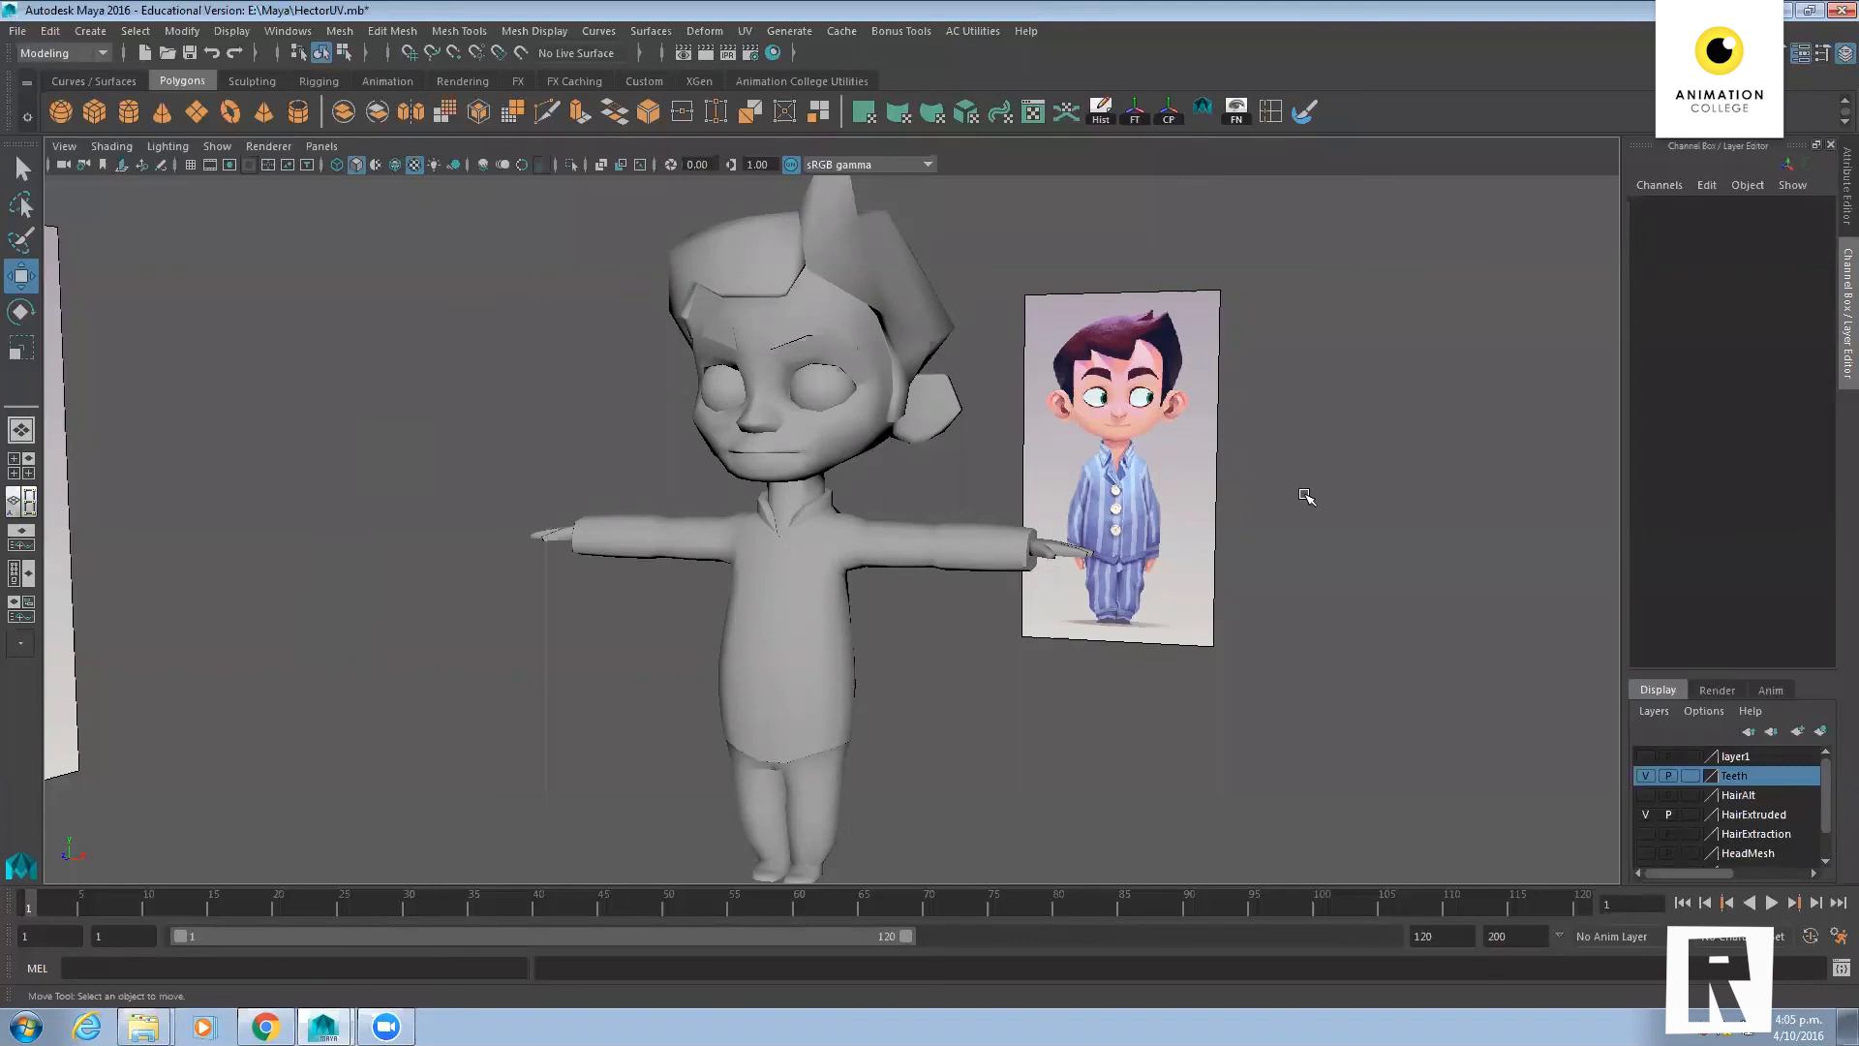
Delete the two reference planes, imagePlane1 and imagePlane2, from the scene through the Outliner
drag(1068, 212, 1235, 405)
click(264, 204)
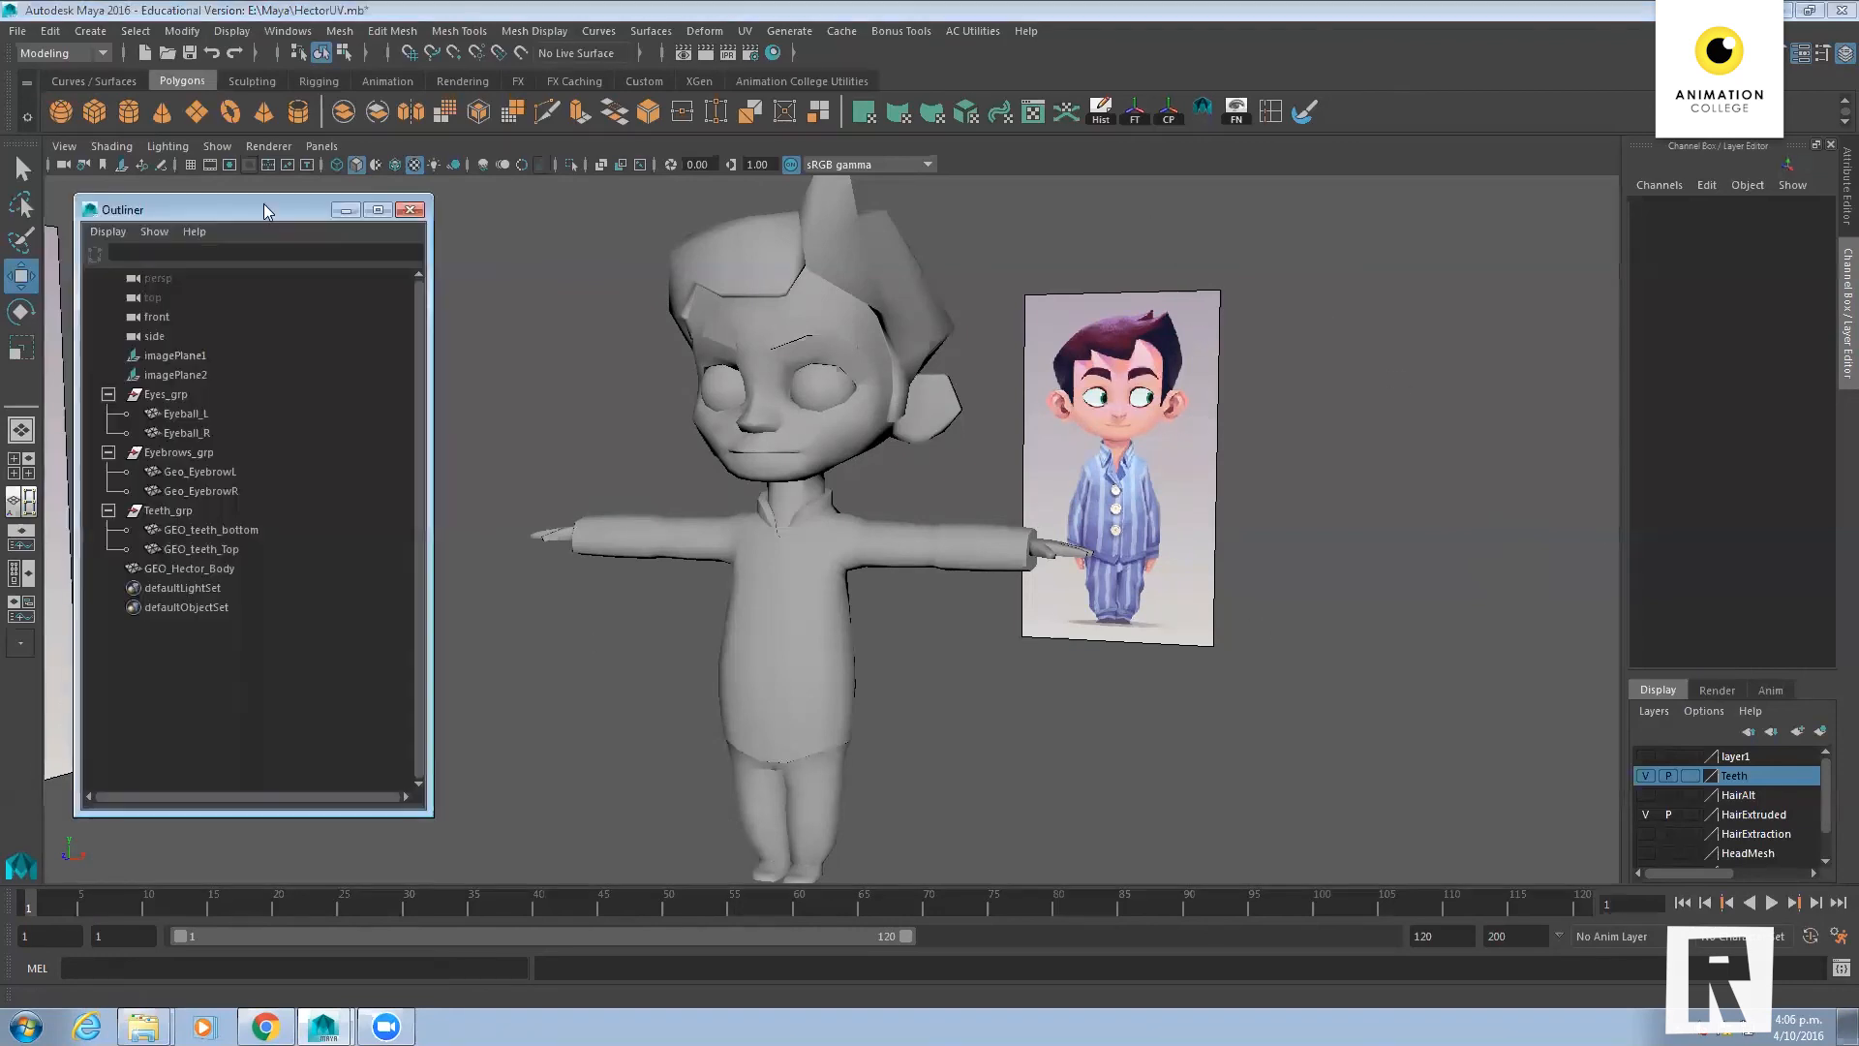
click(204, 356)
shift+click(194, 374)
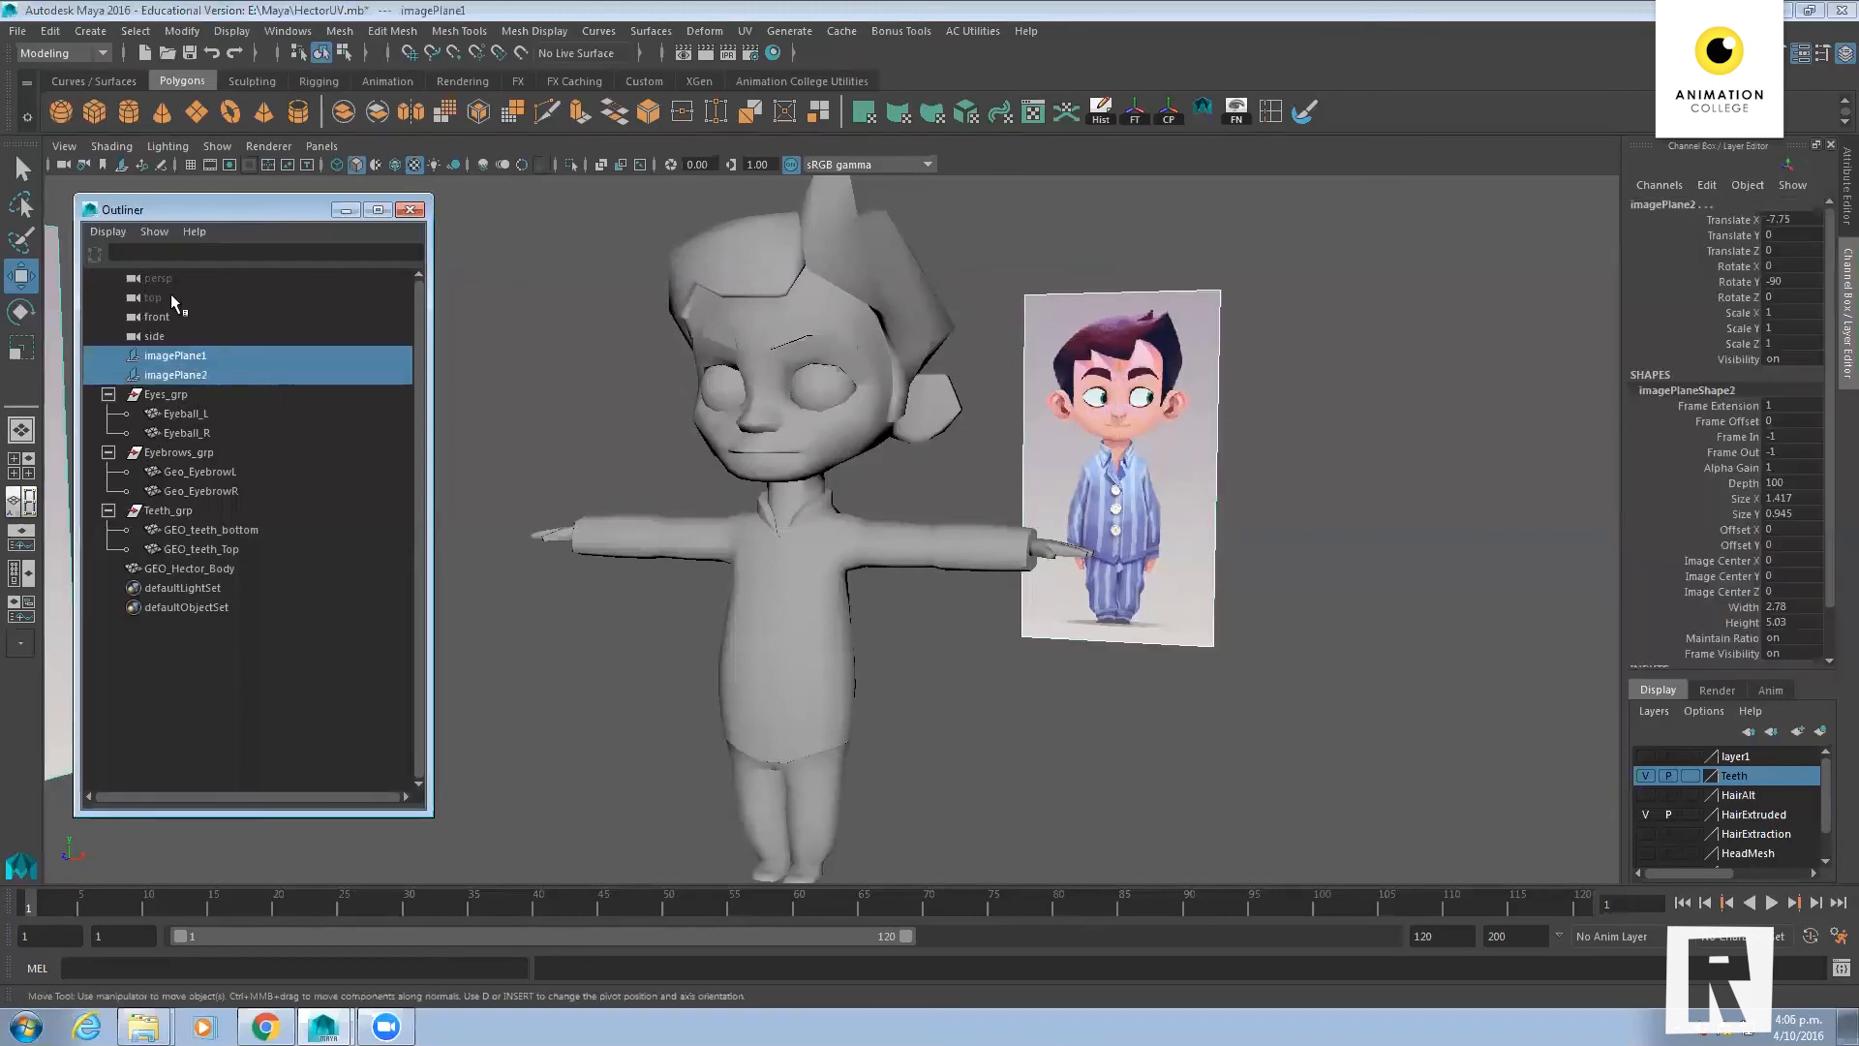
click(166, 363)
shift+click(185, 375)
key(Delete)
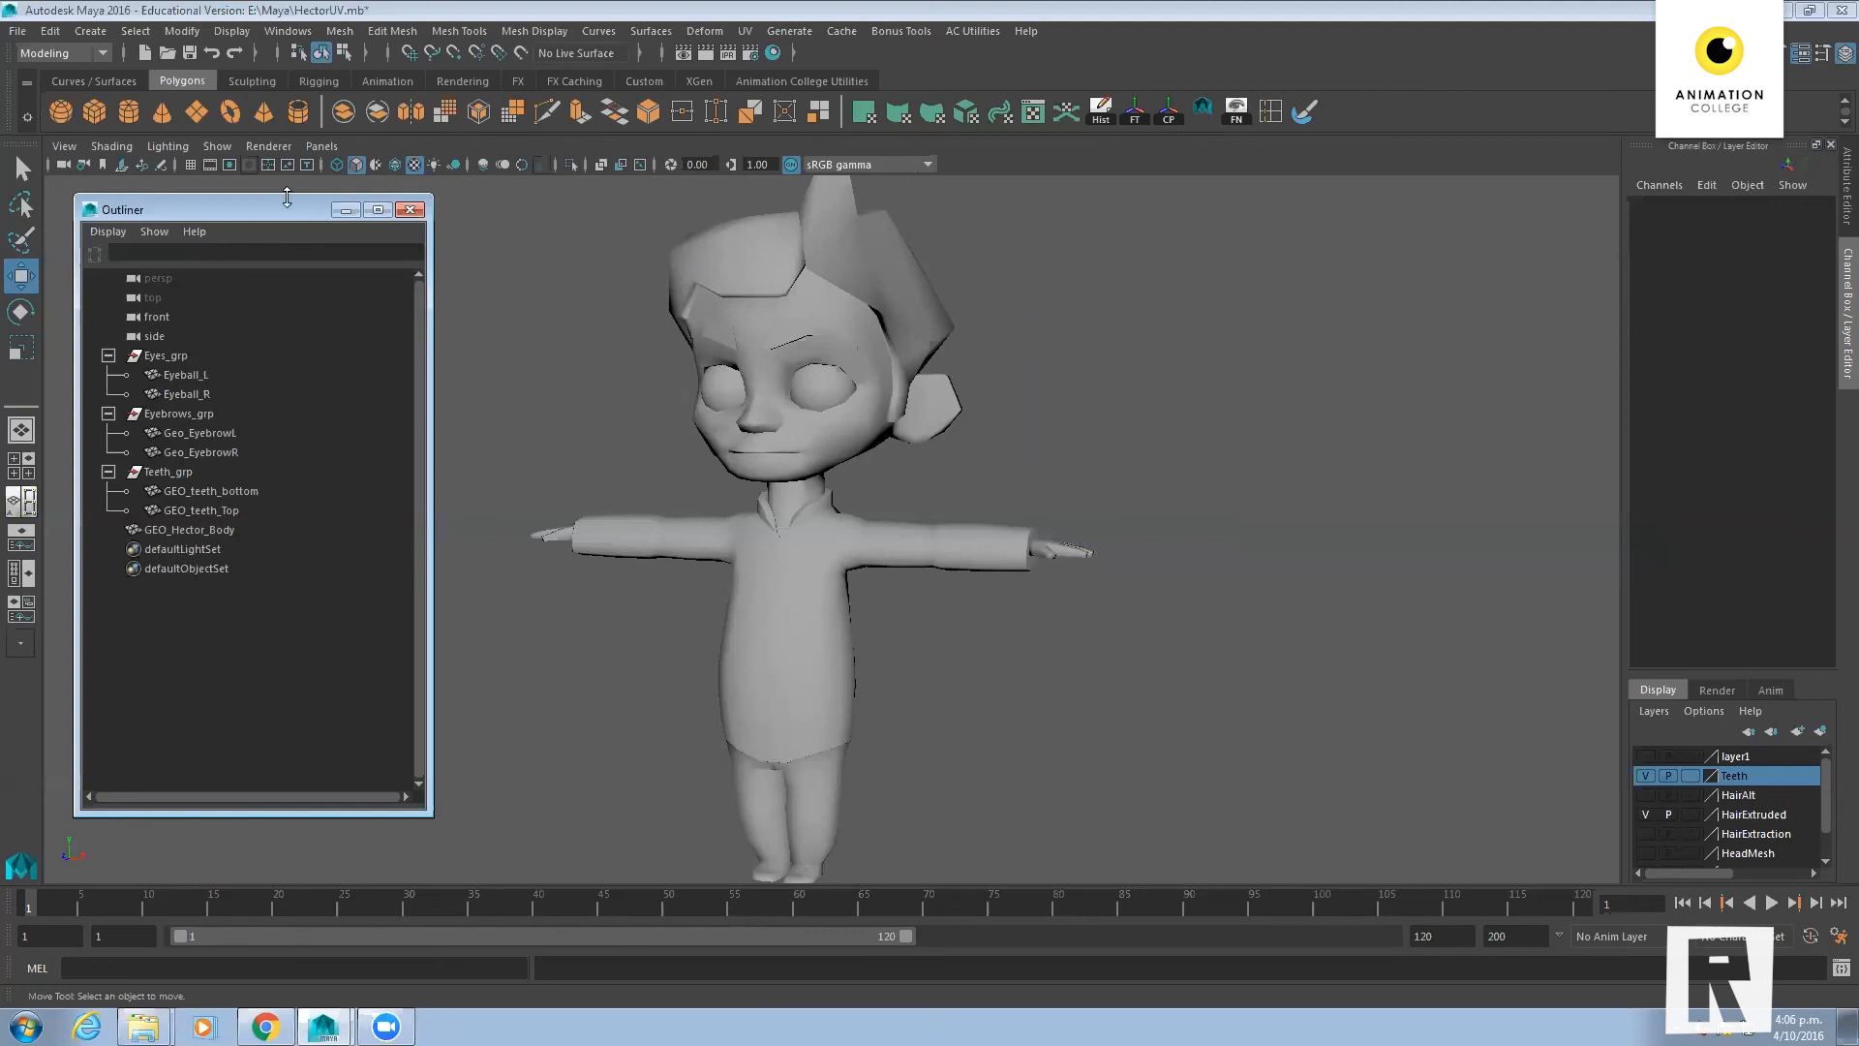
drag(281, 207, 267, 199)
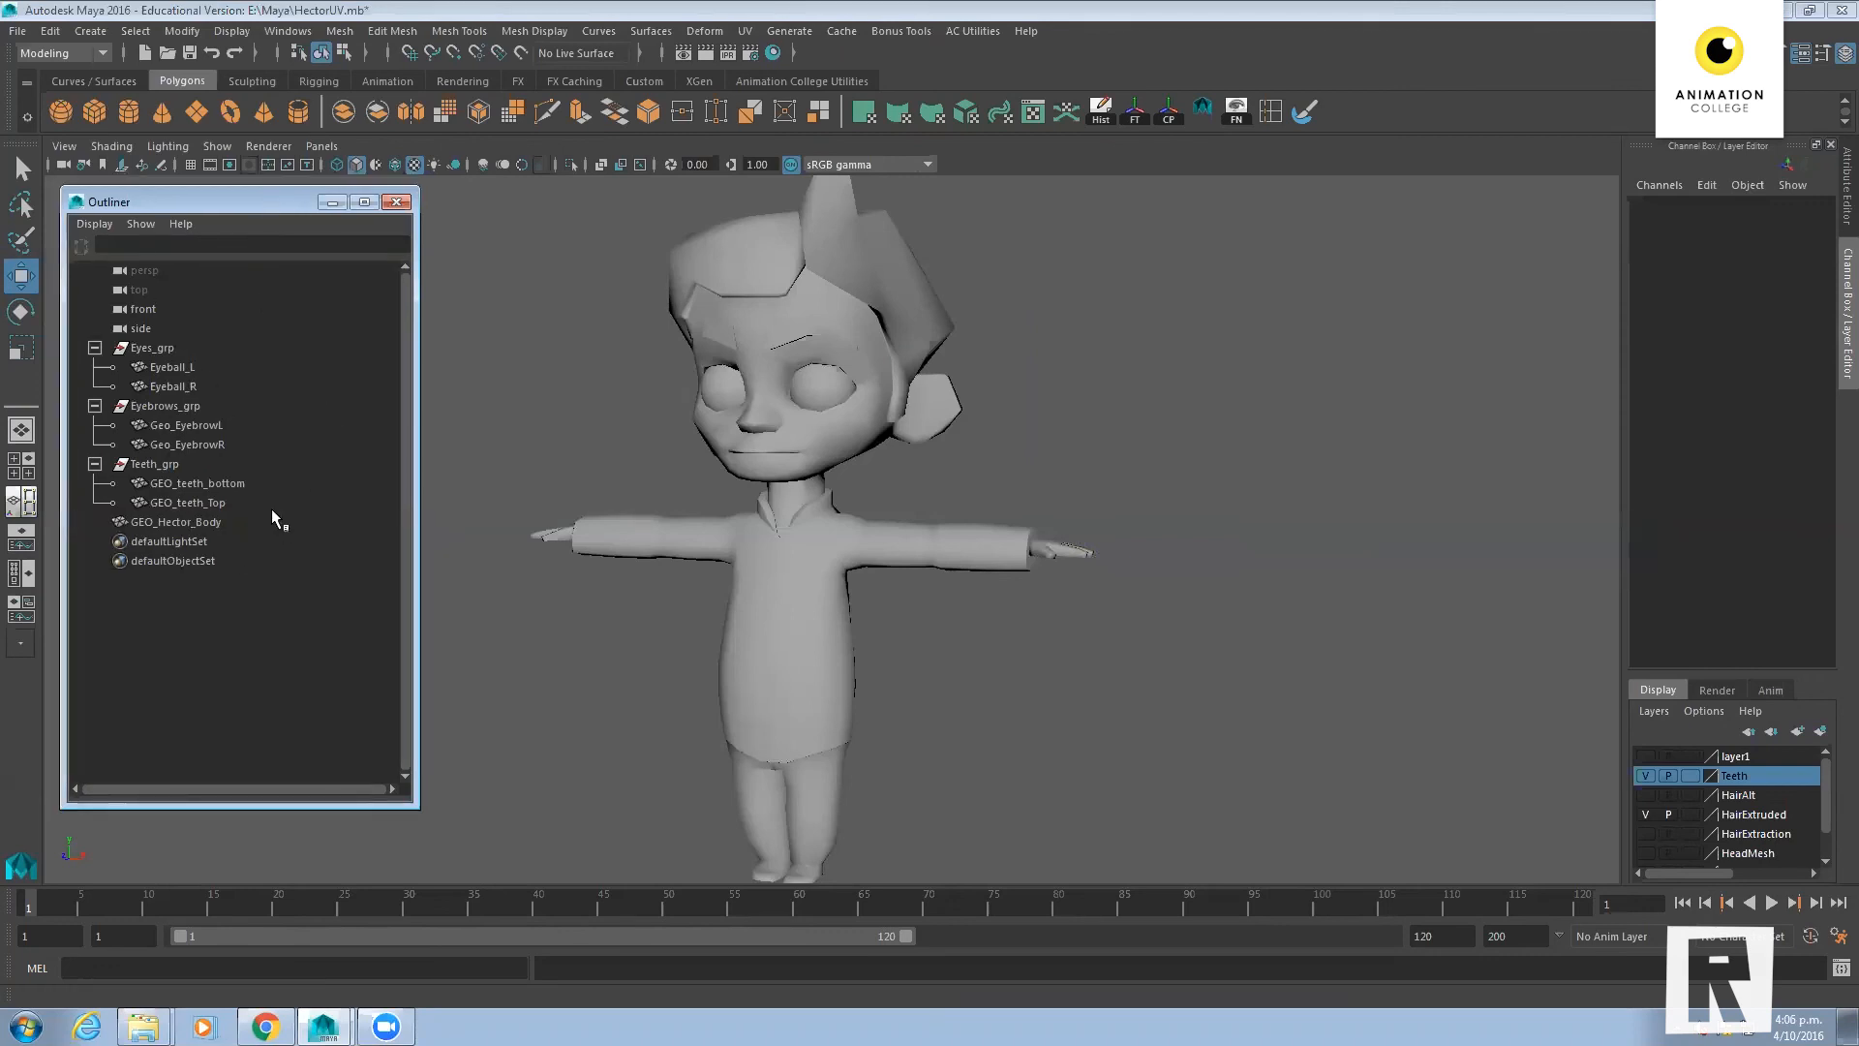
click(95, 223)
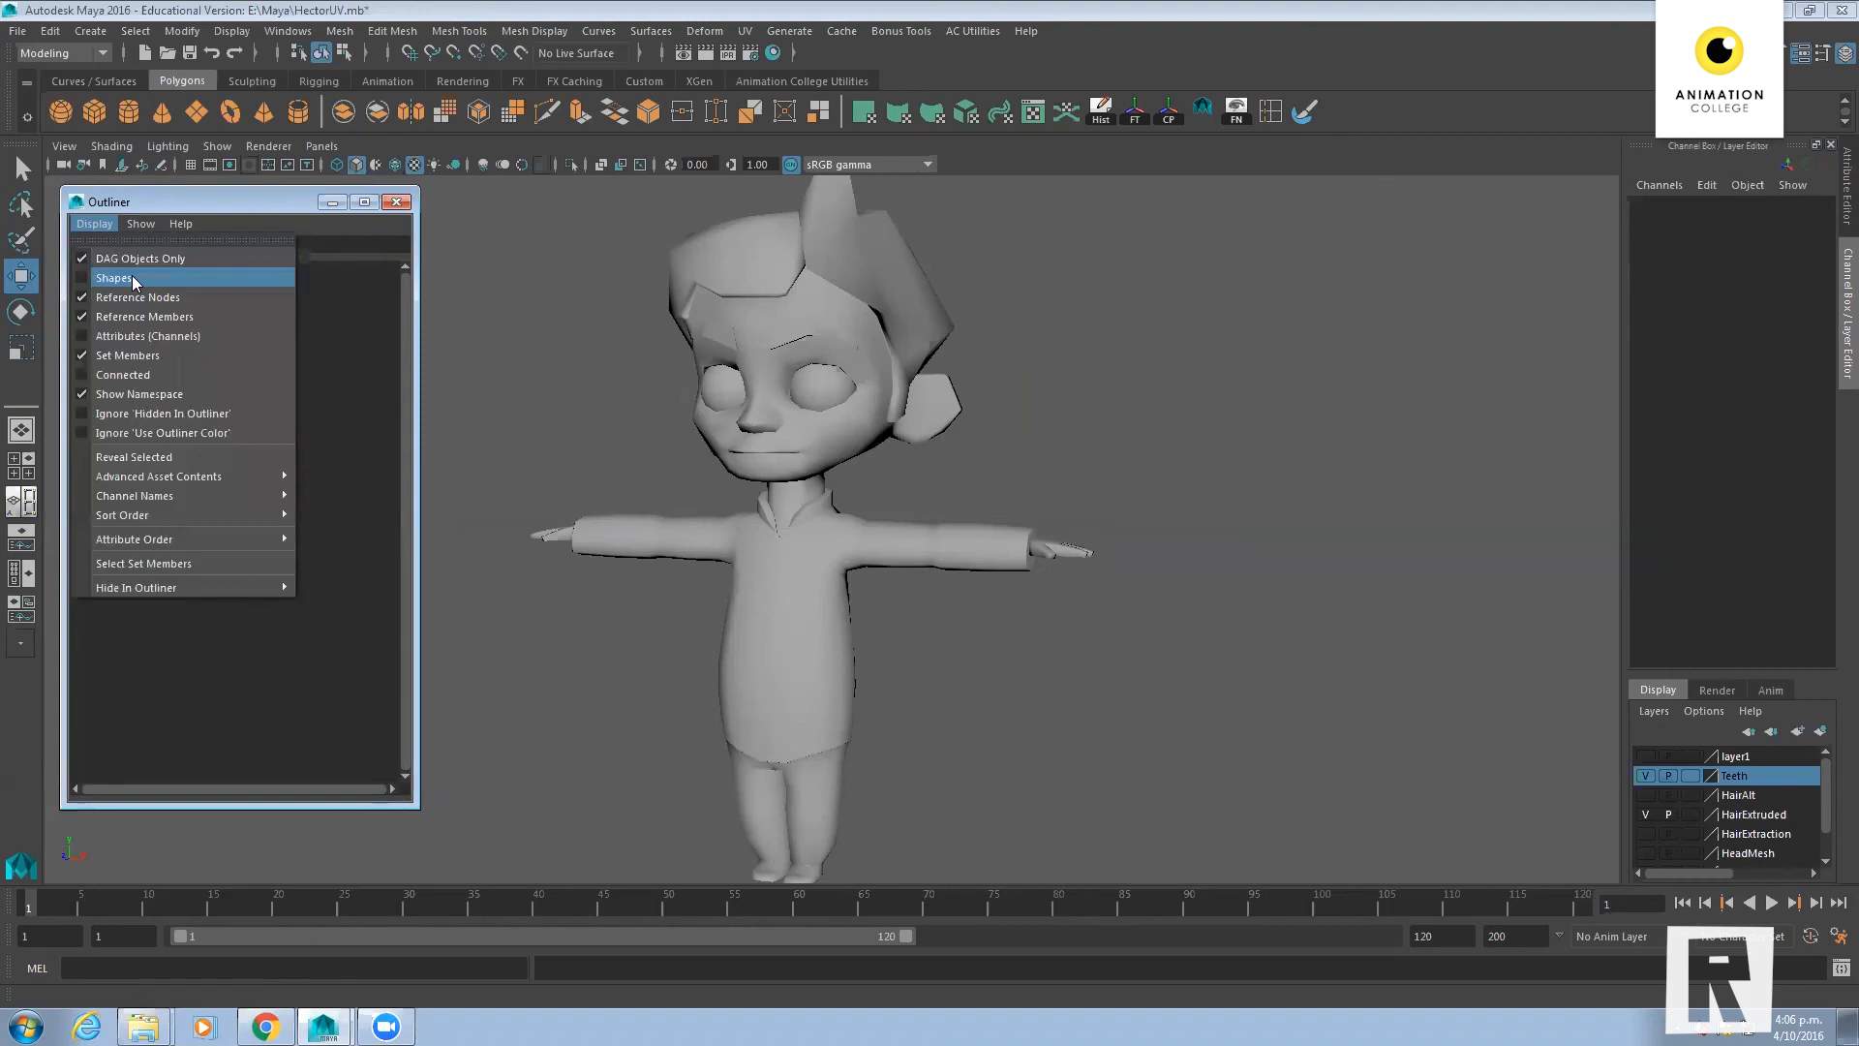
click(242, 203)
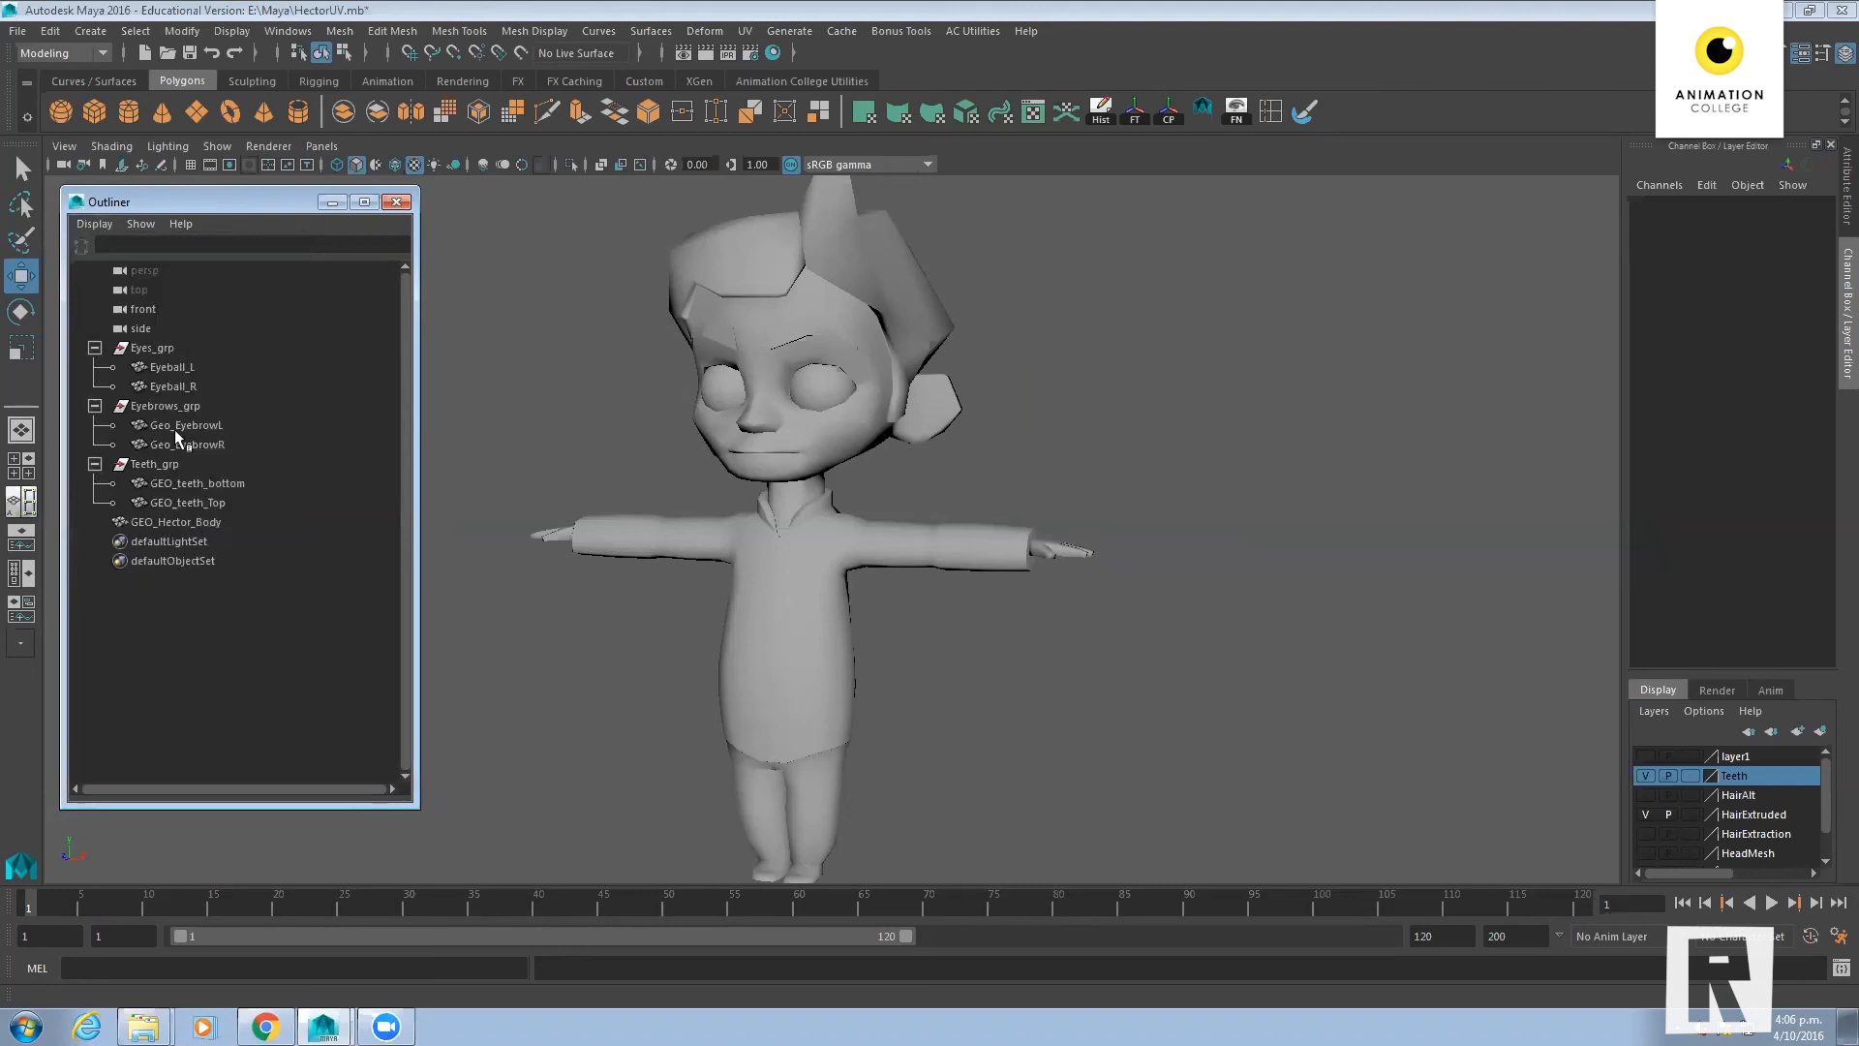
drag(562, 293, 1353, 777)
click(1236, 768)
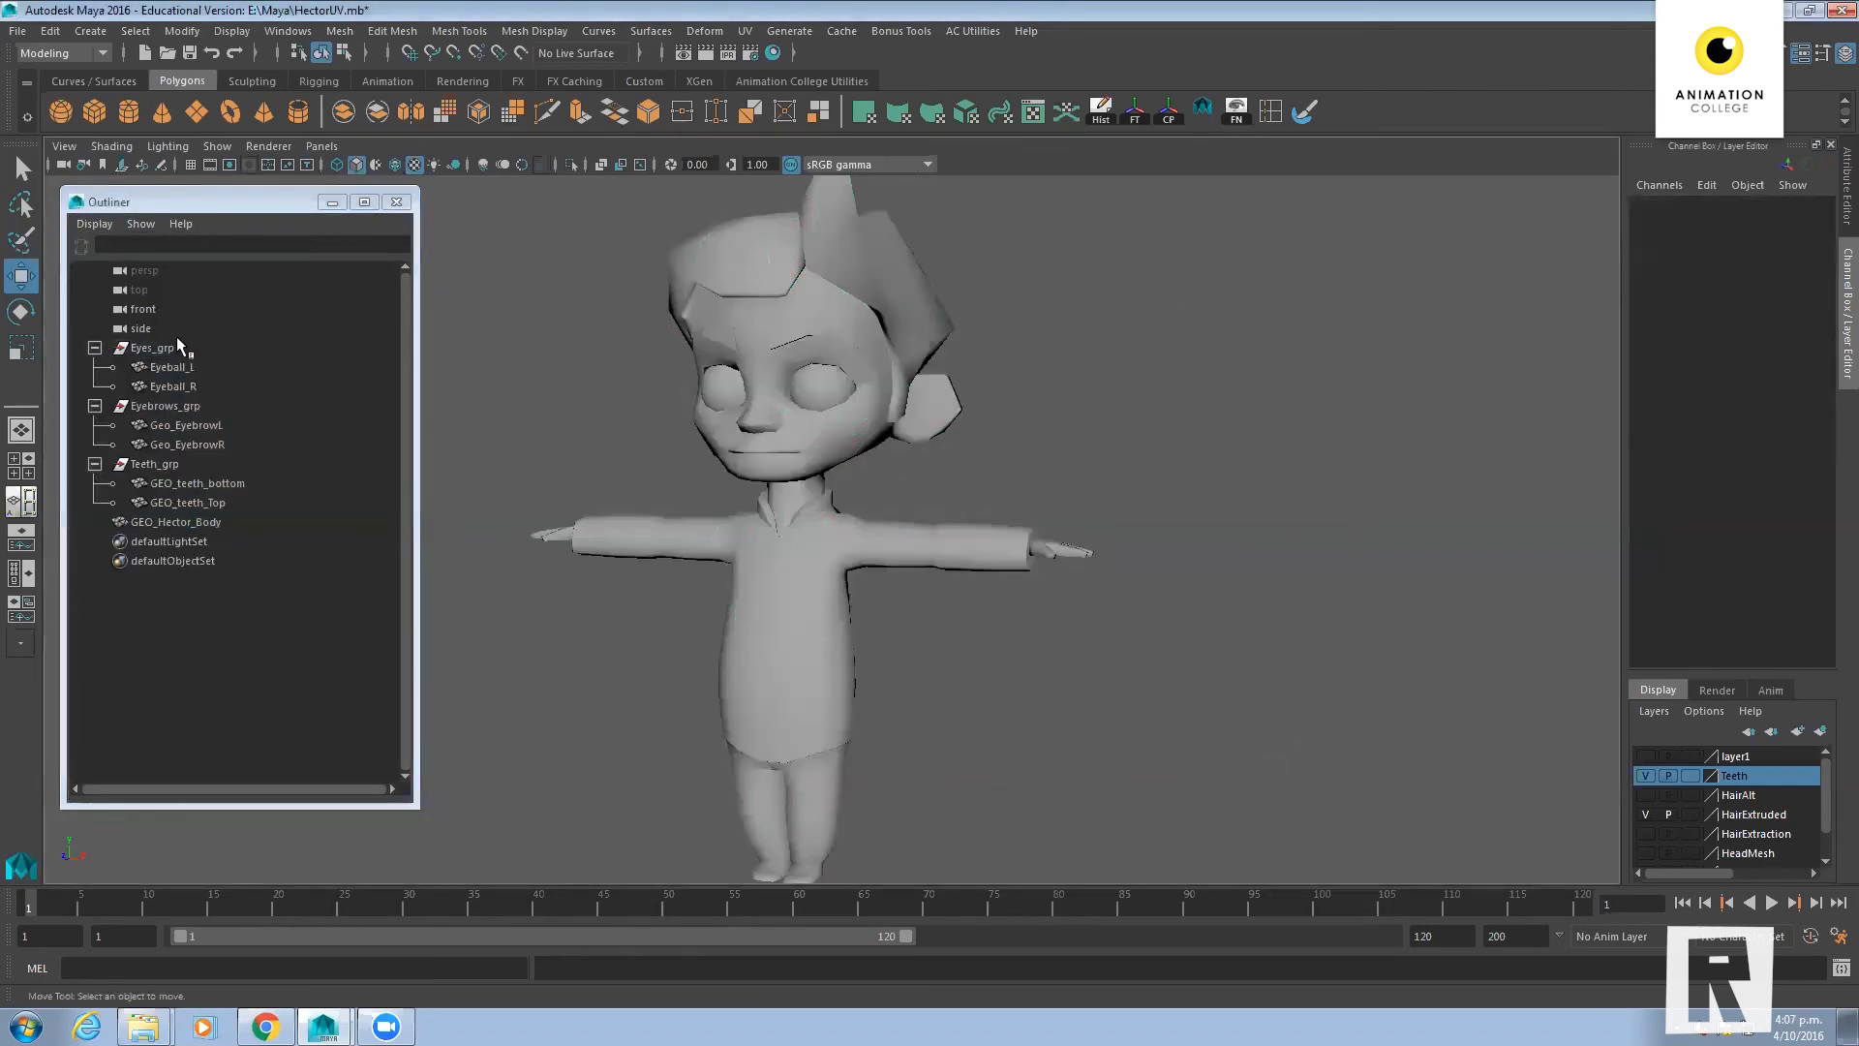
Group GEO_Hector_Body and take the mesh back out of the new group
click(157, 516)
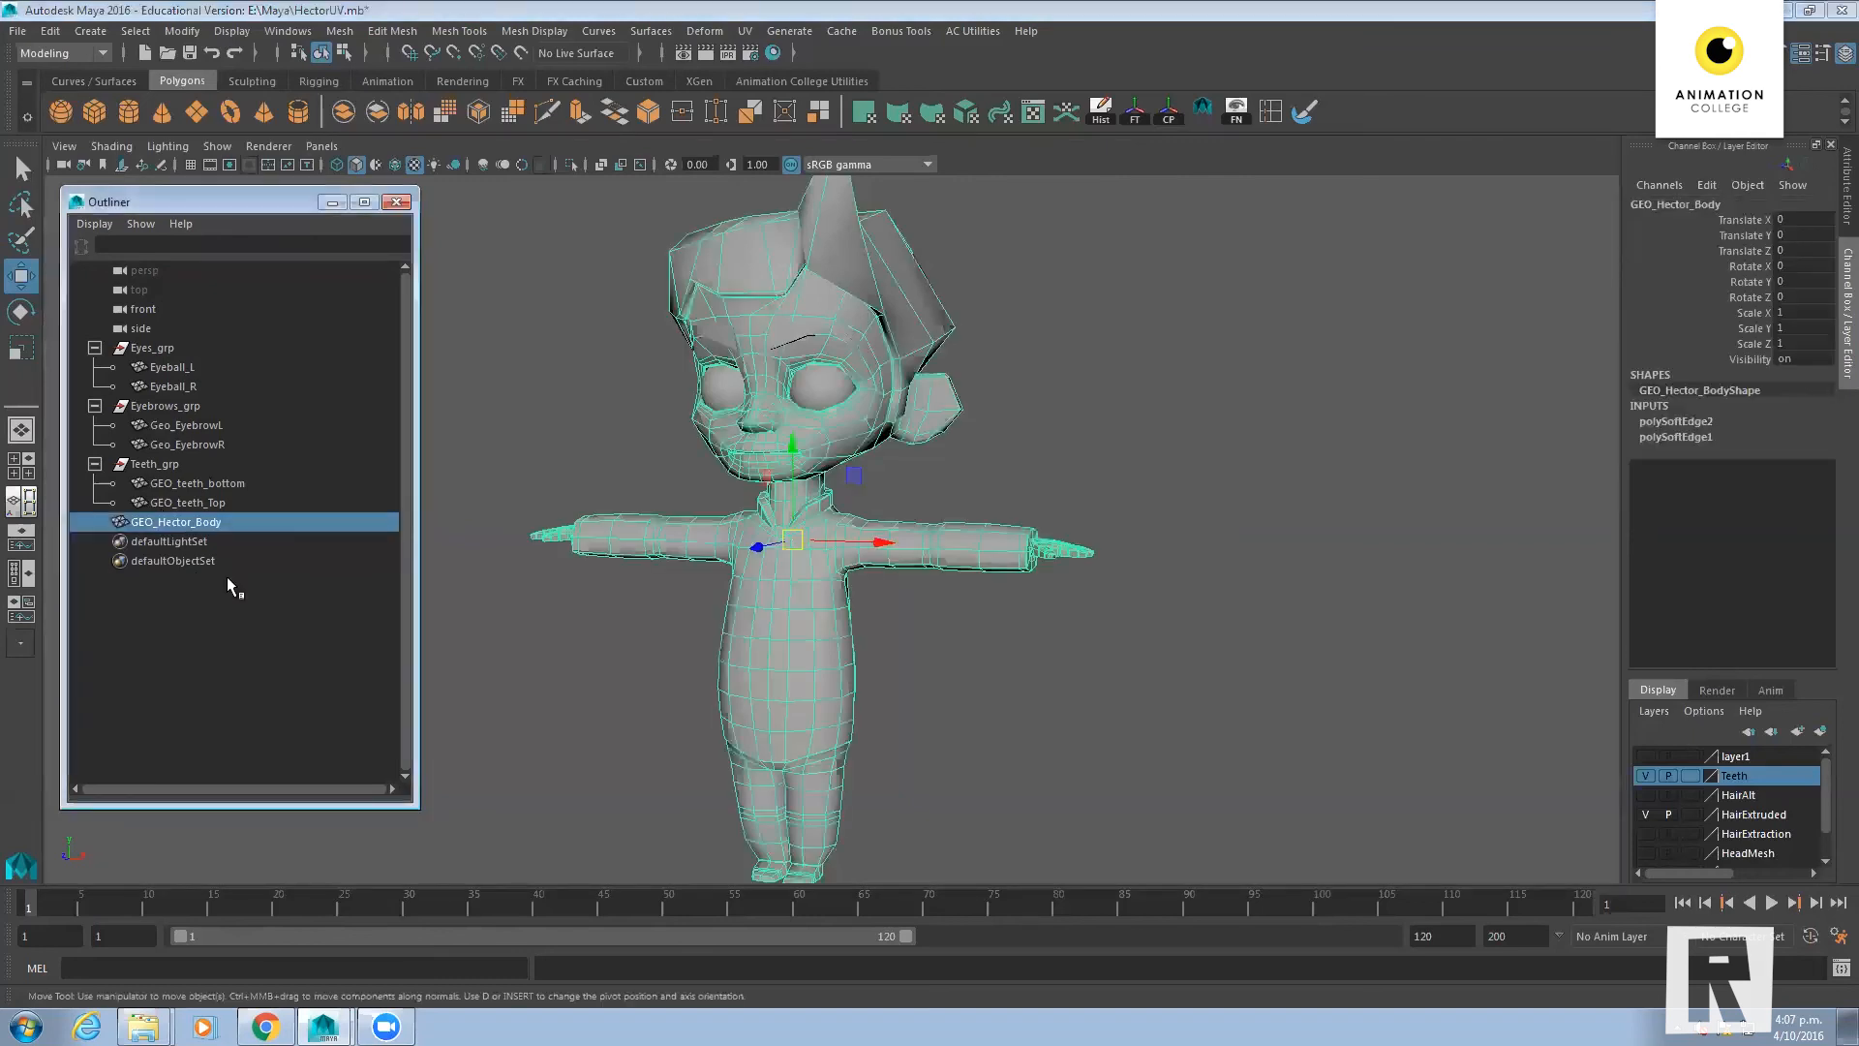
key(ctrl+g)
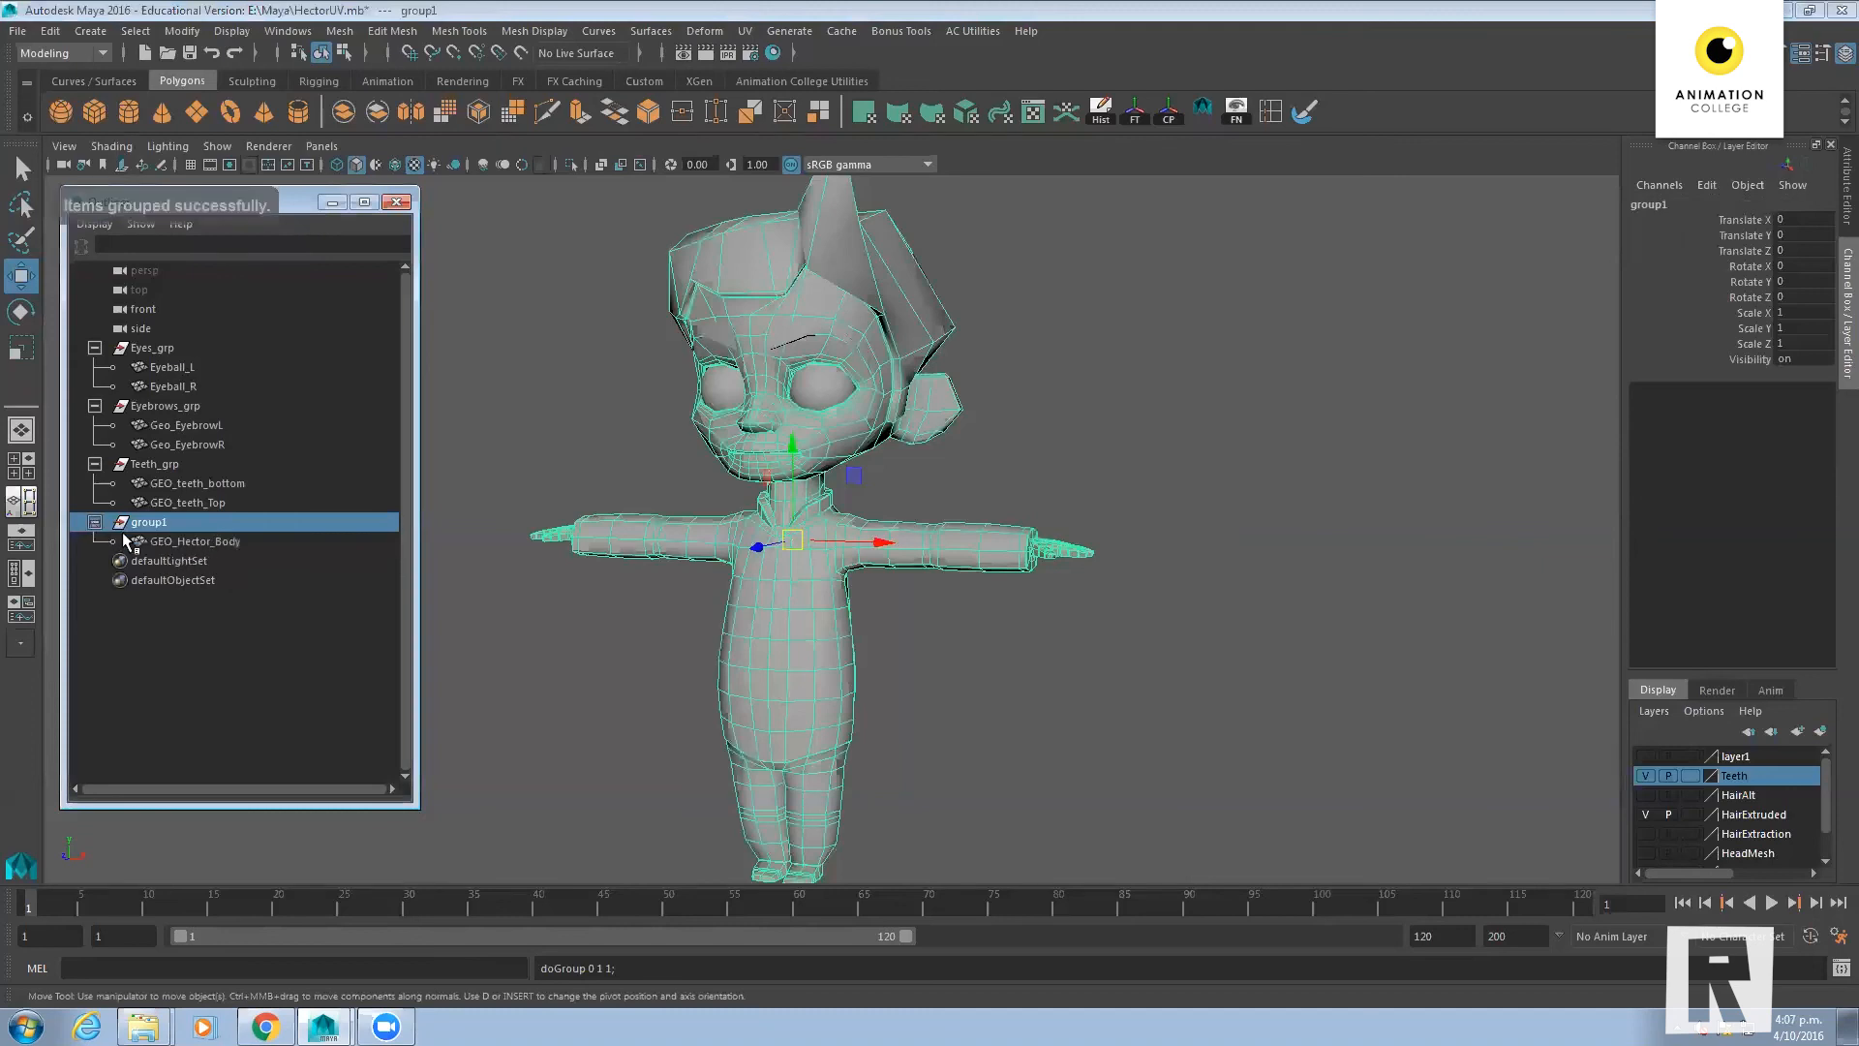
click(159, 540)
middle_drag(159, 539, 164, 660)
Move the empty group1 away from the character and delete it
click(155, 524)
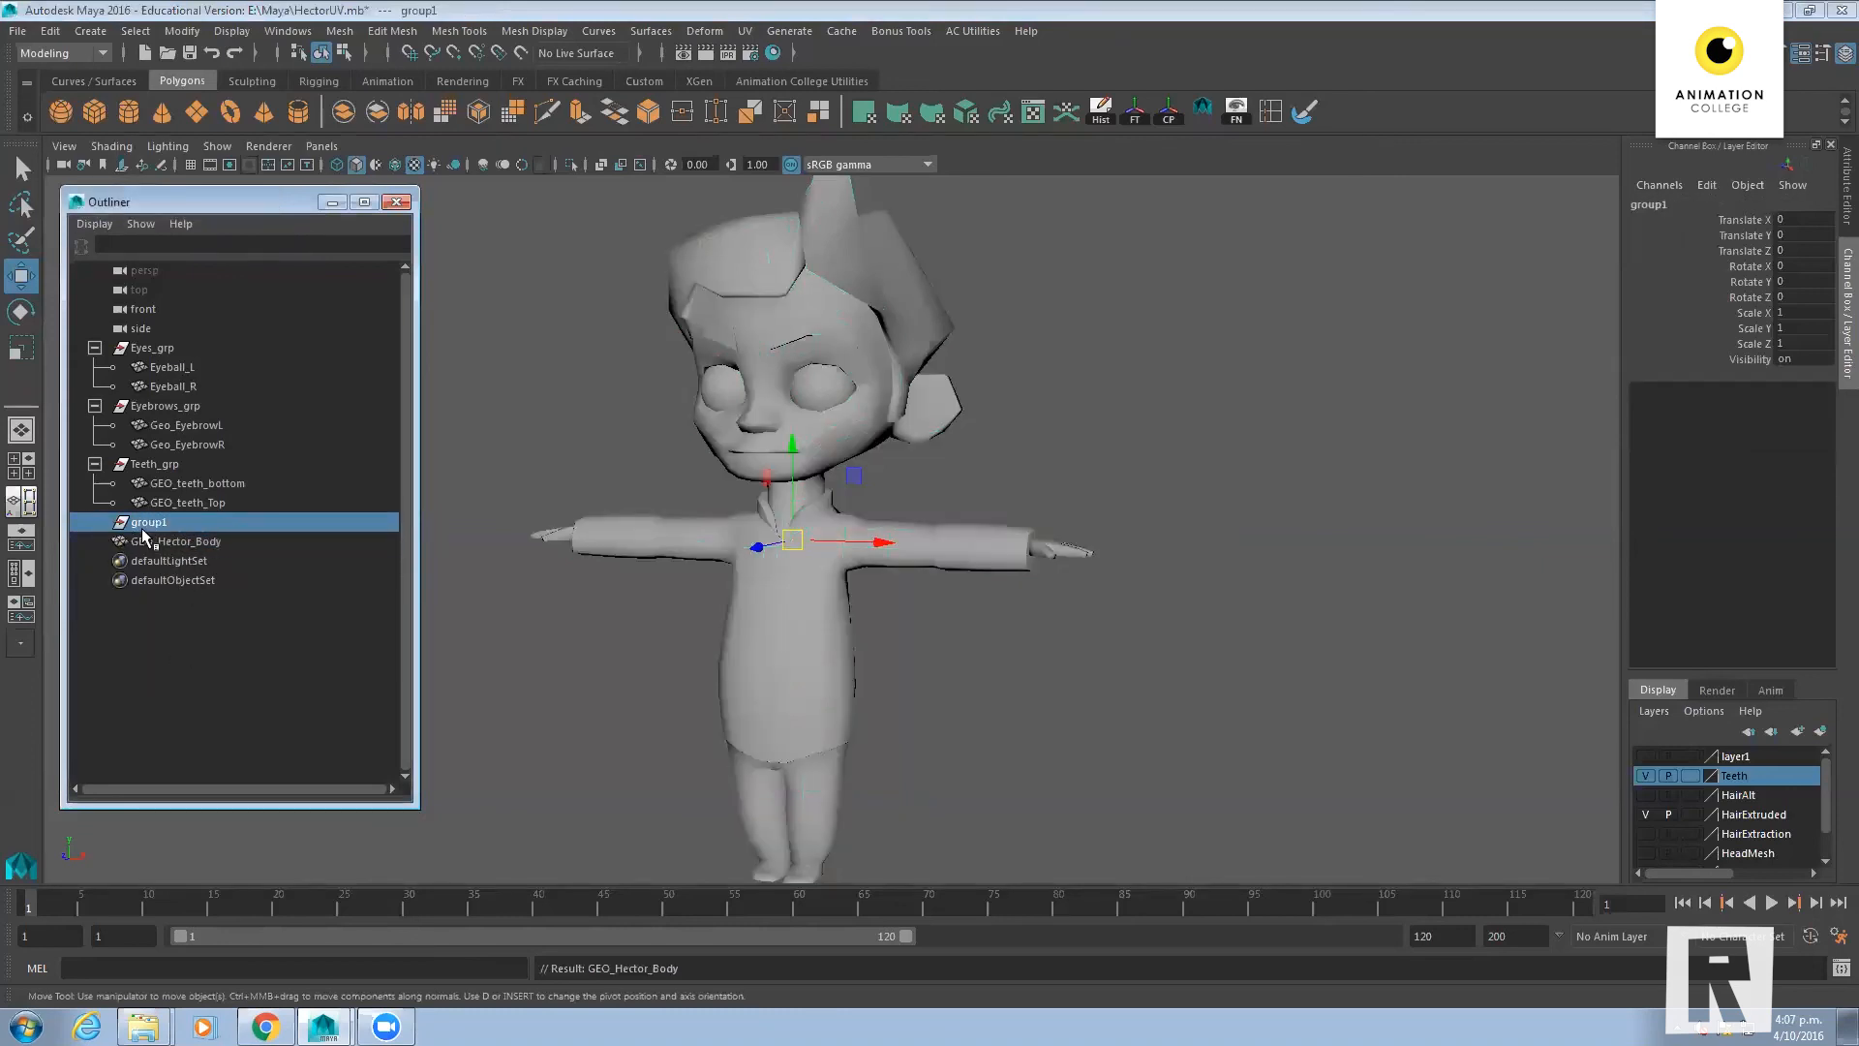
click(145, 538)
click(153, 525)
drag(792, 539, 1164, 571)
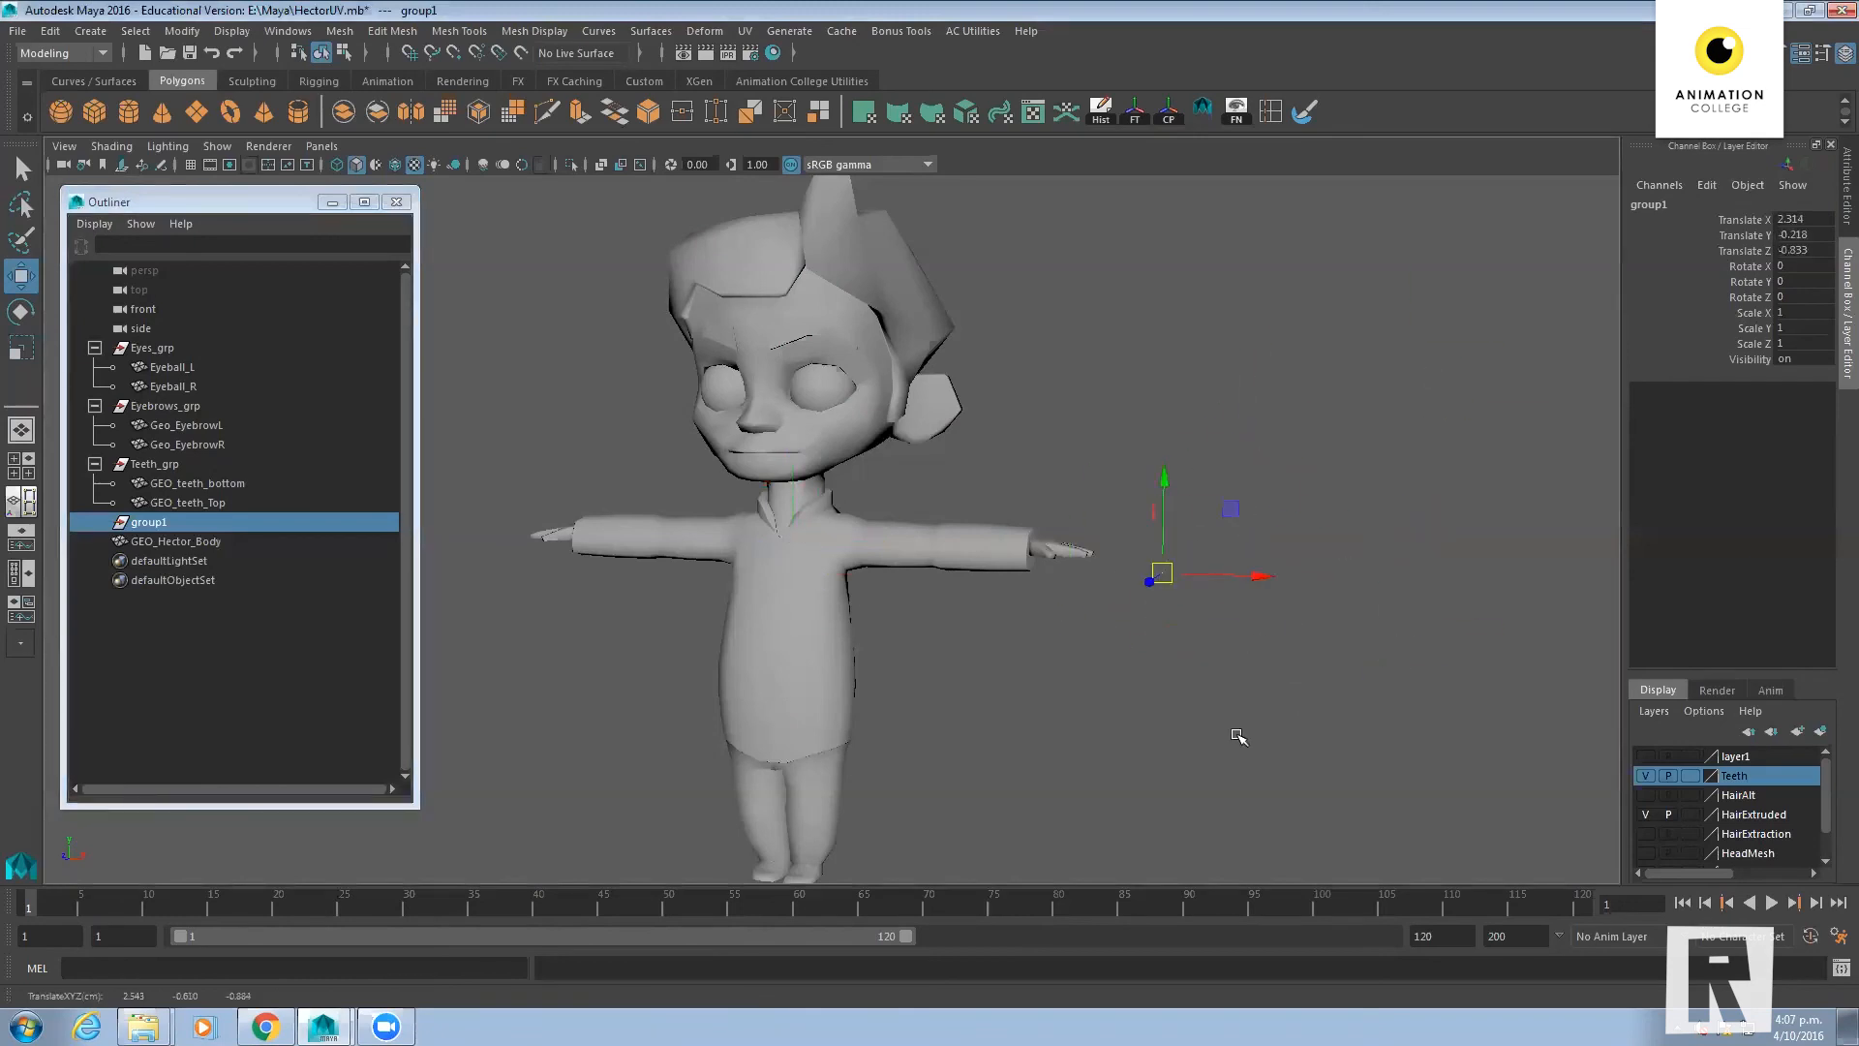
key(Delete)
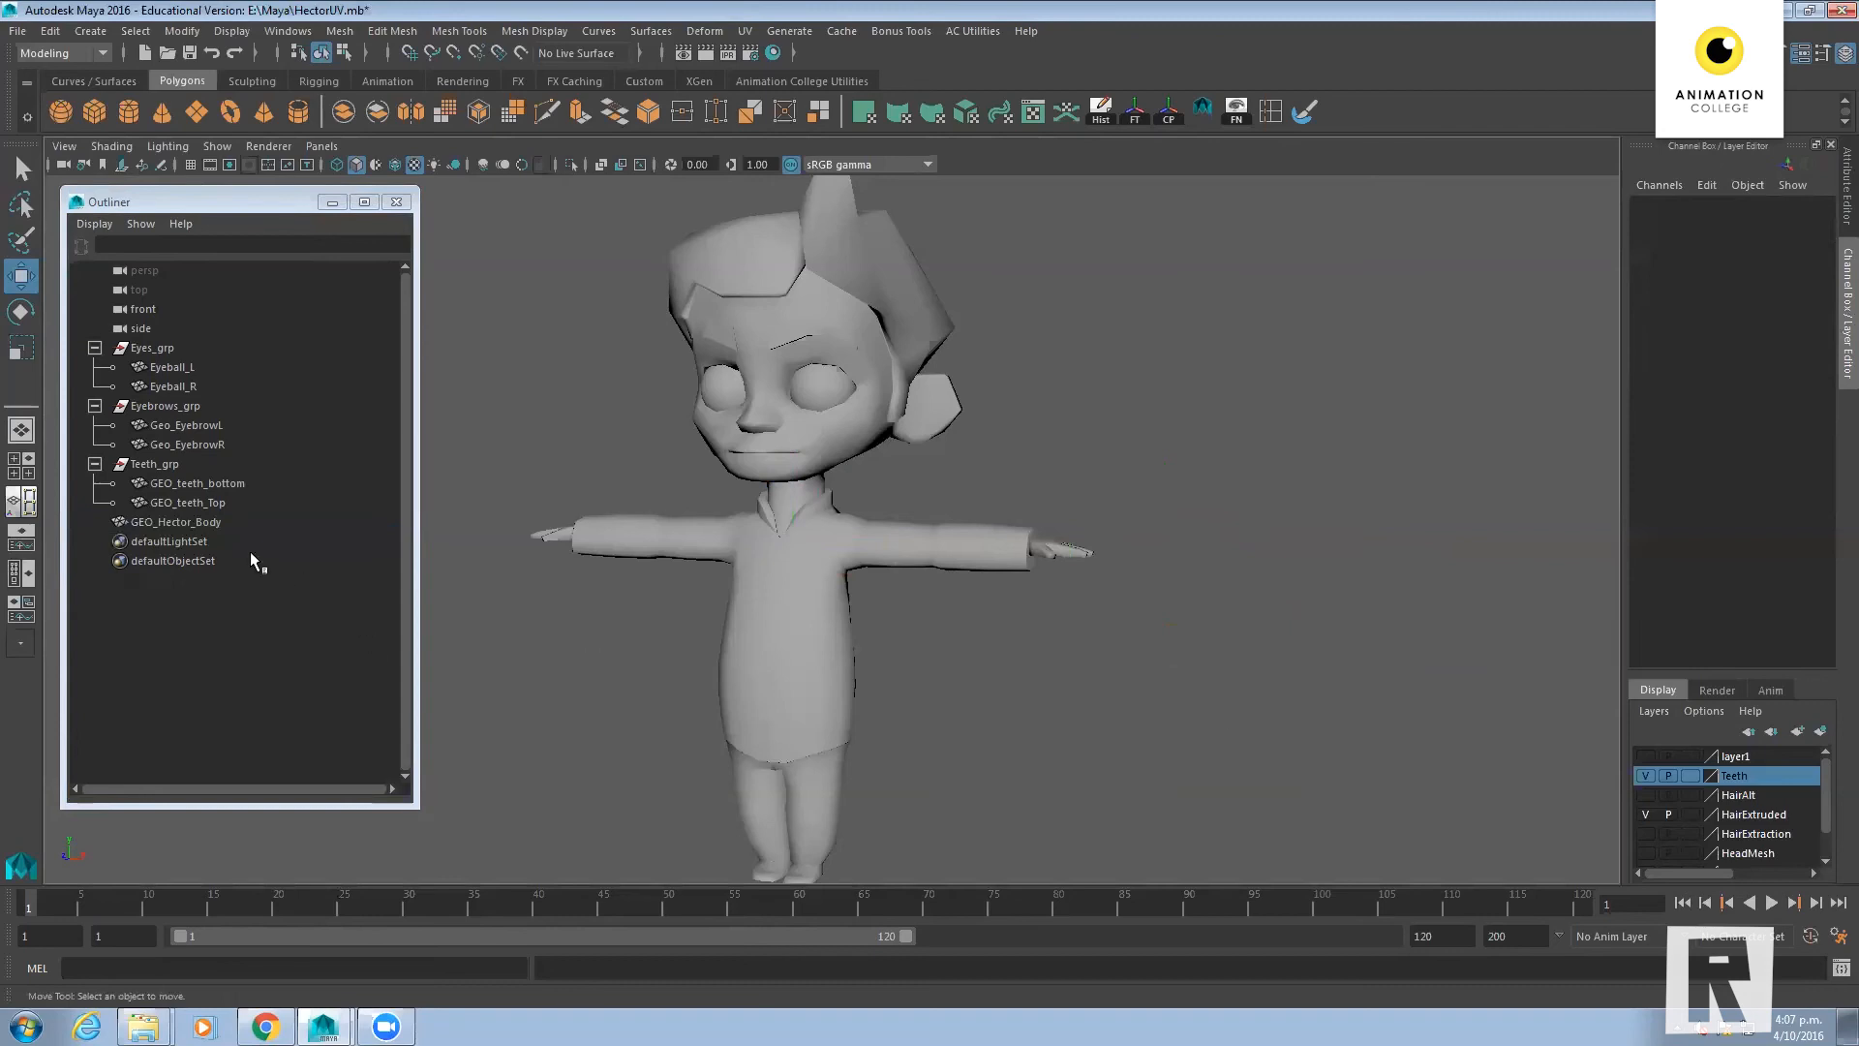
Nudge GEO_Hector_Body along the X axis and reset its Translate X to 0
click(751, 298)
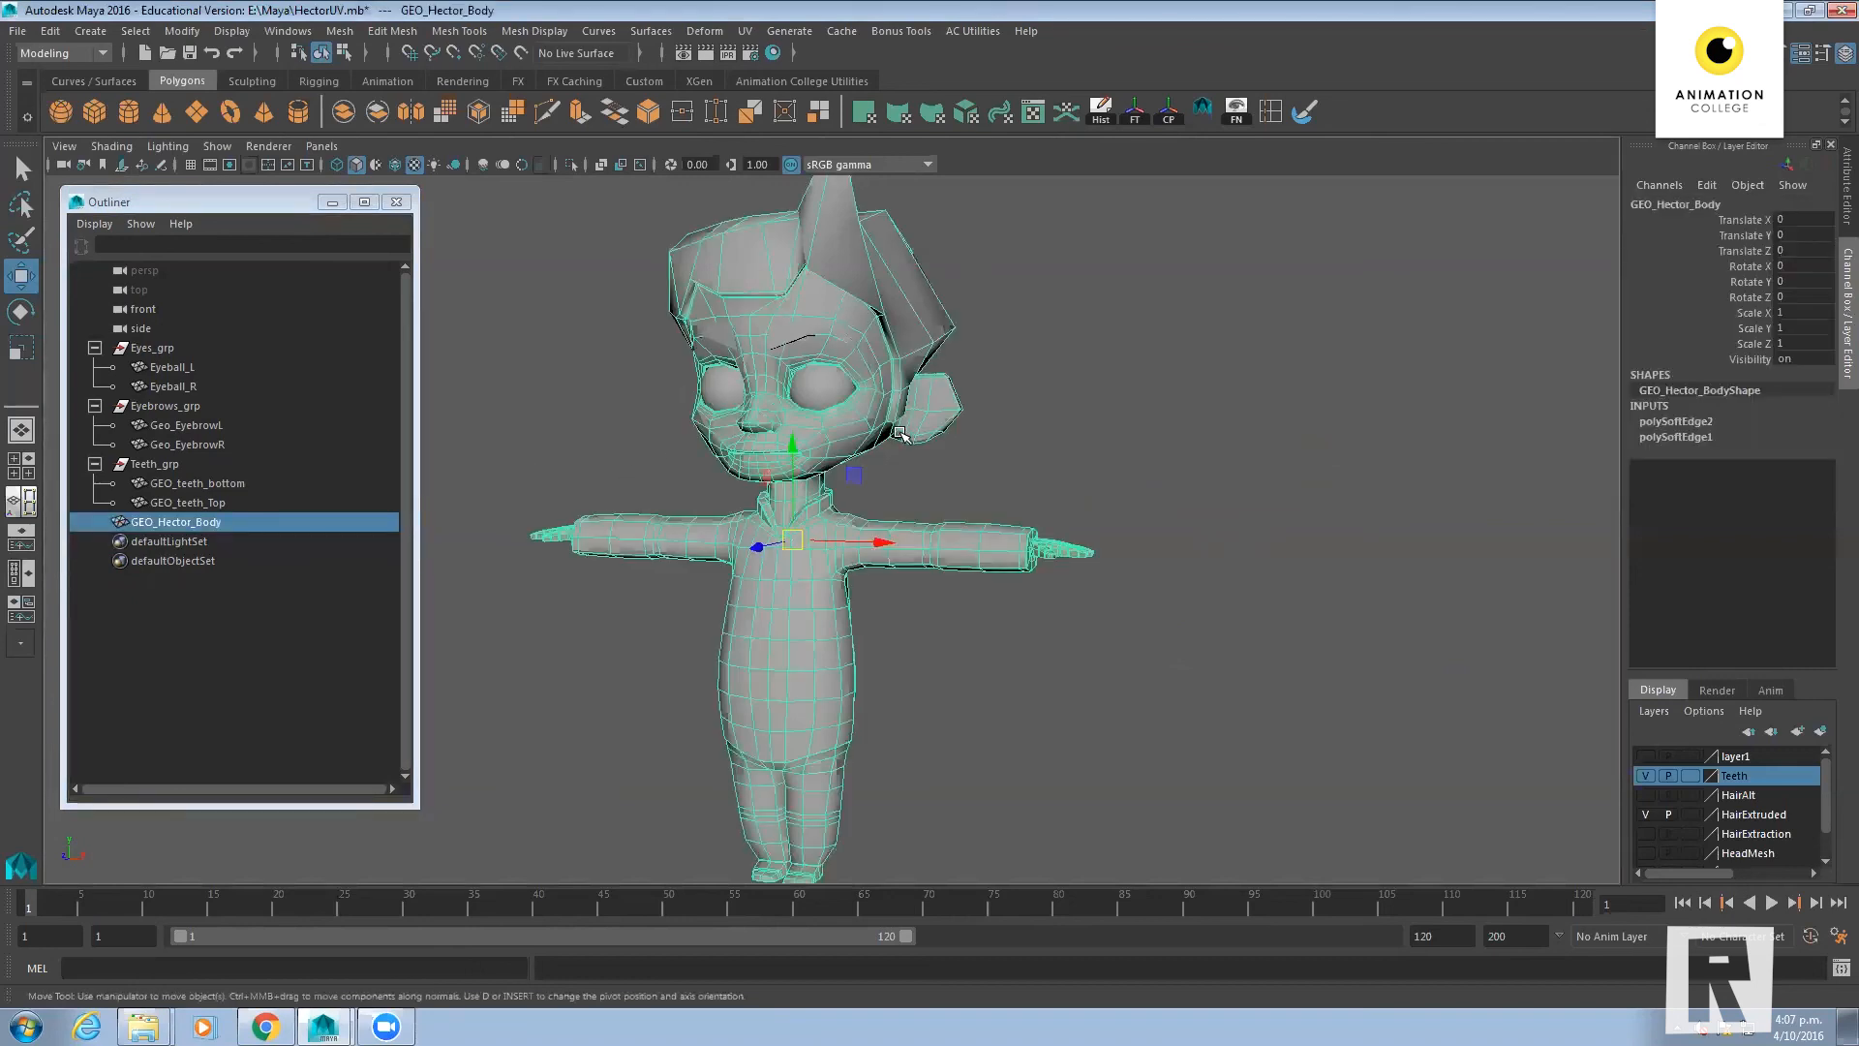
drag(880, 539, 883, 540)
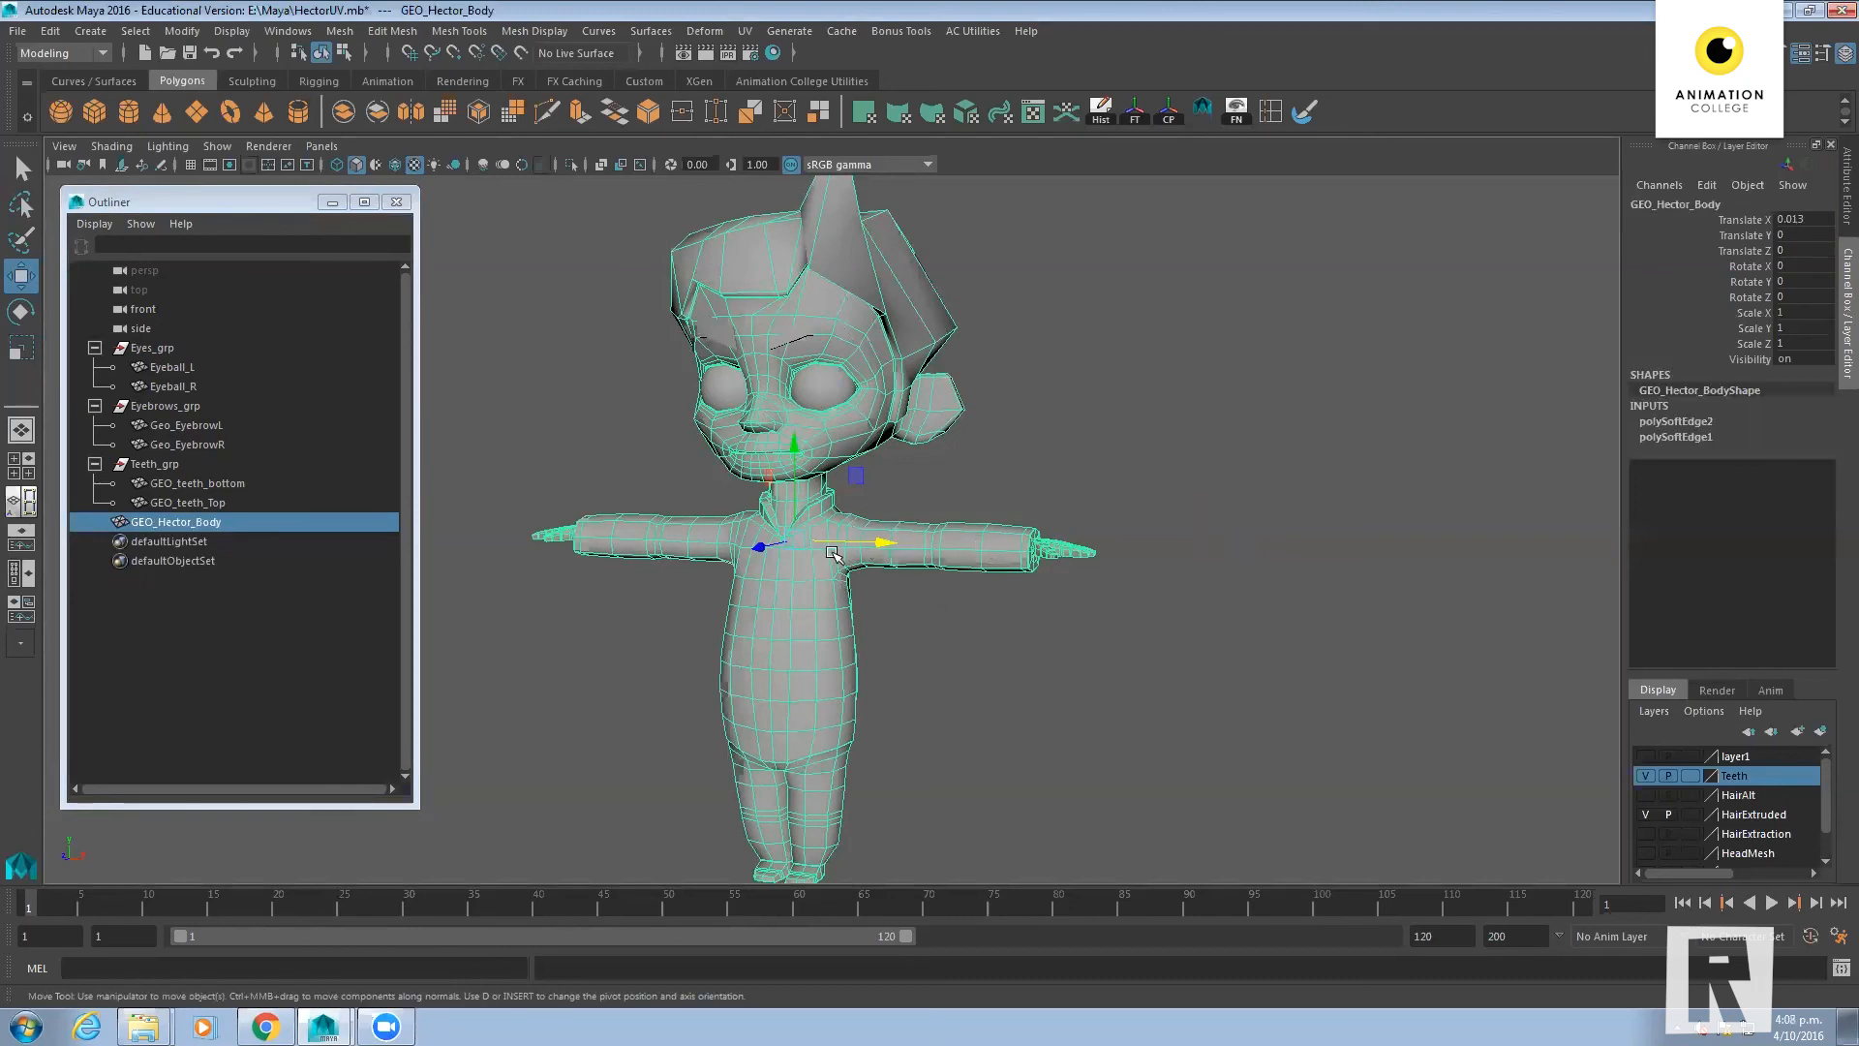
drag(883, 544, 829, 569)
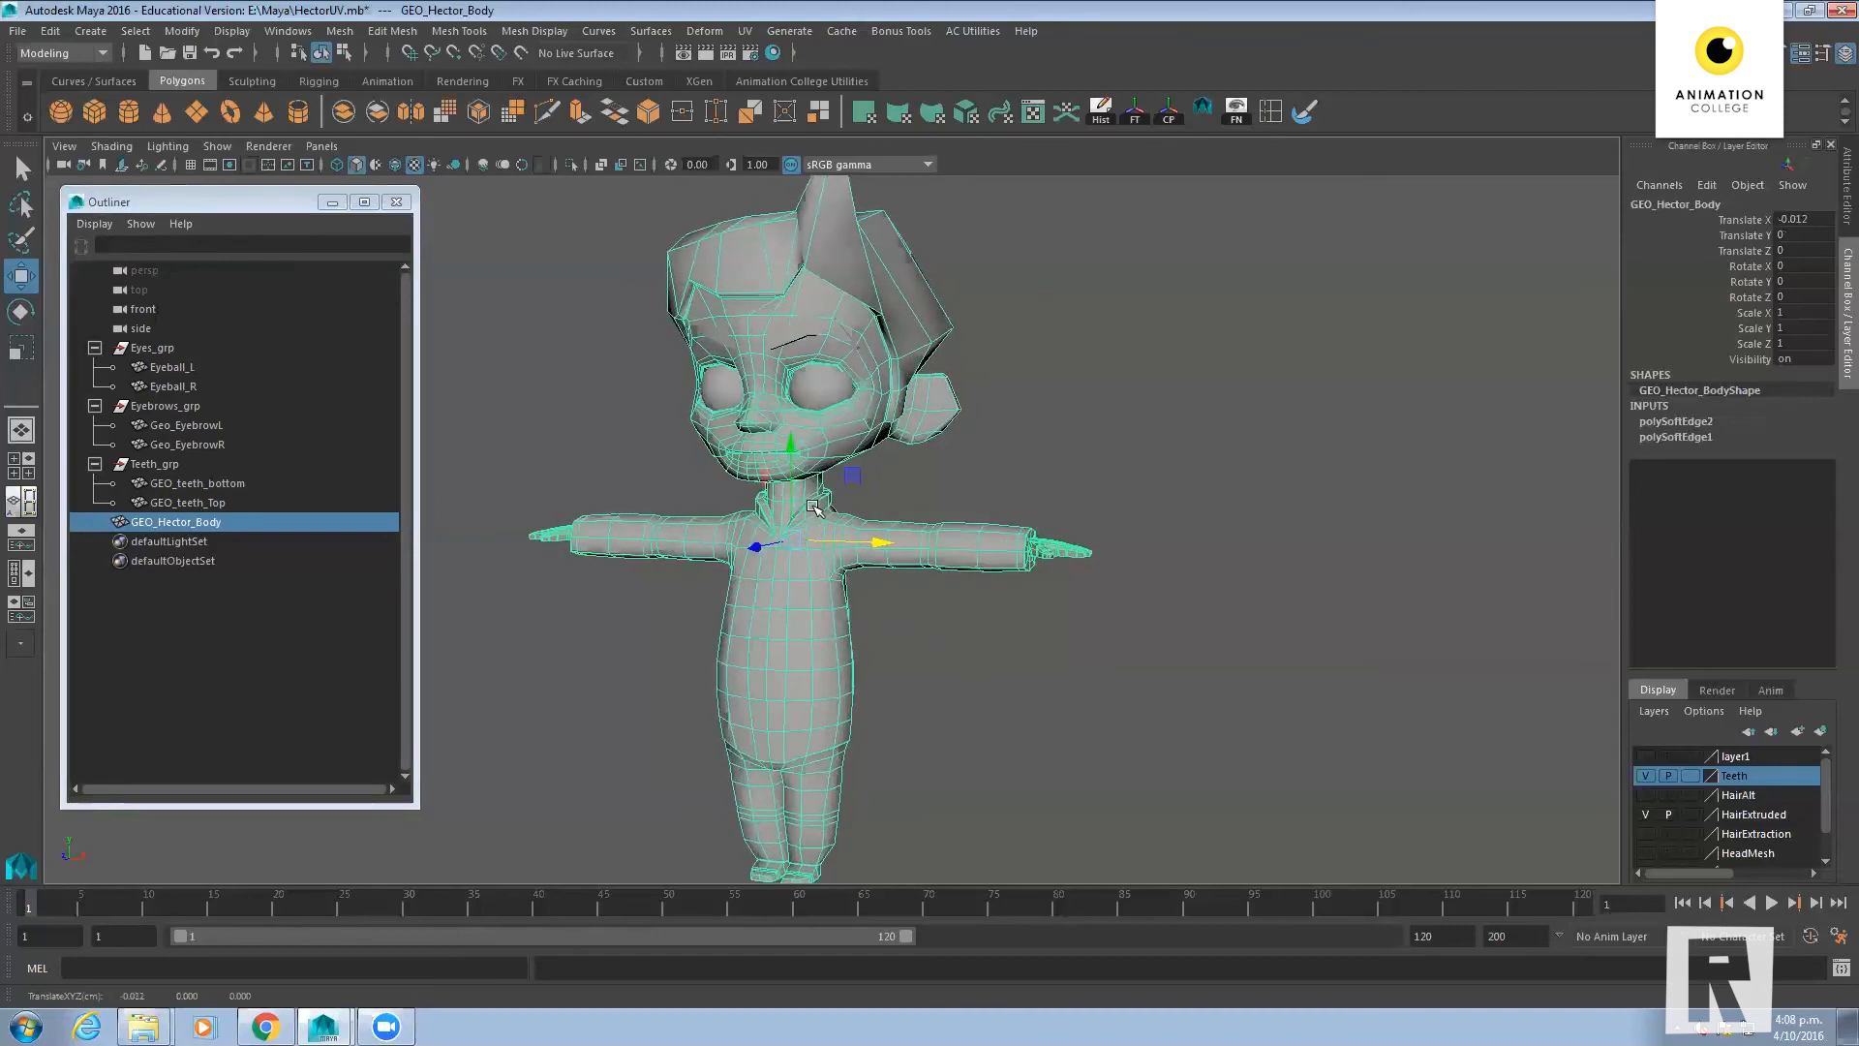
click(1796, 222)
click(1802, 237)
click(1806, 221)
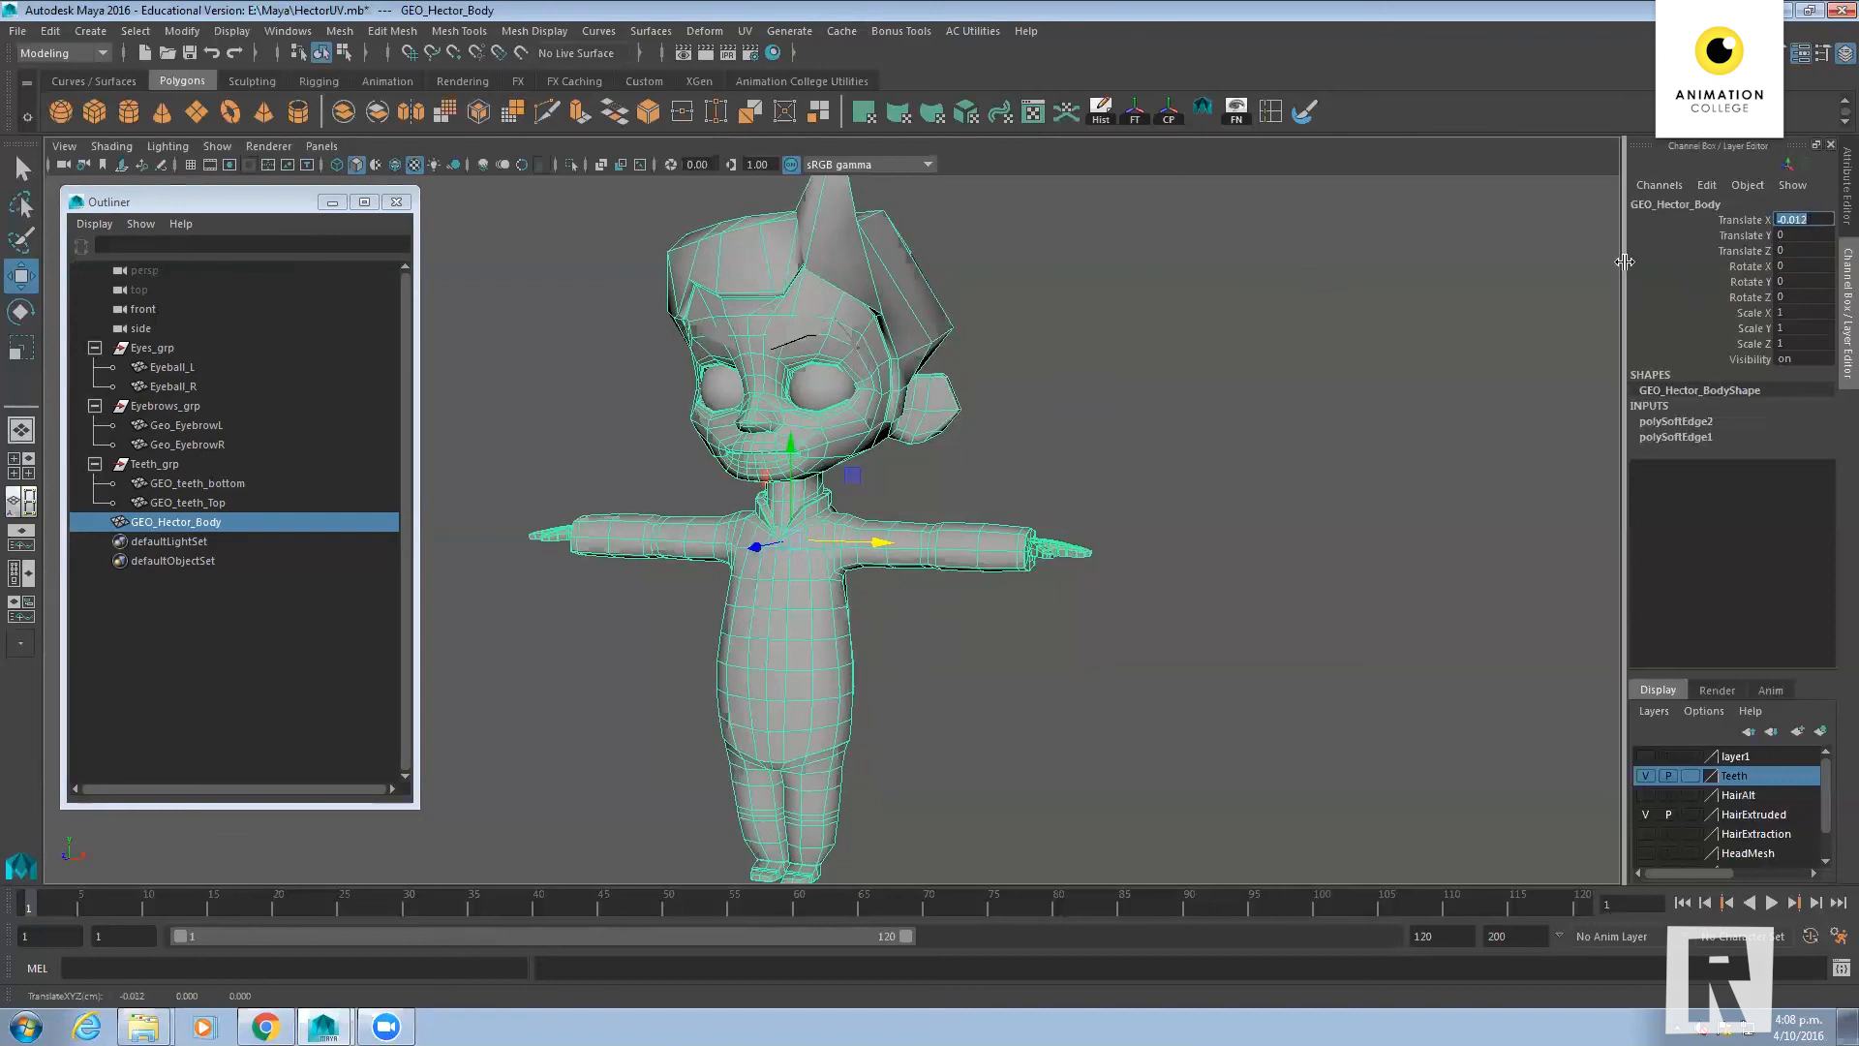
text(0)
key(Return)
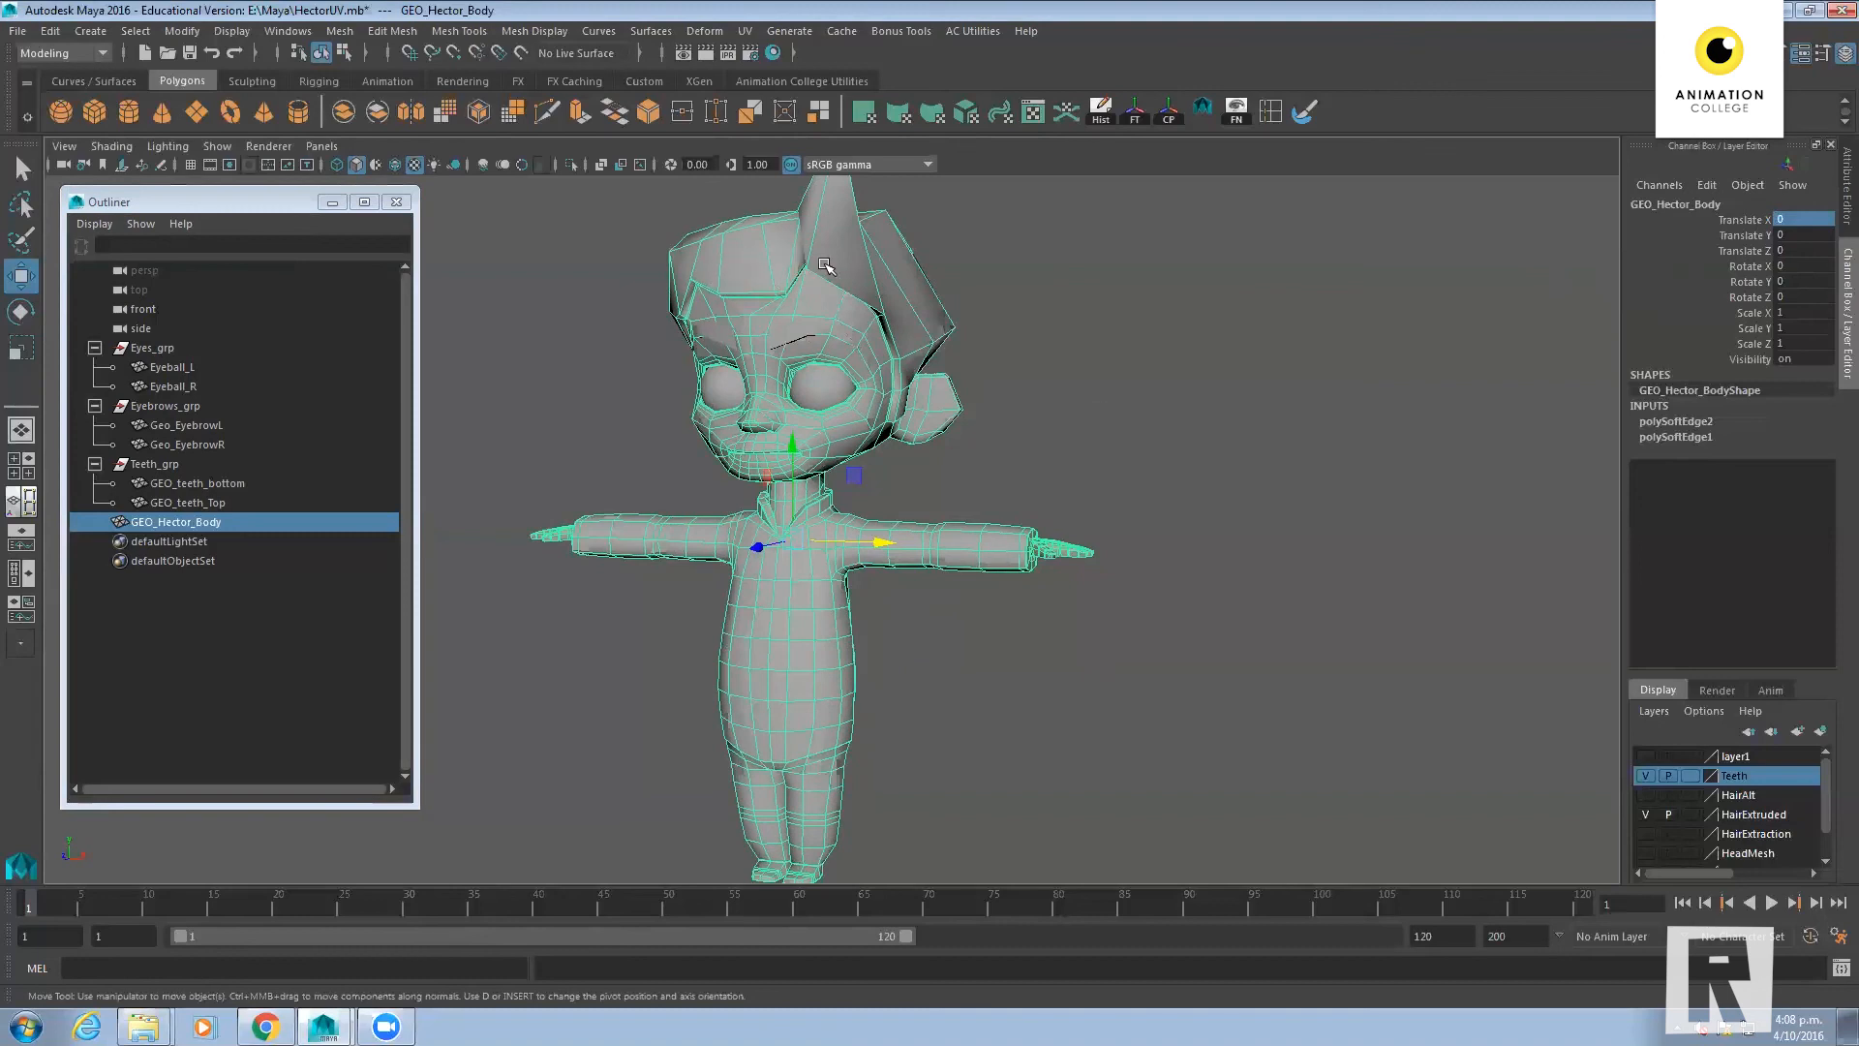
Select the left eyebrow, the eyeballs, both teeth meshes and the body one after another to check the separate parts
click(794, 343)
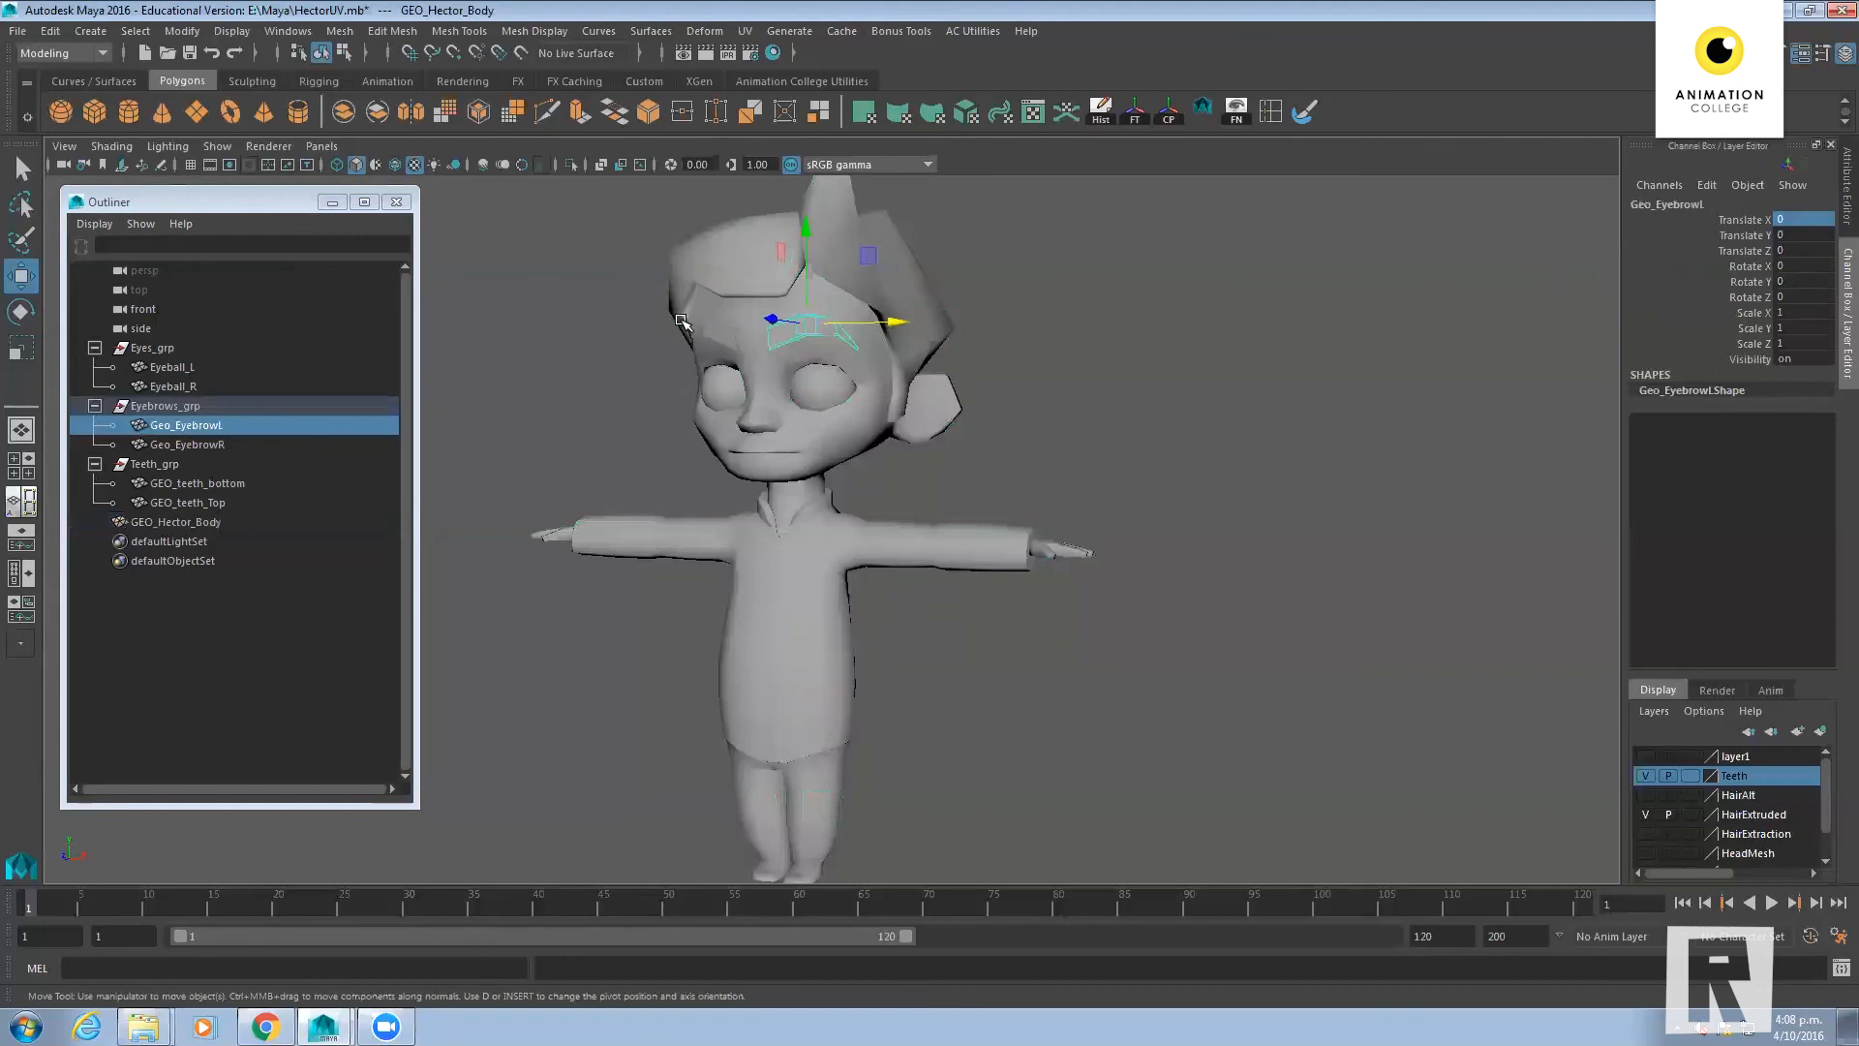
click(808, 377)
click(721, 397)
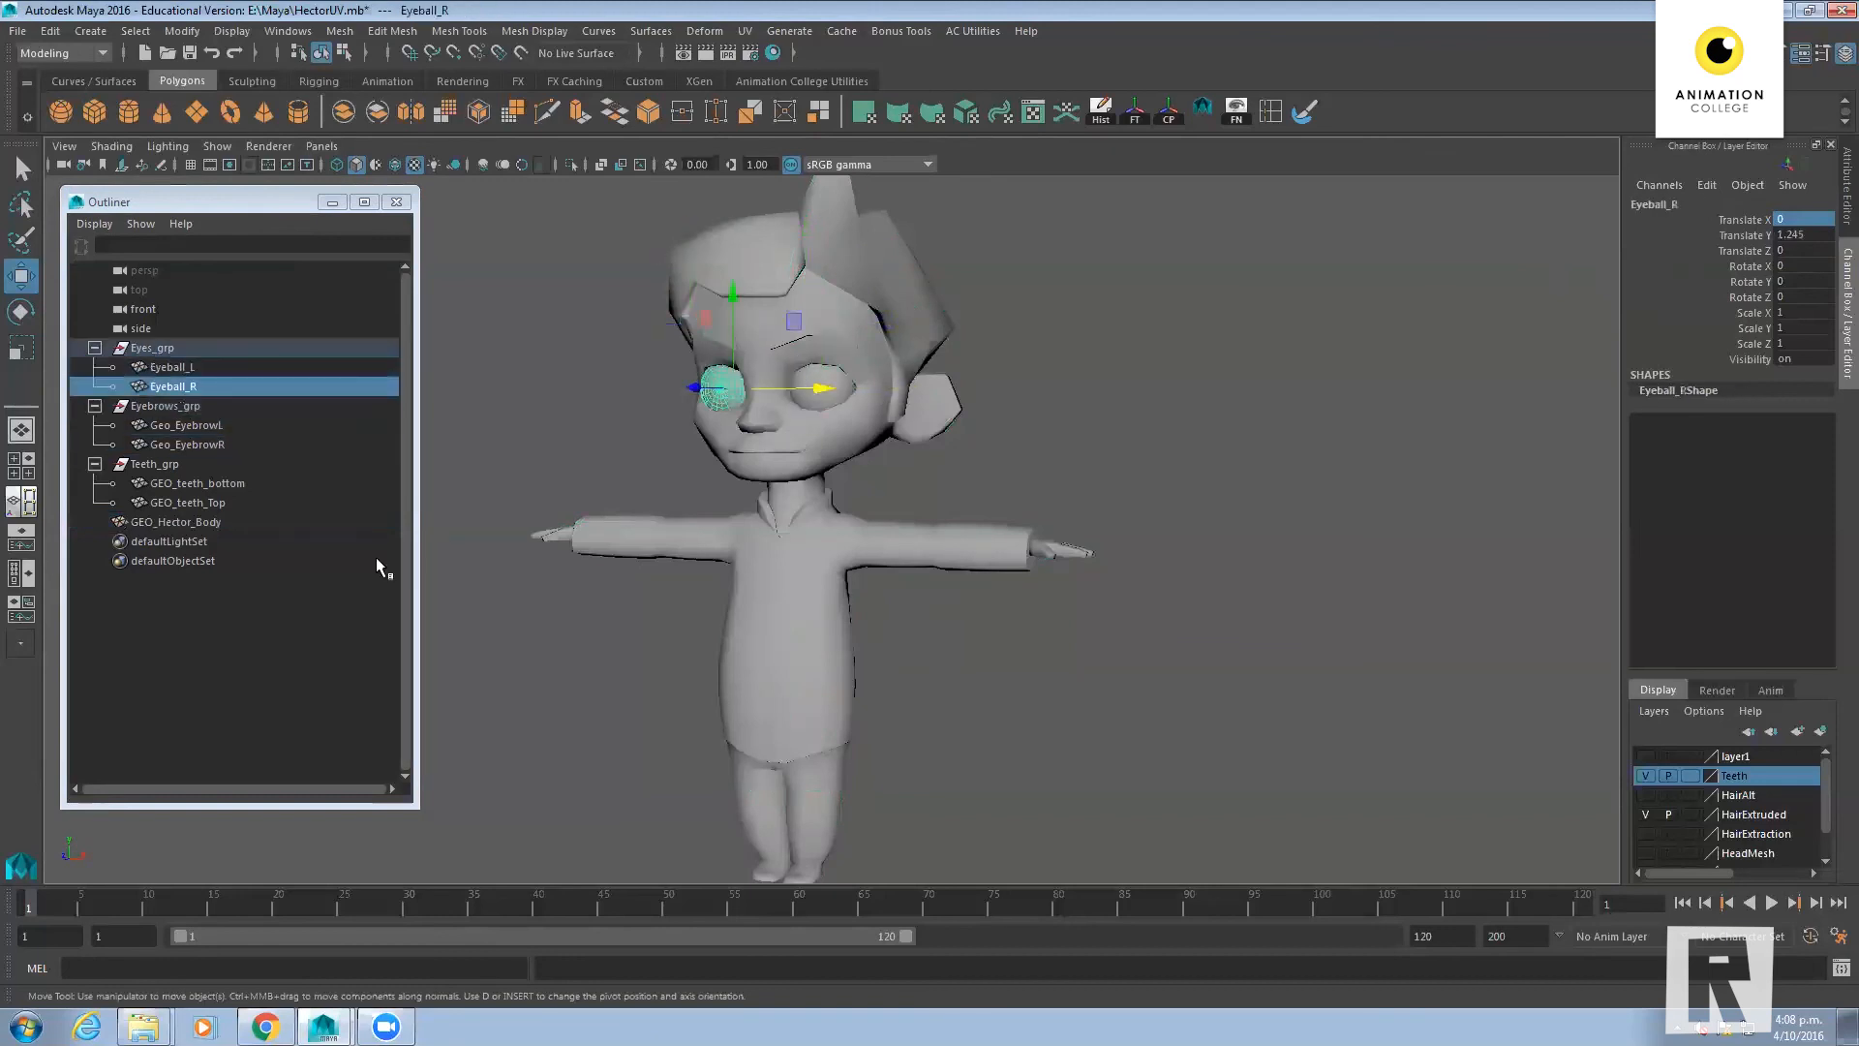
click(215, 483)
click(206, 502)
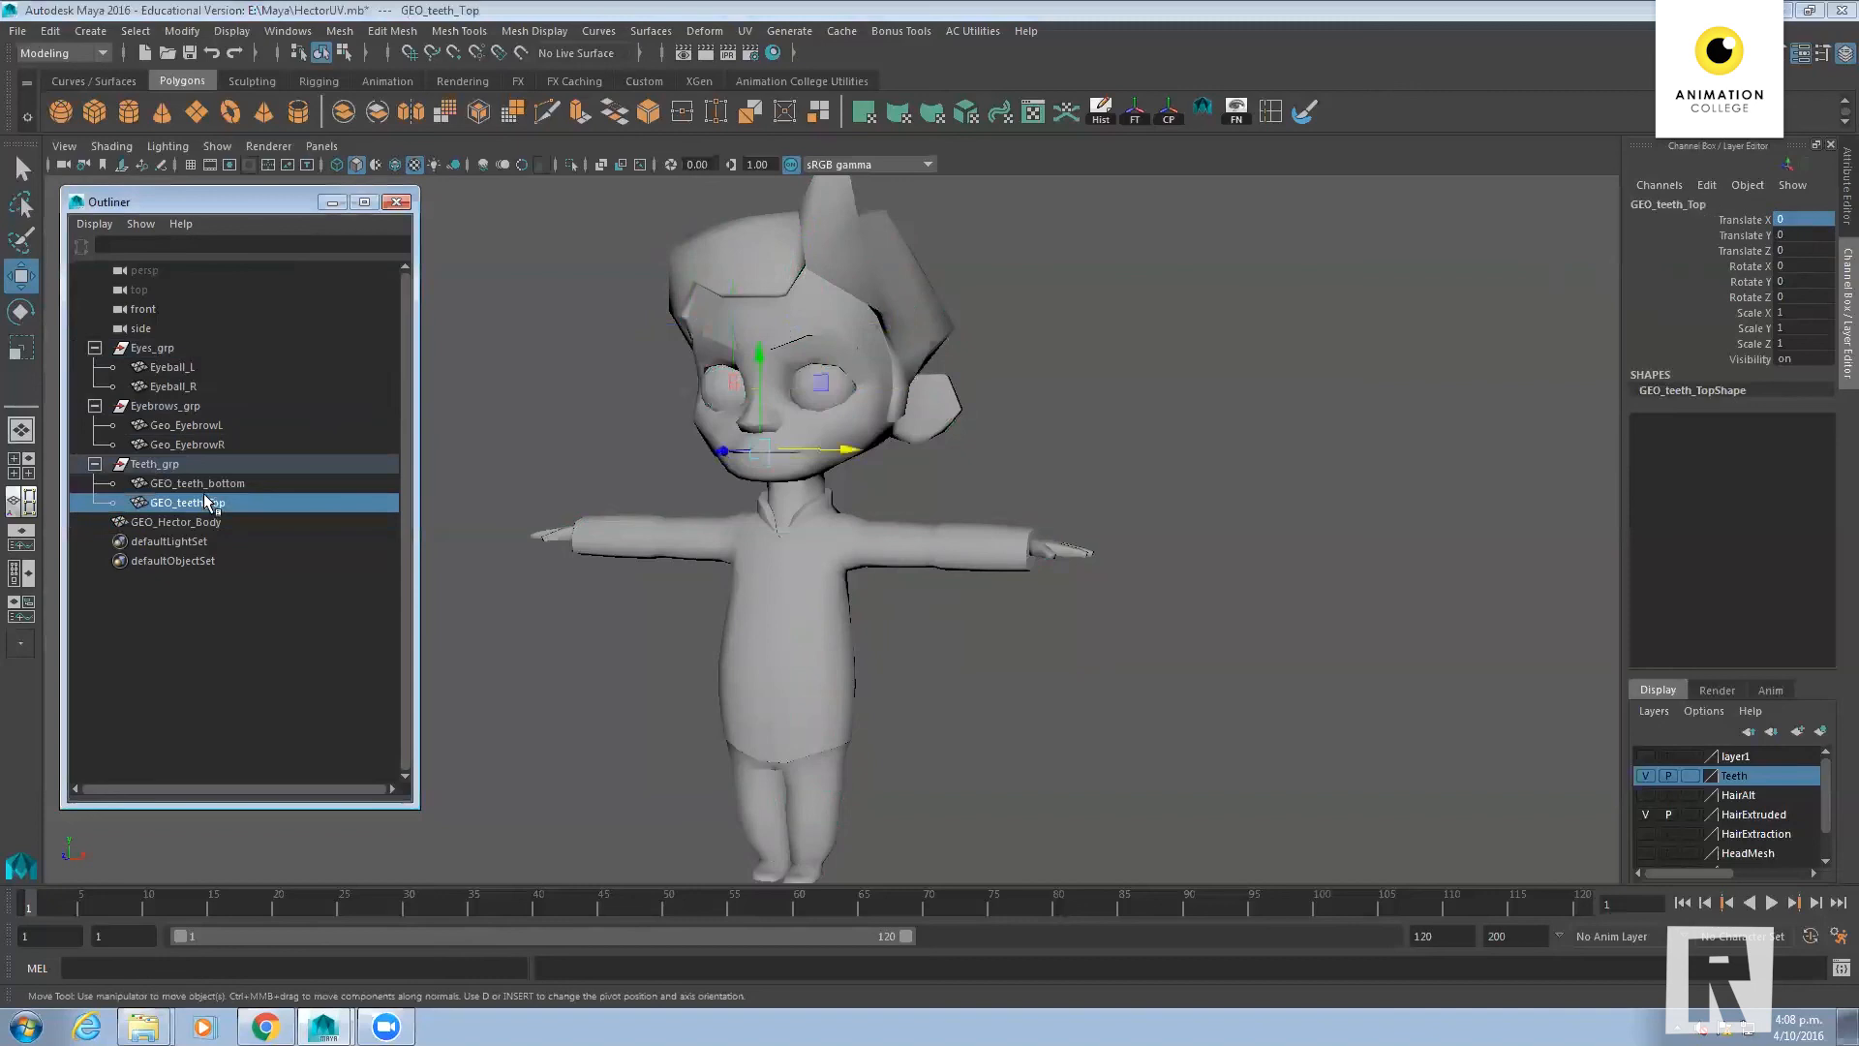
click(209, 484)
click(204, 503)
click(825, 535)
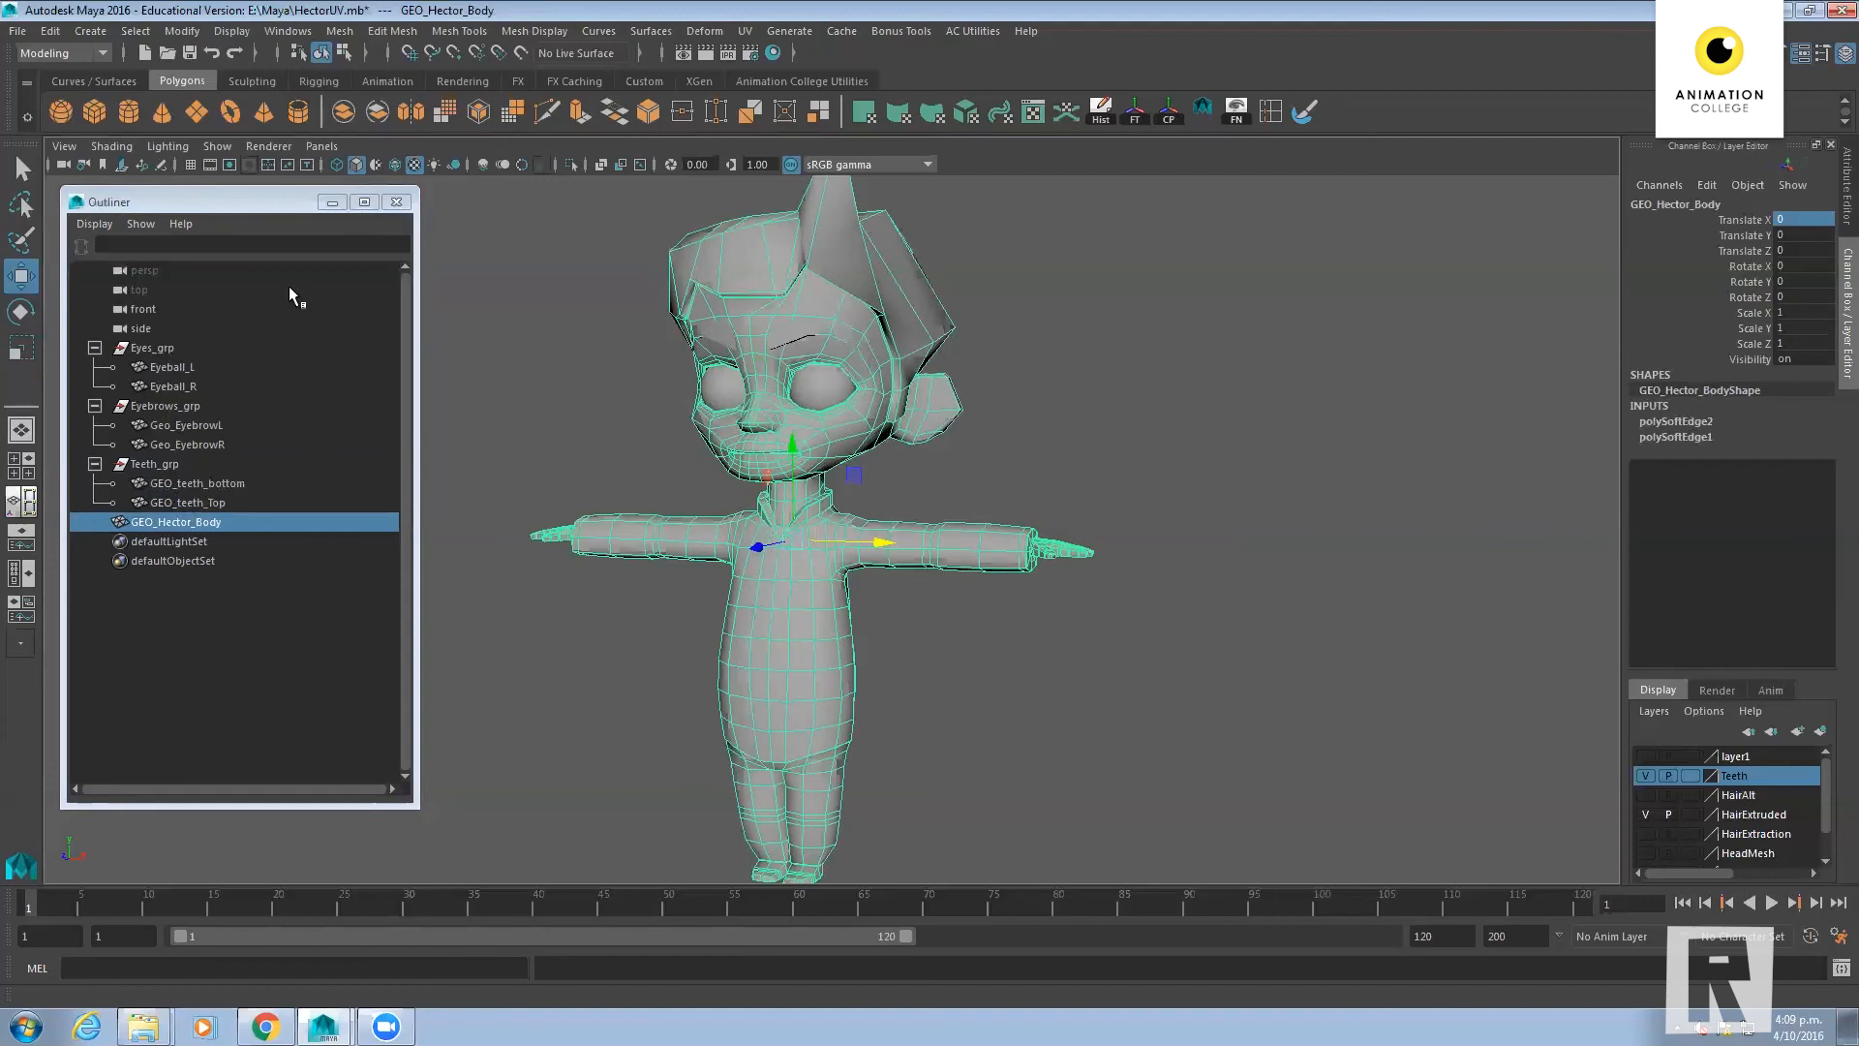
Close the floating Outliner and split the workspace into two side-by-side panes
click(395, 203)
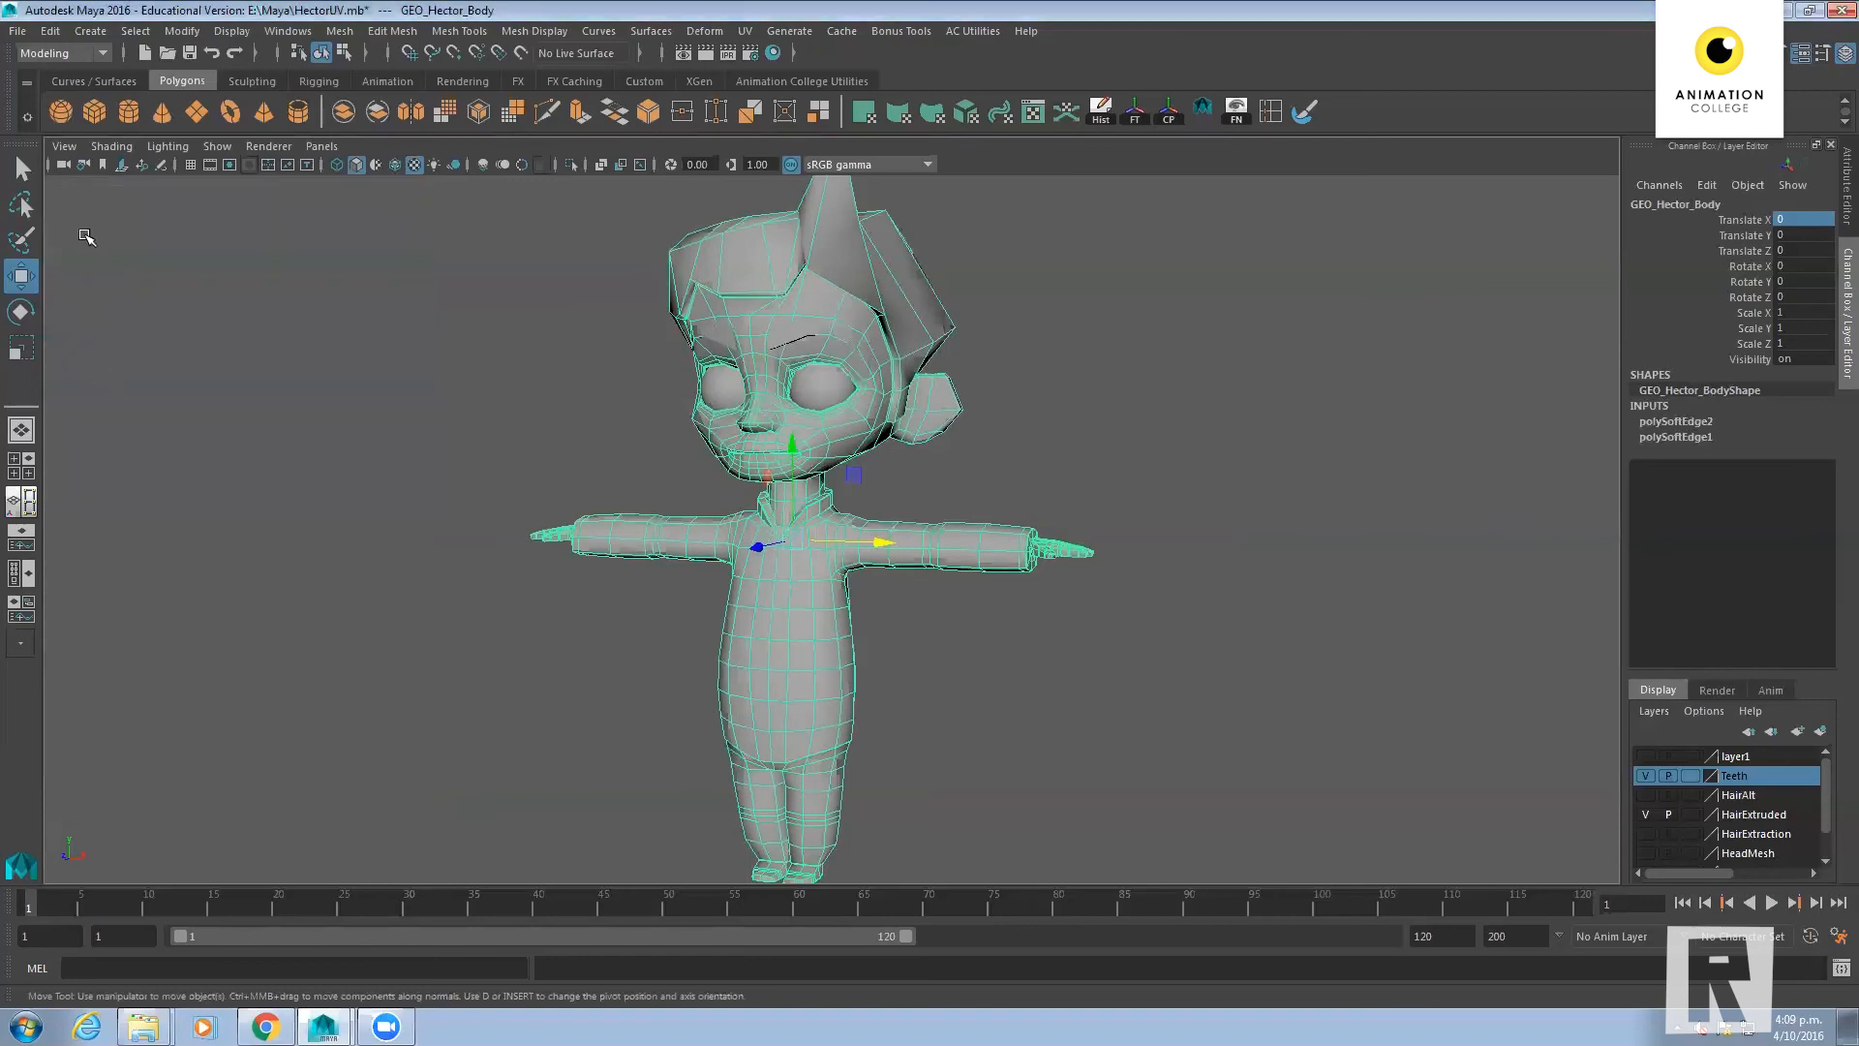
click(306, 150)
mouse_move(441, 249)
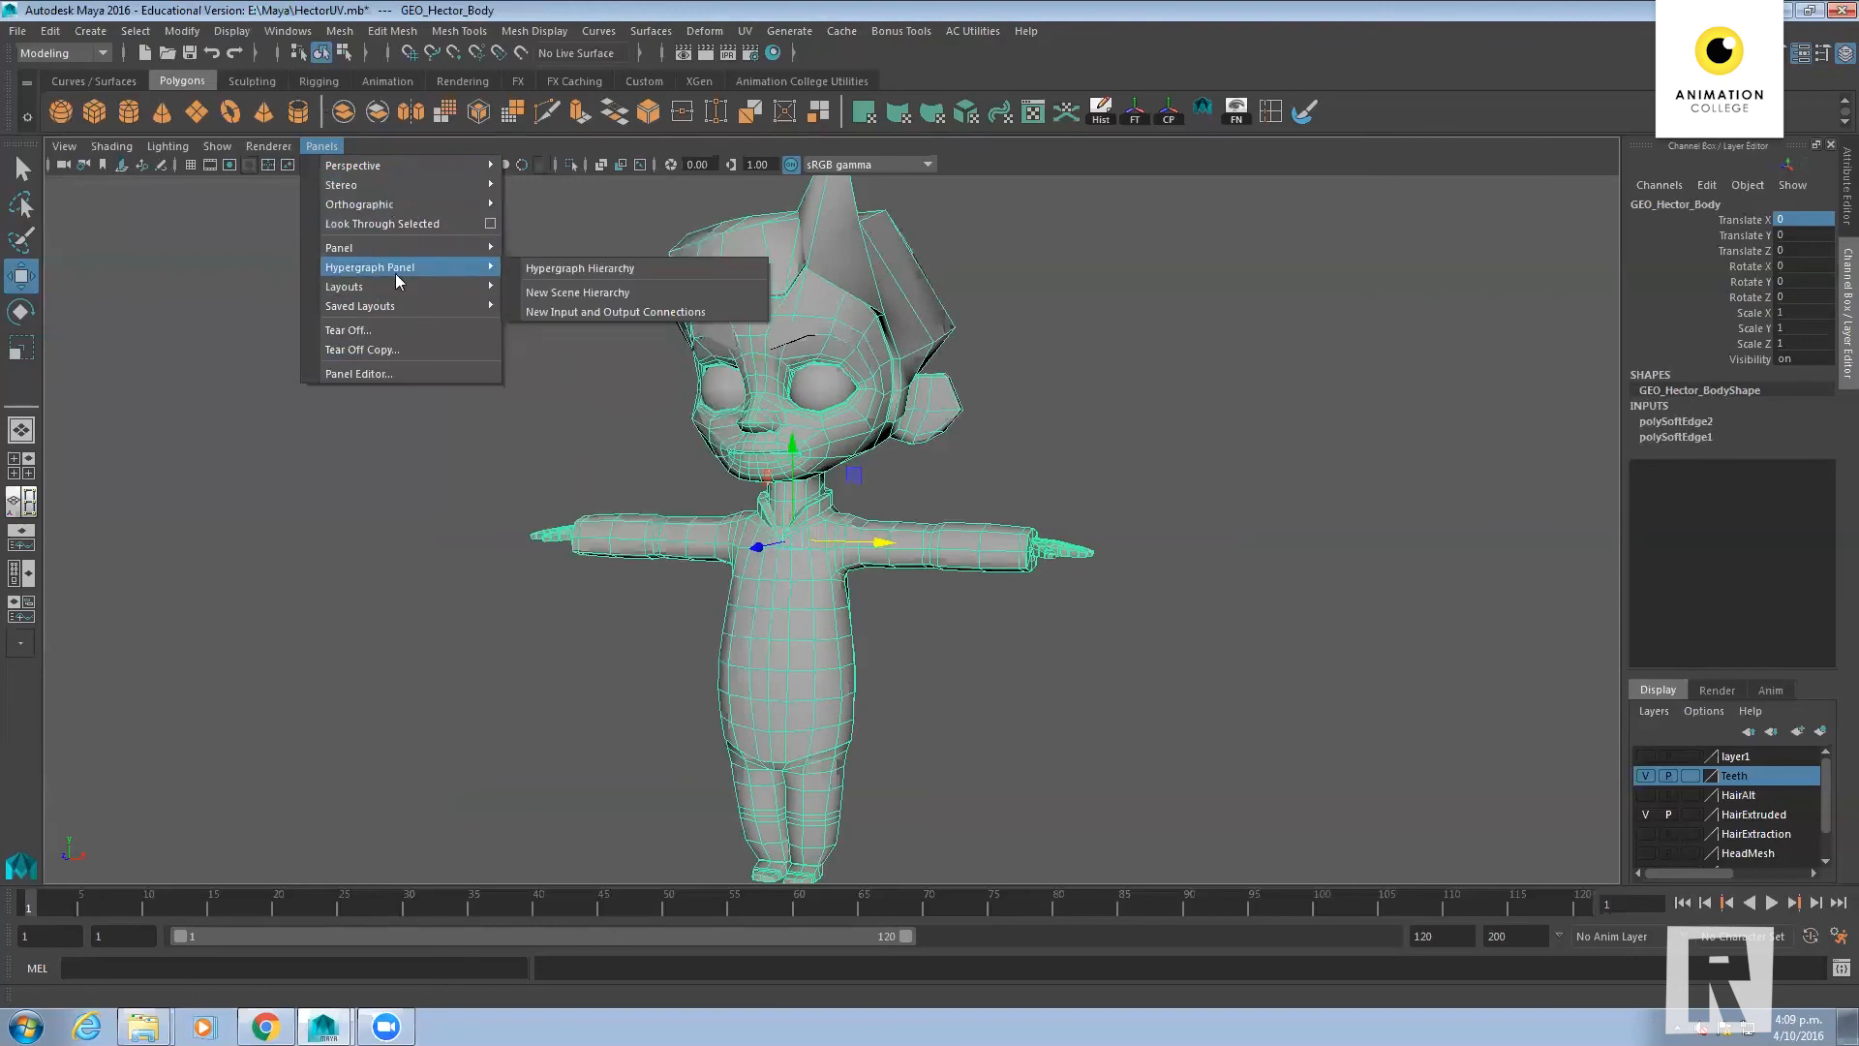
mouse_move(389, 290)
click(601, 322)
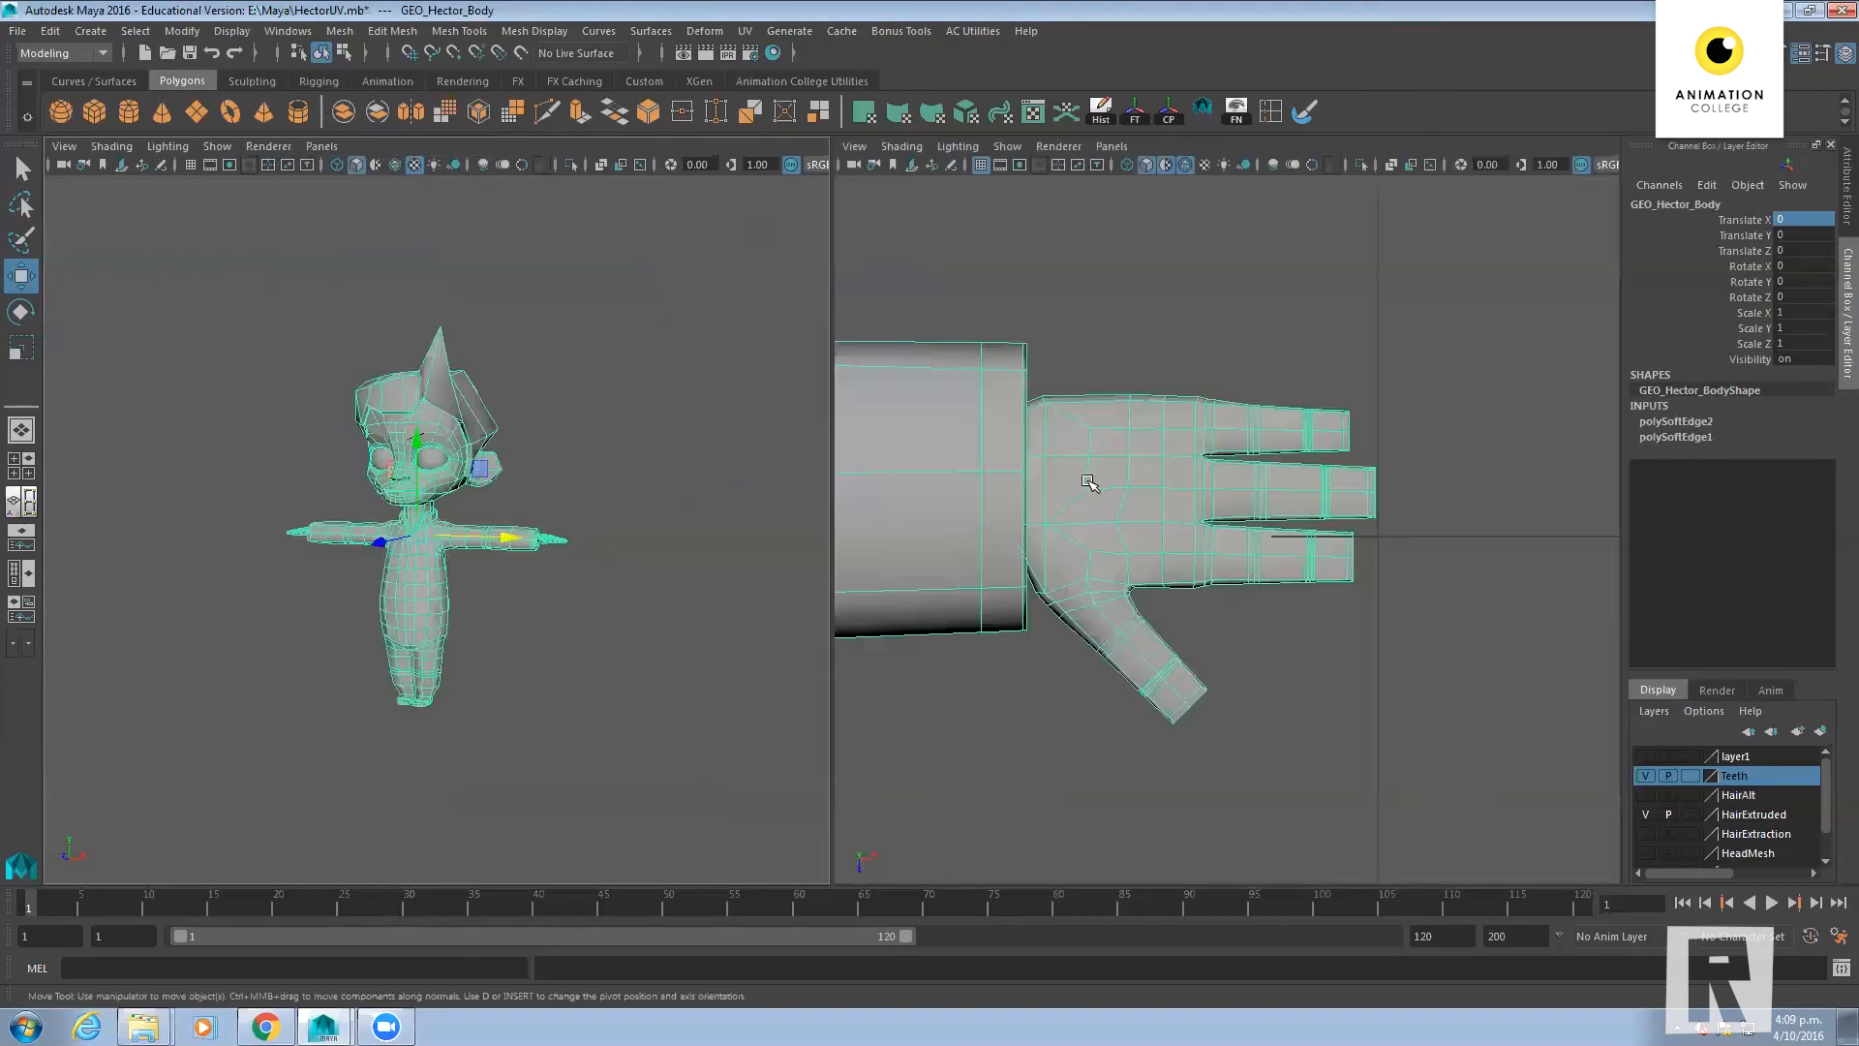
Switch the pane showing the close-up orthographic hand view to the perspective camera
click(1113, 147)
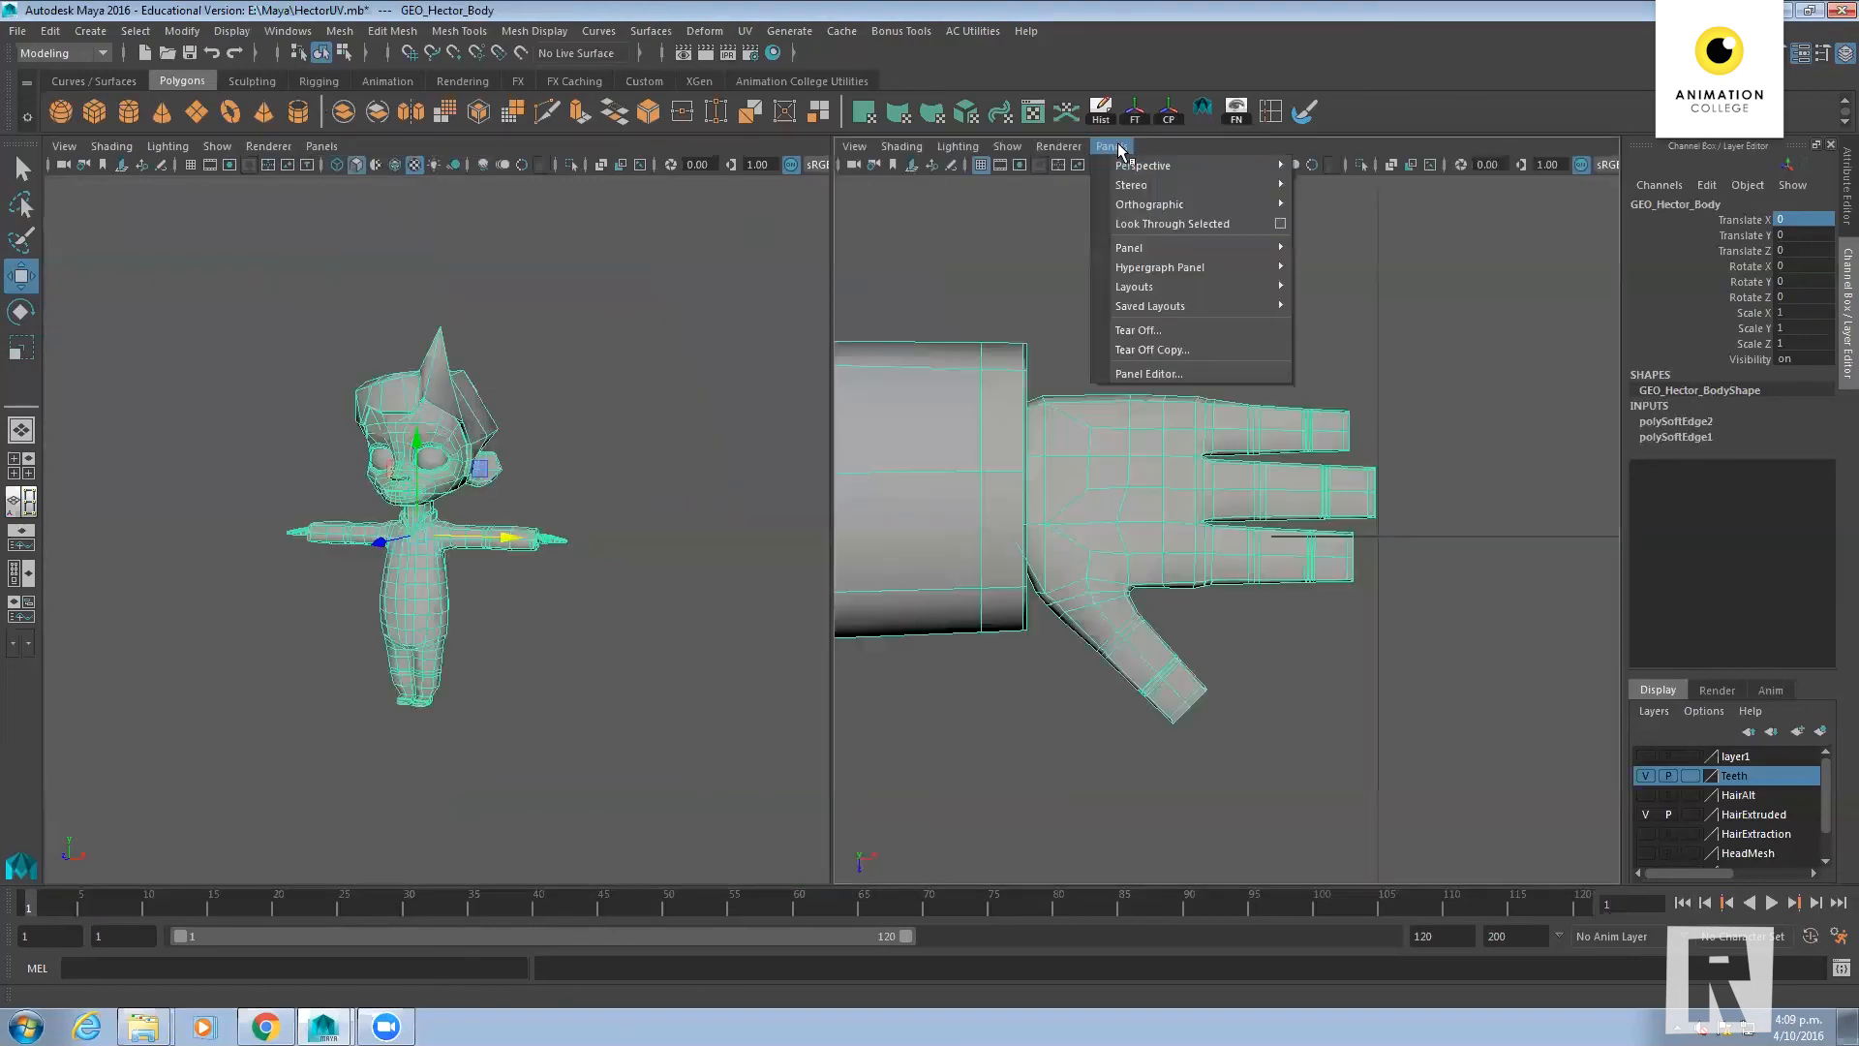
mouse_move(1131, 168)
click(1376, 167)
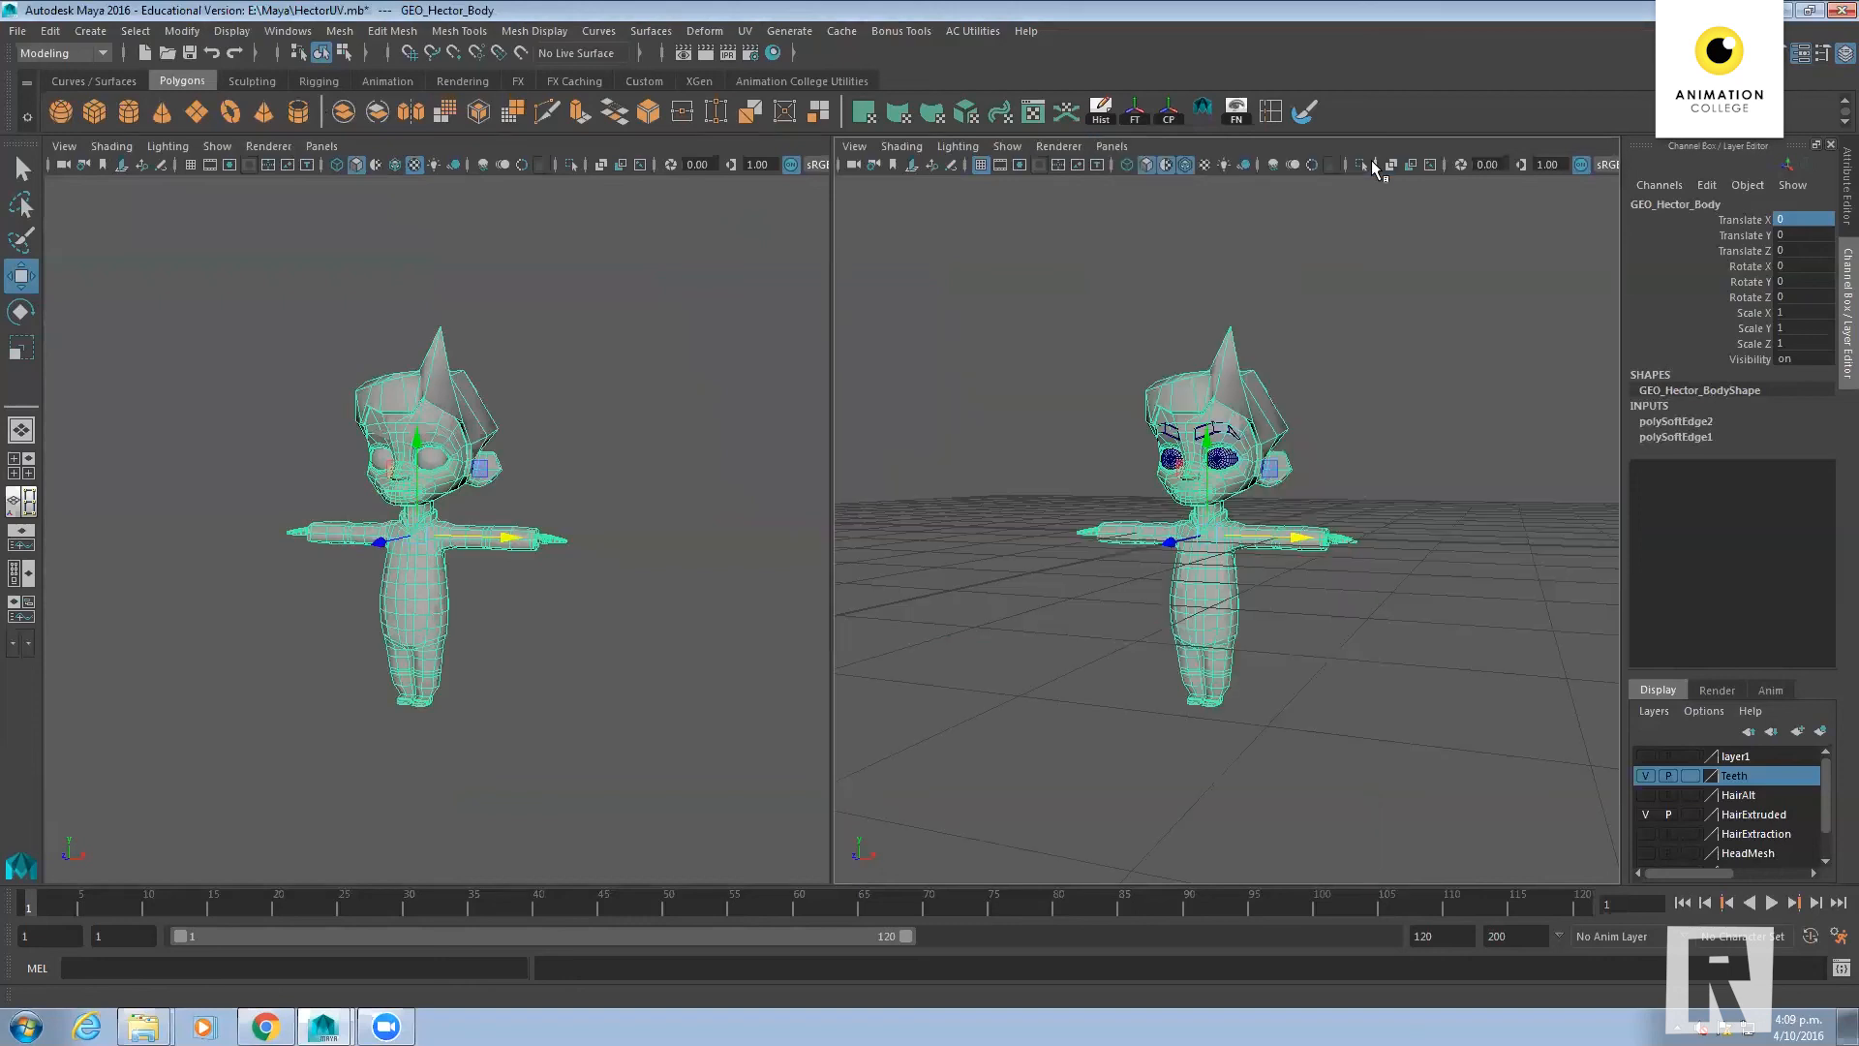
Show the Outliner in the other pane and narrow it to enlarge the character view
click(321, 147)
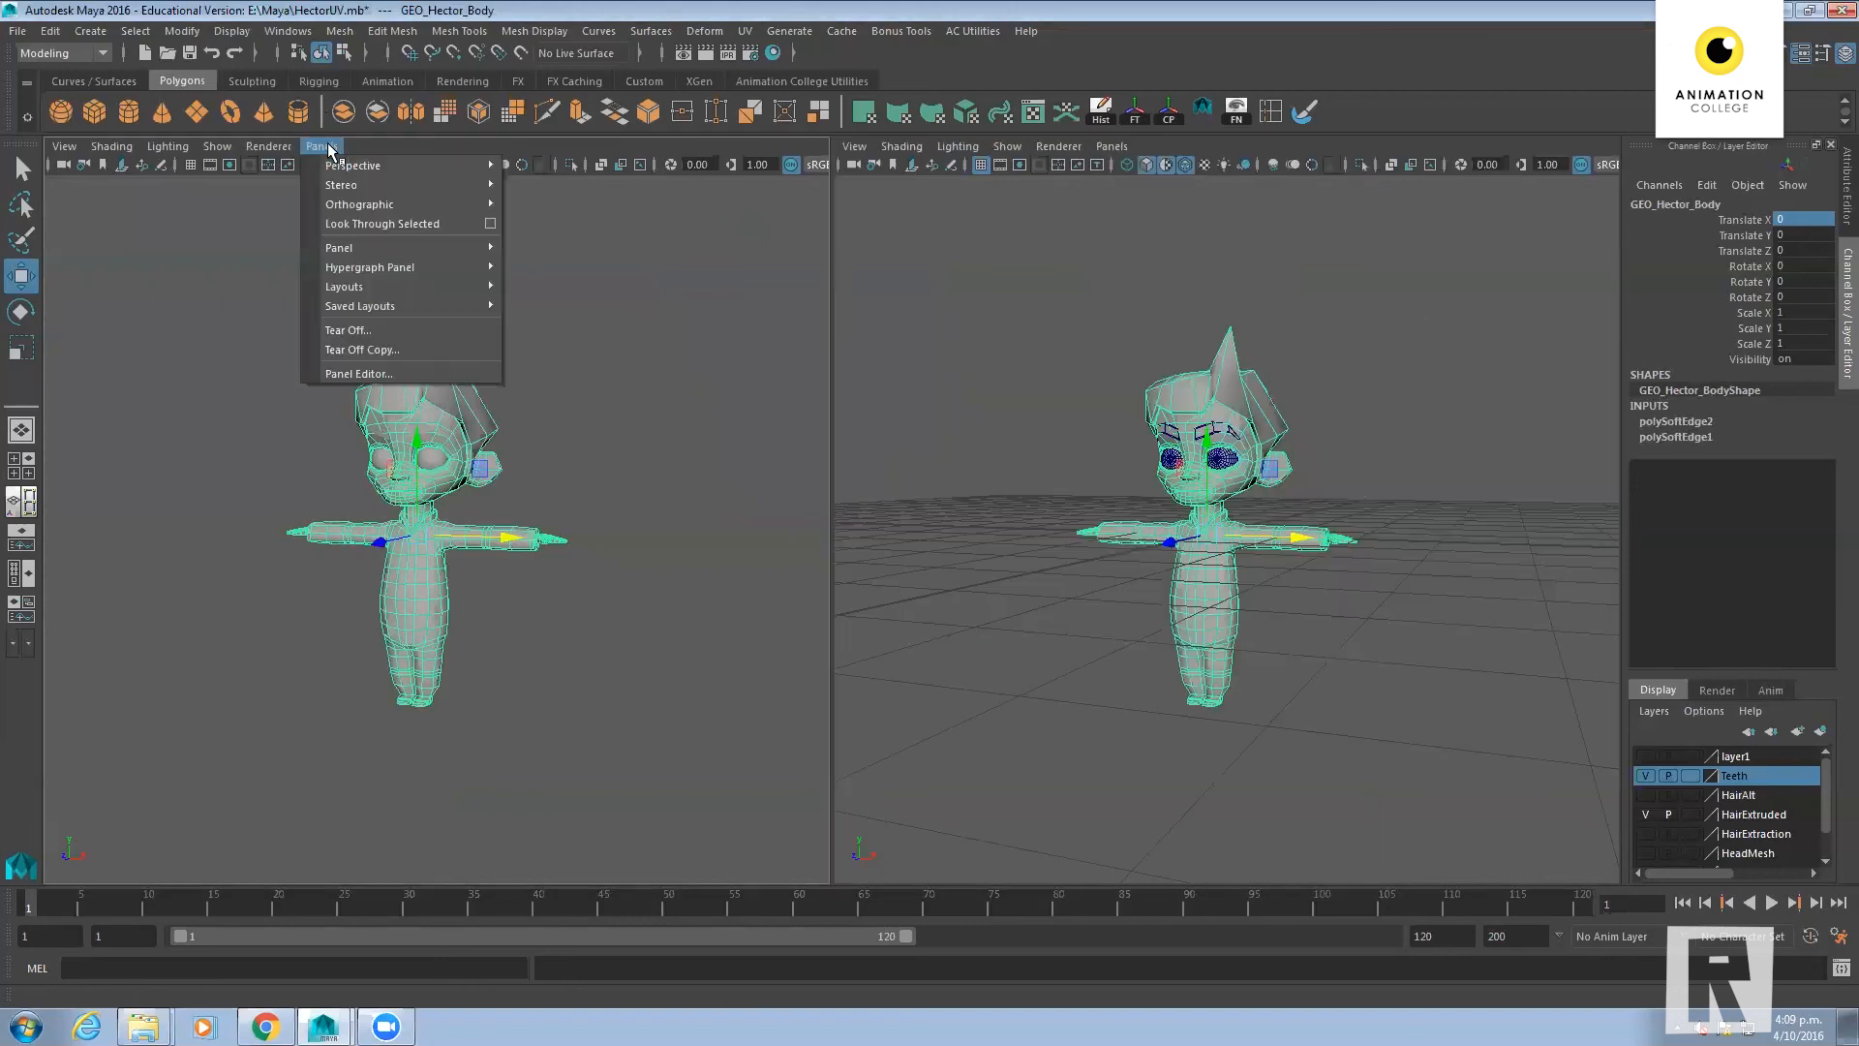
mouse_move(363, 255)
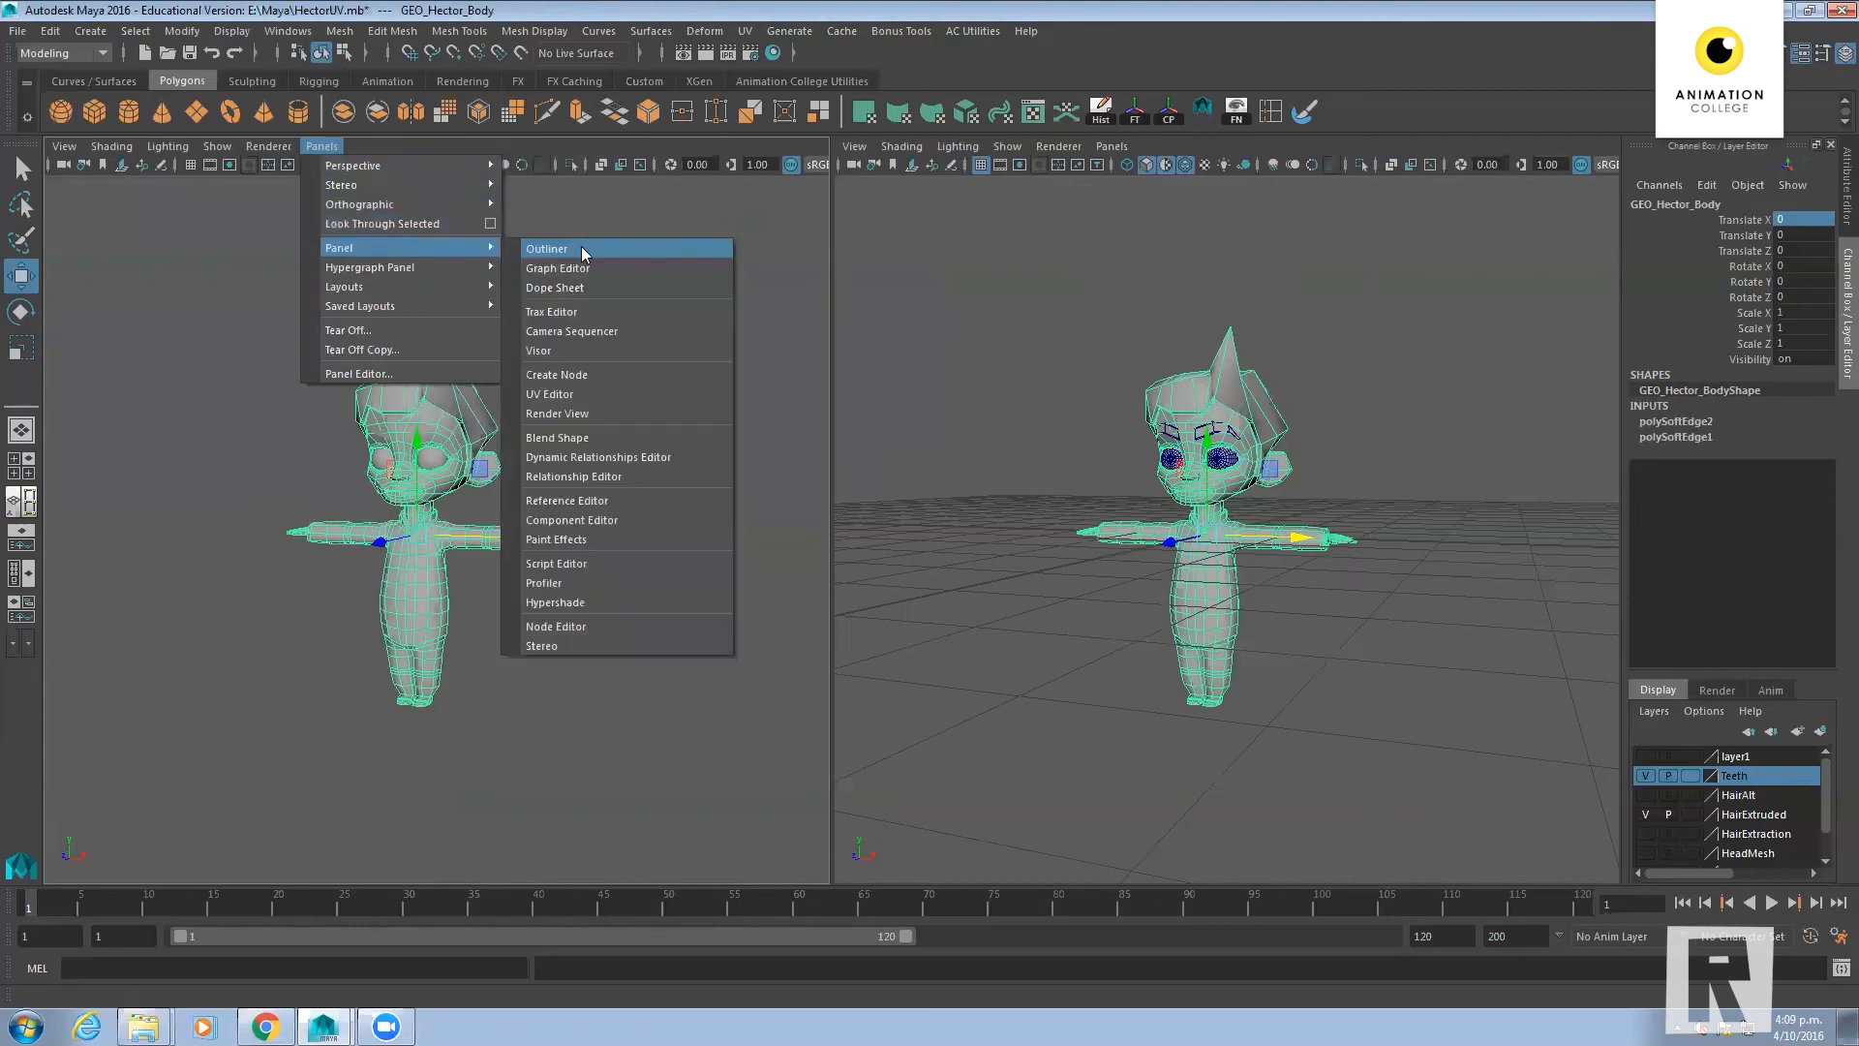
click(581, 246)
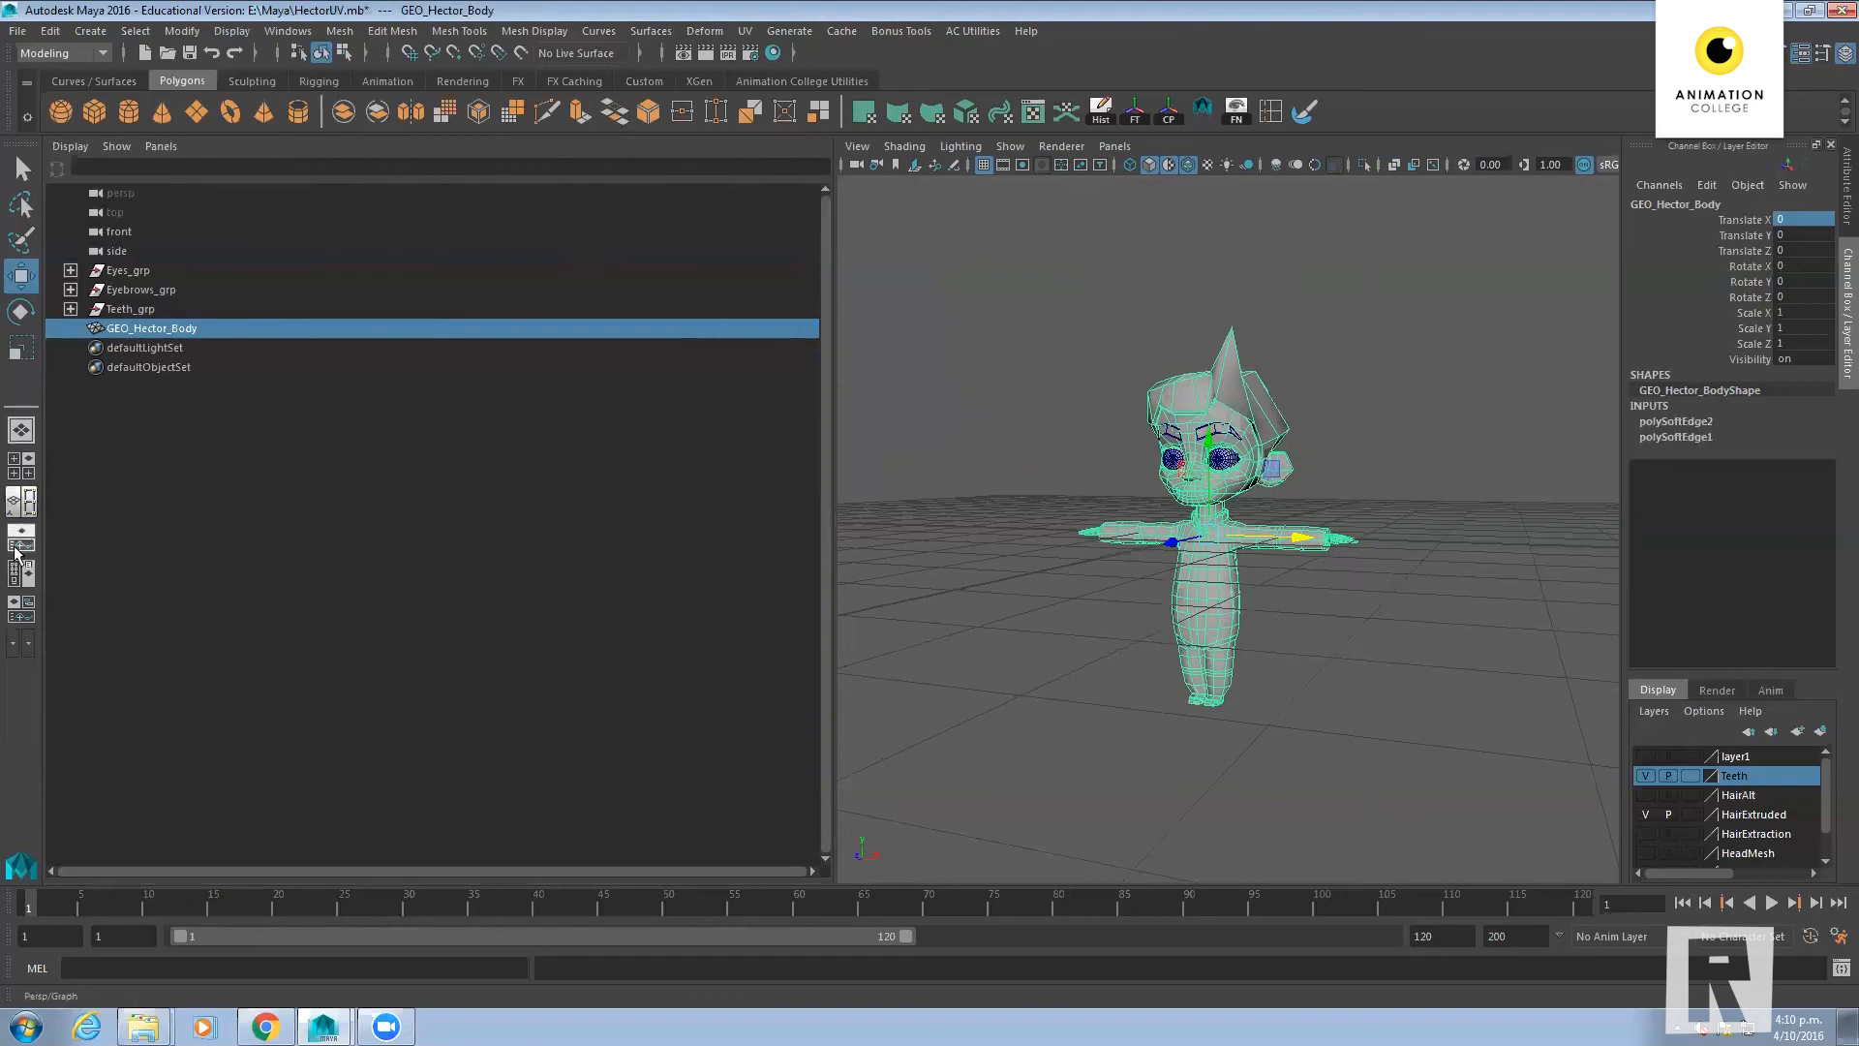
drag(825, 378, 354, 438)
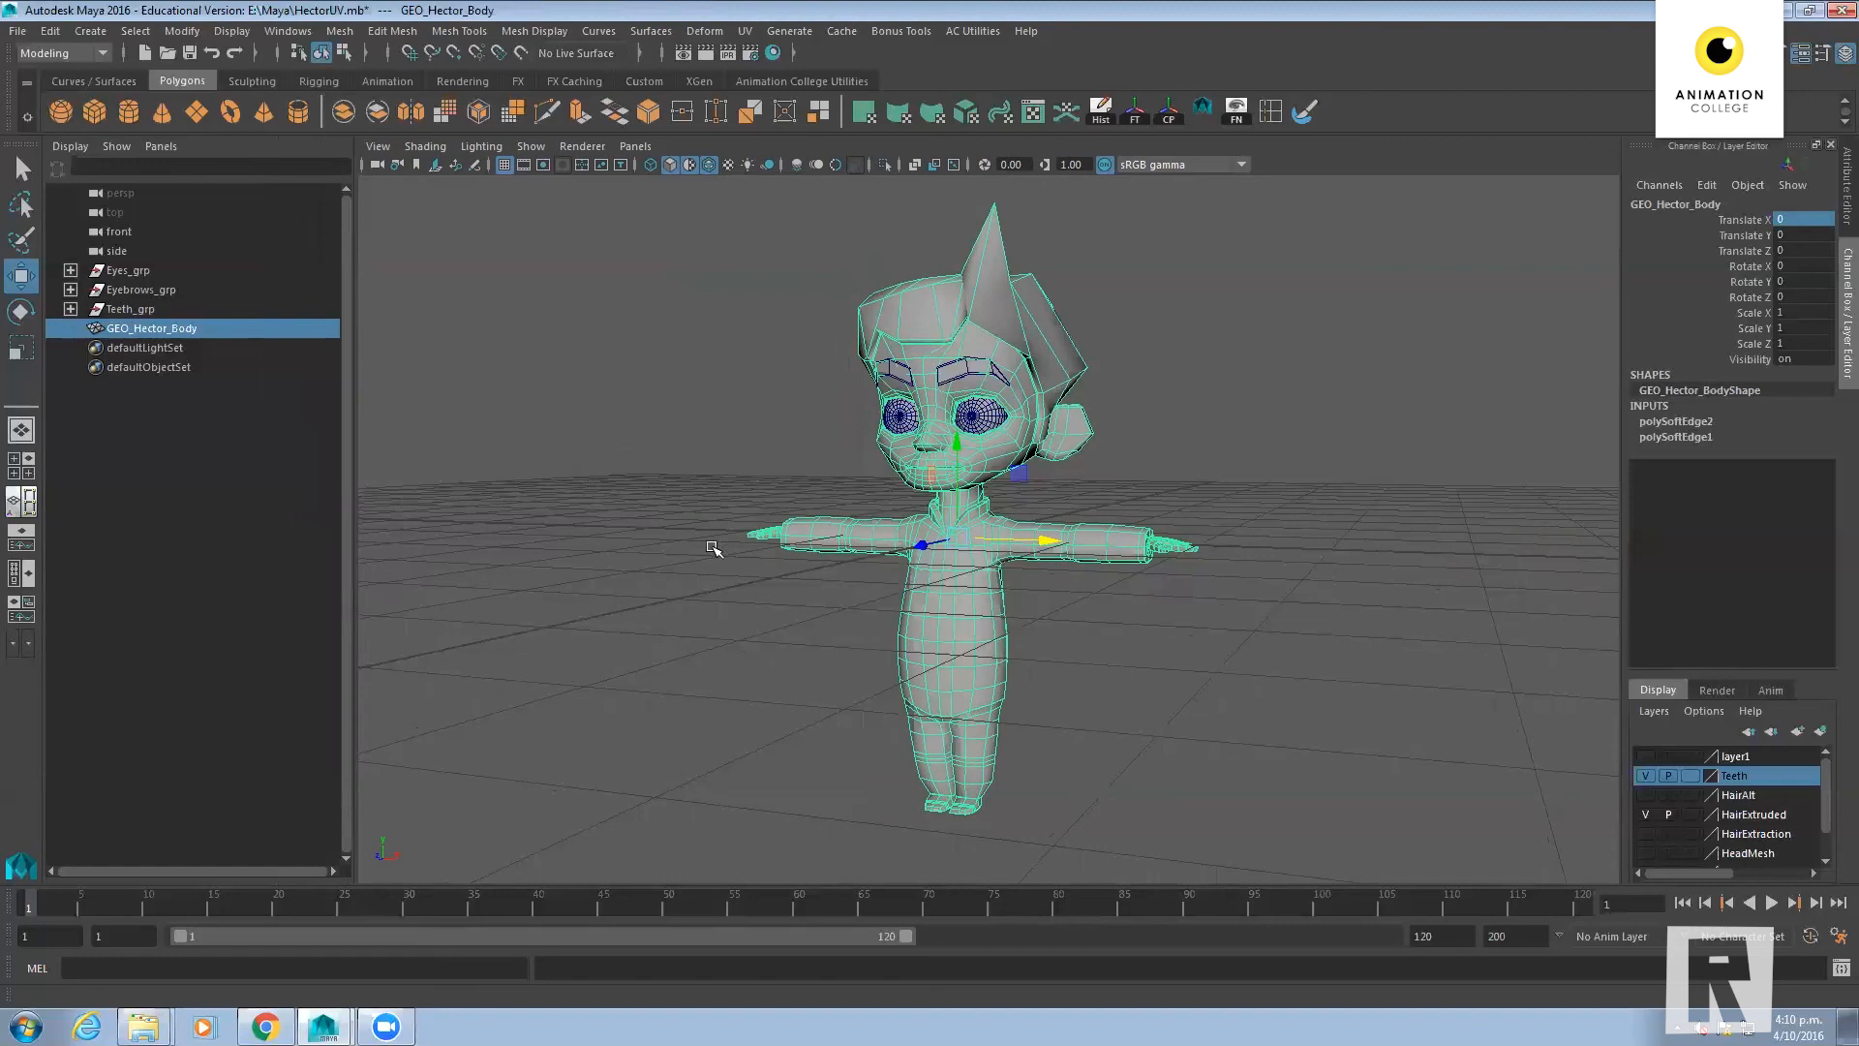
Hide the grid and display the deselected character in plain smooth shading without the wireframe overlay, seen from the front
click(503, 165)
click(1155, 682)
alt+drag(968, 592, 974, 604)
click(711, 162)
click(690, 164)
scroll(981, 543, up, 5)
scroll(945, 639, down, 5)
mouse_move(945, 648)
alt+mouse_down()
mouse_move(877, 639)
mouse_move(1007, 635)
mouse_move(968, 648)
alt+mouse_up()
scroll(1005, 648, down, 2)
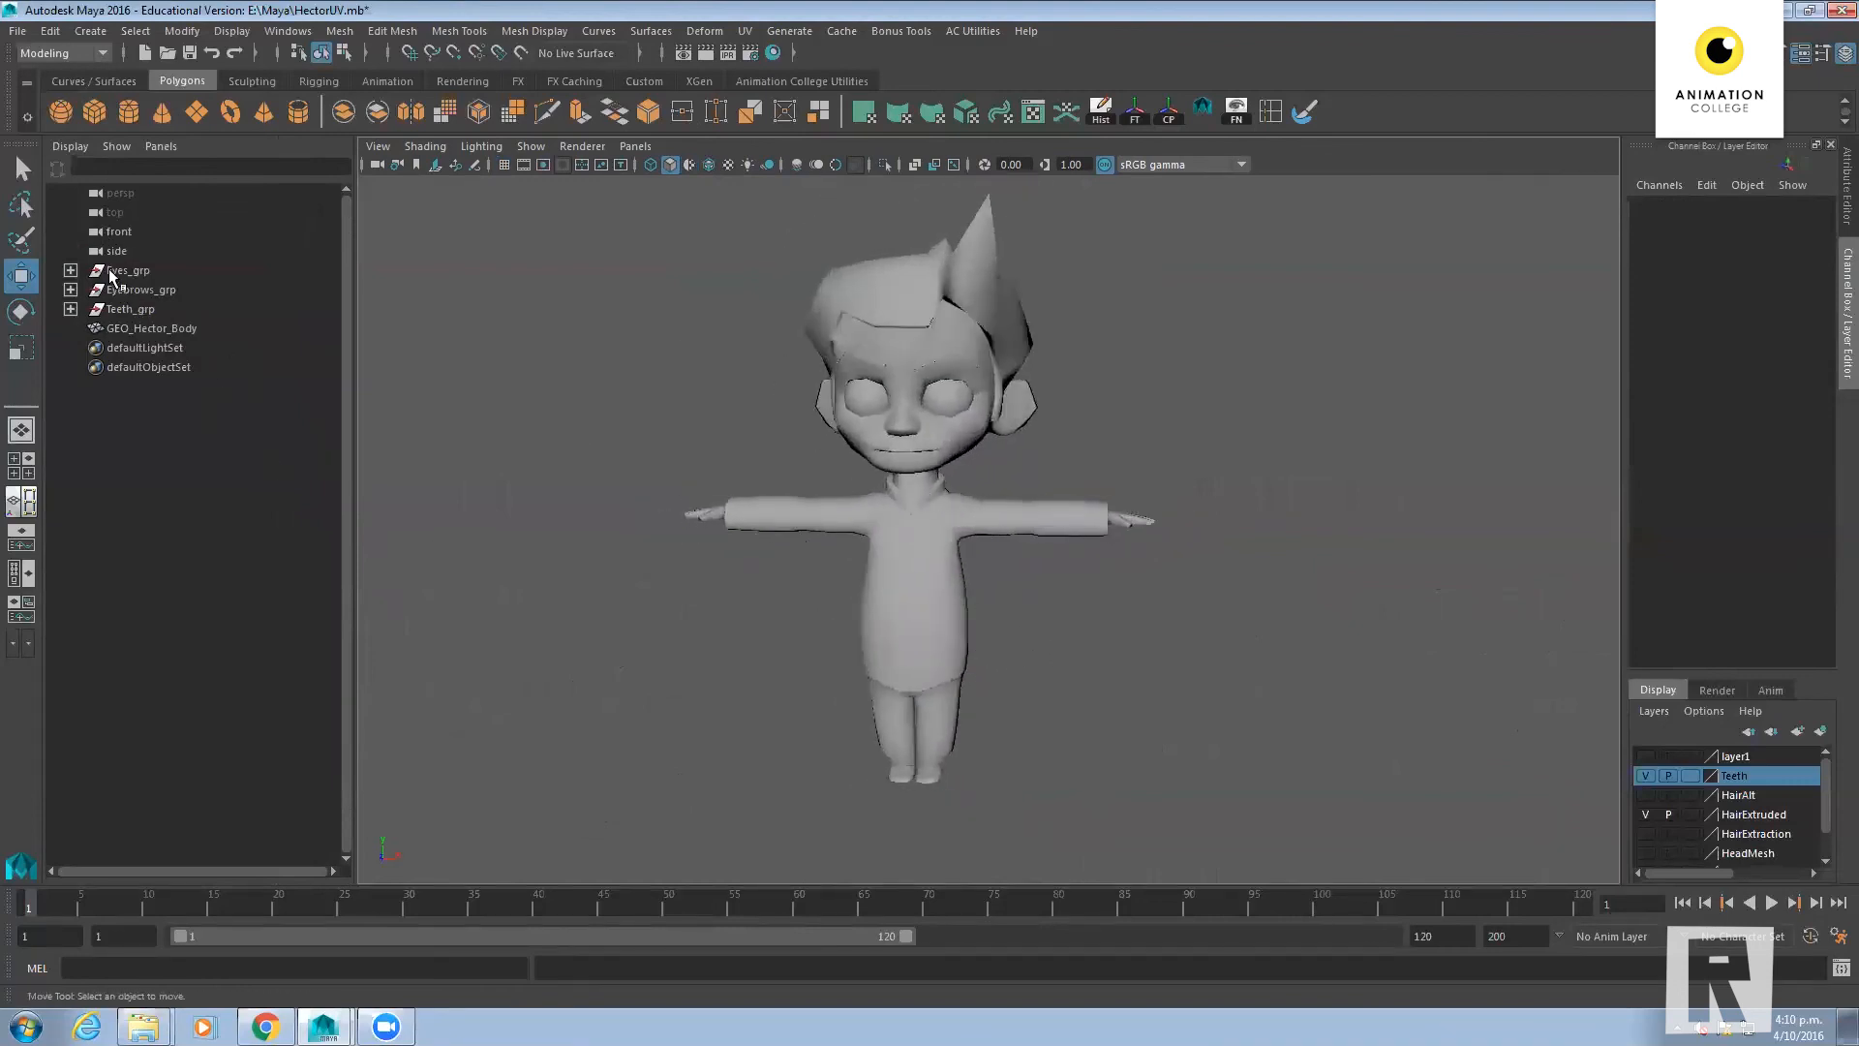
Expand Teeth_grp, Eyebrows_grp and Eyes_grp in the Outliner
click(70, 309)
click(70, 289)
click(69, 270)
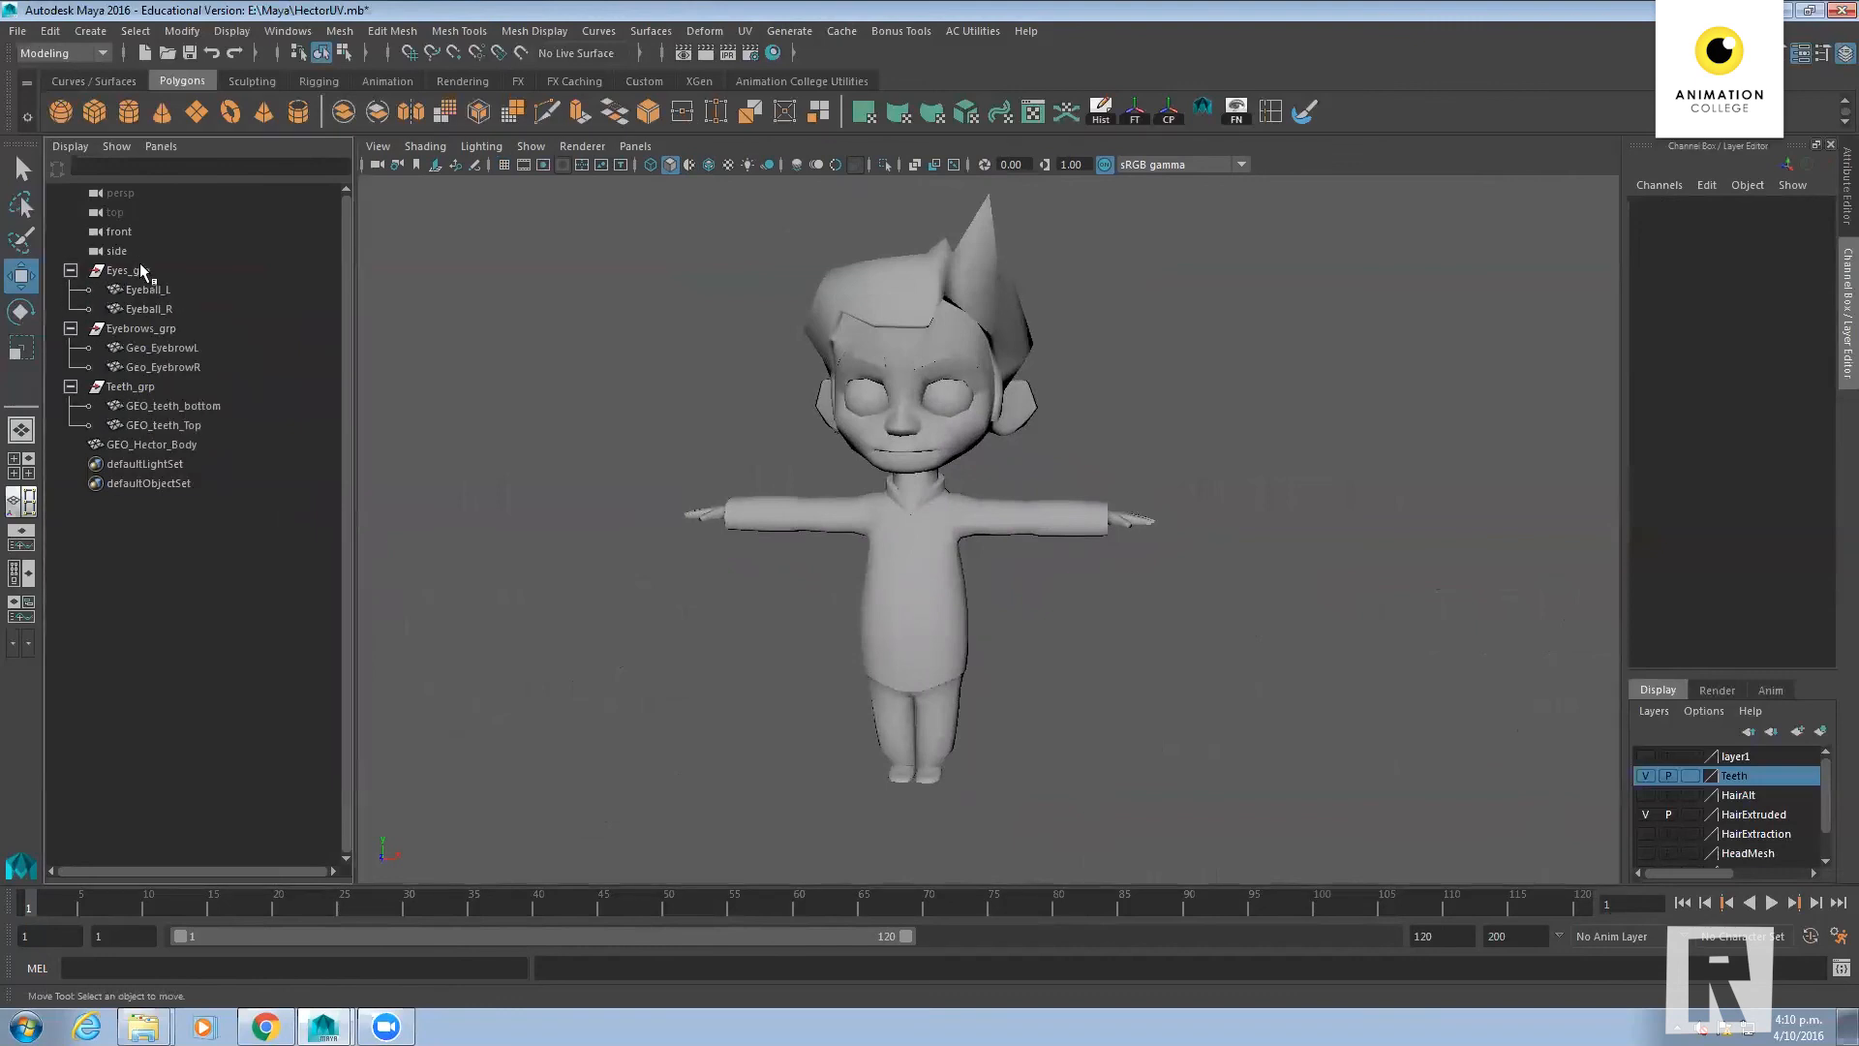
Select Eyes_grp, Eyebrows_grp, Teeth_grp and GEO_Hector_Body together, and reduce the selection to the body mesh
click(131, 270)
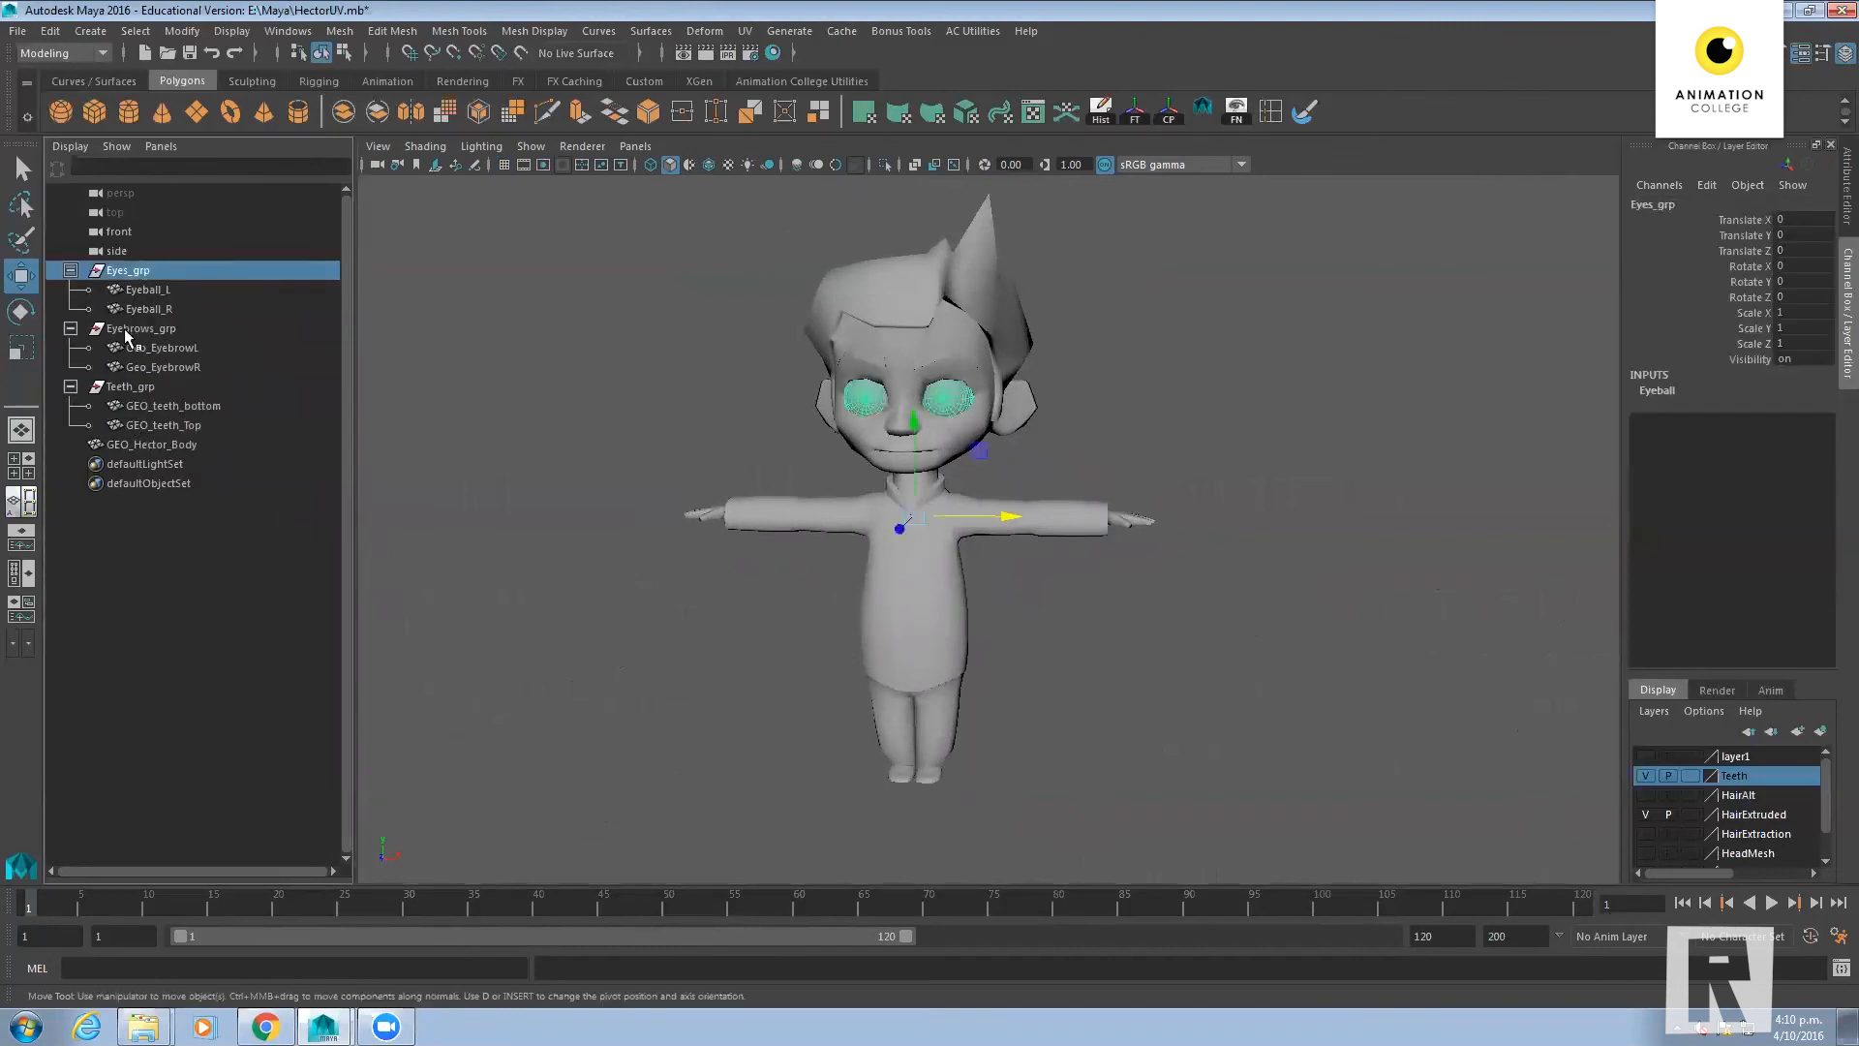
ctrl+click(130, 328)
ctrl+click(136, 386)
ctrl+click(145, 444)
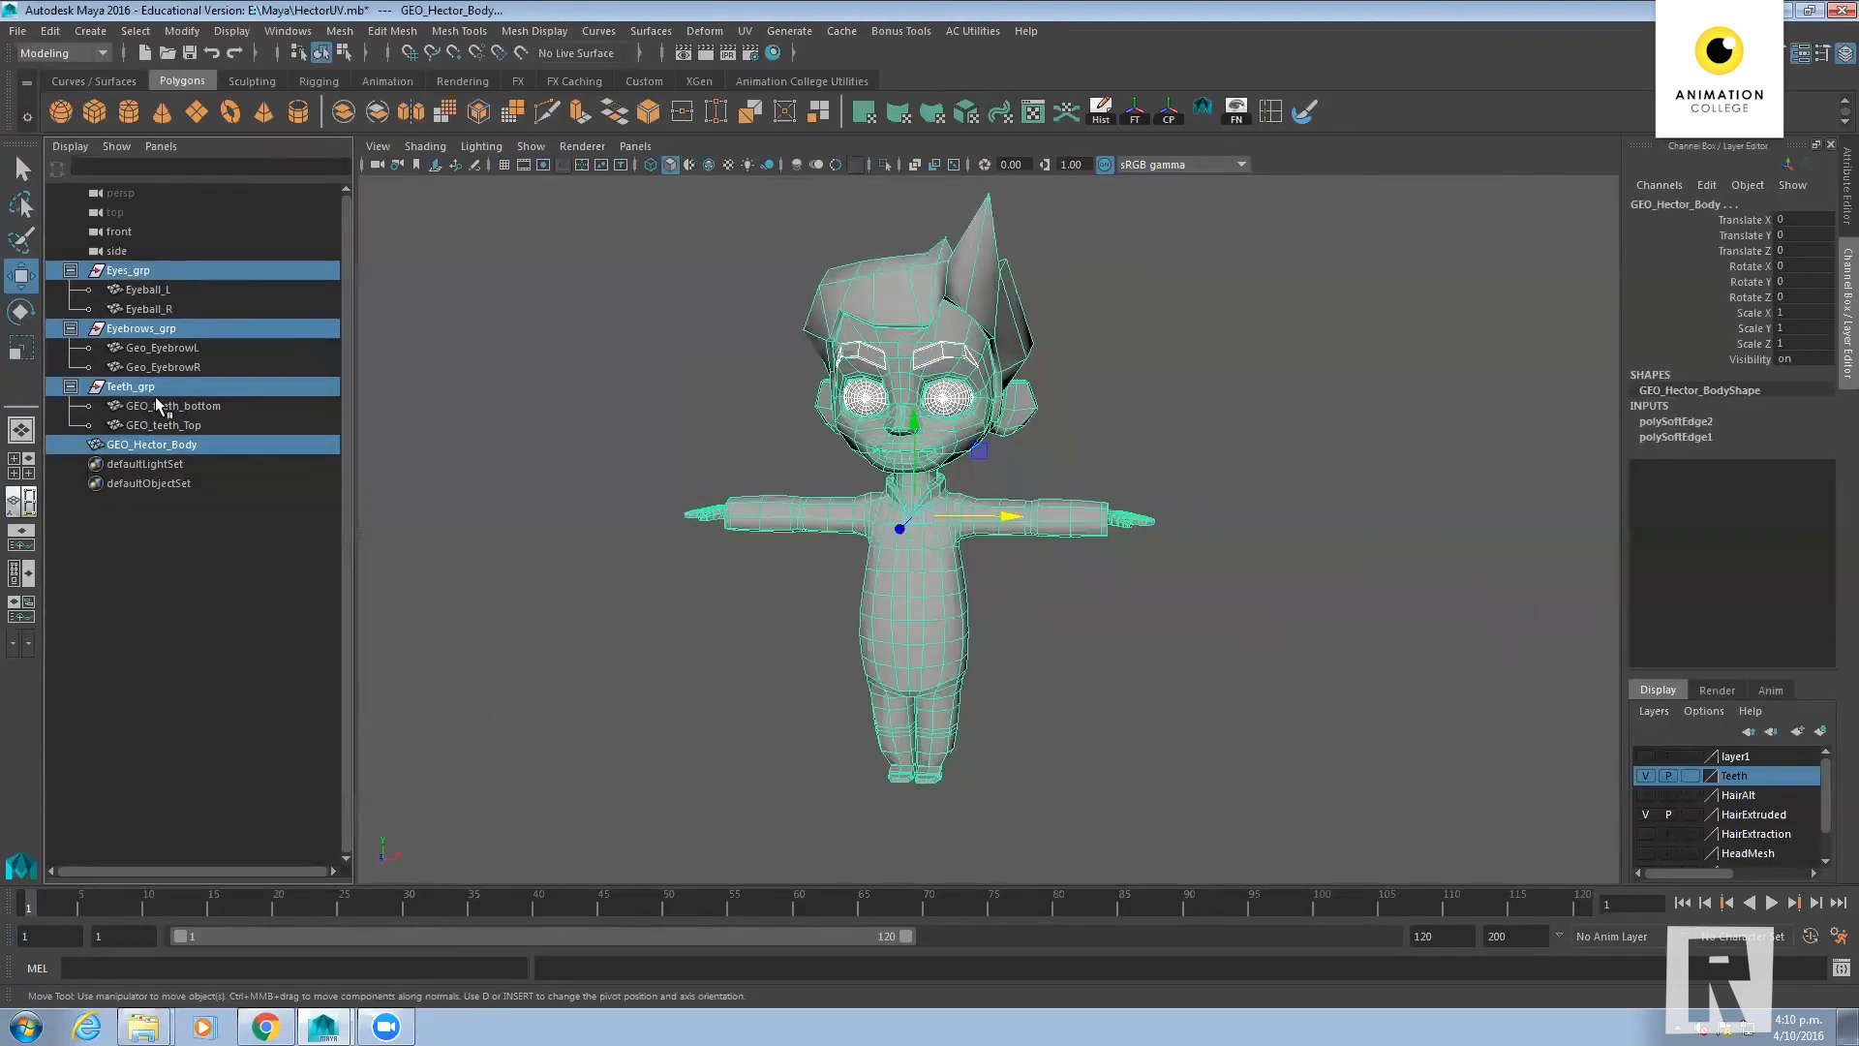
click(148, 445)
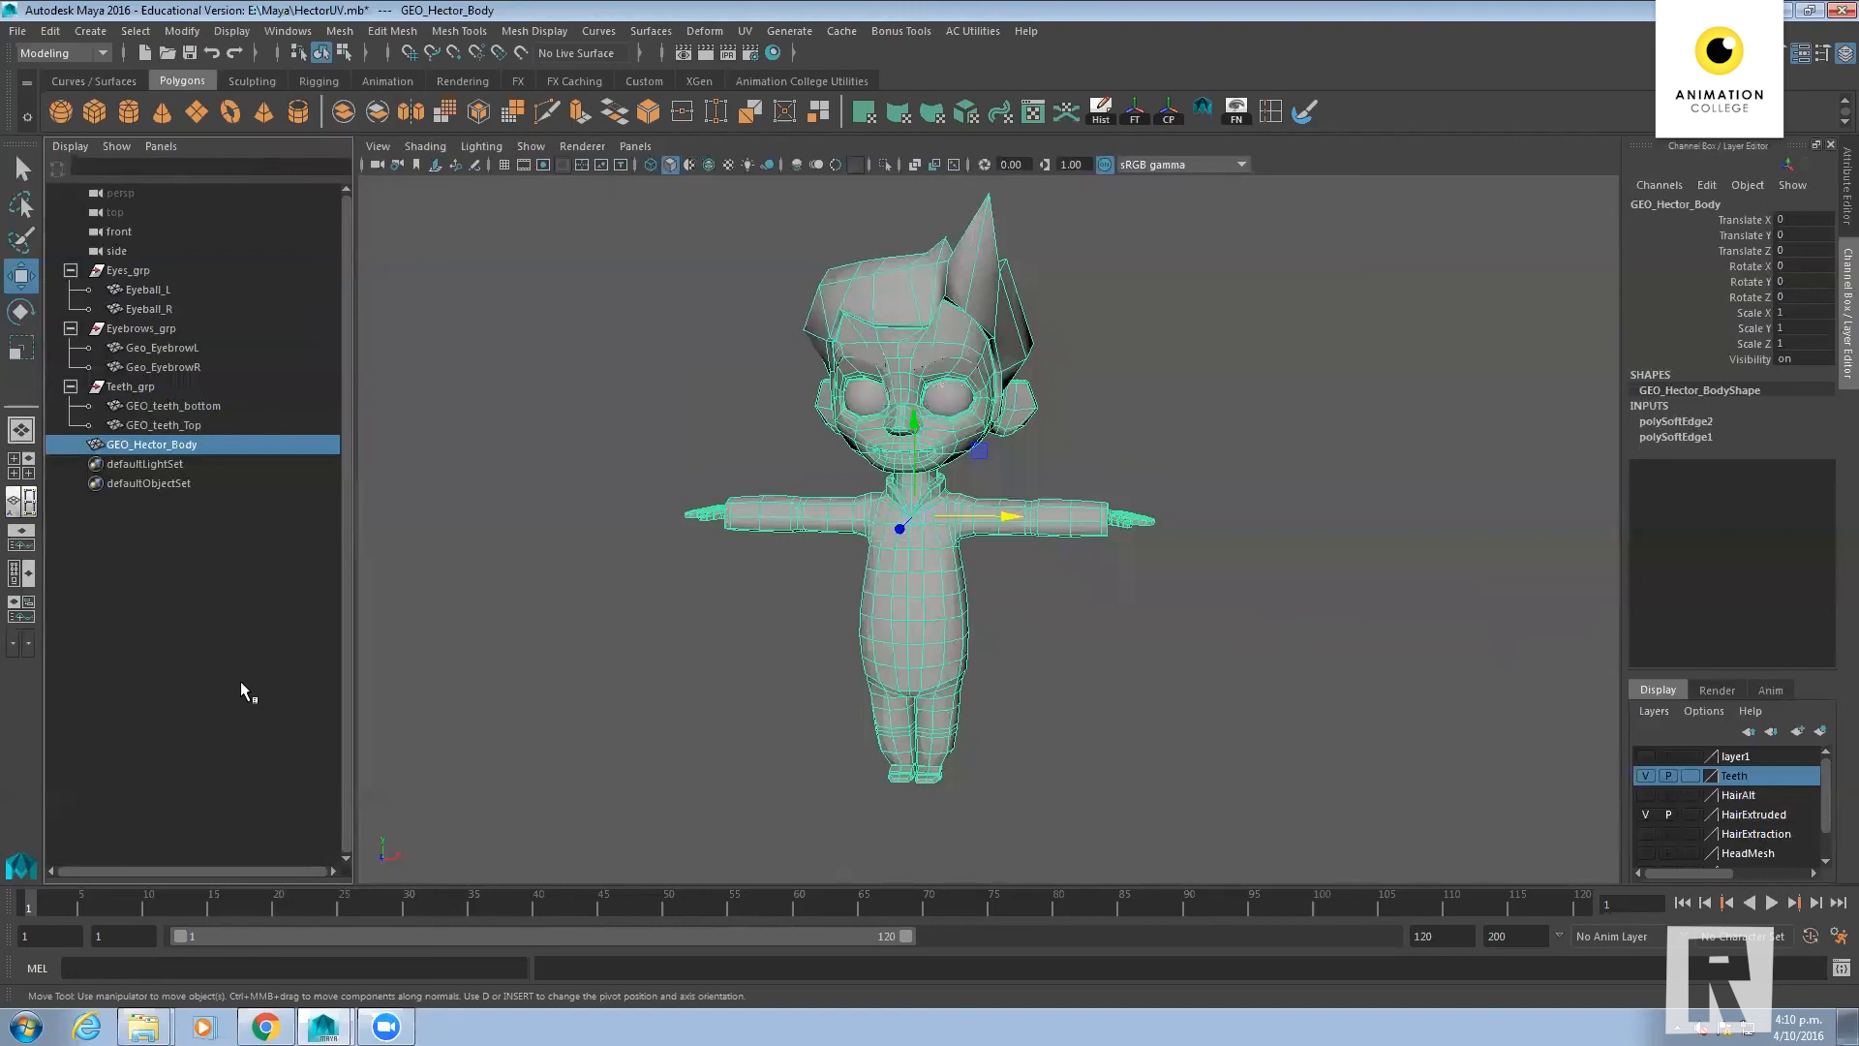
Group Eyes_grp, Eyebrows_grp, Teeth_grp and GEO_Hector_Body together under one parent group
click(100, 275)
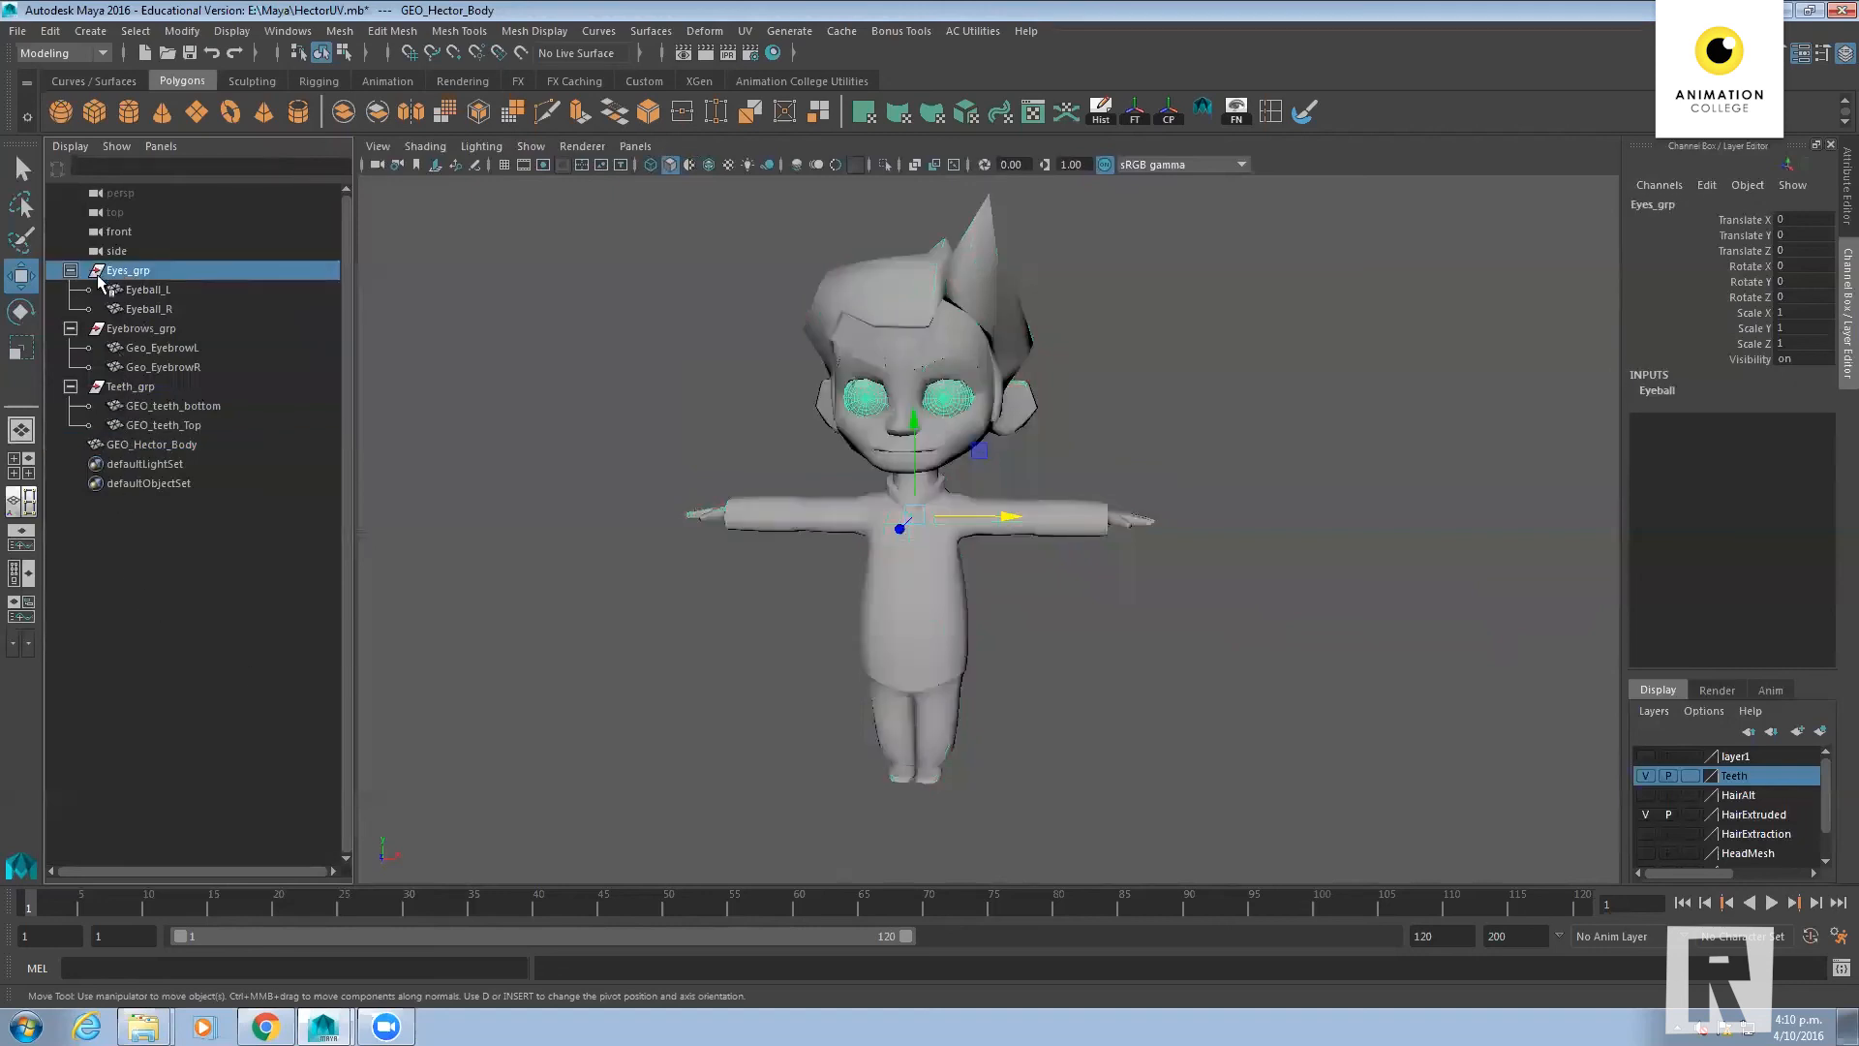
ctrl+click(126, 331)
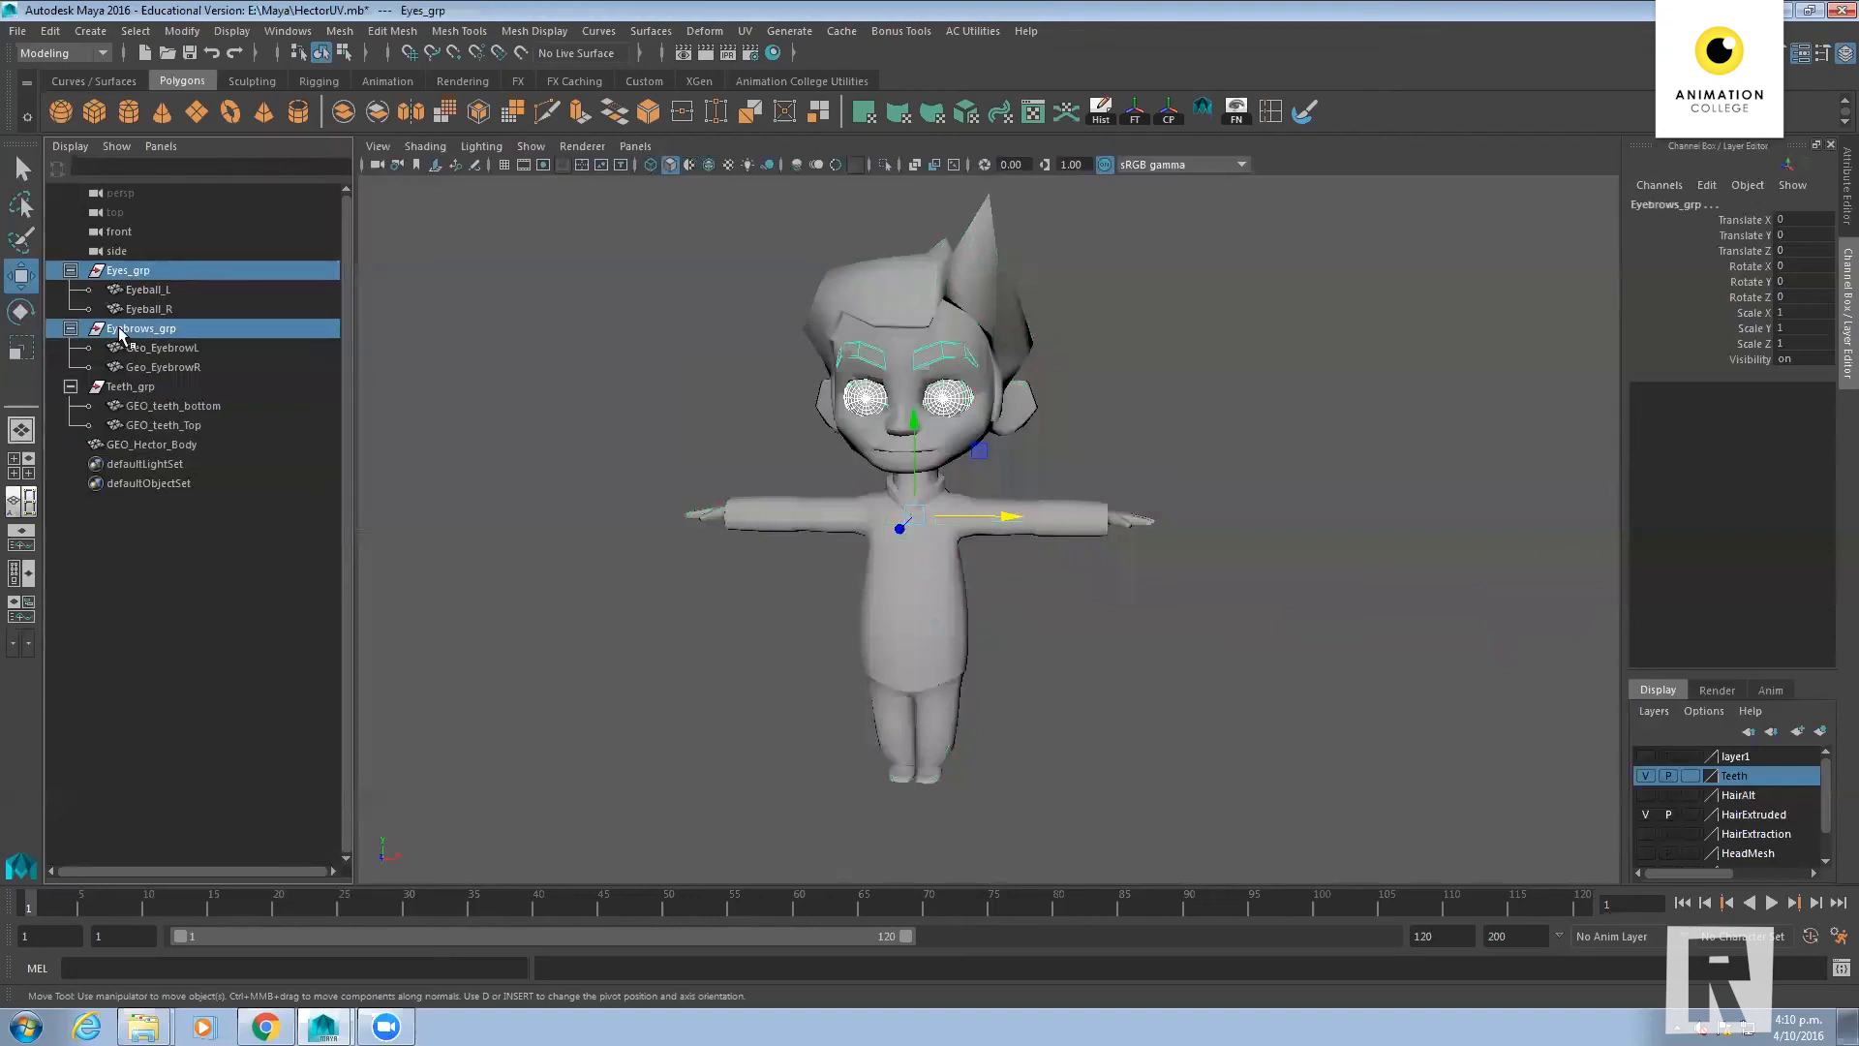
ctrl+click(114, 387)
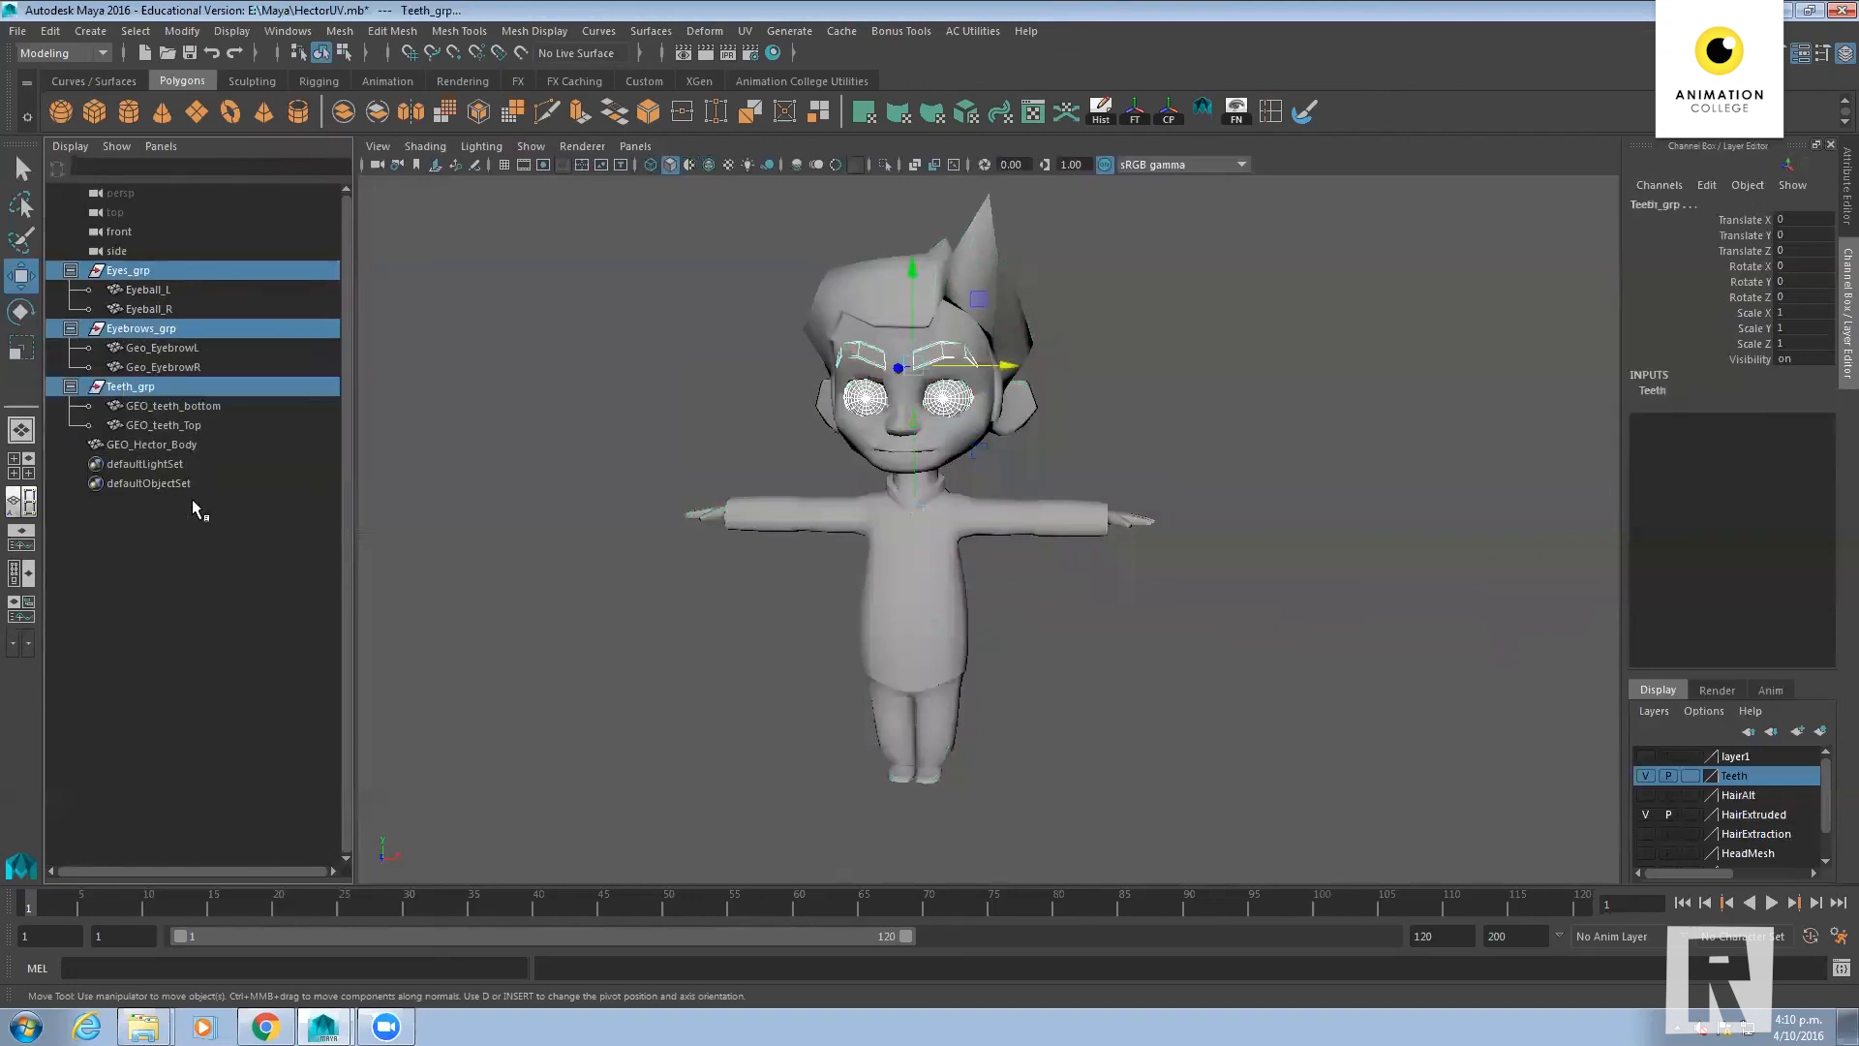
ctrl+click(118, 443)
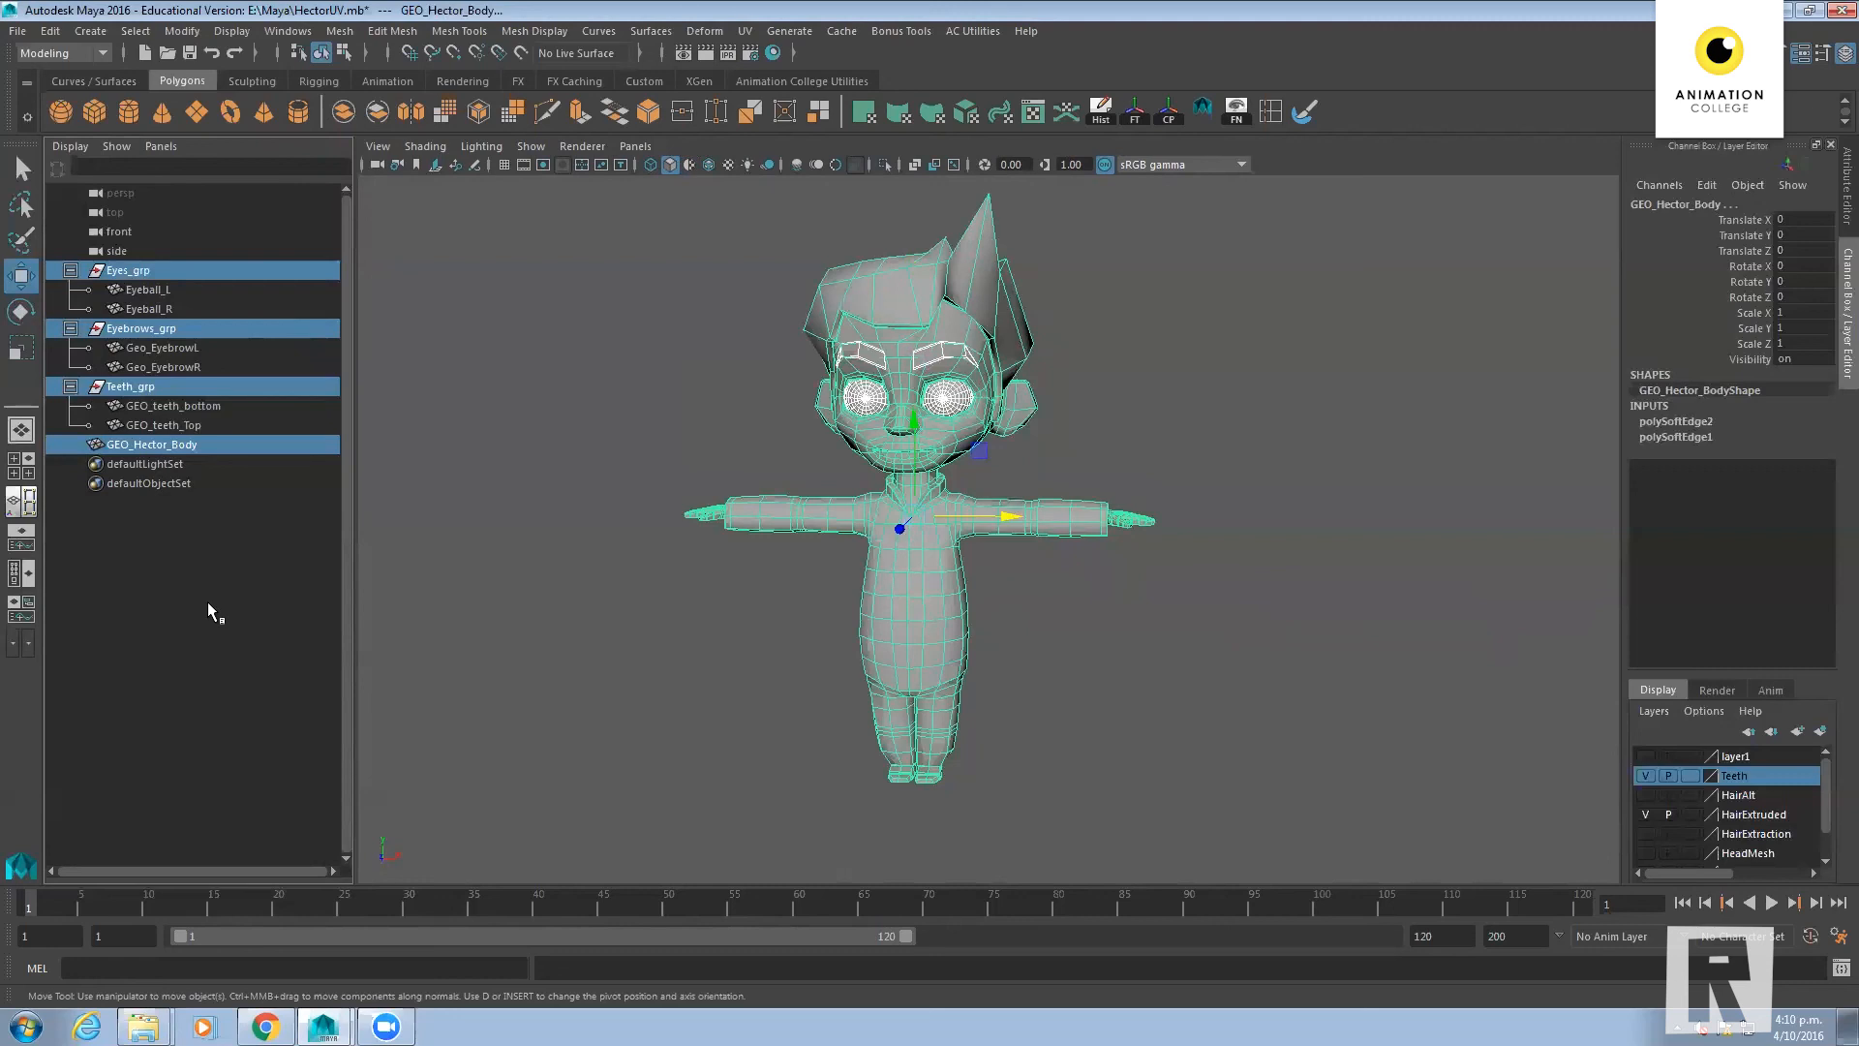
key(ctrl+g)
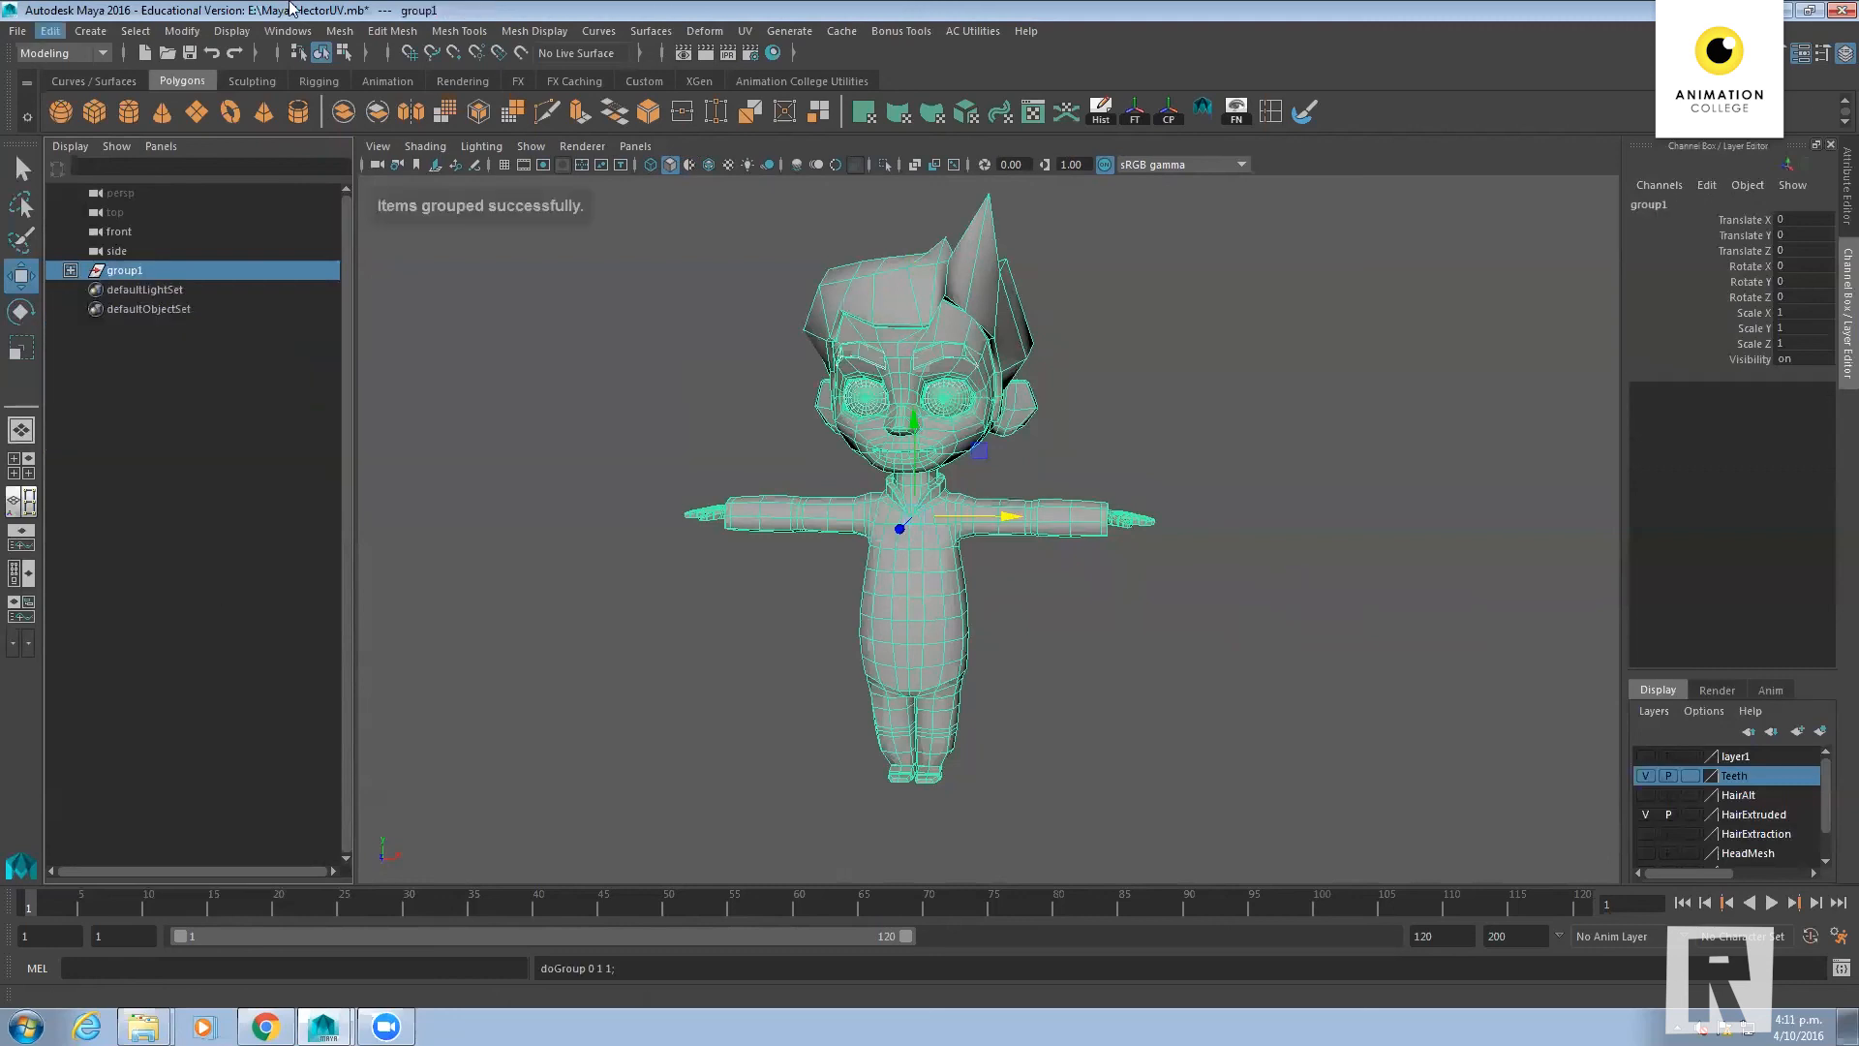
click(50, 32)
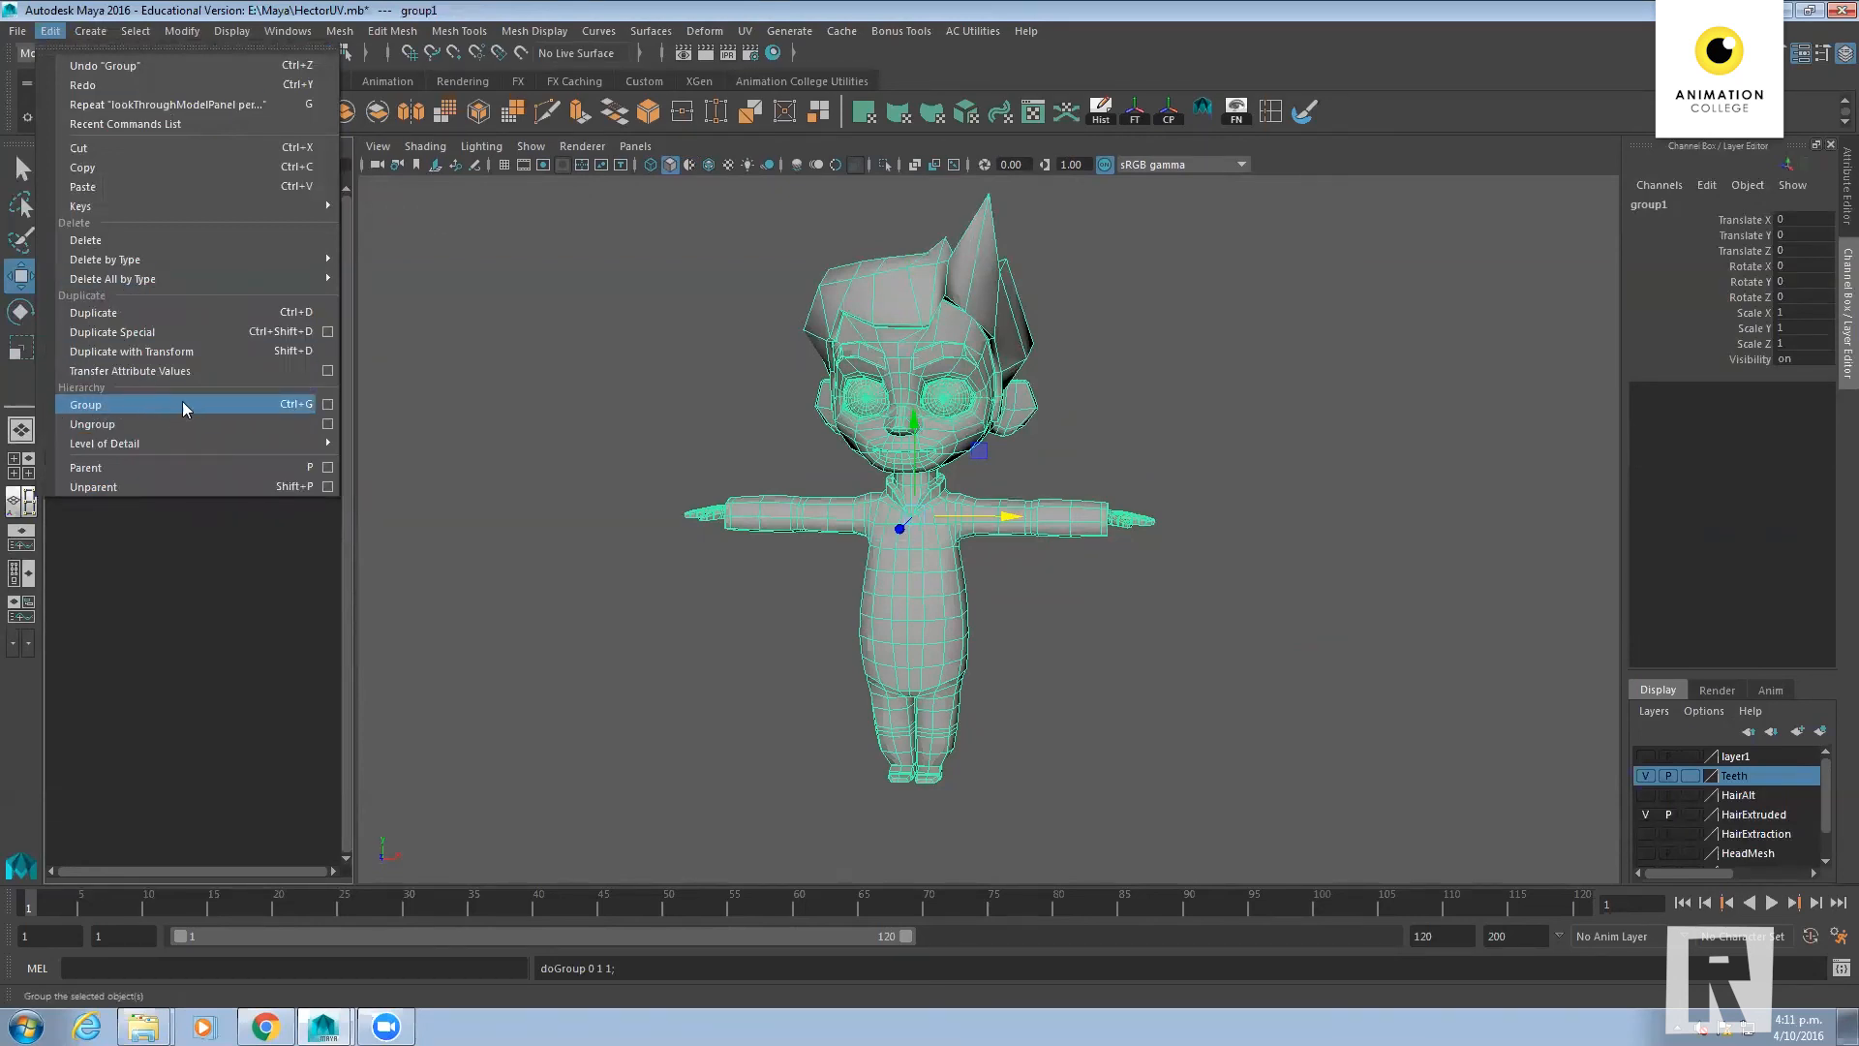
click(1261, 32)
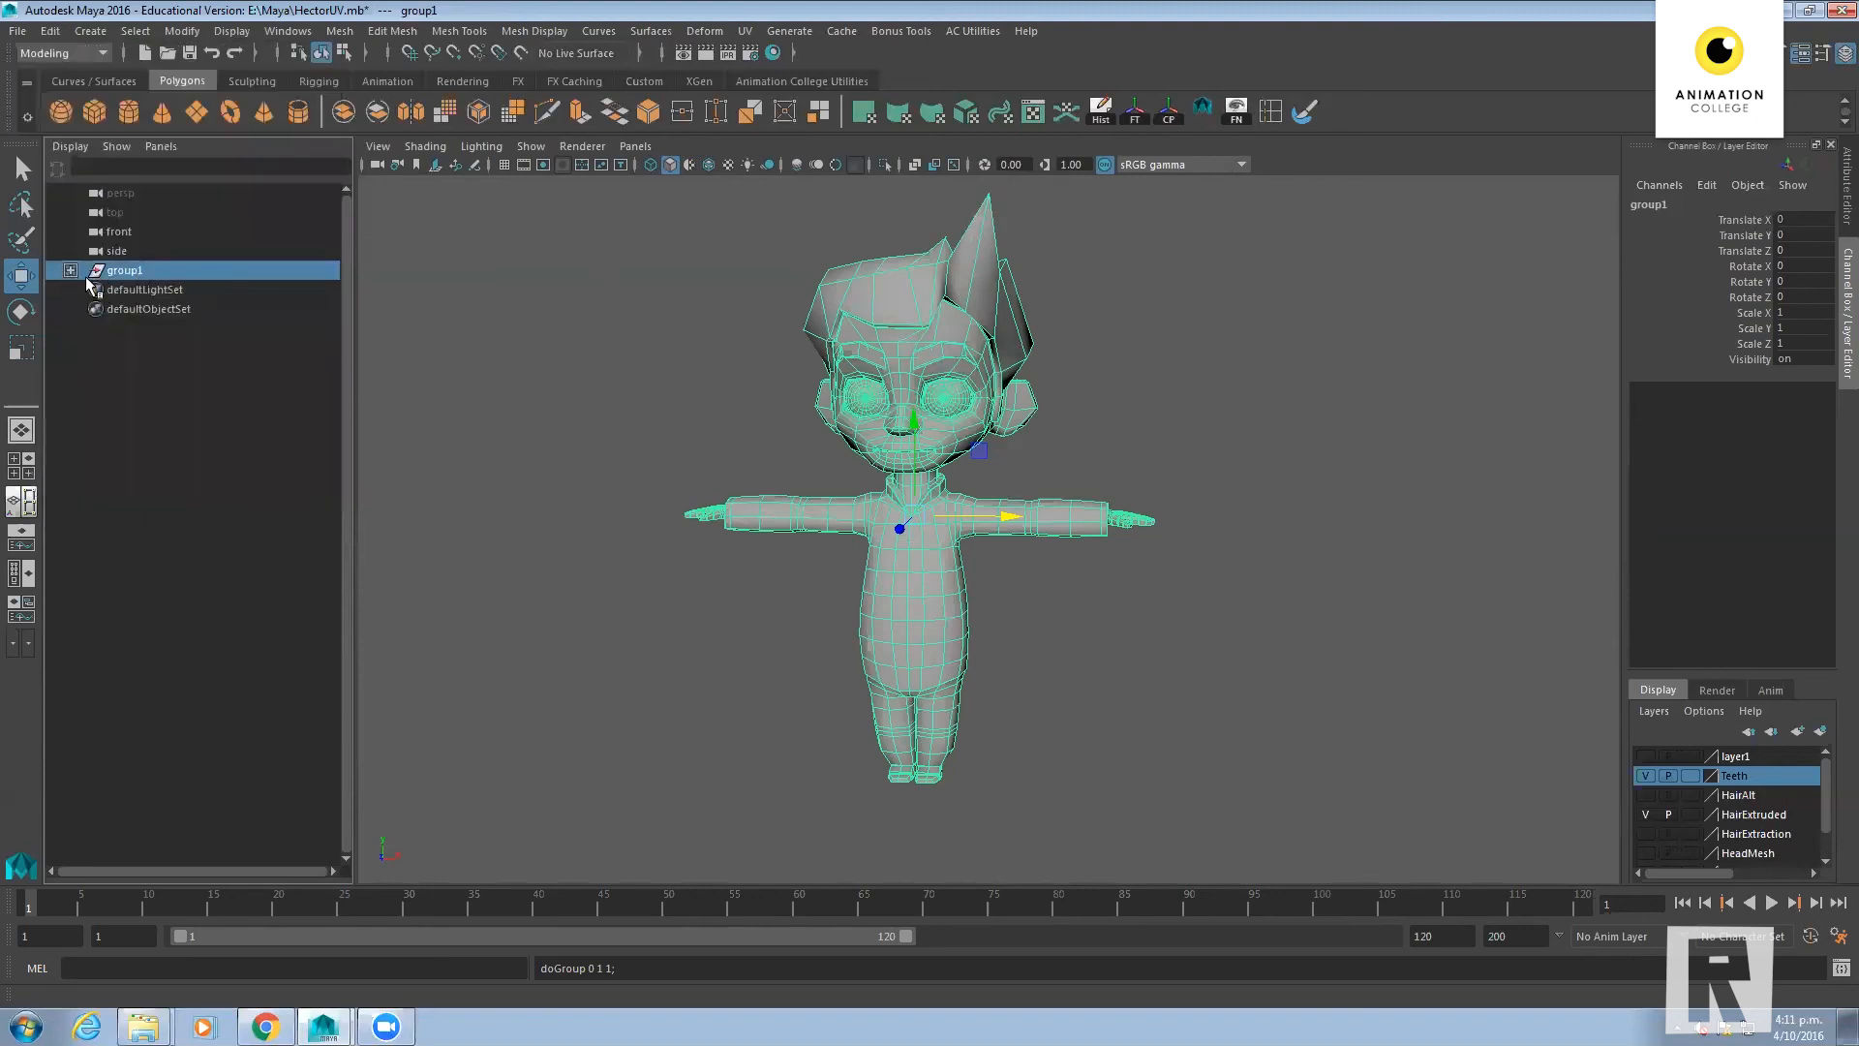
Expand the new parent group in the Outliner and rename it Hector_geo_grp
click(70, 270)
double_click(122, 272)
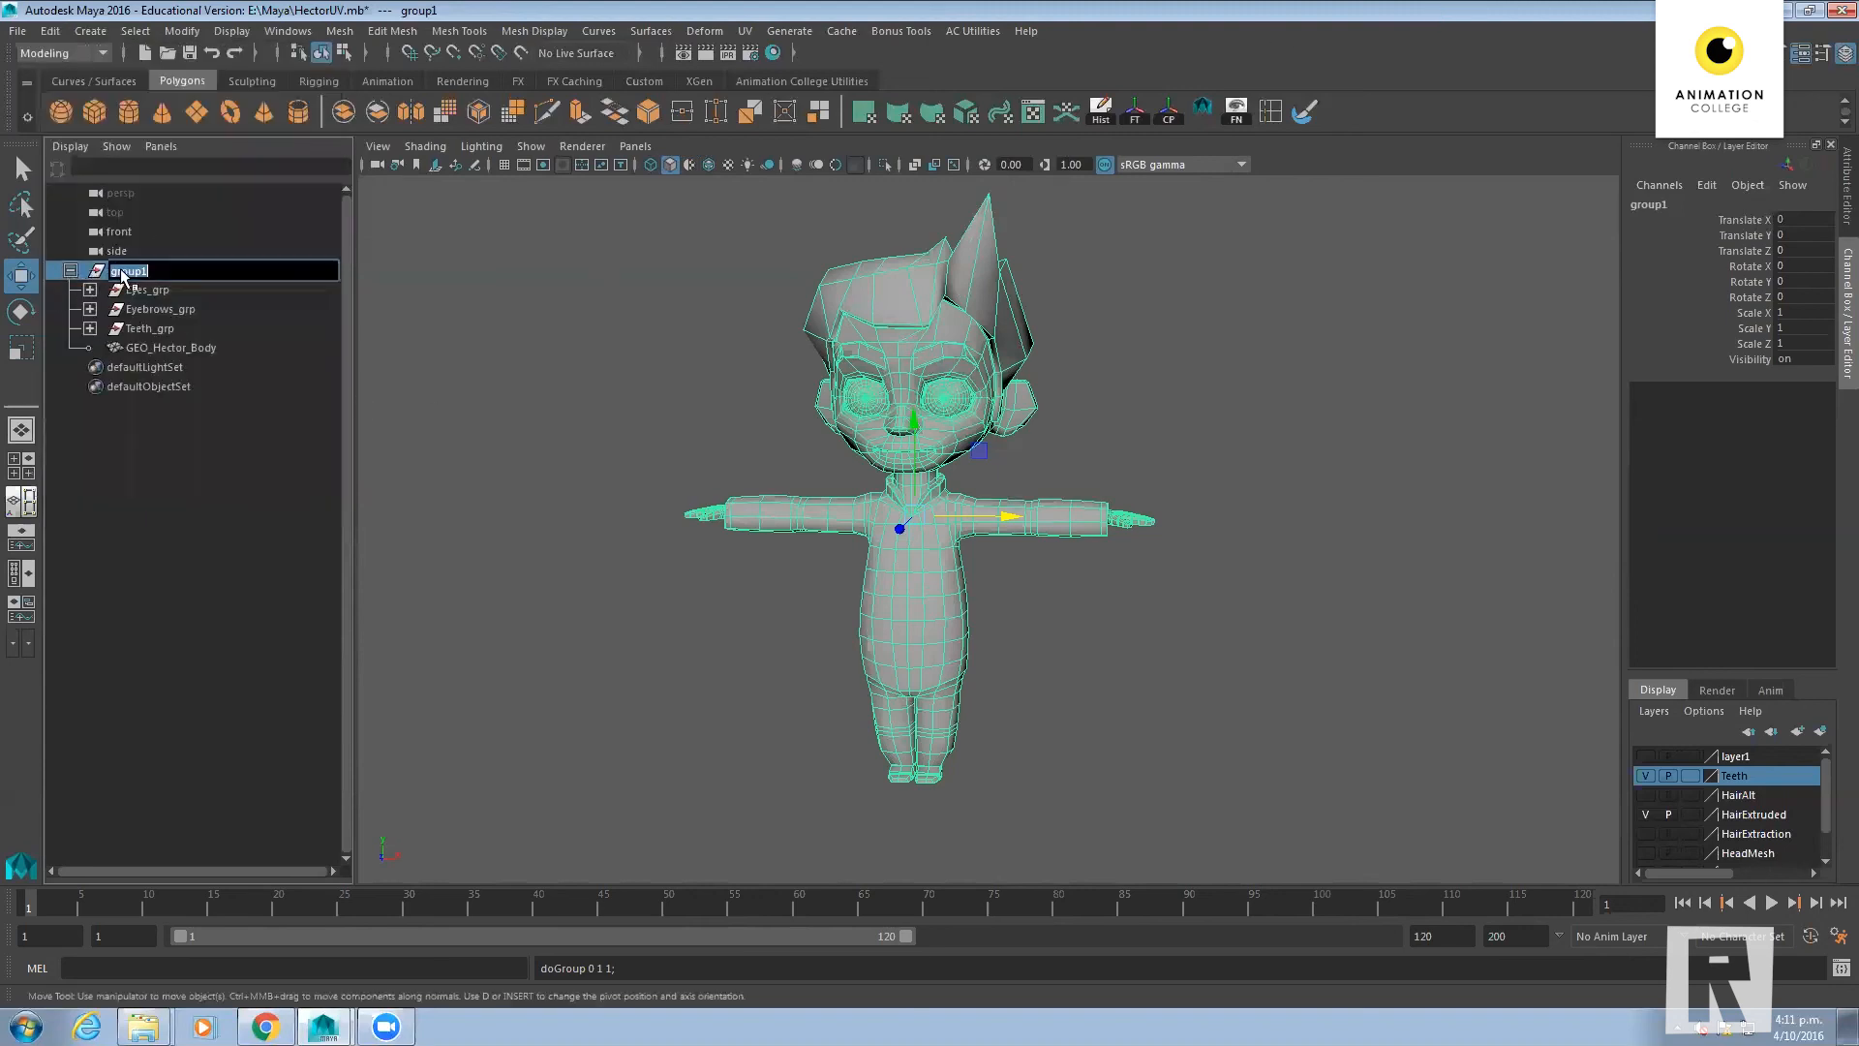
text(Hector_geo_gr)
key(Return)
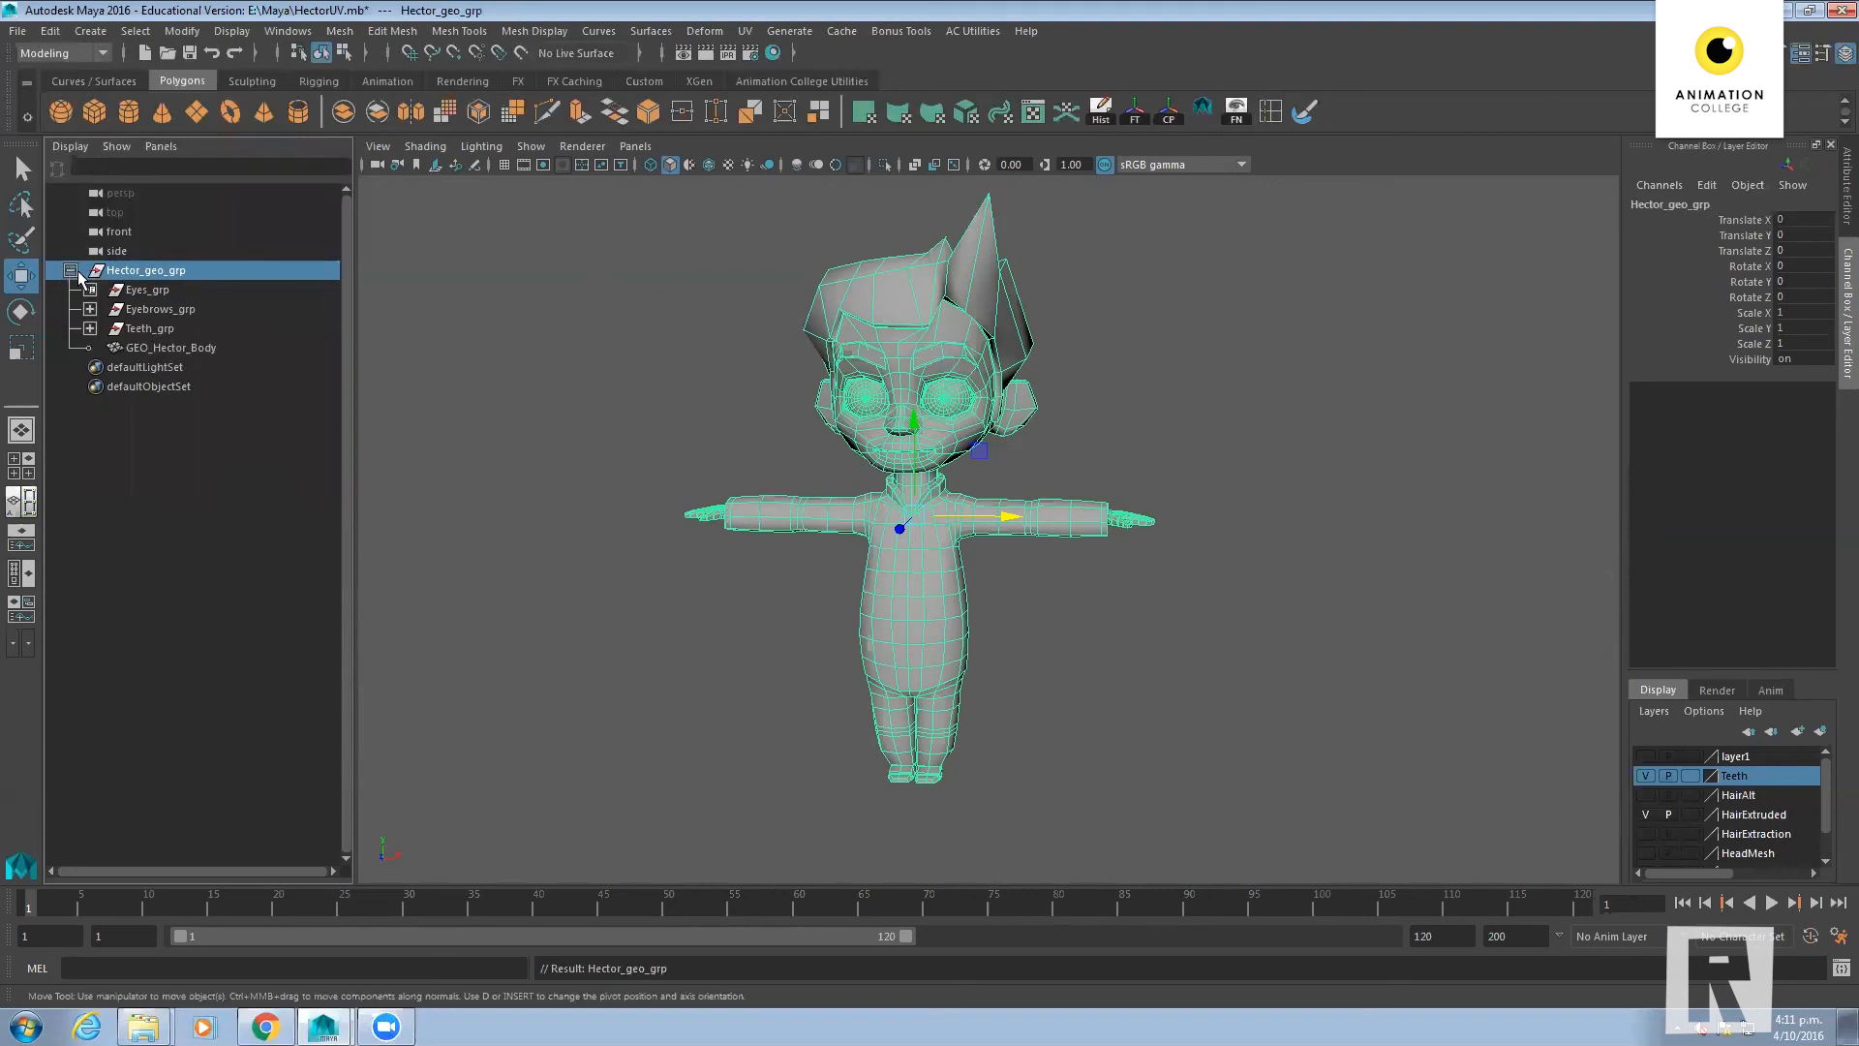
Collapse Hector_geo_grp, hide the whole group, and show it again
click(70, 270)
key(ctrl+h)
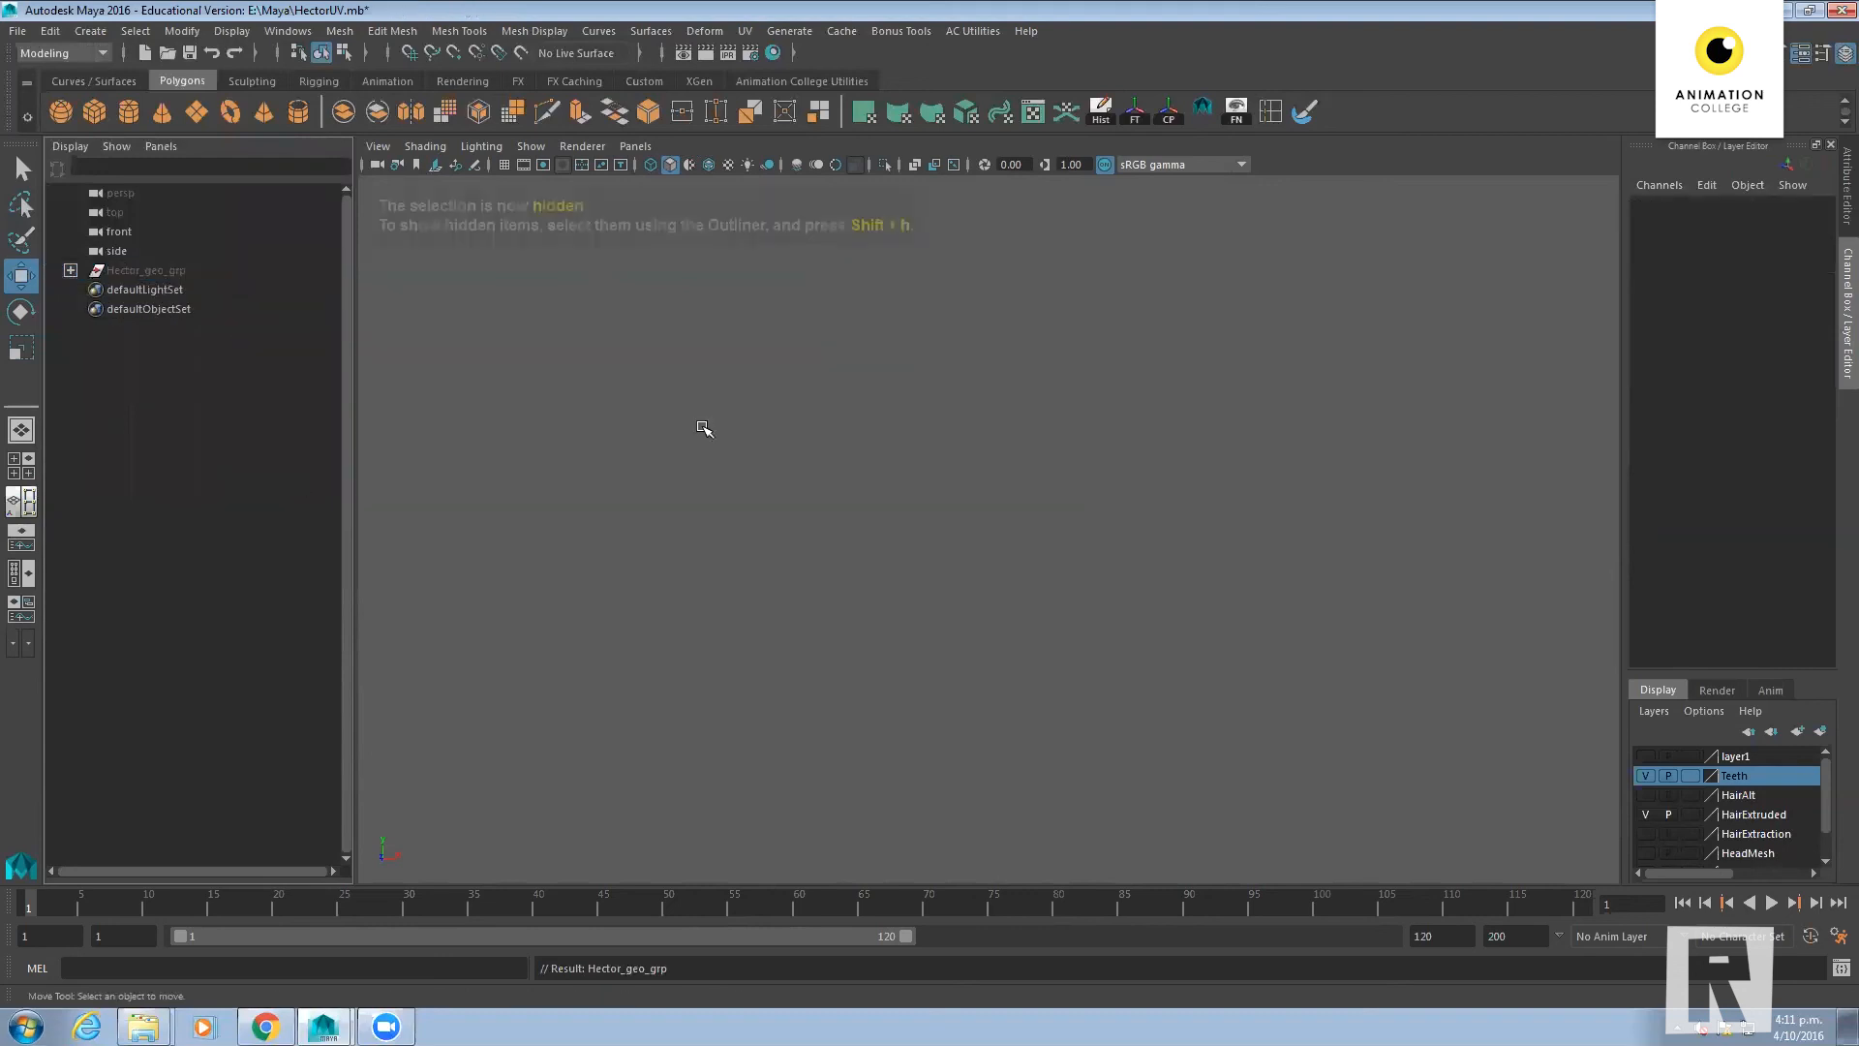
click(151, 270)
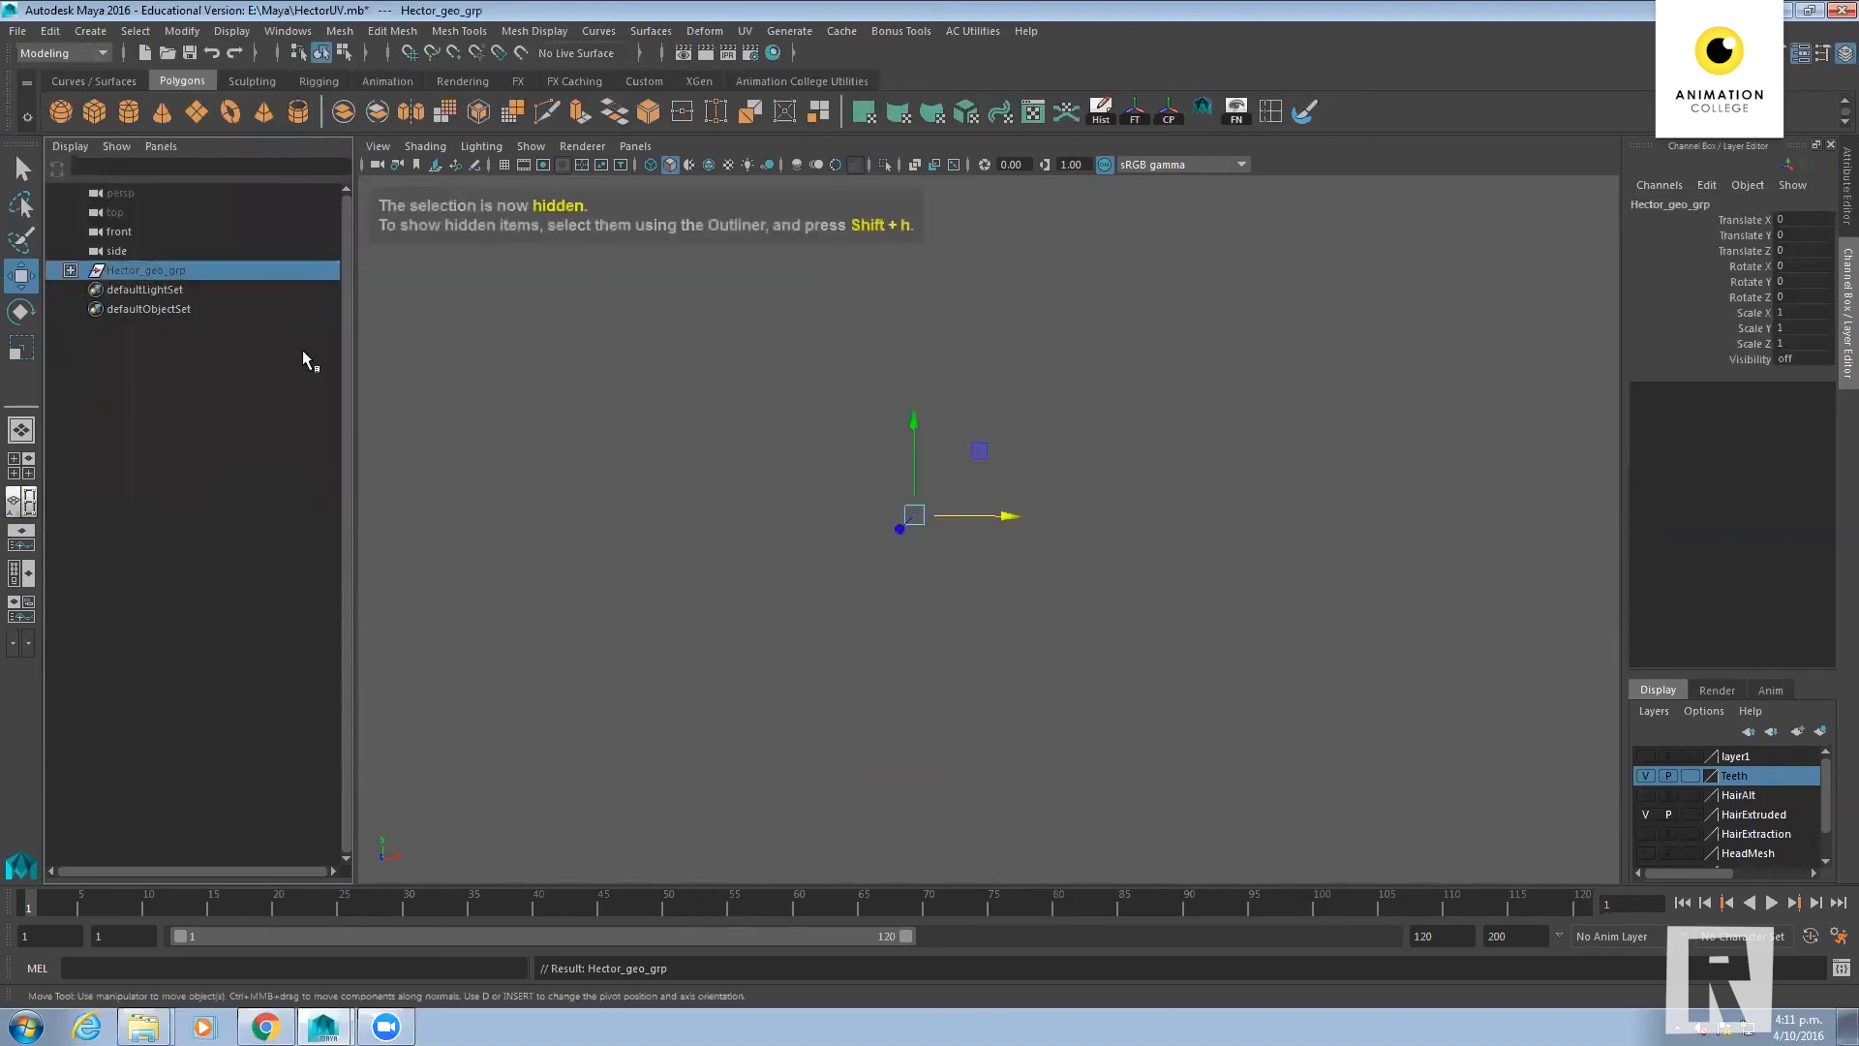
key(shift+h)
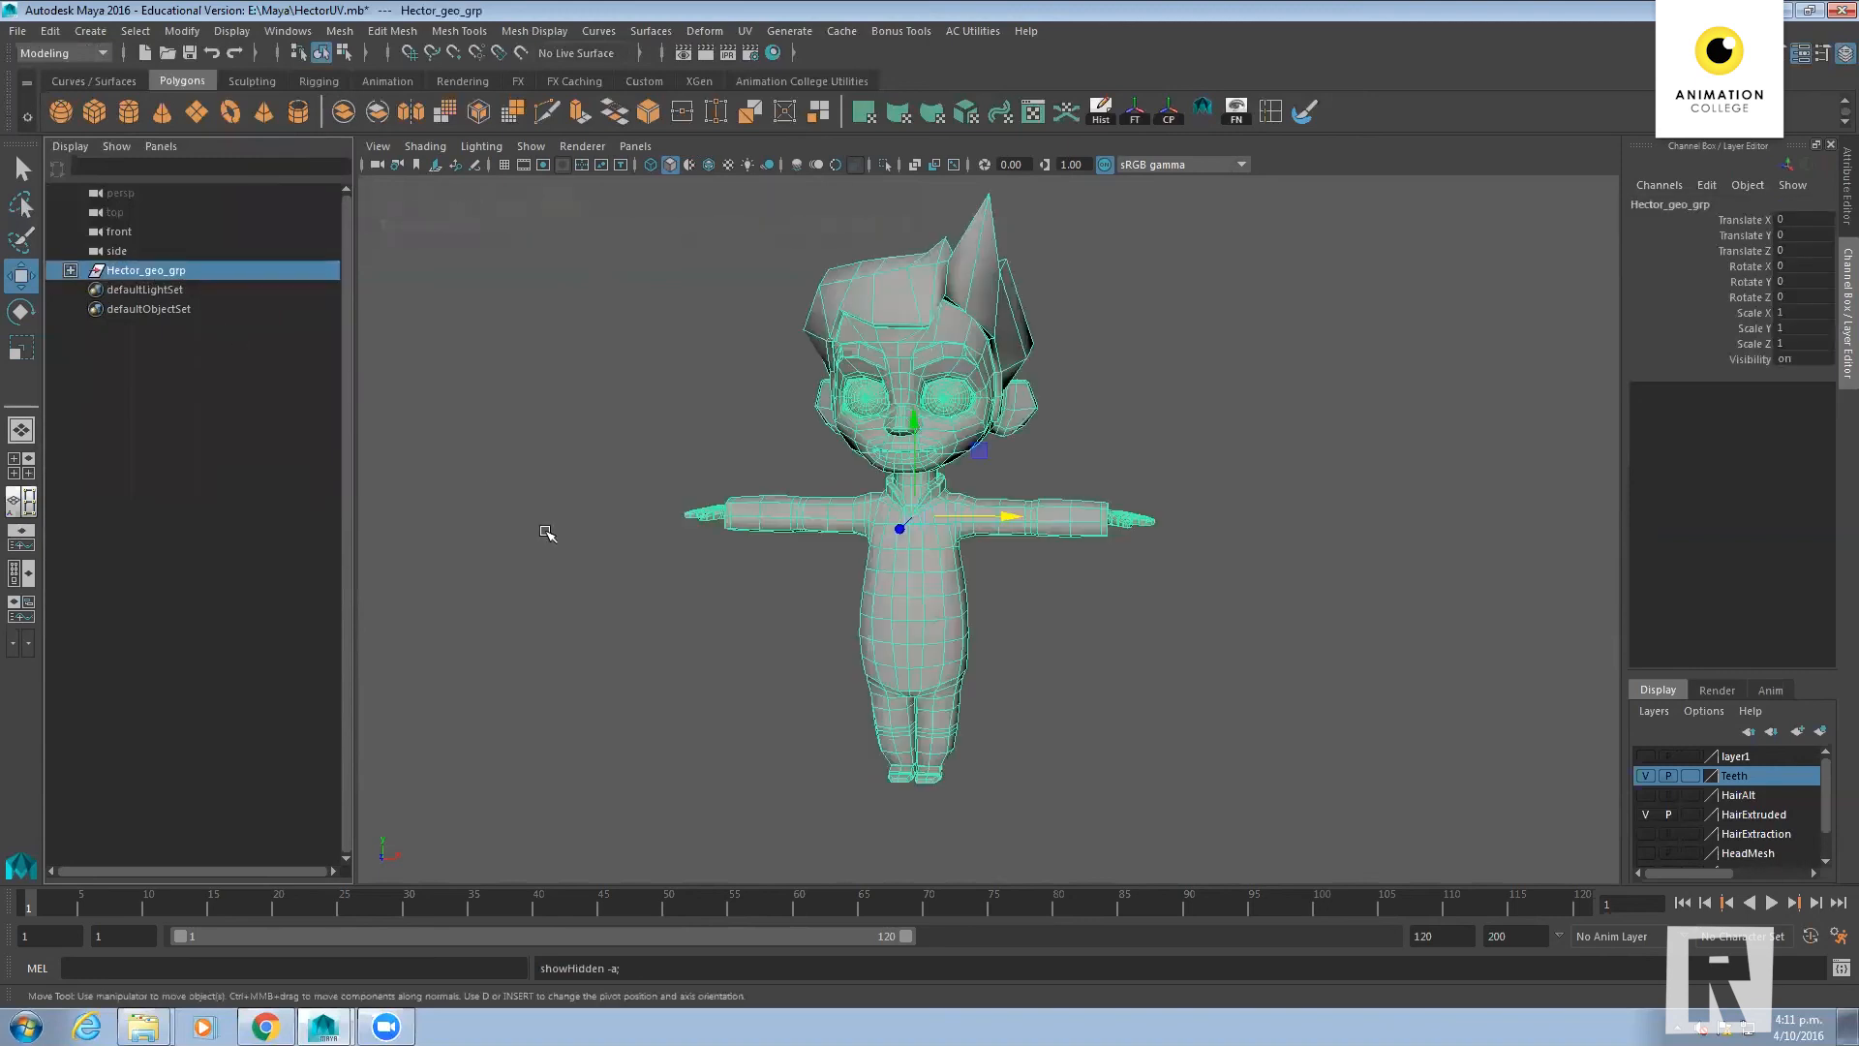
Expand Hector_geo_grp, check its members by selecting them in turn, and reselect the whole group
click(69, 270)
click(155, 290)
click(160, 310)
click(170, 348)
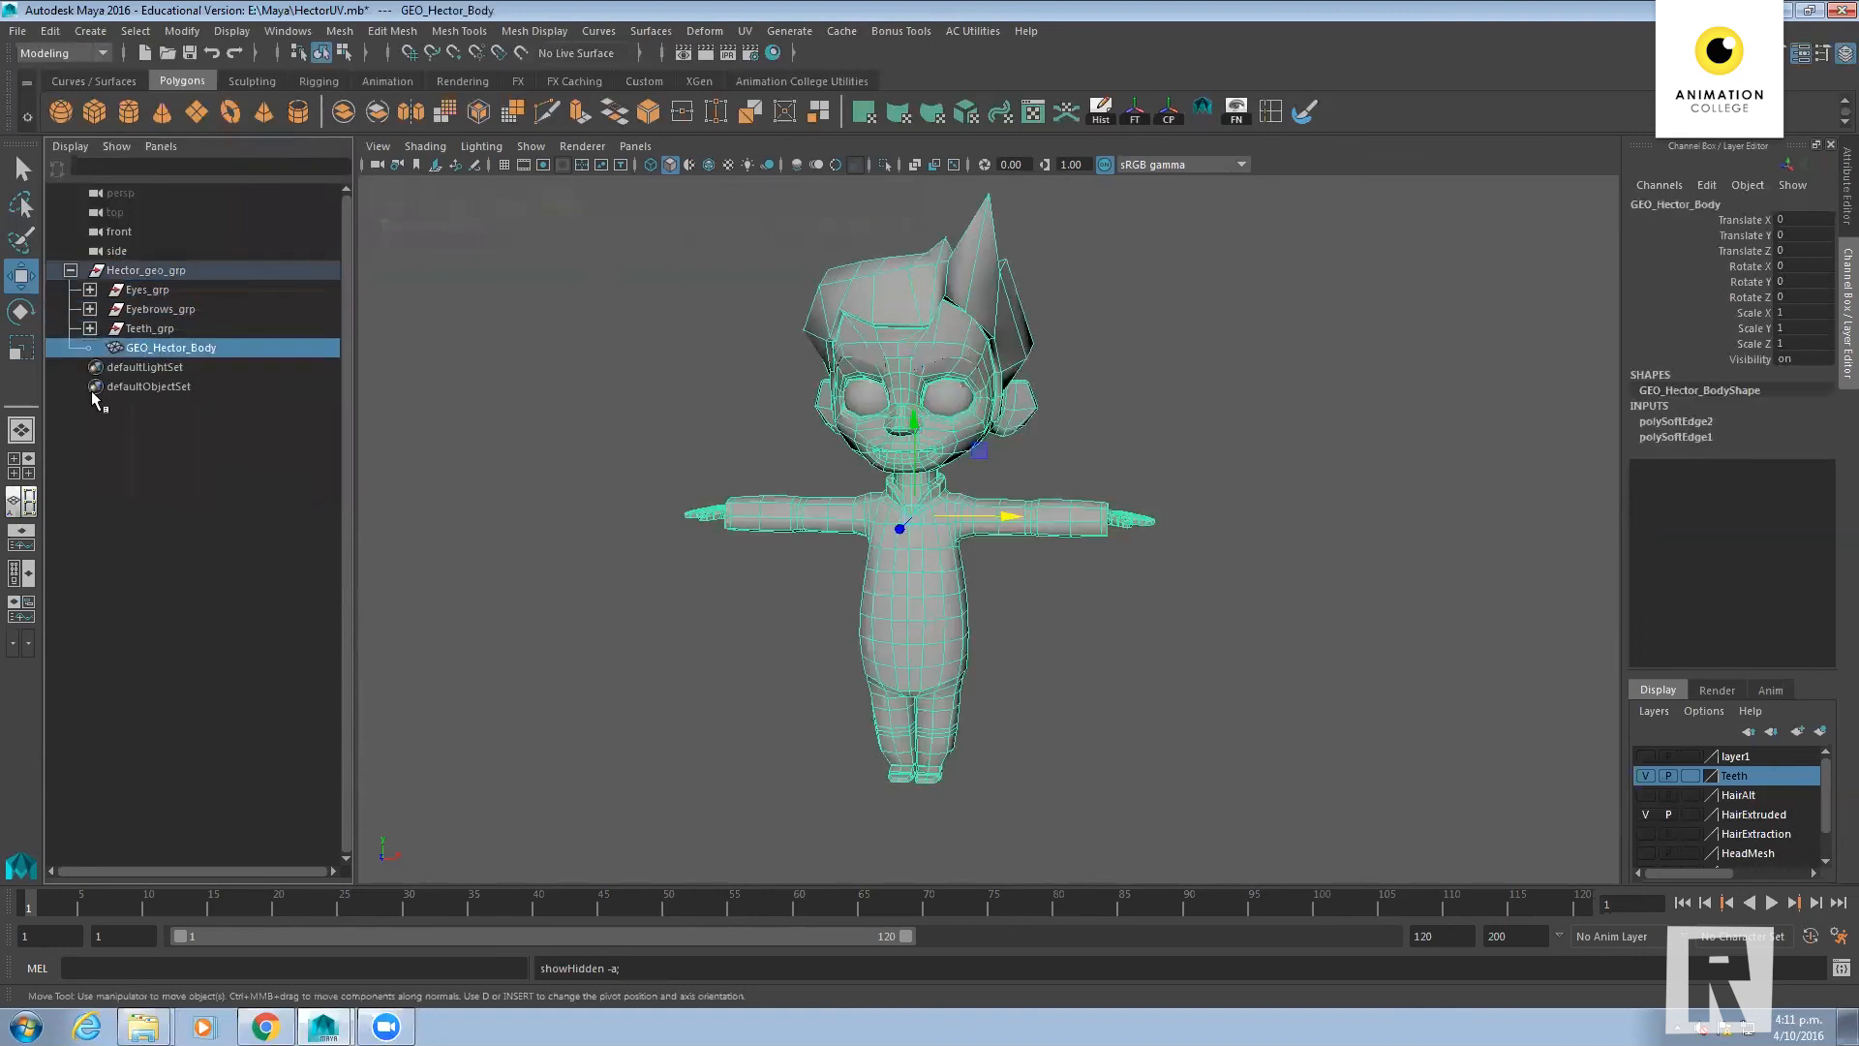
click(162, 275)
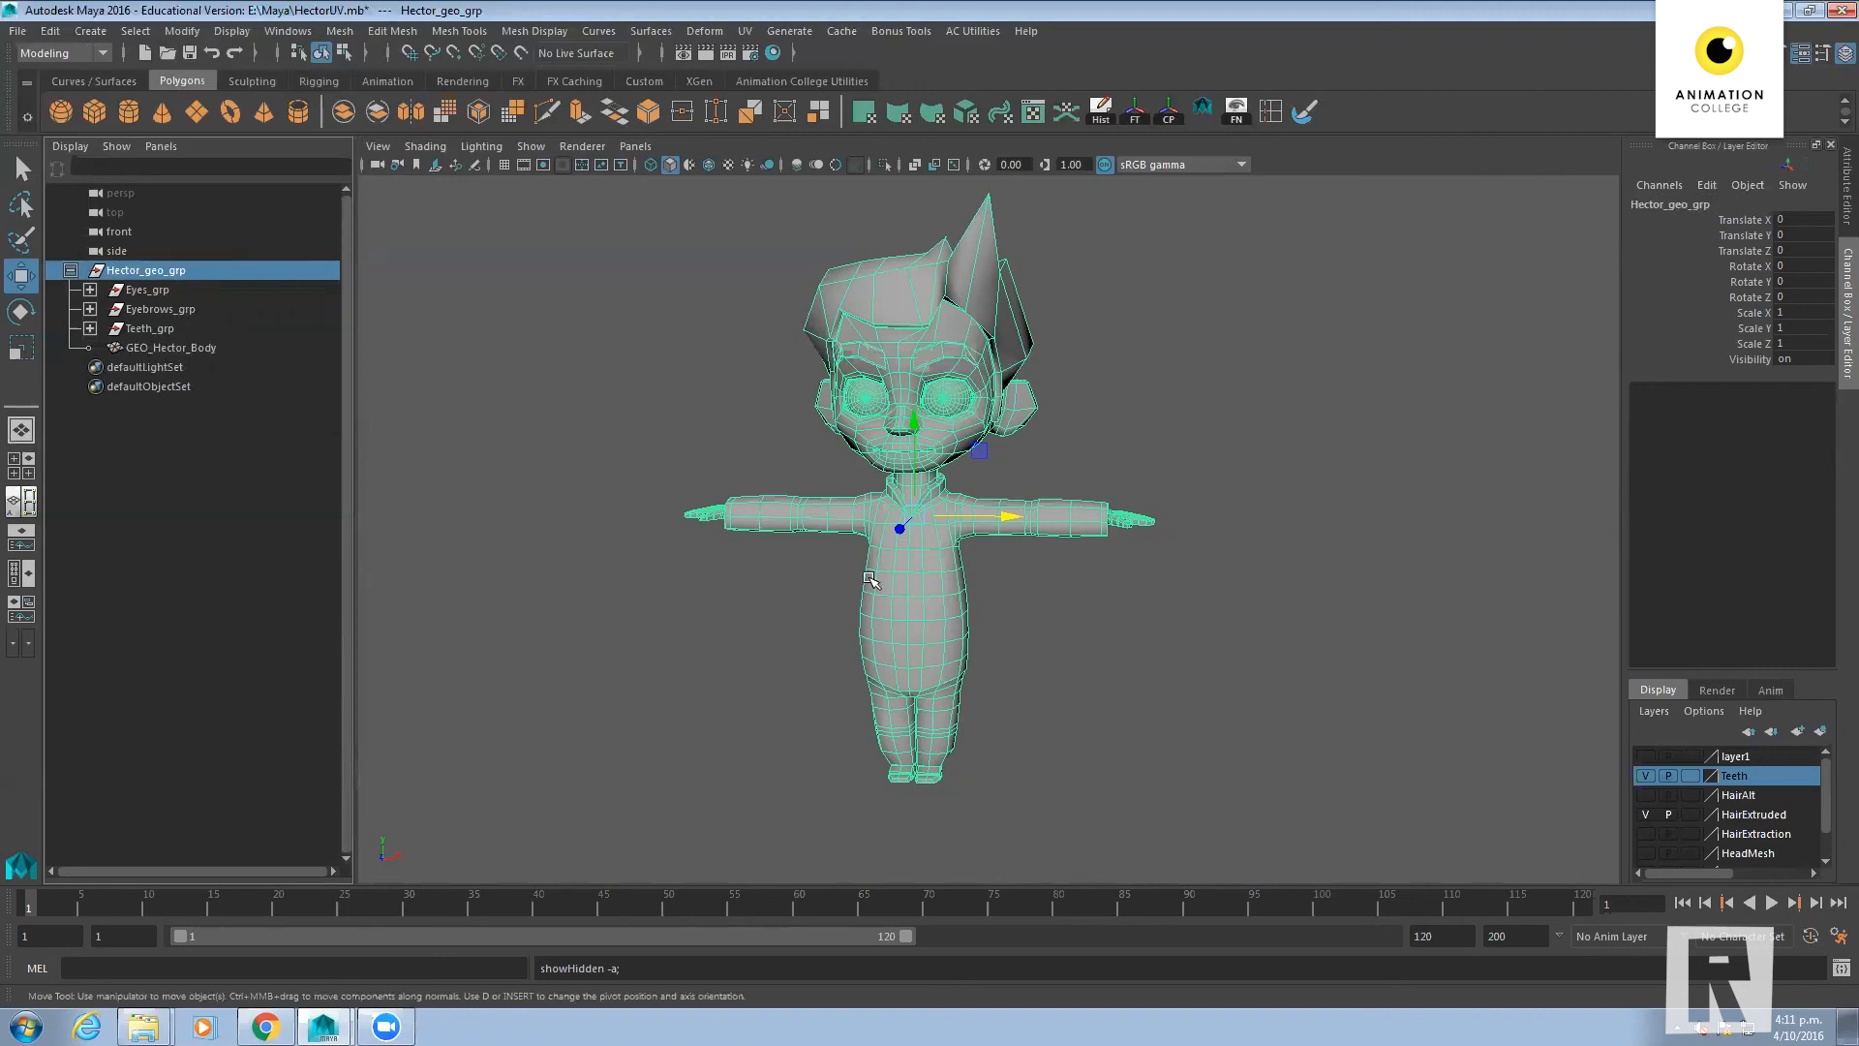
Review the display layers and delete the Reference and Eyeball layers
scroll(1831, 790, down, 1)
mouse_move(1827, 783)
mouse_down()
mouse_move(1830, 806)
mouse_move(1827, 758)
mouse_move(1828, 811)
mouse_move(1827, 772)
mouse_up()
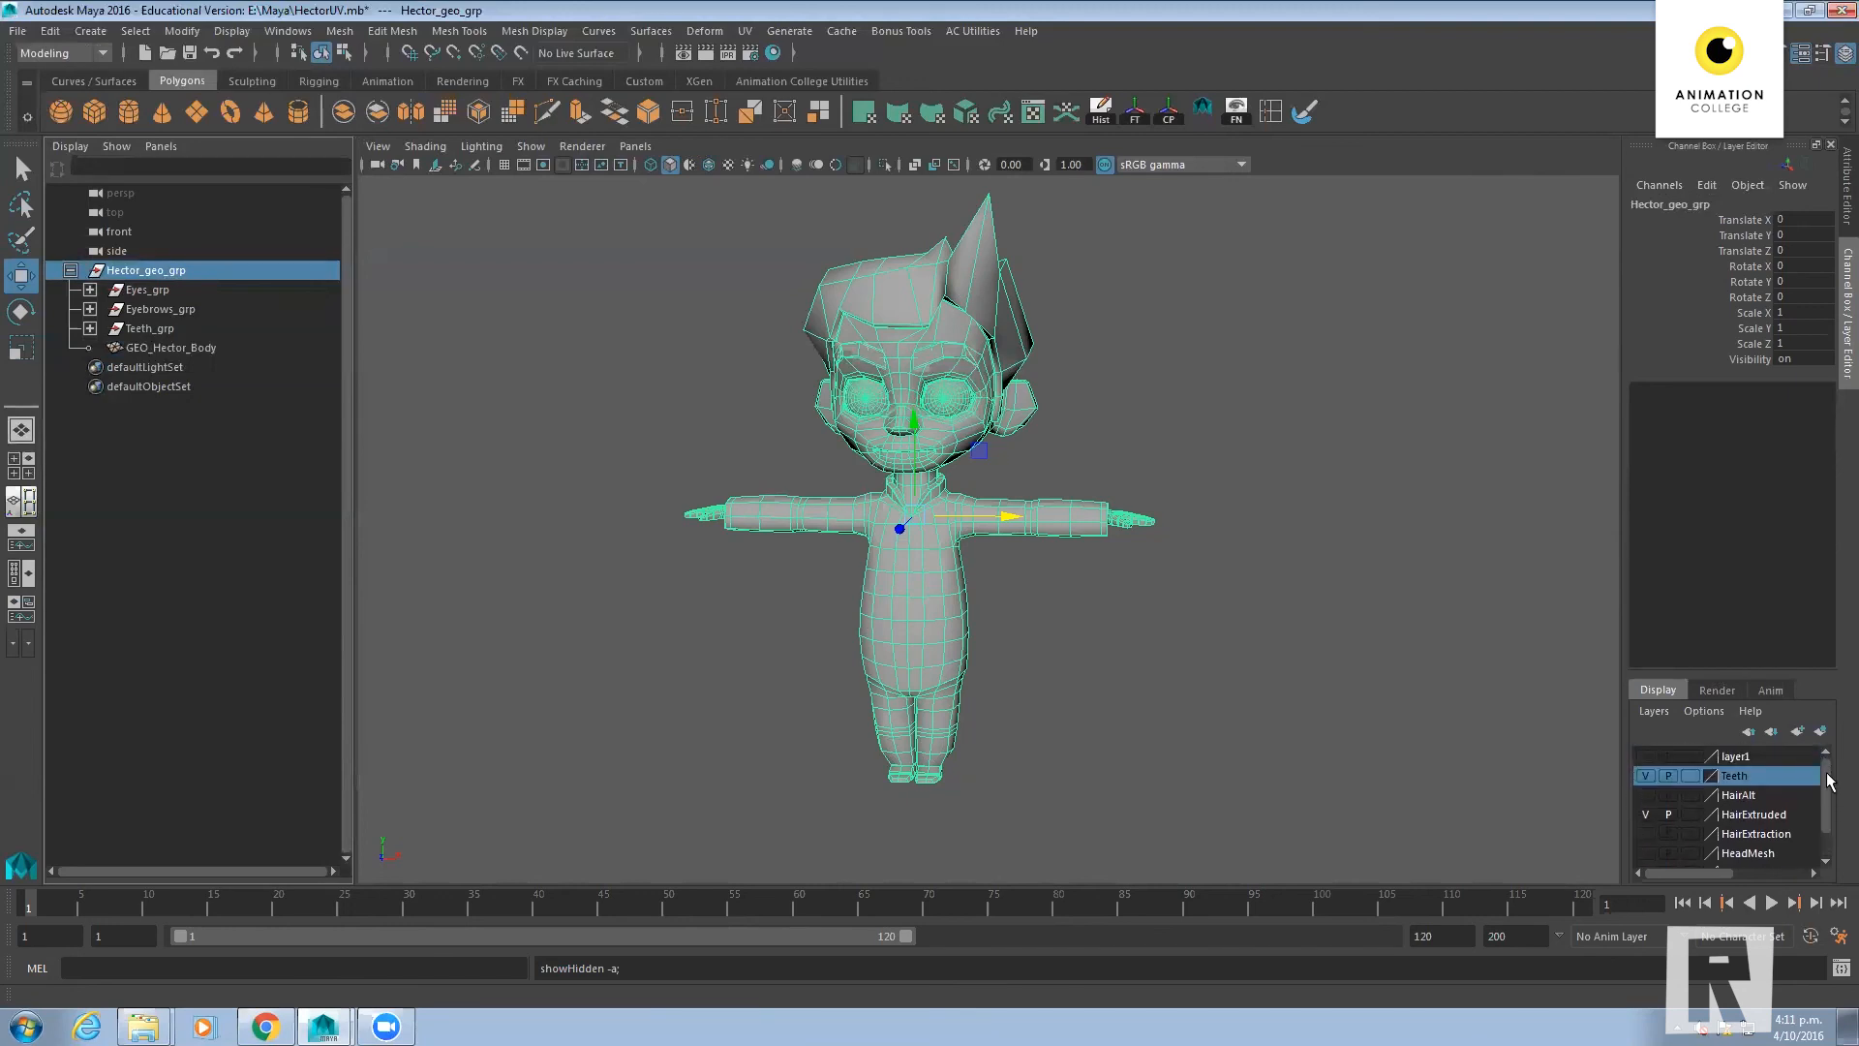
click(1757, 757)
click(1751, 774)
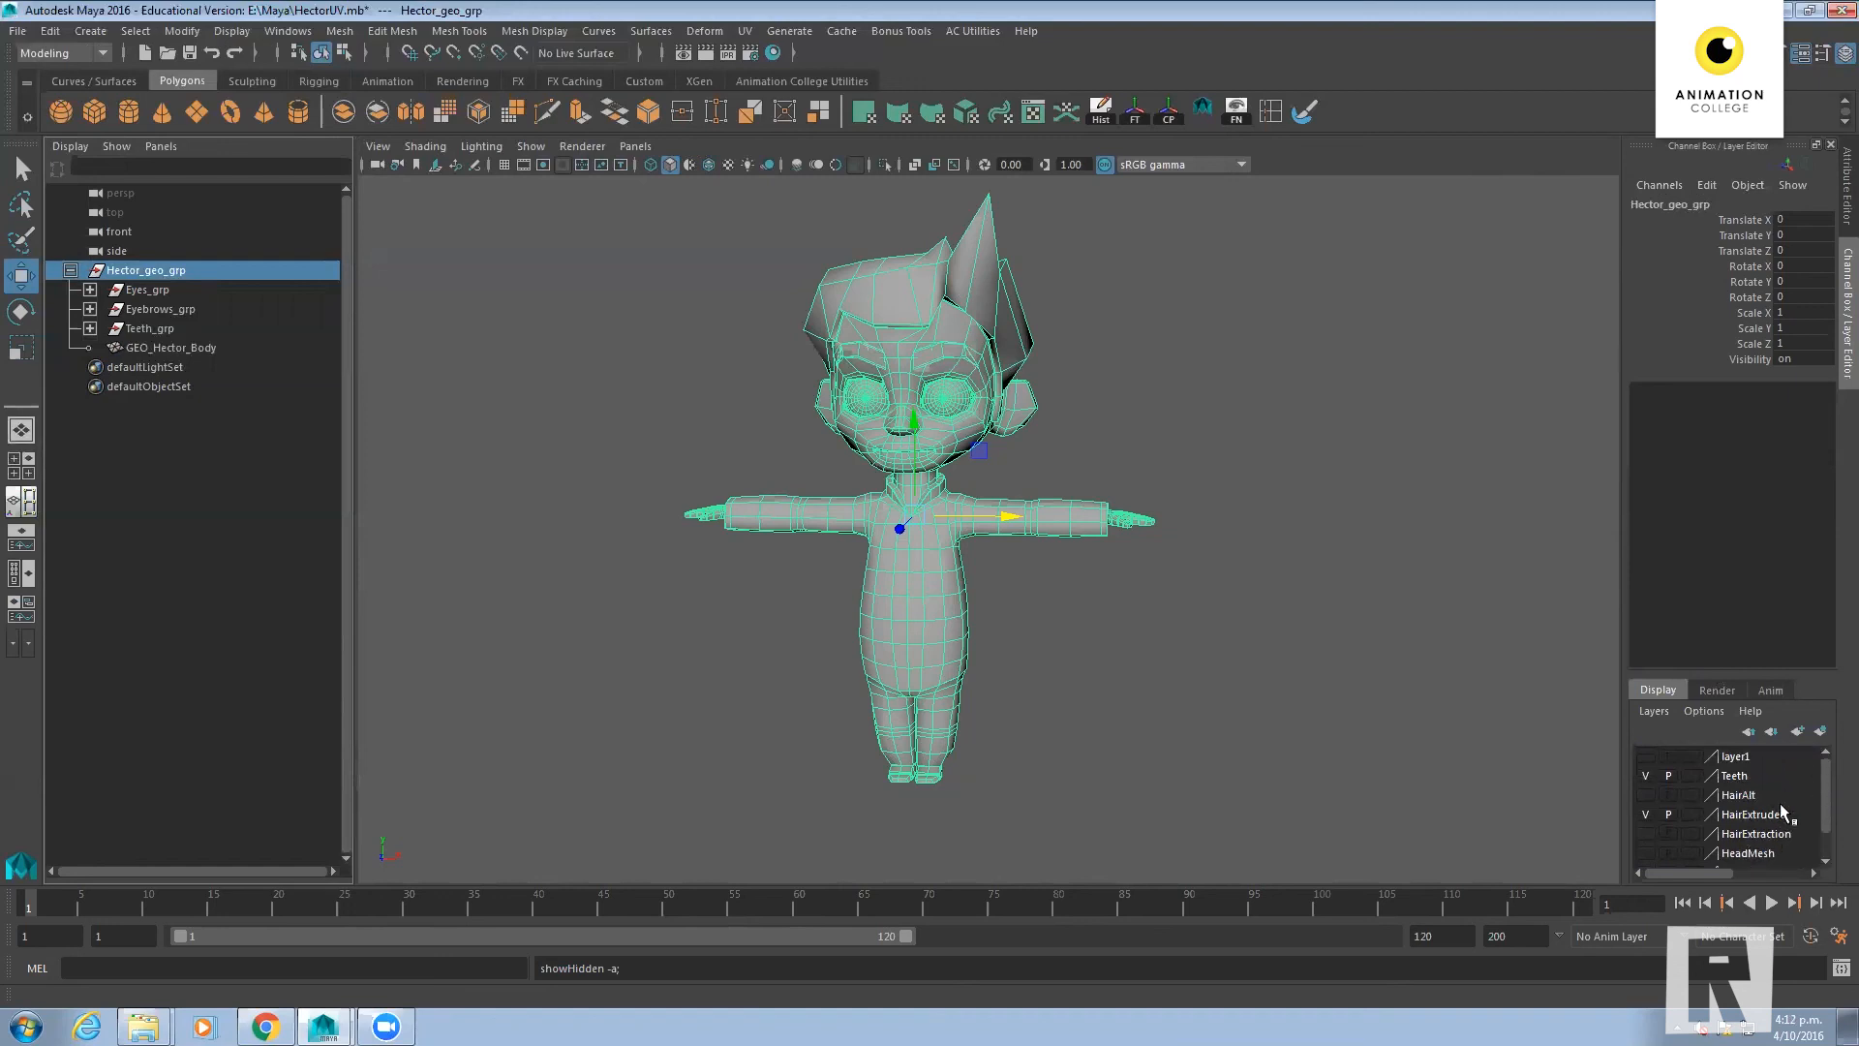
scroll(1781, 812, down, 2)
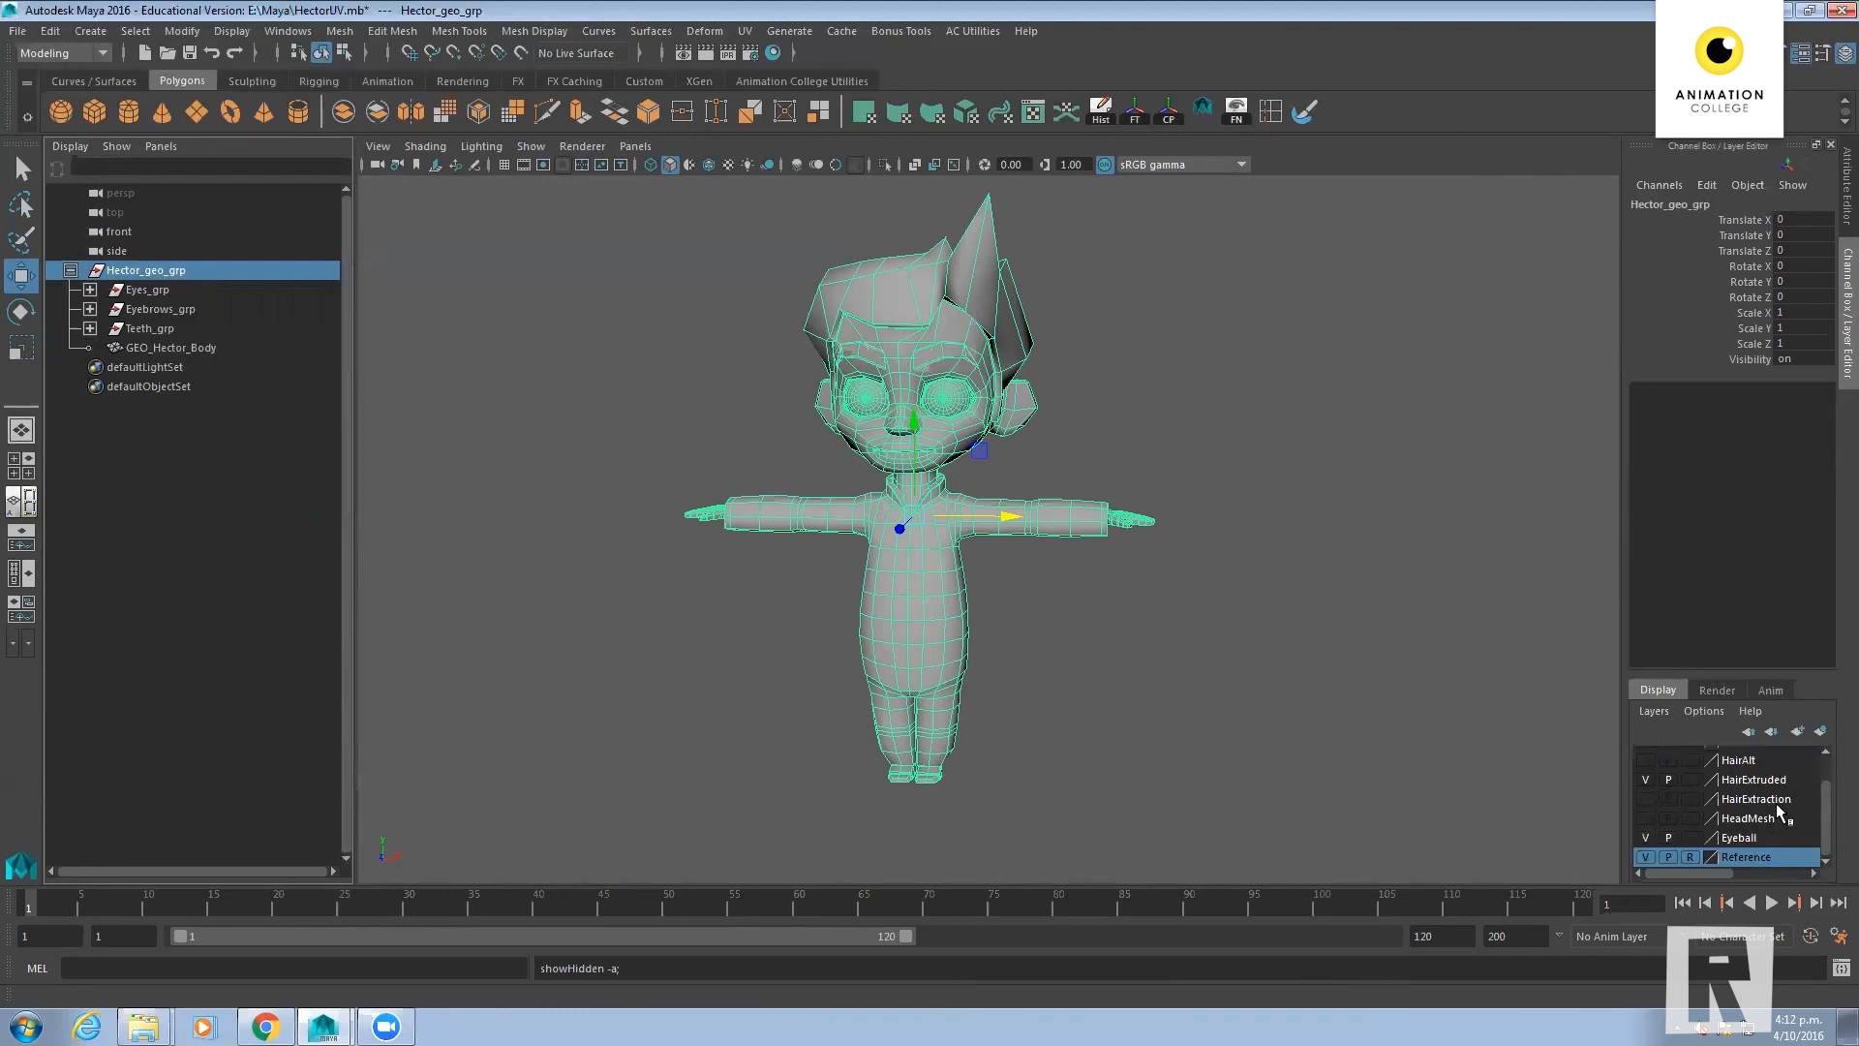
scroll(1781, 818, up, 2)
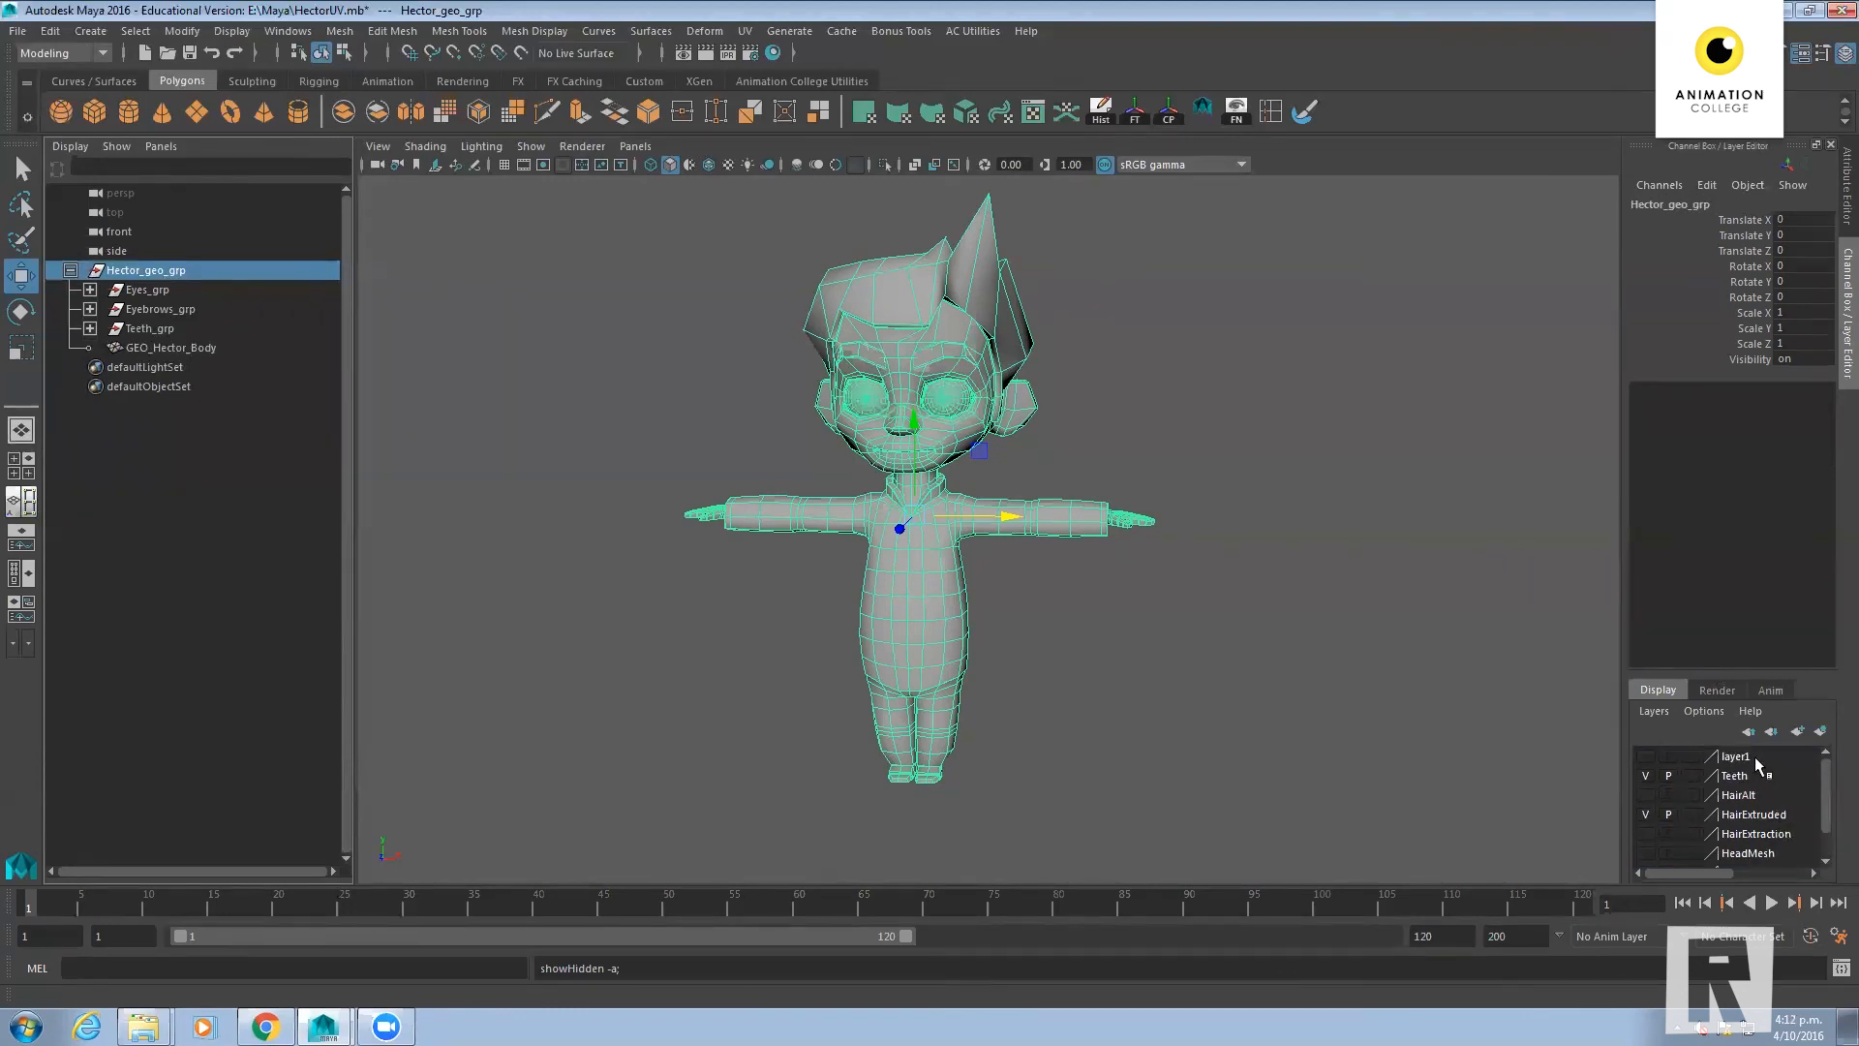
scroll(1735, 797, down, 2)
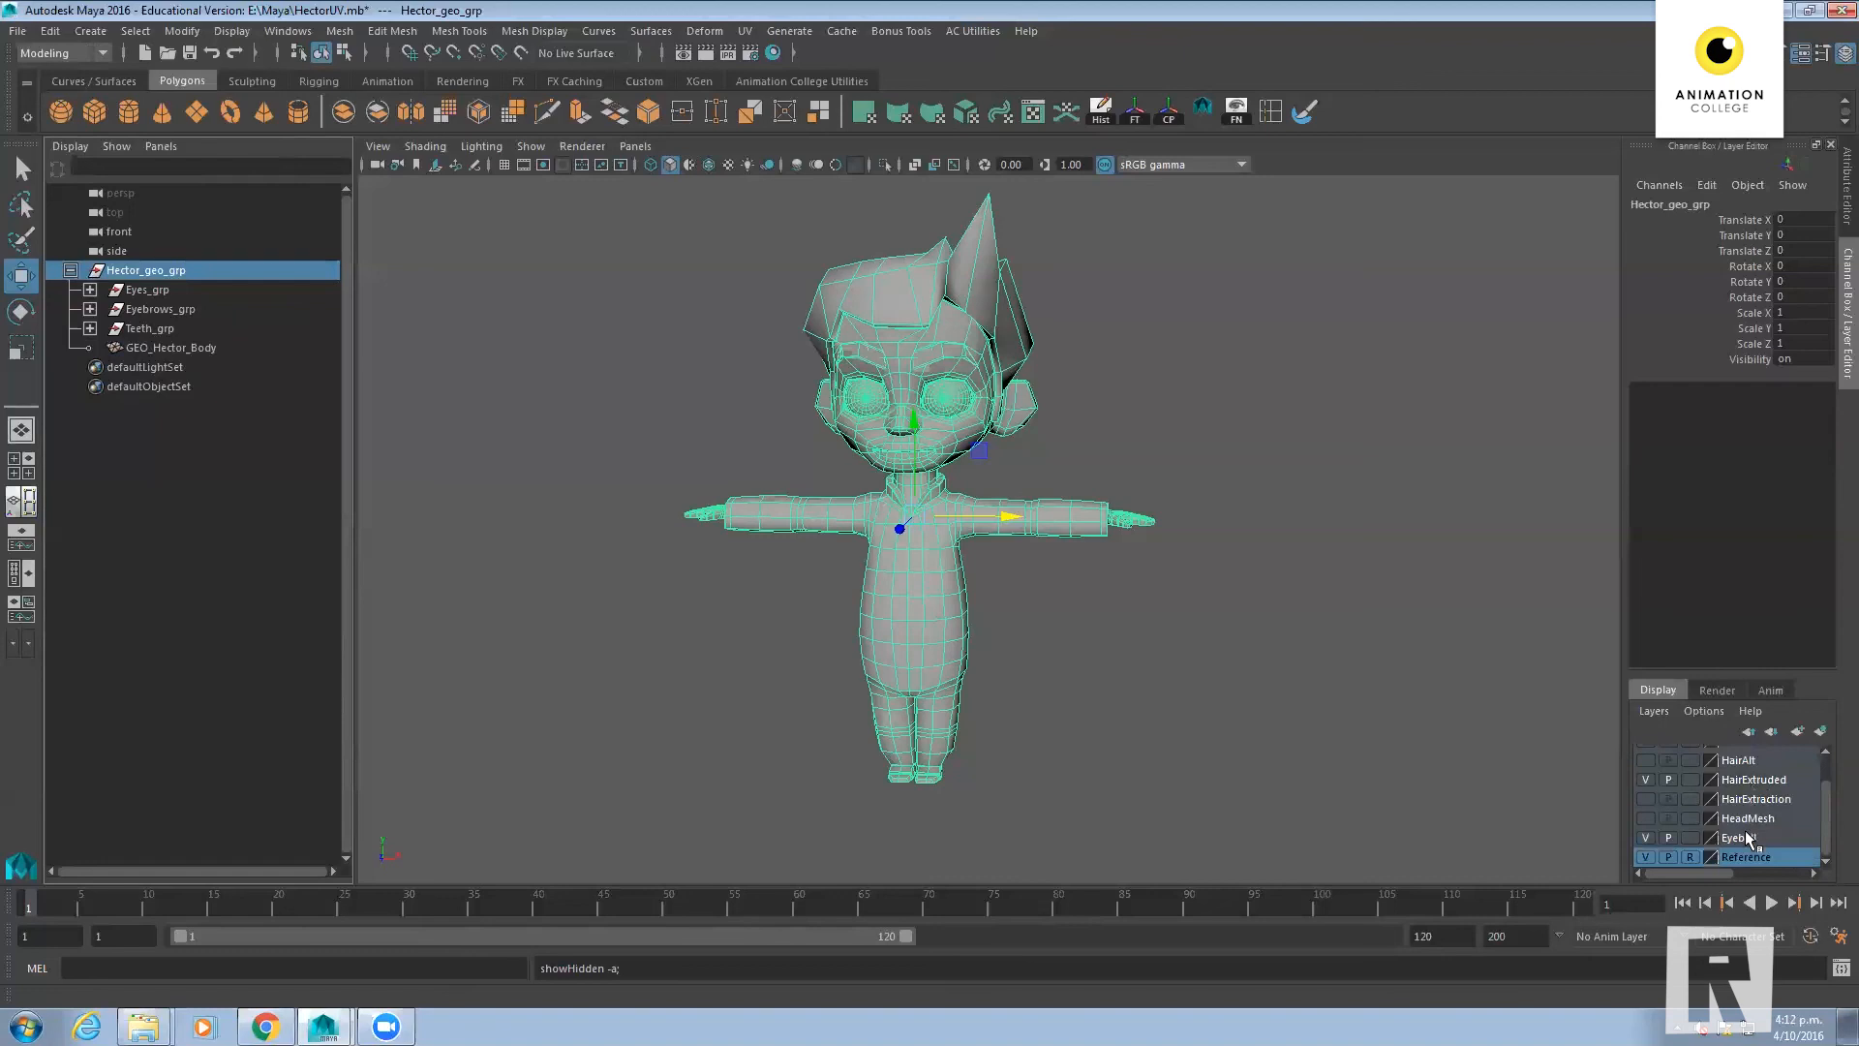
right_click(1747, 858)
click(1733, 808)
right_click(1748, 852)
click(1733, 801)
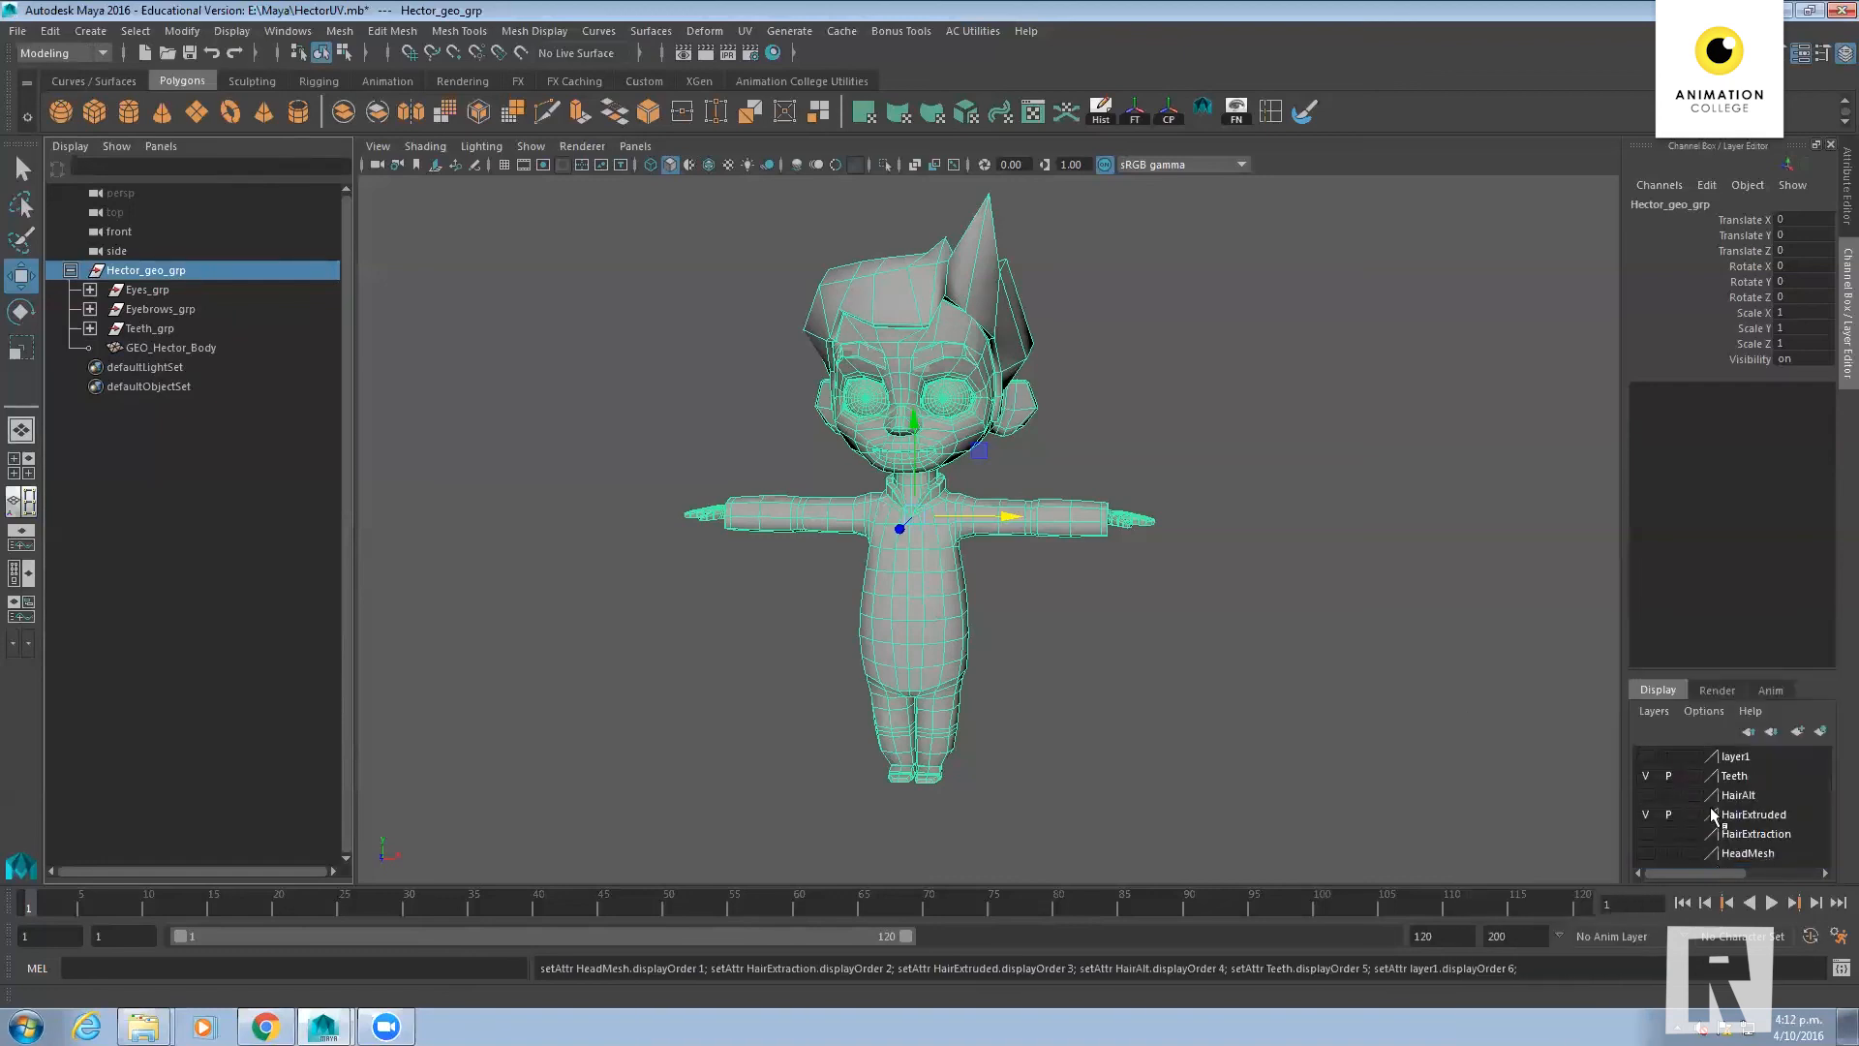
Delete the HeadMesh and HairExtraction display layers
right_click(1750, 853)
click(1752, 827)
right_click(1753, 827)
click(1727, 781)
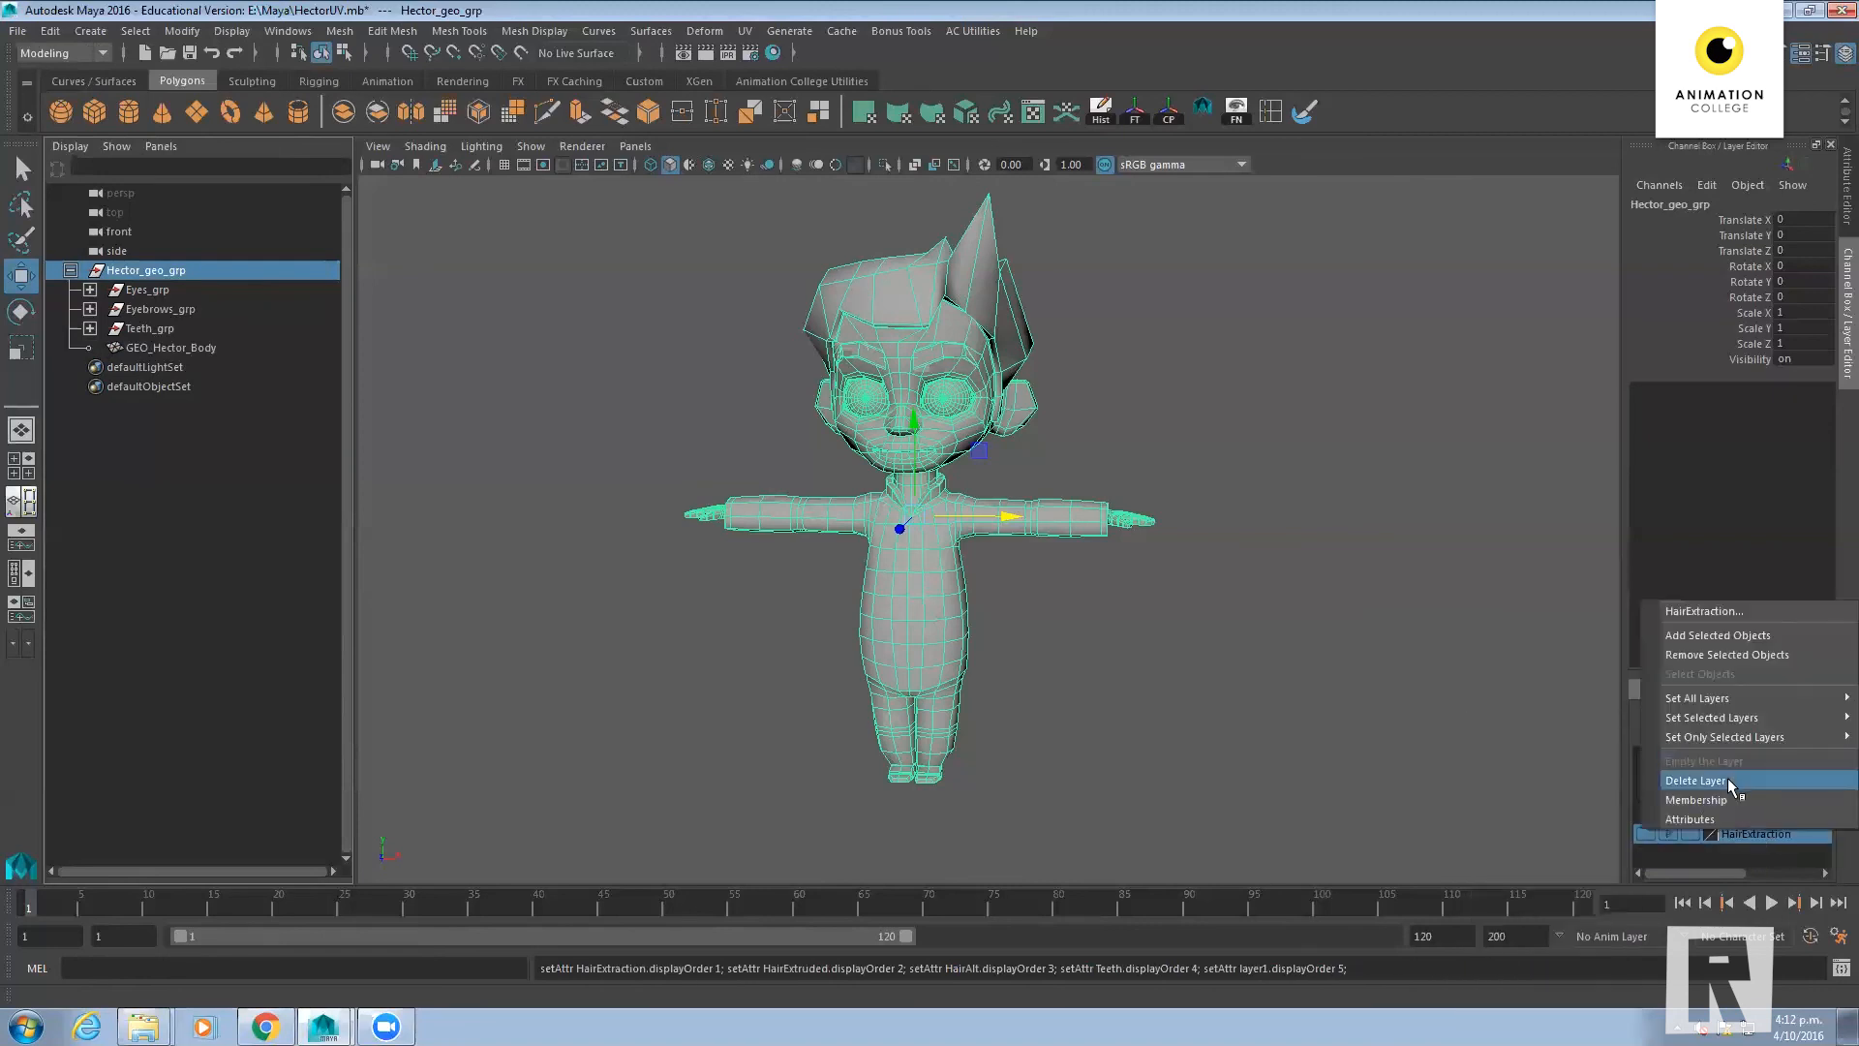
Delete the HairExtruded and HairAlt display layers
click(1749, 815)
right_click(1748, 815)
mouse_move(1721, 916)
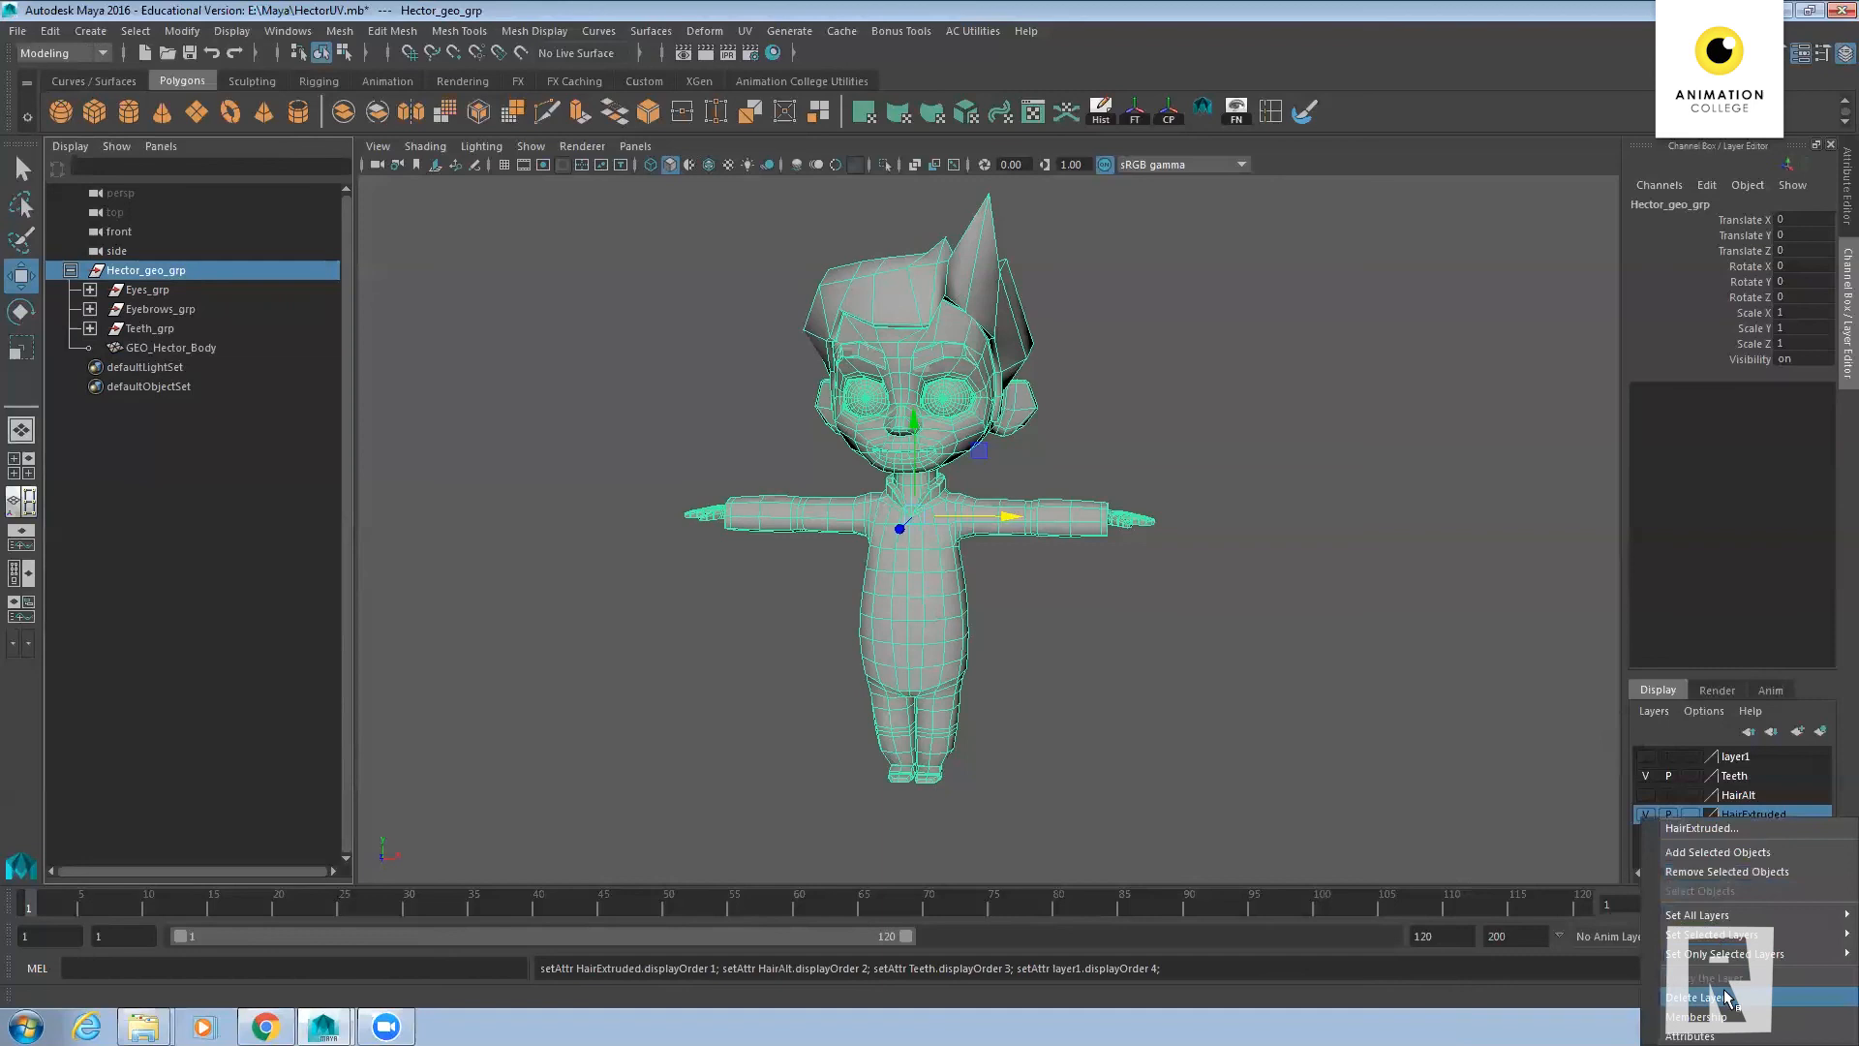
click(1694, 997)
click(1733, 795)
right_click(1731, 796)
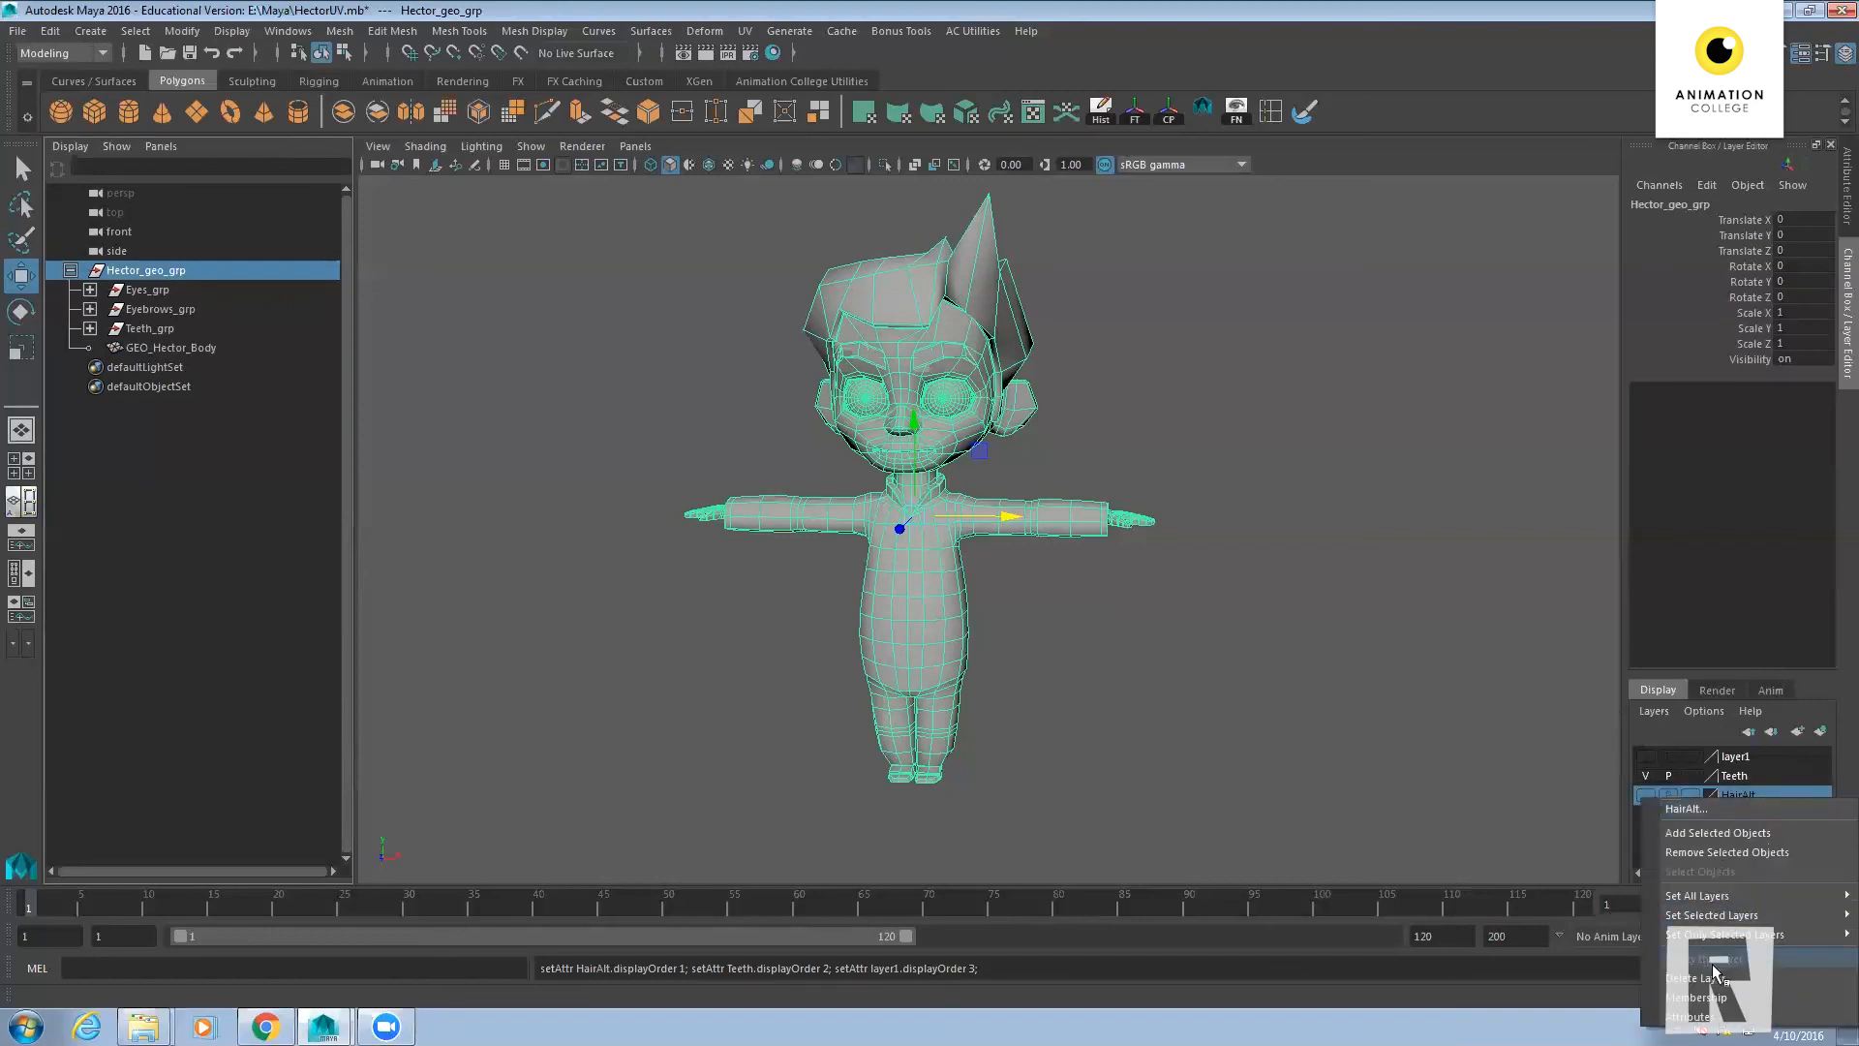
click(1695, 978)
Delete the Teeth and layer1 display layers
click(1741, 775)
right_click(1741, 775)
click(1703, 931)
right_click(1734, 777)
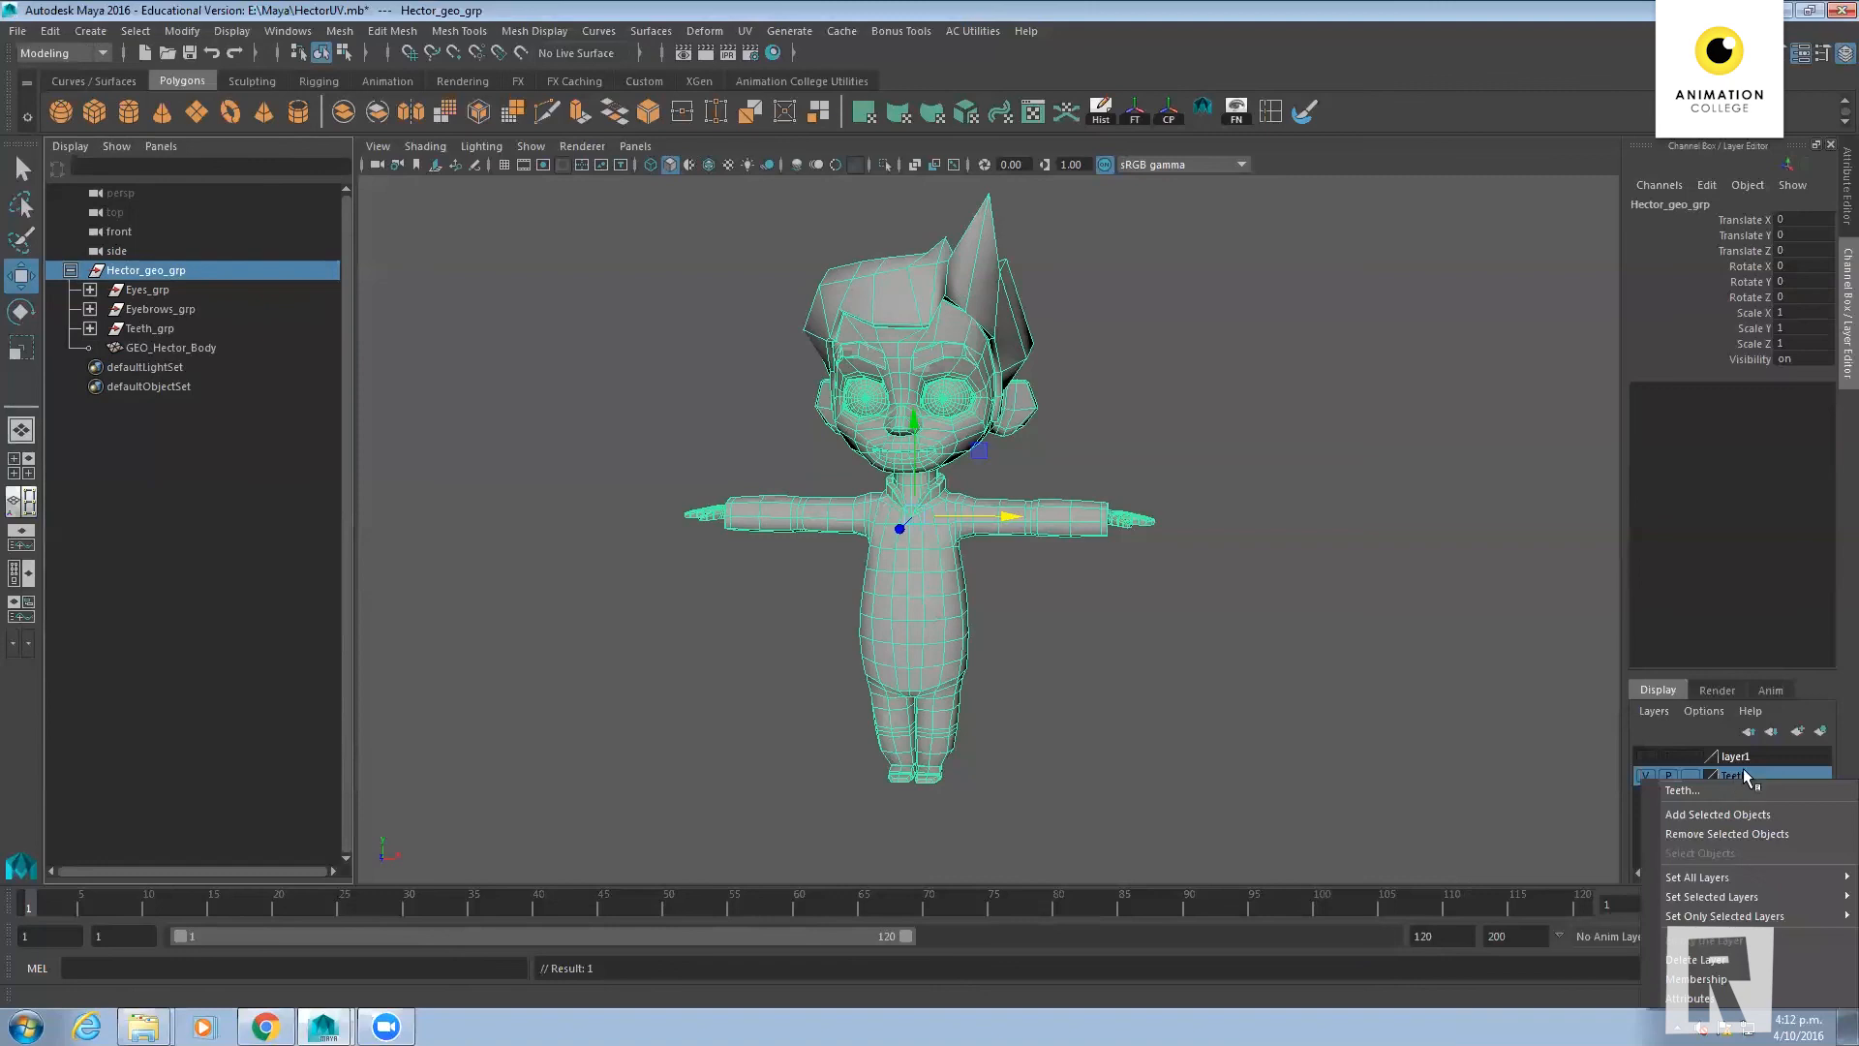
click(1733, 758)
click(1739, 777)
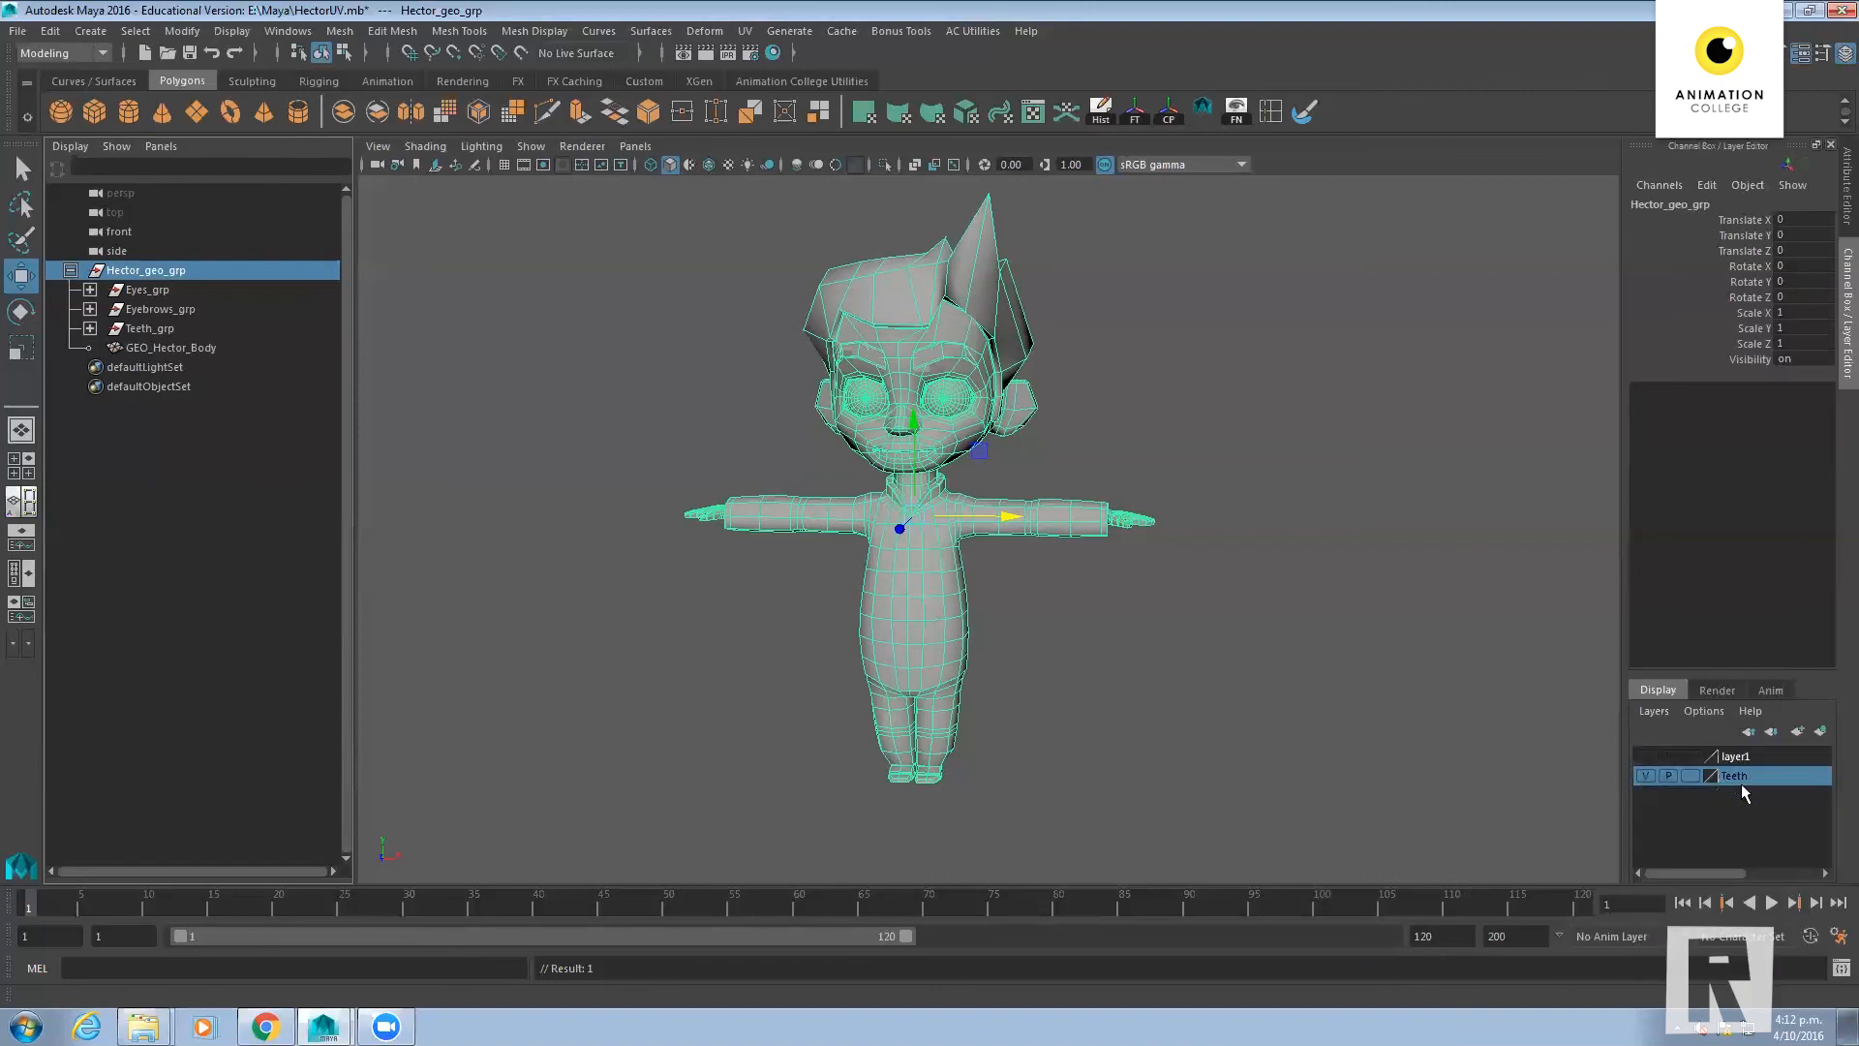
right_click(1741, 779)
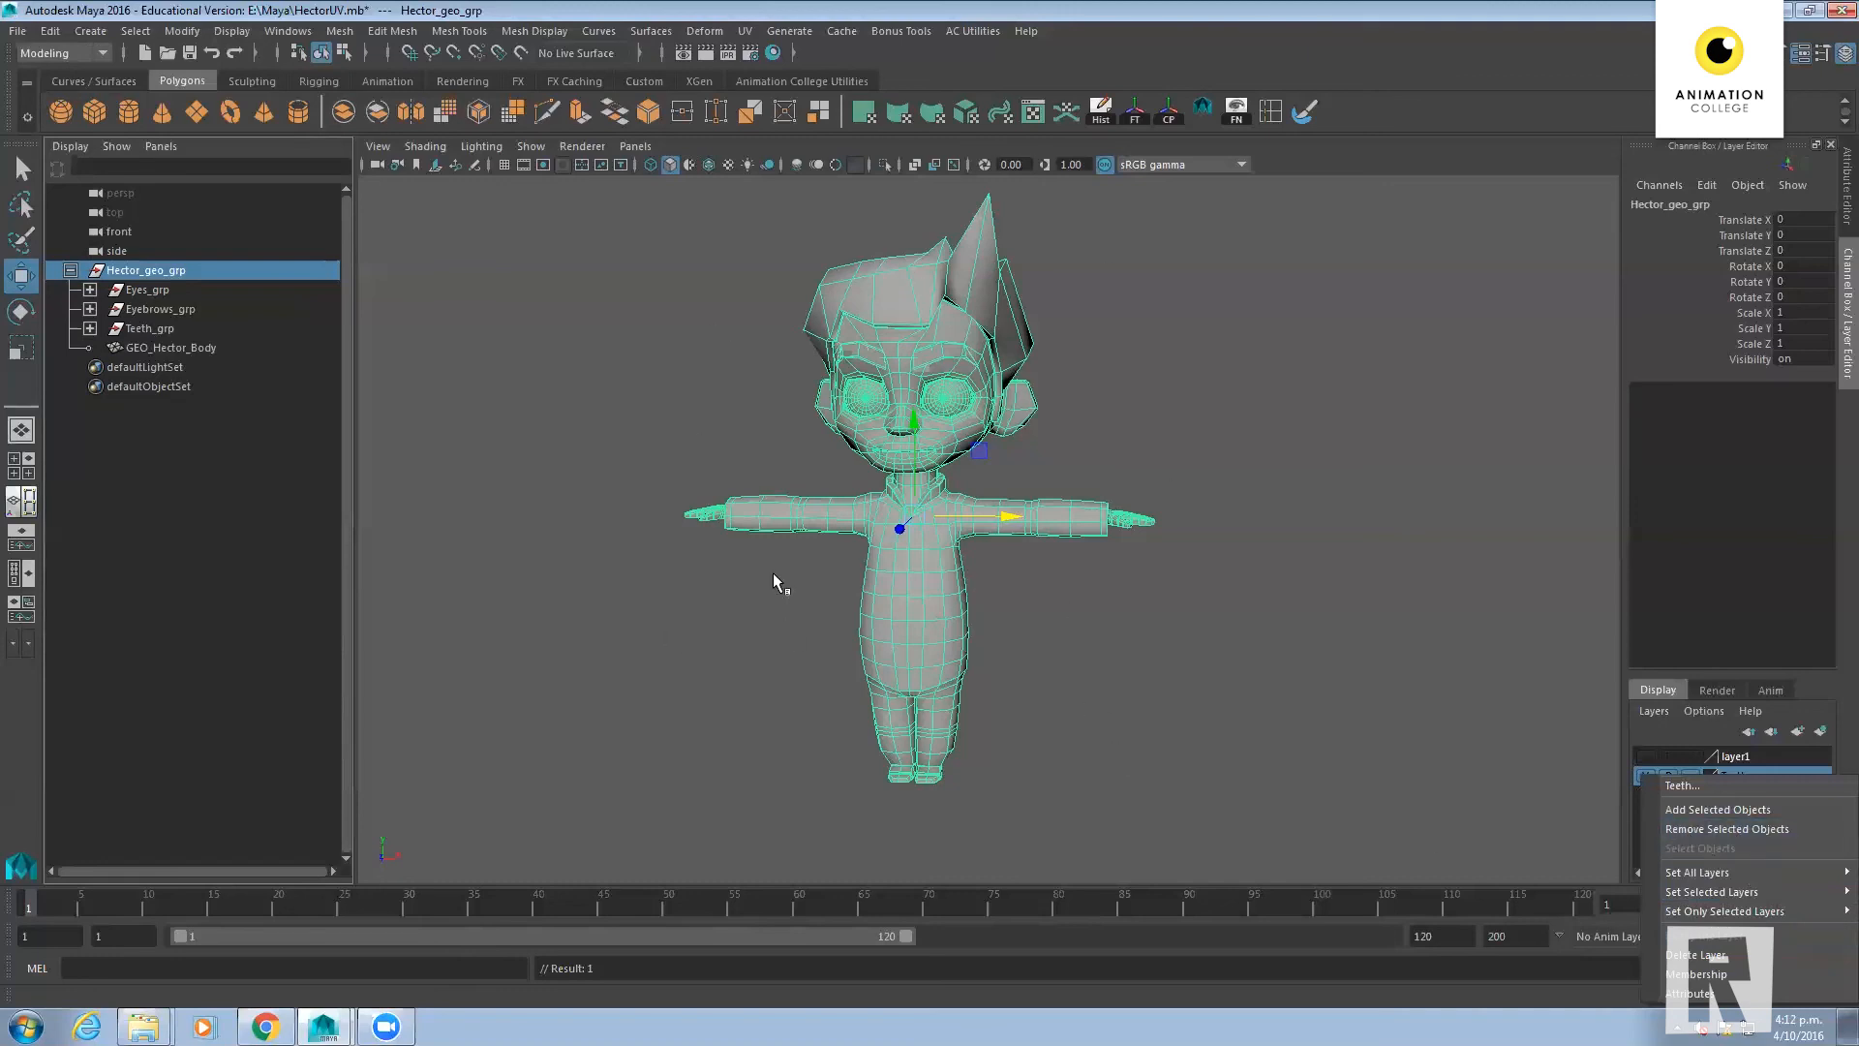
click(1735, 949)
right_click(1742, 757)
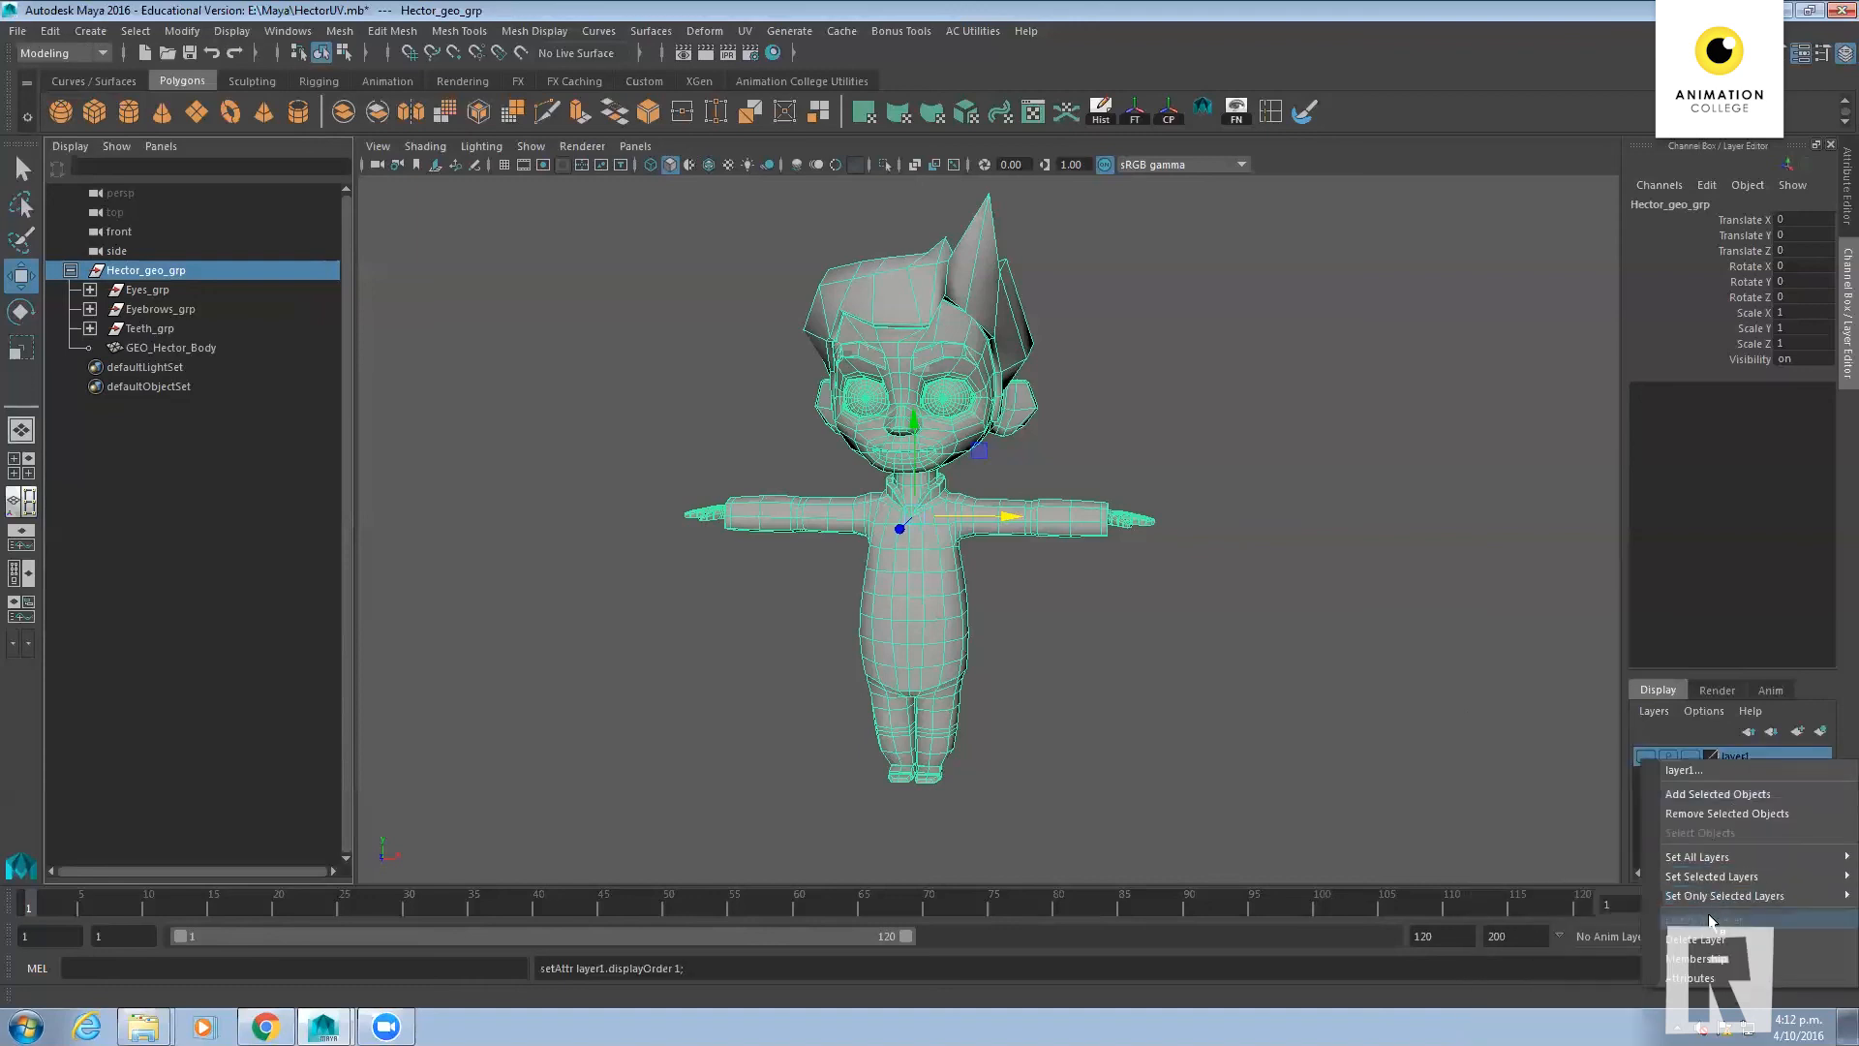
click(1716, 940)
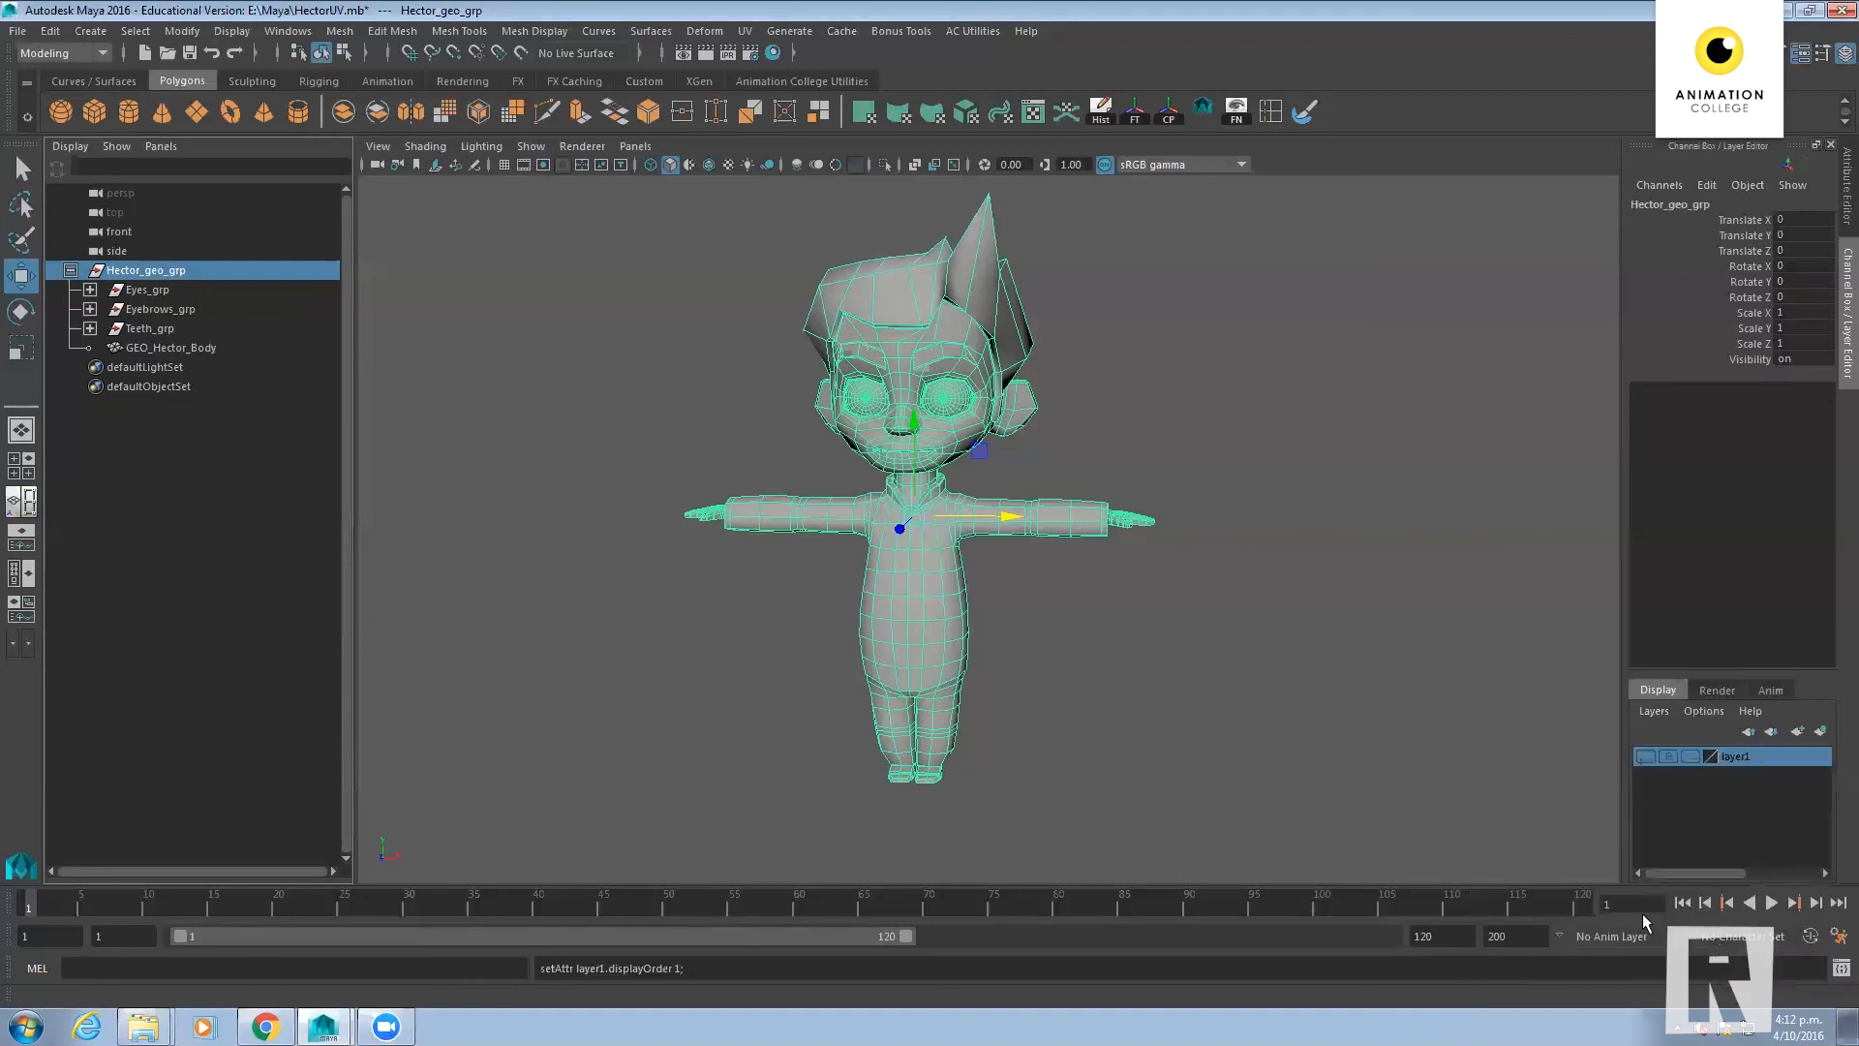
Check the render layers for leftovers and return to the display layers
click(1716, 689)
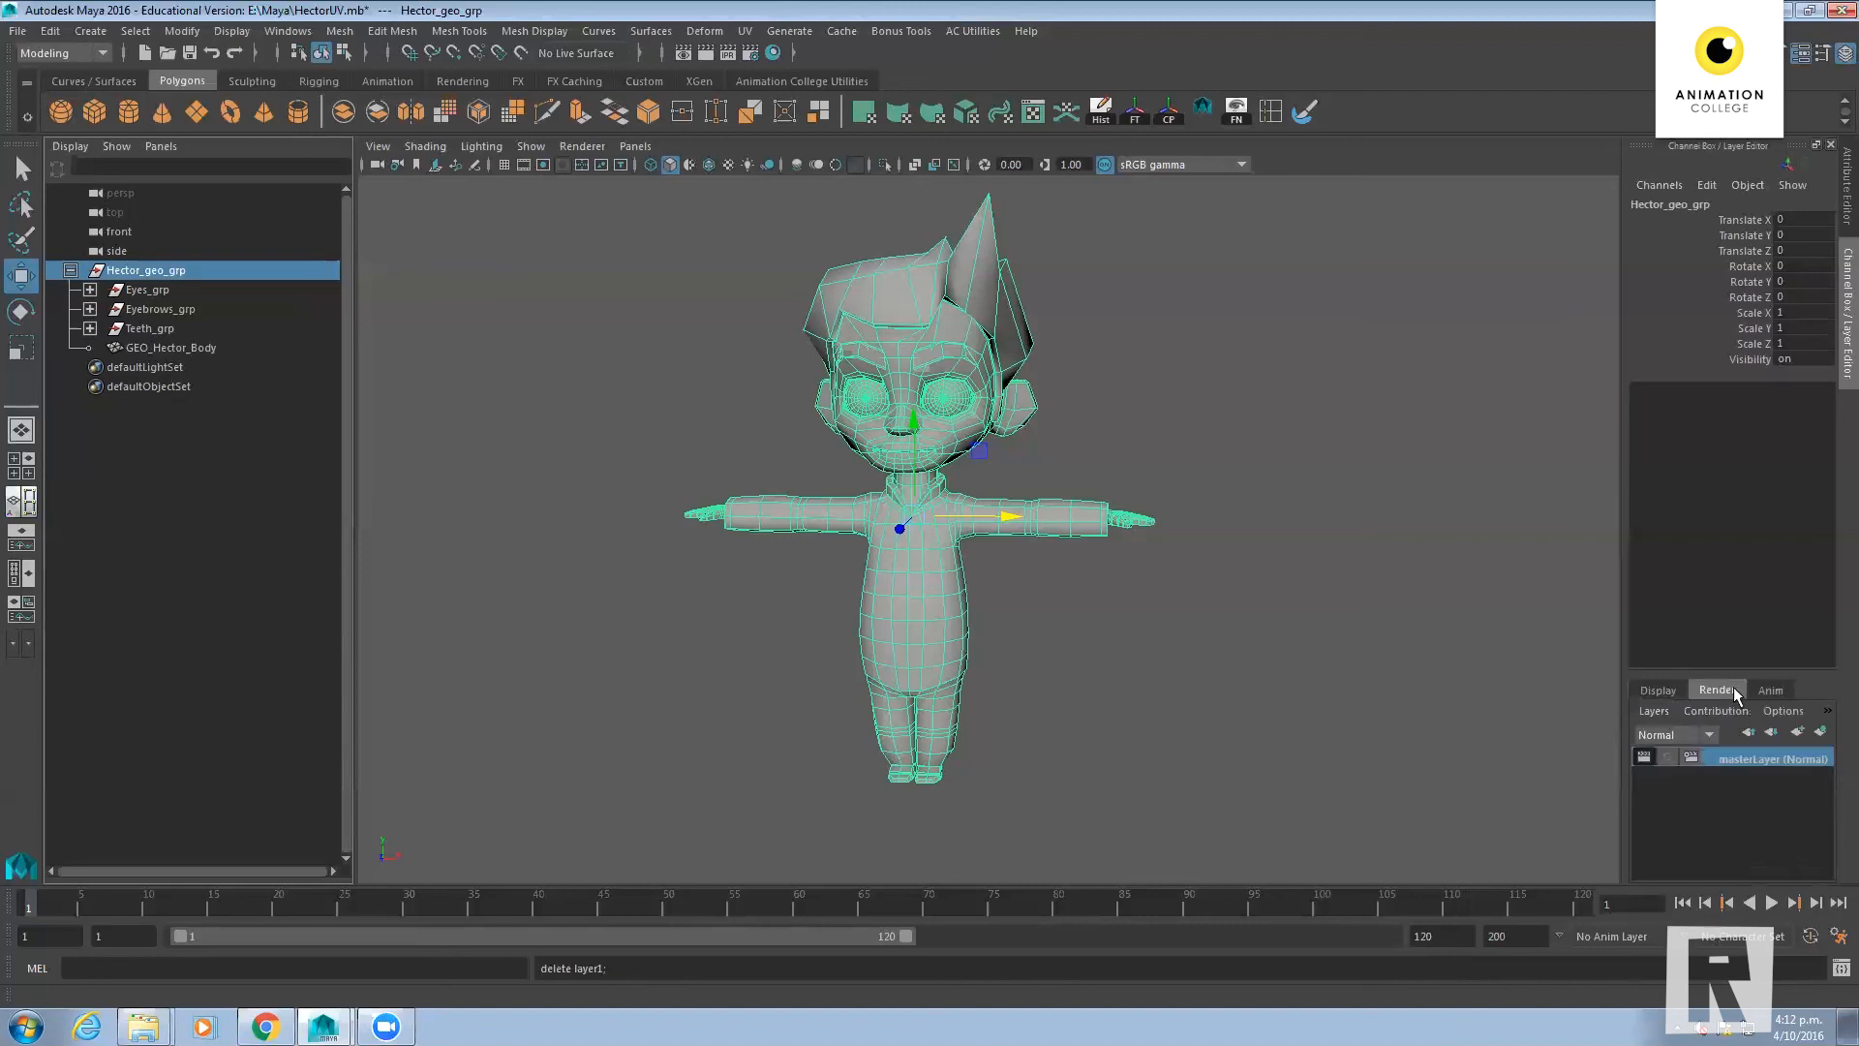
click(1667, 690)
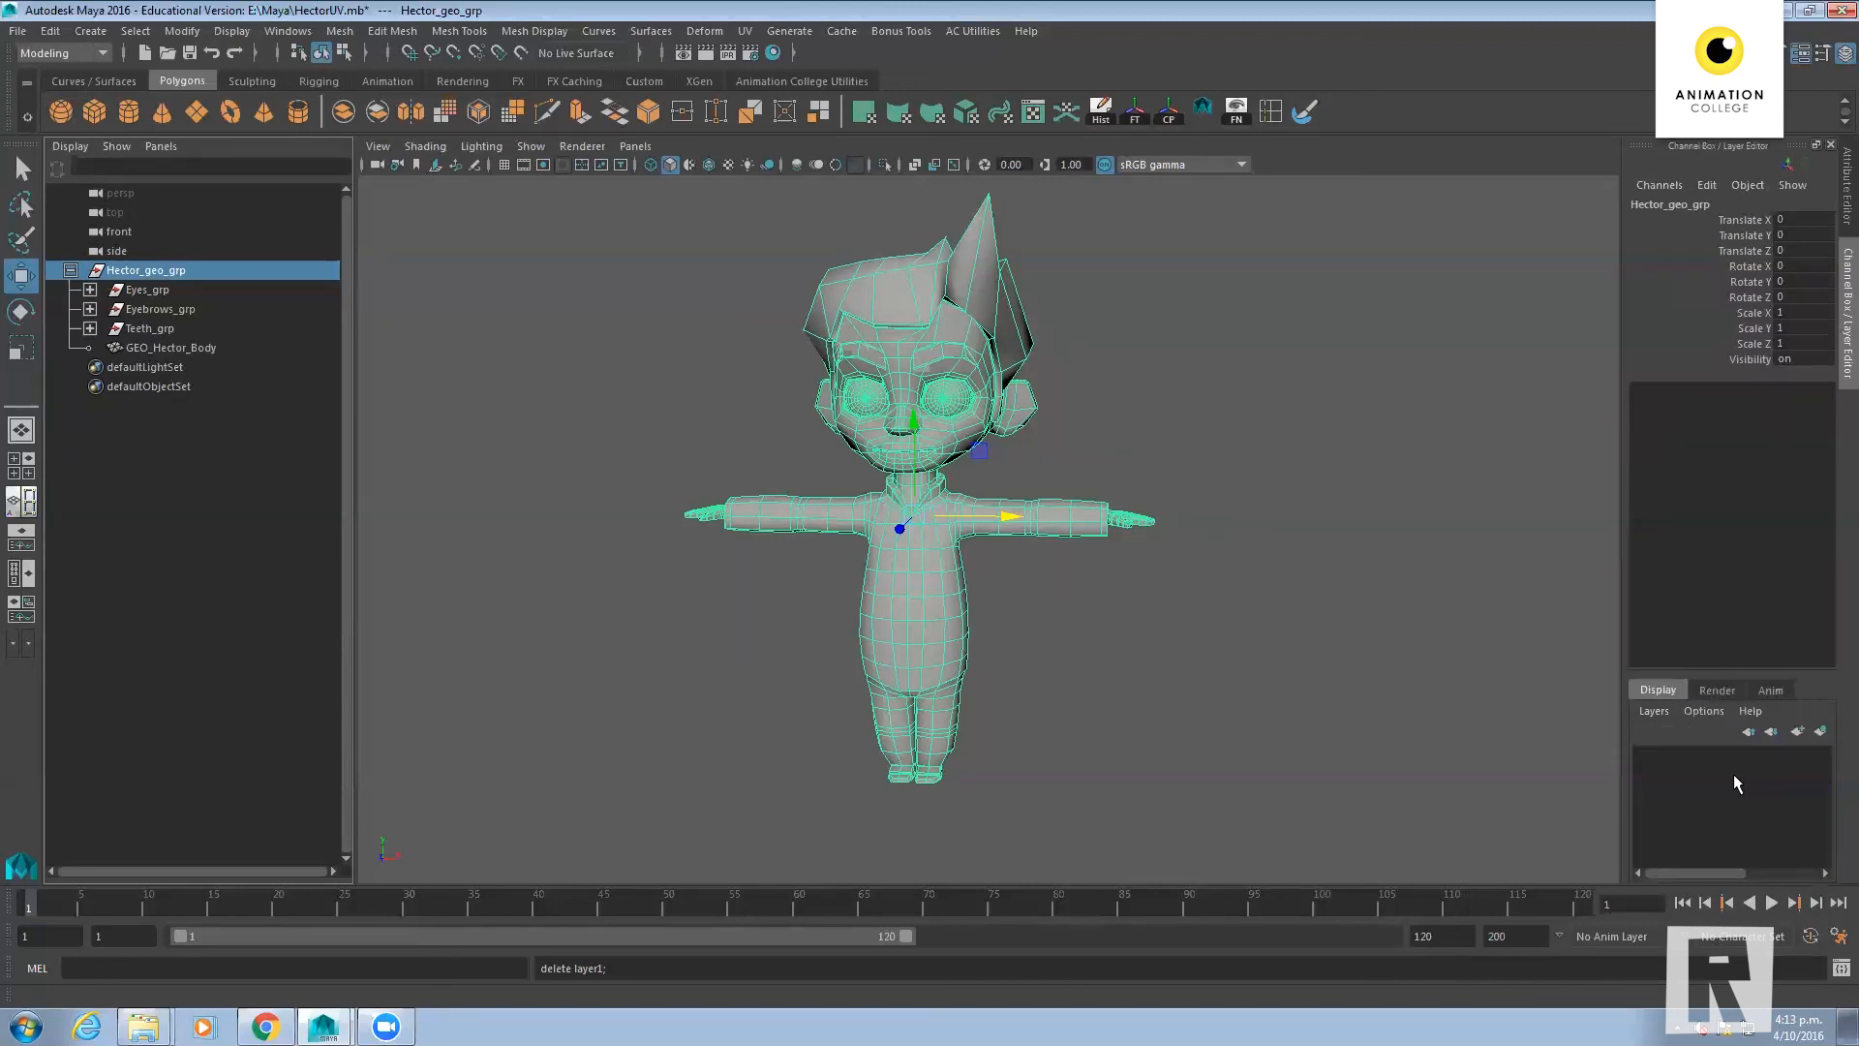
click(1717, 689)
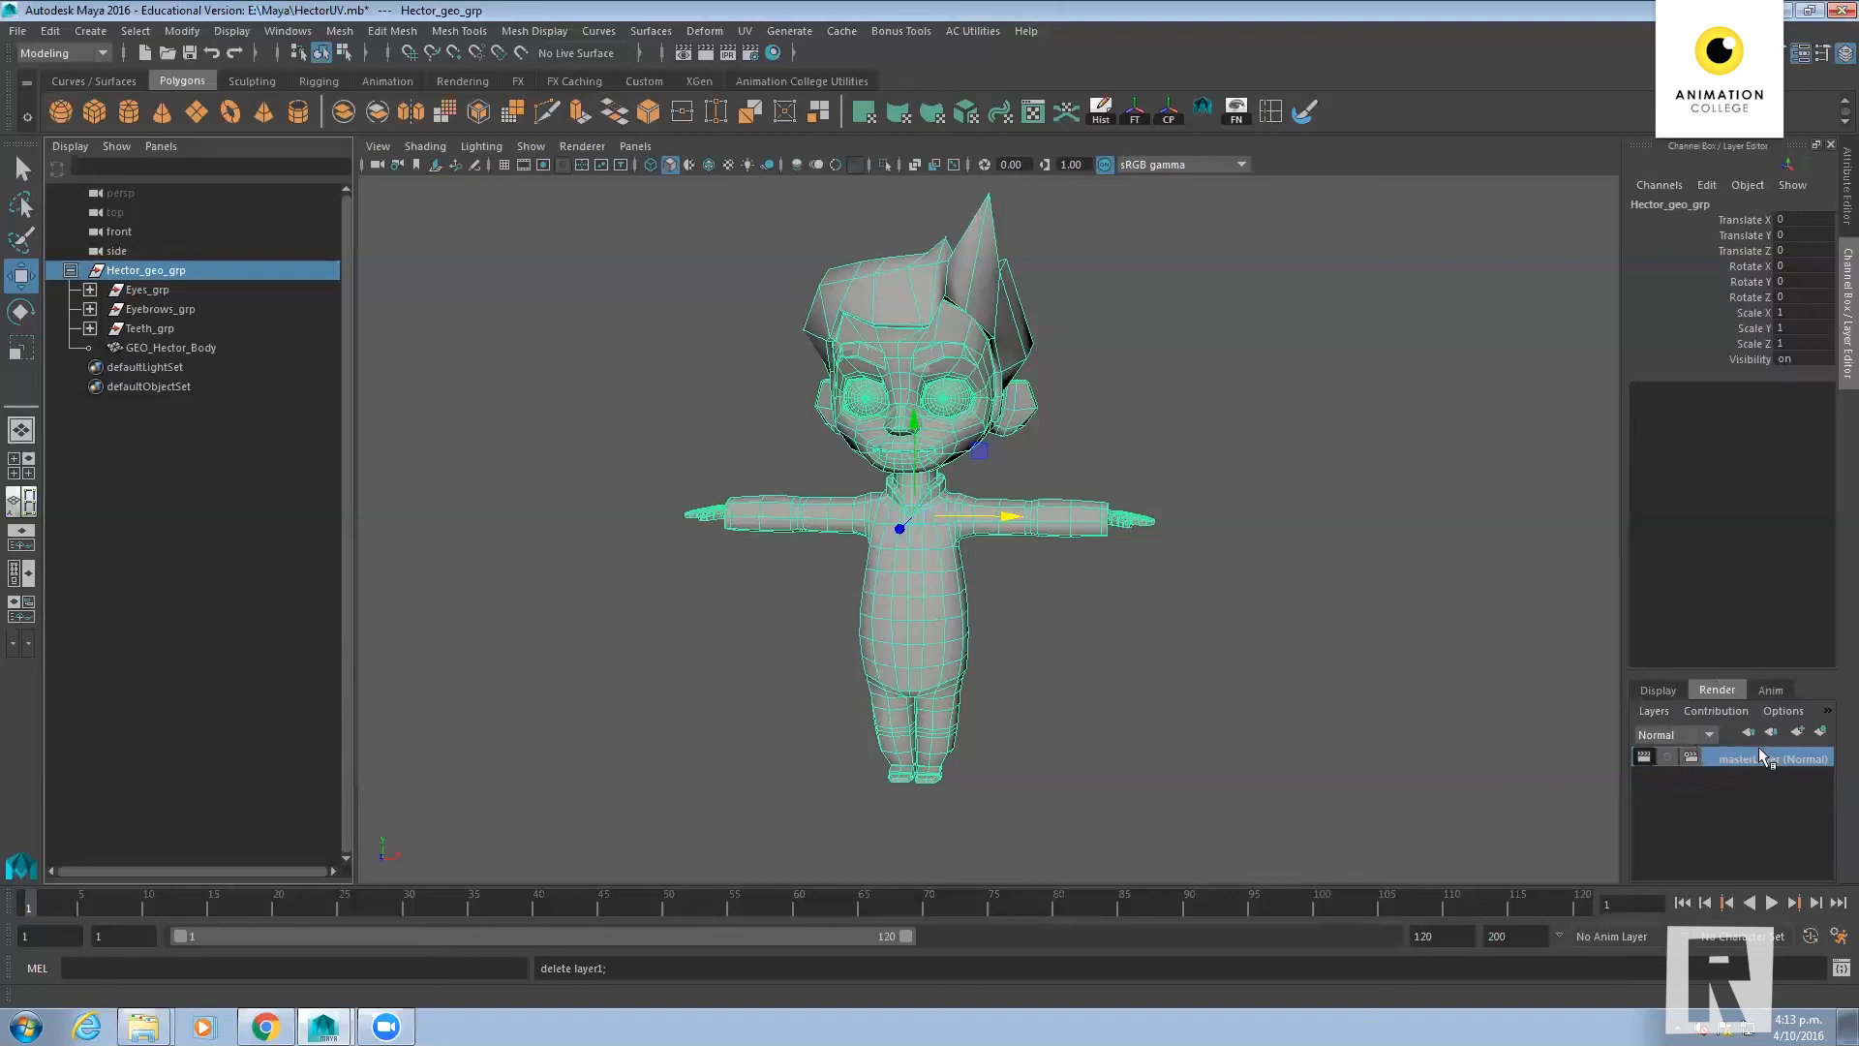
click(1660, 689)
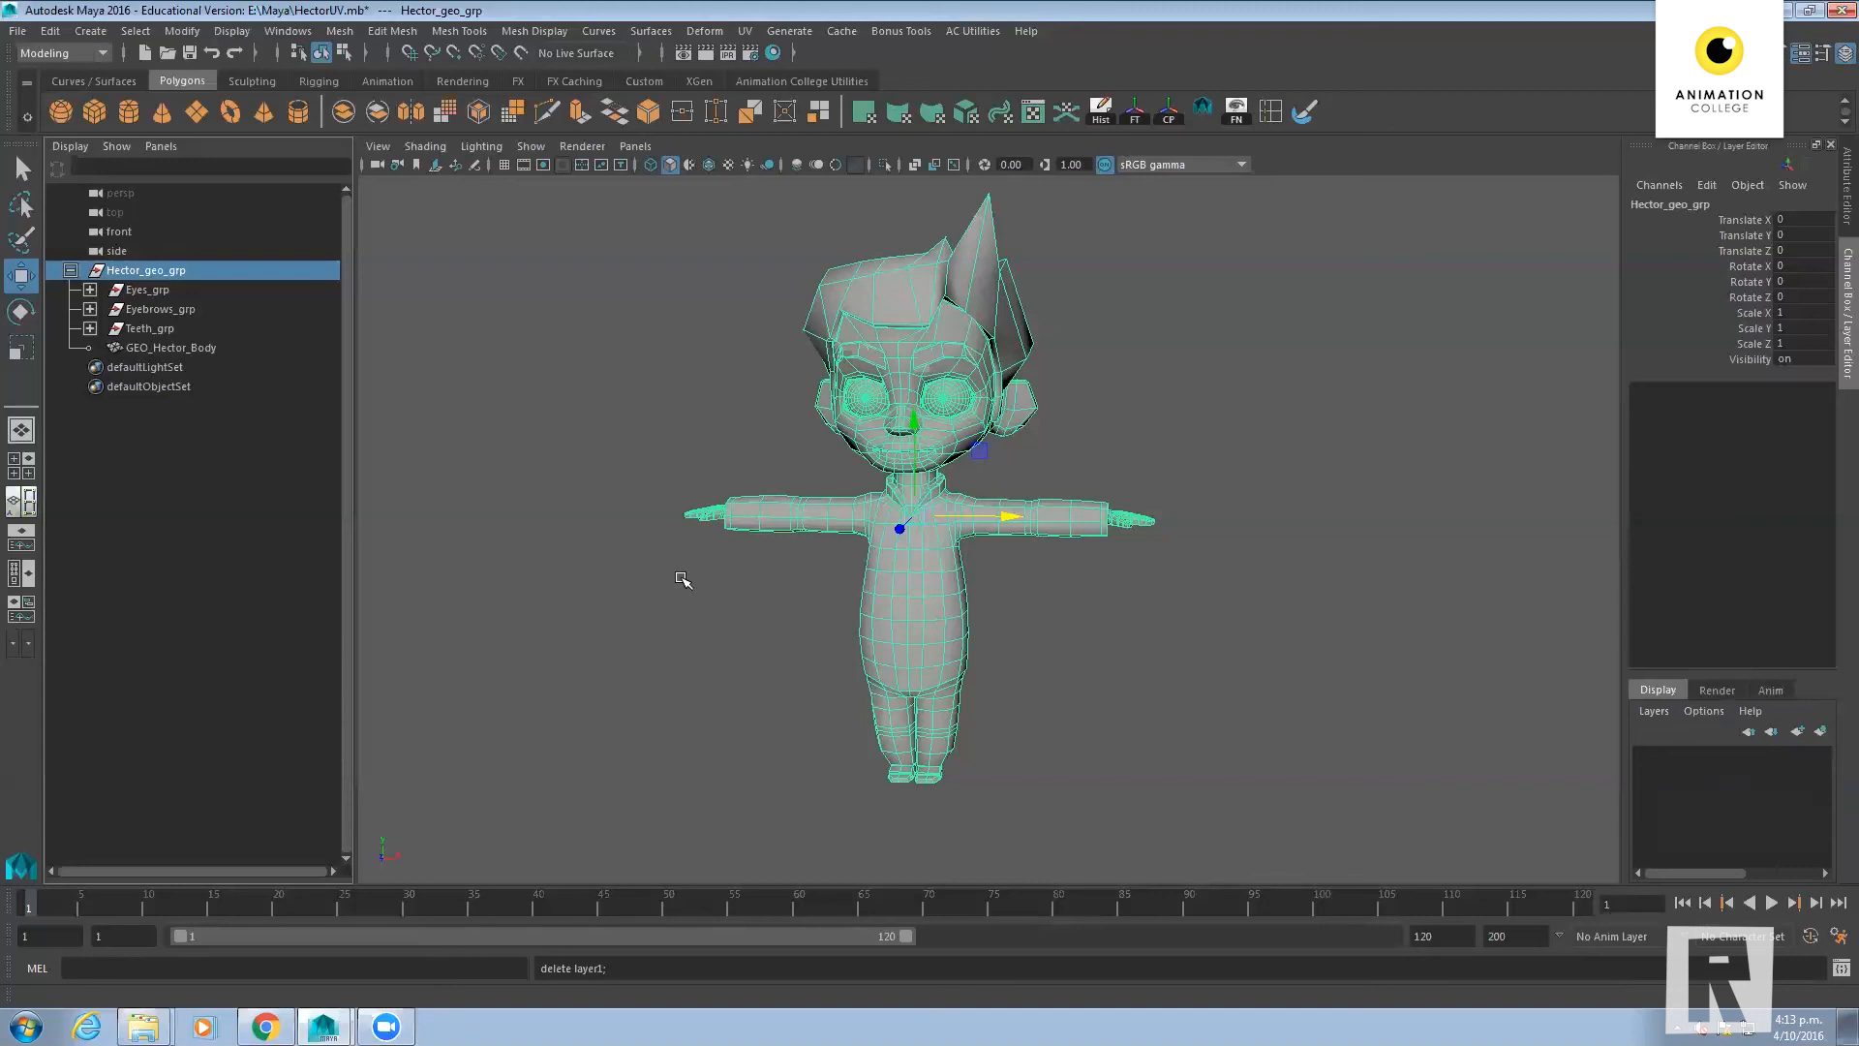
Deselect the character and save the scene under its existing name
click(1344, 436)
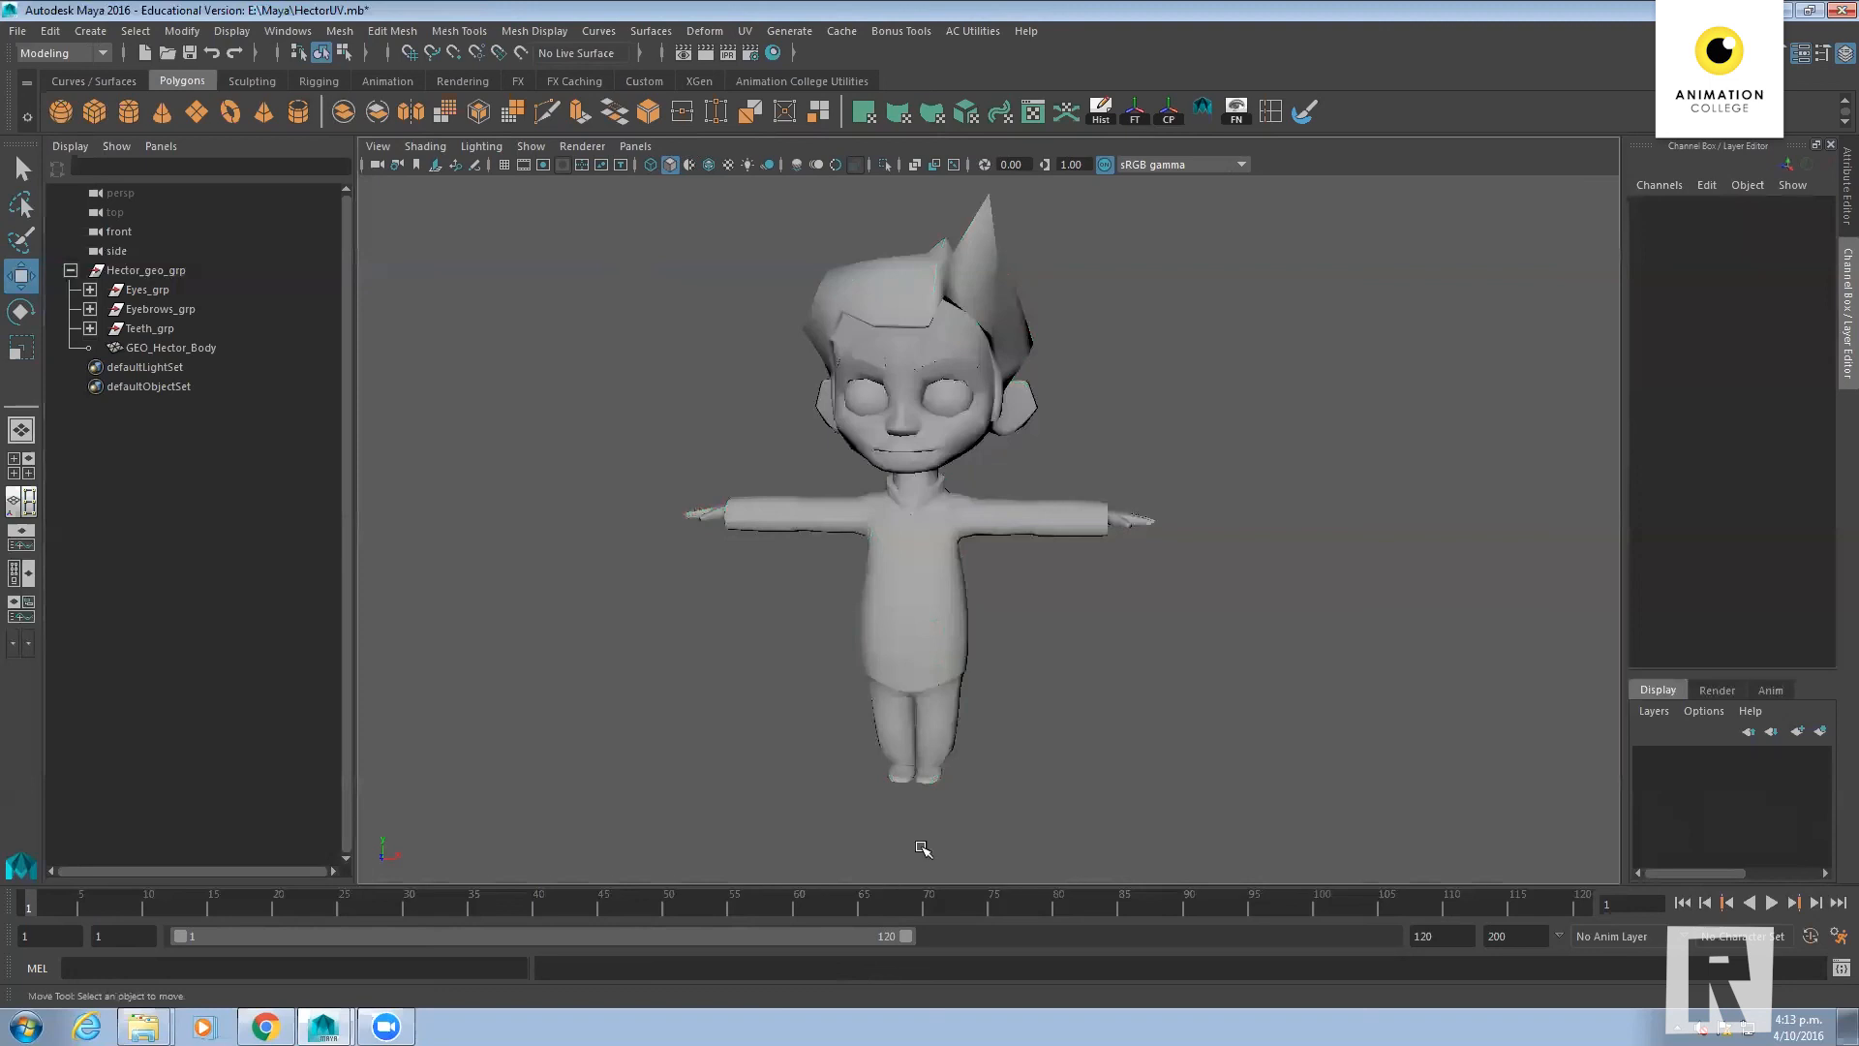
click(15, 32)
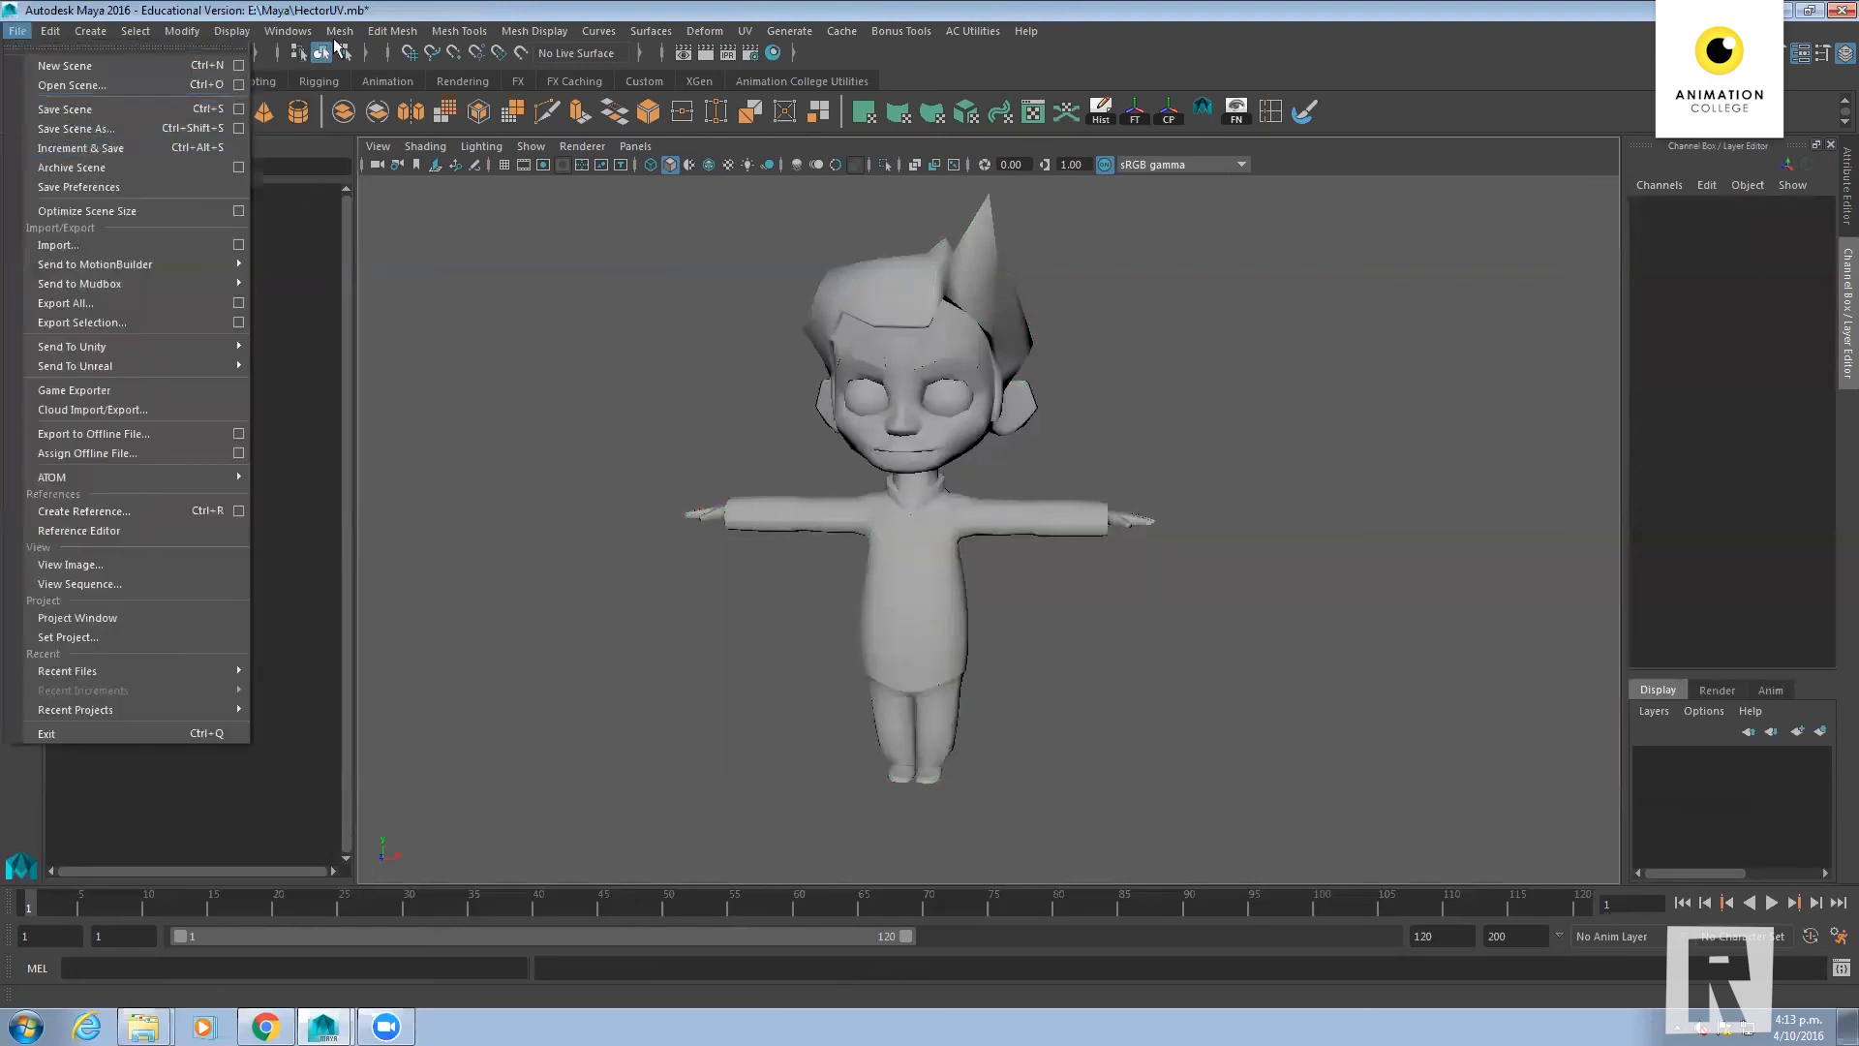
click(64, 110)
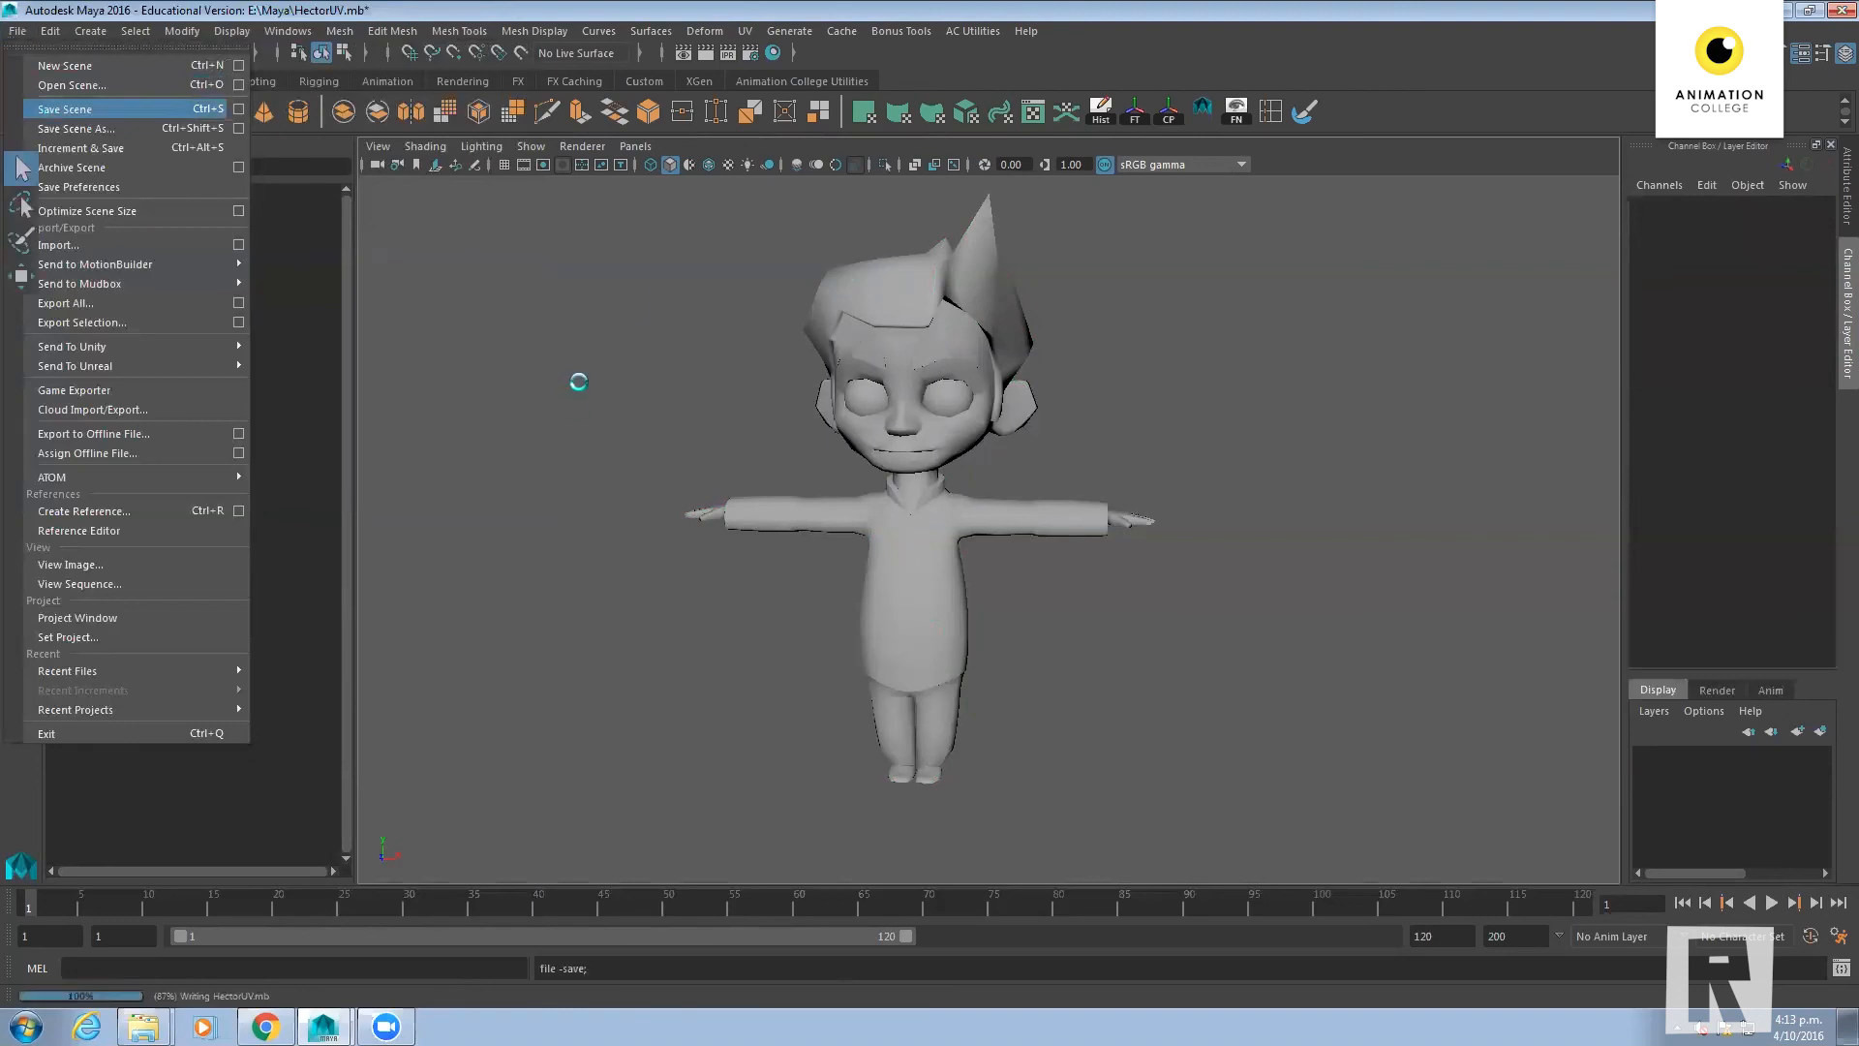
Save a copy of the scene under the file name Hector_Mod.mb in the E:\Maya folder
click(16, 31)
click(77, 129)
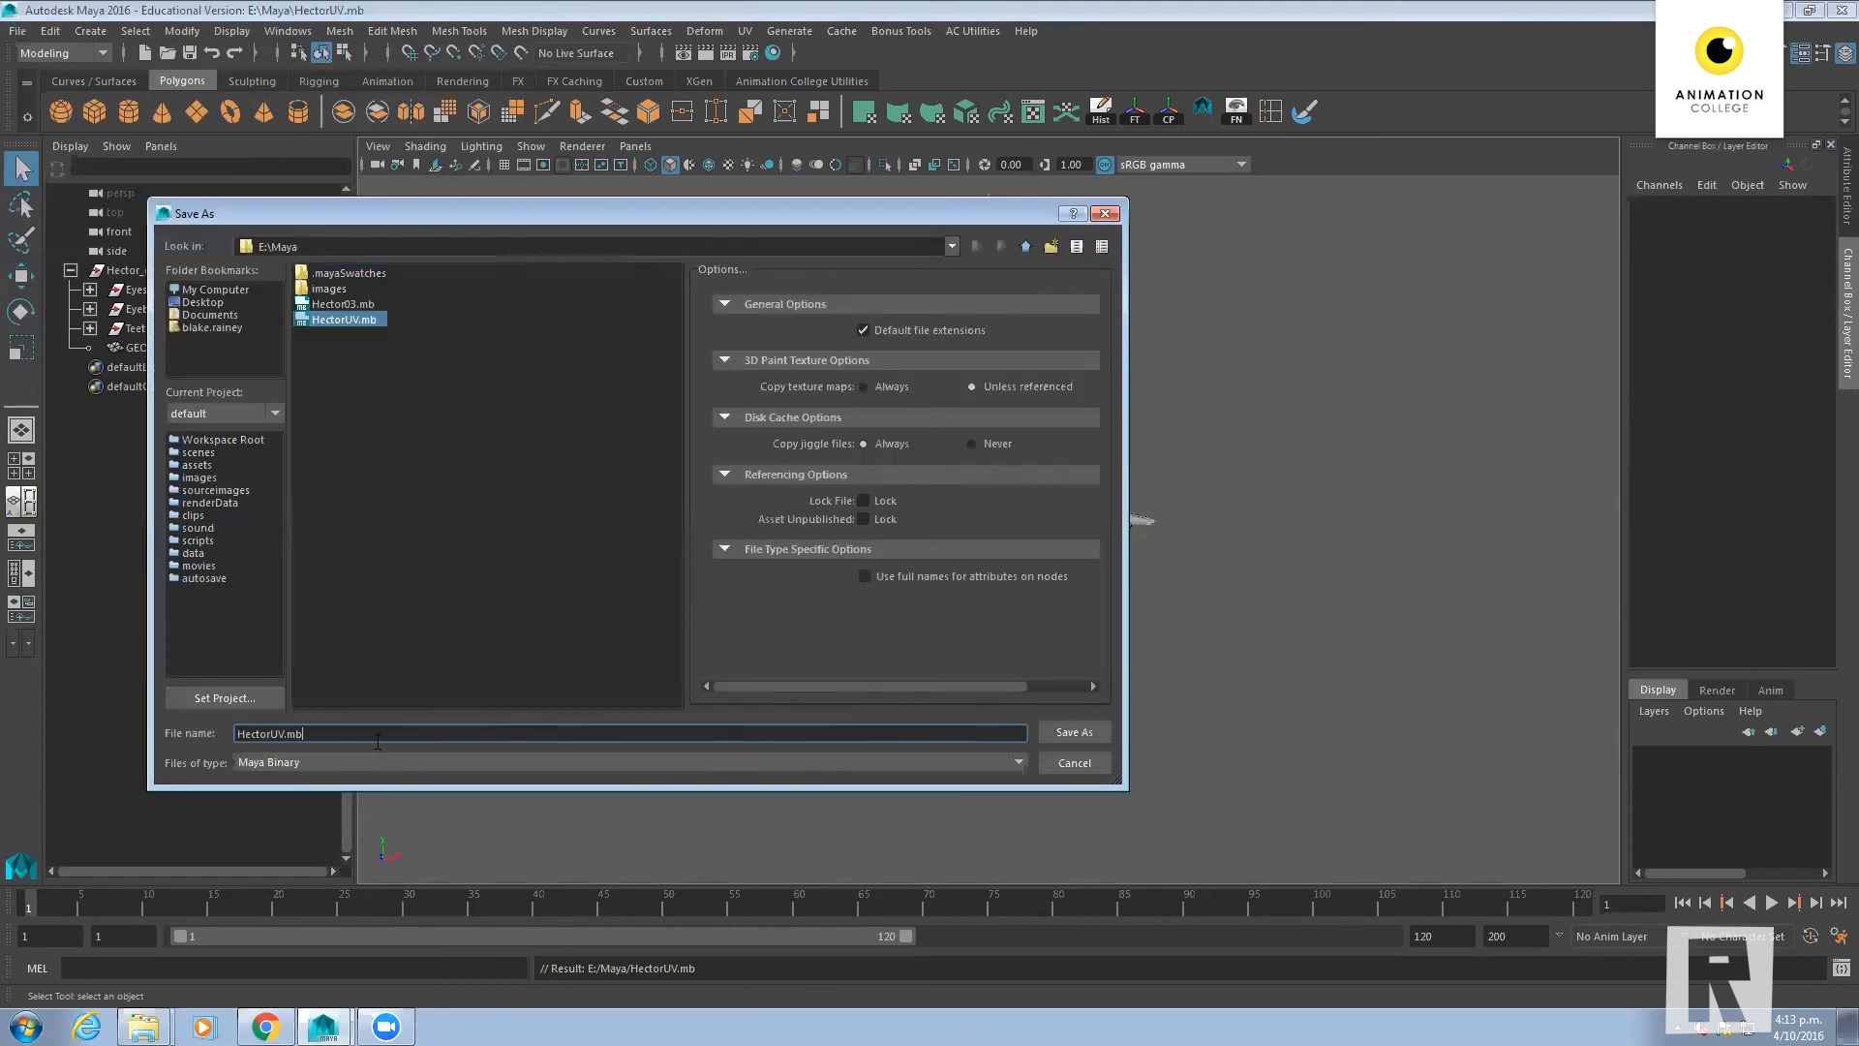
drag(270, 733, 285, 733)
text(_Mod)
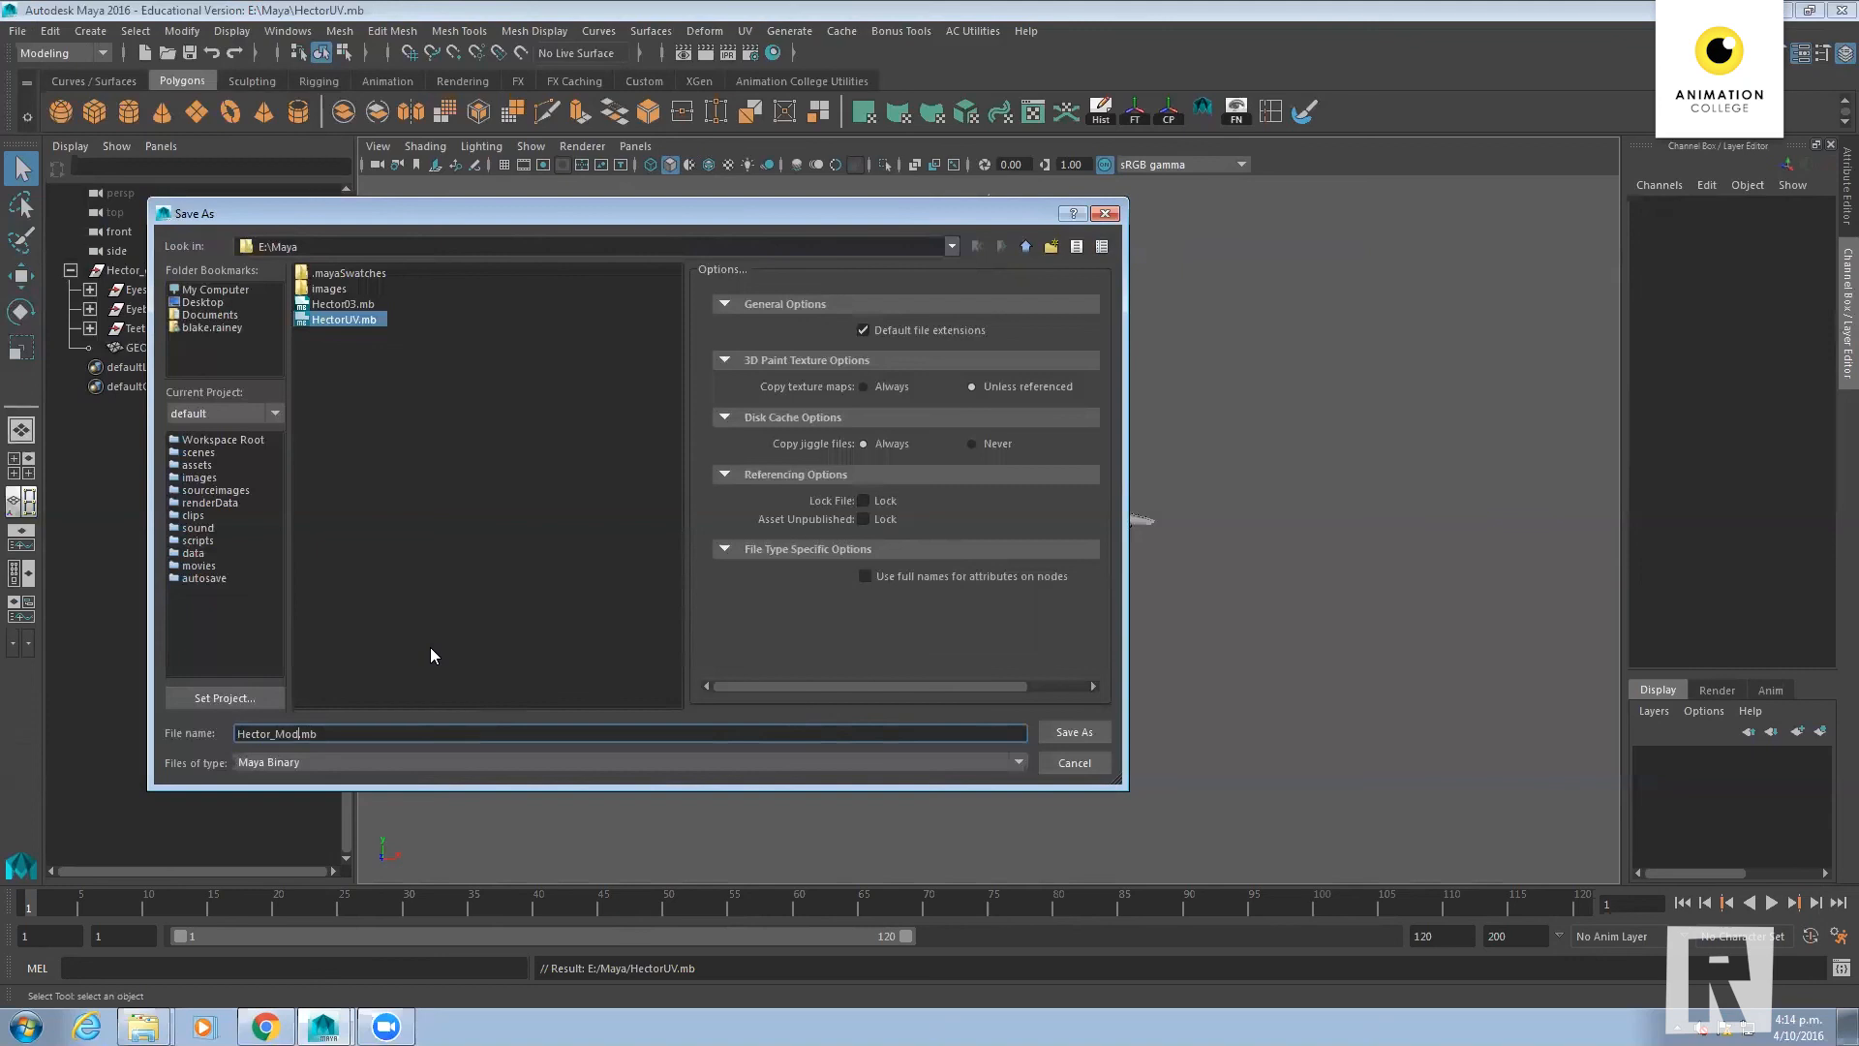
click(1076, 737)
key(w)
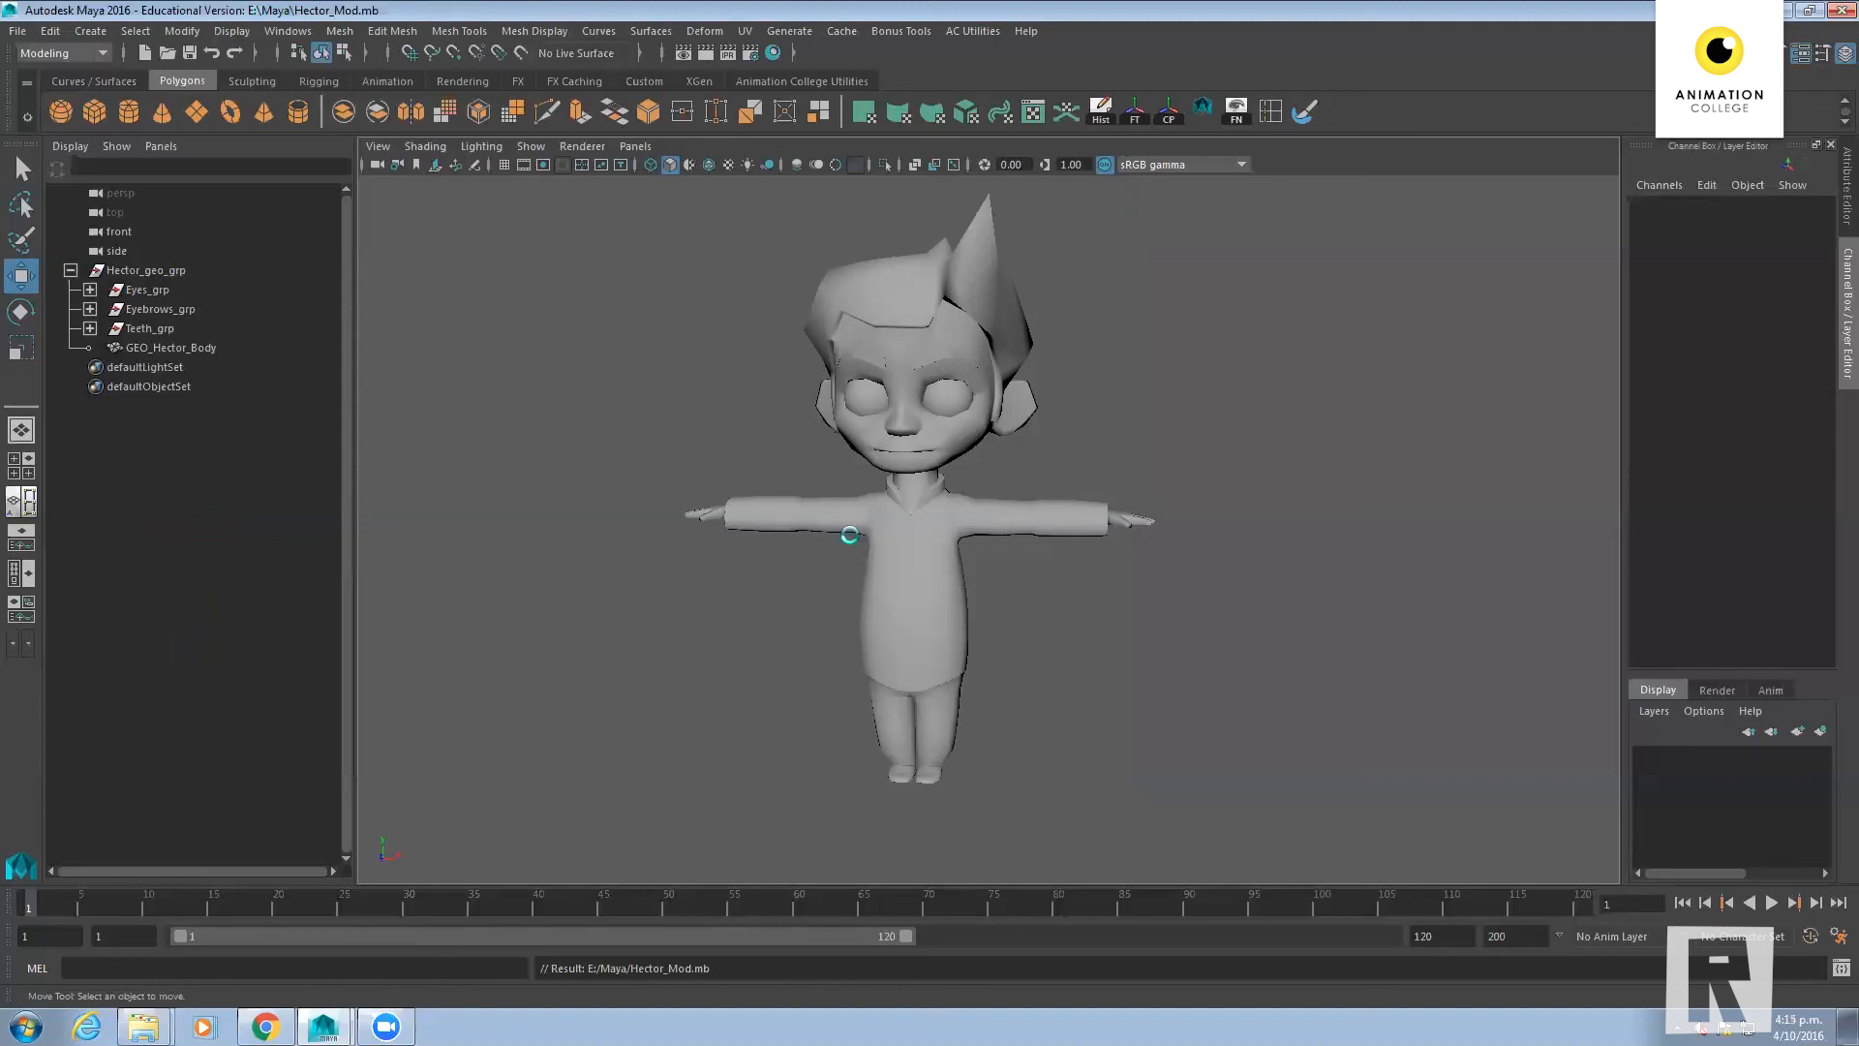
Start a new scene and bring in Hector_Mod.mb as a reference
key(ctrl+n)
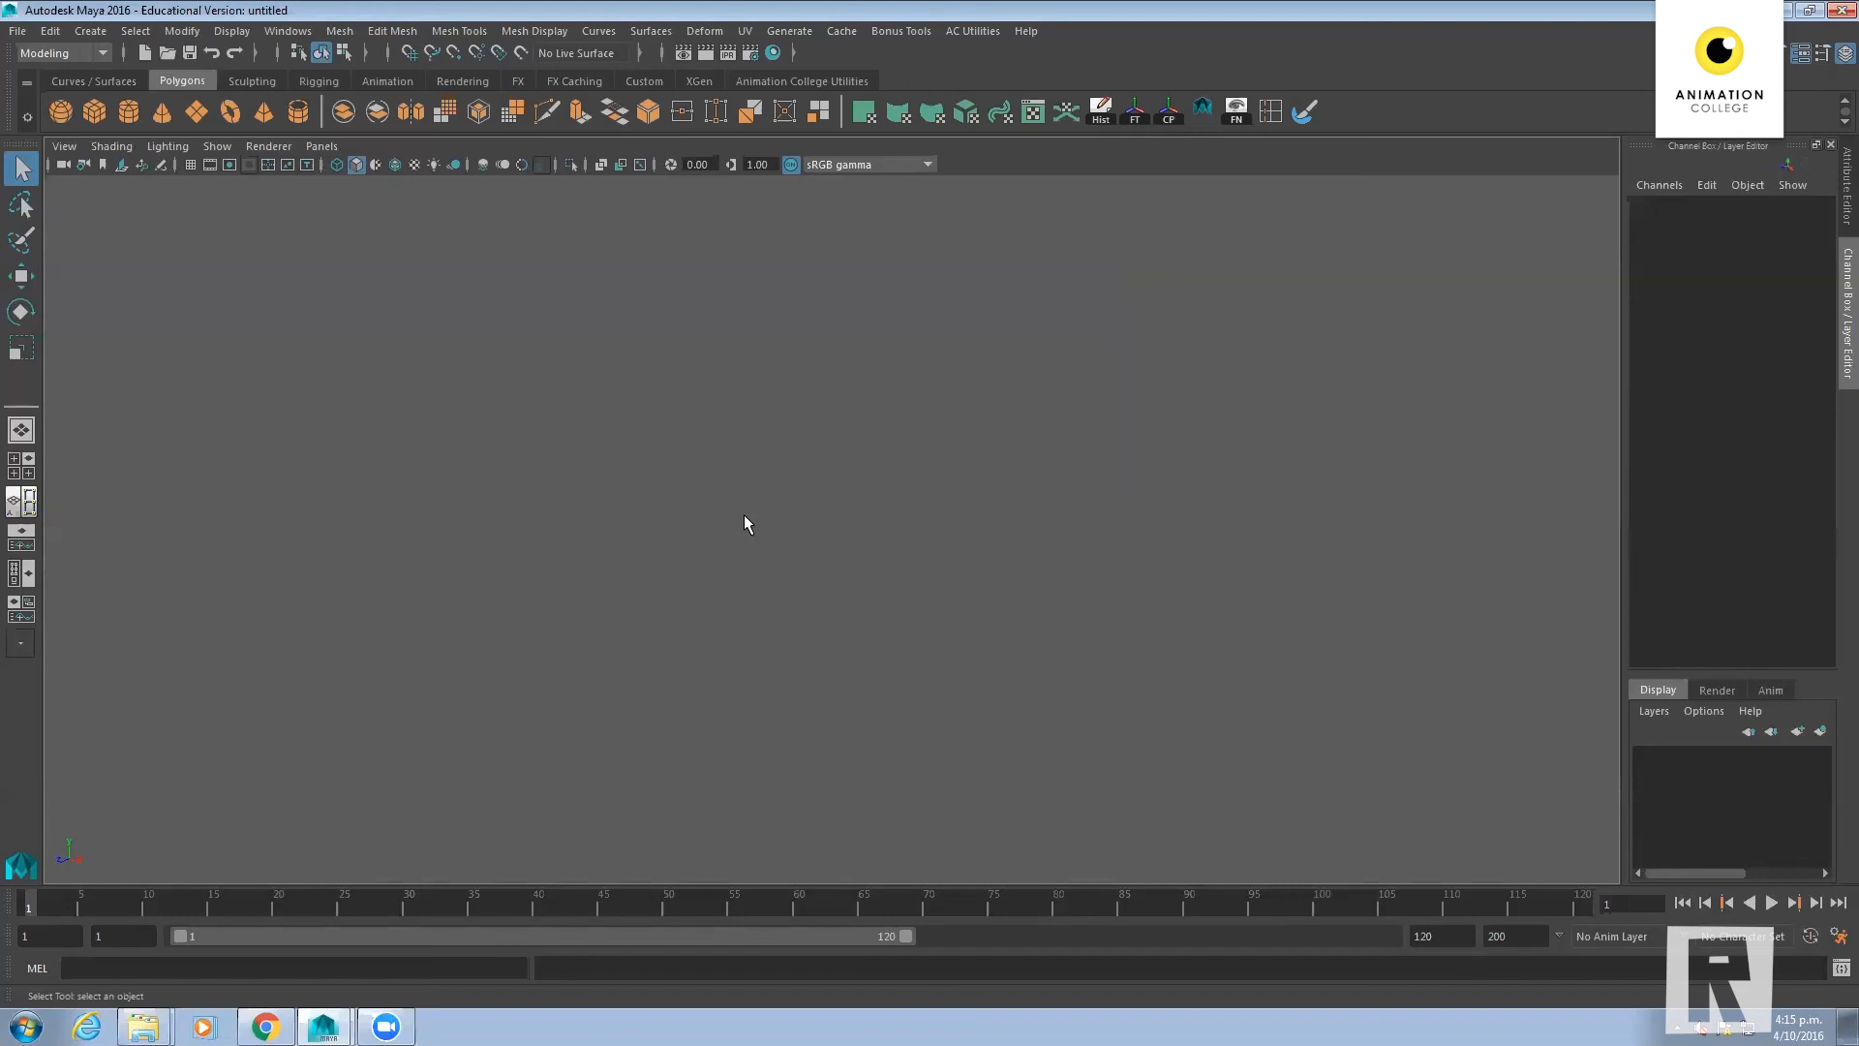
click(18, 32)
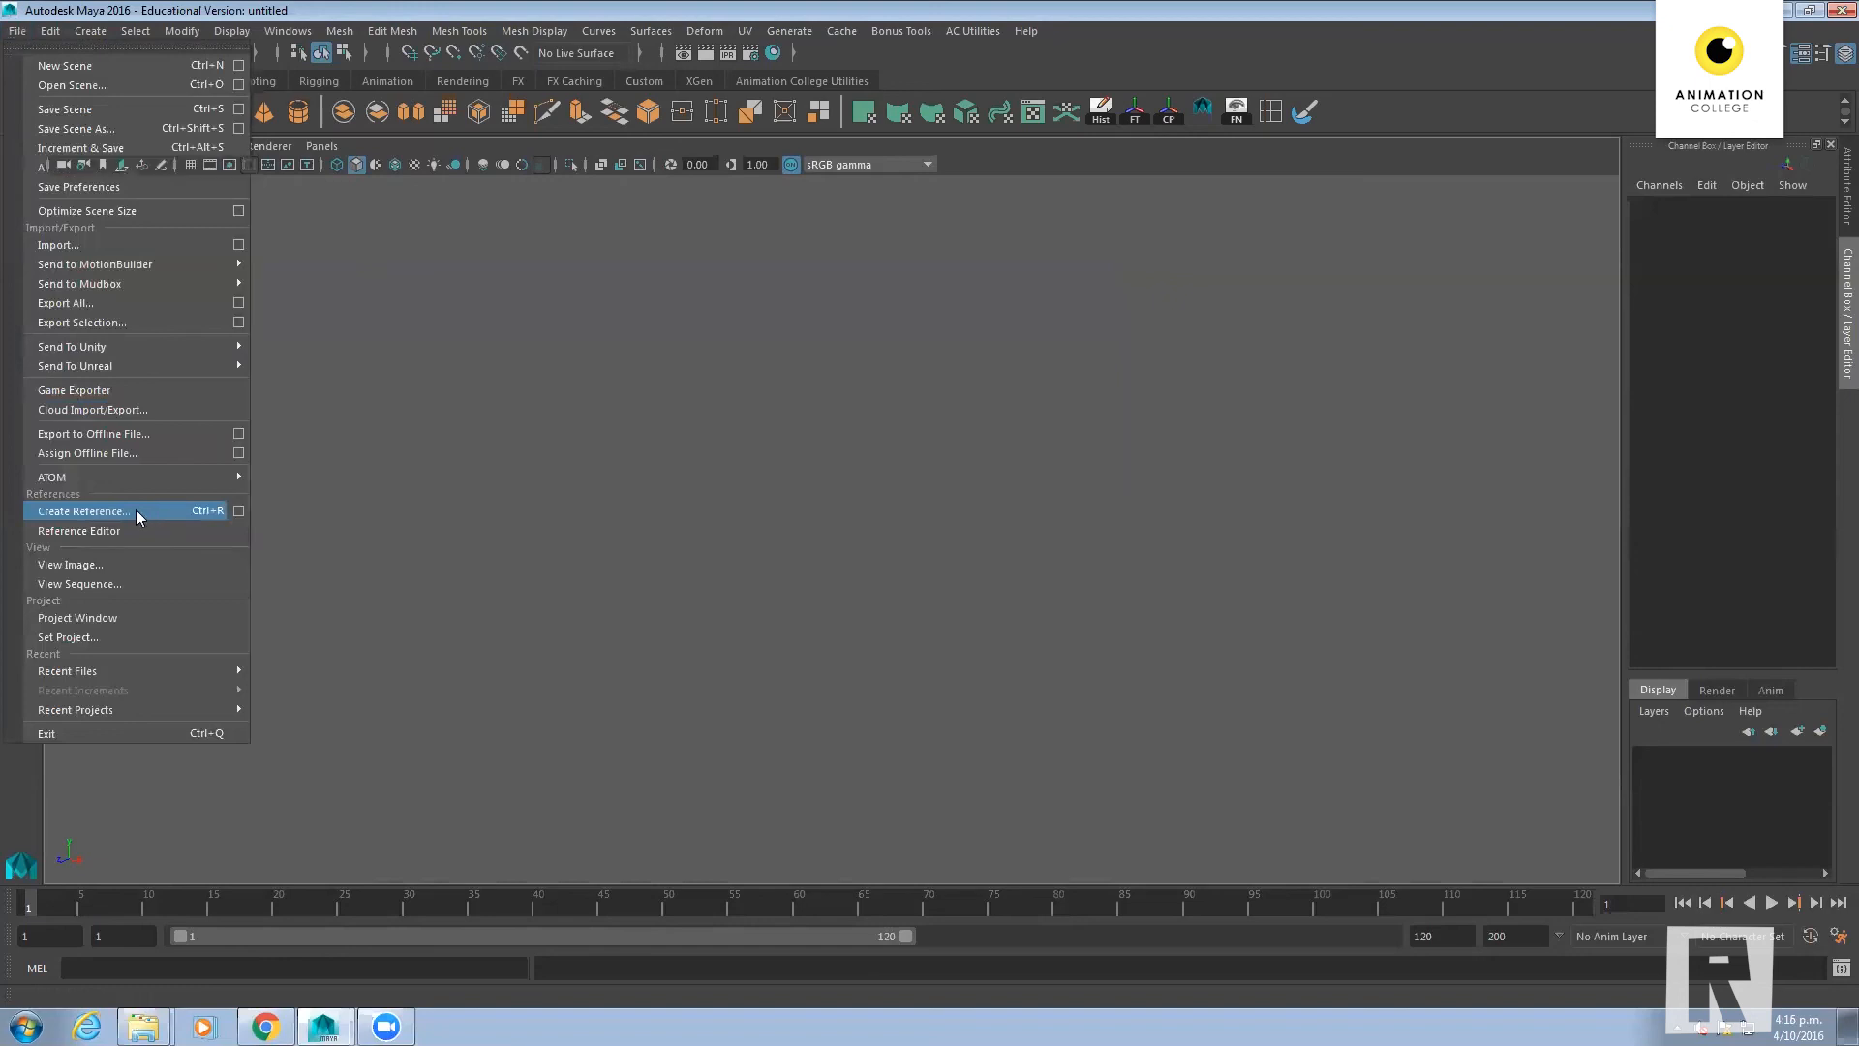
click(136, 509)
drag(634, 214, 702, 220)
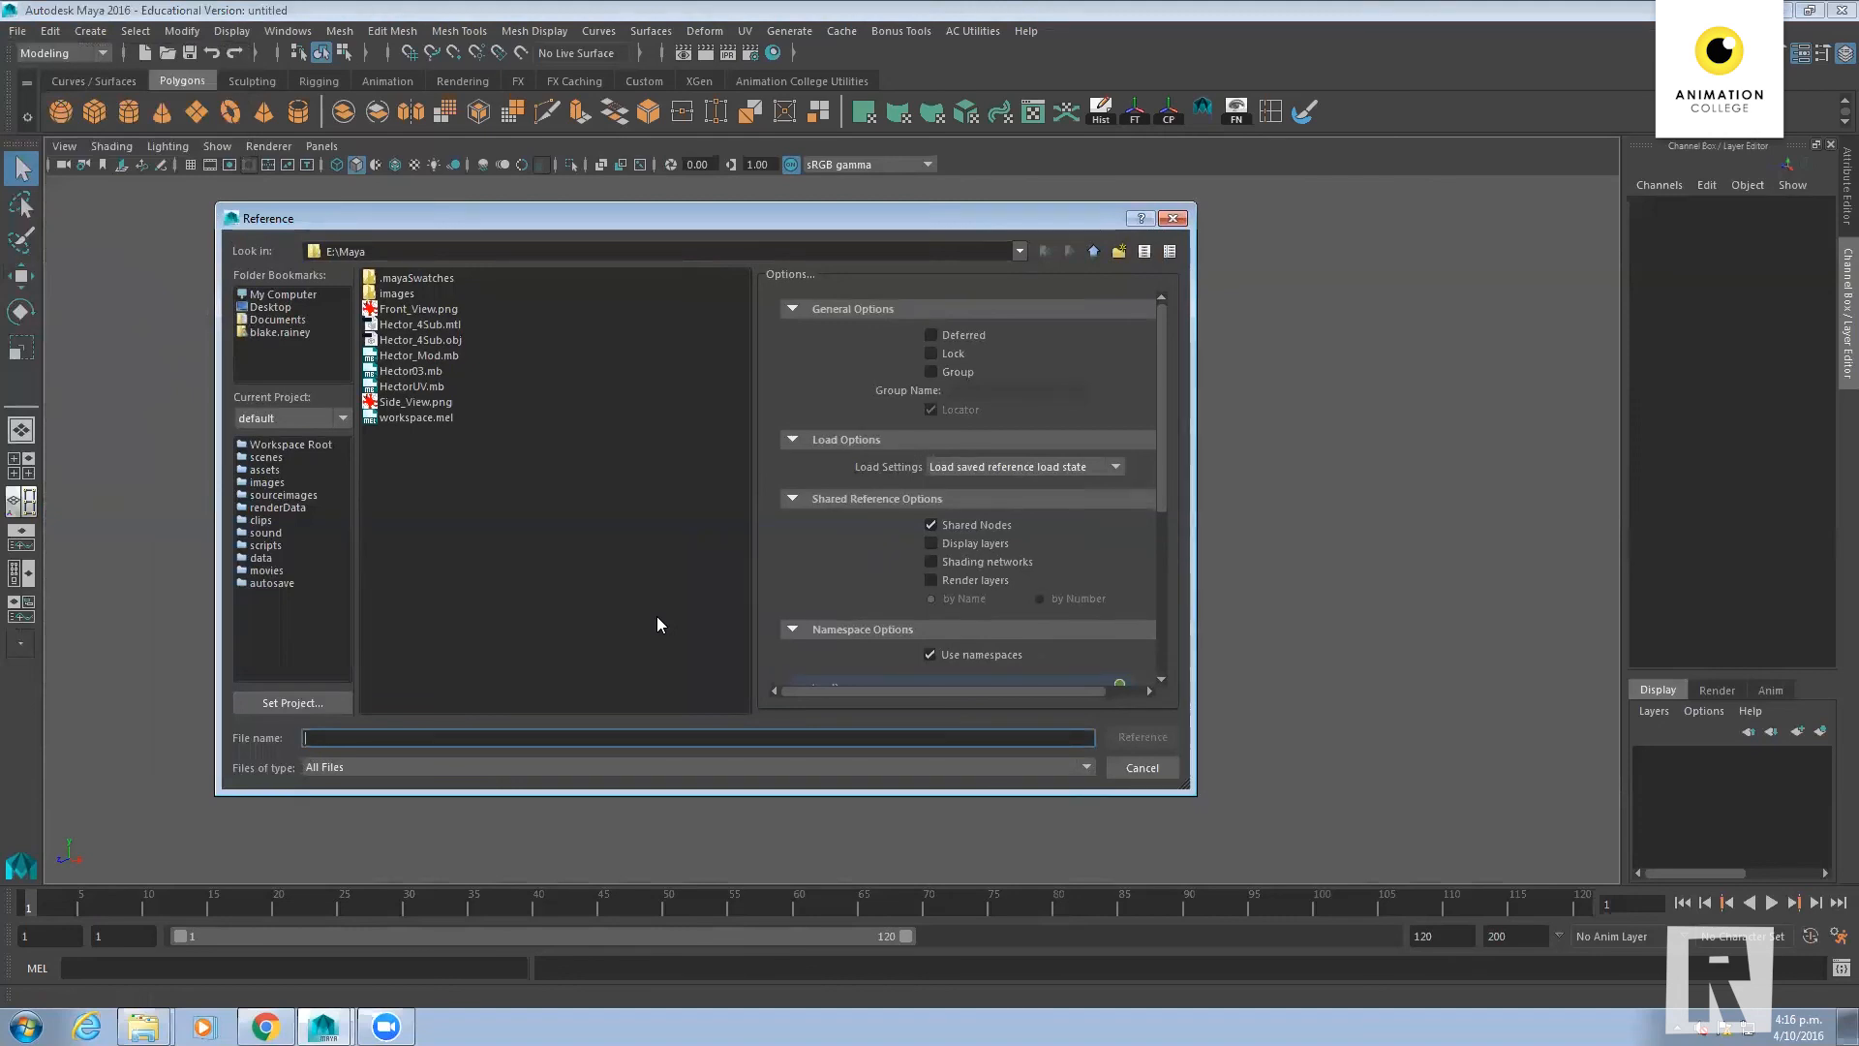
click(411, 355)
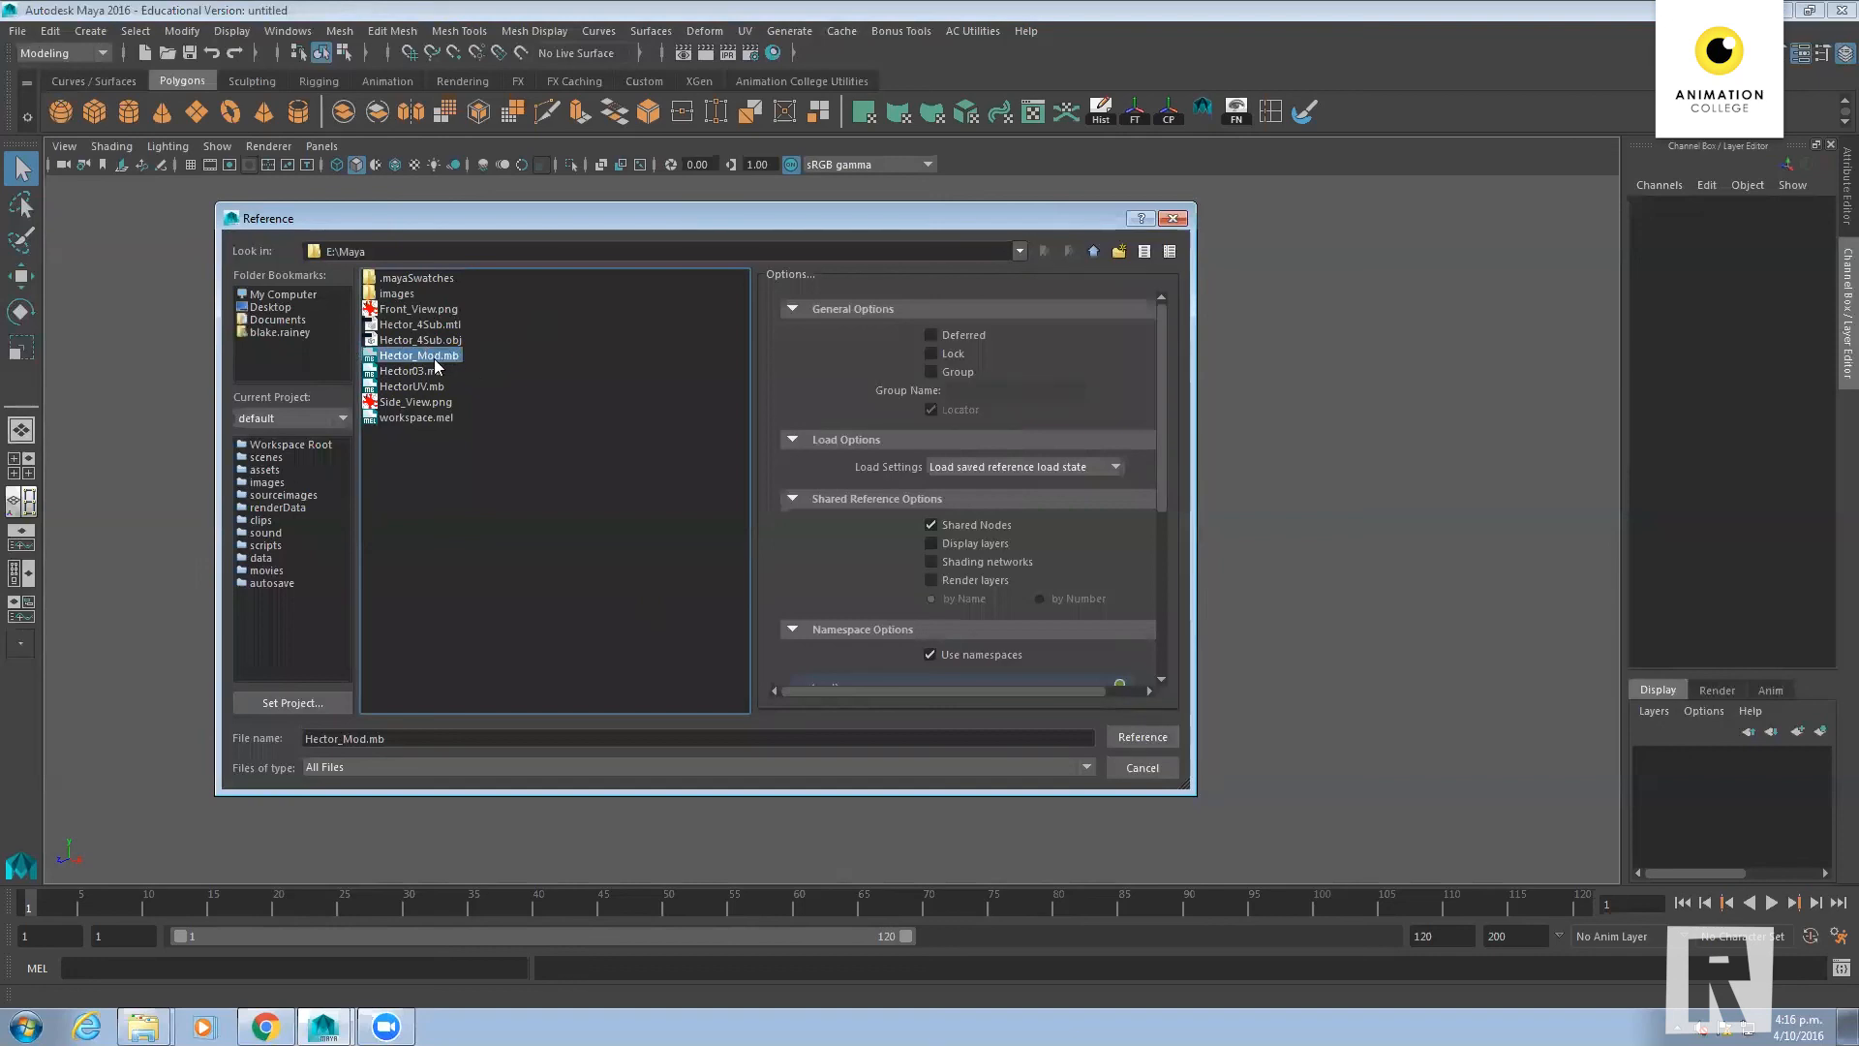
click(1152, 740)
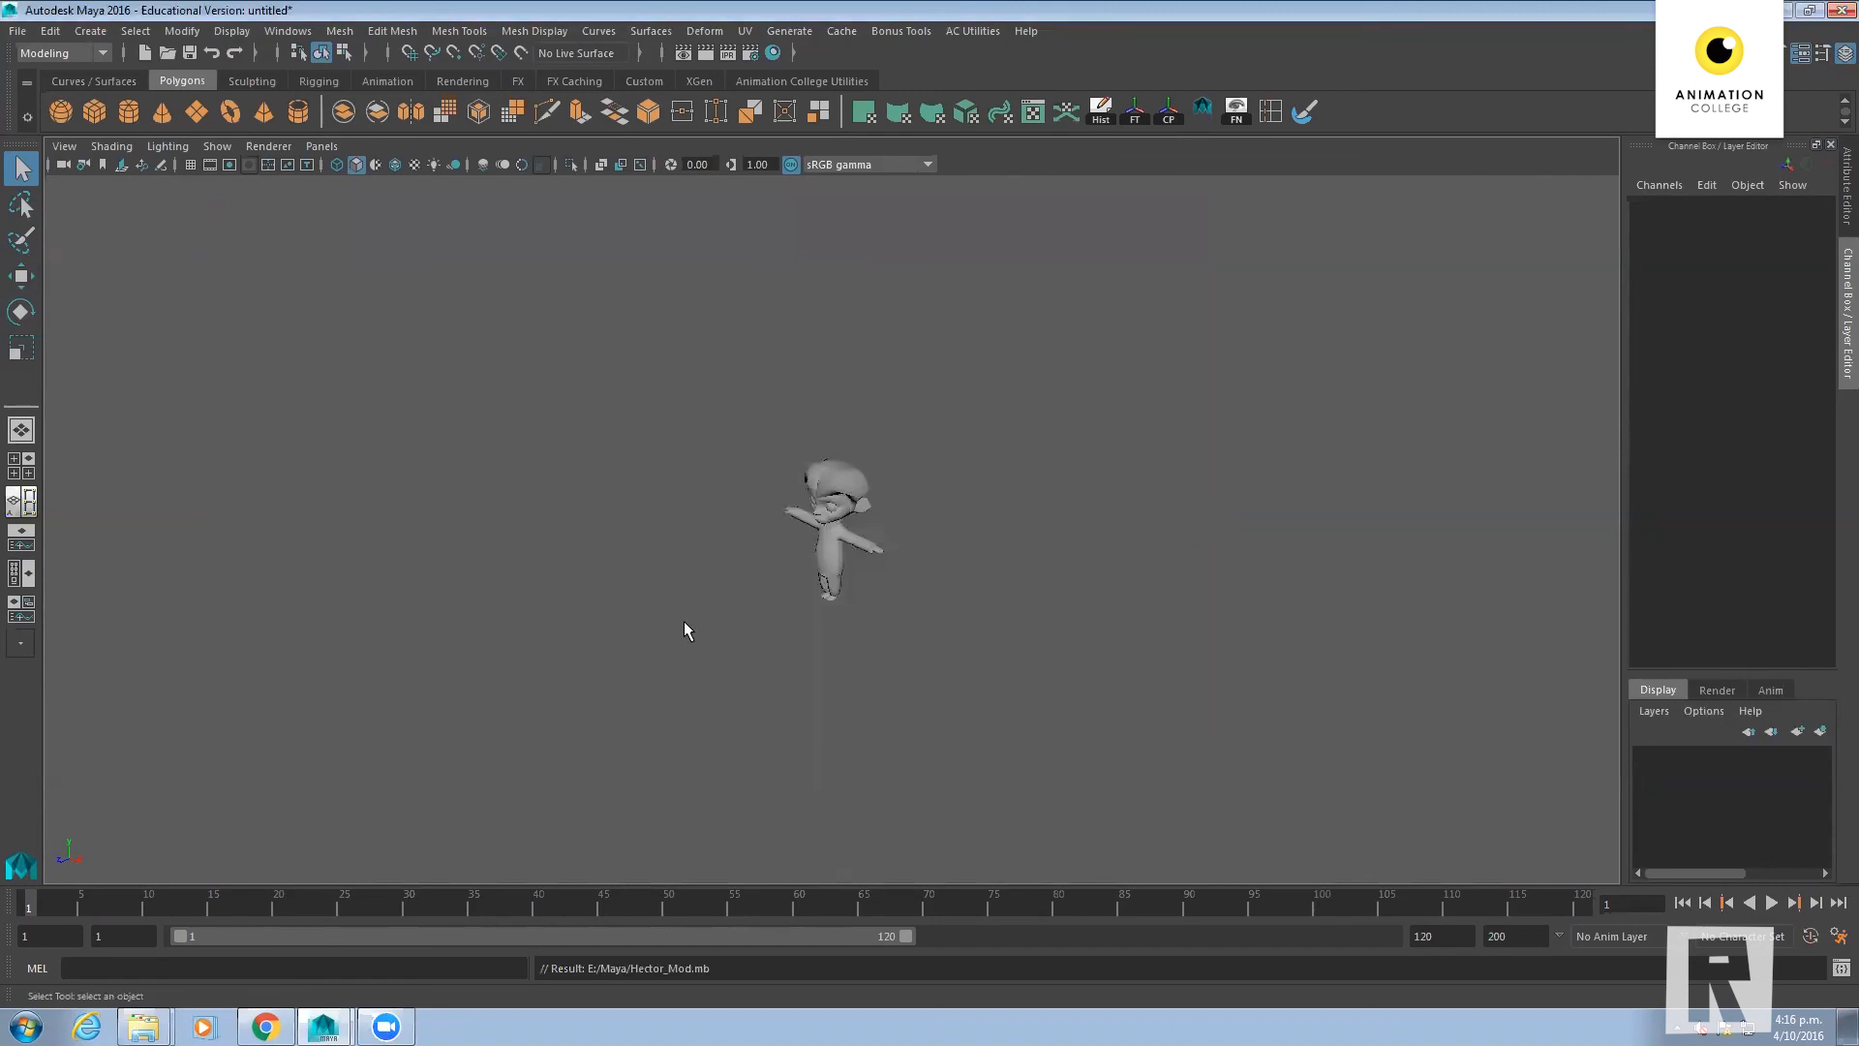
Show the grid and check where the referenced character's feet sit relative to the ground plane
scroll(916, 647, up, 8)
alt+drag(810, 697, 1007, 684)
alt+middle_drag(1008, 684, 969, 677)
alt+drag(969, 677, 883, 701)
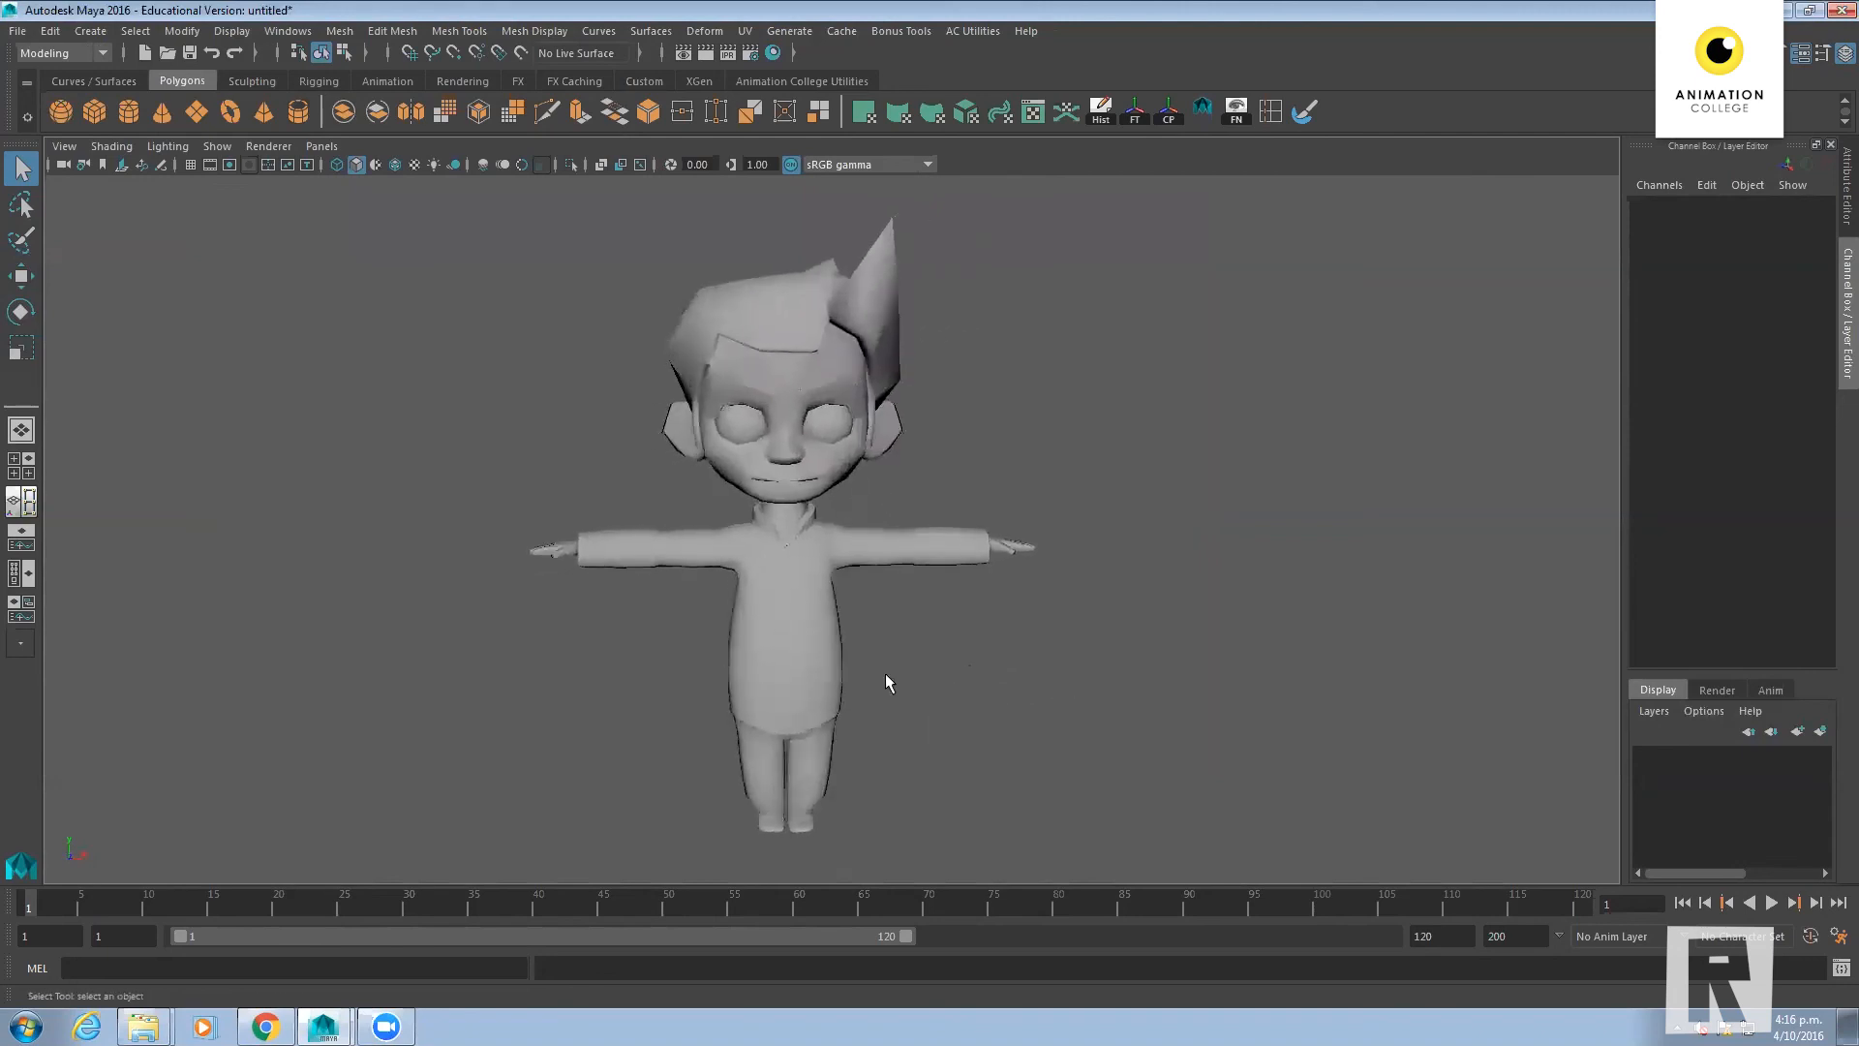
click(191, 165)
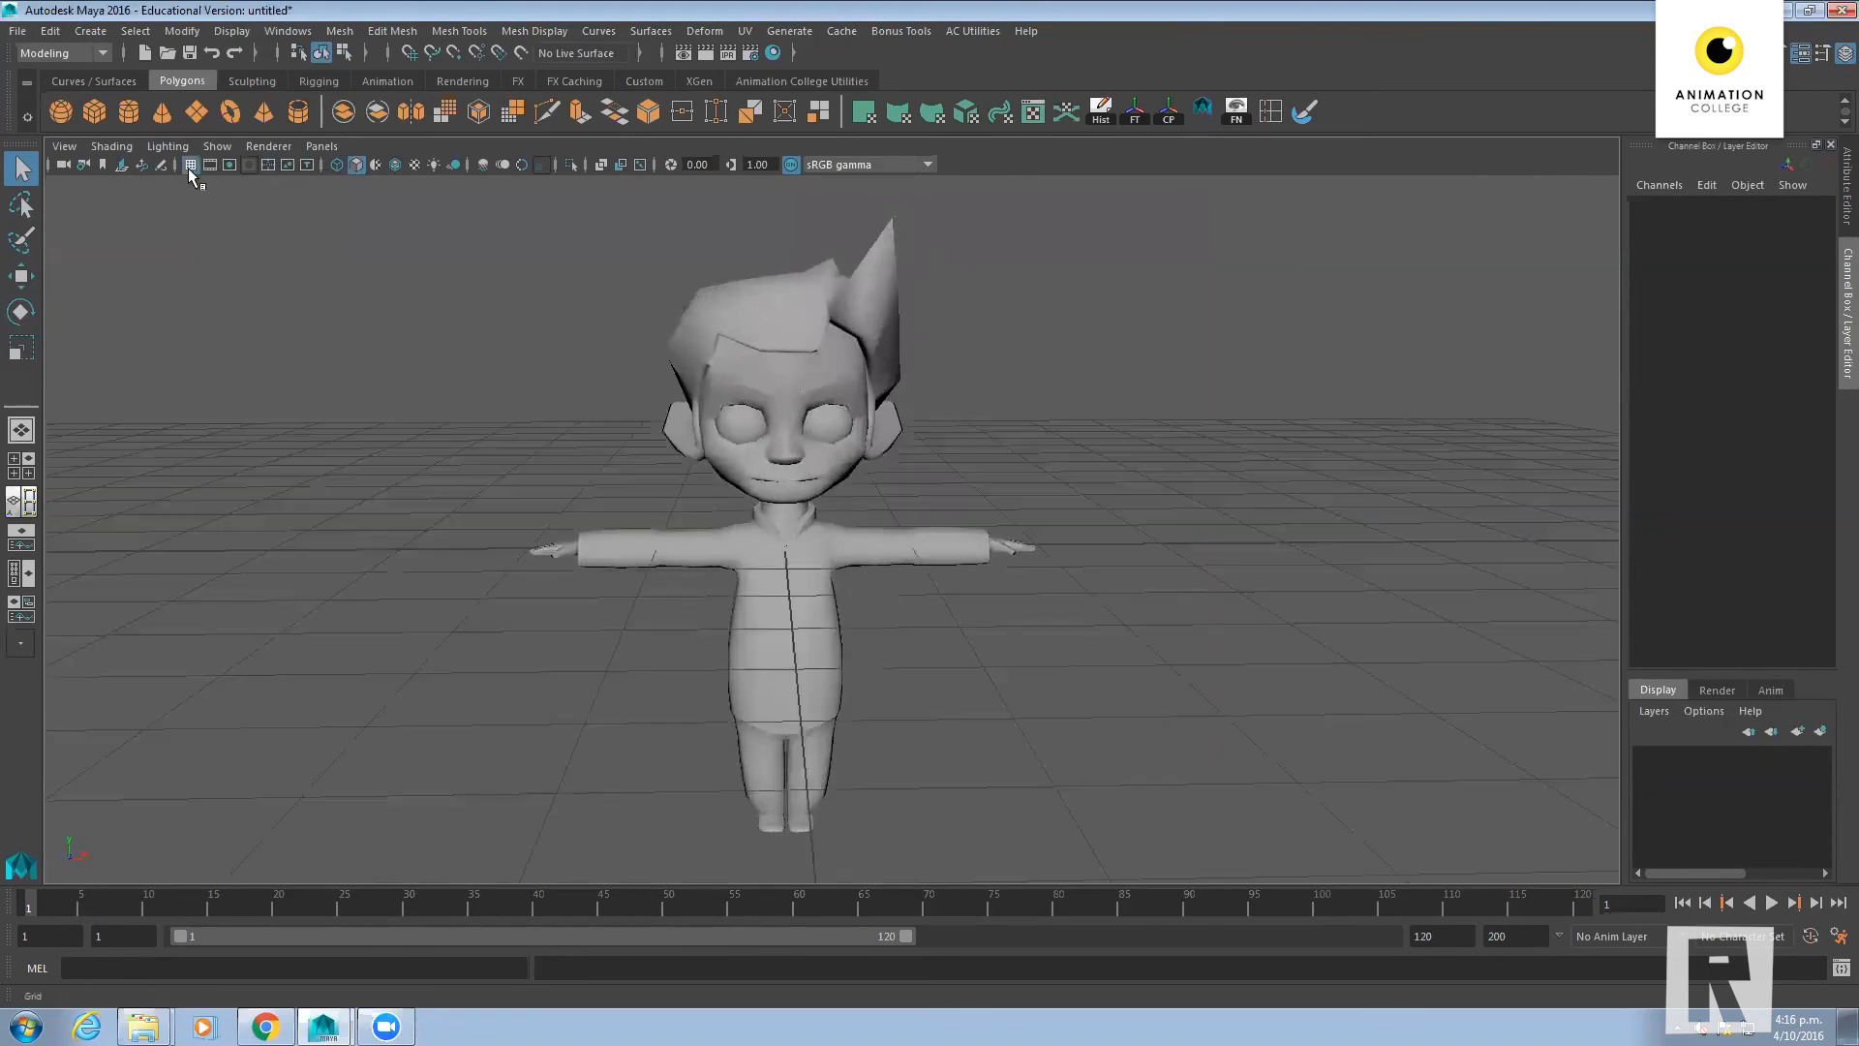
alt+drag(991, 677, 917, 751)
mouse_move(826, 788)
alt+mouse_down()
mouse_move(845, 770)
mouse_move(697, 542)
mouse_move(571, 276)
mouse_move(971, 728)
alt+mouse_up()
Try to raise the referenced character vertically so its feet stand on the grid, then deselect it
key(w)
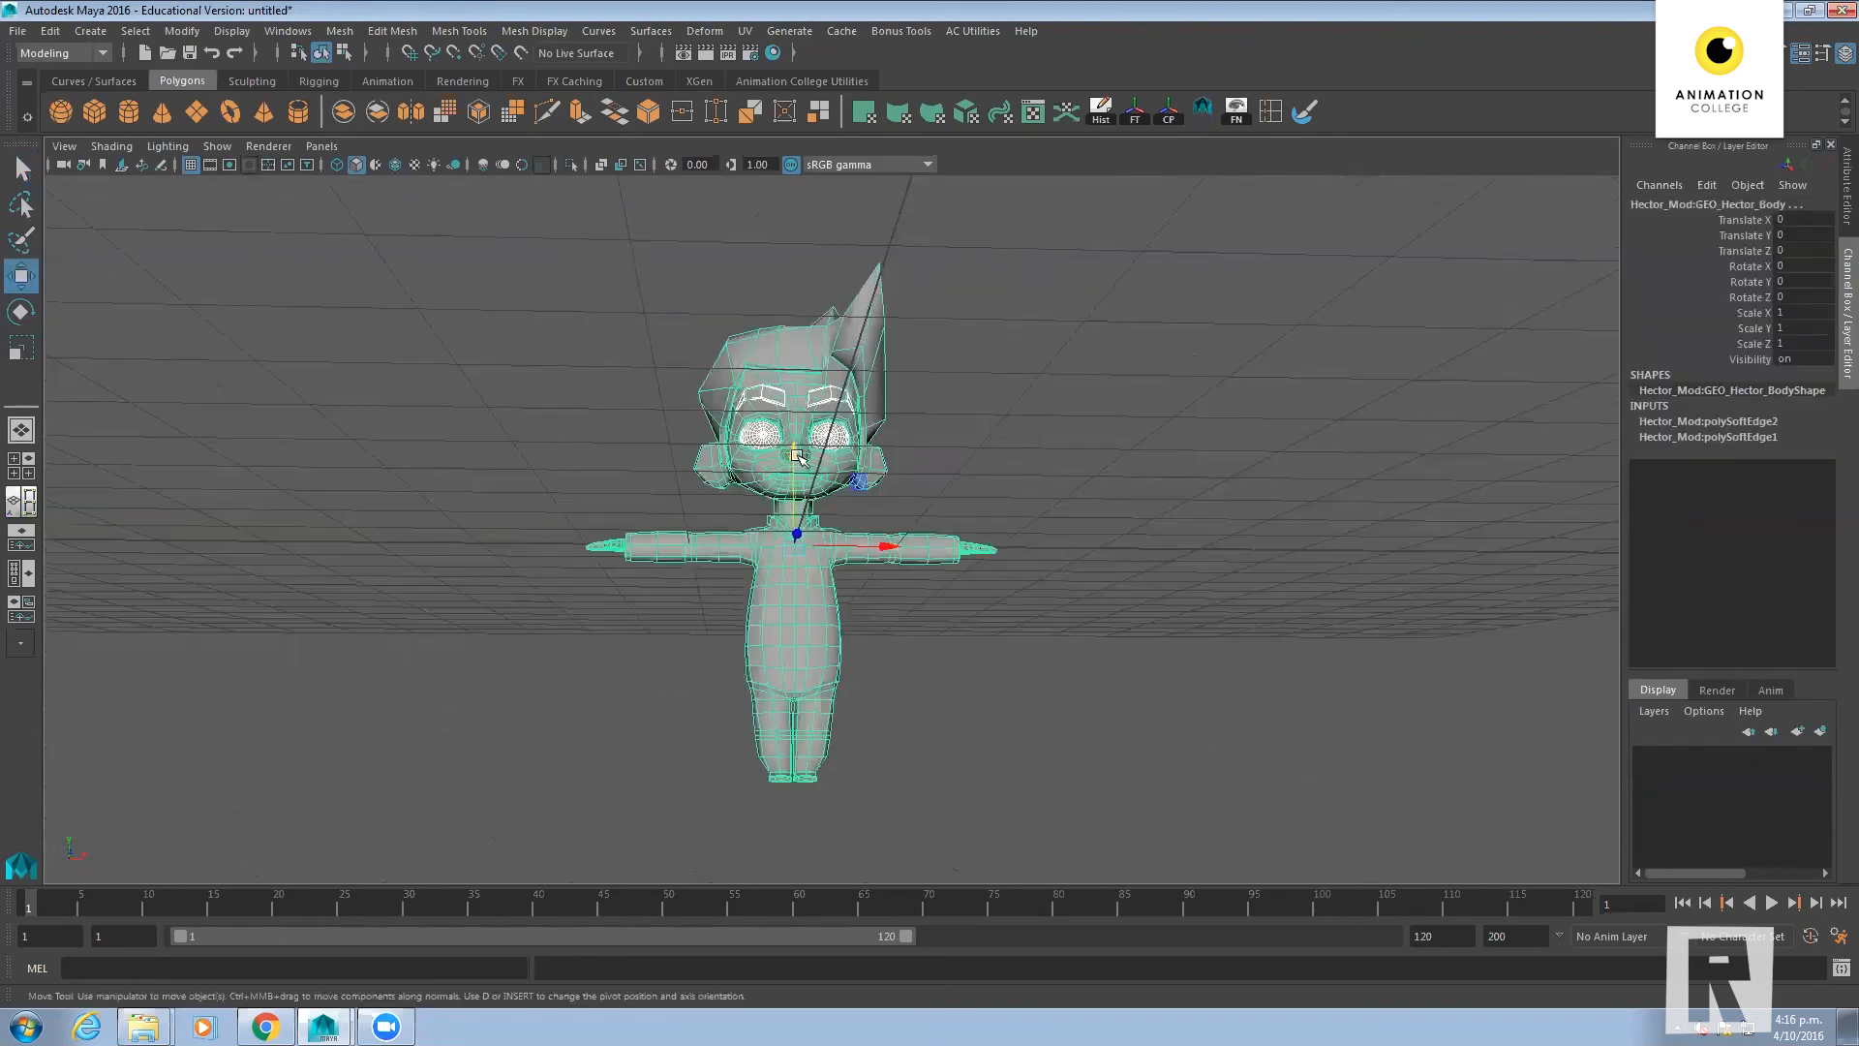
drag(809, 455, 811, 241)
alt+drag(1166, 577, 1174, 608)
click(1075, 557)
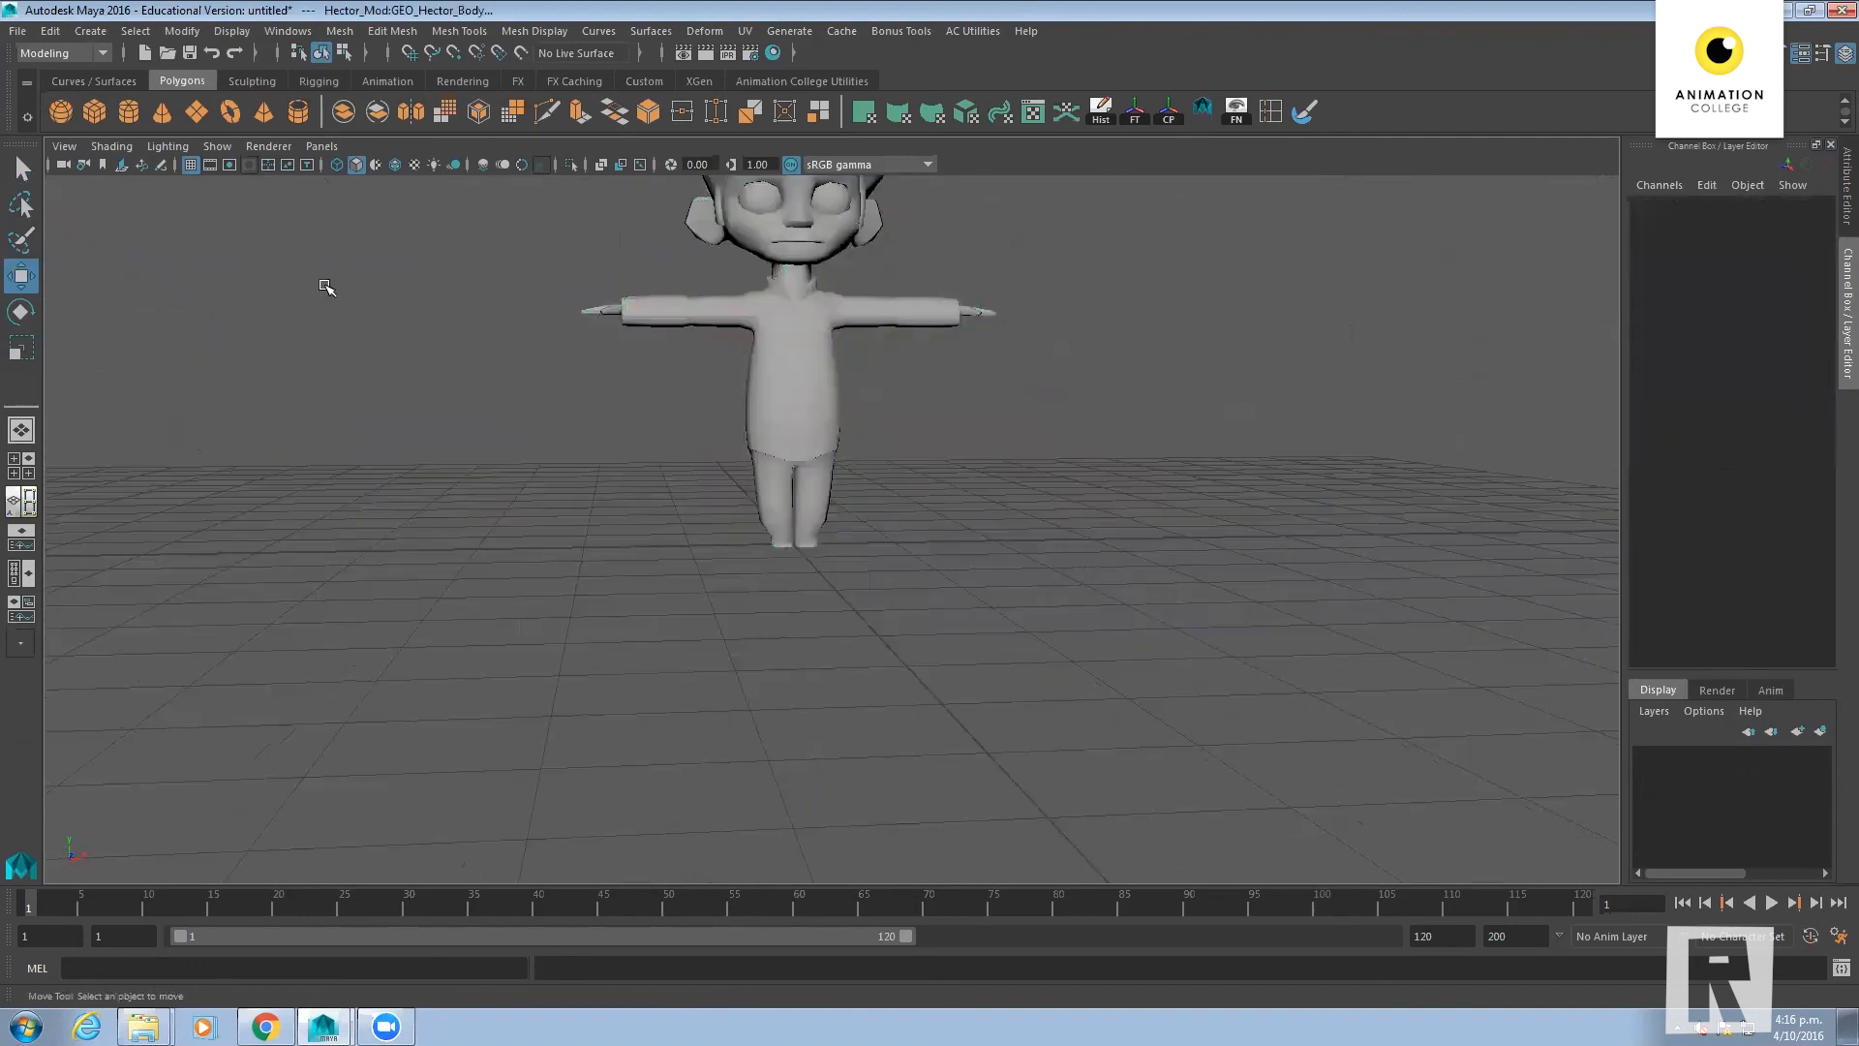
Open Hector_Mod.mb, discarding the unsaved untitled scene
click(20, 23)
click(65, 81)
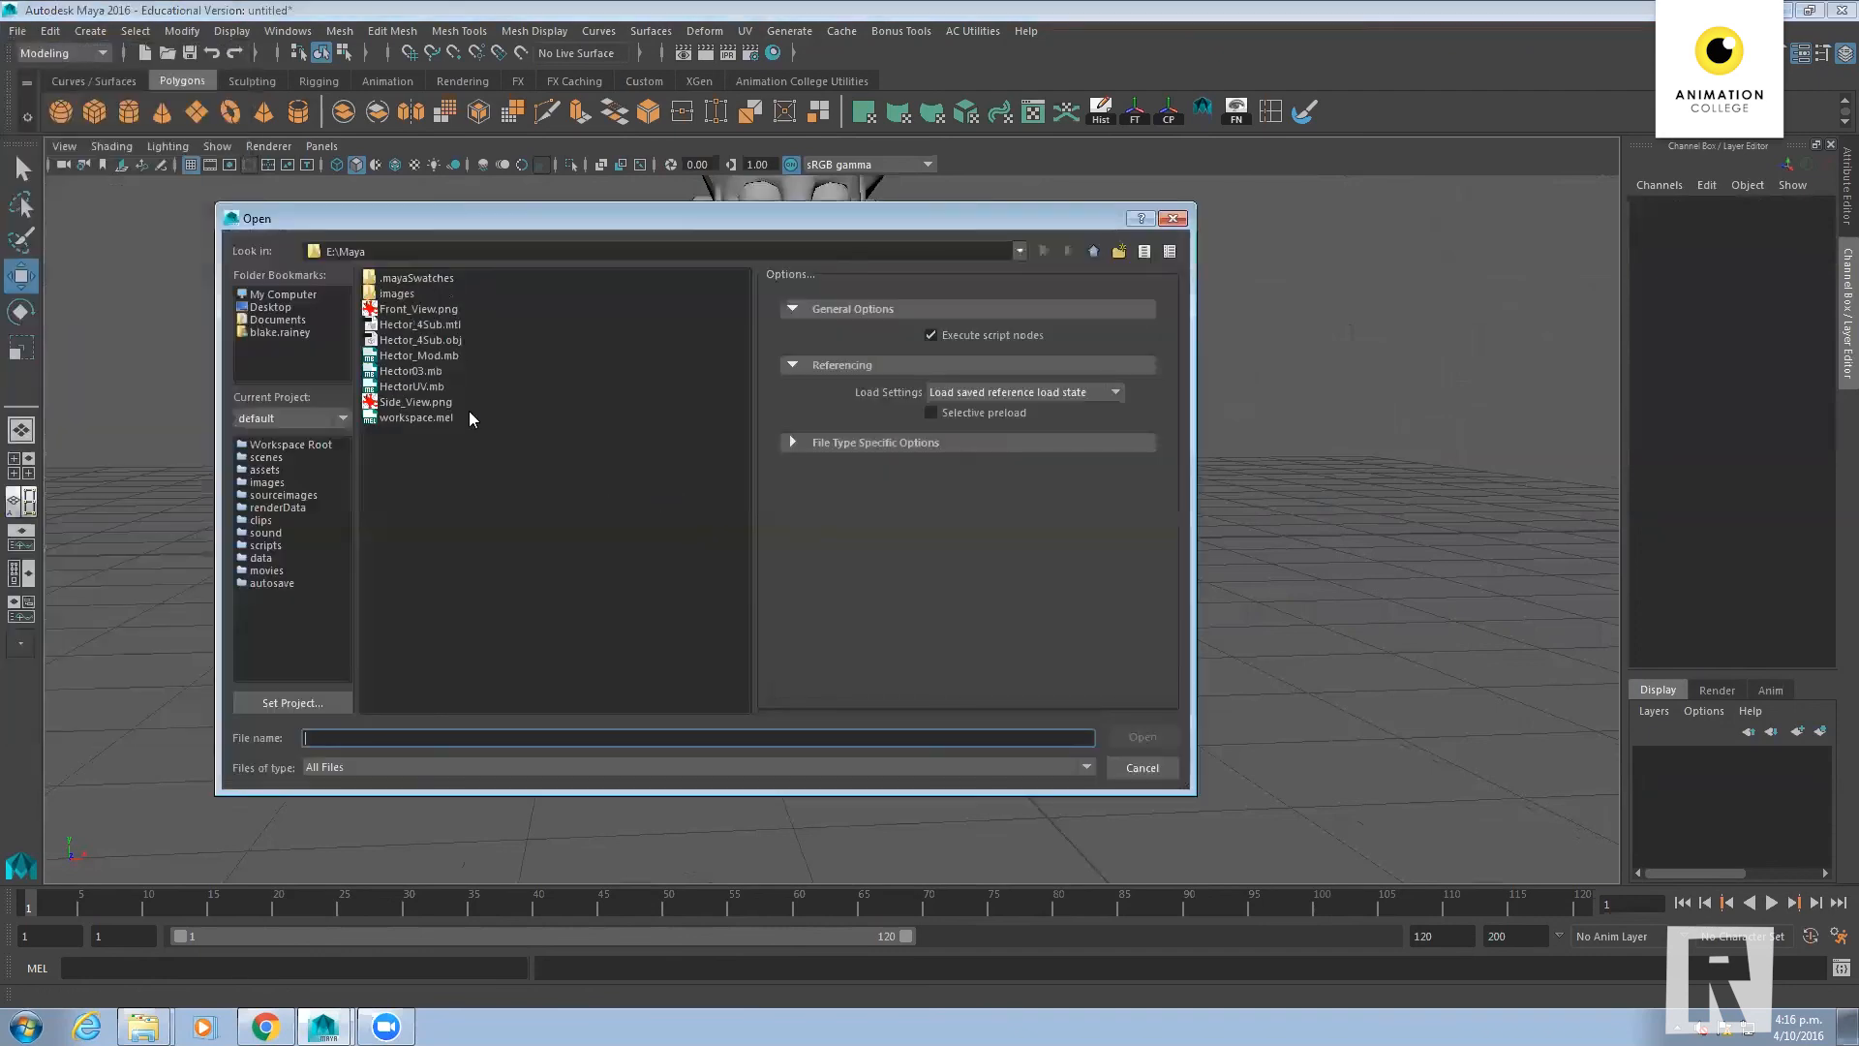
double_click(424, 355)
click(924, 519)
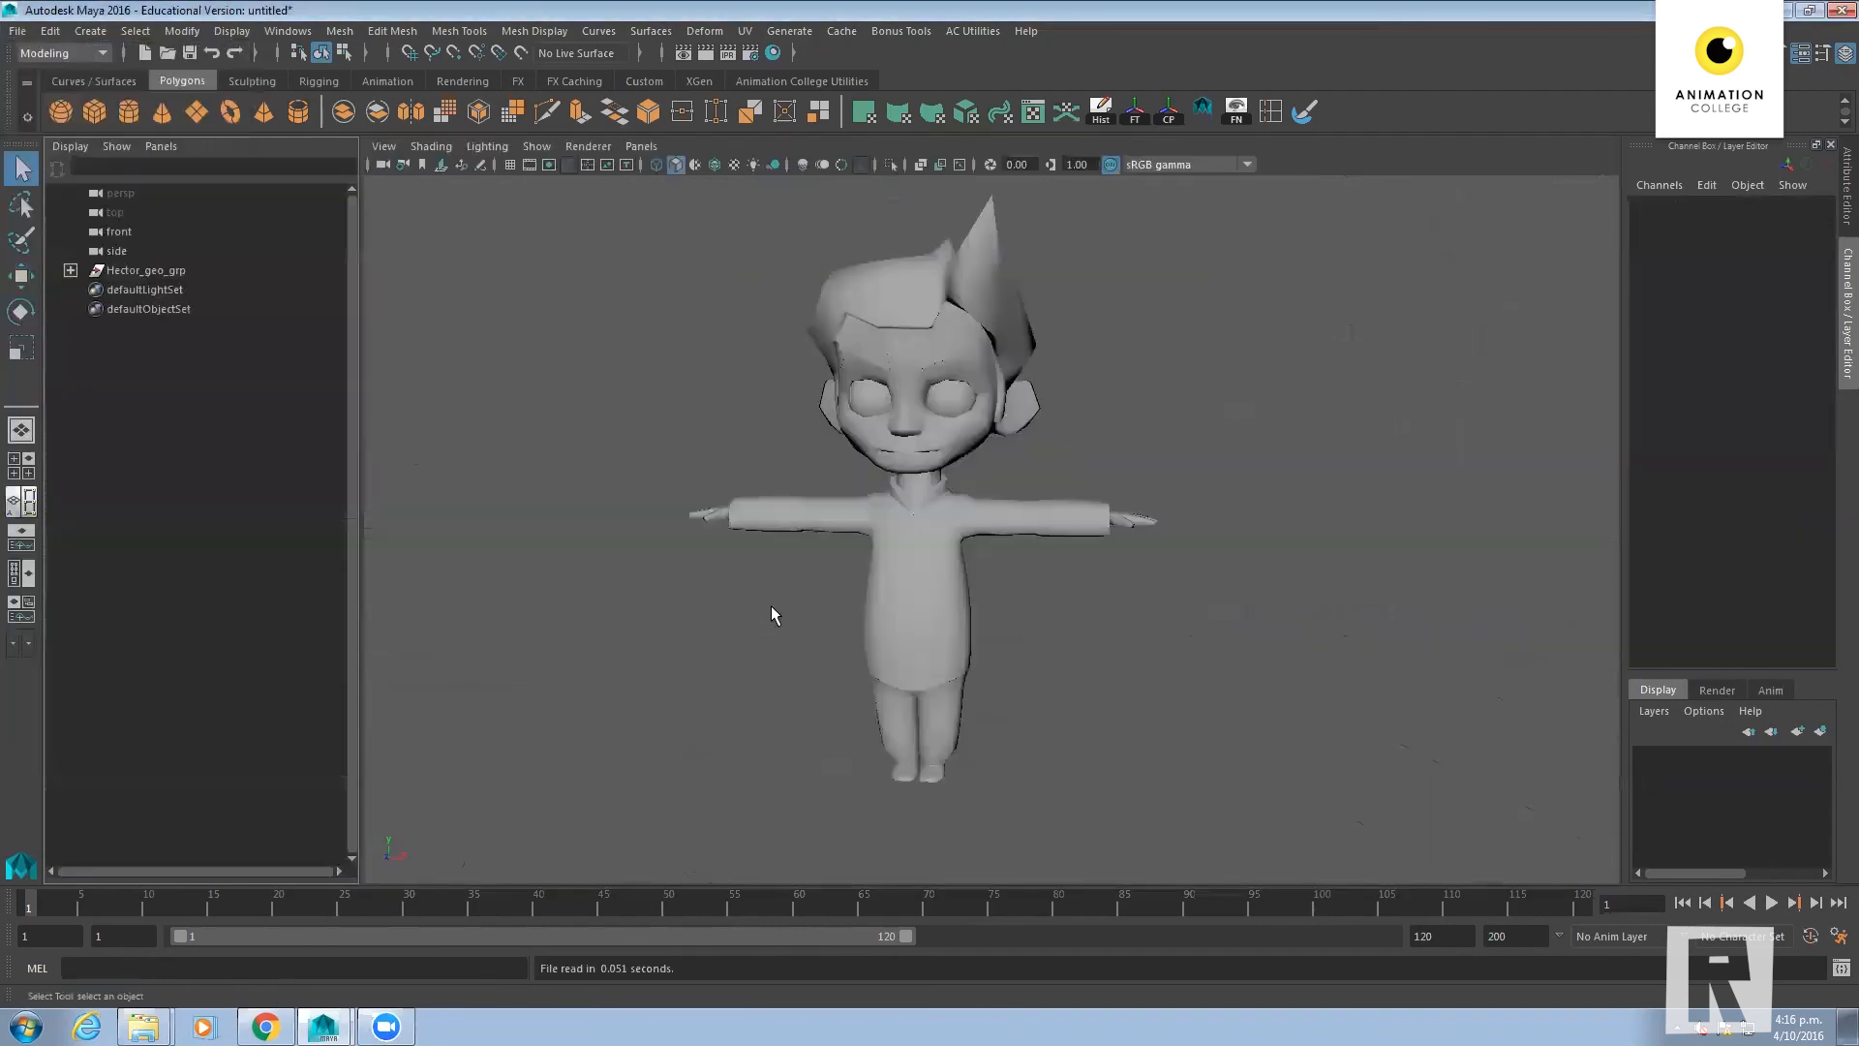
Turn on the grid and raise Hector_geo_grp to about 2.17 in Translate Y
click(136, 272)
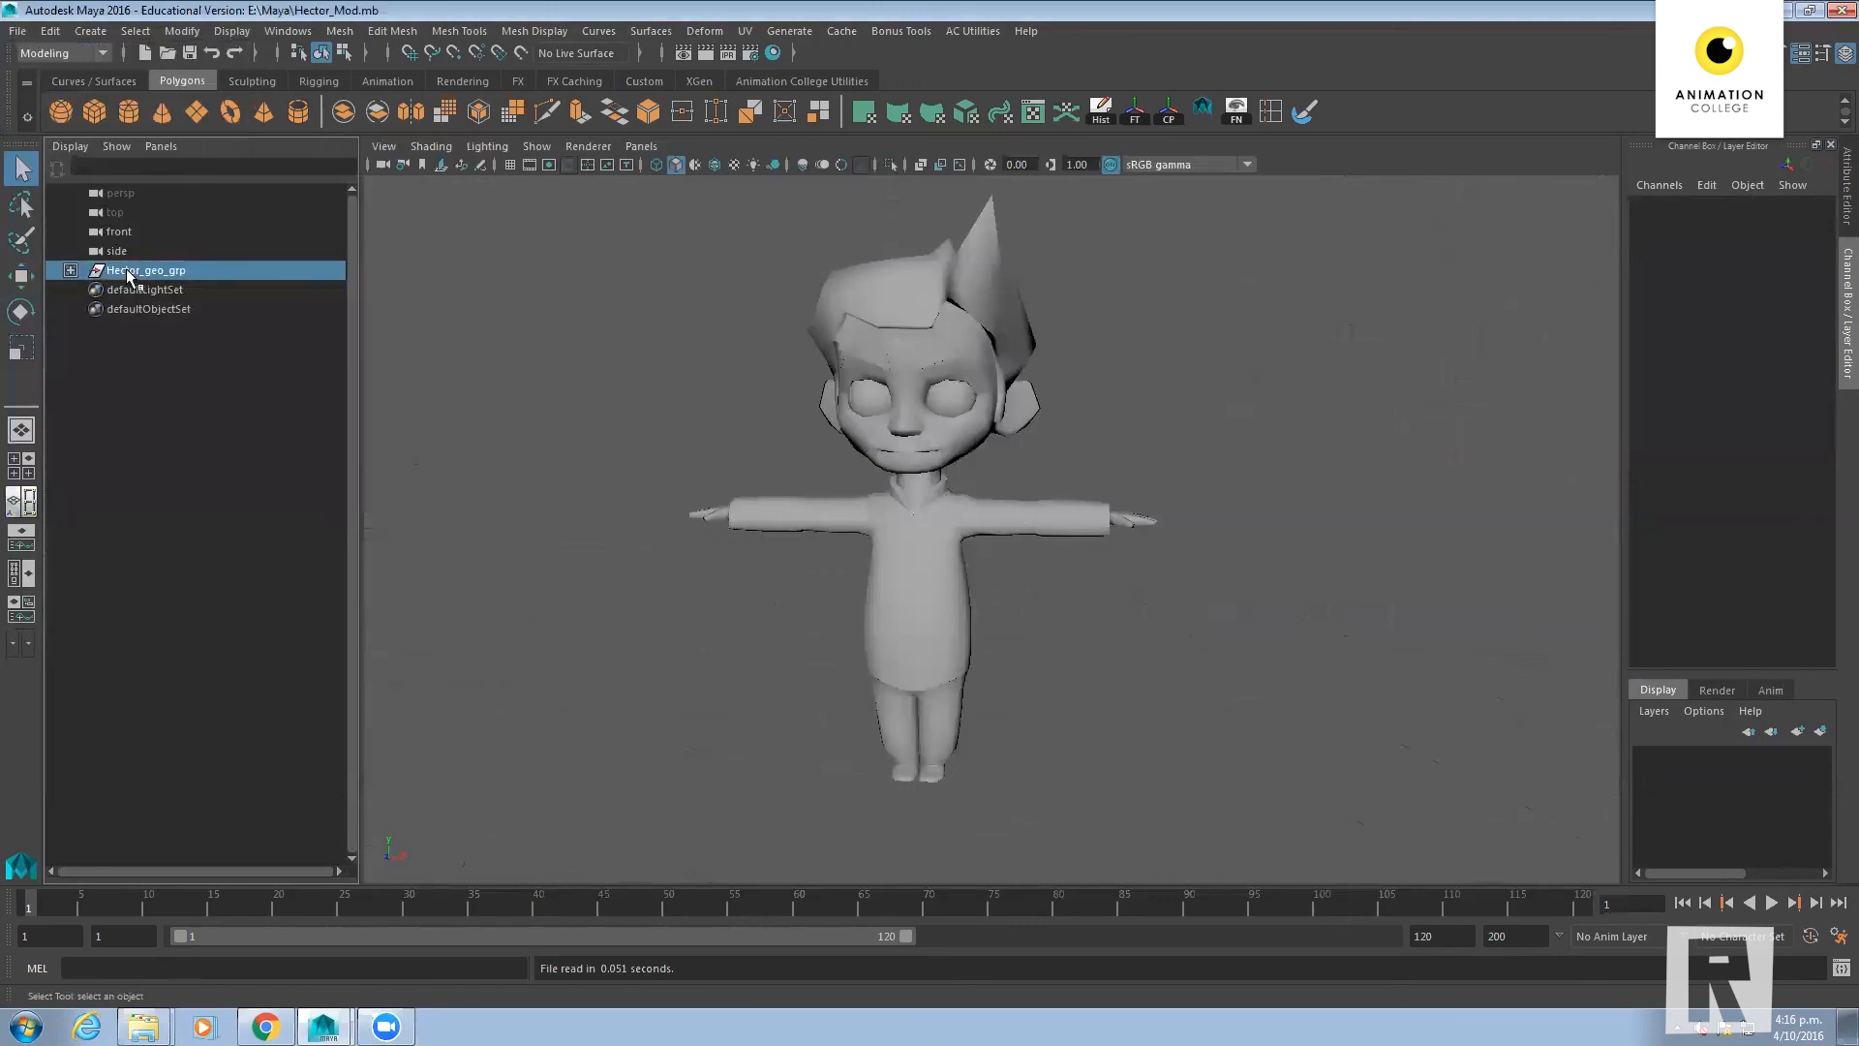
key(w)
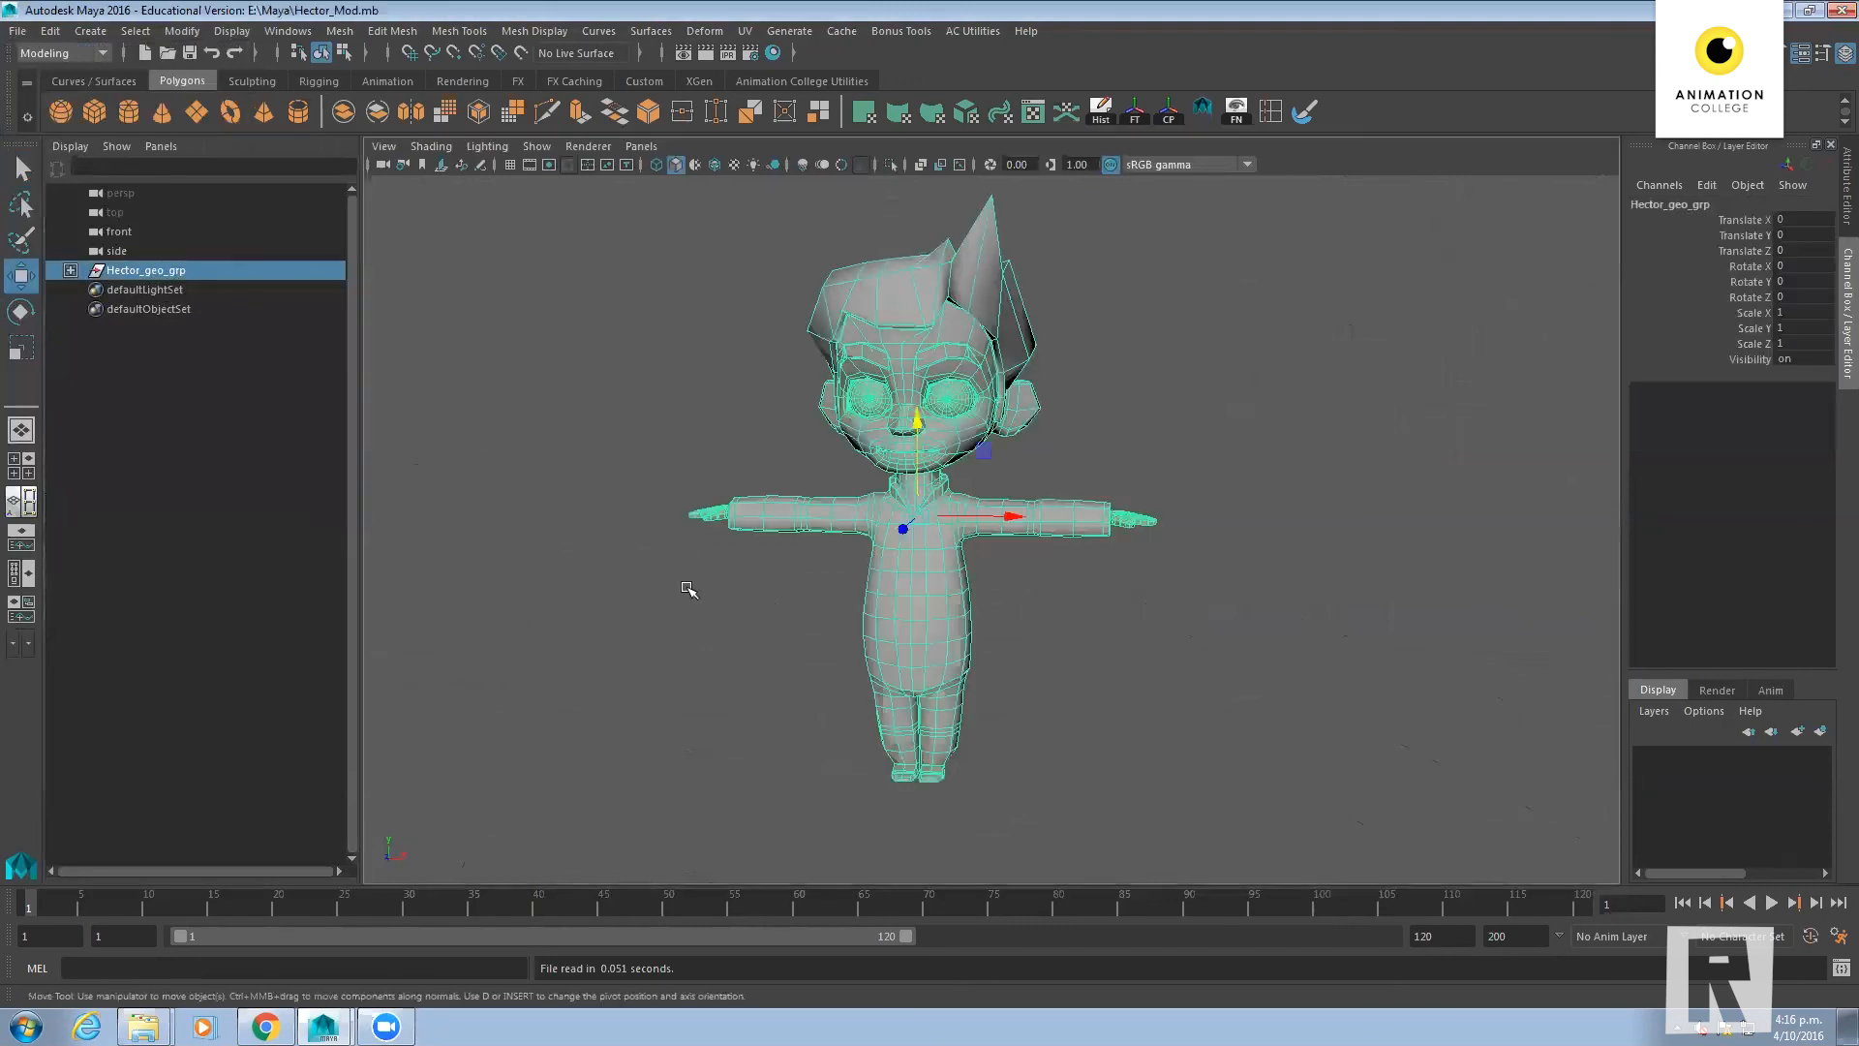
click(513, 165)
drag(914, 426, 908, 155)
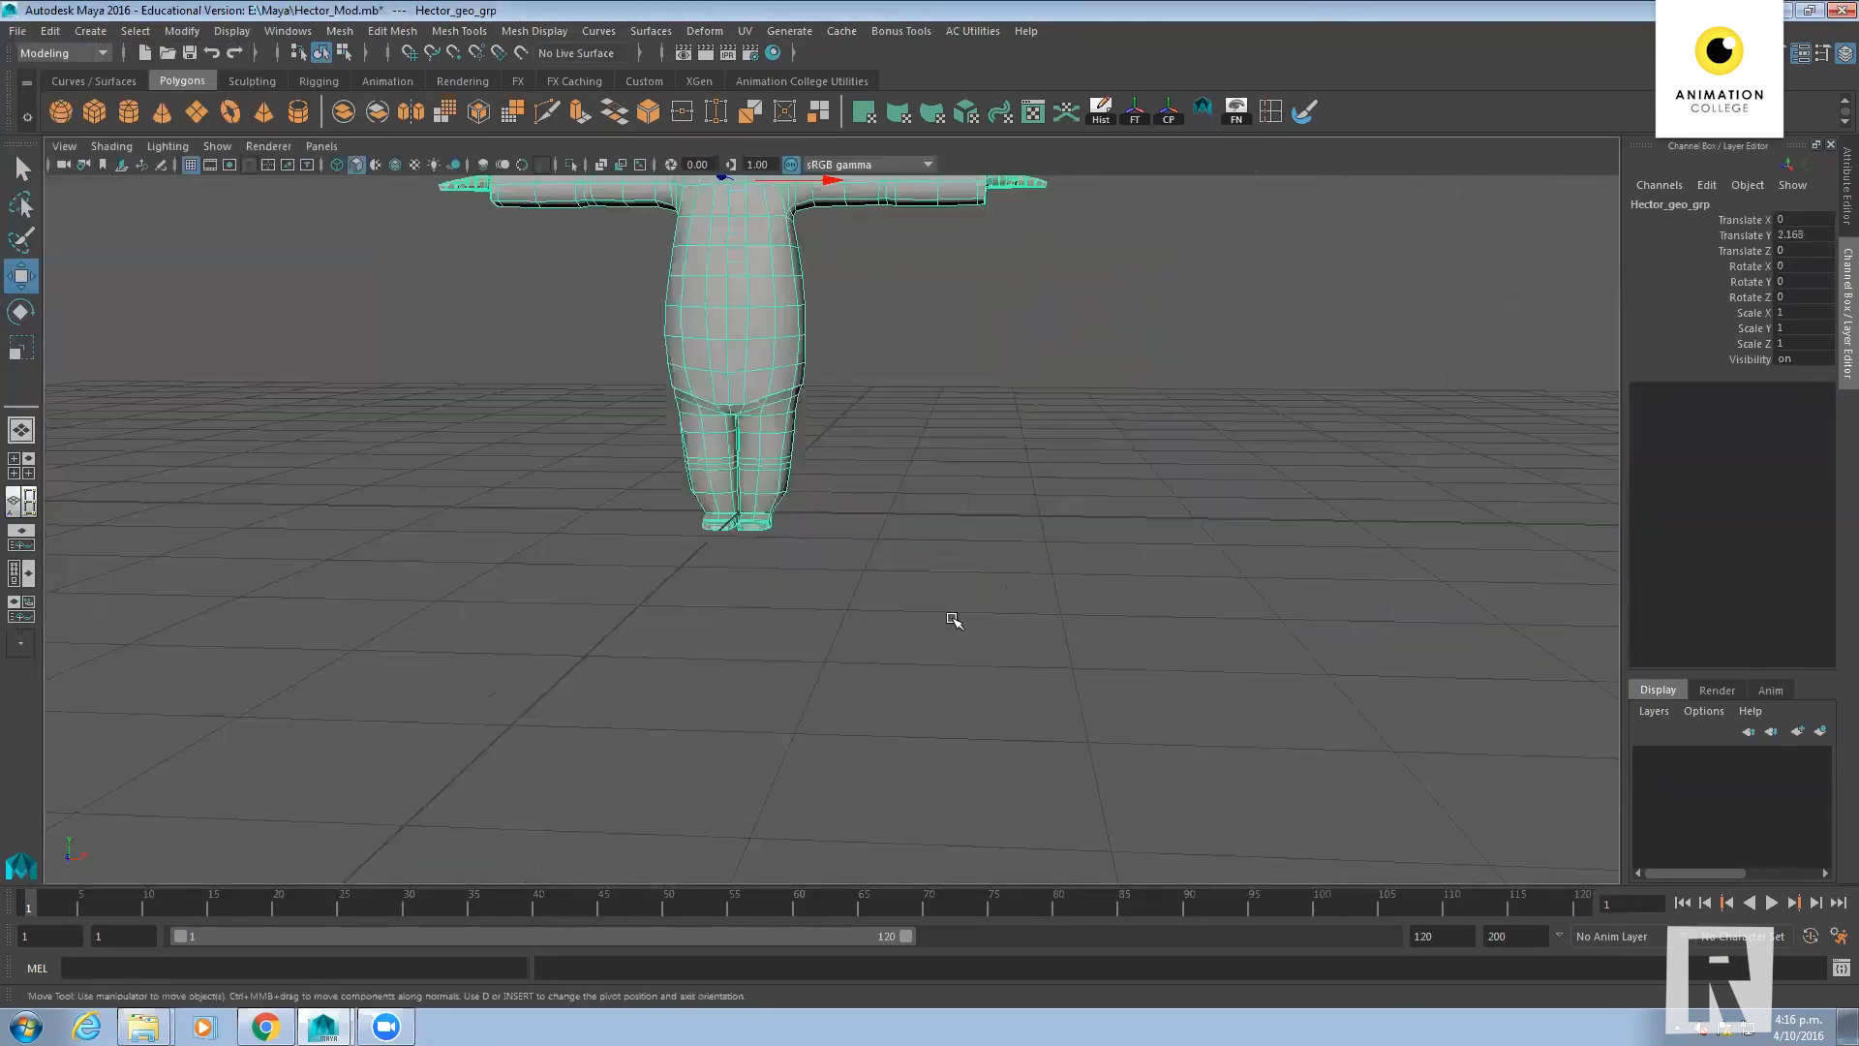
Fine-tune the height of Hector_geo_grp in the front view to about 2.24, resting the feet on the ground line
click(22, 465)
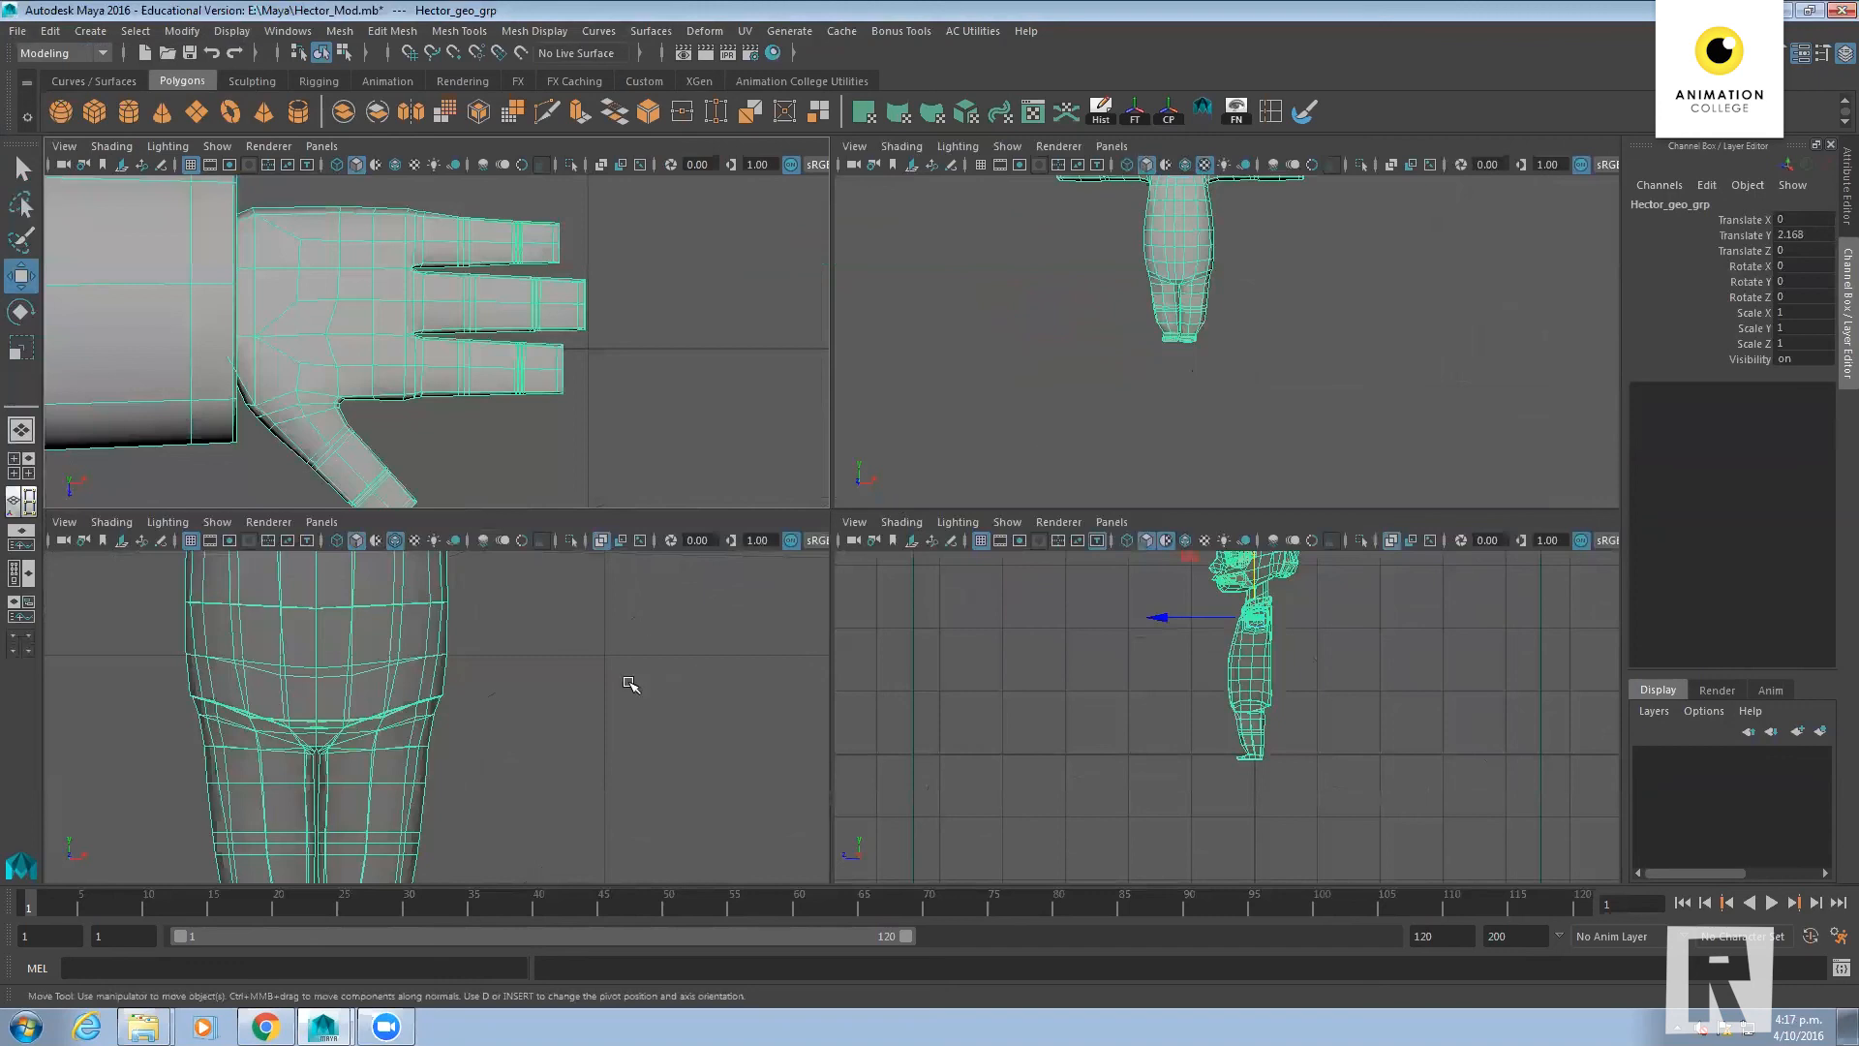
scroll(580, 703, down, 8)
drag(407, 575, 410, 565)
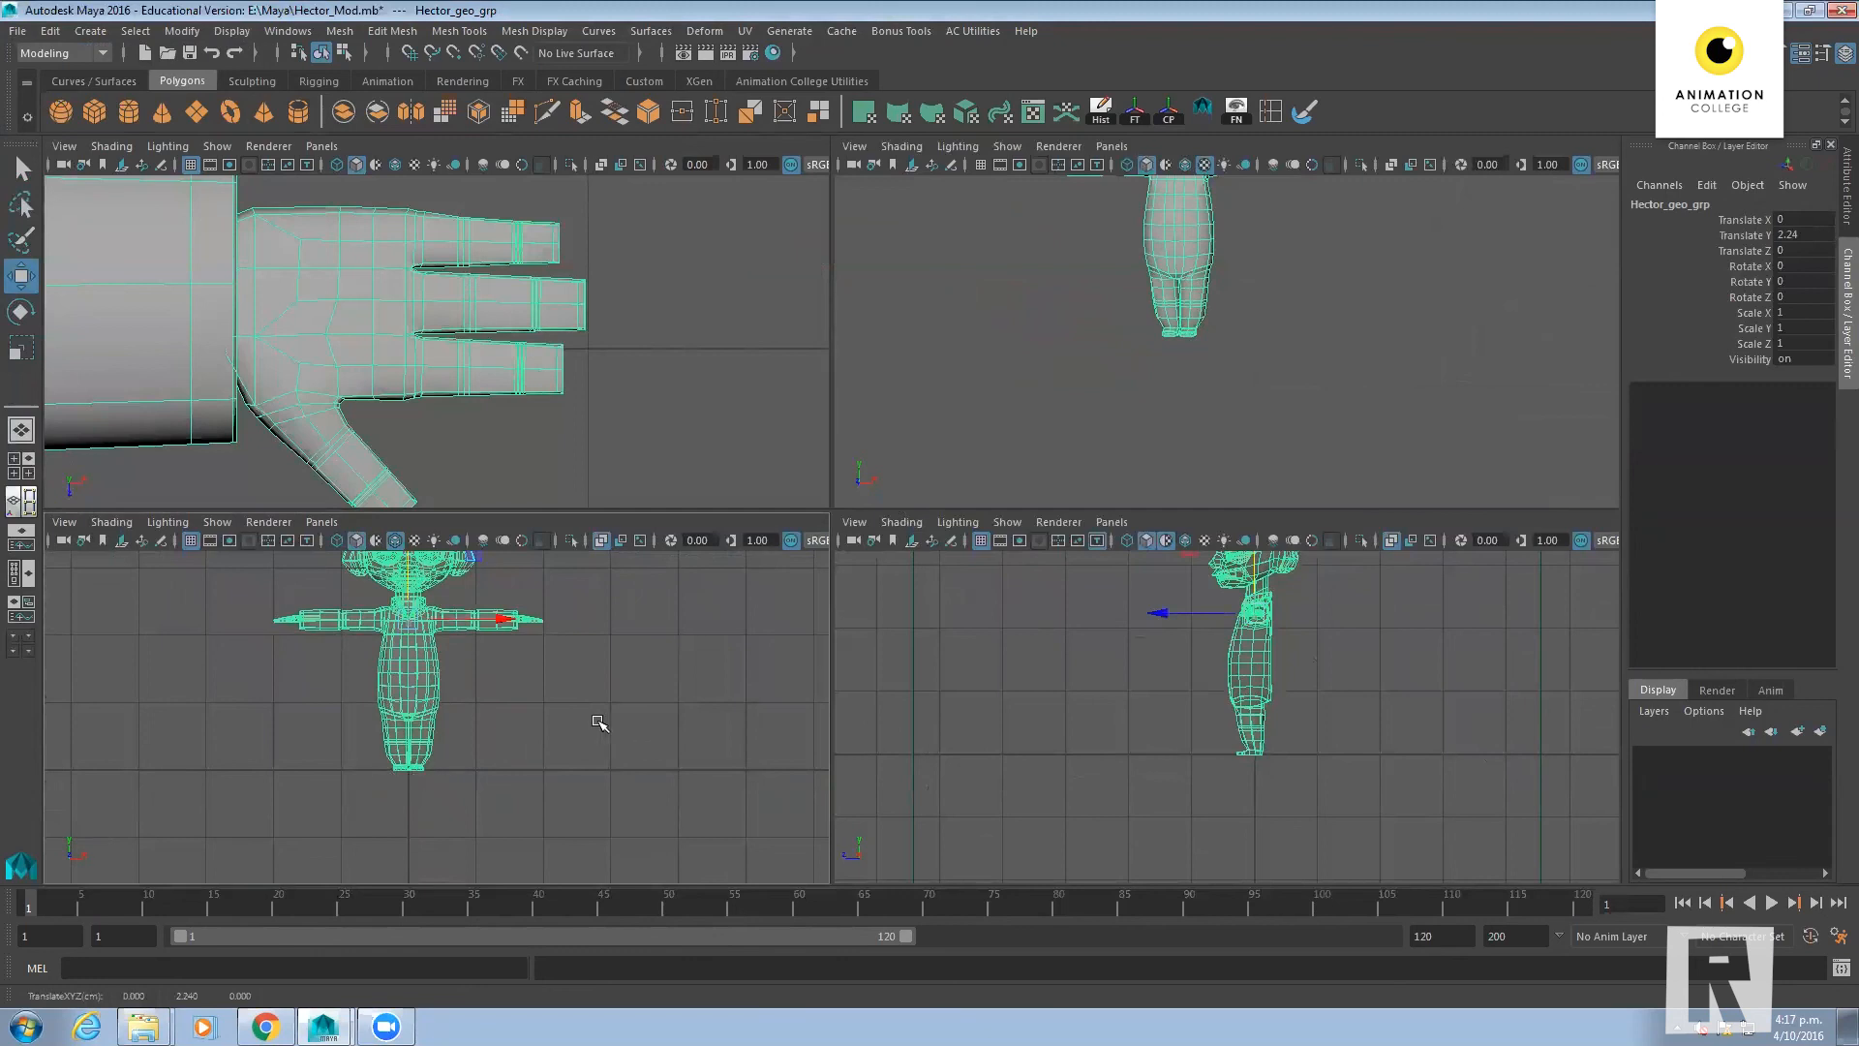
Freeze the transformations of Hector_geo_grp and save the Hector_Mod.mb scene
key(space)
scroll(958, 543, up, 5)
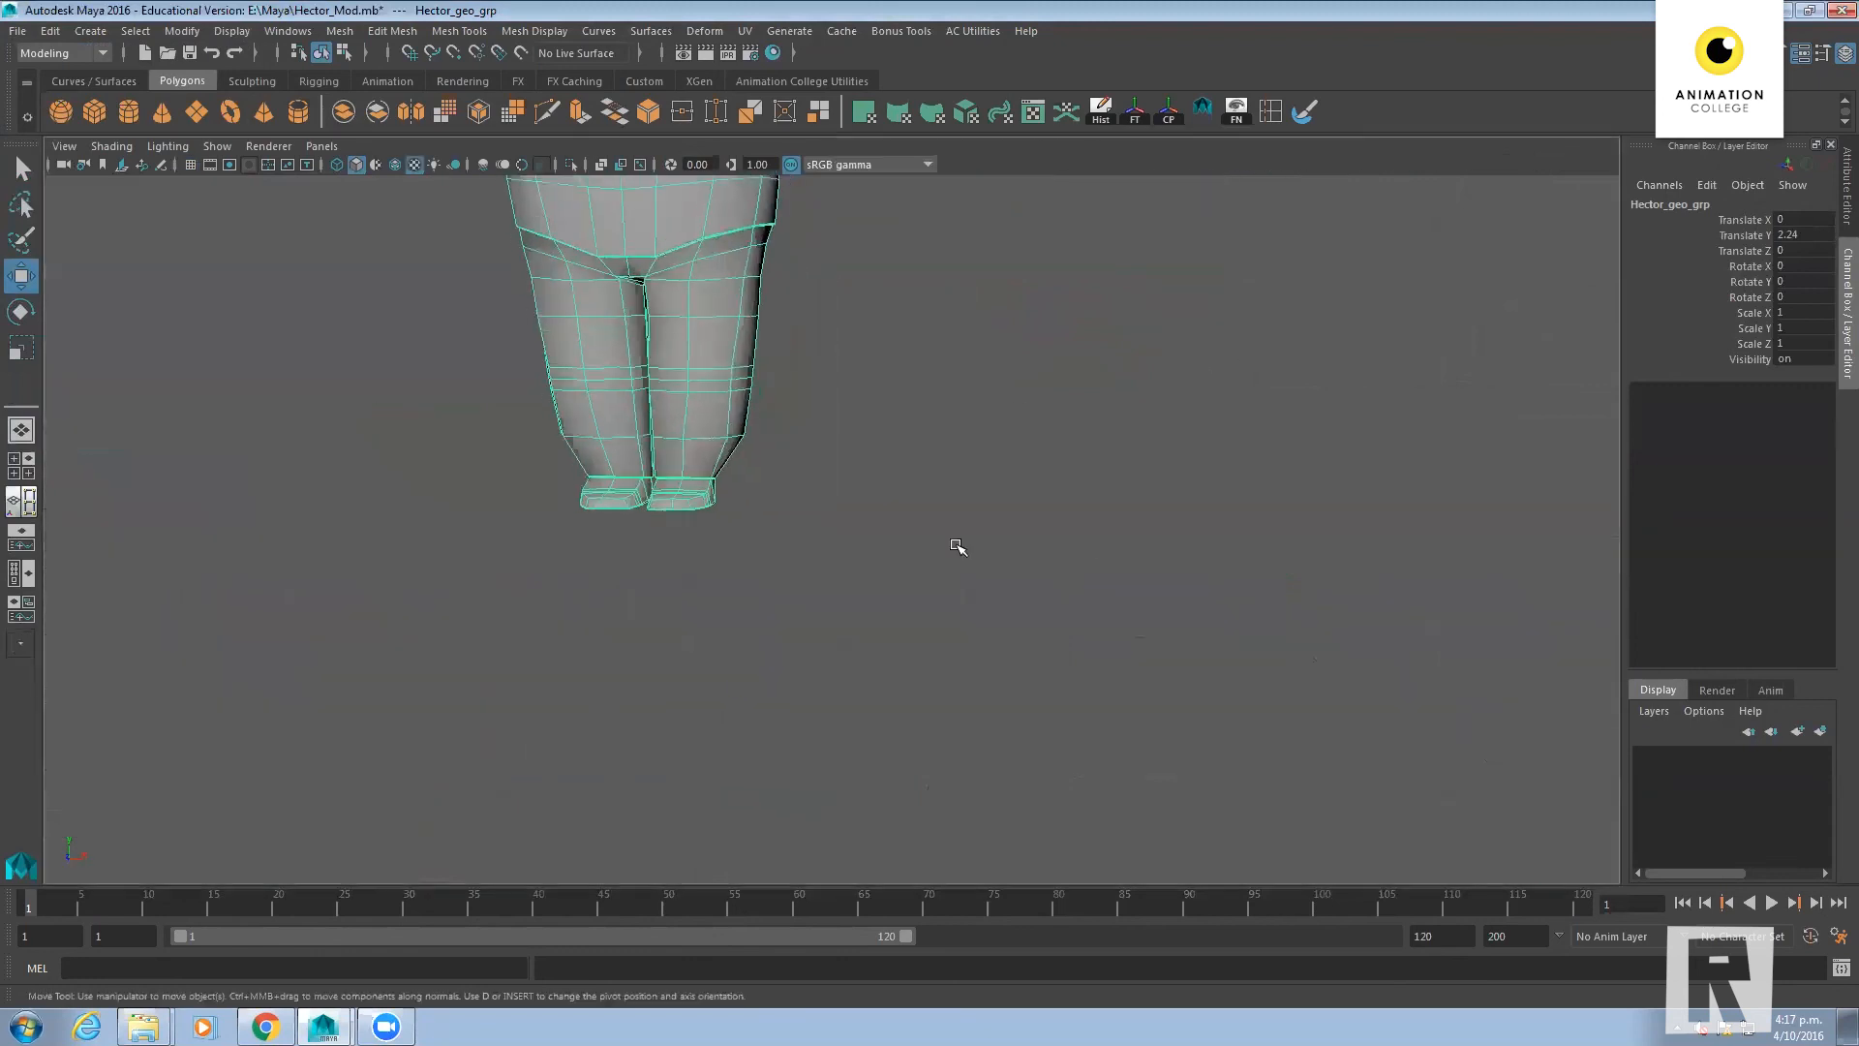
click(1135, 109)
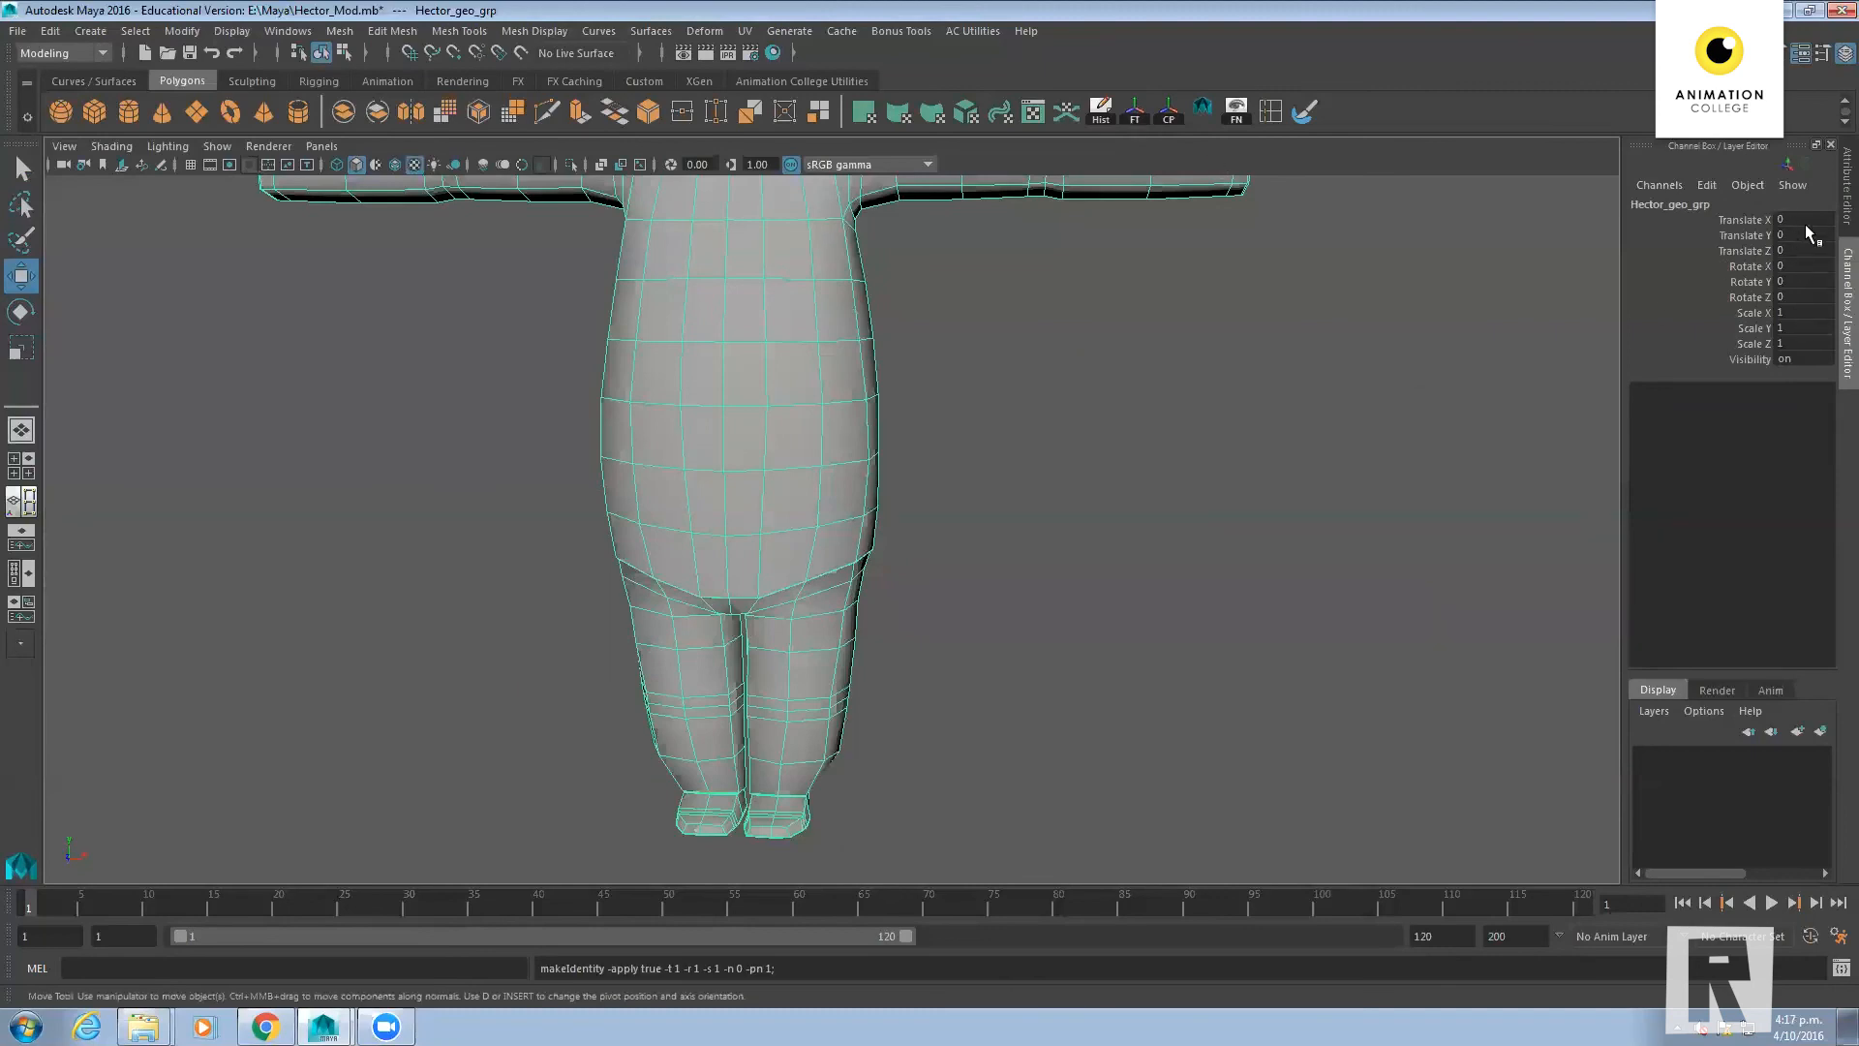
click(19, 36)
click(58, 103)
Create an empty scene and reference the updated Hector_Mod.mb into it
click(143, 54)
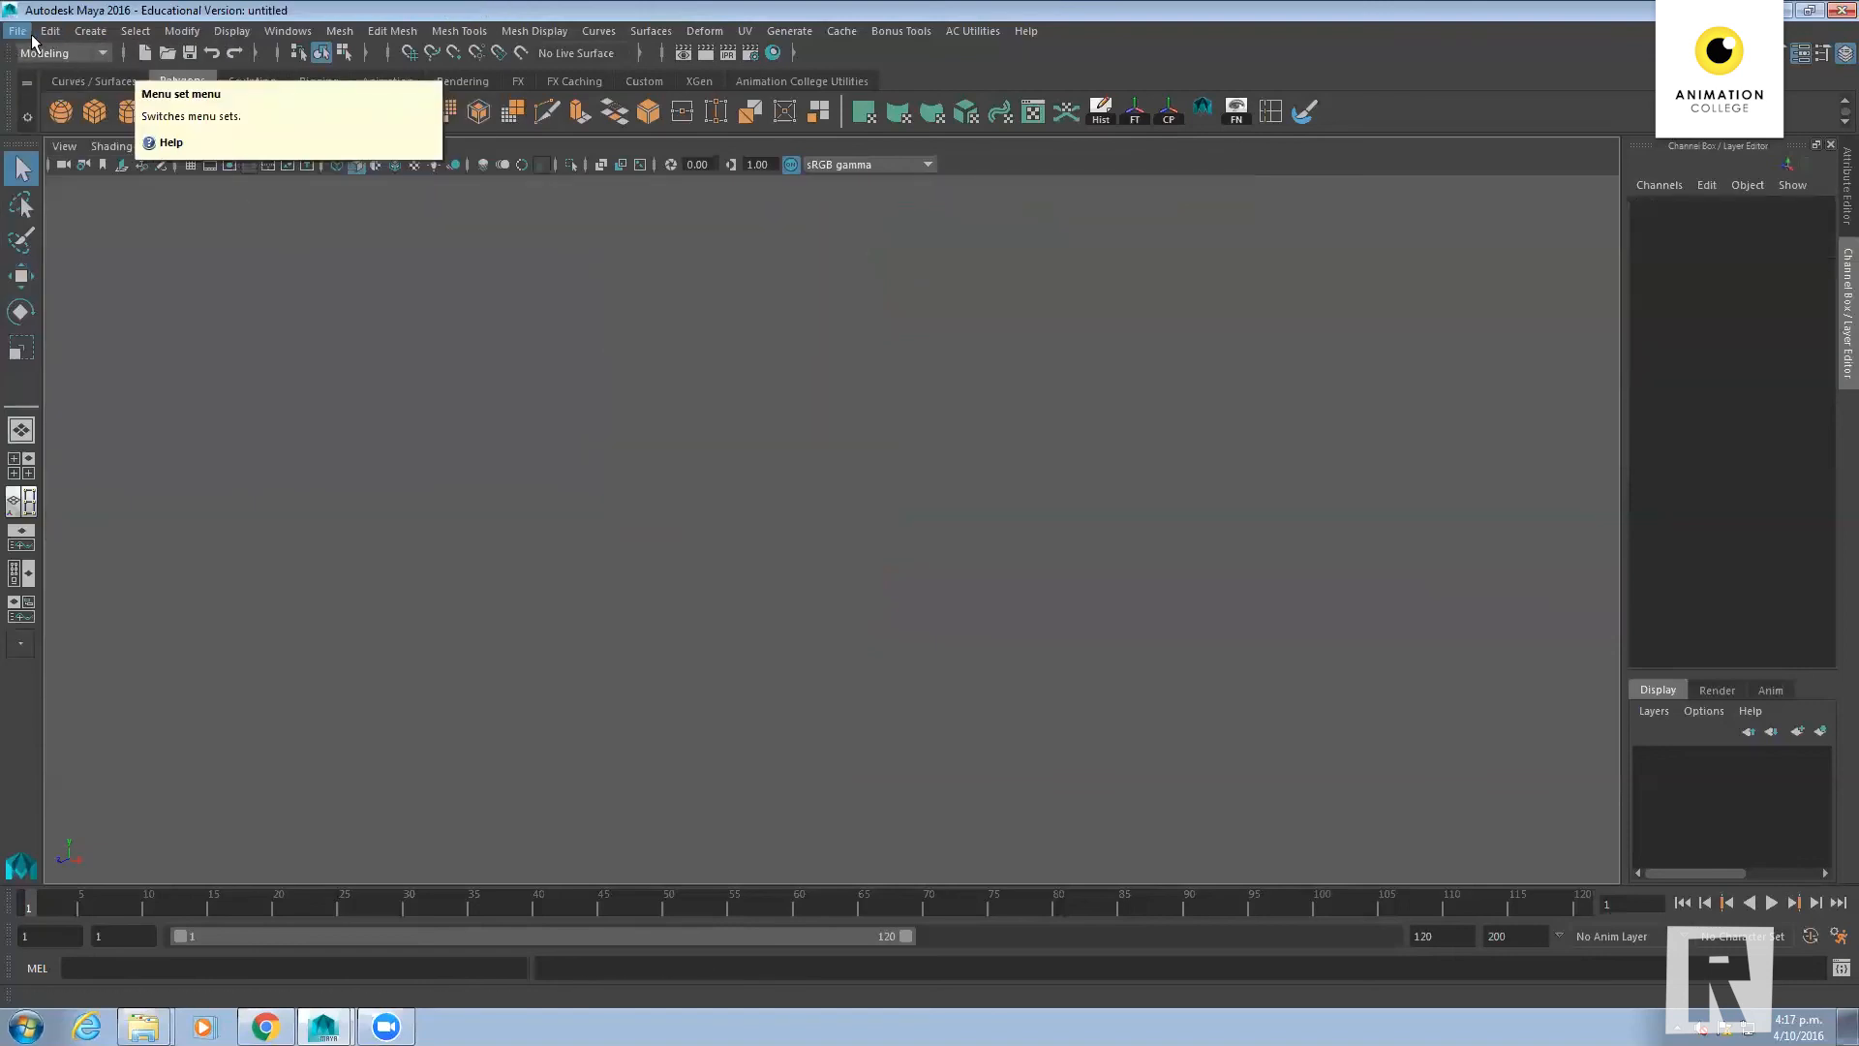
click(32, 36)
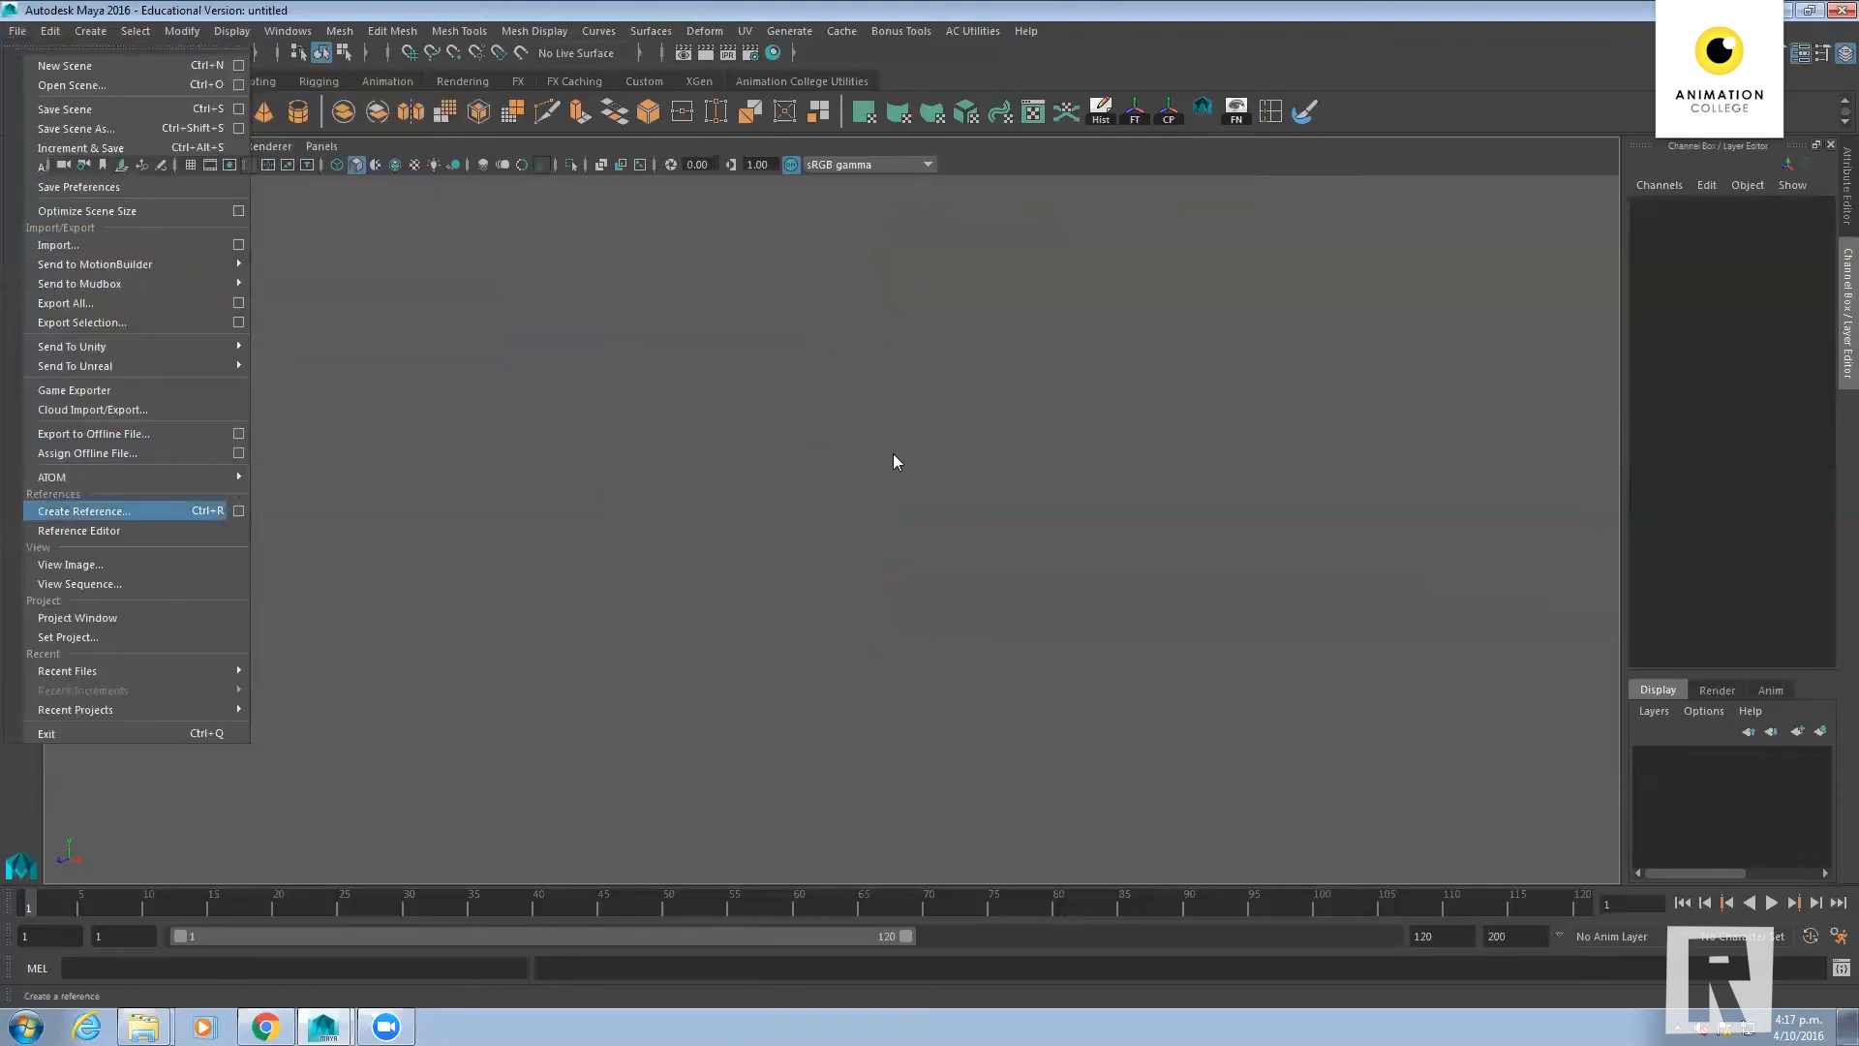
key(Return)
click(417, 355)
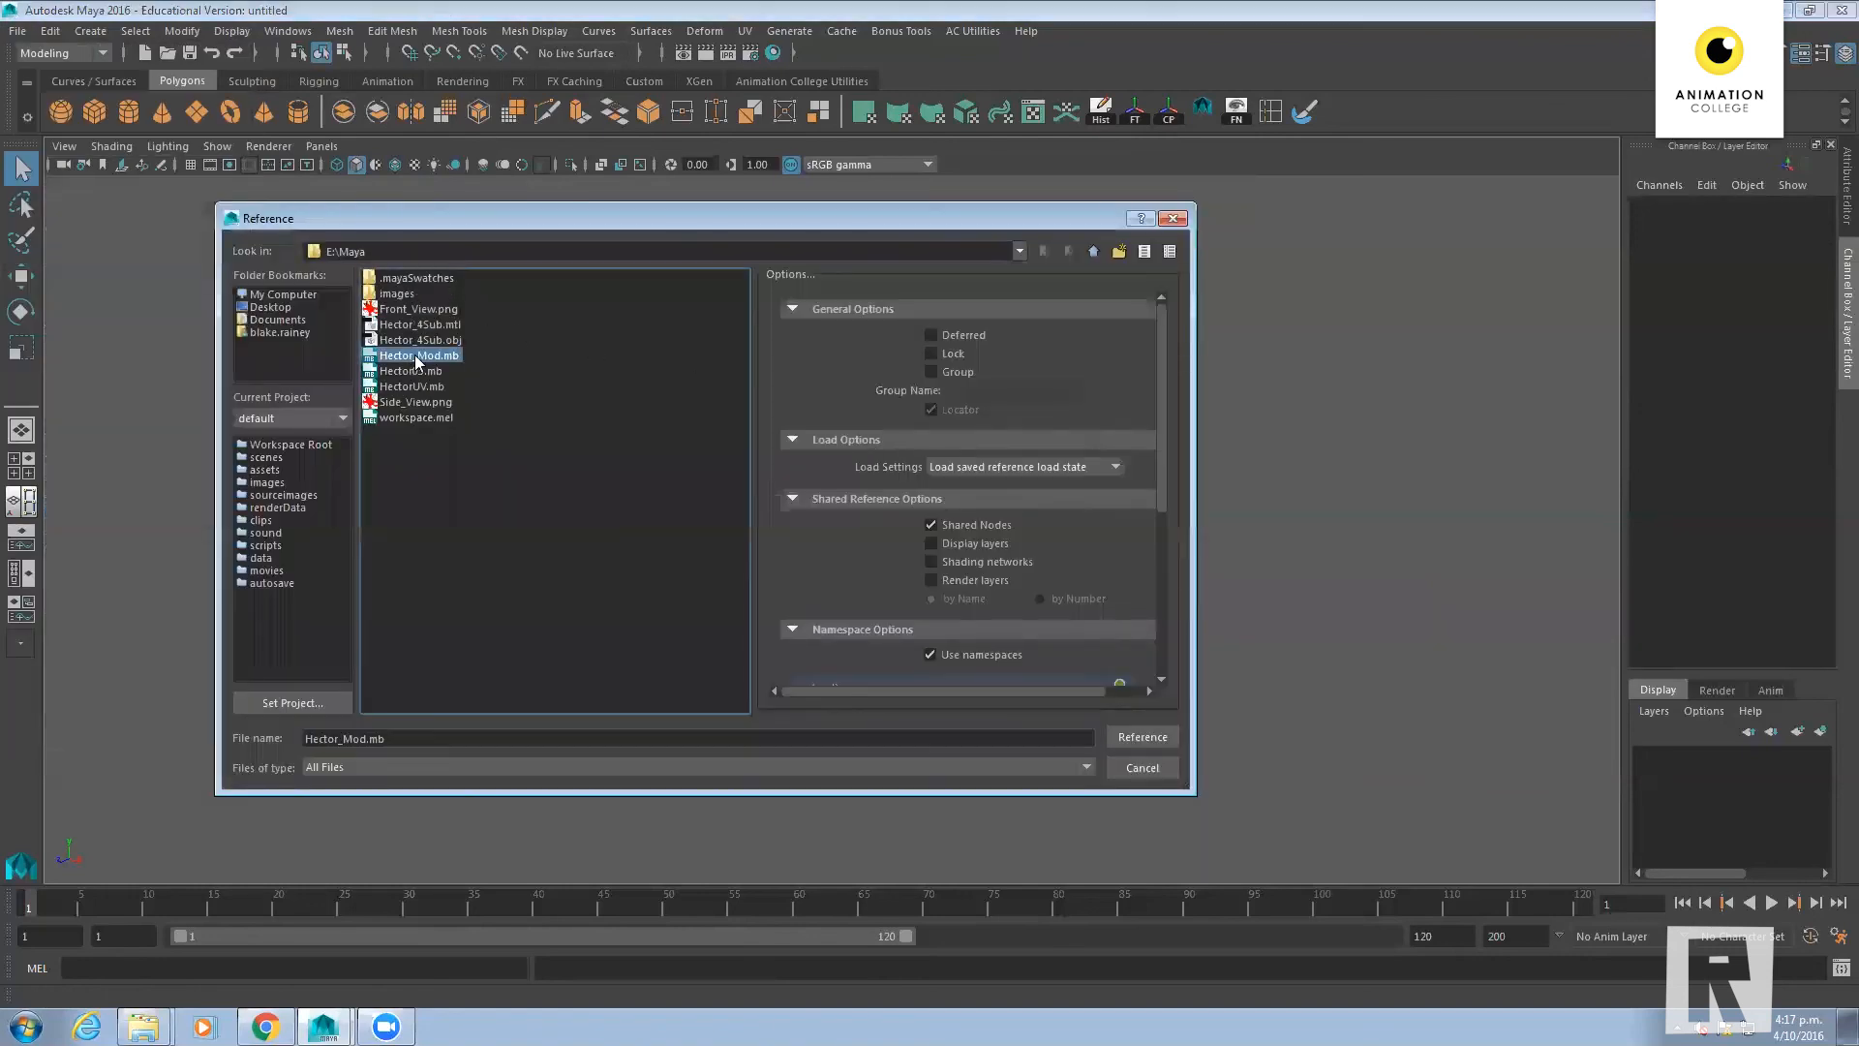
click(1140, 738)
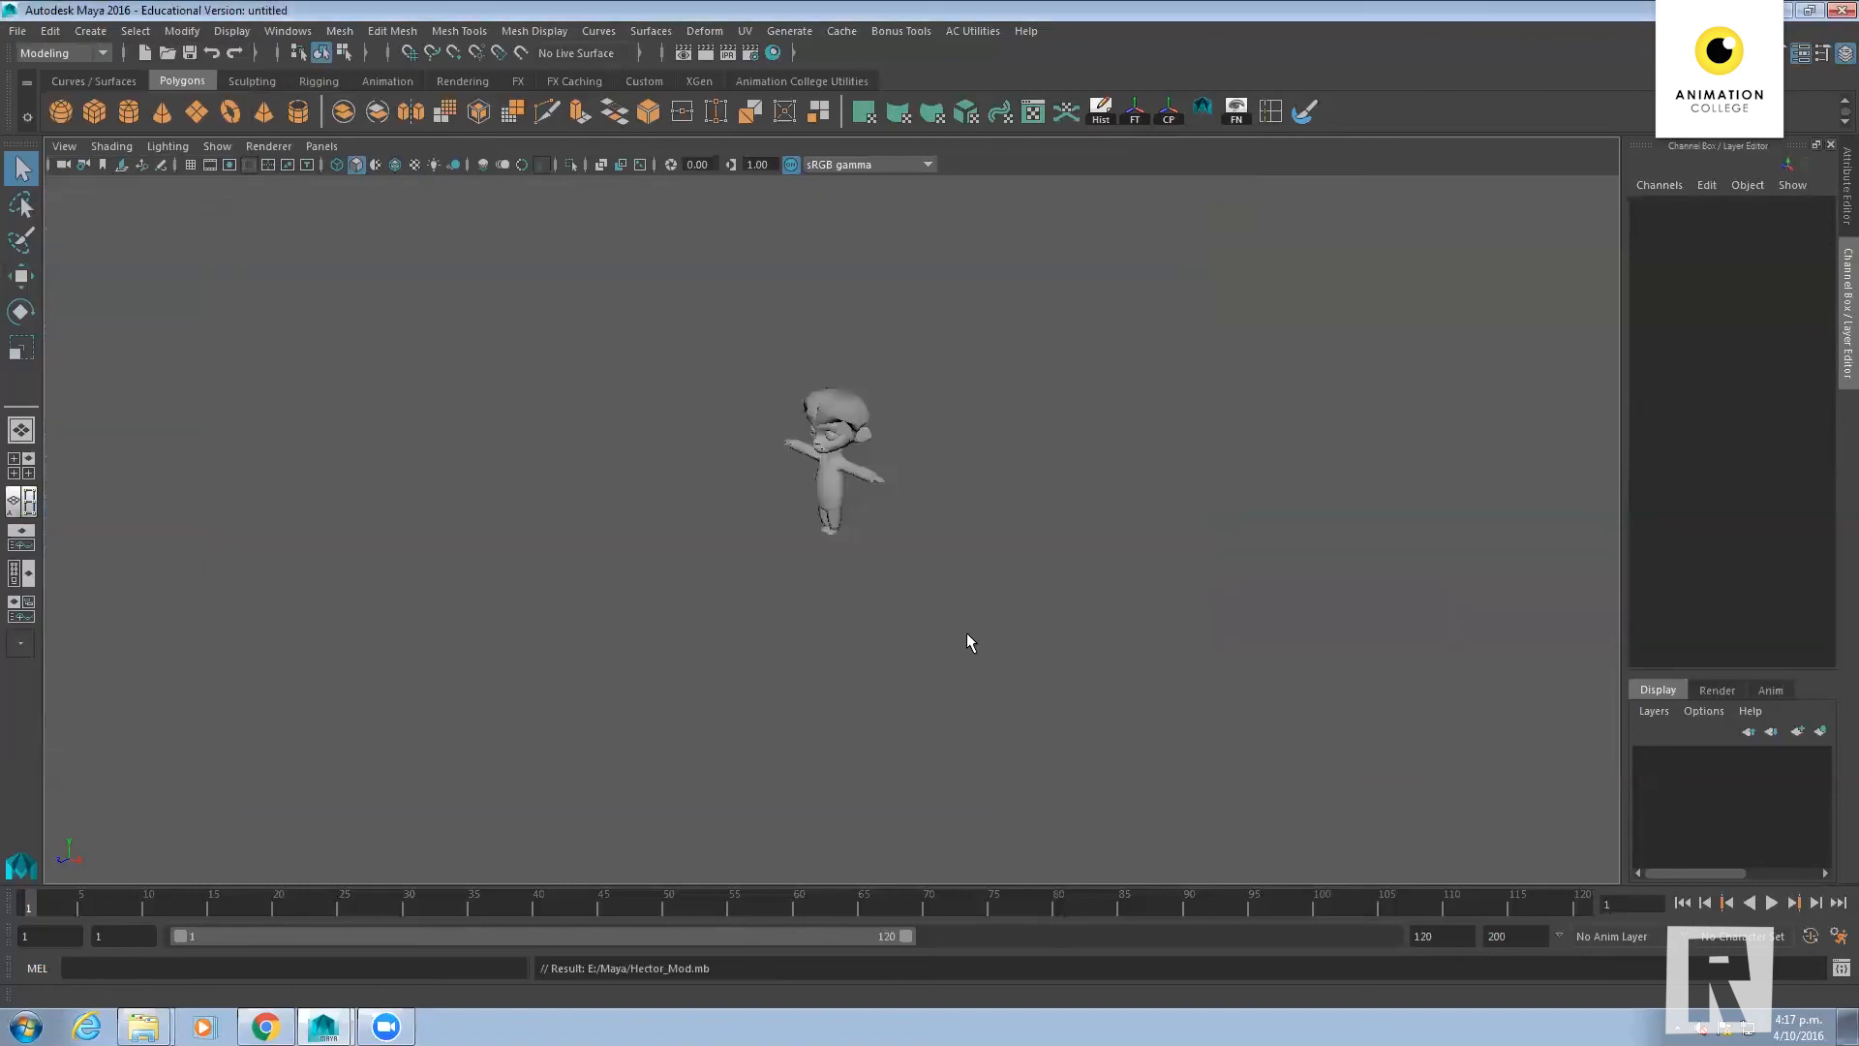
Switch to the Rigging menu set with the referenced character framed in the perspective view
alt+drag(831, 623, 903, 612)
alt+right_drag(842, 614, 1119, 492)
alt+middle_drag(1119, 492, 1082, 635)
alt+drag(937, 630, 880, 633)
alt+right_drag(844, 635, 930, 646)
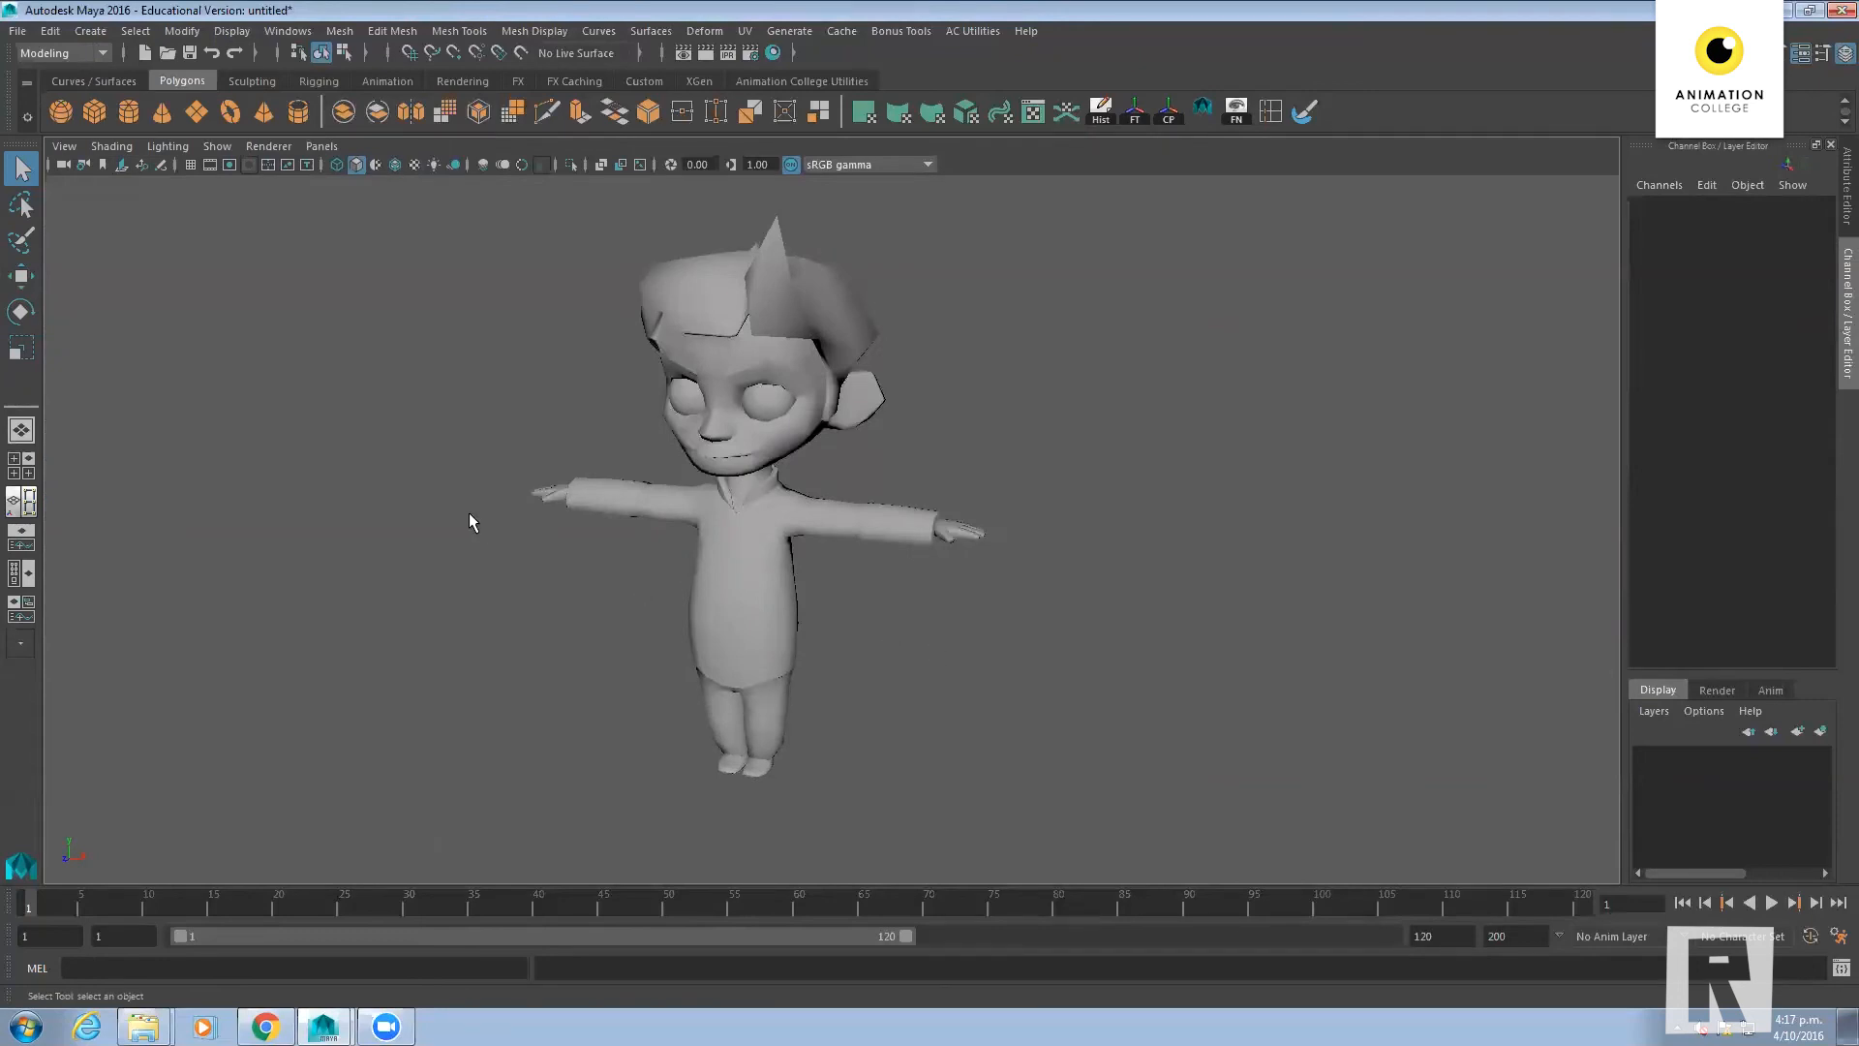
click(102, 54)
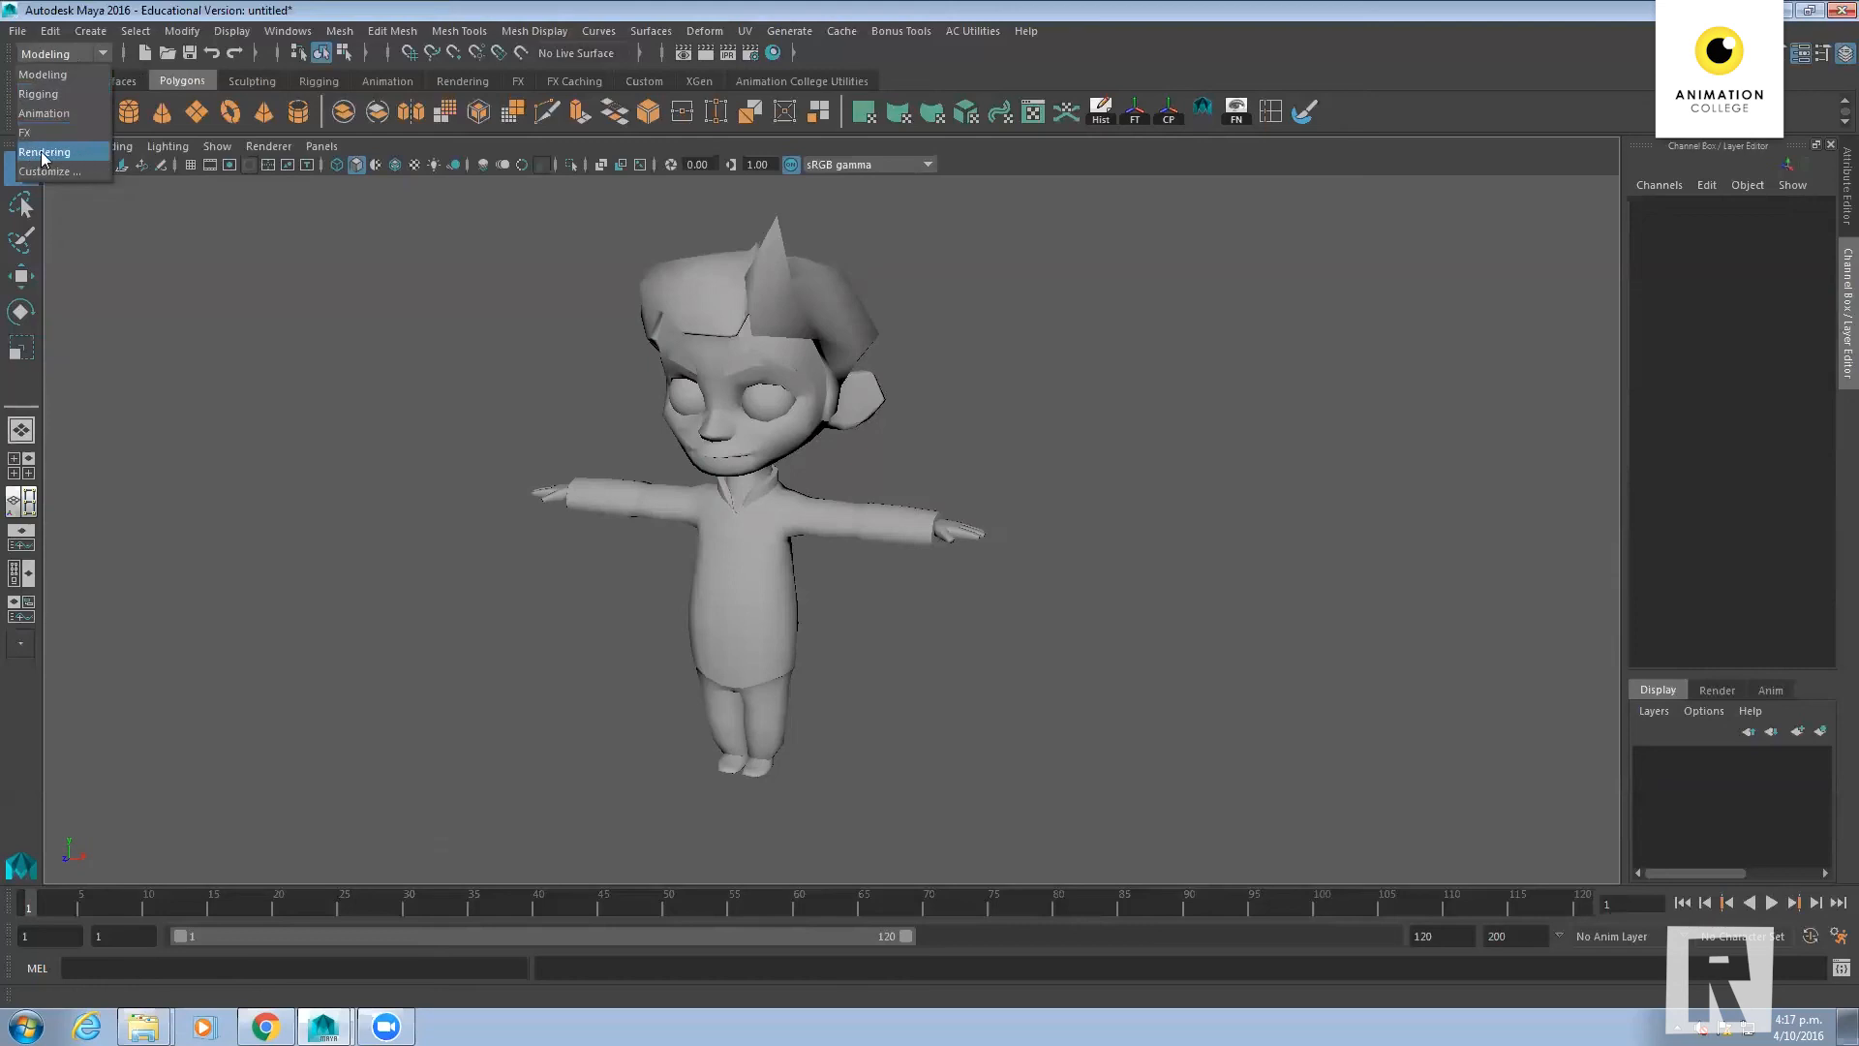
click(46, 93)
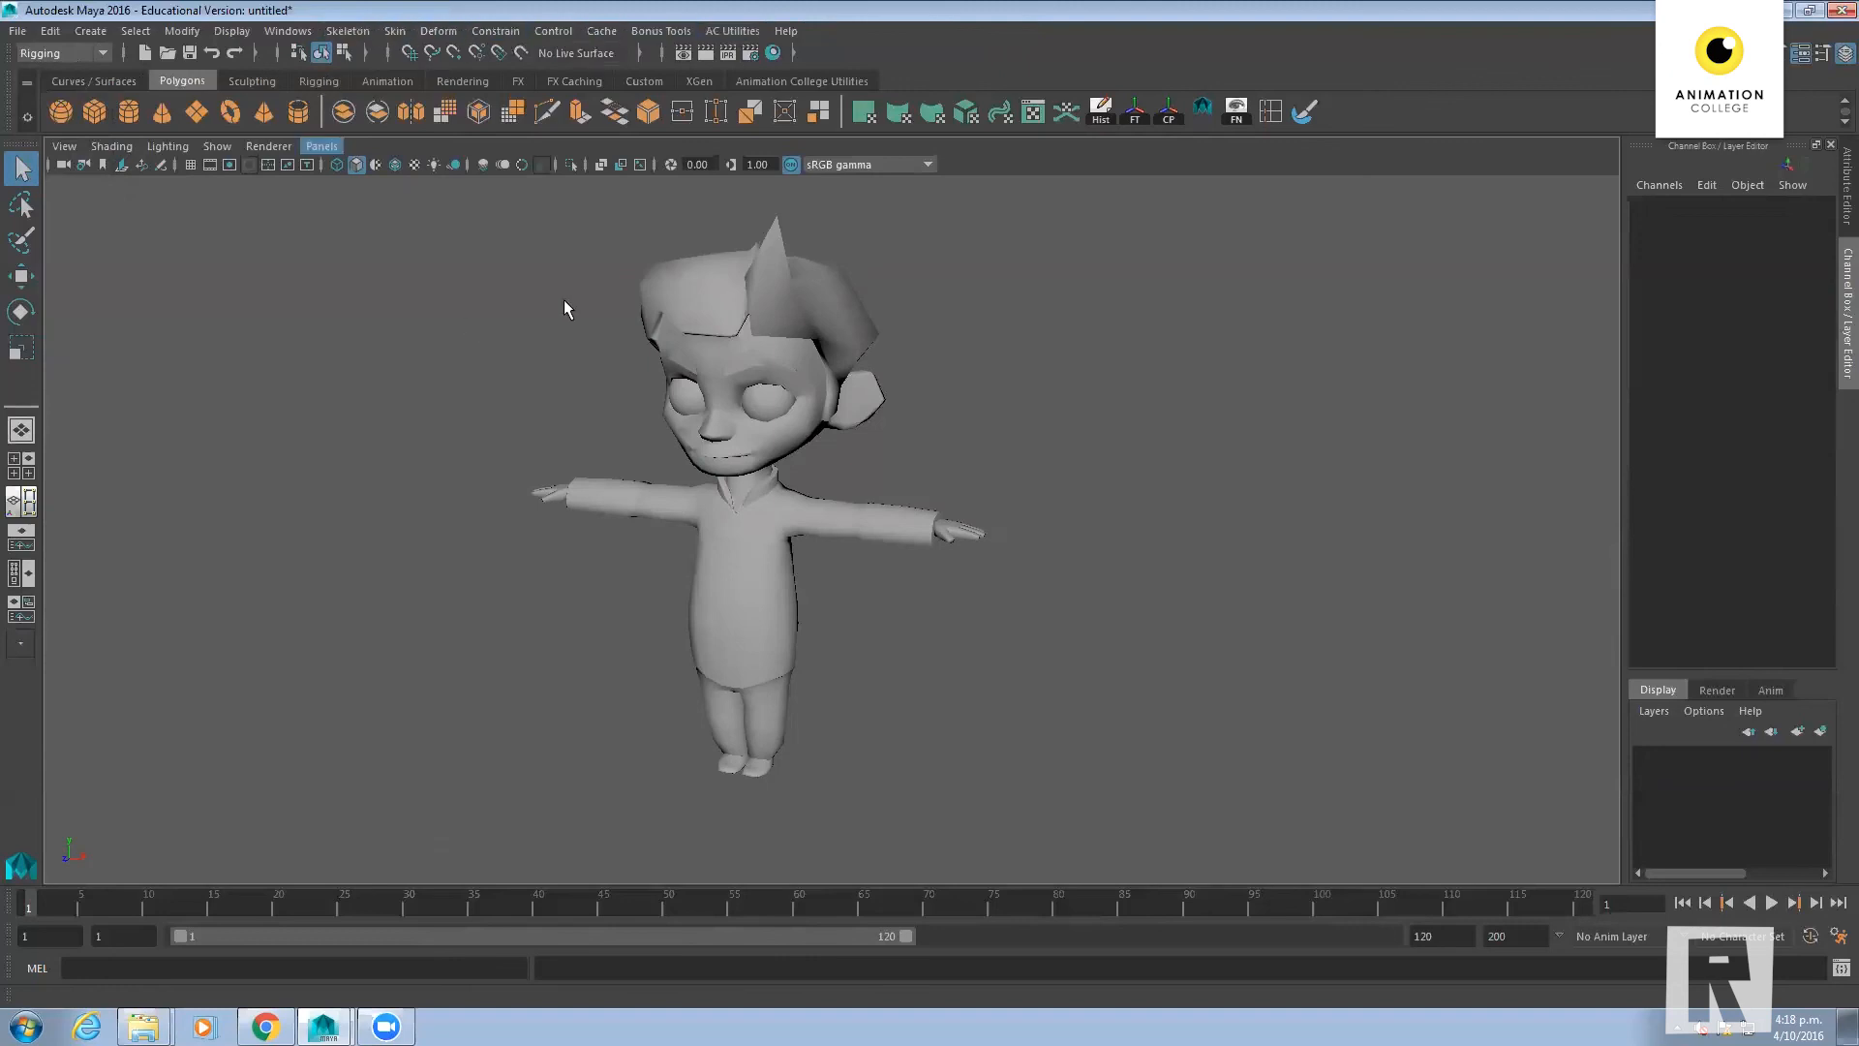
Try drawing a joint chain in the perspective view from the hips through the spine and neck to the top of the head
click(326, 31)
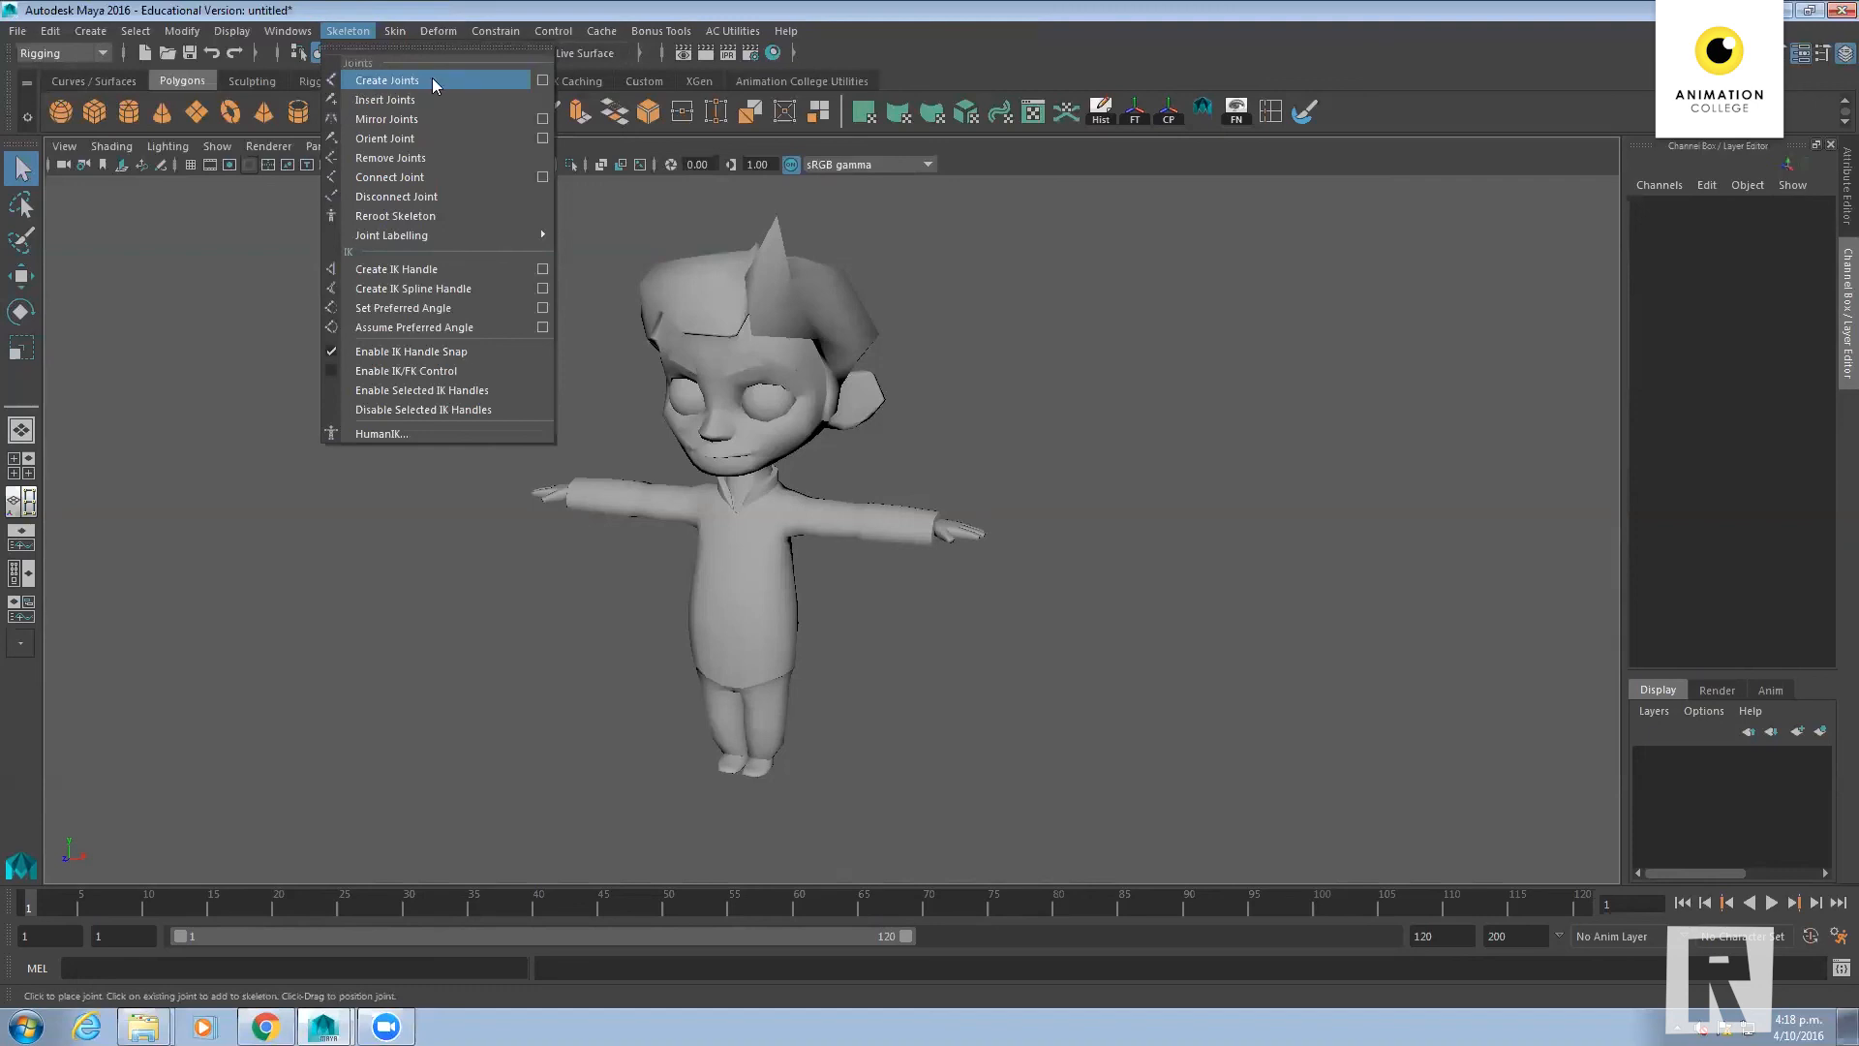
click(397, 83)
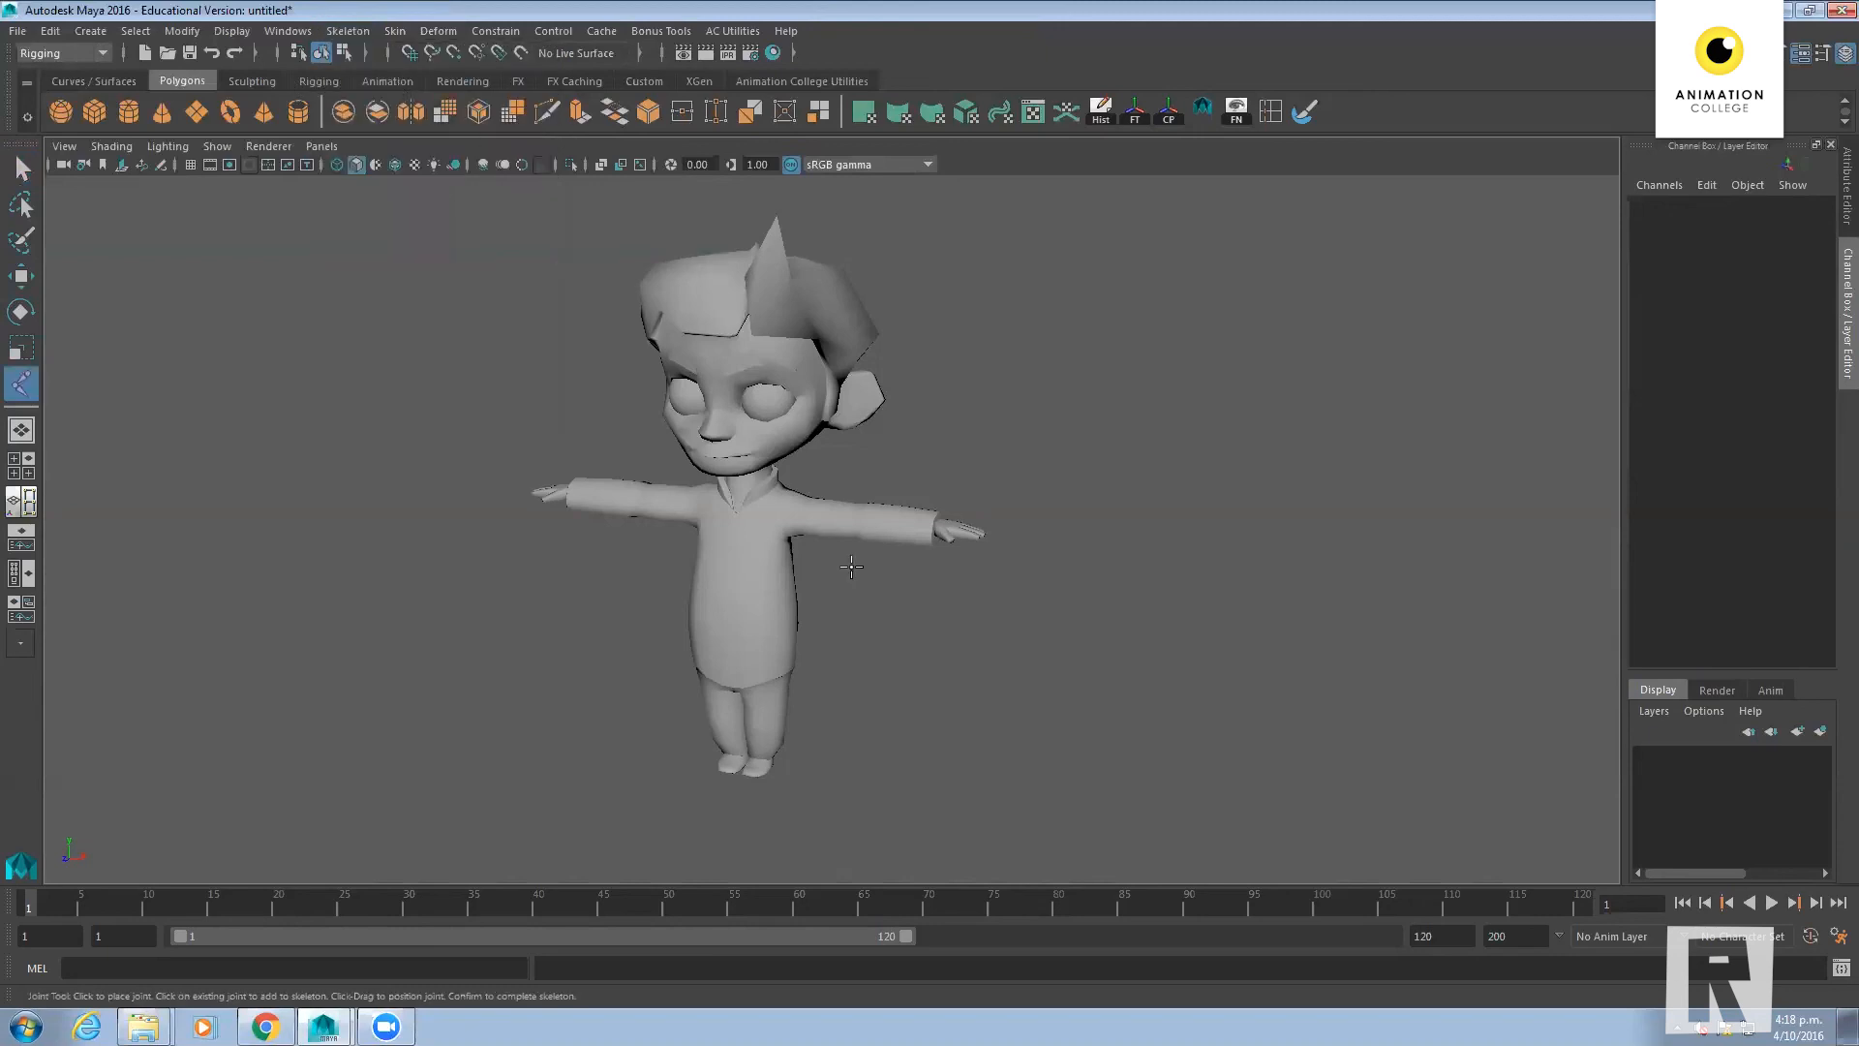
click(742, 634)
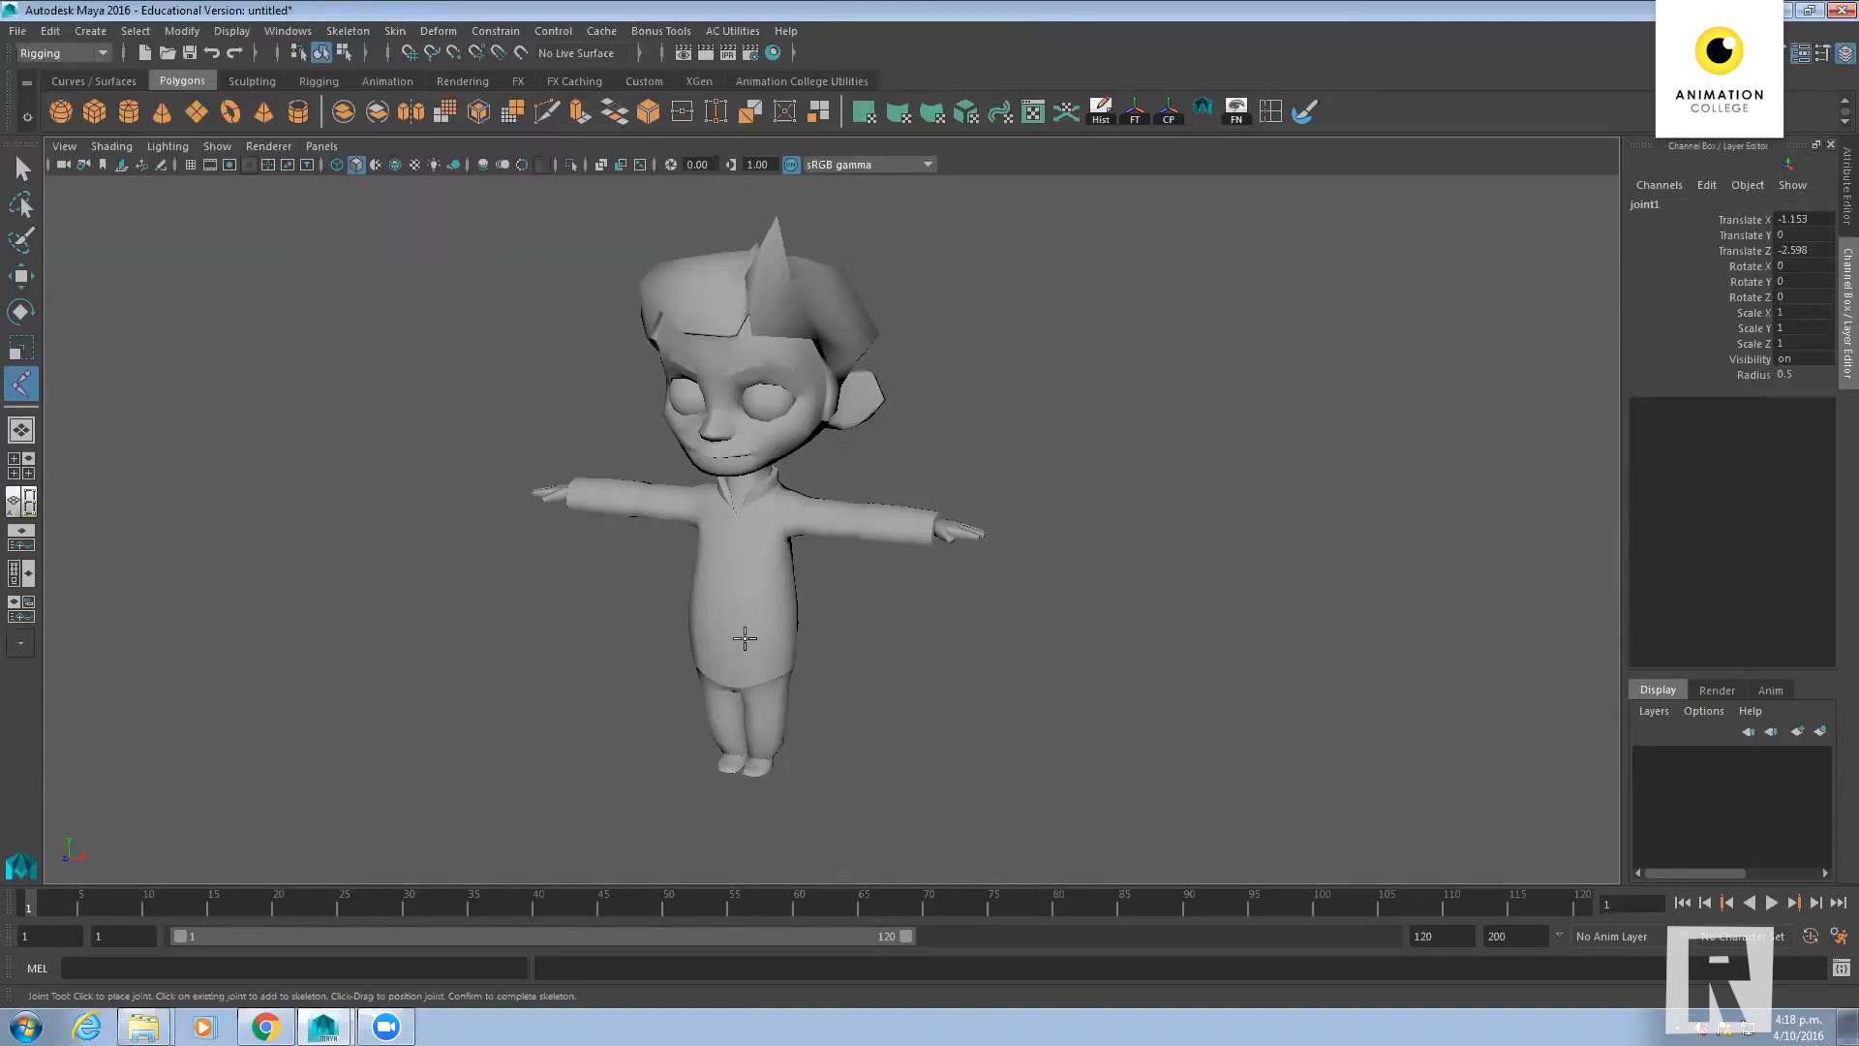
click(753, 566)
click(746, 497)
click(746, 411)
click(754, 250)
click(752, 248)
key(Return)
key(q)
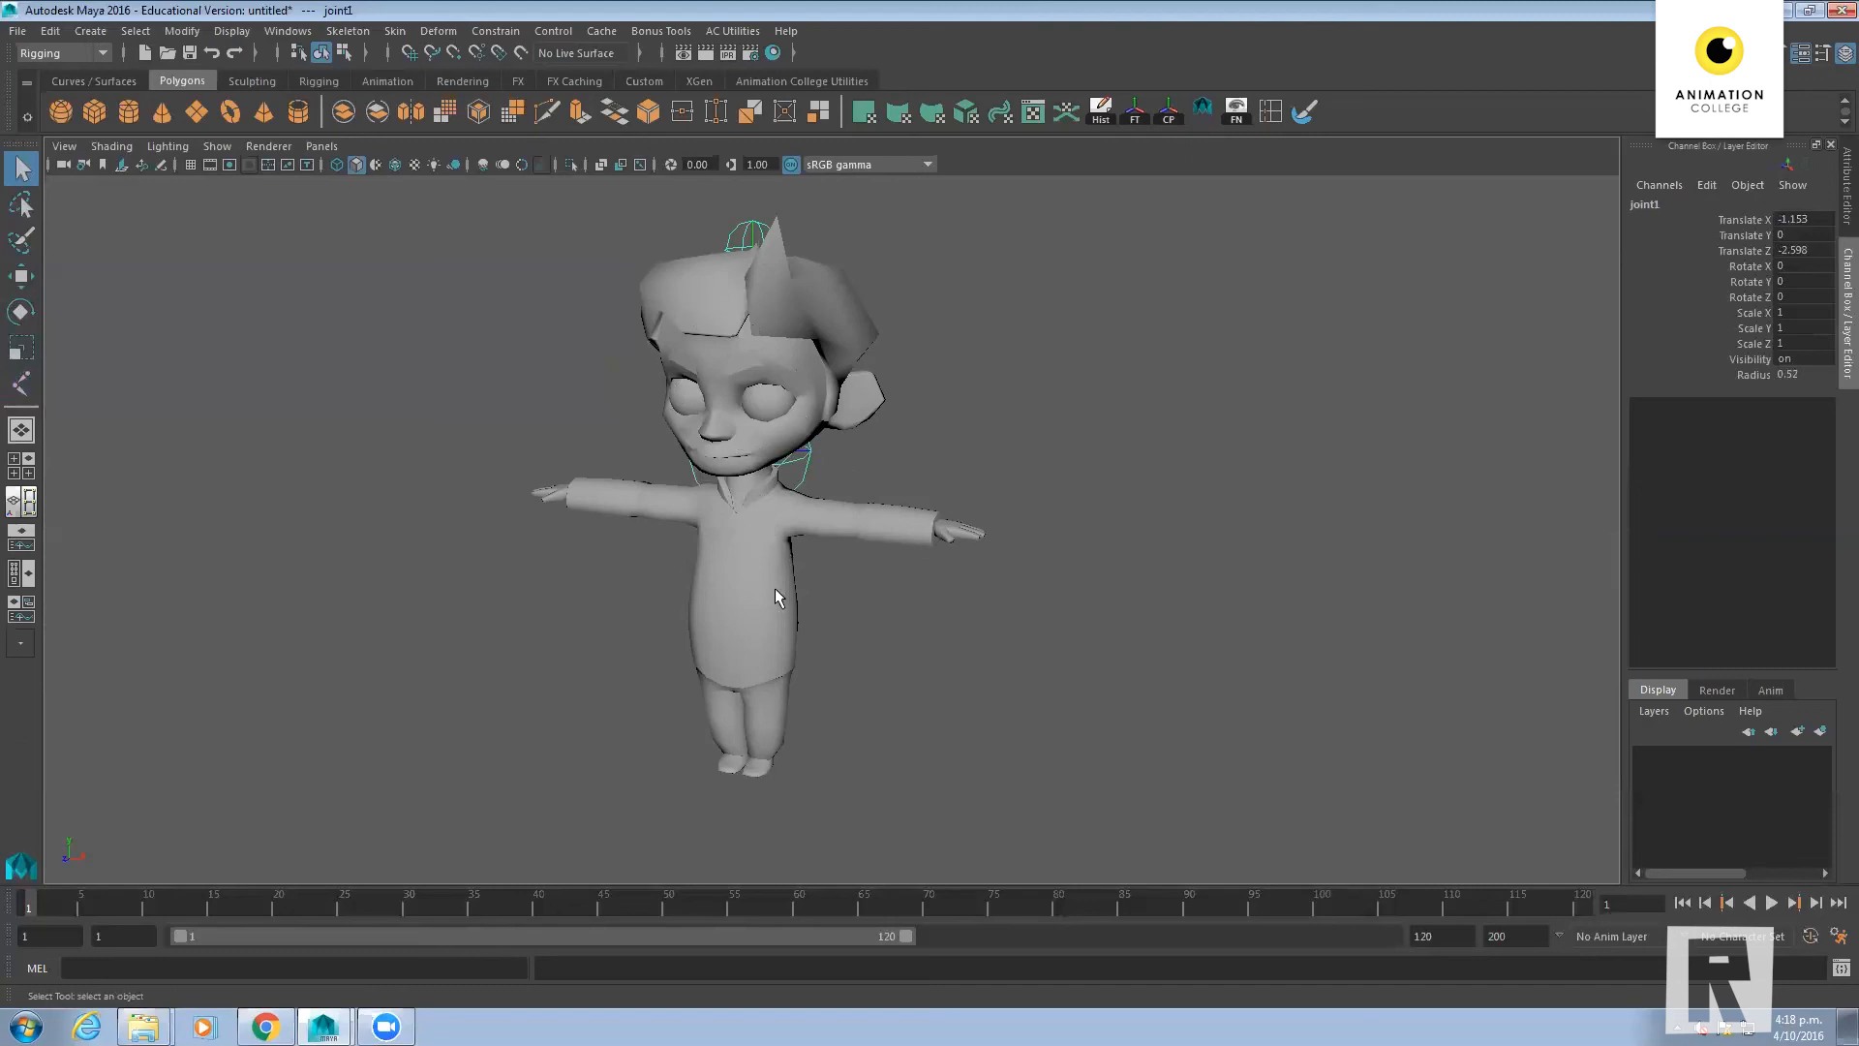
Inspect the joint chain's placement relative to the character from the side and delete the whole chain
alt+drag(1024, 656, 1089, 669)
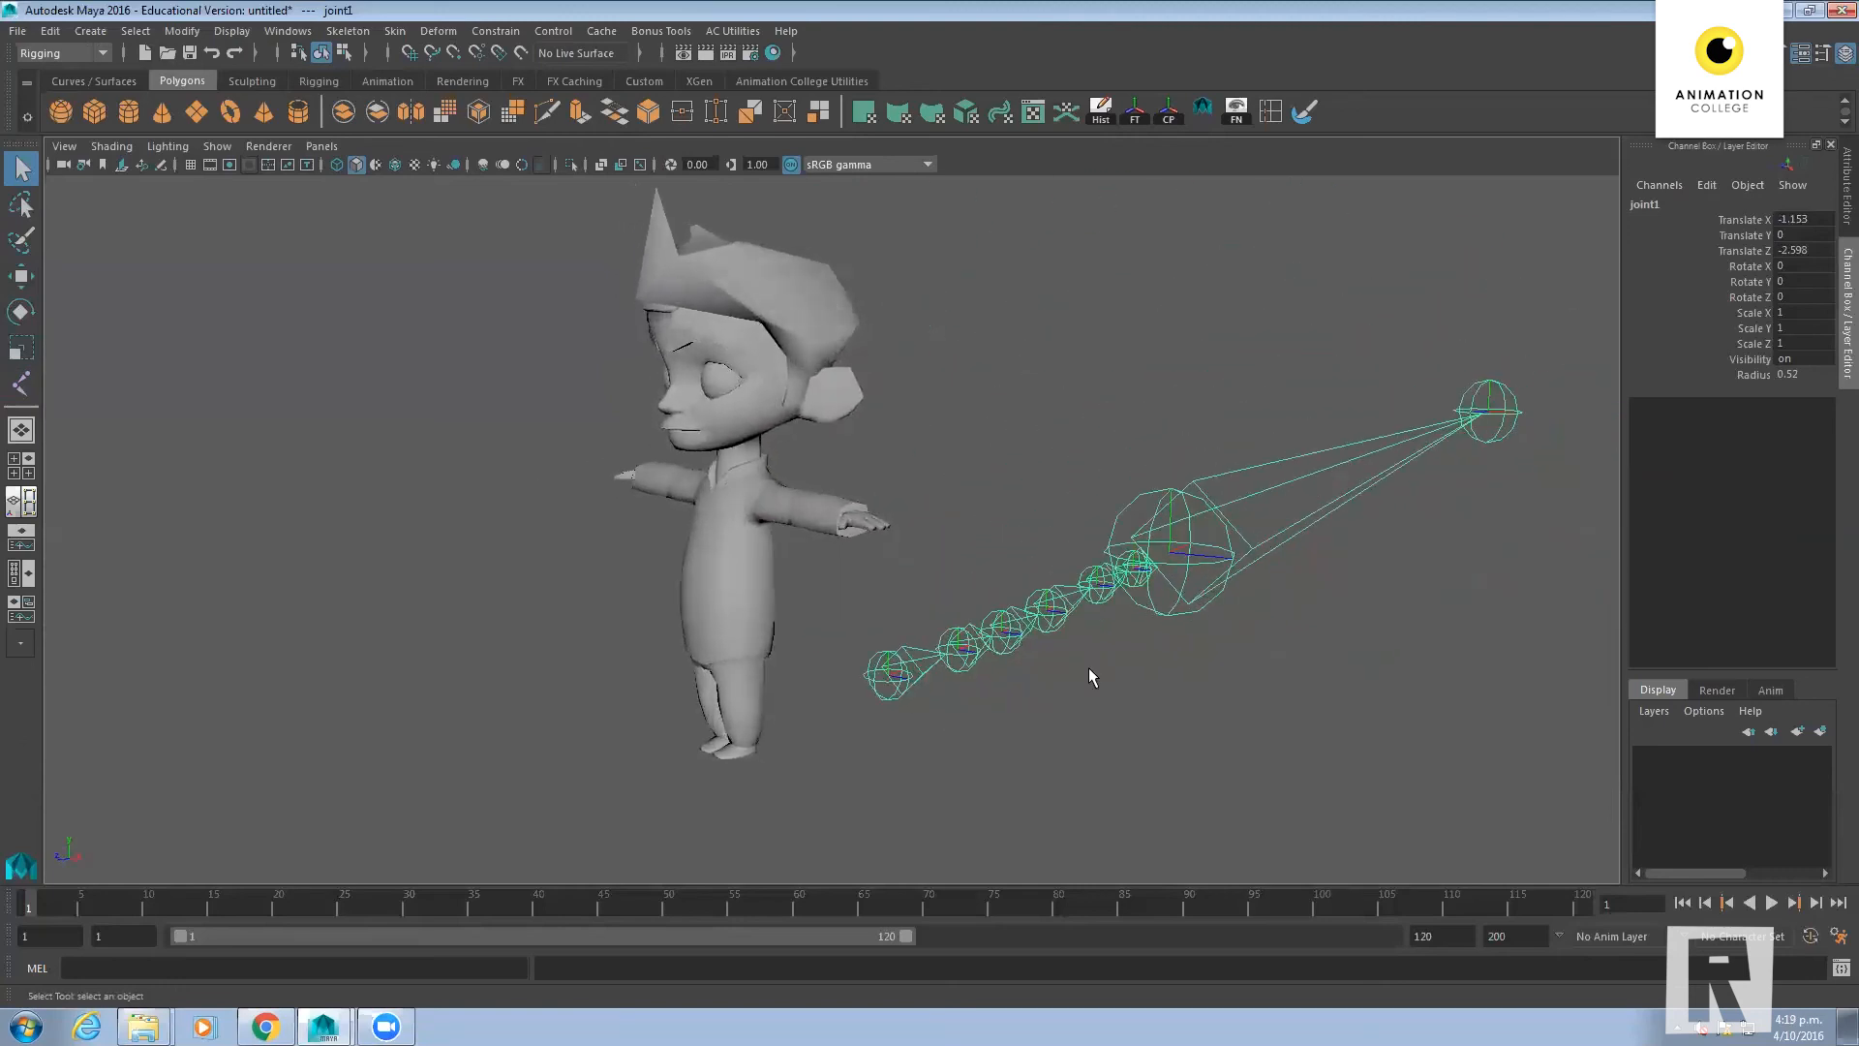
alt+drag(1229, 668, 929, 688)
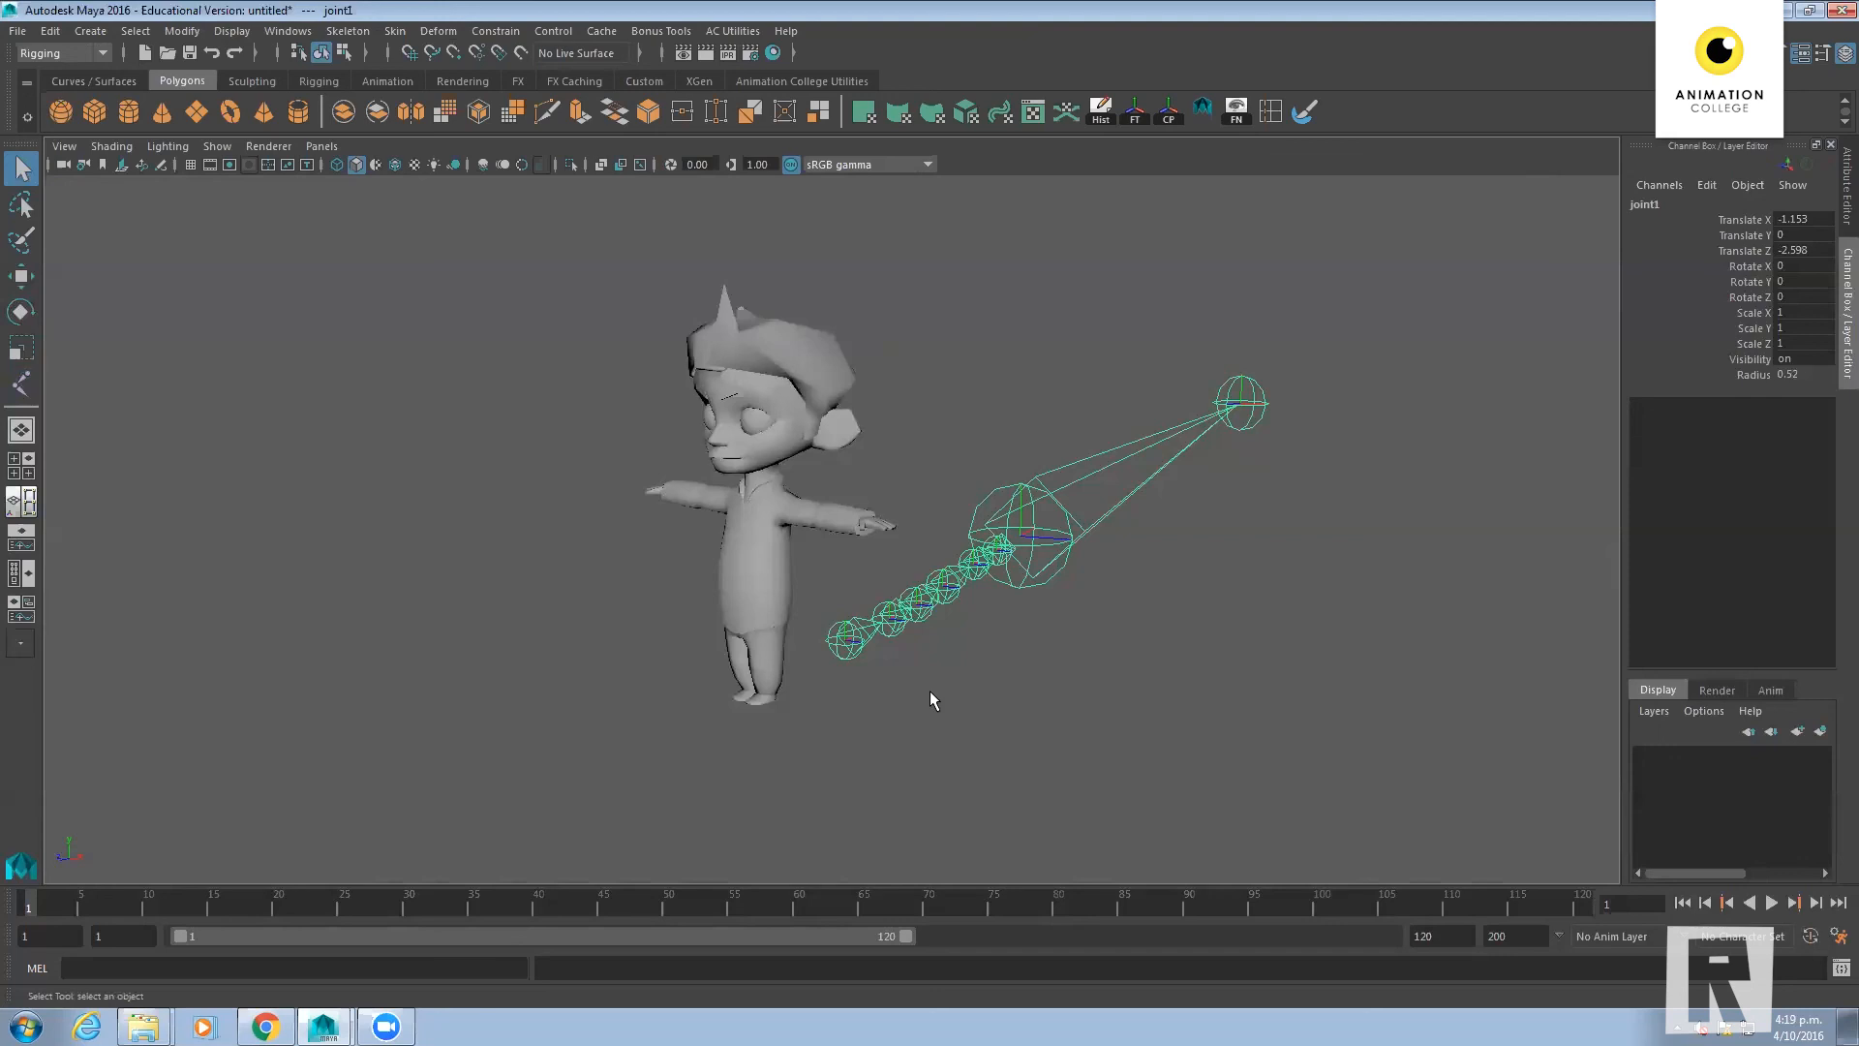
alt+drag(929, 689, 931, 691)
click(1226, 662)
alt+drag(1227, 663, 1211, 675)
drag(875, 369, 1566, 693)
key(Delete)
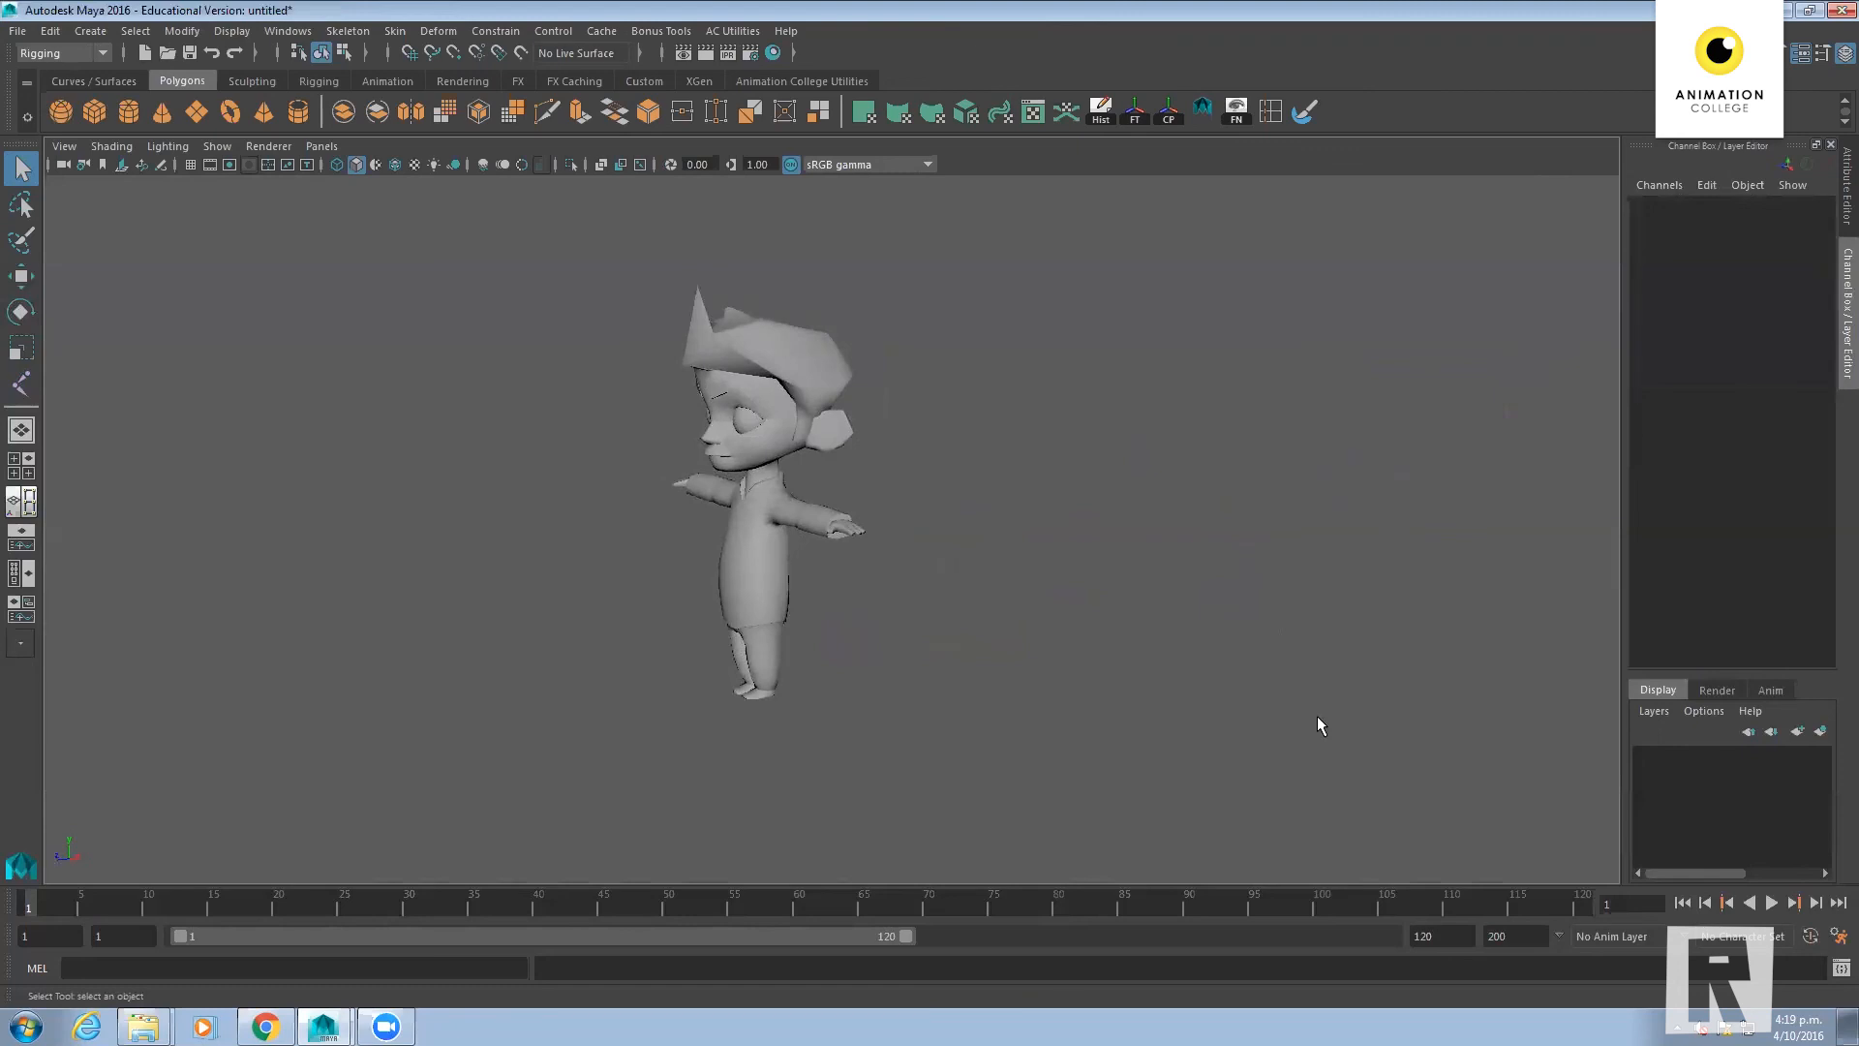
Show the four-view layout and frame the whole character in the top, perspective, front and side views
alt+drag(1137, 694, 1037, 672)
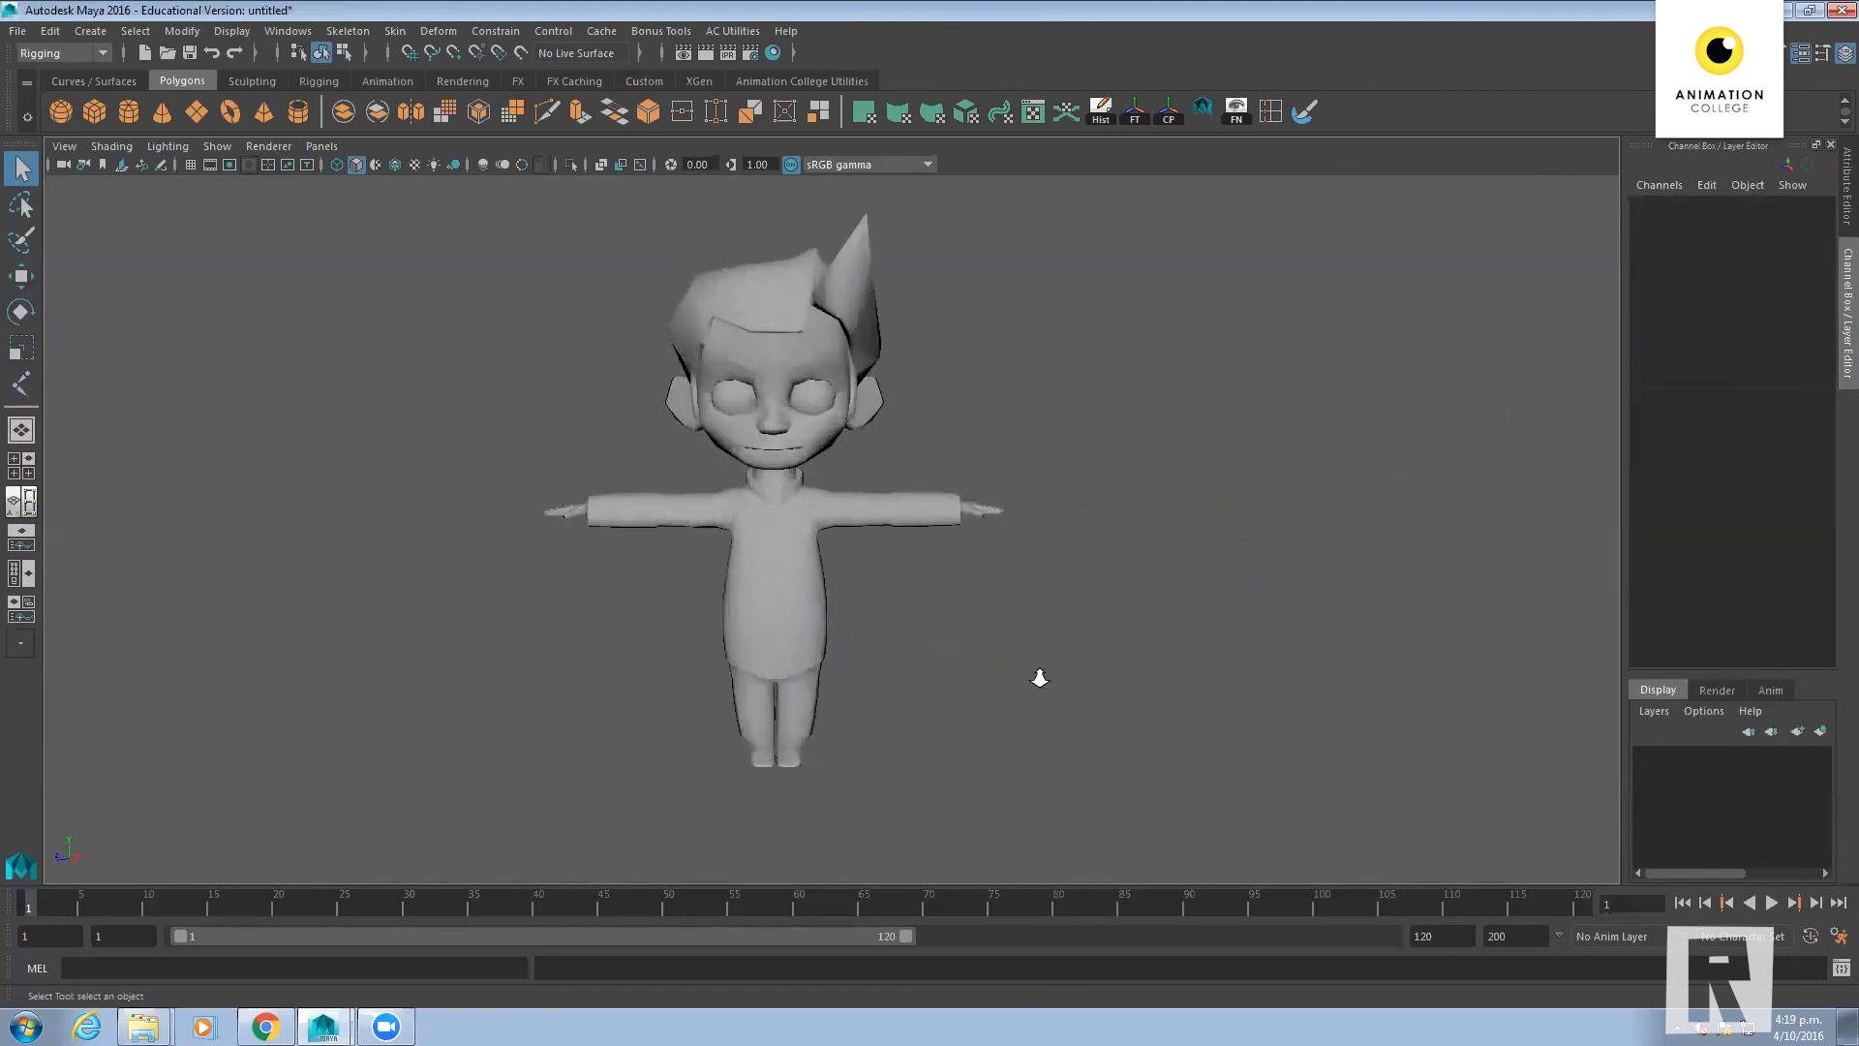
key(space)
alt+right_drag(573, 684, 780, 736)
alt+middle_drag(534, 701, 511, 739)
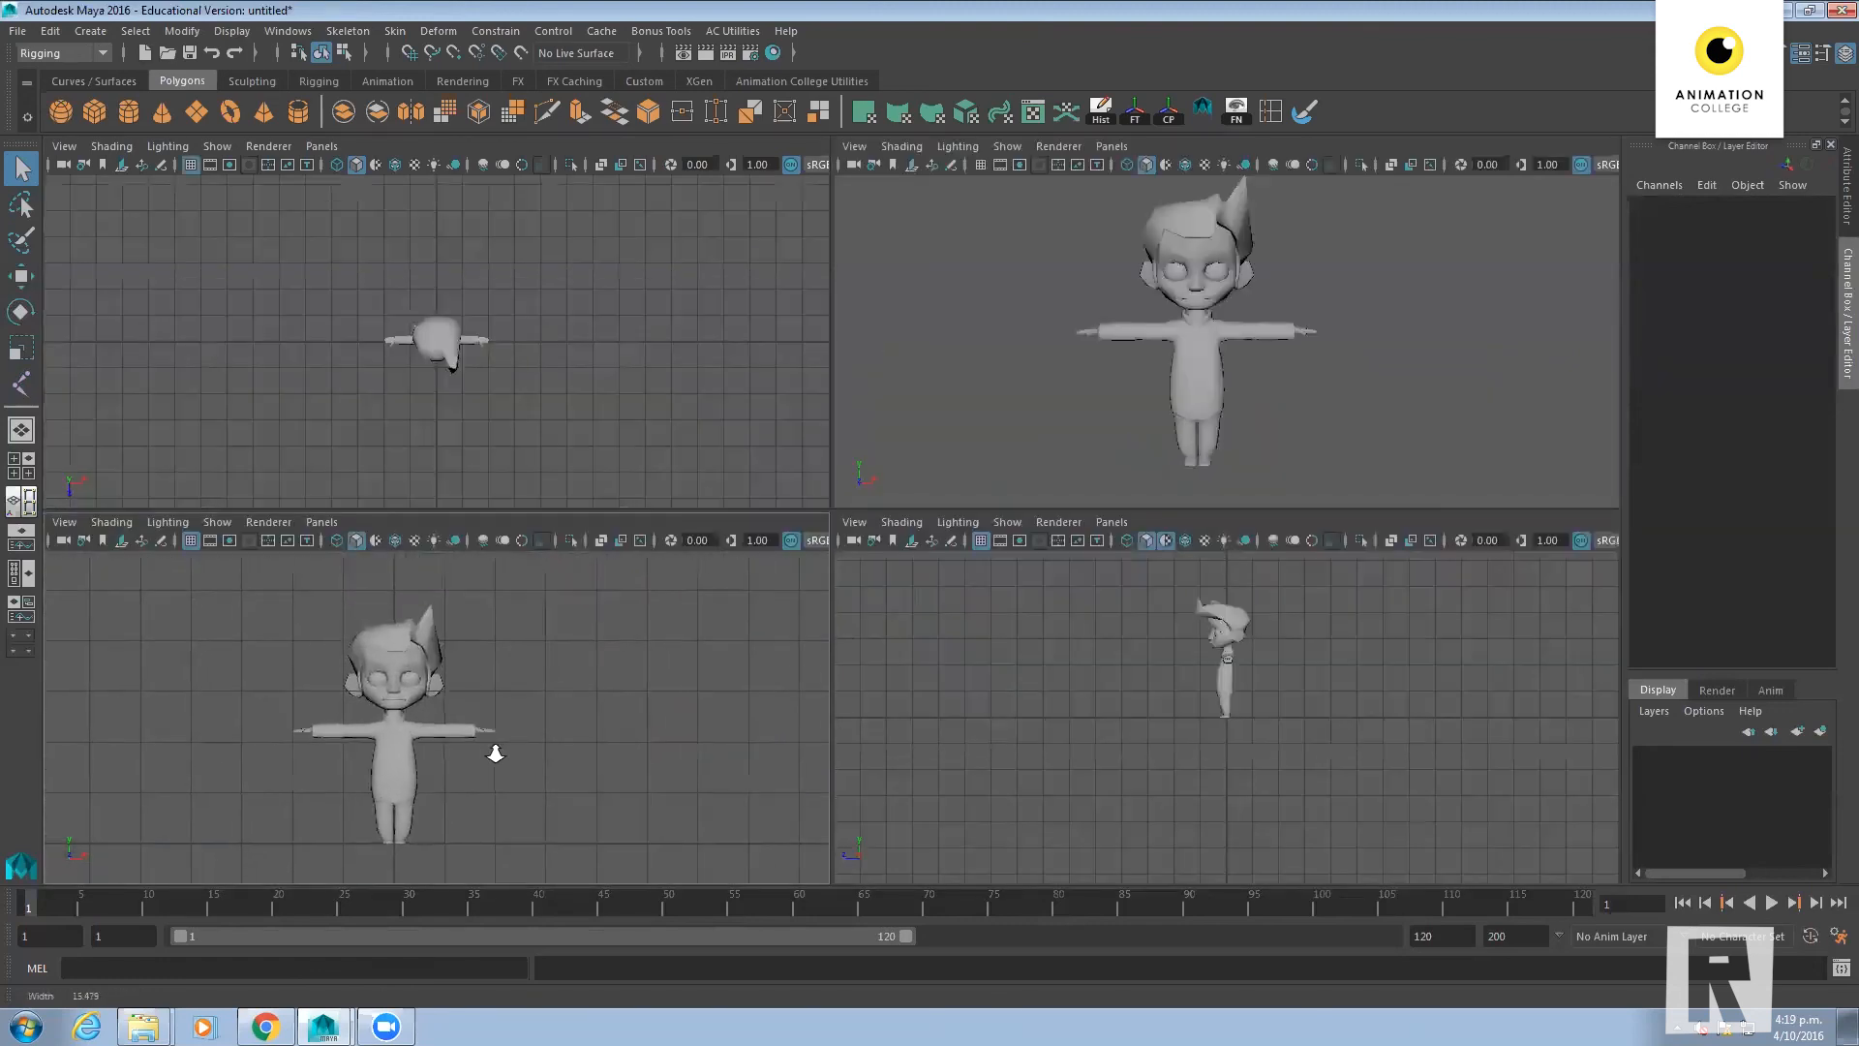
alt+right_drag(494, 751, 648, 755)
alt+right_drag(1311, 677, 1356, 776)
mouse_move(1357, 775)
alt+middle_down()
mouse_move(1339, 768)
mouse_move(1355, 752)
alt+middle_up()
alt+right_drag(506, 417, 629, 404)
alt+middle_drag(630, 403, 607, 404)
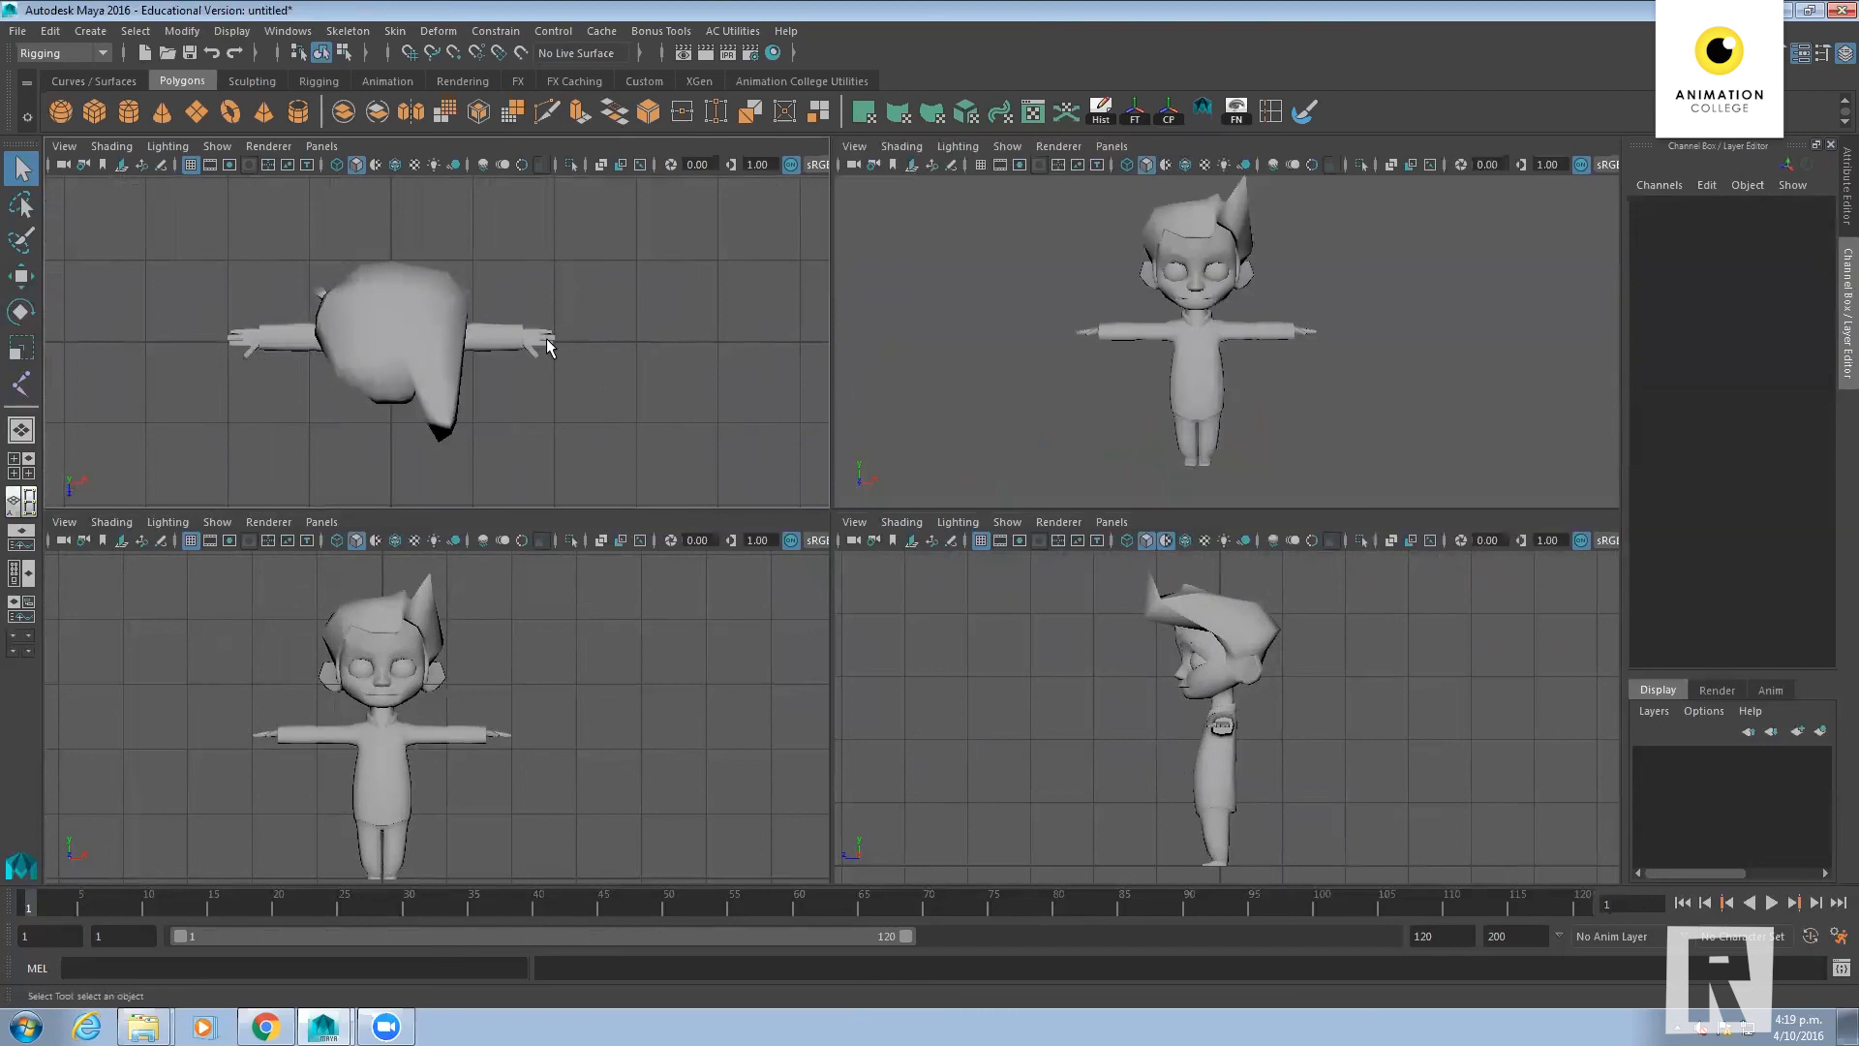
alt+right_drag(546, 339, 614, 363)
key(a)
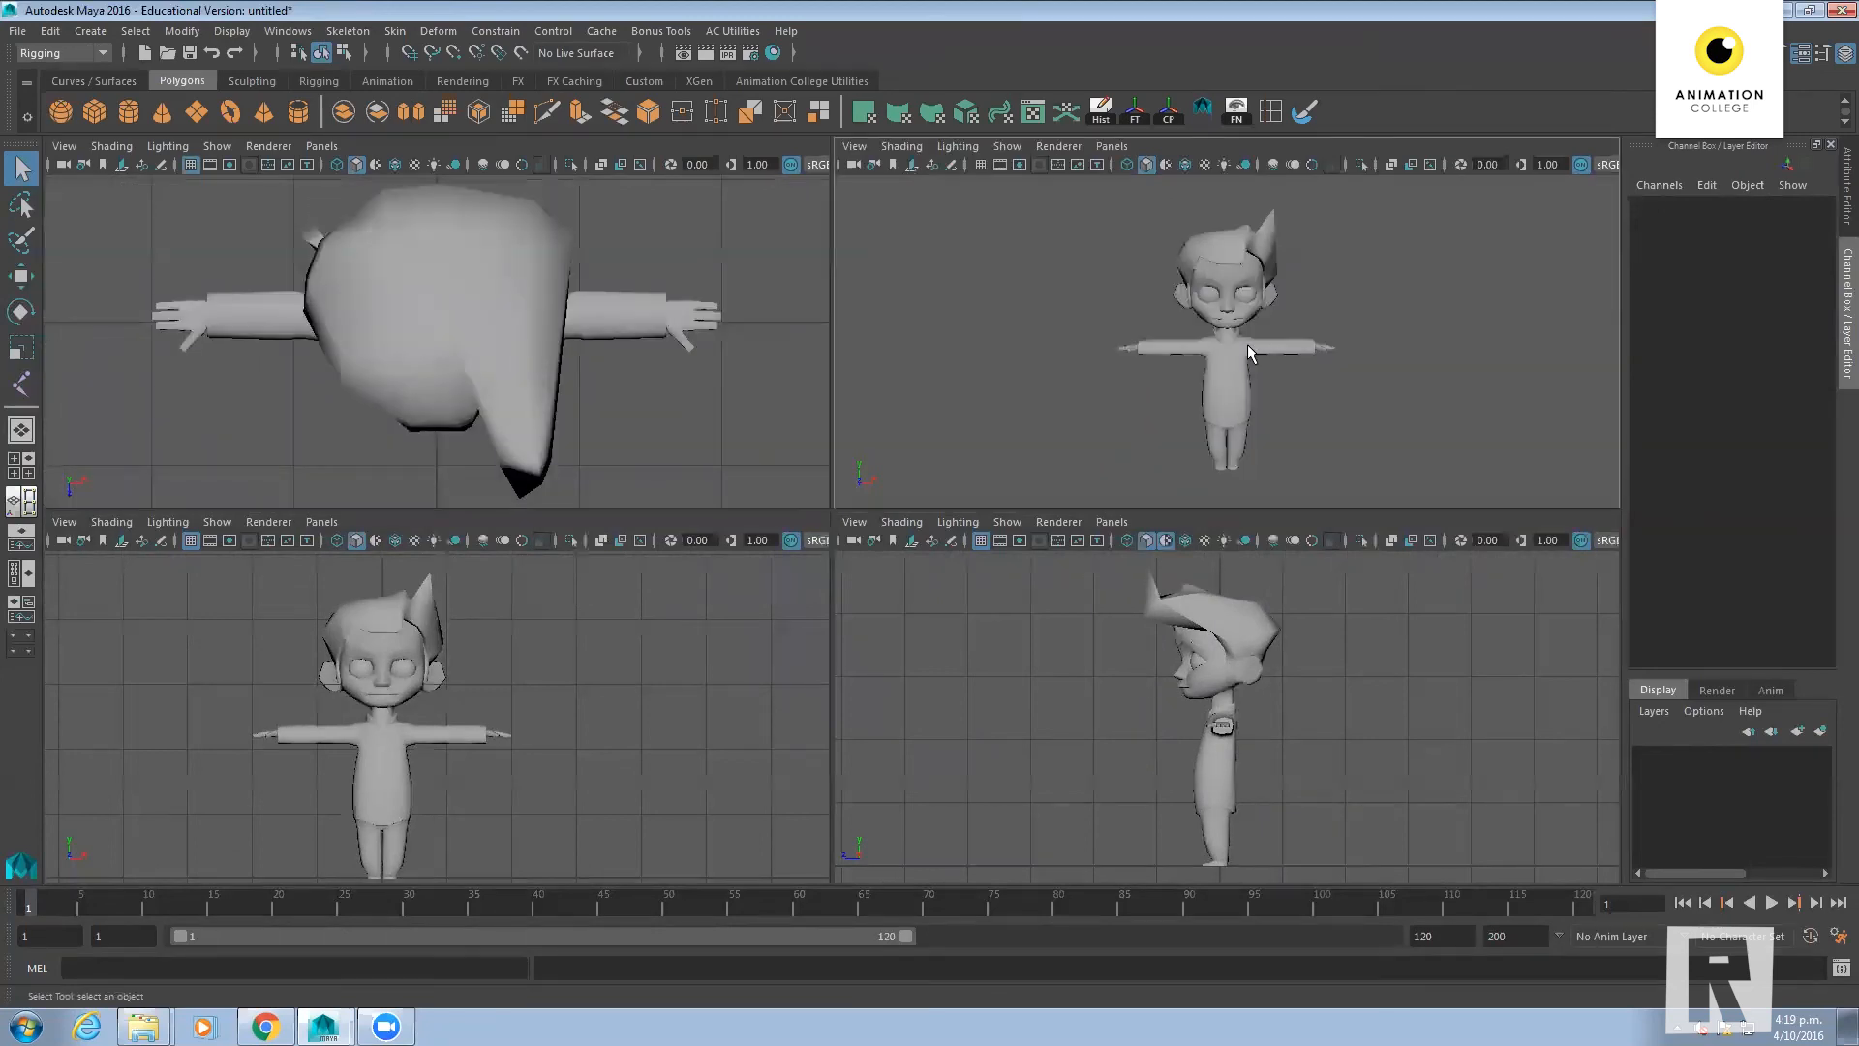
key(a)
key(a)
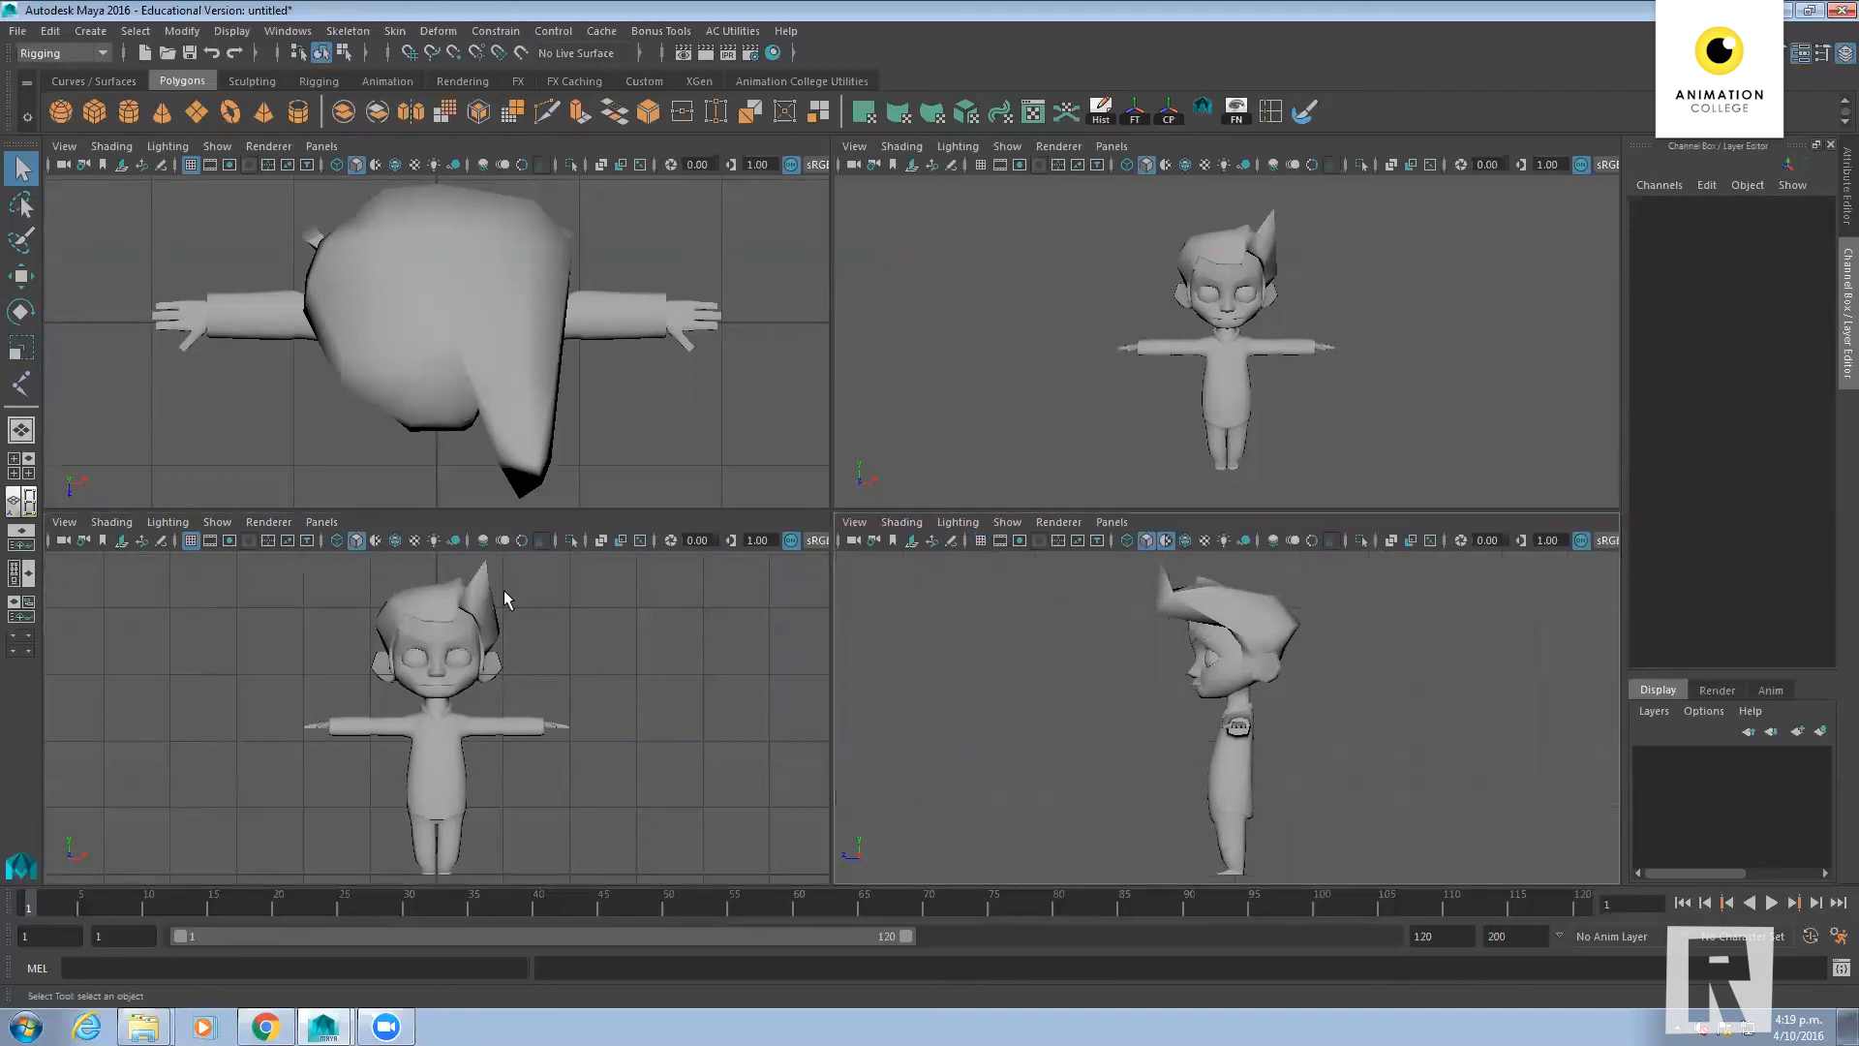
Hide the grid in the front and top views and turn on X-ray joints in all four views
click(191, 541)
click(190, 164)
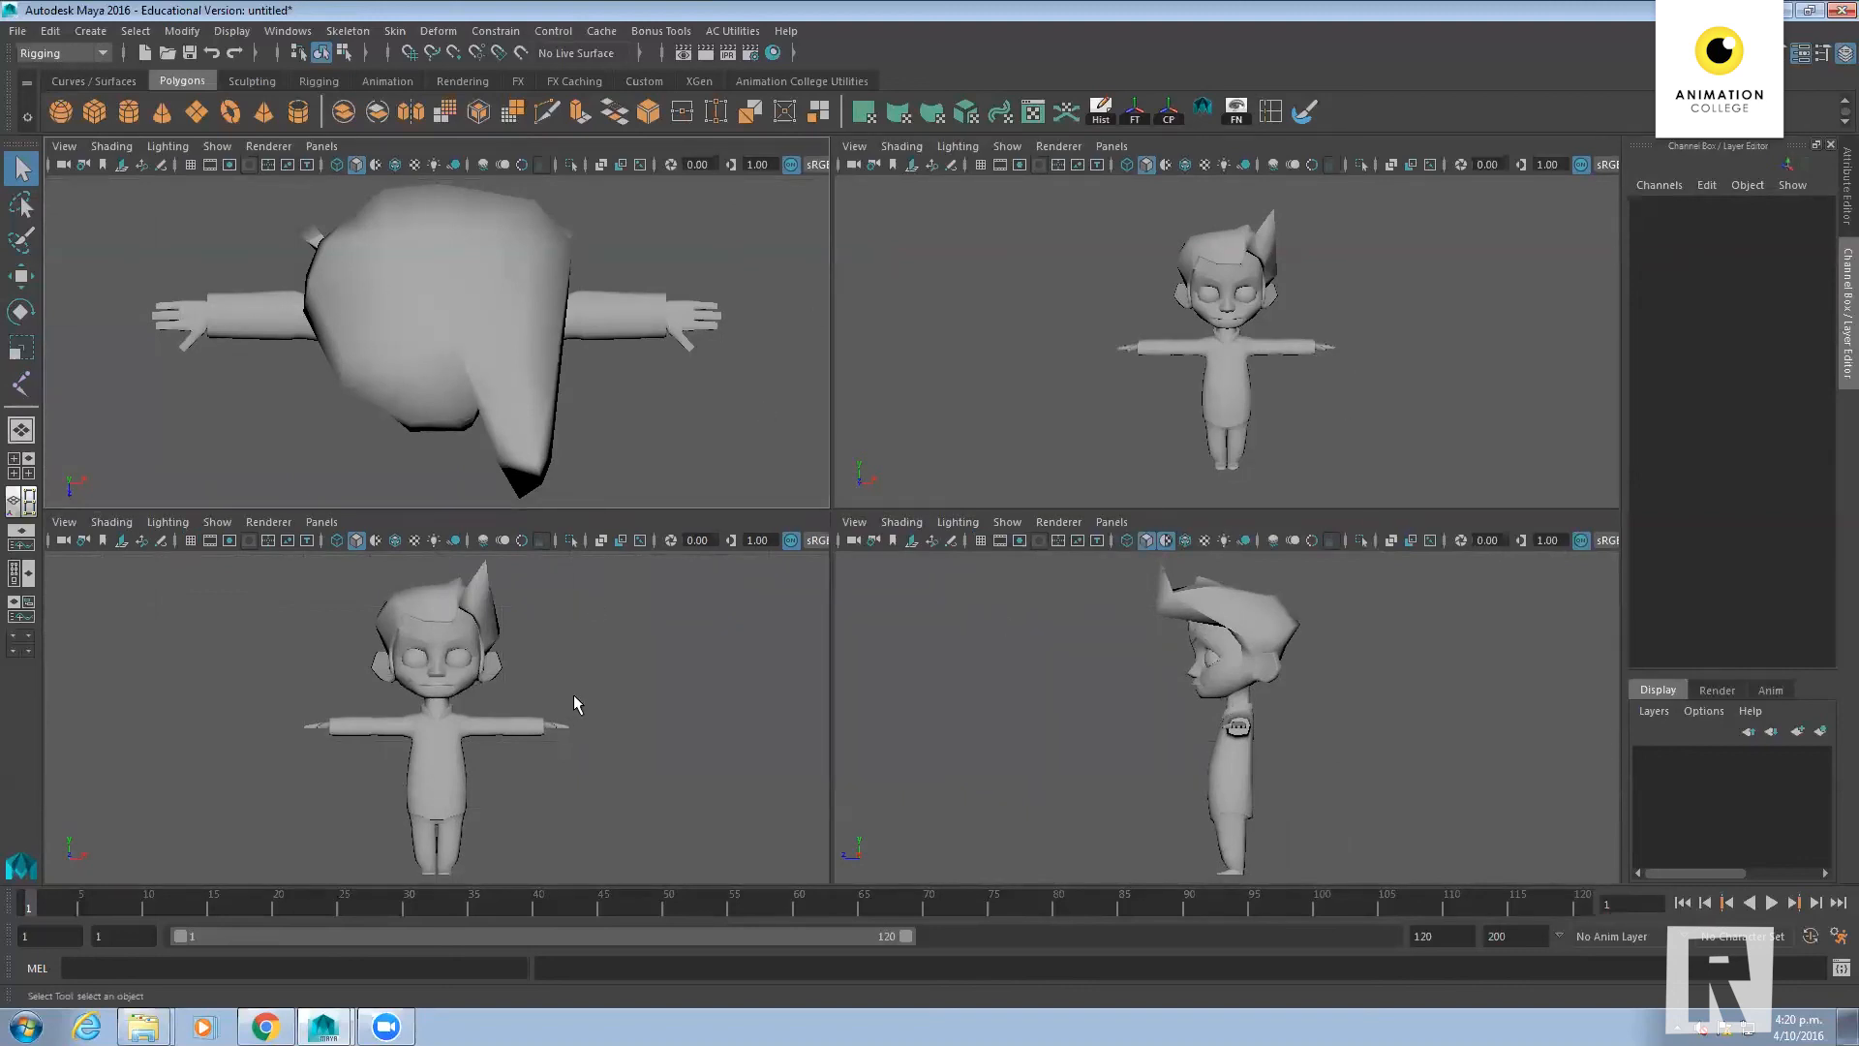
click(1430, 542)
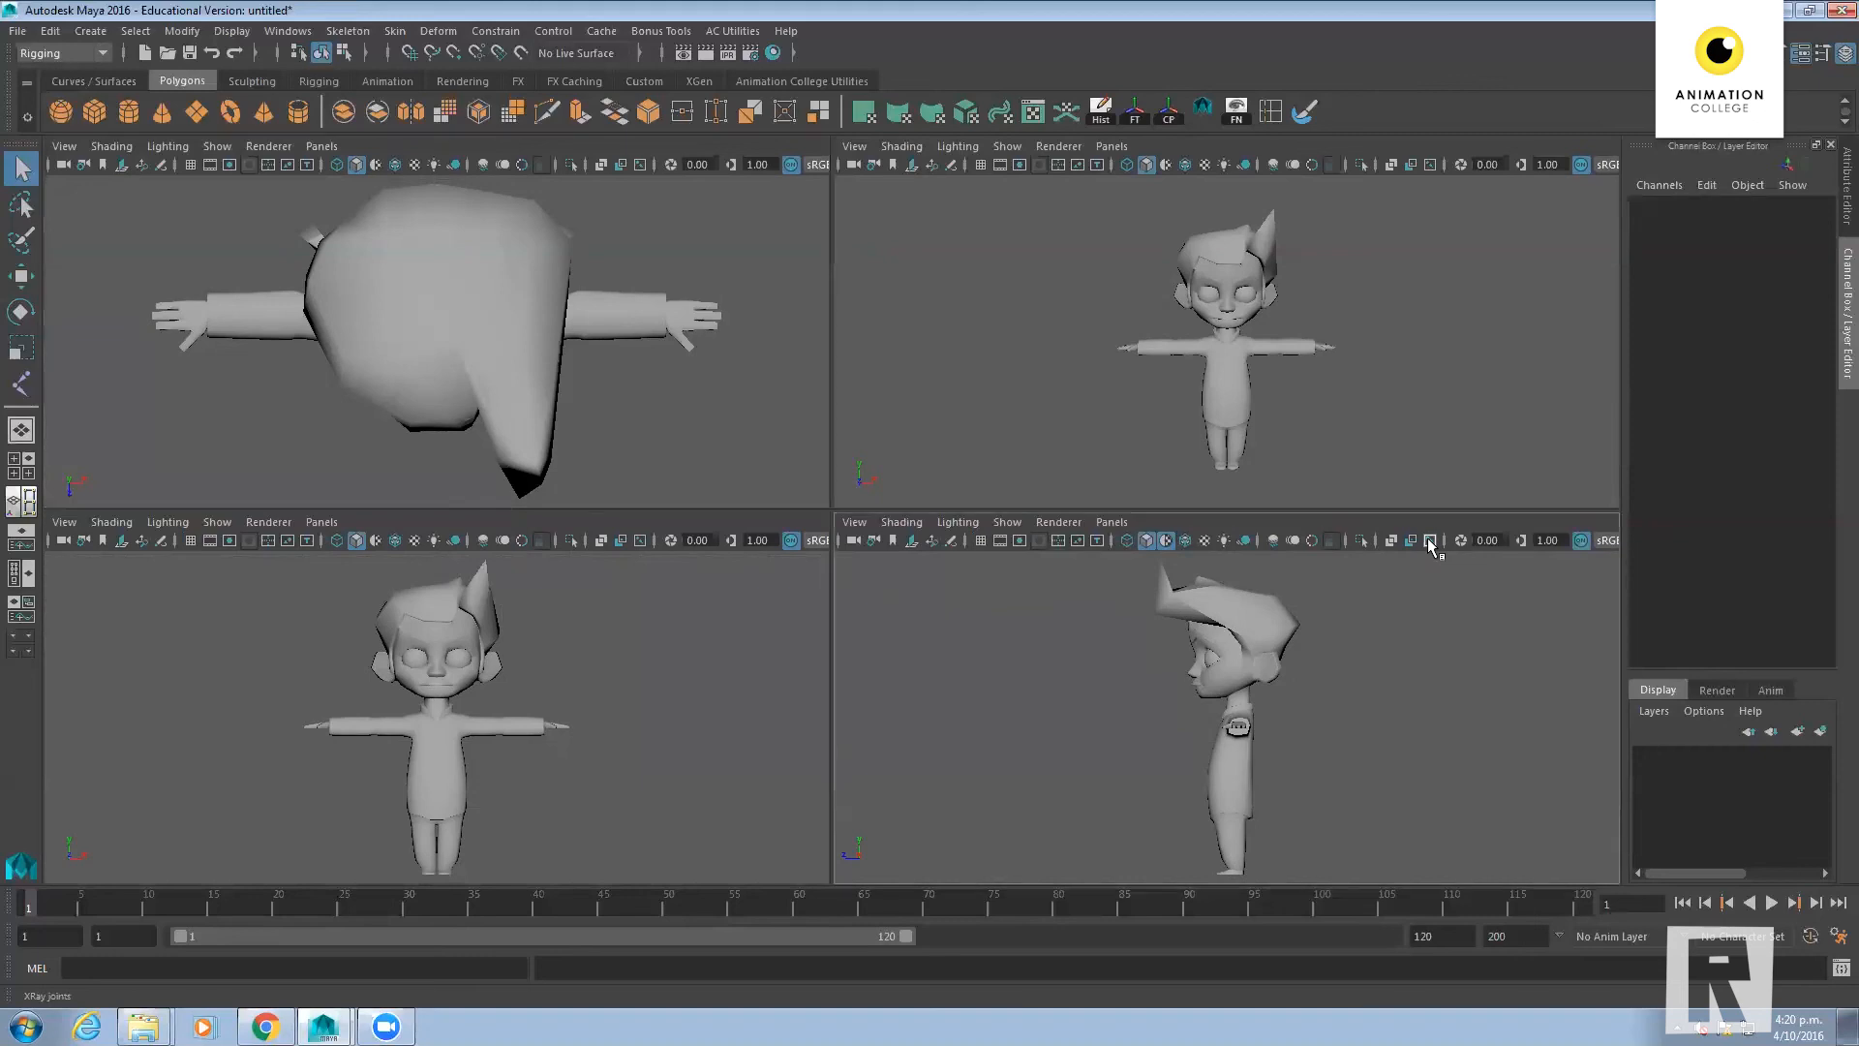
click(1430, 164)
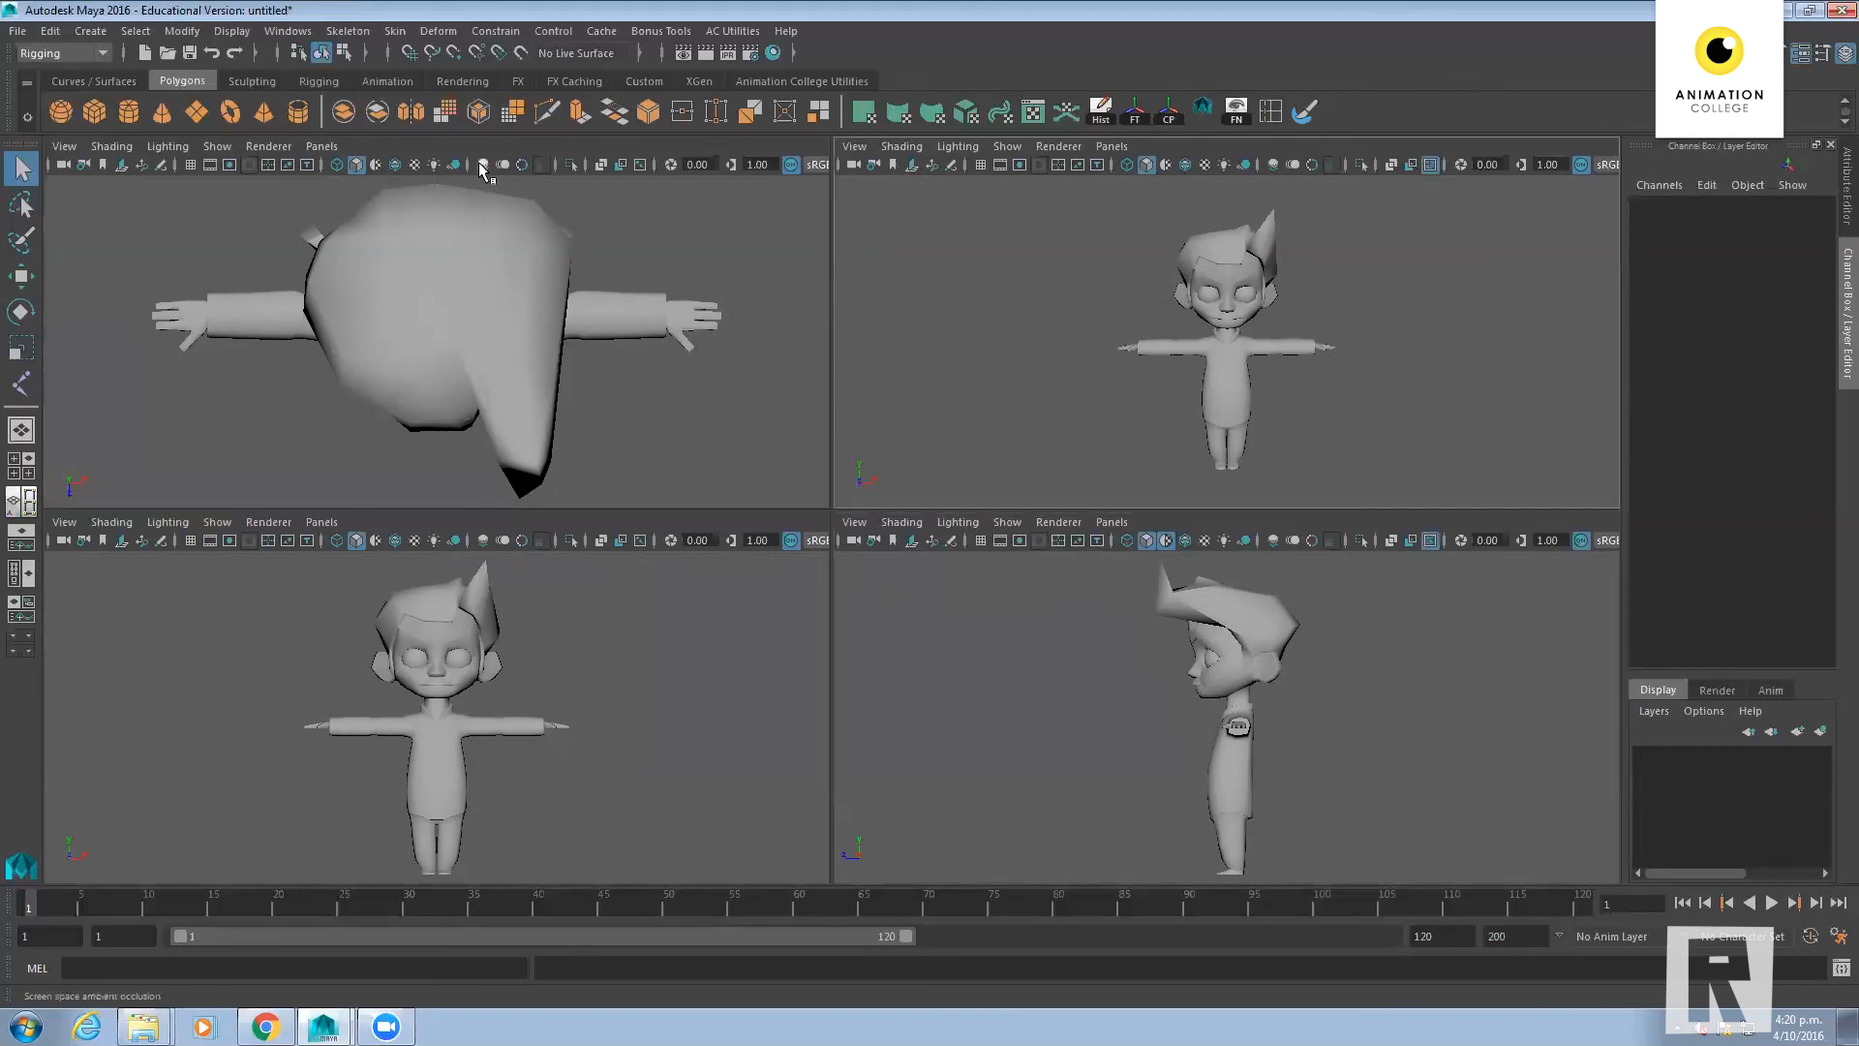
click(640, 163)
click(640, 540)
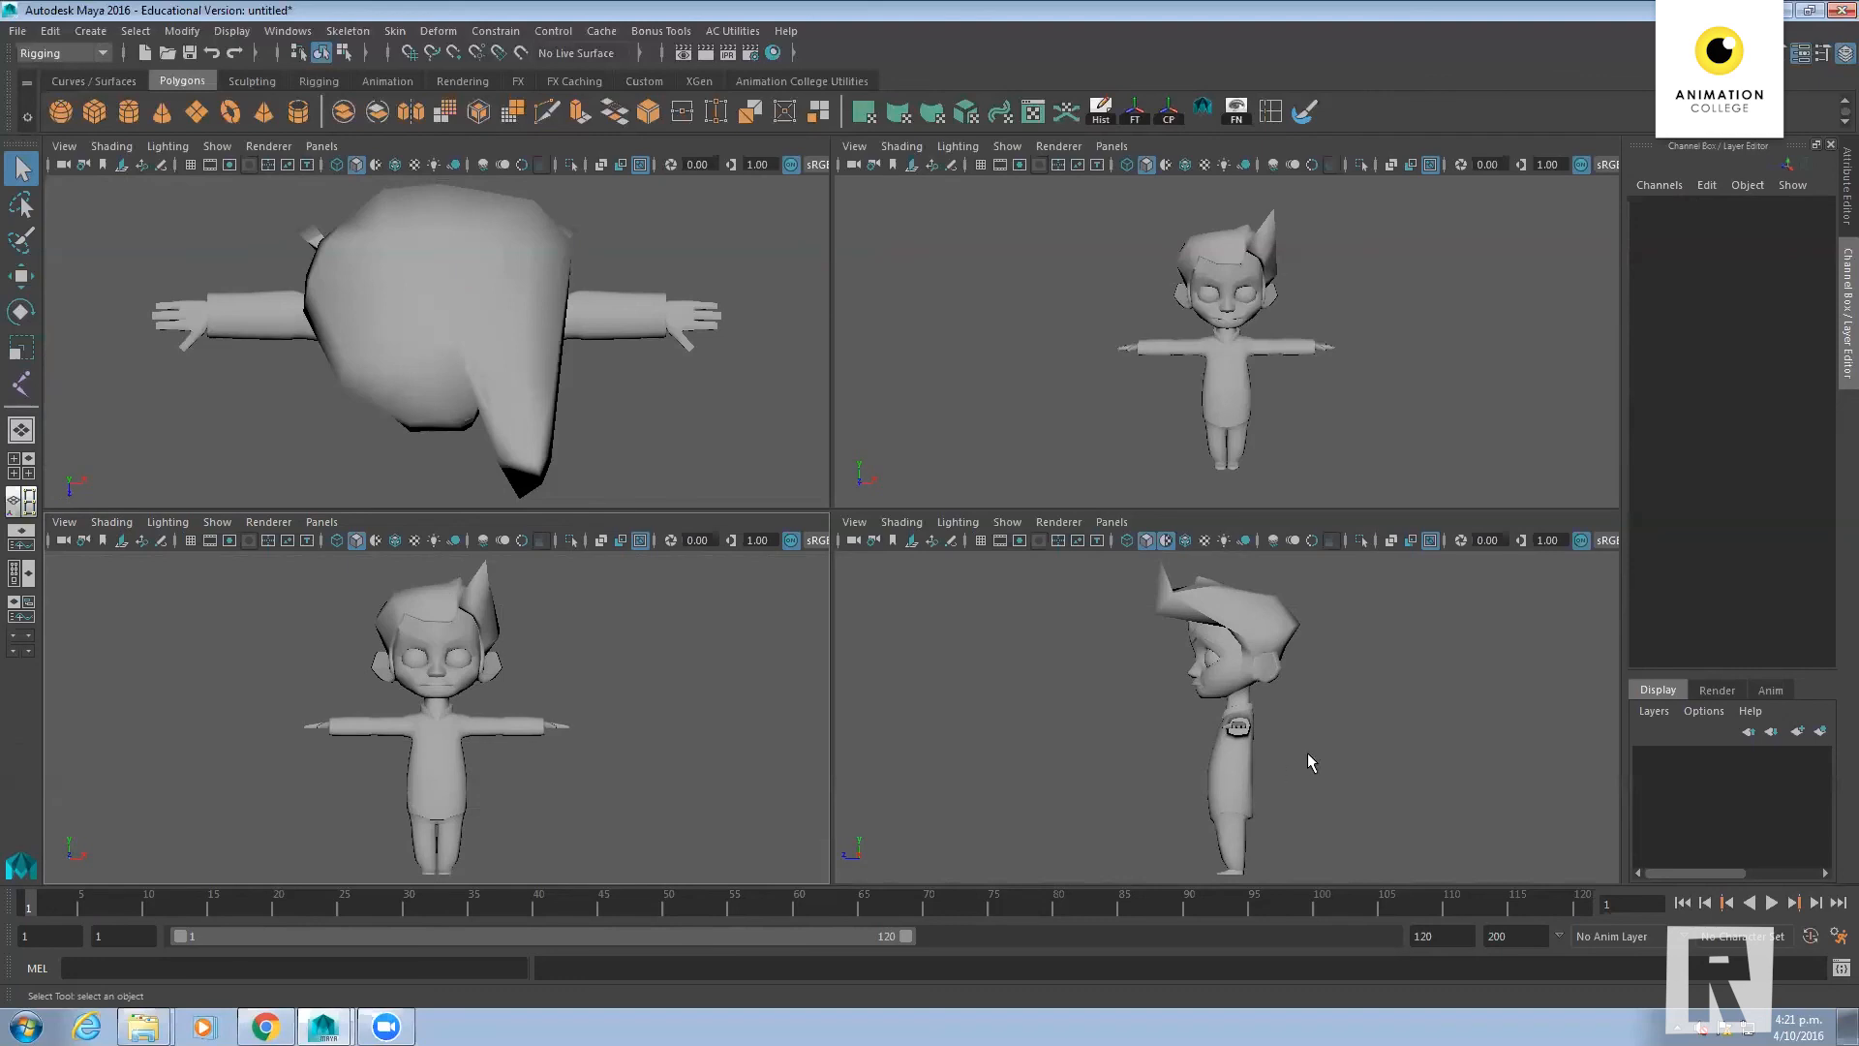
Maximize the side view on the character's body and display wireframe on shaded
key(space)
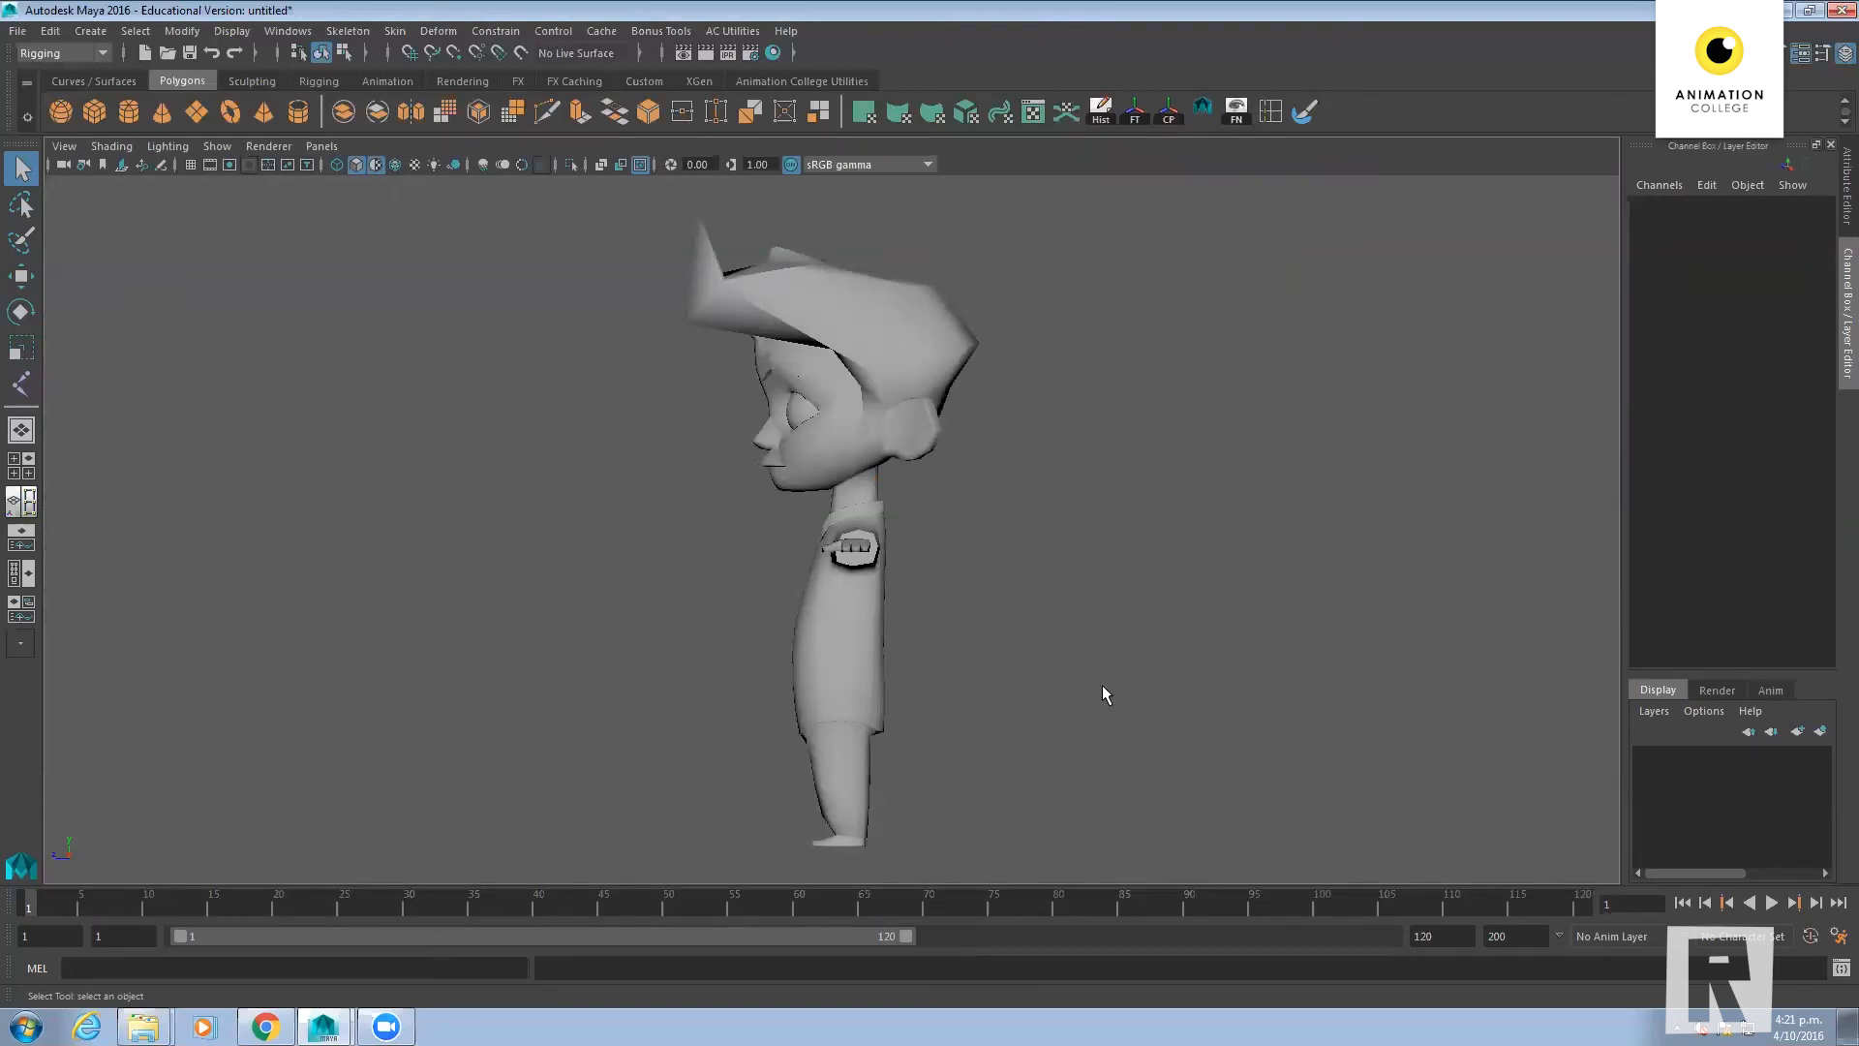
scroll(993, 688, up, 4)
alt+middle_drag(941, 673, 786, 578)
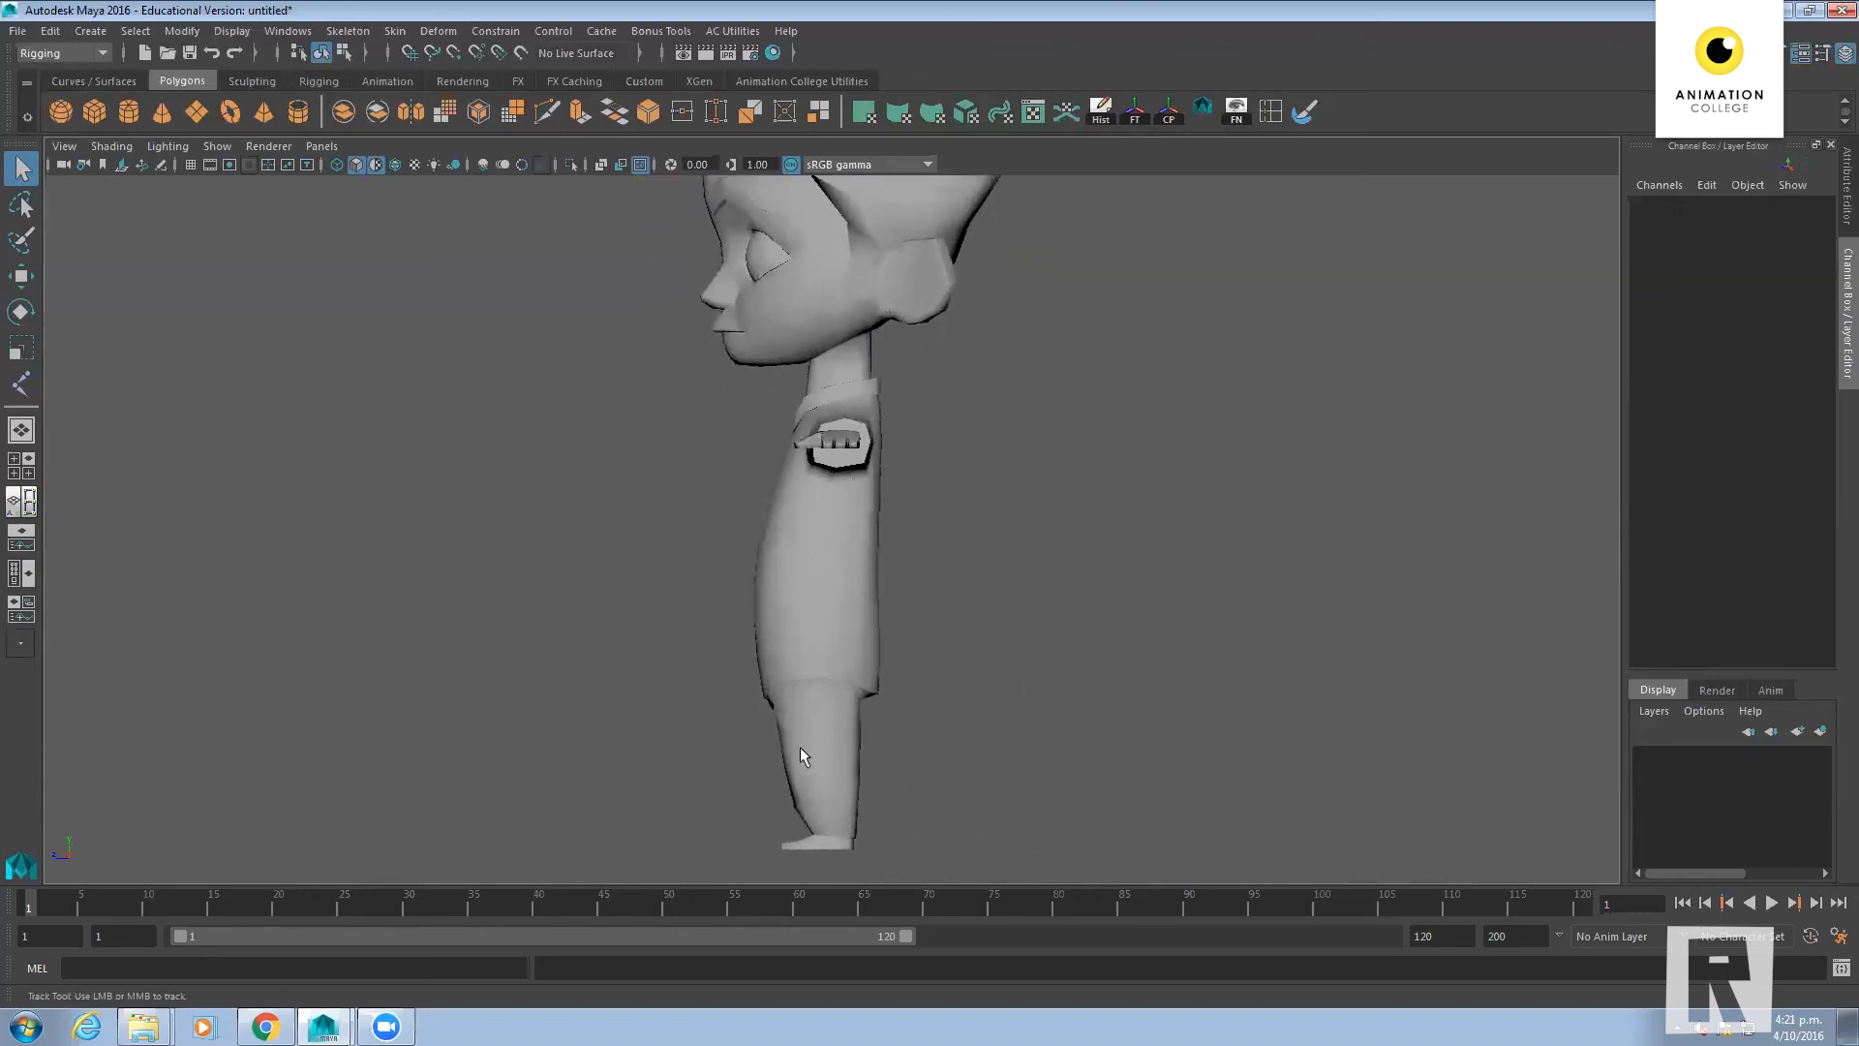
click(395, 164)
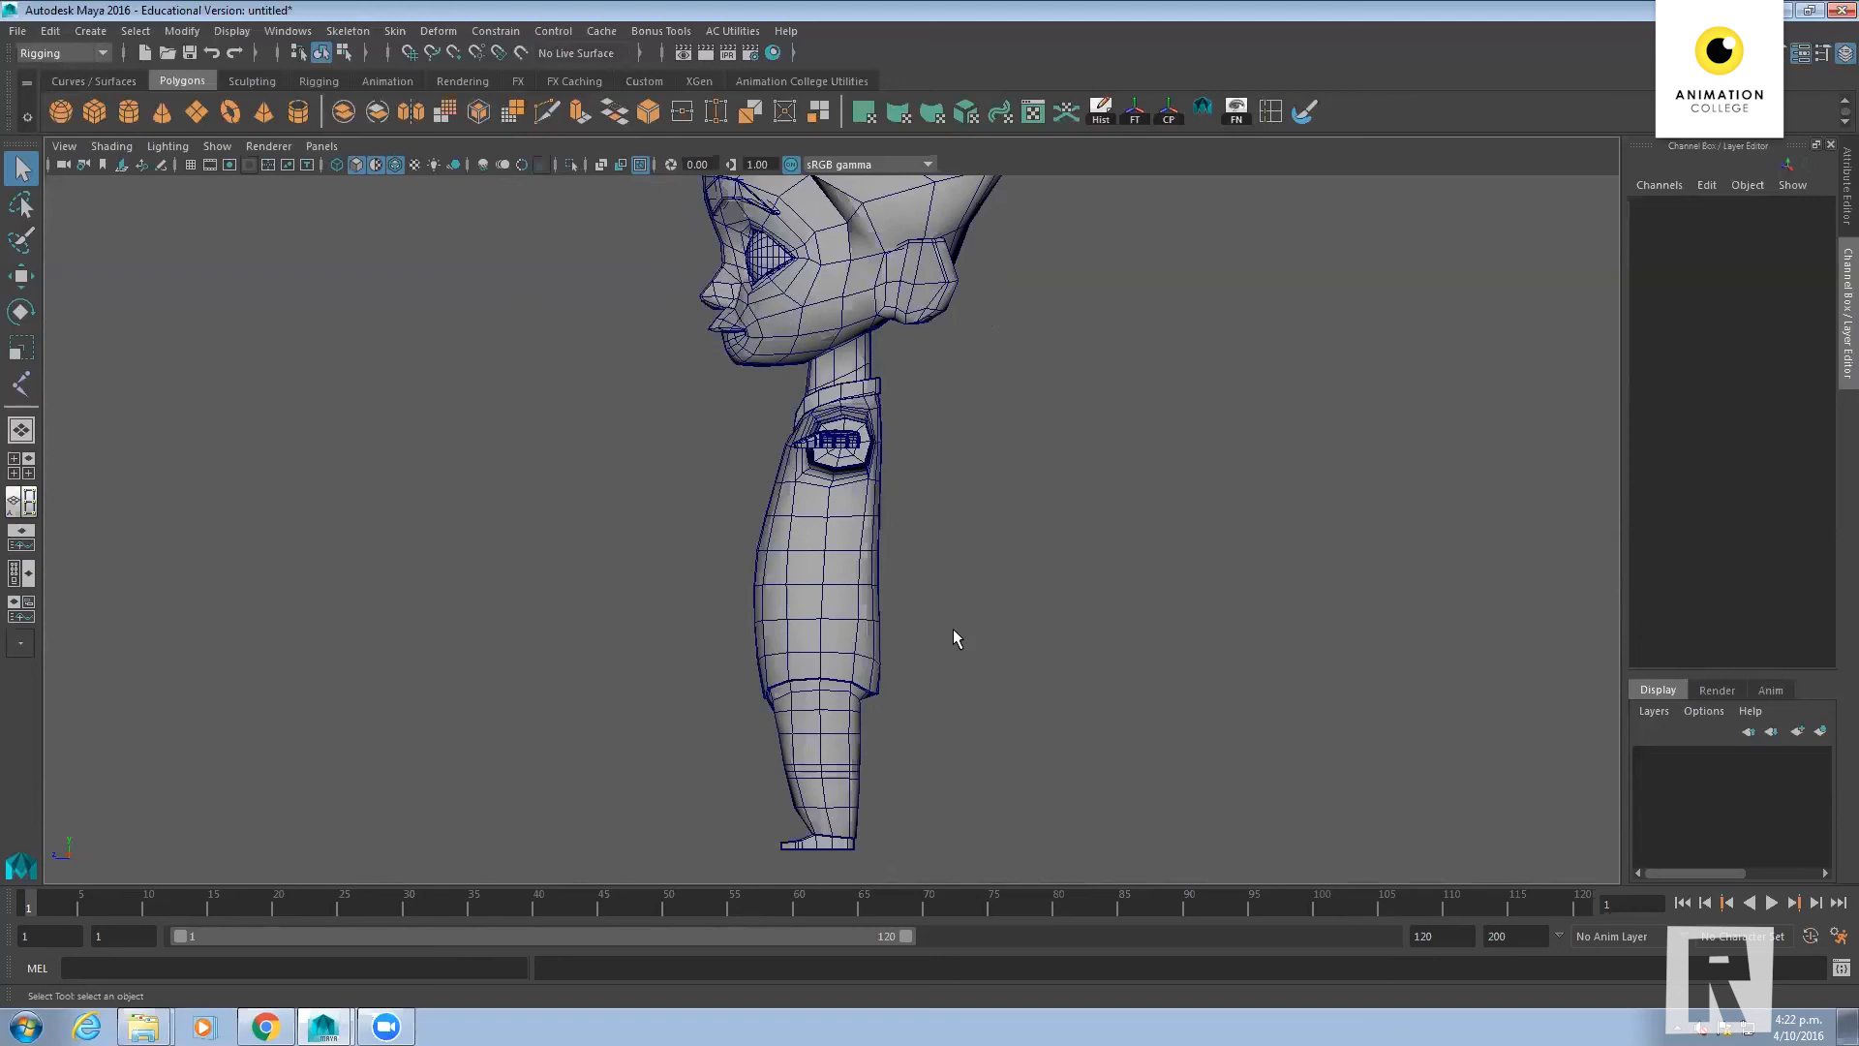
Start the Create Joints tool with the character's torso and legs framed in the side view
click(366, 32)
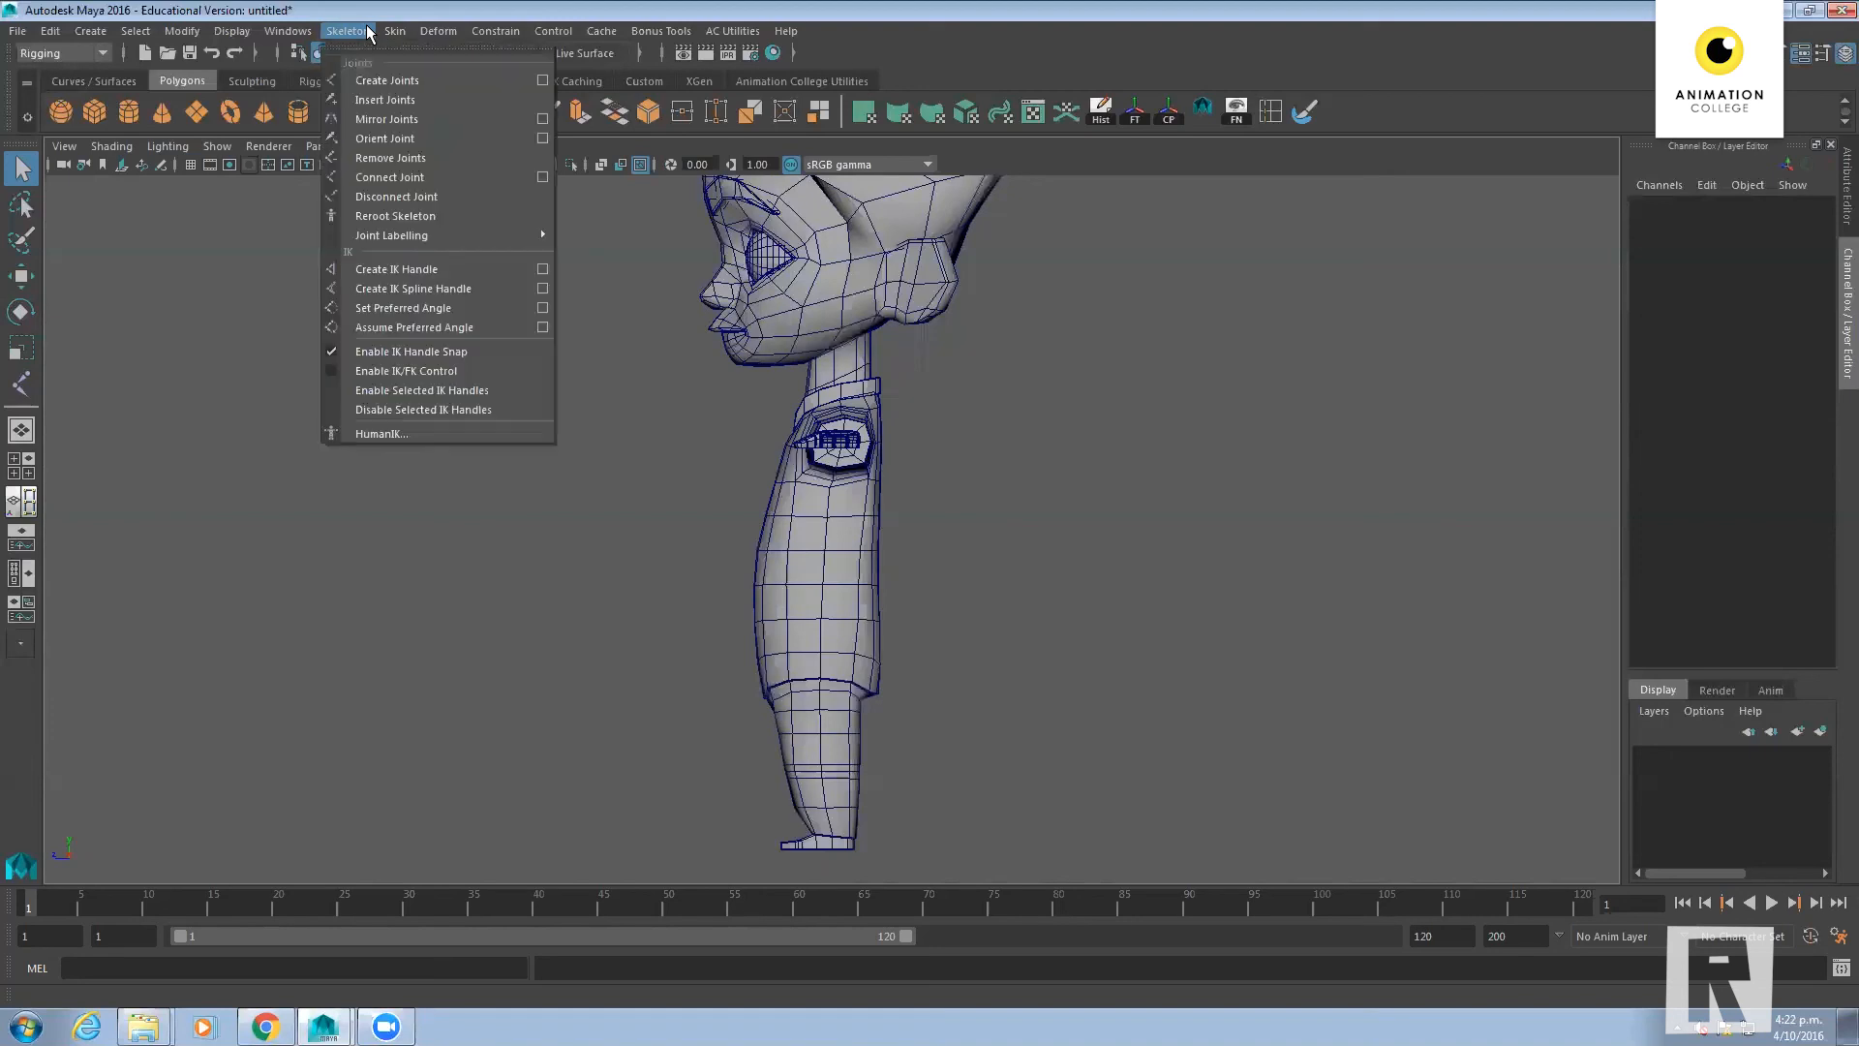
click(385, 80)
scroll(893, 642, up, 1)
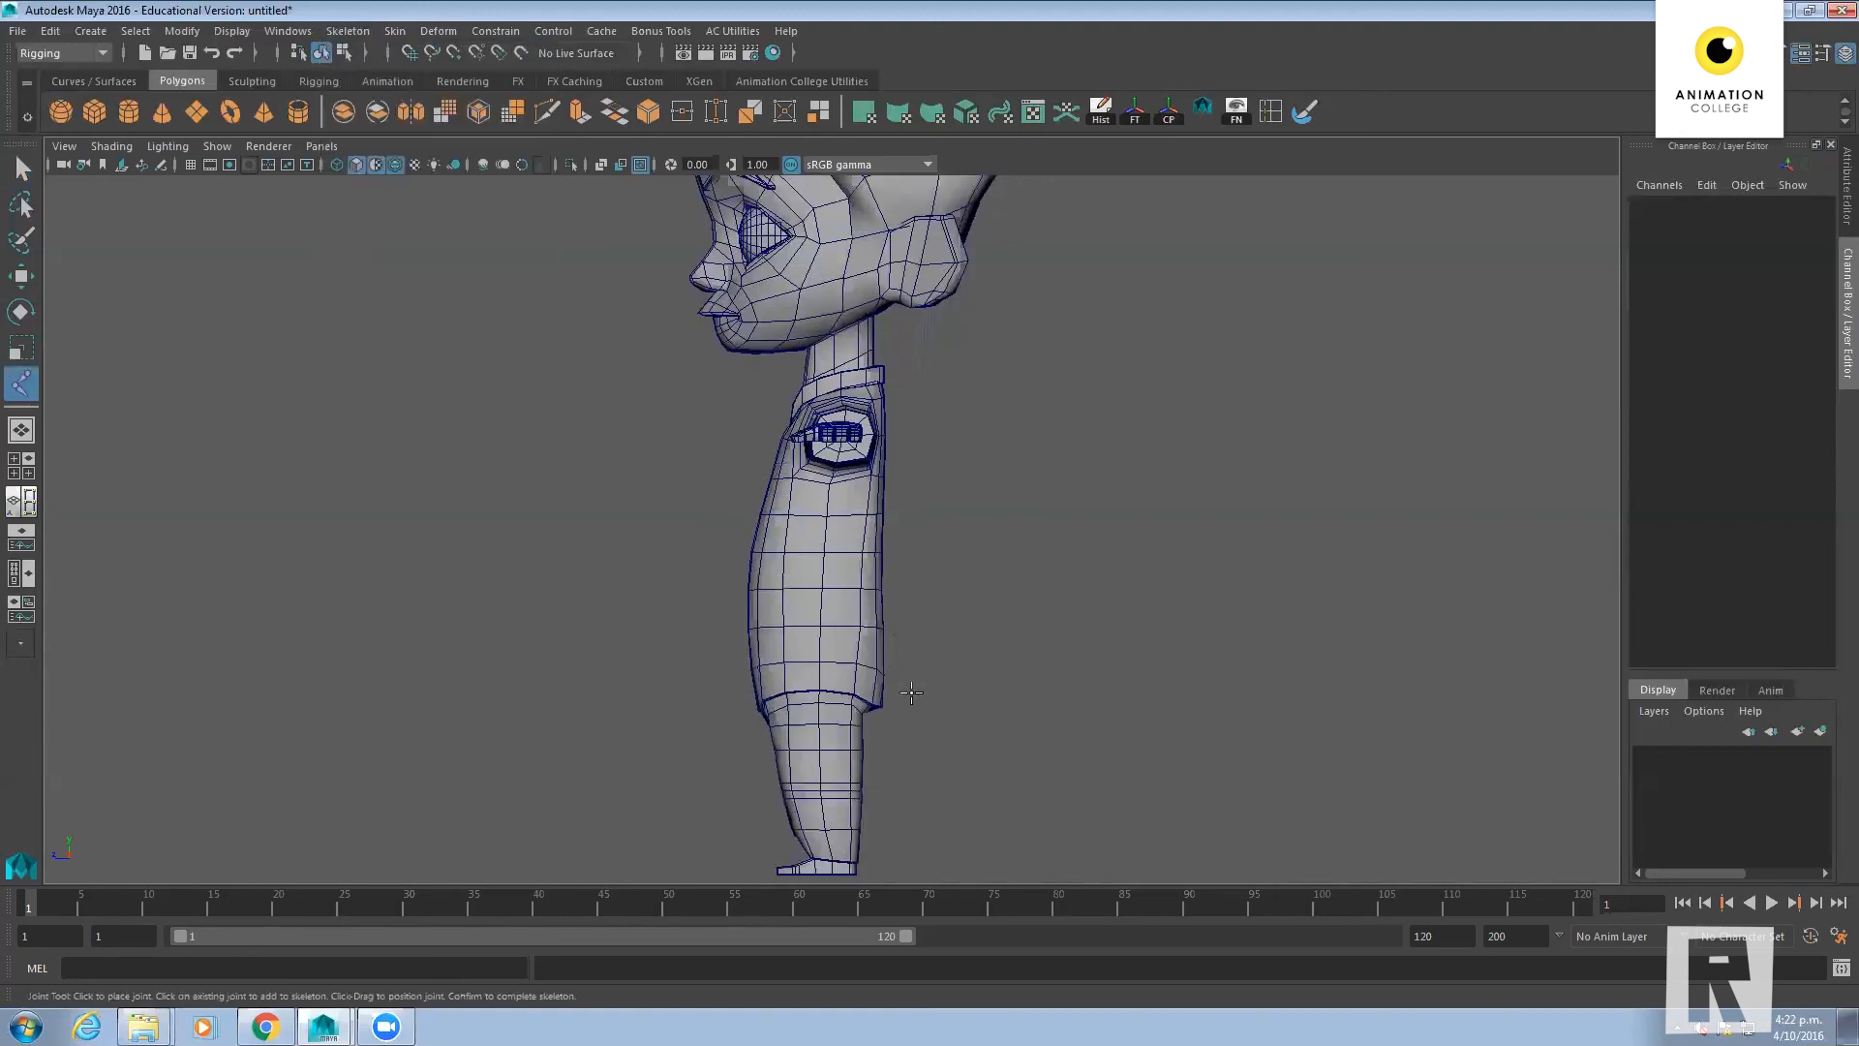
alt+middle_drag(910, 692, 896, 620)
scroll(910, 621, up, 3)
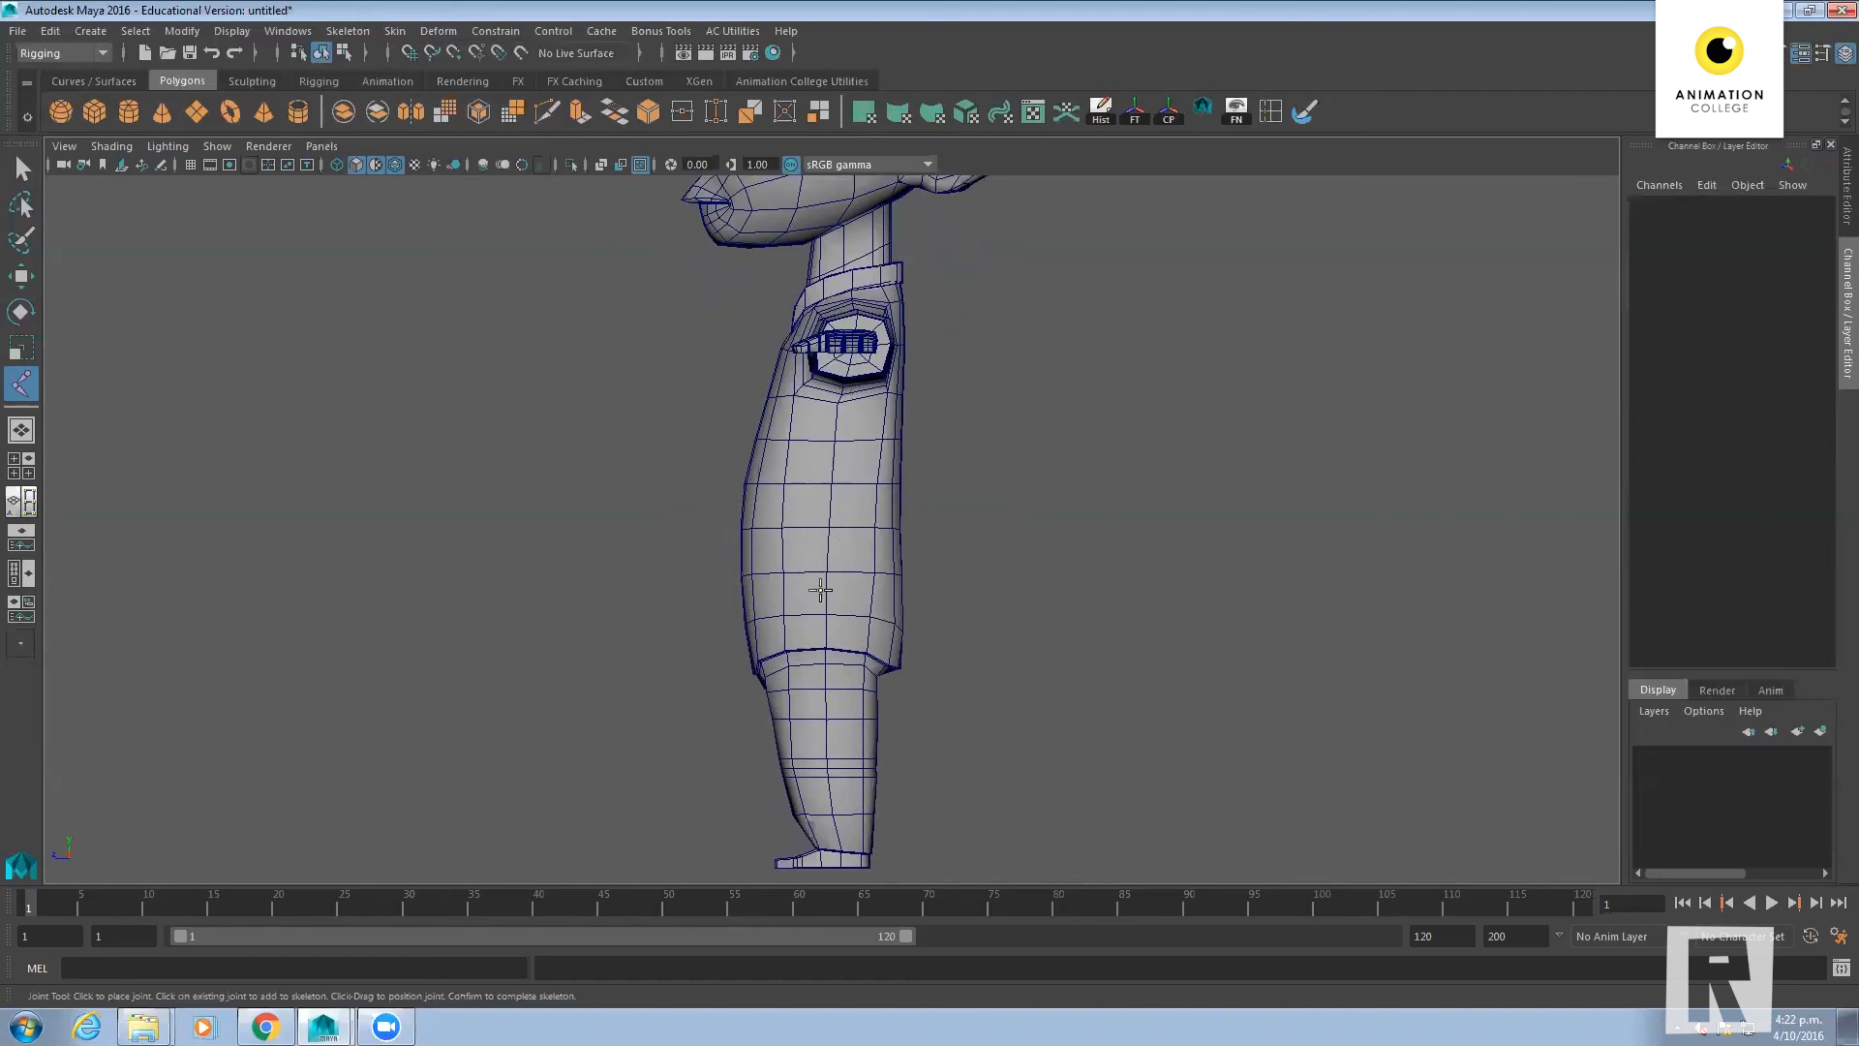
click(1039, 580)
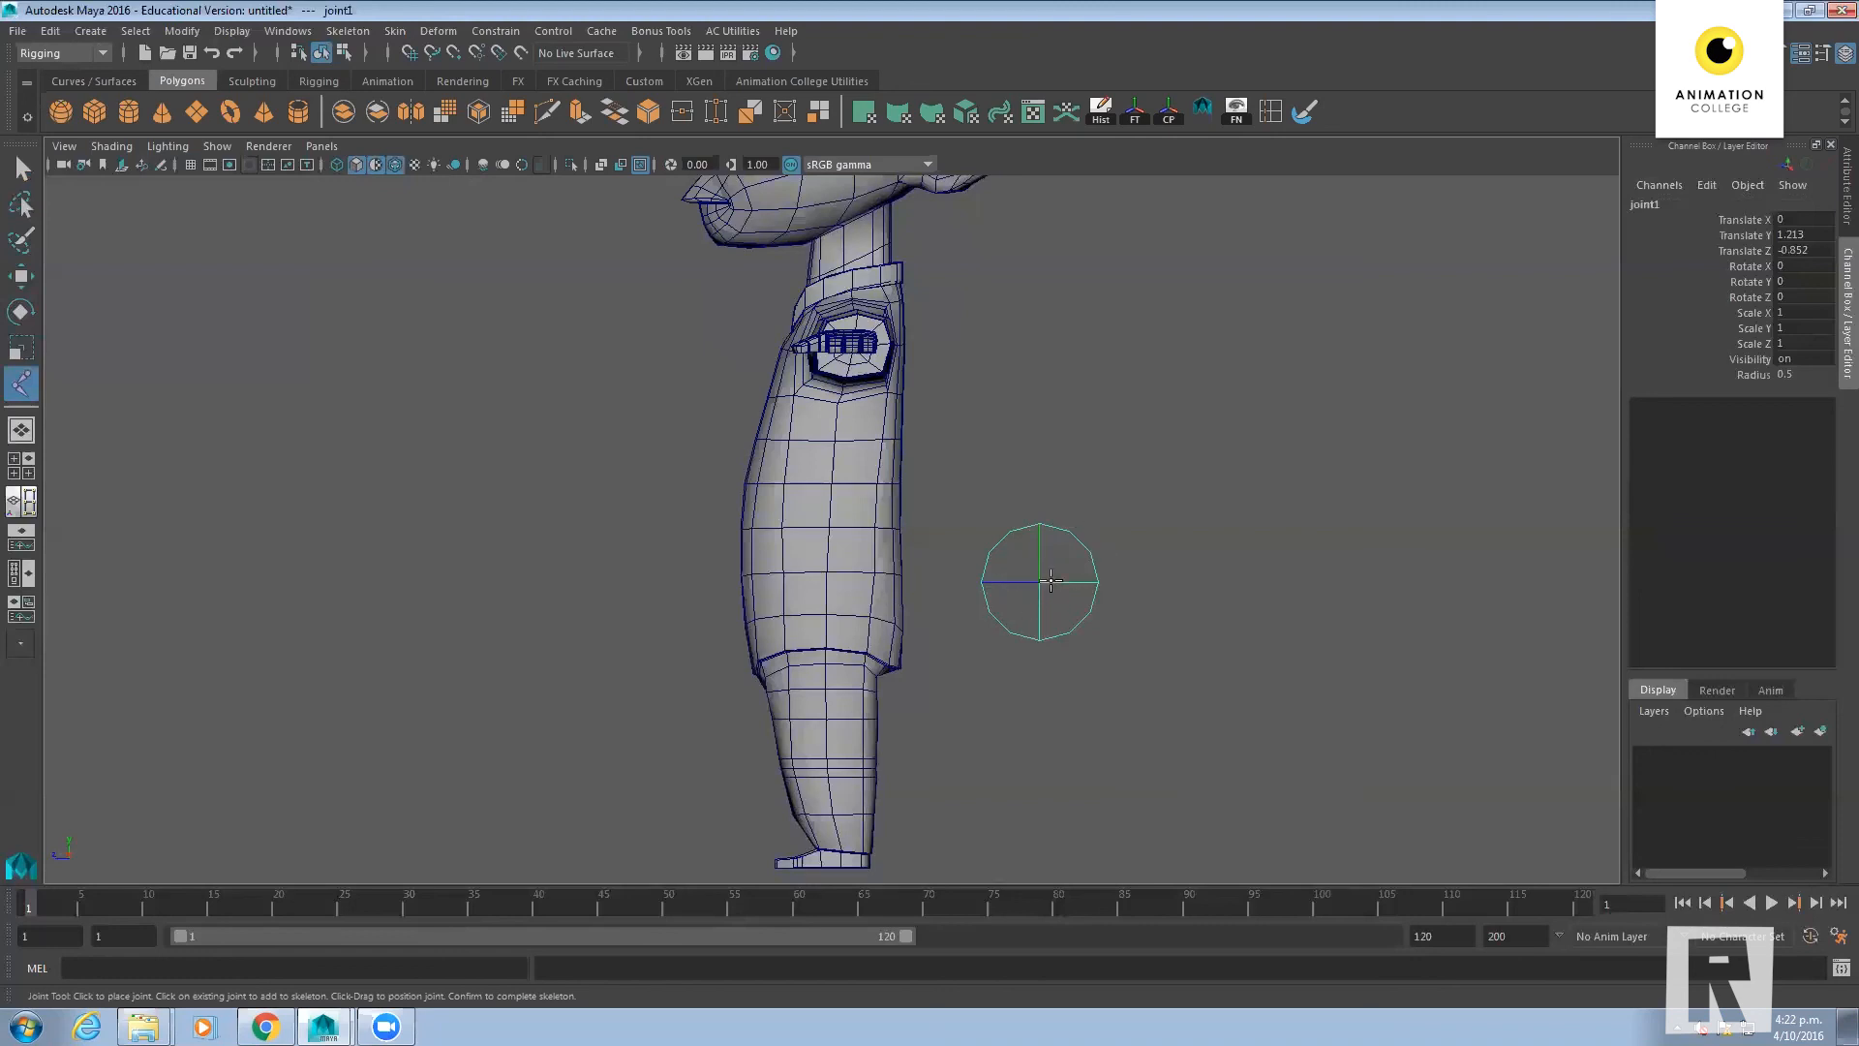
key(ctrl+z)
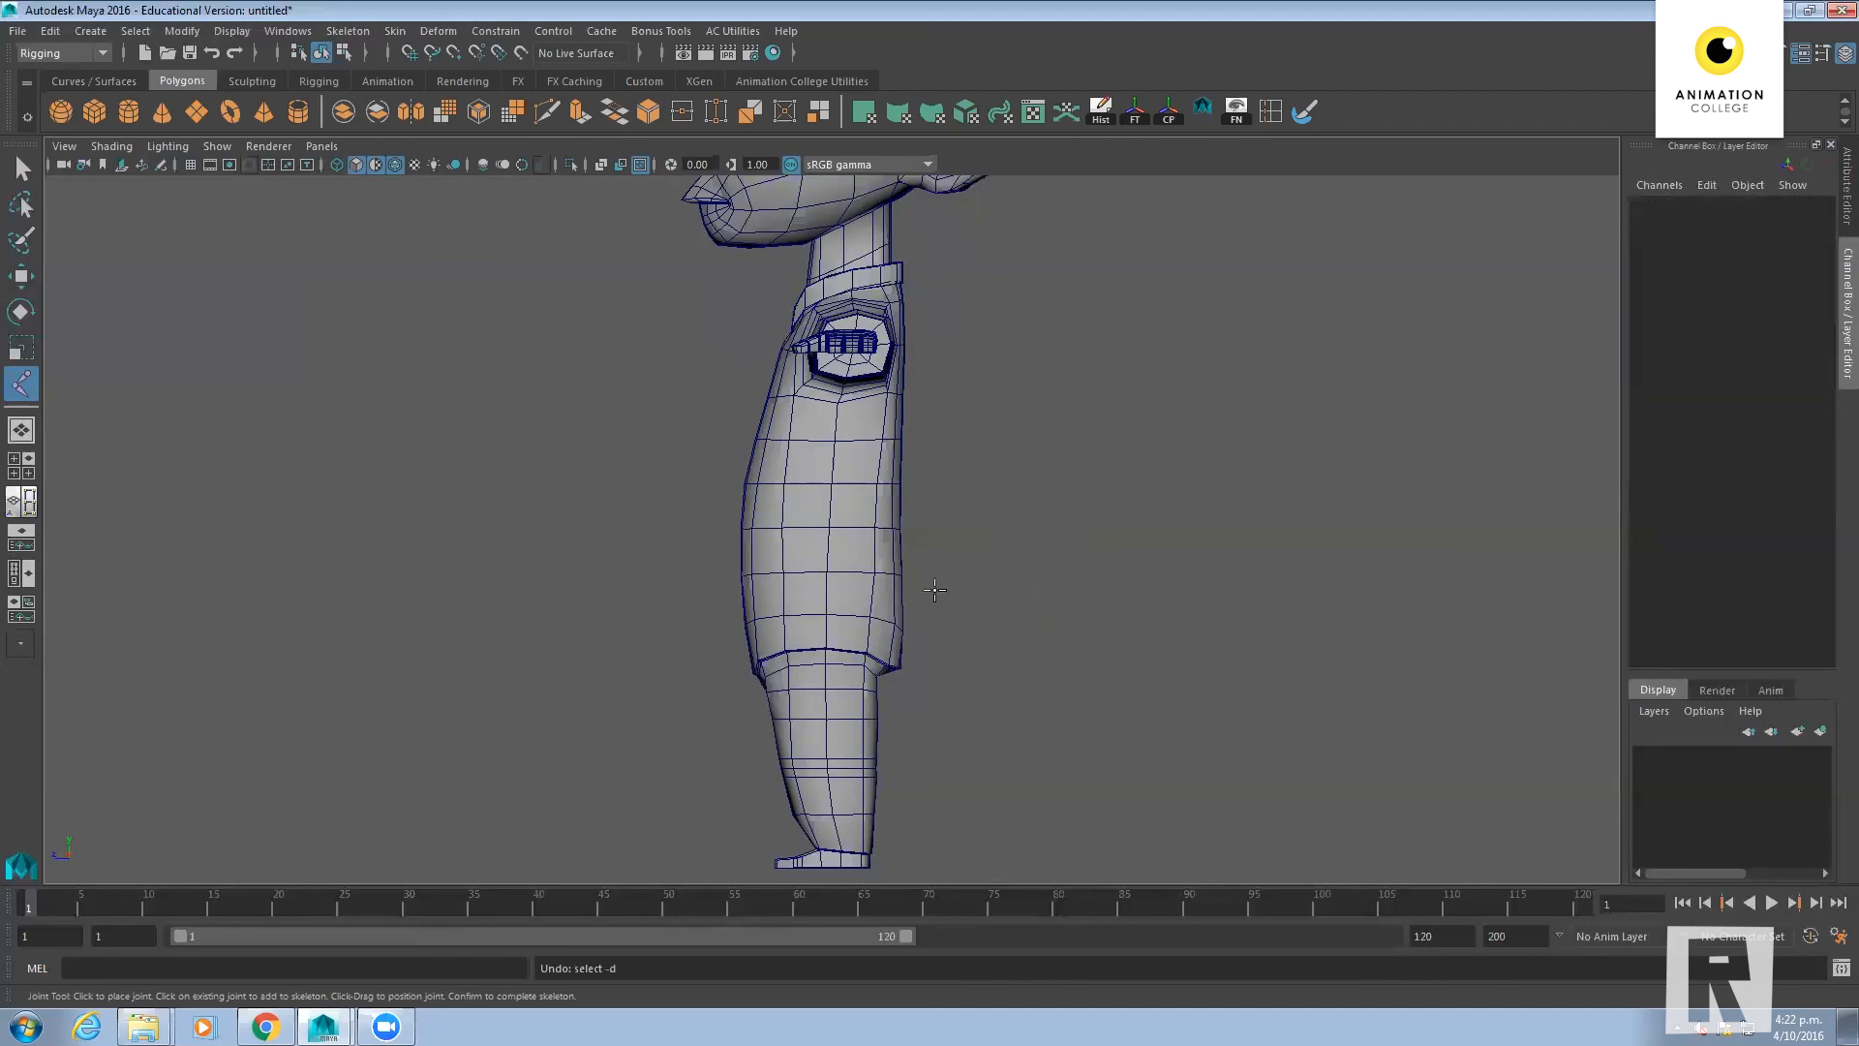
click(764, 574)
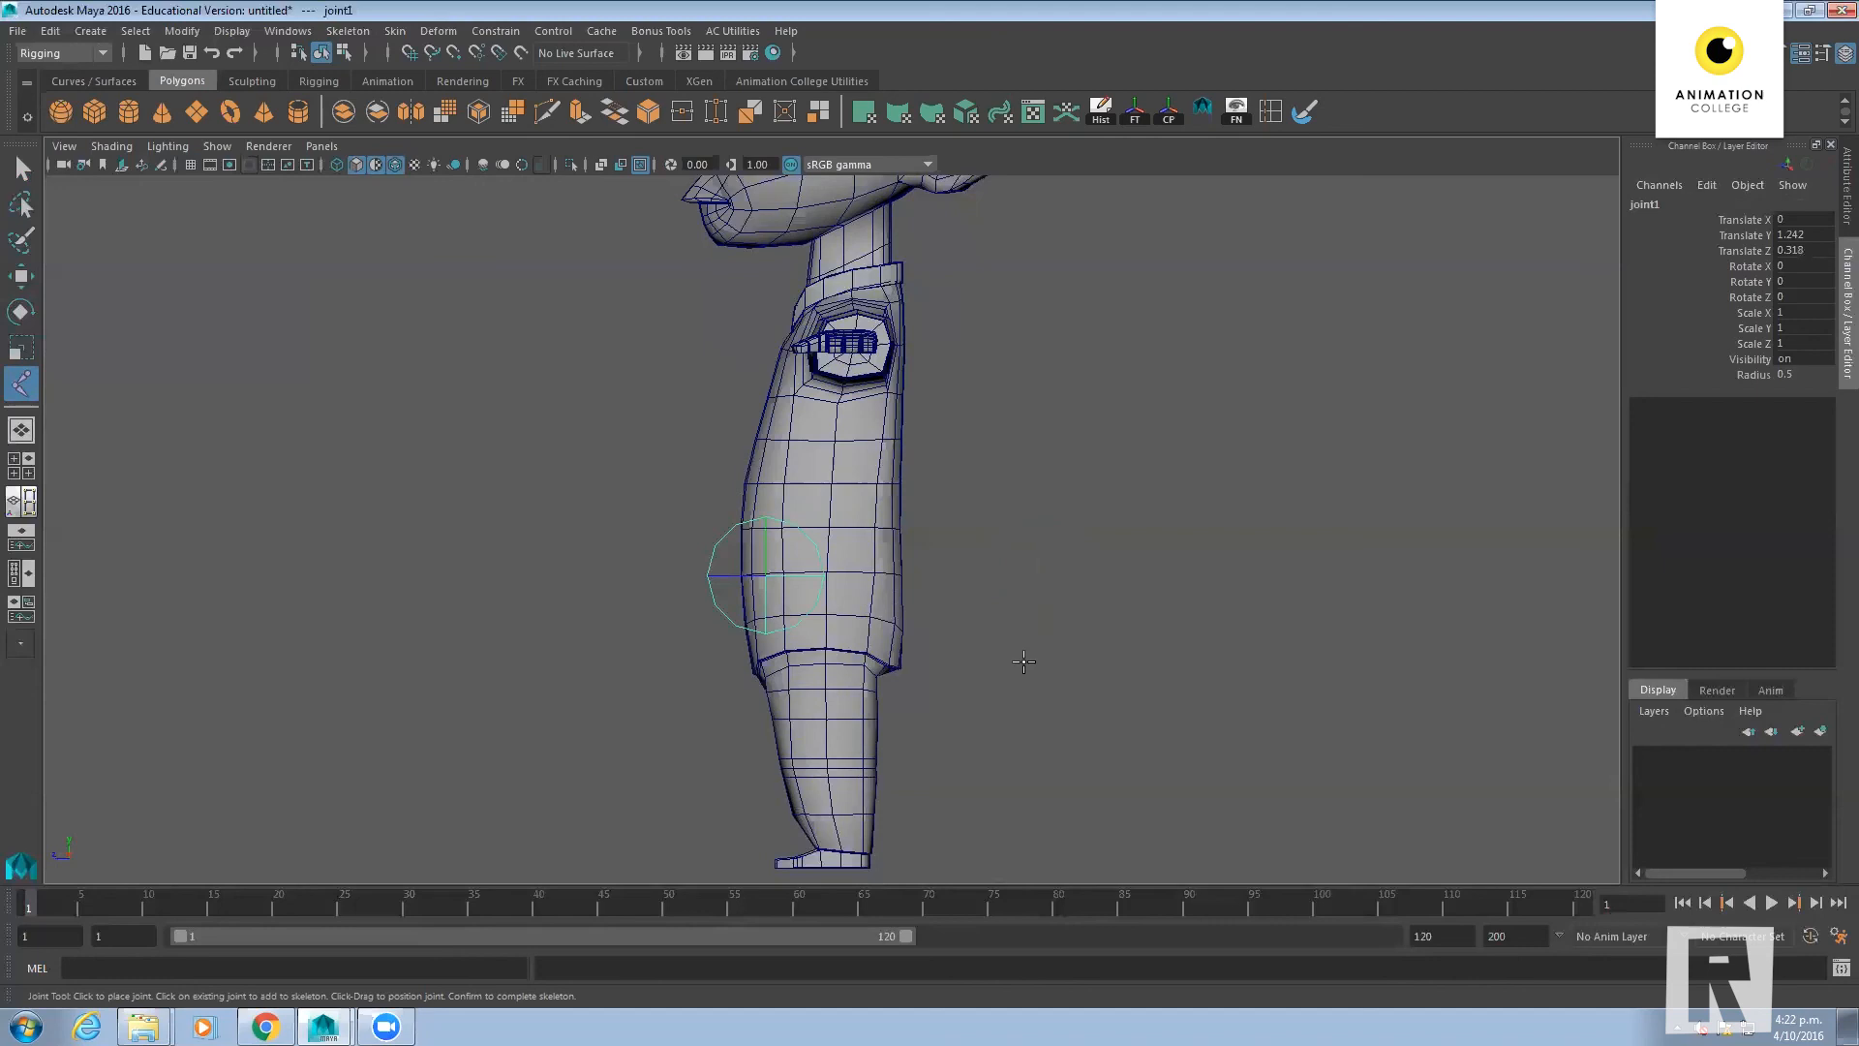
key(ctrl+z)
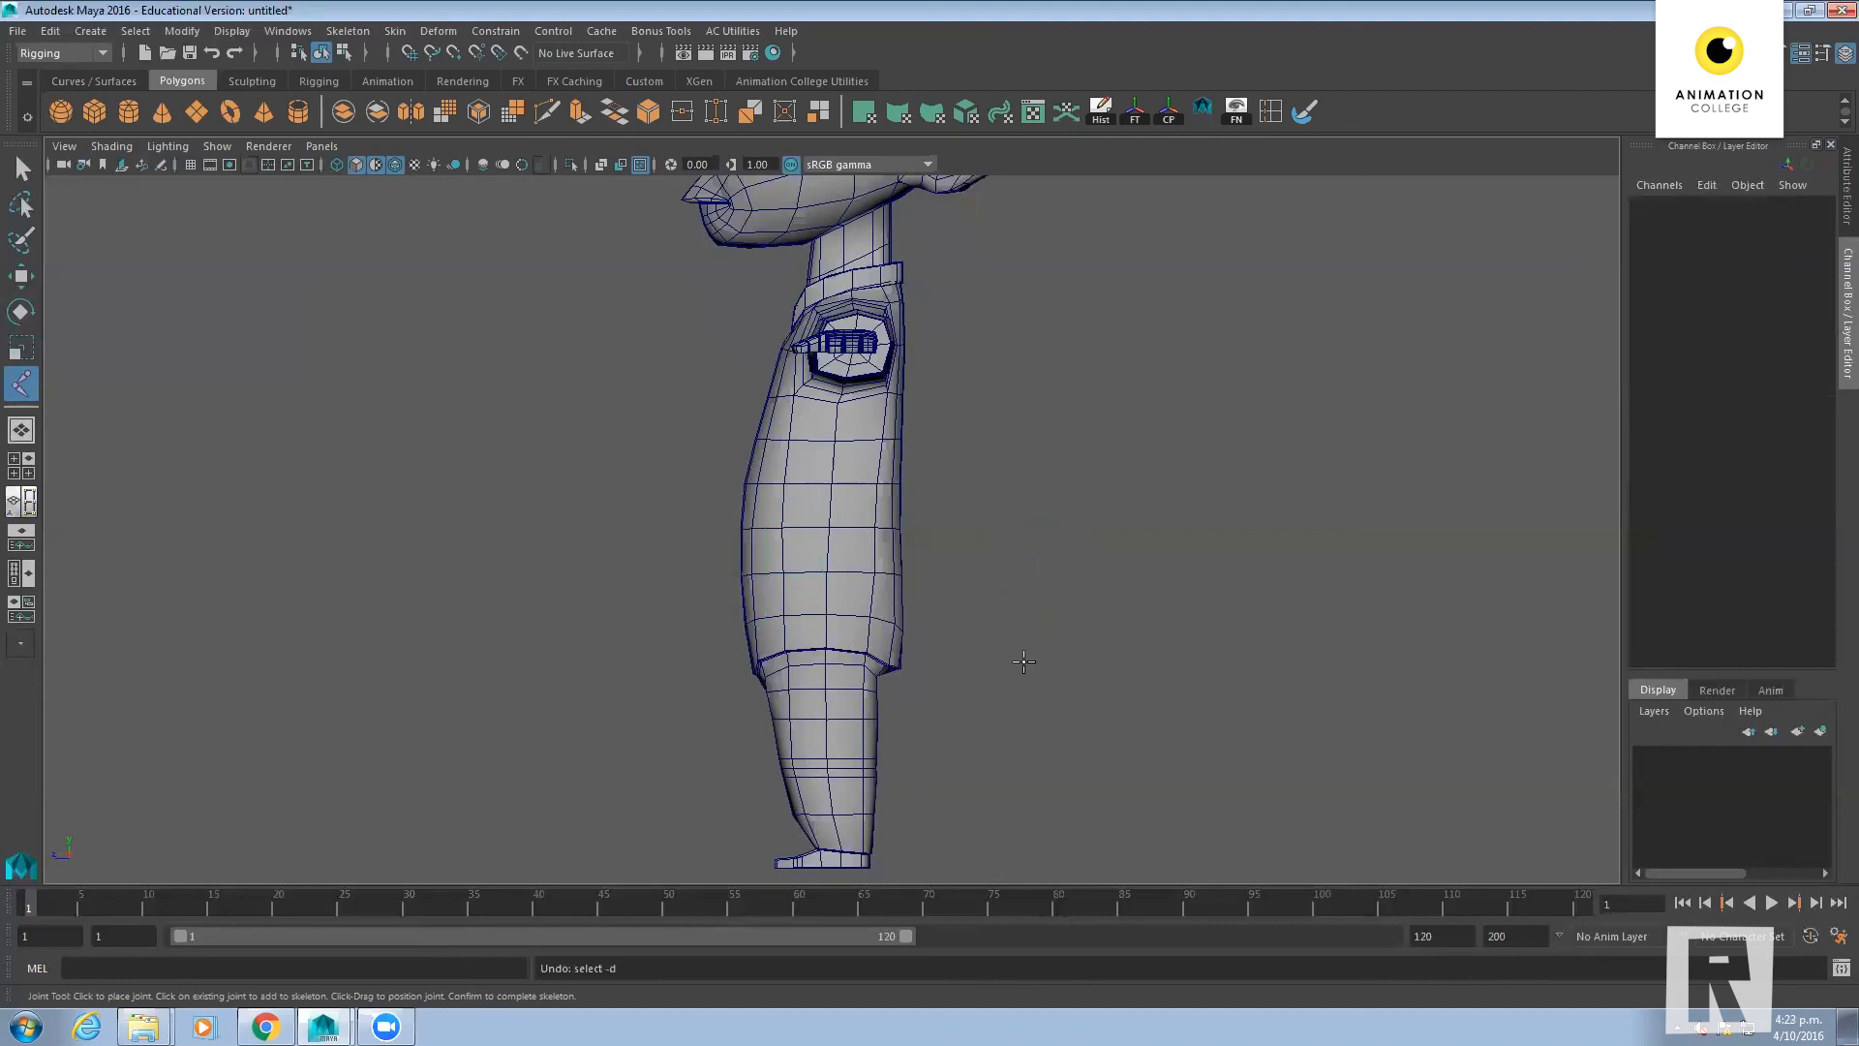
Place the root joint in the centre of the hips in the side view, at about Y 1.246 and Z 0.054
click(823, 574)
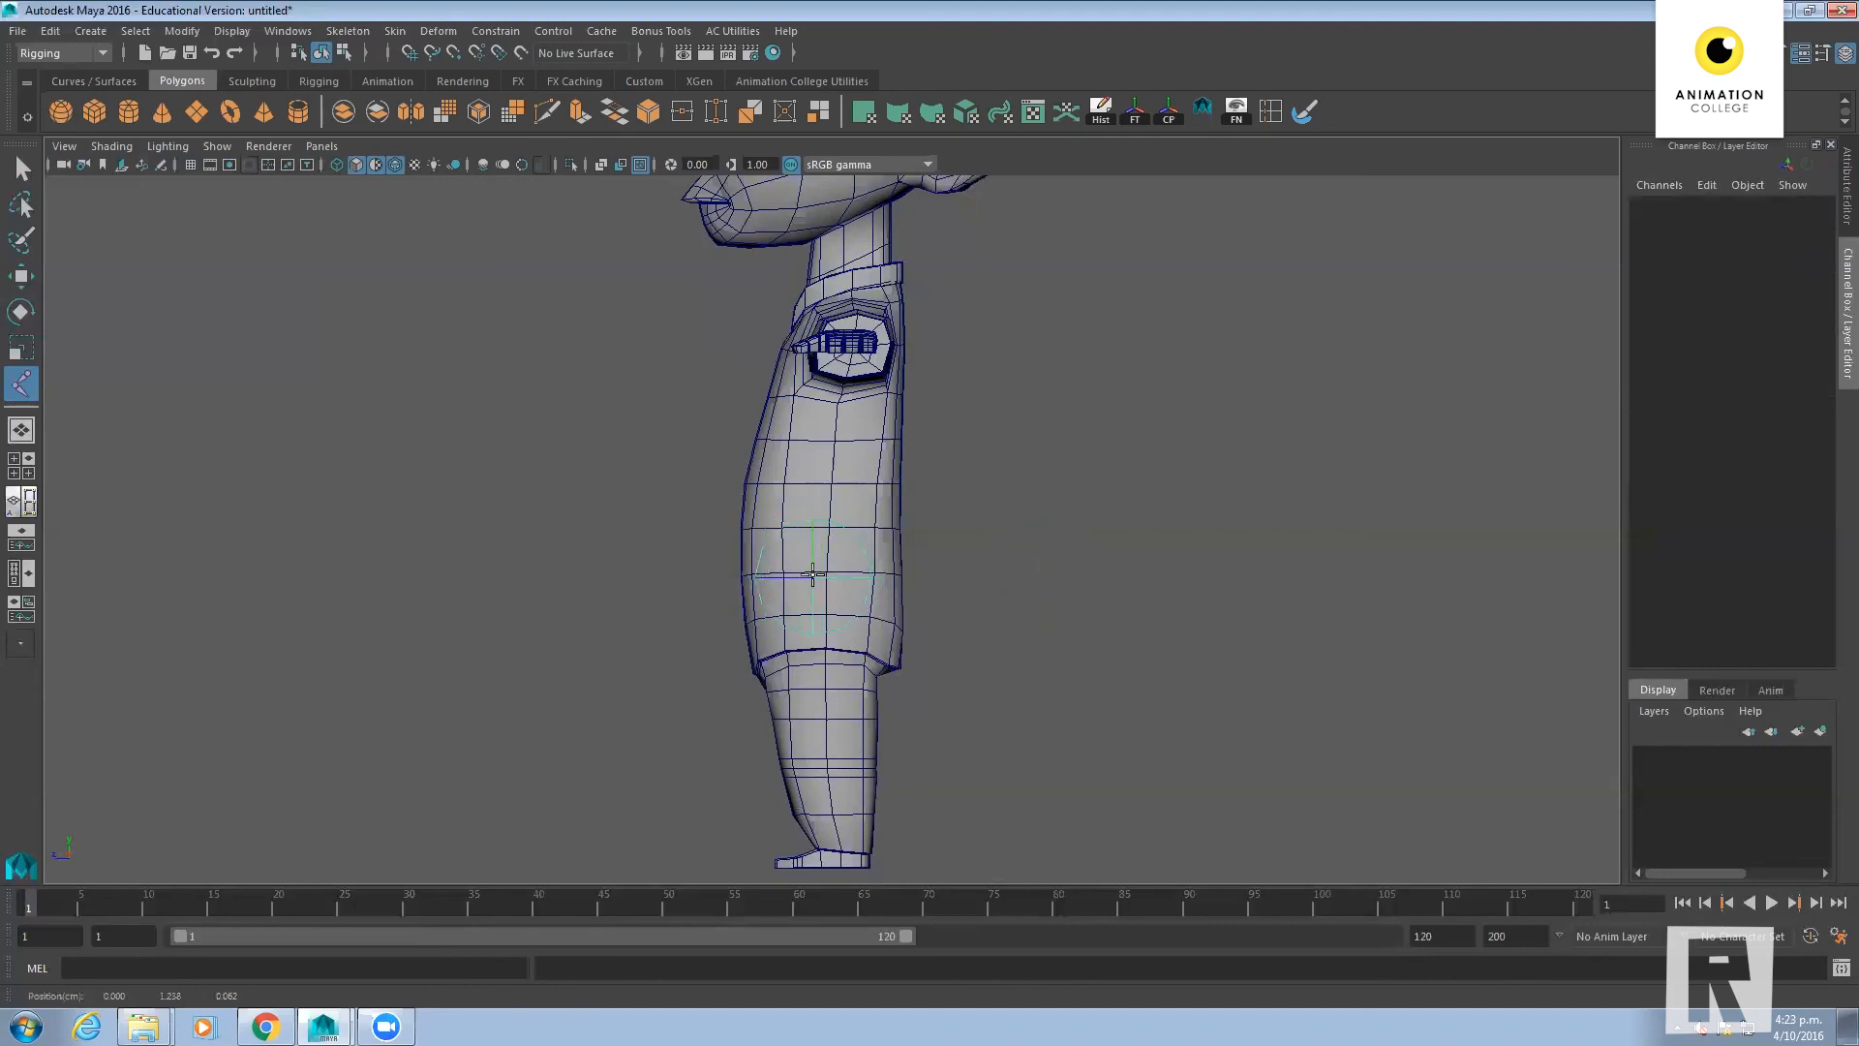
drag(826, 572, 822, 571)
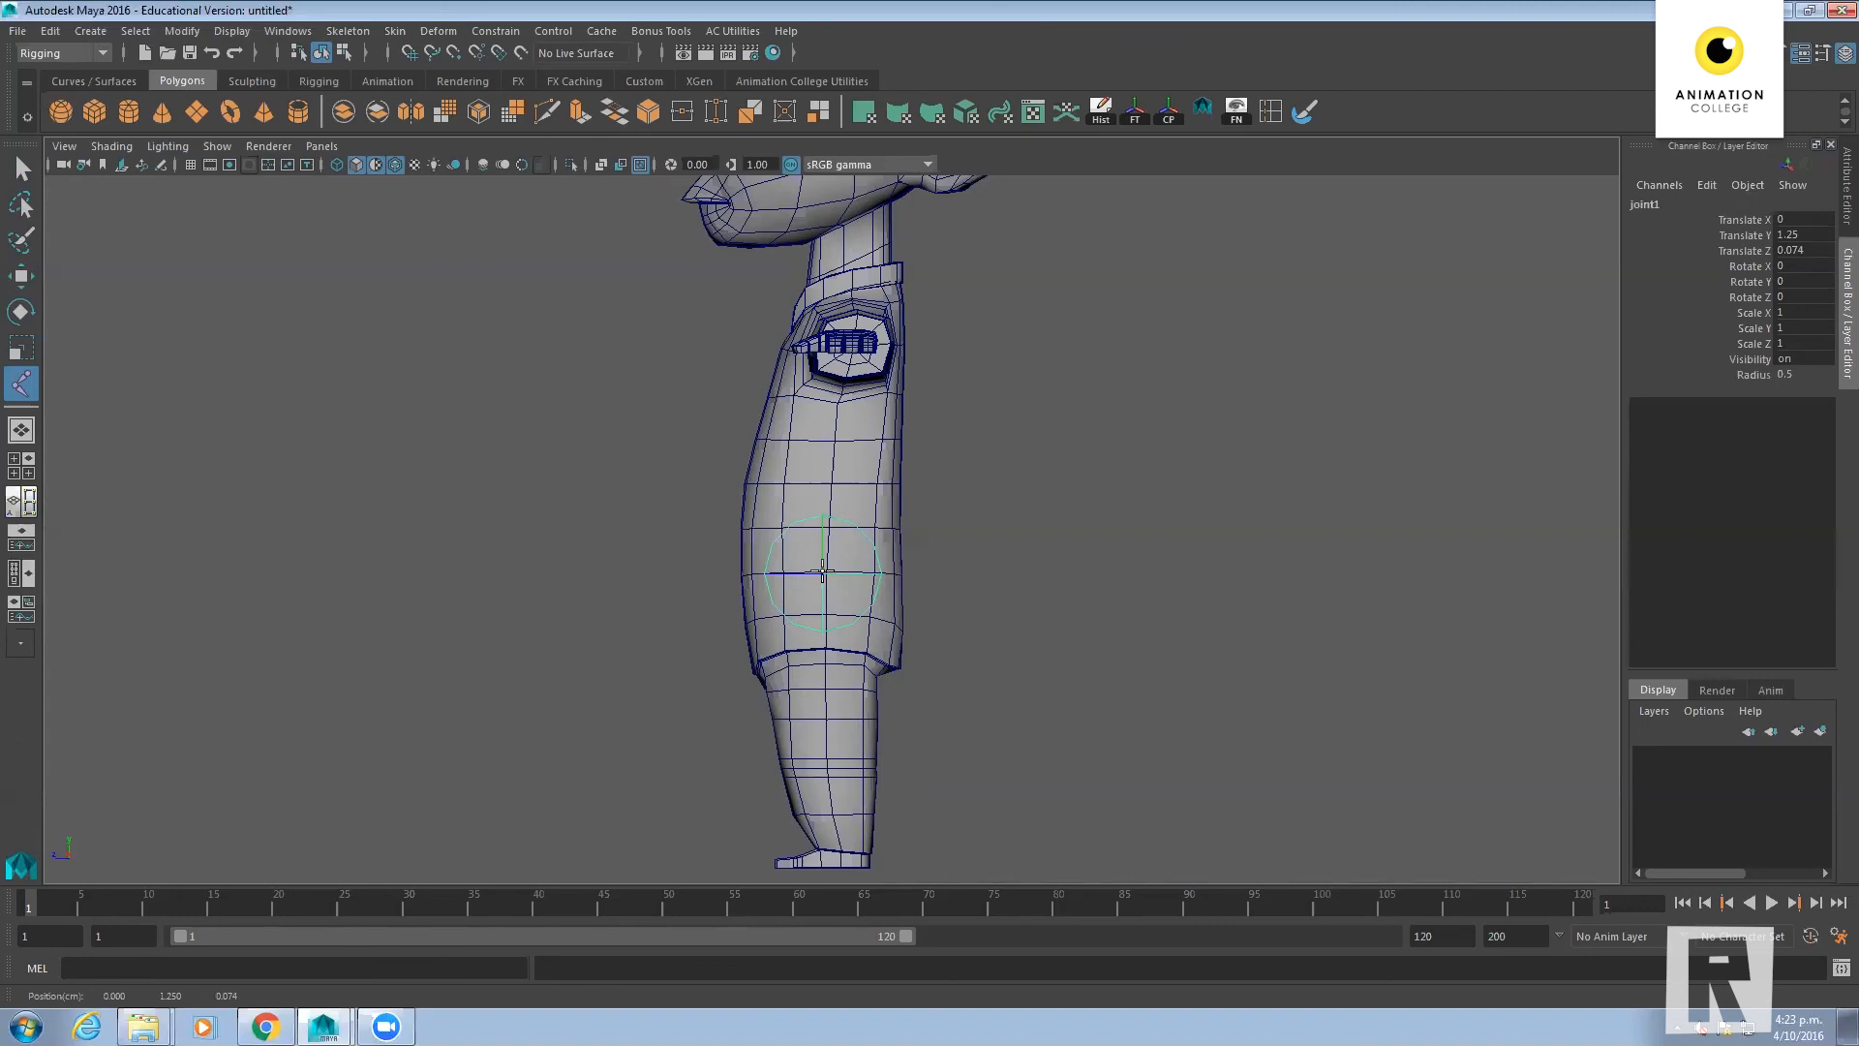
mouse_move(821, 572)
mouse_down()
mouse_move(812, 589)
mouse_move(876, 634)
mouse_move(765, 605)
mouse_move(832, 657)
mouse_move(891, 591)
mouse_move(844, 562)
mouse_move(809, 588)
mouse_move(890, 627)
mouse_move(793, 658)
mouse_move(765, 581)
mouse_move(818, 594)
mouse_move(826, 572)
mouse_up()
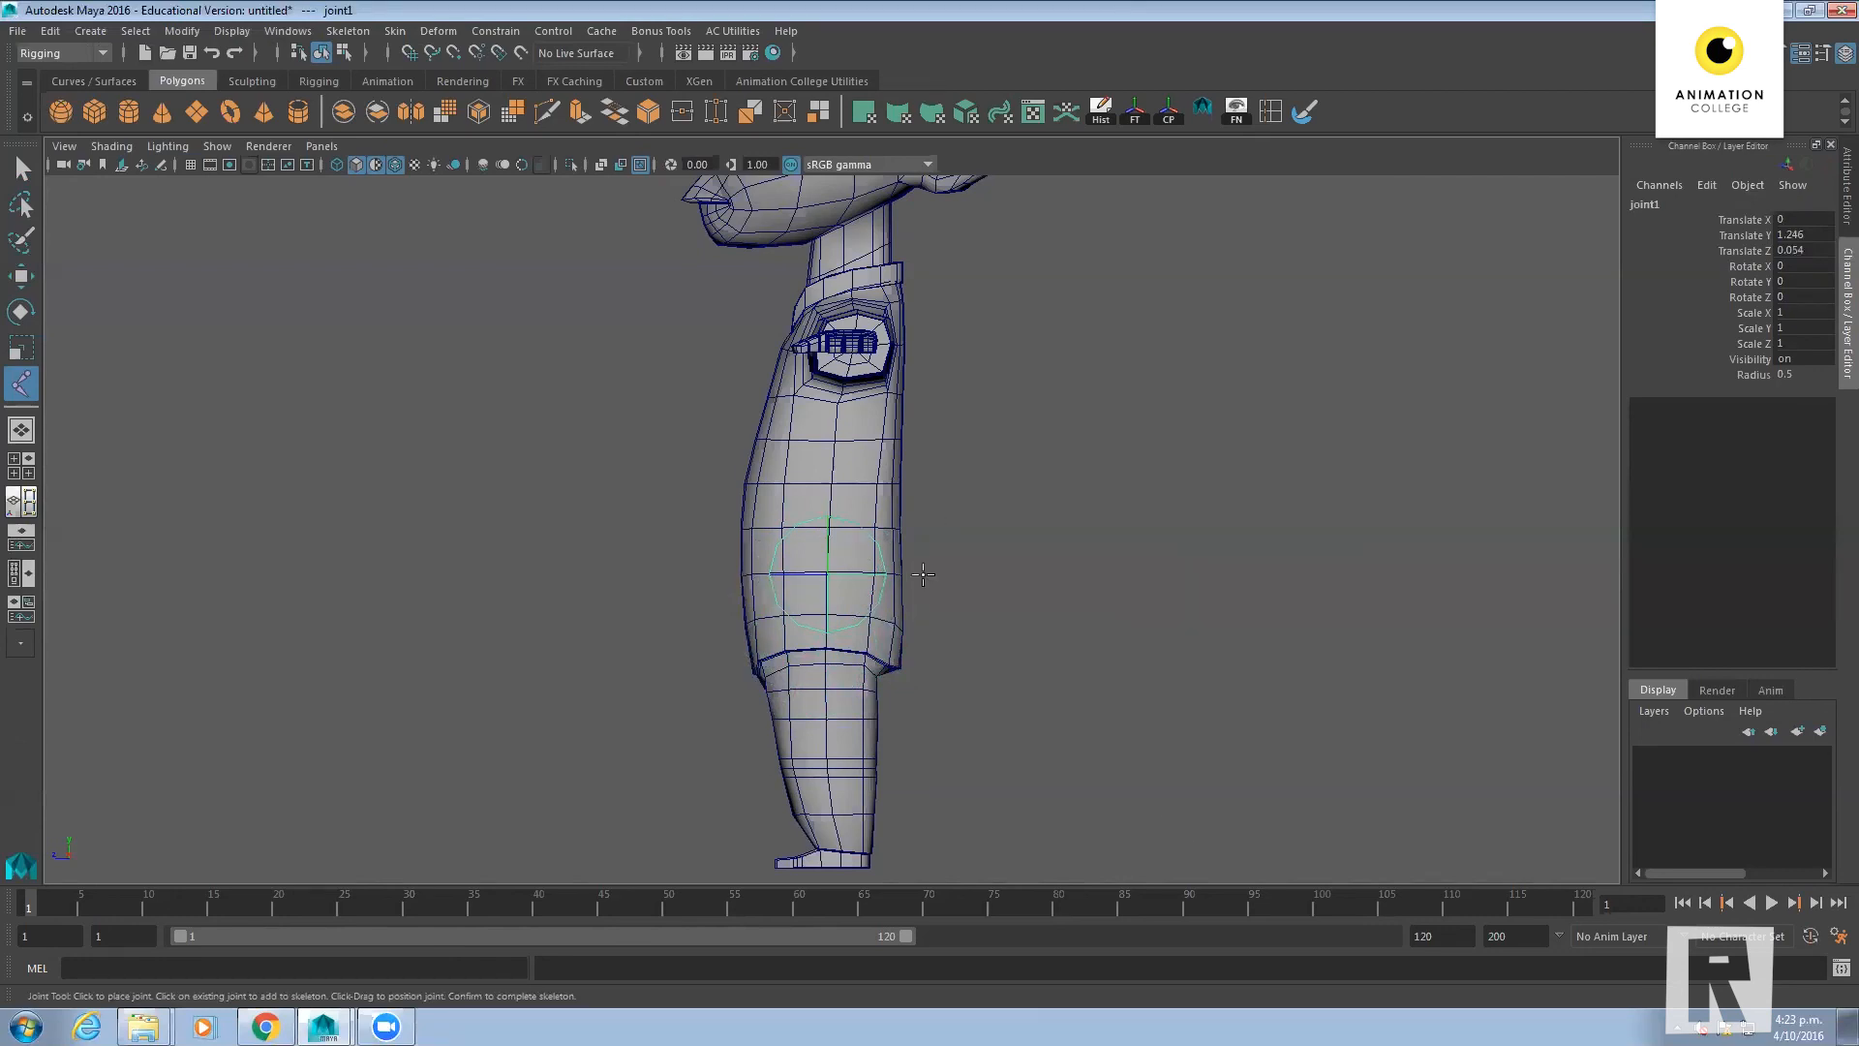
Examine the root joint's position inside the hips in the perspective and front views
key(space)
alt+drag(1291, 410, 1165, 403)
alt+right_drag(1164, 404, 1404, 417)
alt+drag(1423, 419, 1382, 422)
alt+middle_drag(1382, 422, 1237, 265)
alt+drag(1132, 327, 1301, 328)
alt+right_drag(546, 840, 605, 810)
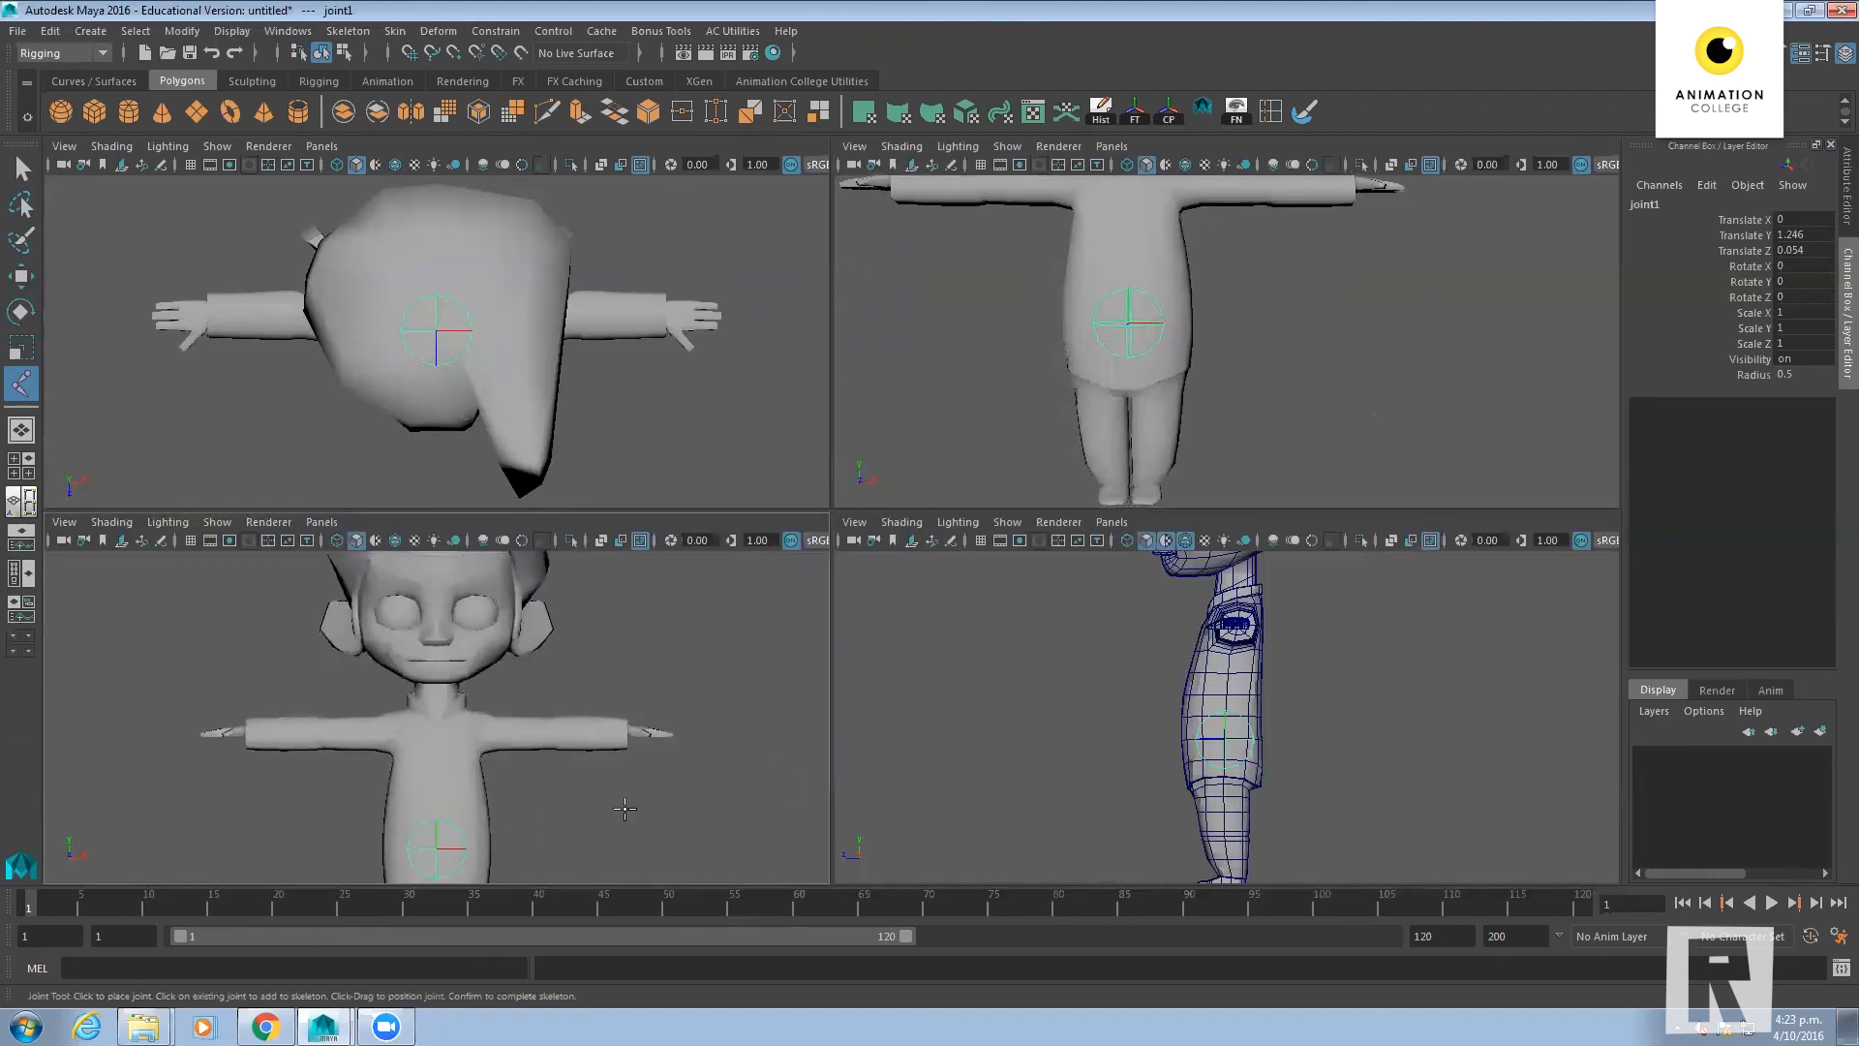
alt+middle_drag(576, 783, 576, 595)
scroll(217, 556, up, 6)
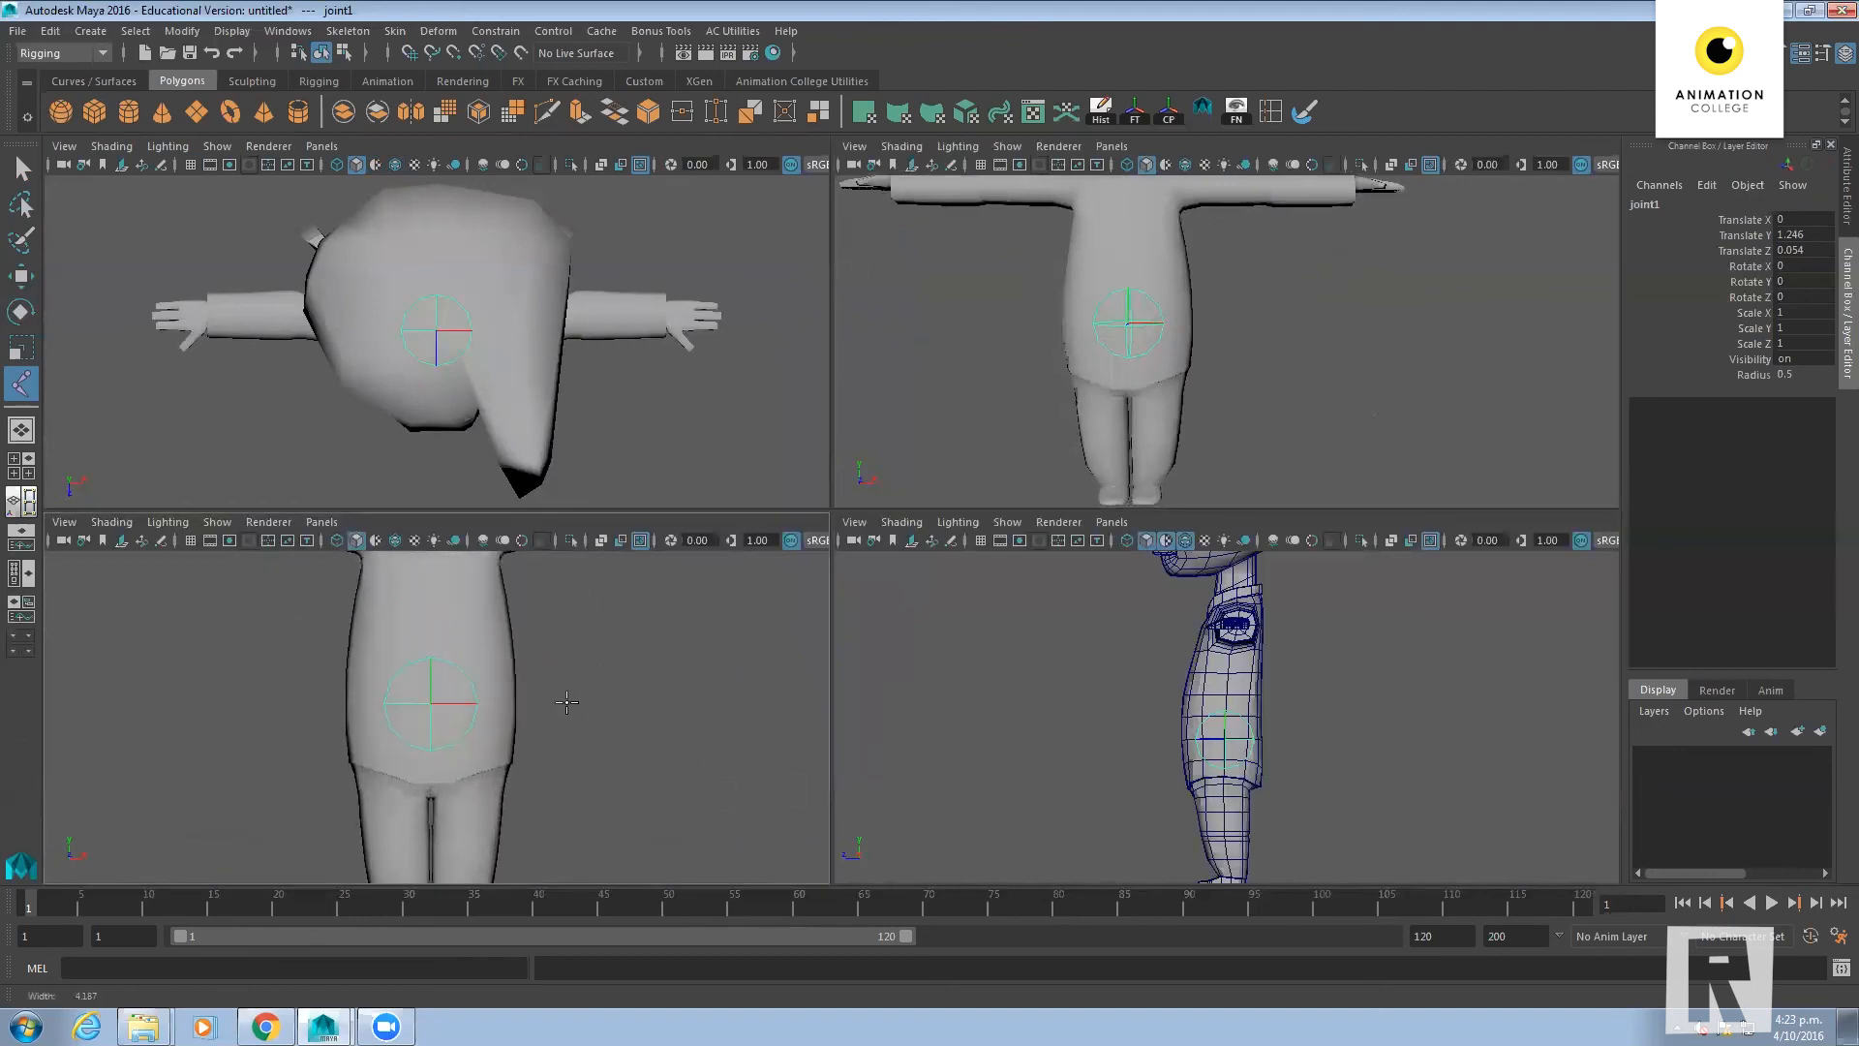
Check the root joint's centring in the front view with the grid and X-ray on, and return to the maximized side view
click(191, 542)
alt+right_drag(415, 710, 433, 709)
alt+middle_drag(538, 646, 539, 666)
click(601, 540)
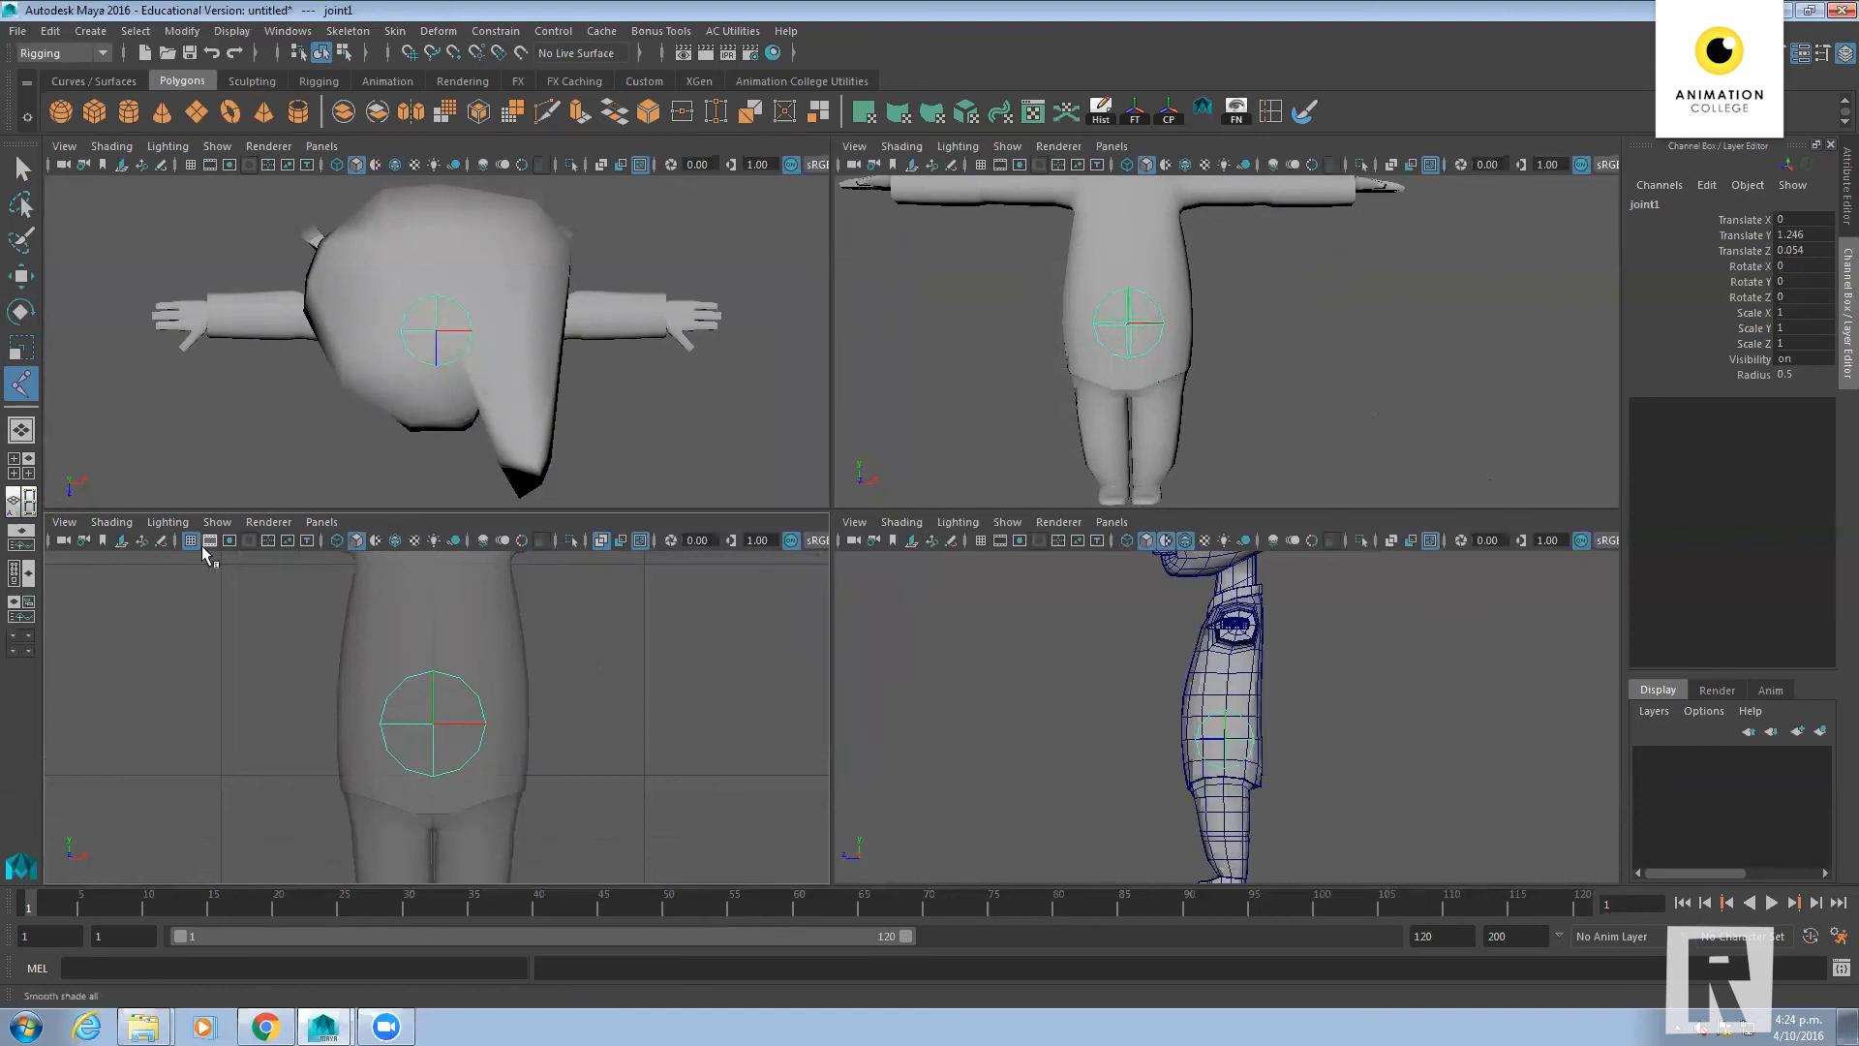
key(space)
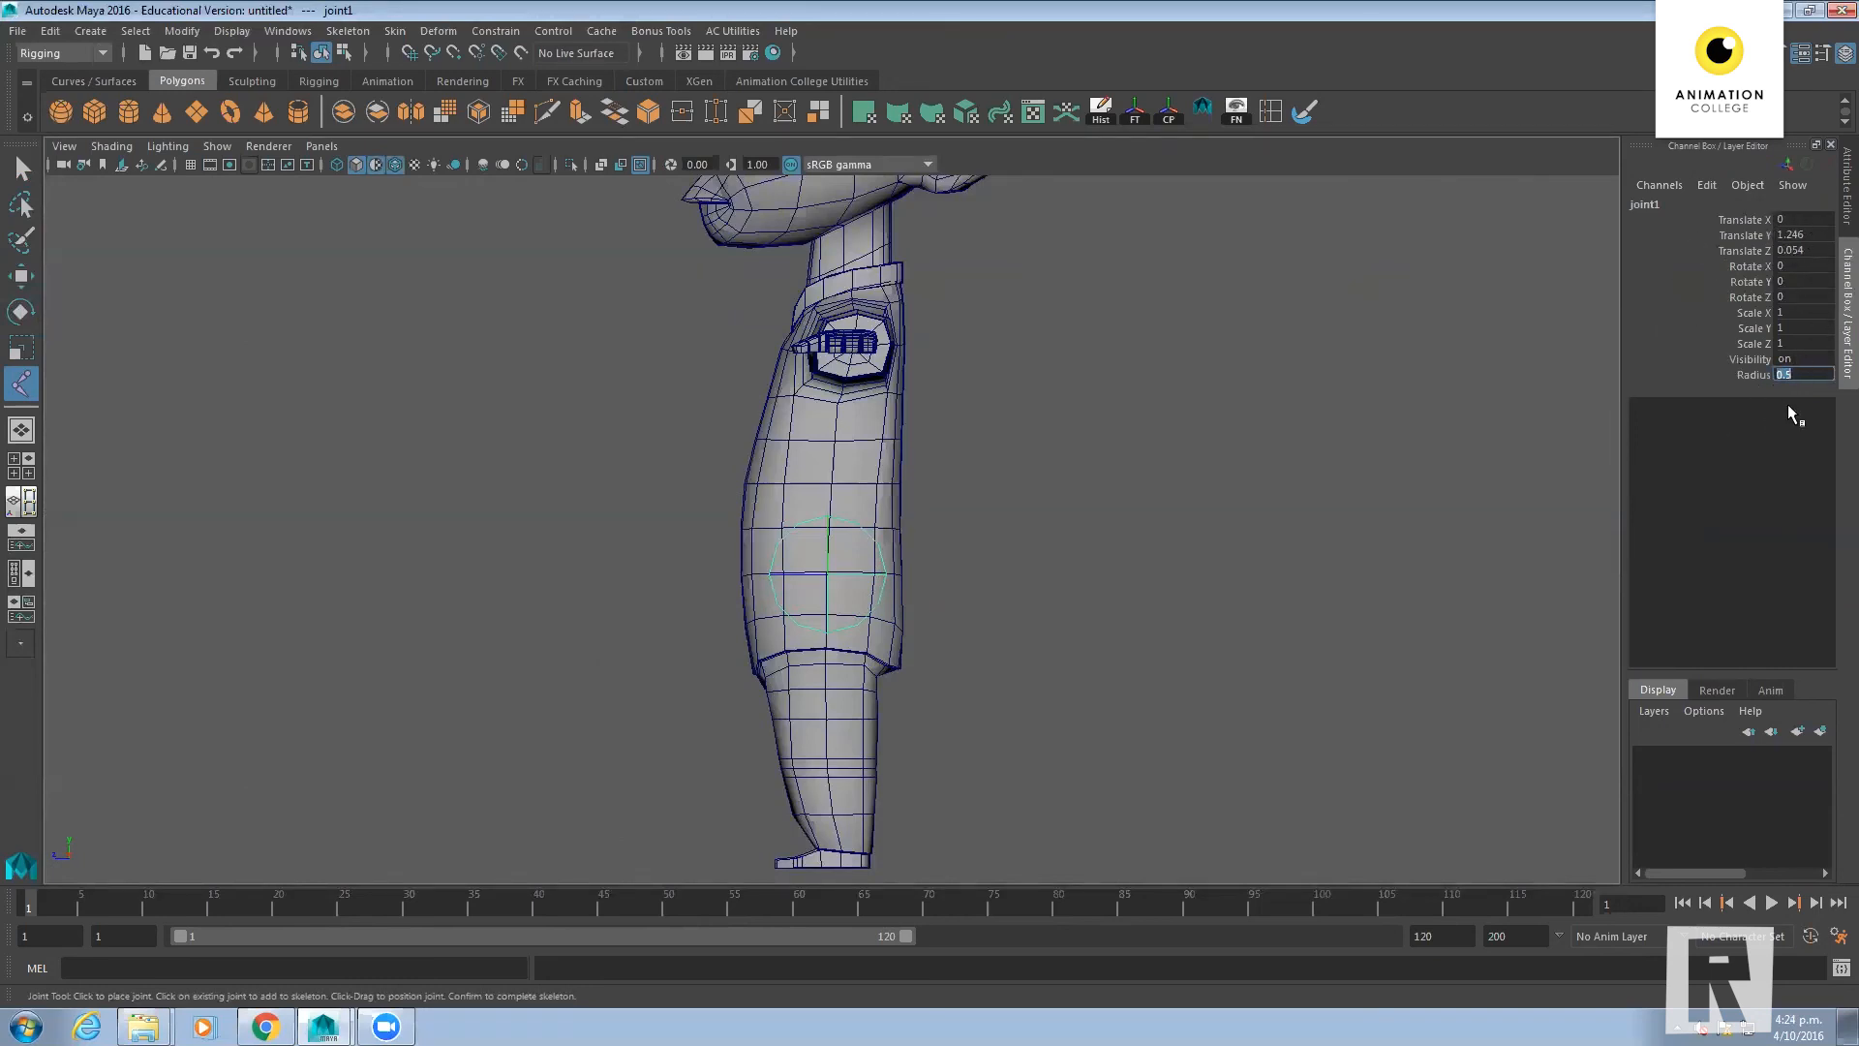
Try setting the root joint's radius to 0.2 and then to 0.1
drag(1807, 376, 1744, 381)
text(0.2)
key(Return)
double_click(1799, 378)
text(0.1)
key(Return)
Add a second joint about 0.103 units above the root joint at the base of the spine
click(827, 552)
drag(828, 548, 825, 548)
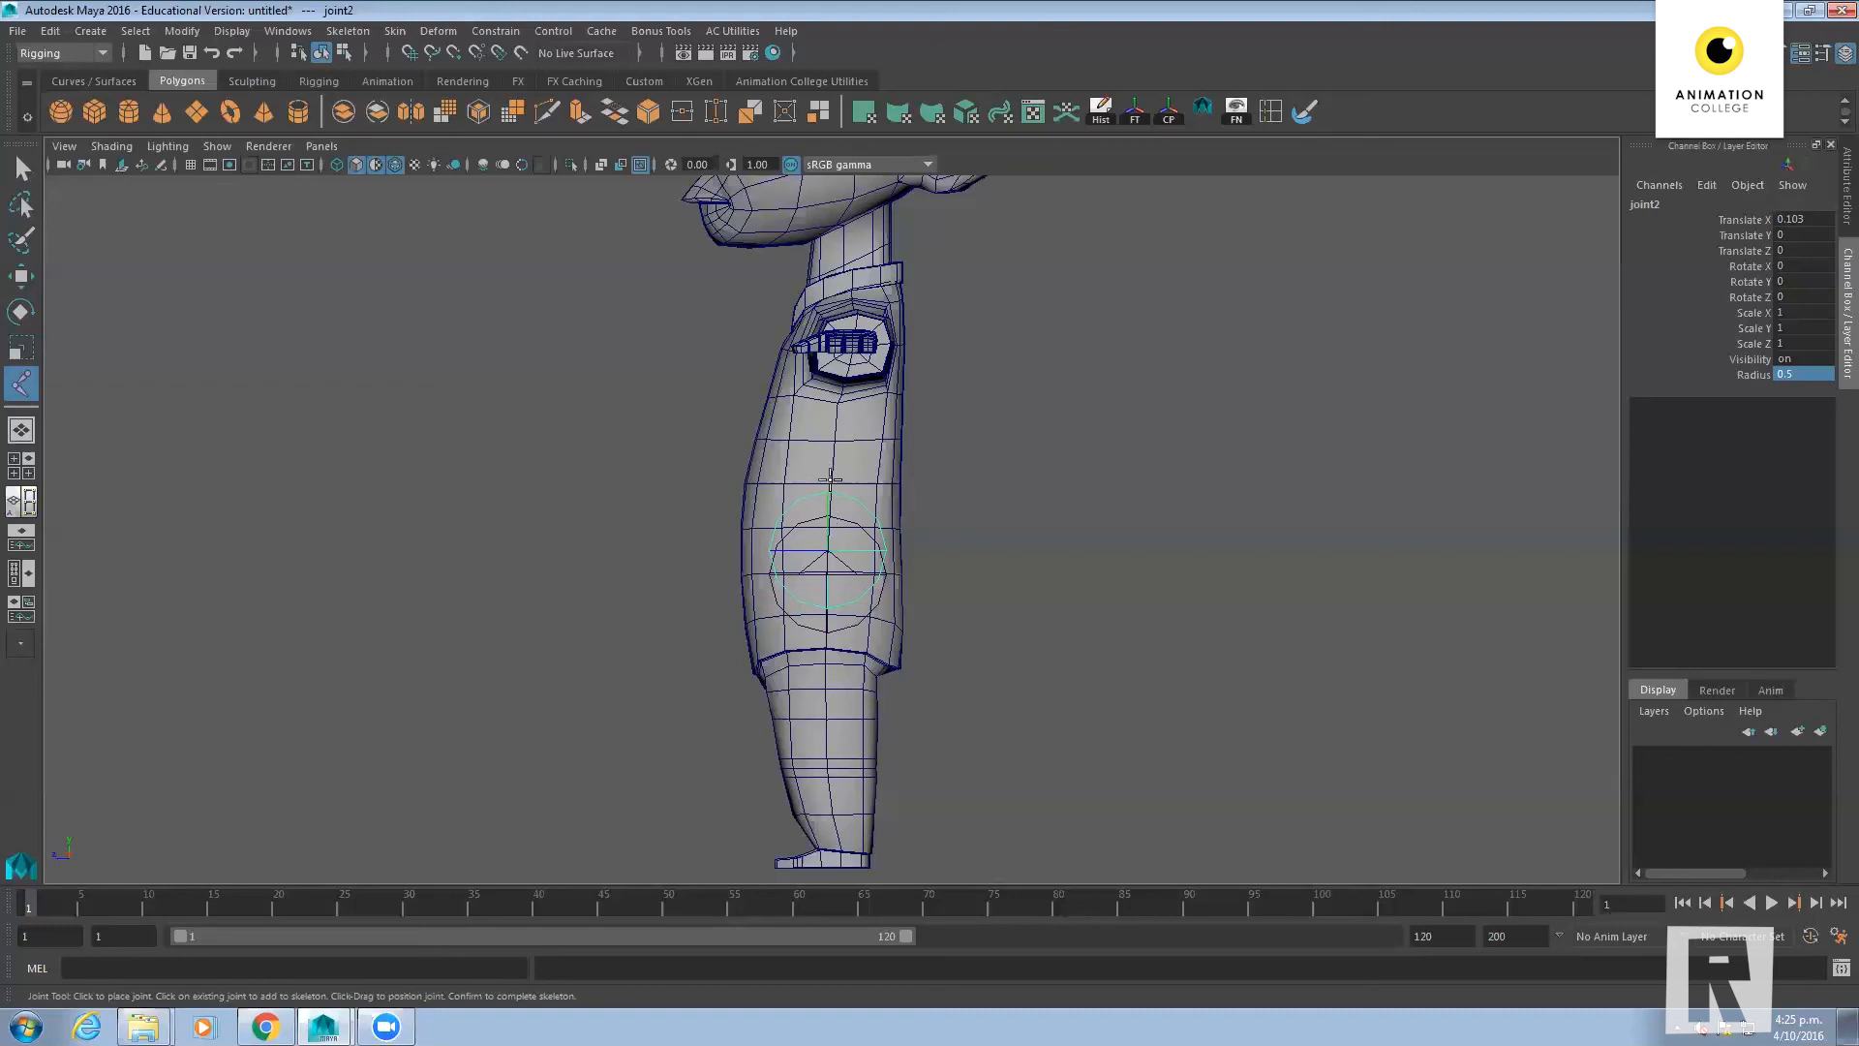
scroll(849, 515, up, 2)
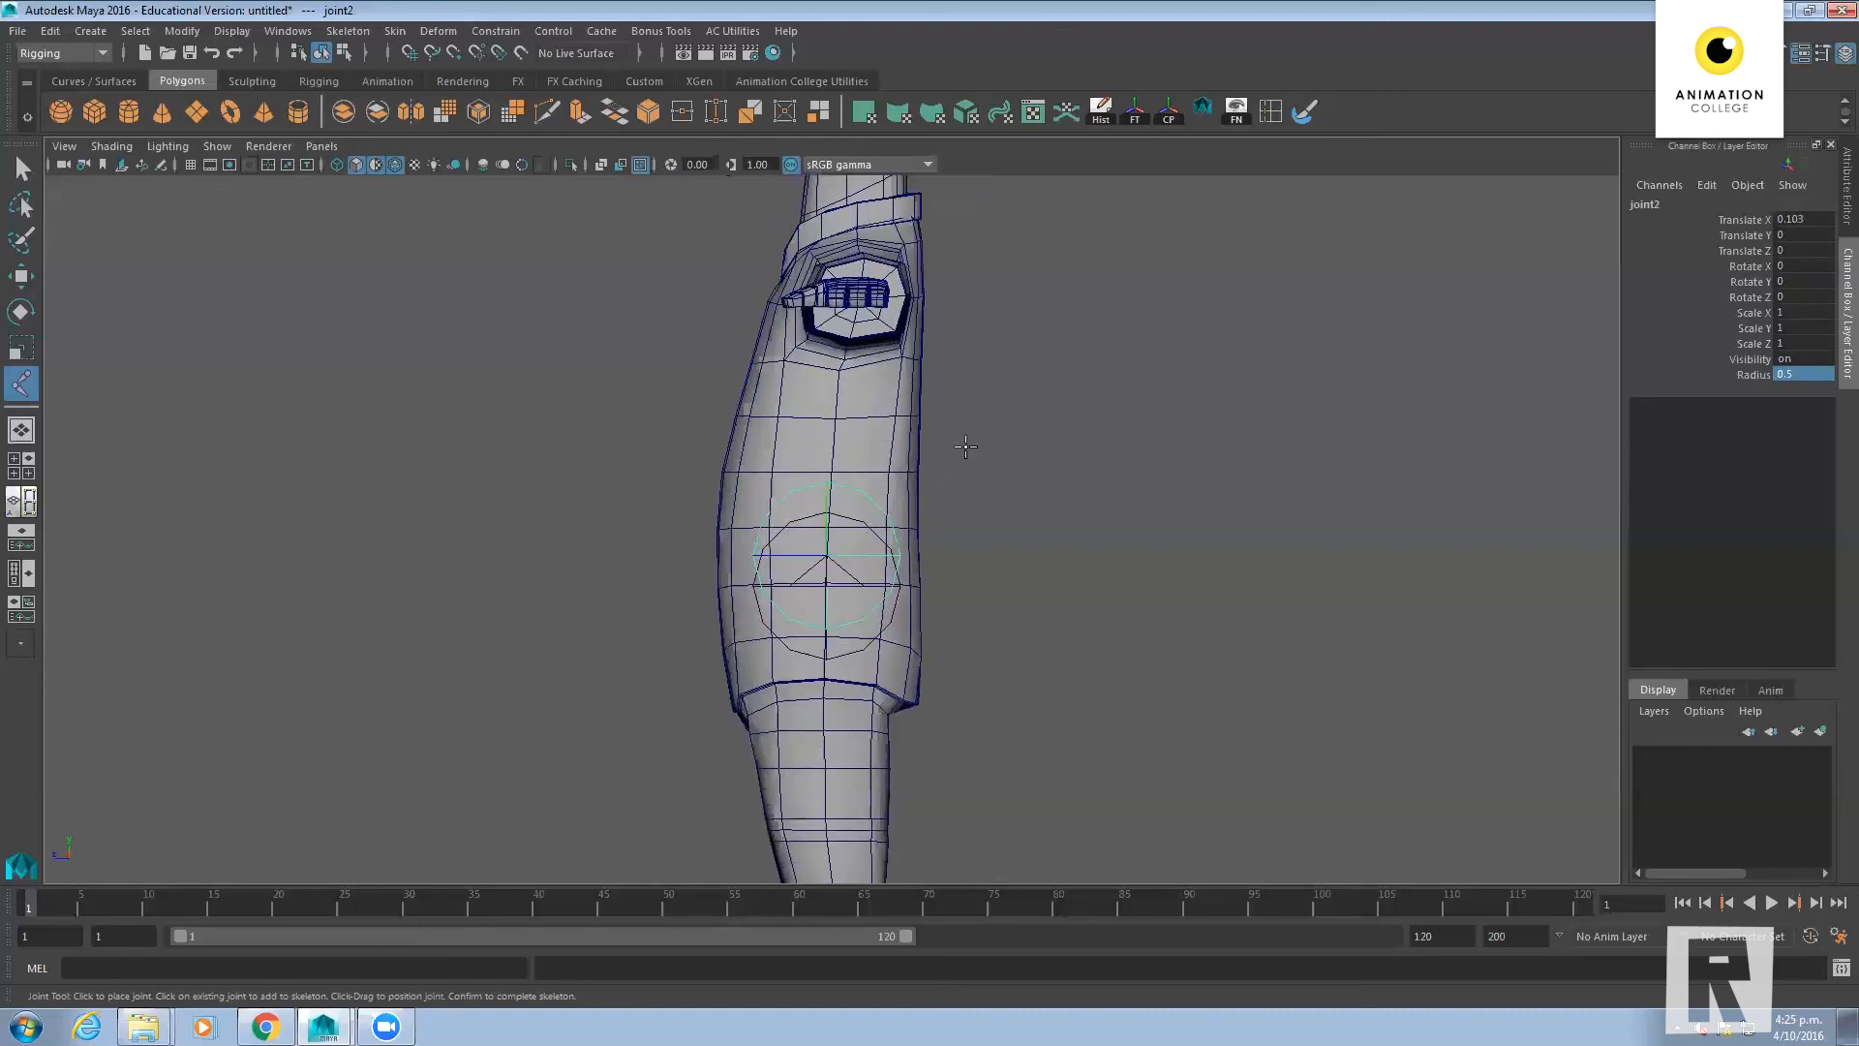
scroll(958, 475, up, 2)
scroll(958, 511, up, 3)
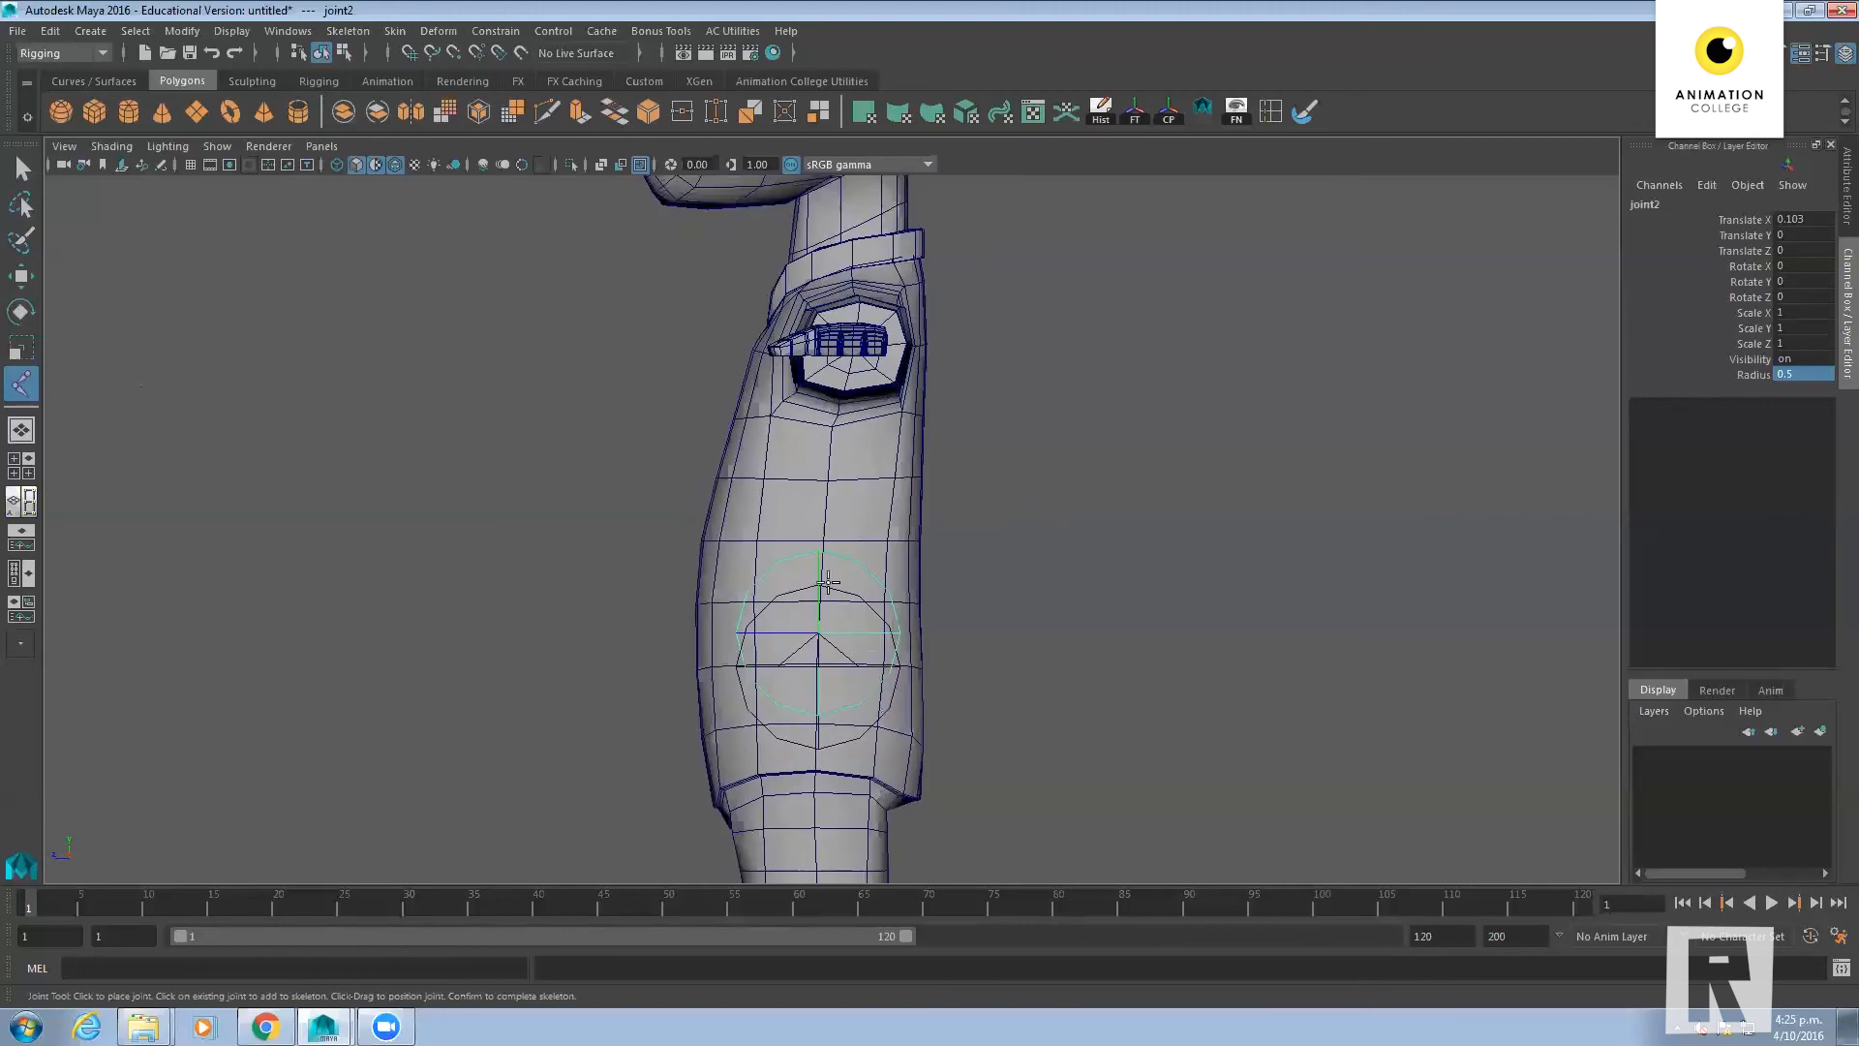
Set the Joint tool's short bone radius to 0.1 and the second joint's radius to 0.1
double_click(21, 385)
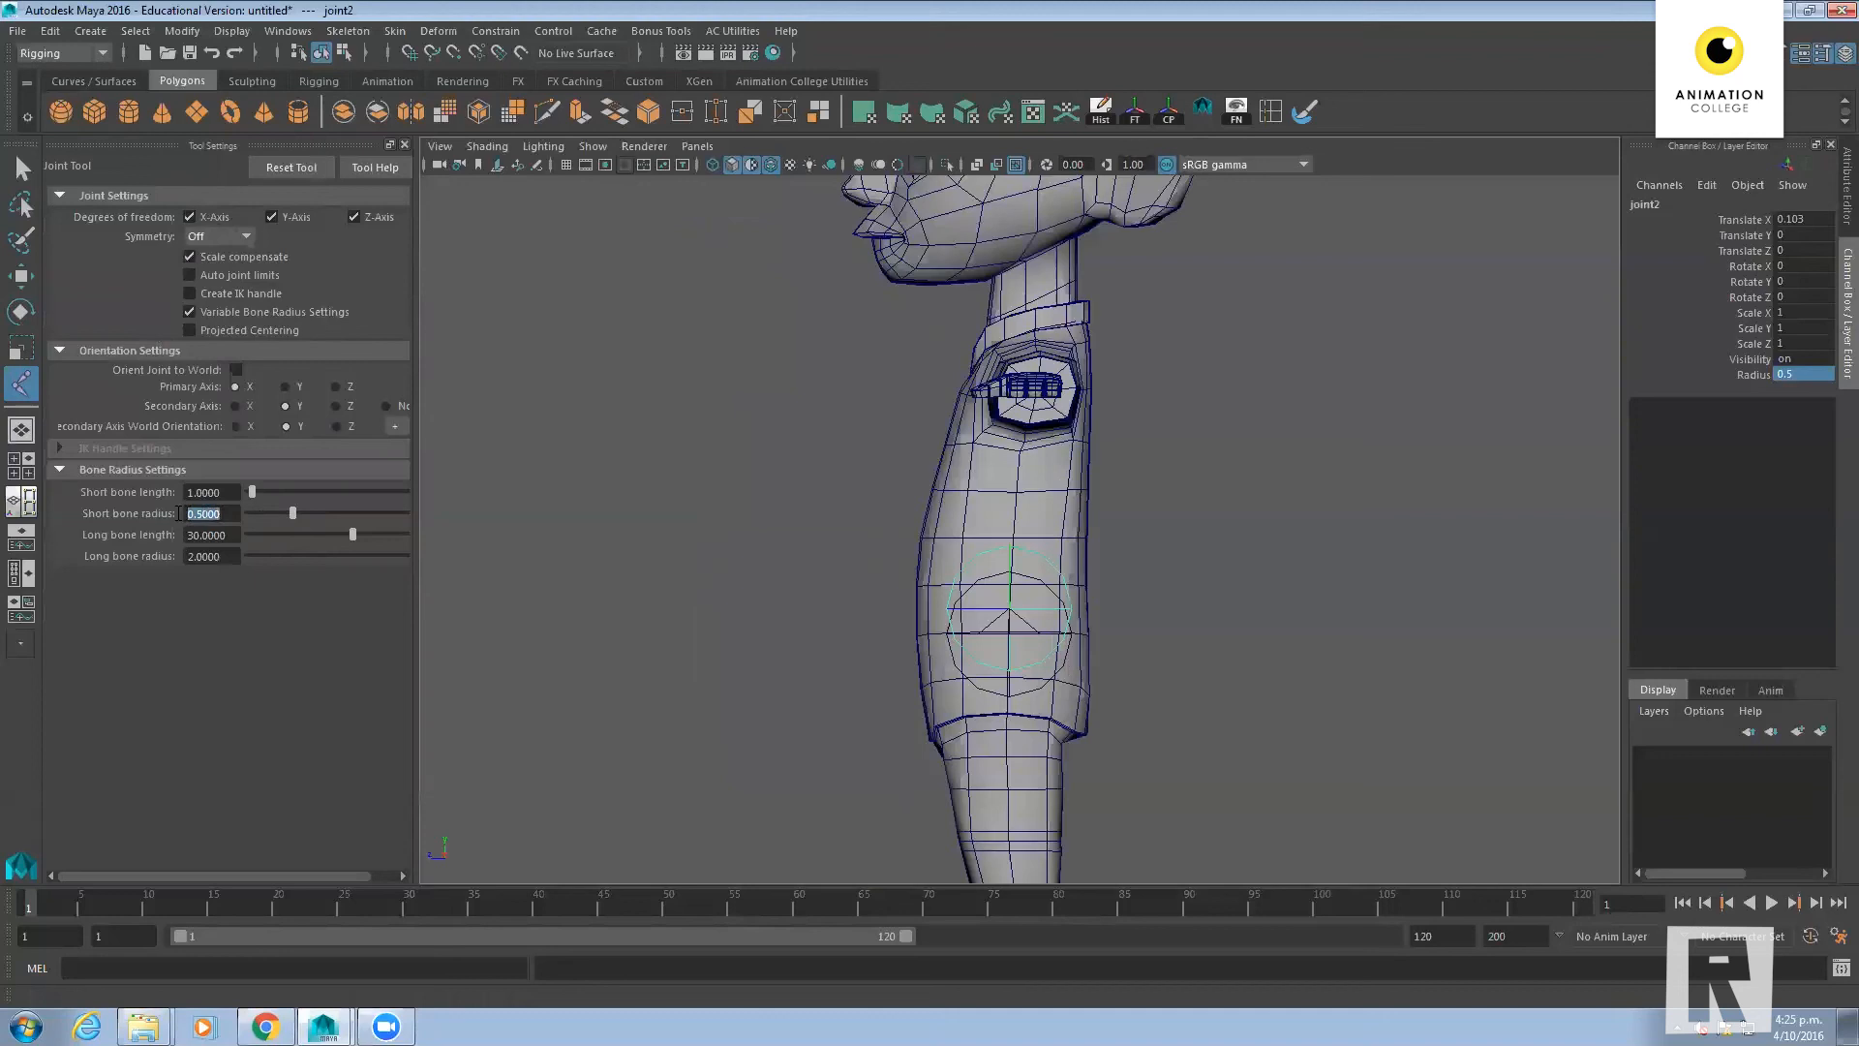
double_click(199, 514)
text(0.1)
key(Return)
click(1812, 374)
text(0.1)
key(Return)
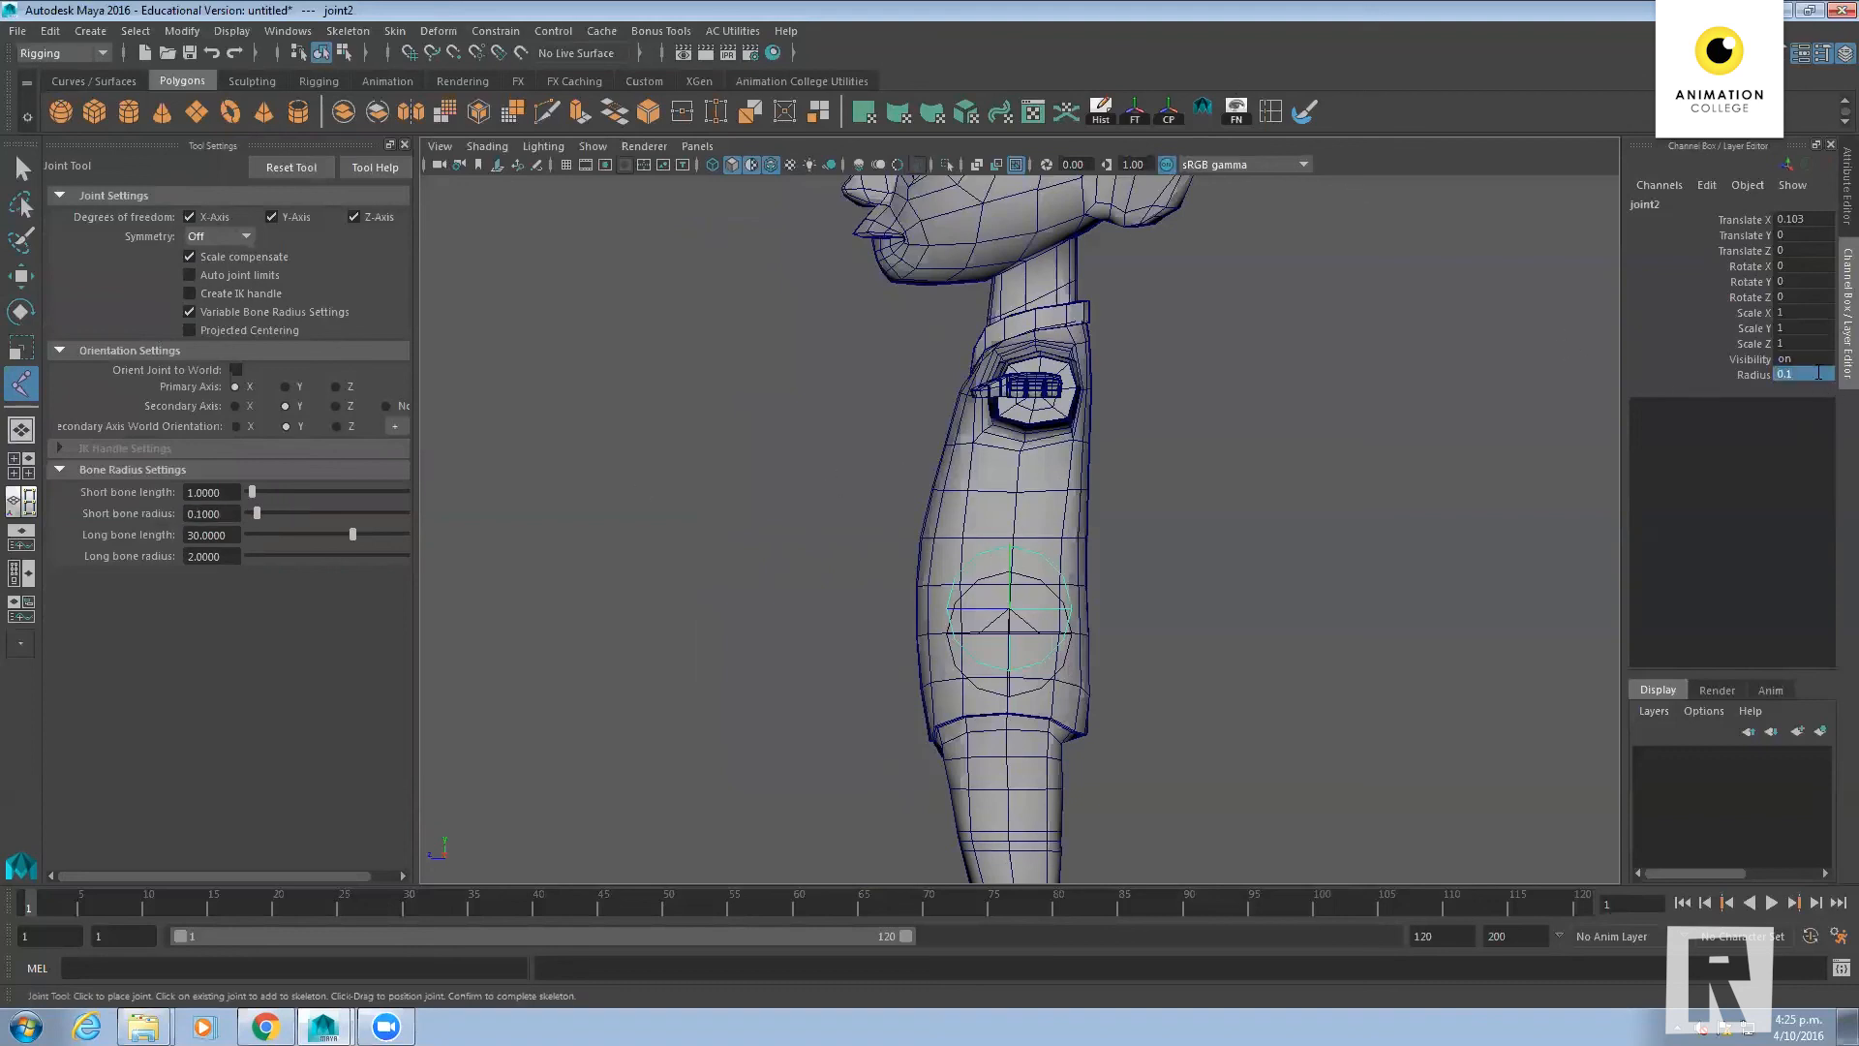
Extend the chain with four more joints up the spine and chest to the base of the neck, and complete it
click(1010, 538)
click(1012, 460)
click(1024, 380)
click(1030, 320)
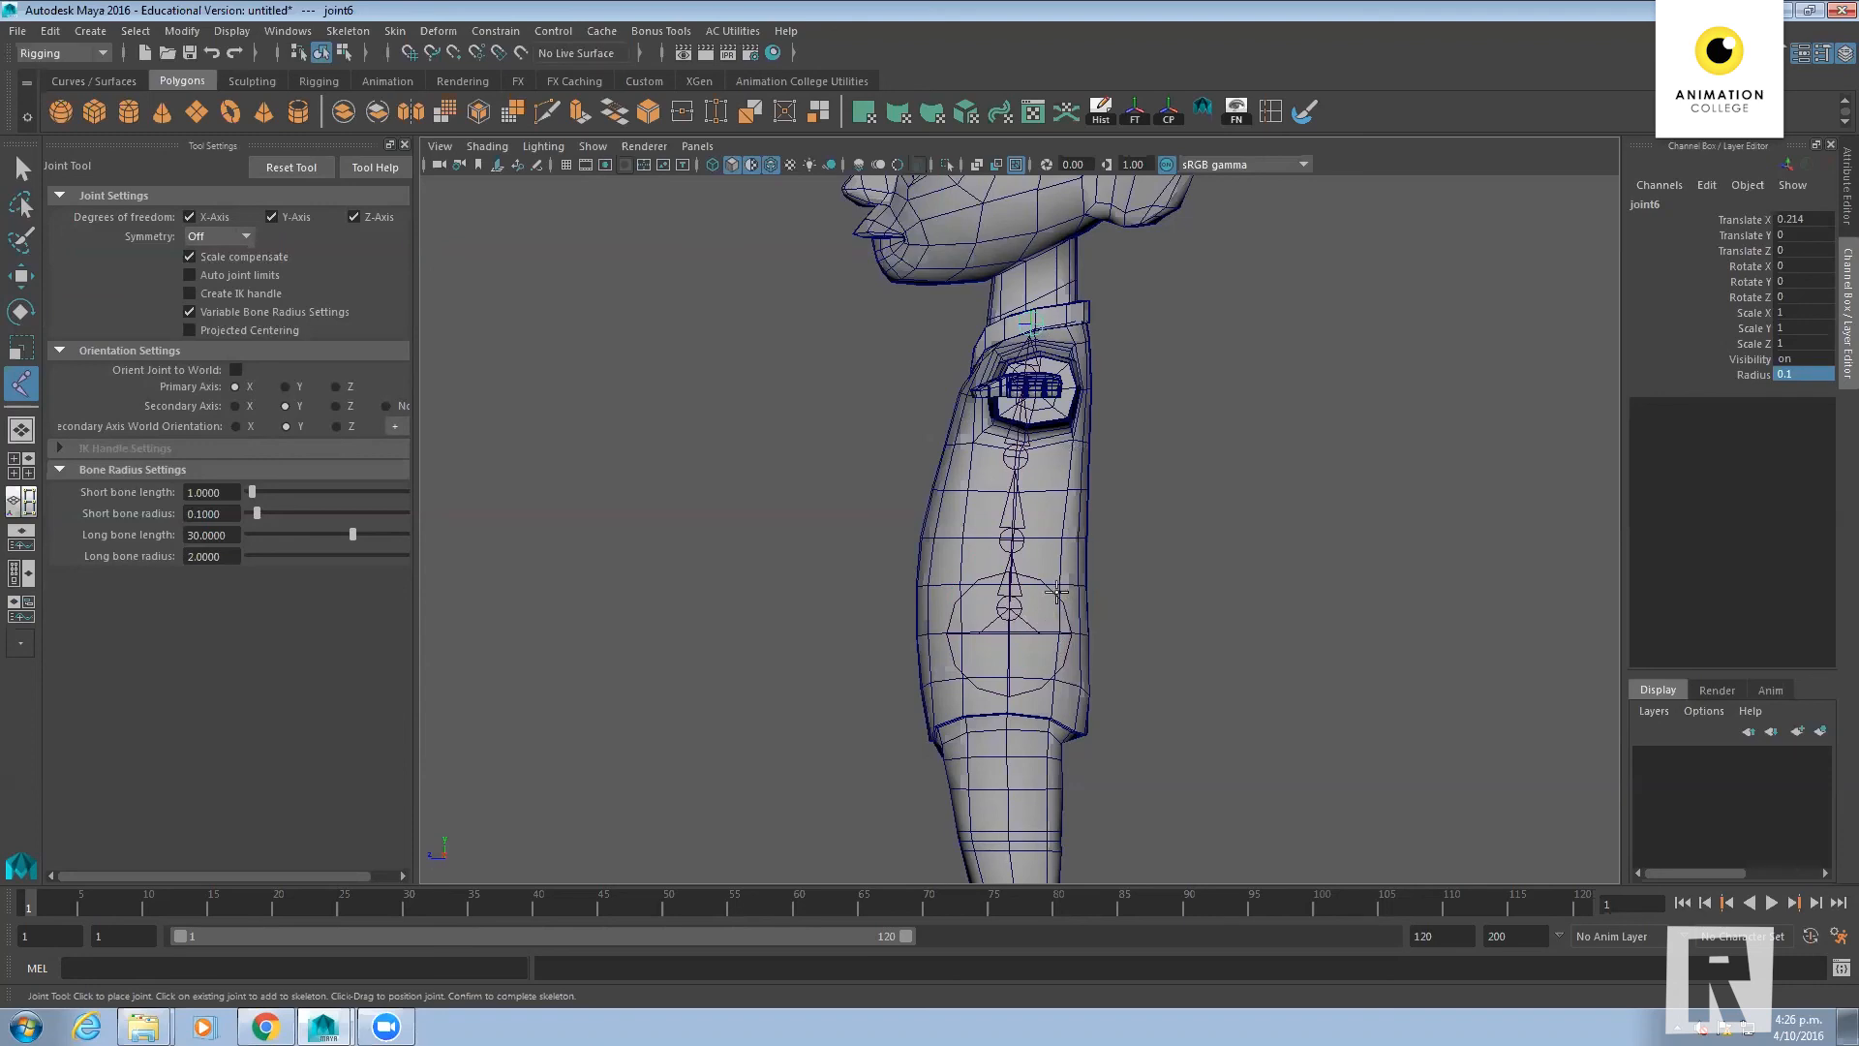
key(q)
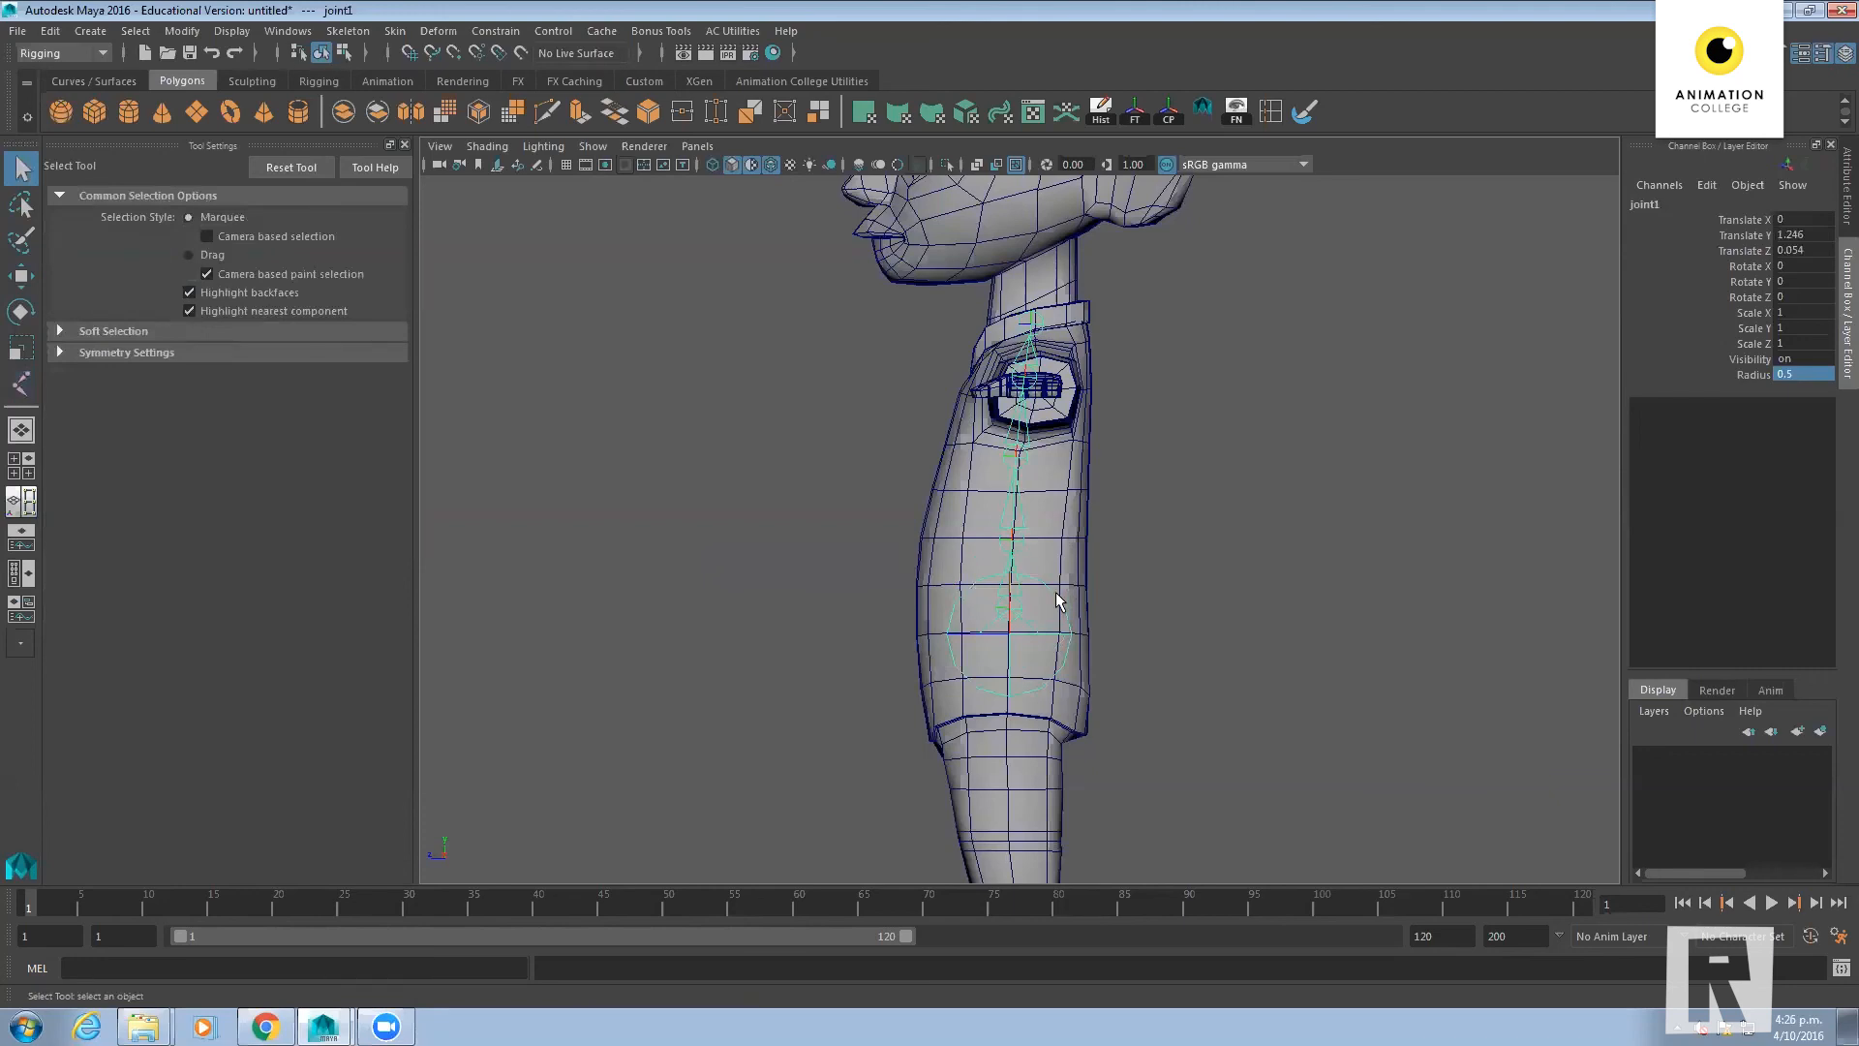
Set the root joint's radius to 0.1
click(1812, 381)
text(0.1)
key(Return)
Select the second joint of the chain and examine the joints' placement up the torso
alt+right_drag(1013, 643, 1182, 706)
alt+middle_drag(1182, 706, 1120, 652)
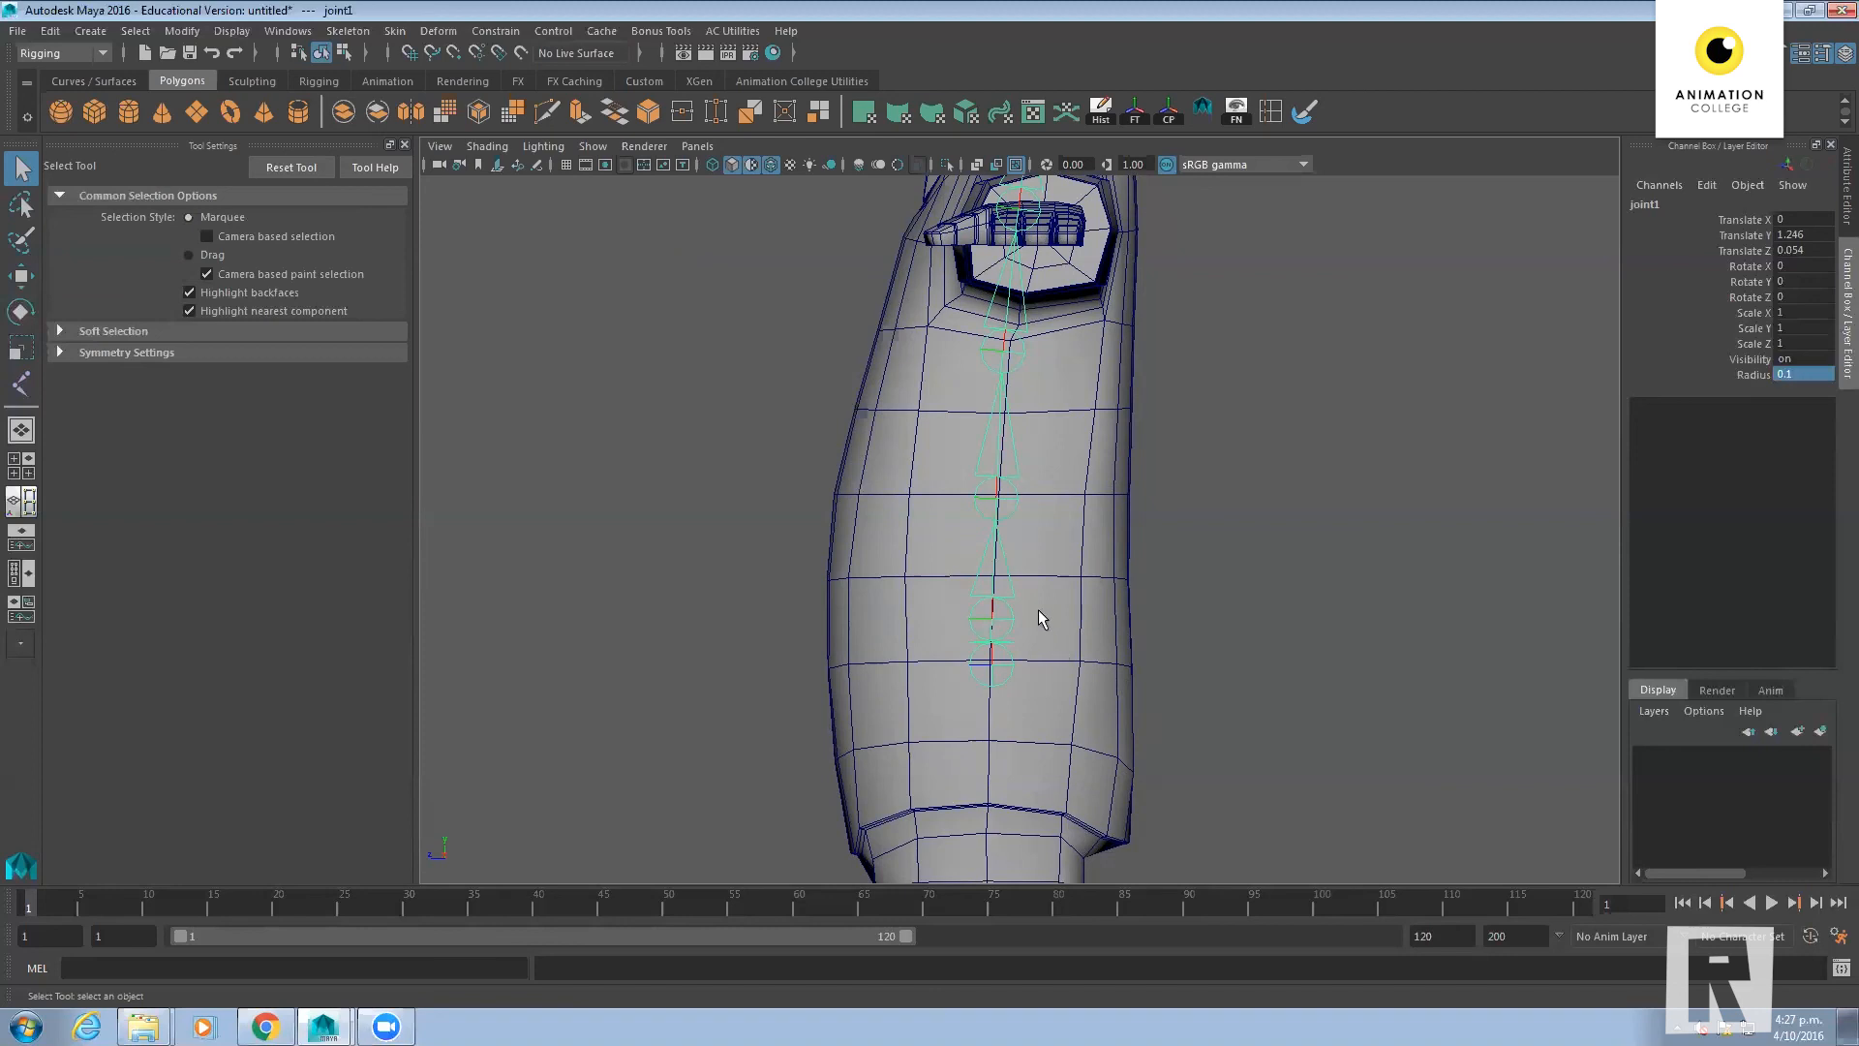
click(1005, 596)
alt+middle_drag(1150, 447, 1109, 574)
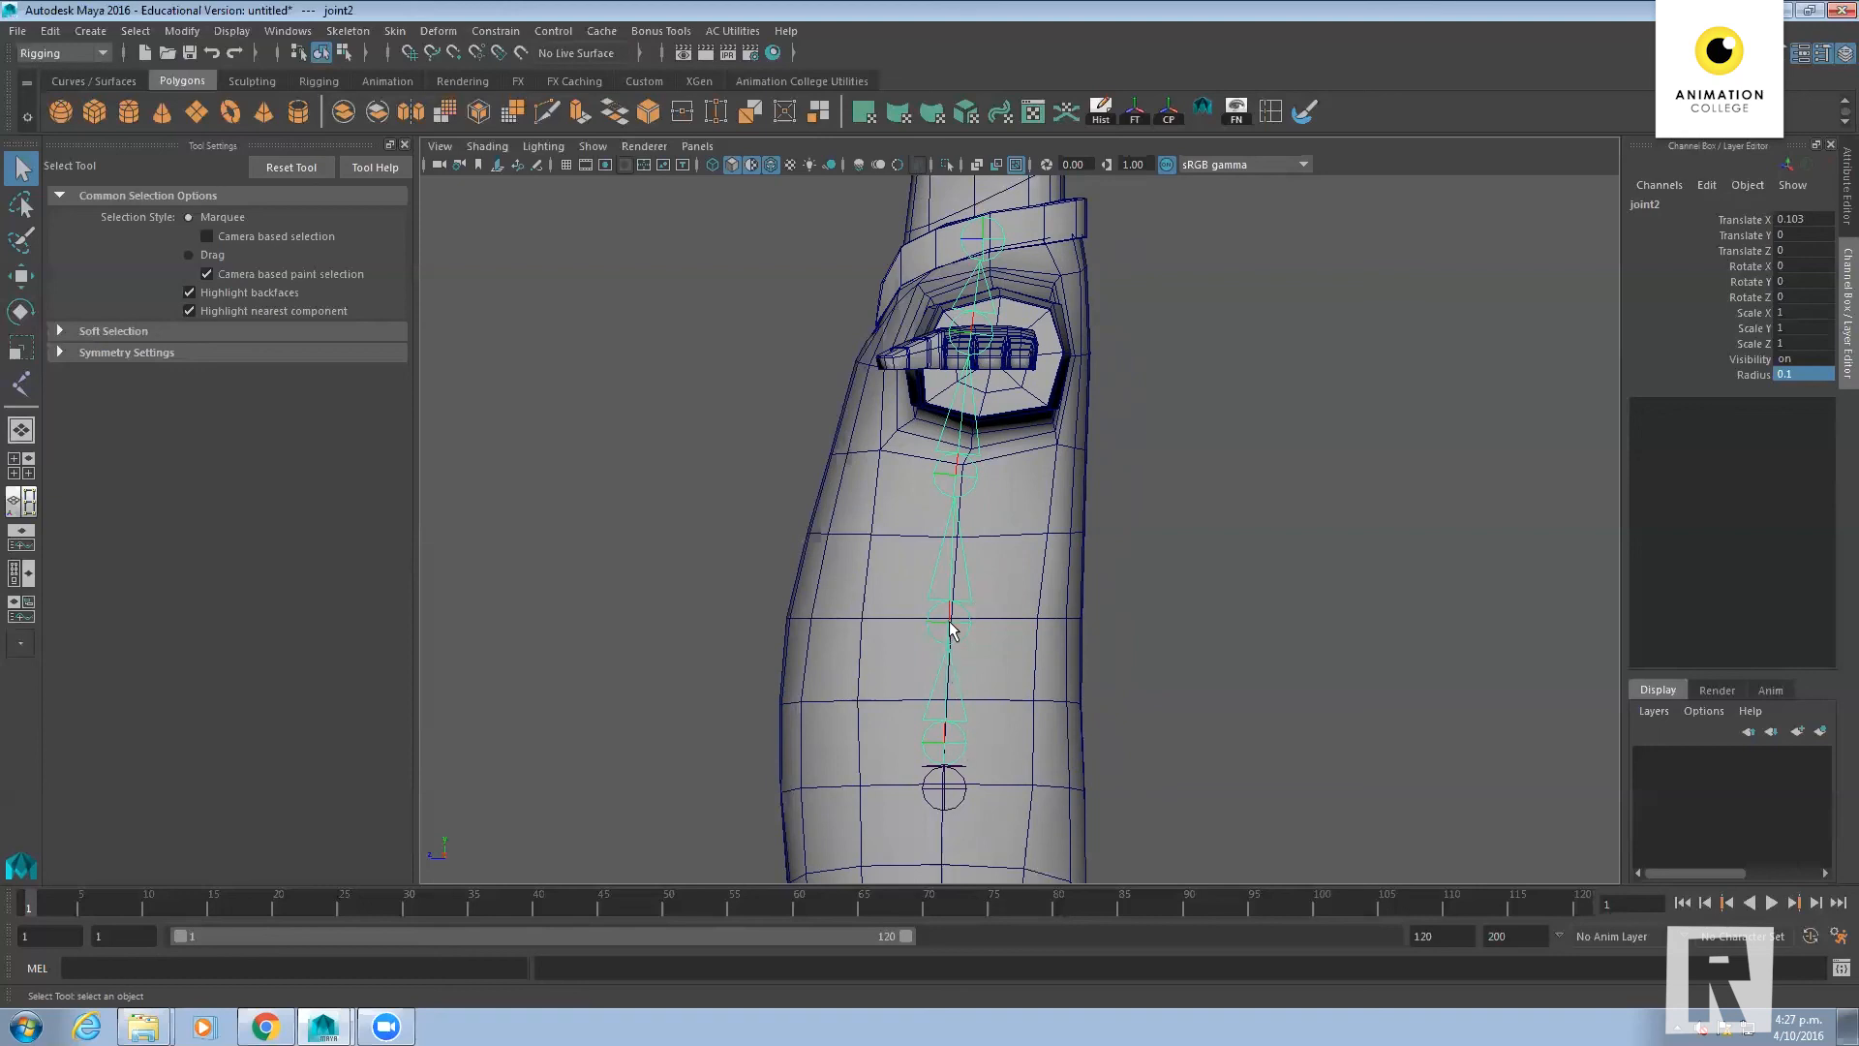
Try moving the third joint backward along Z with the Move tool, and undo the move
click(961, 475)
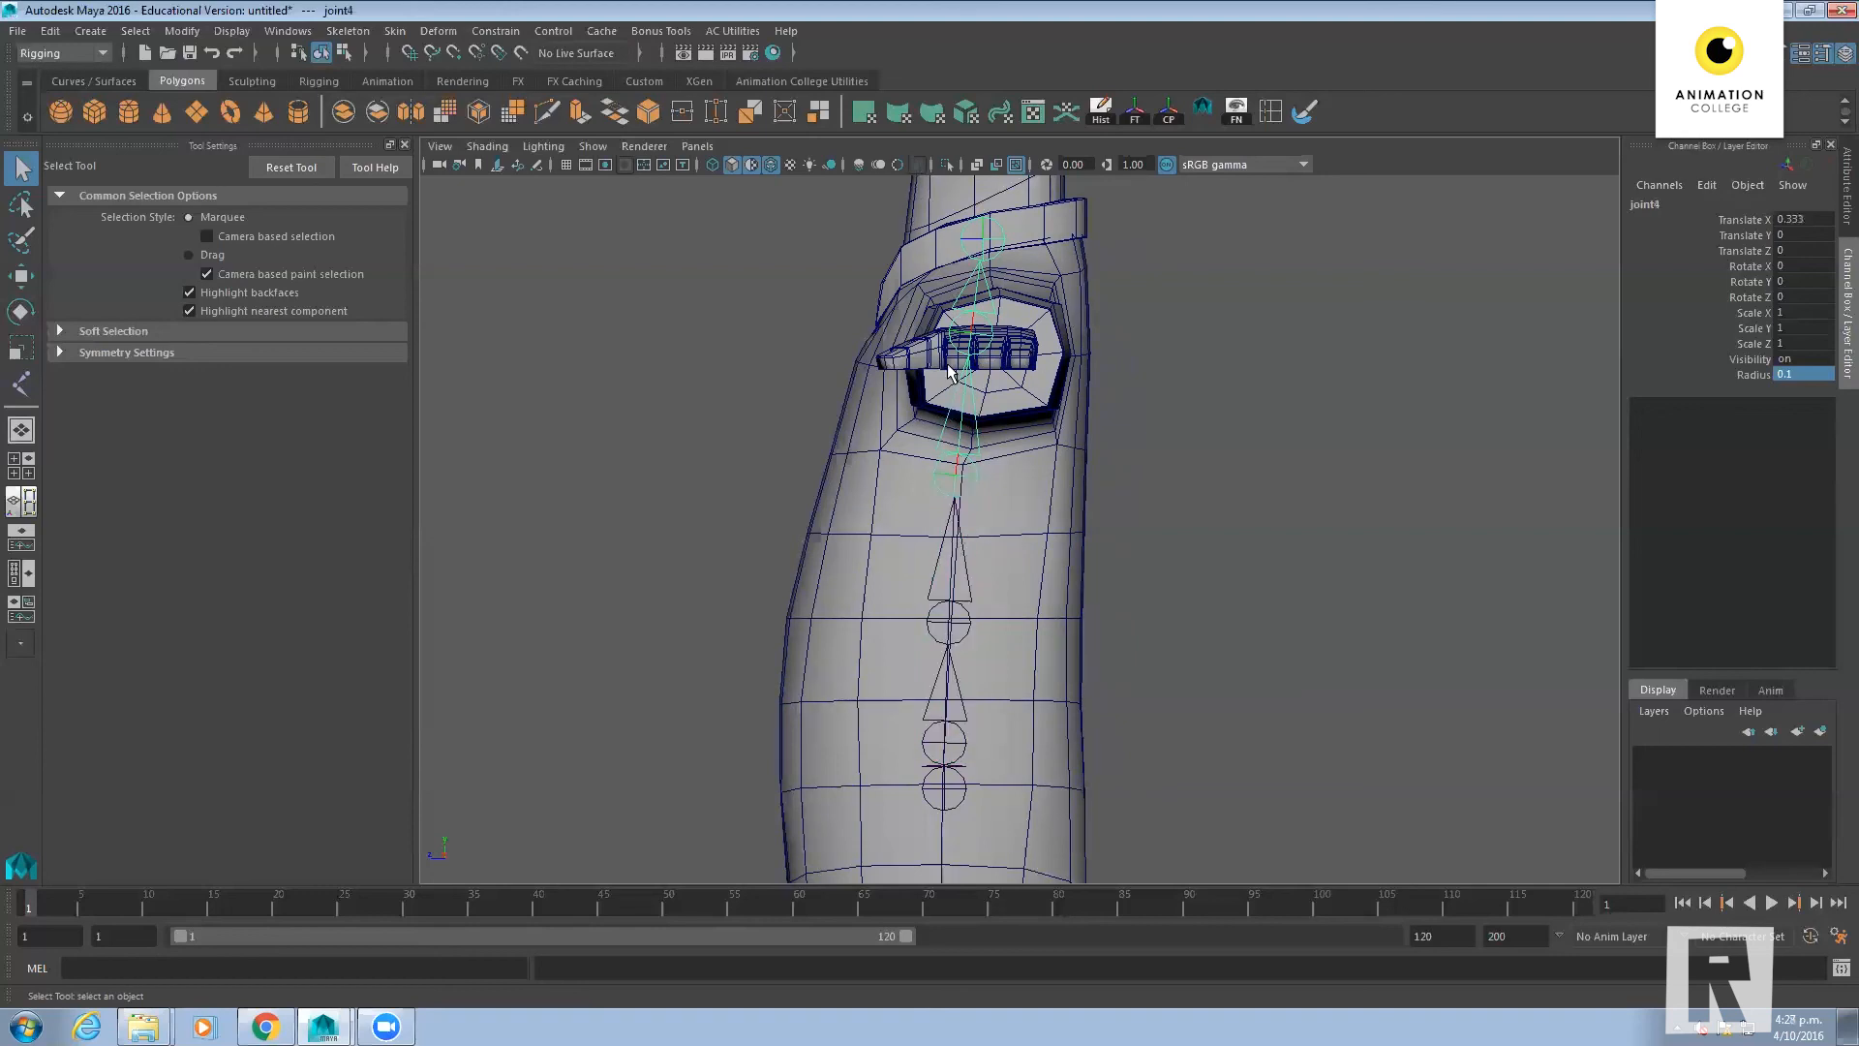
click(968, 488)
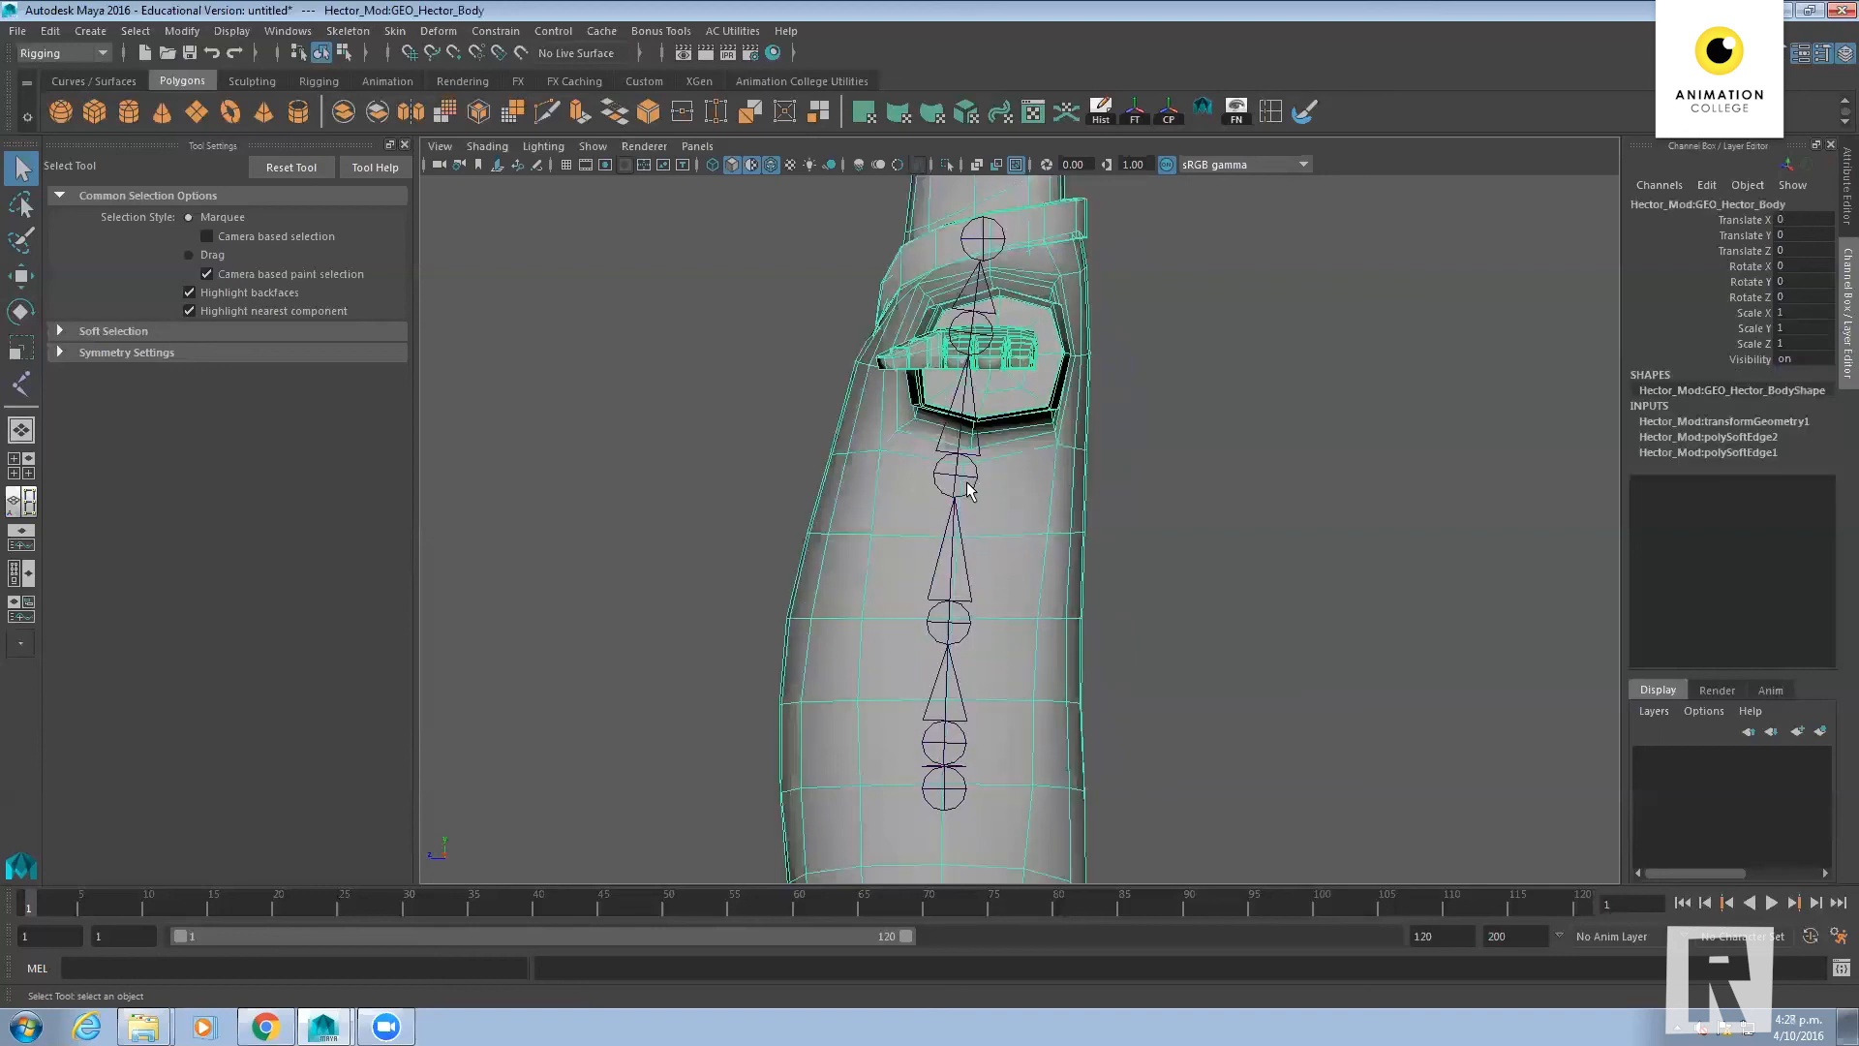
click(968, 488)
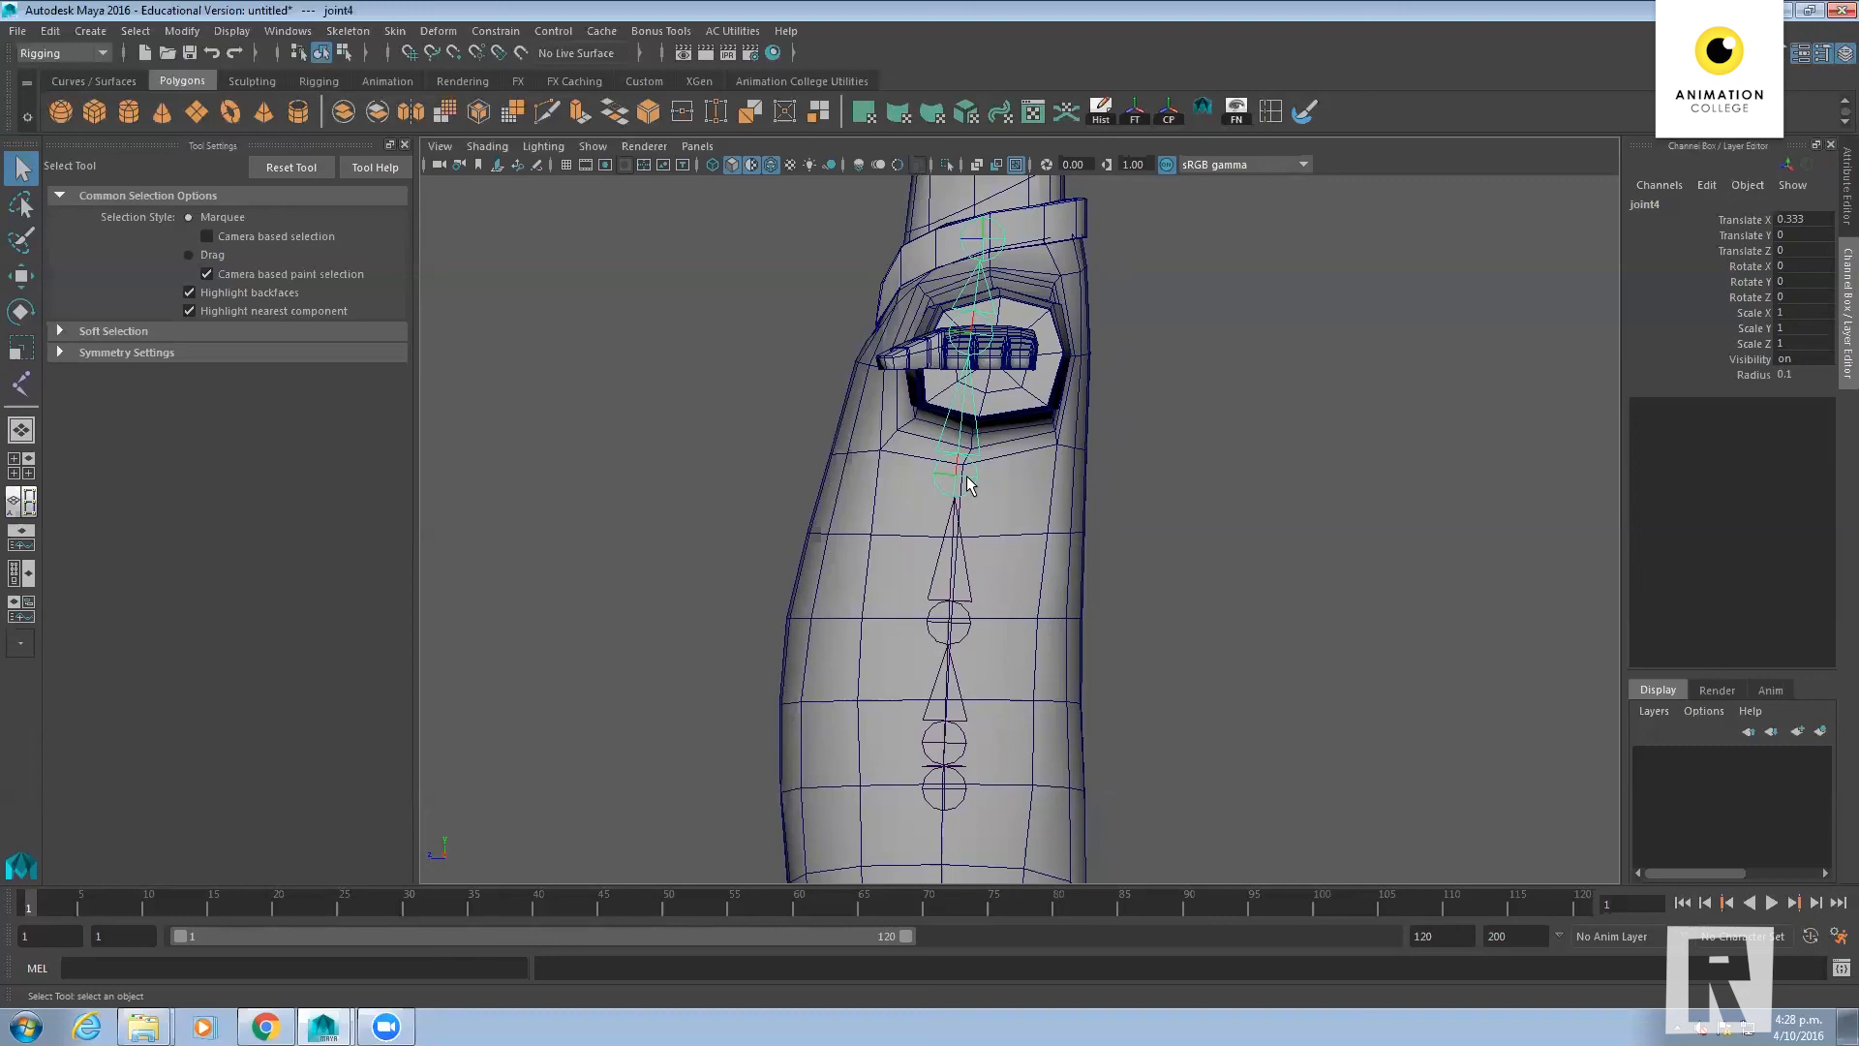
key(w)
click(963, 620)
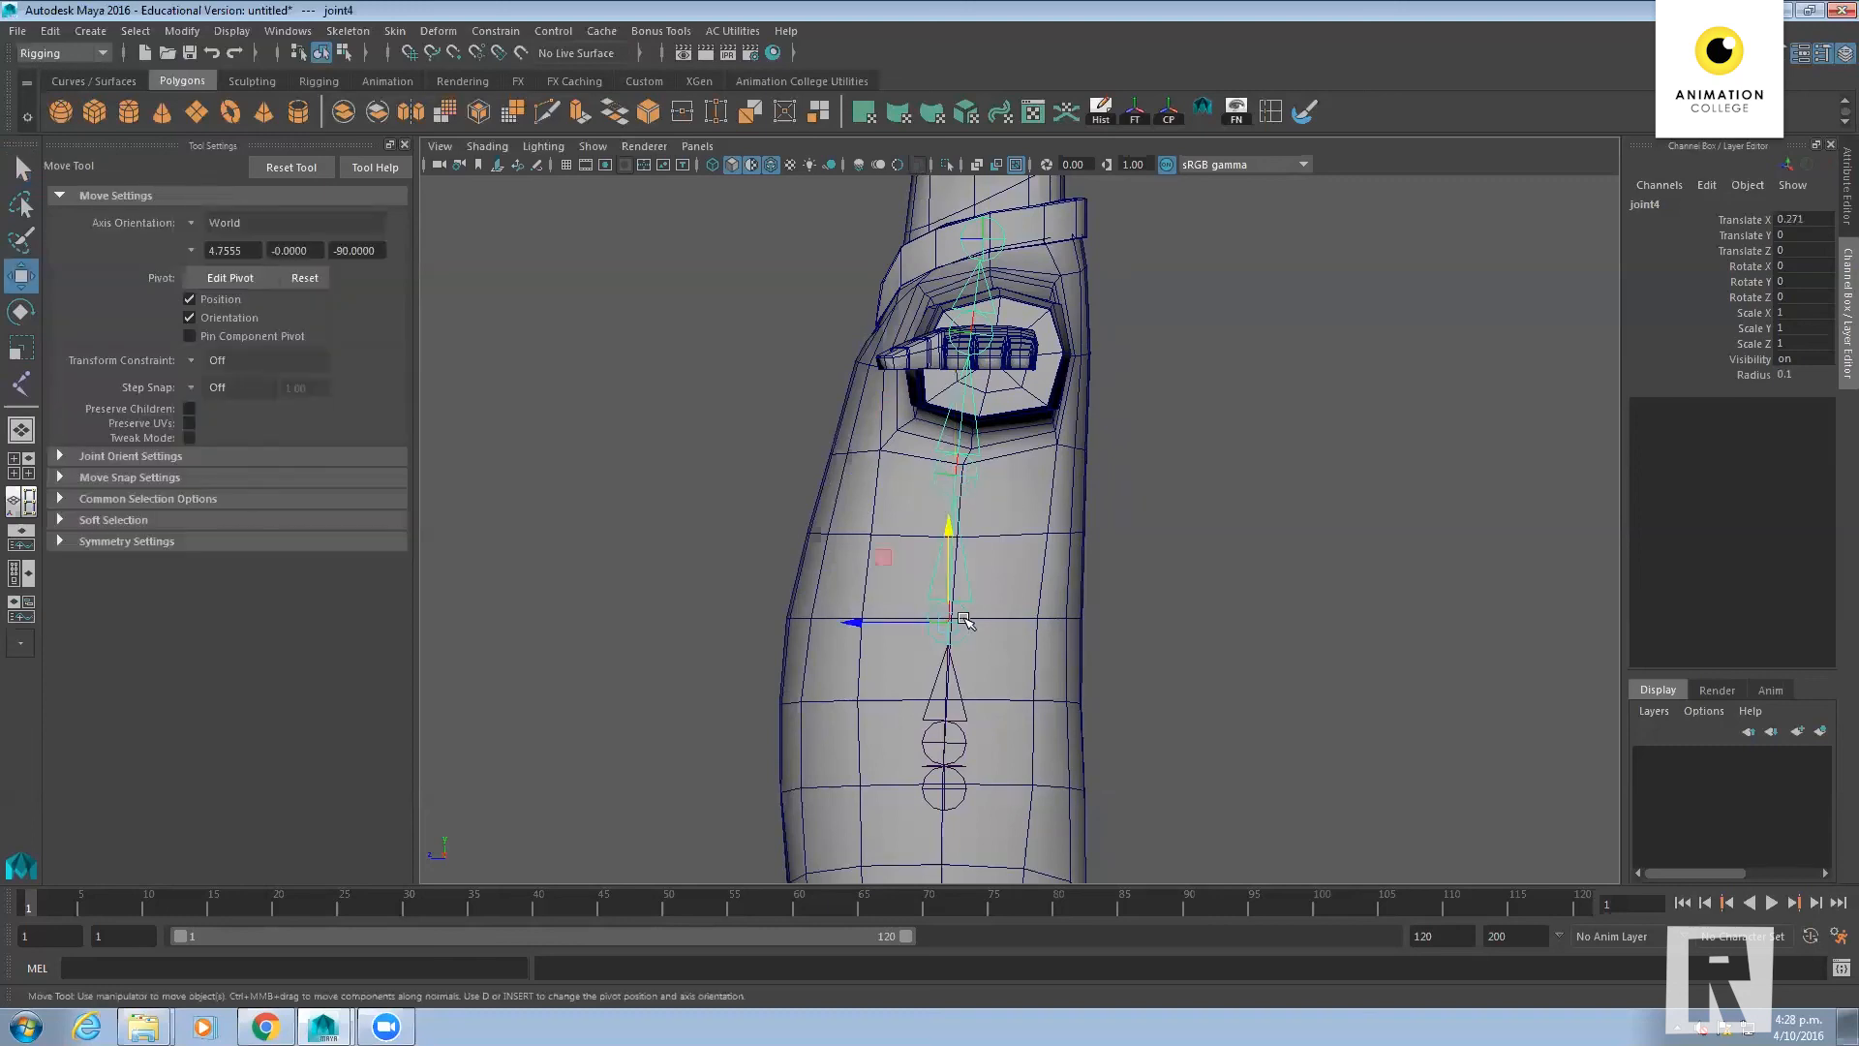
drag(851, 623, 1189, 614)
key(ctrl+z)
Try moving the root joint with its whole chain and the neck-end joint, undoing each move
click(952, 789)
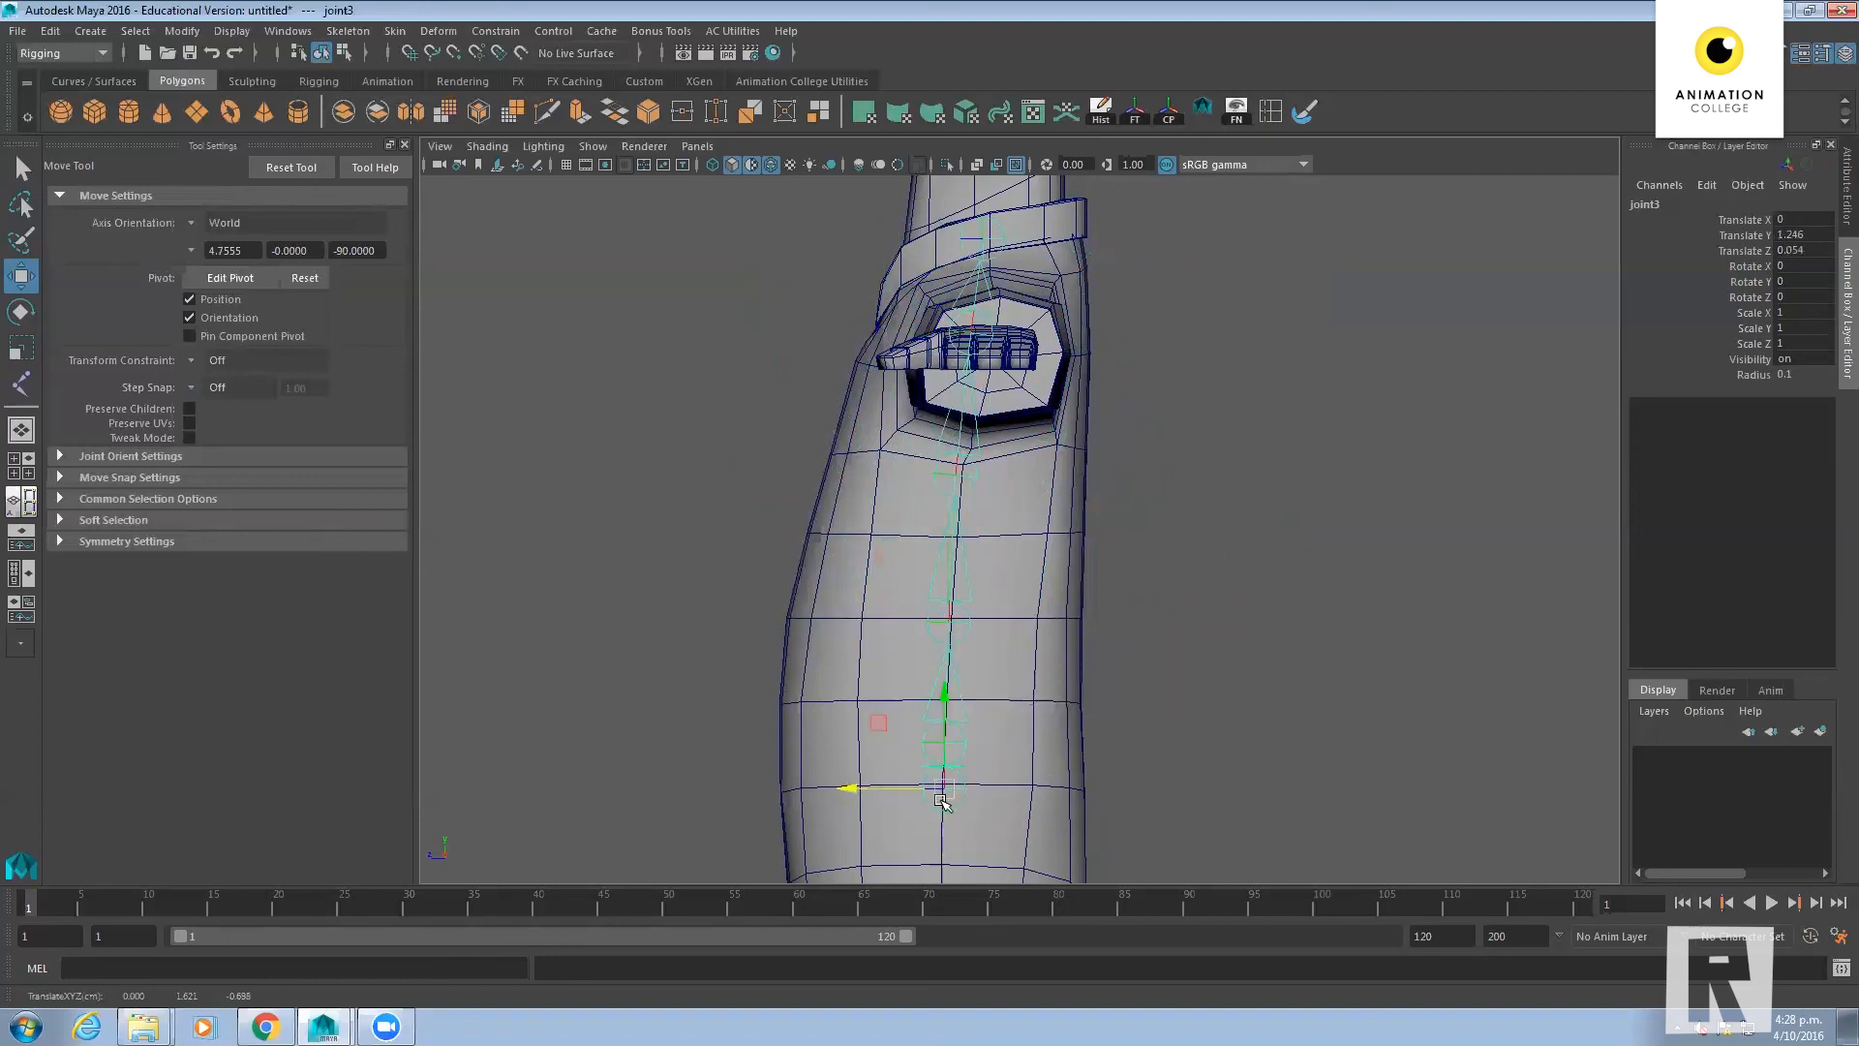
drag(947, 789, 1133, 662)
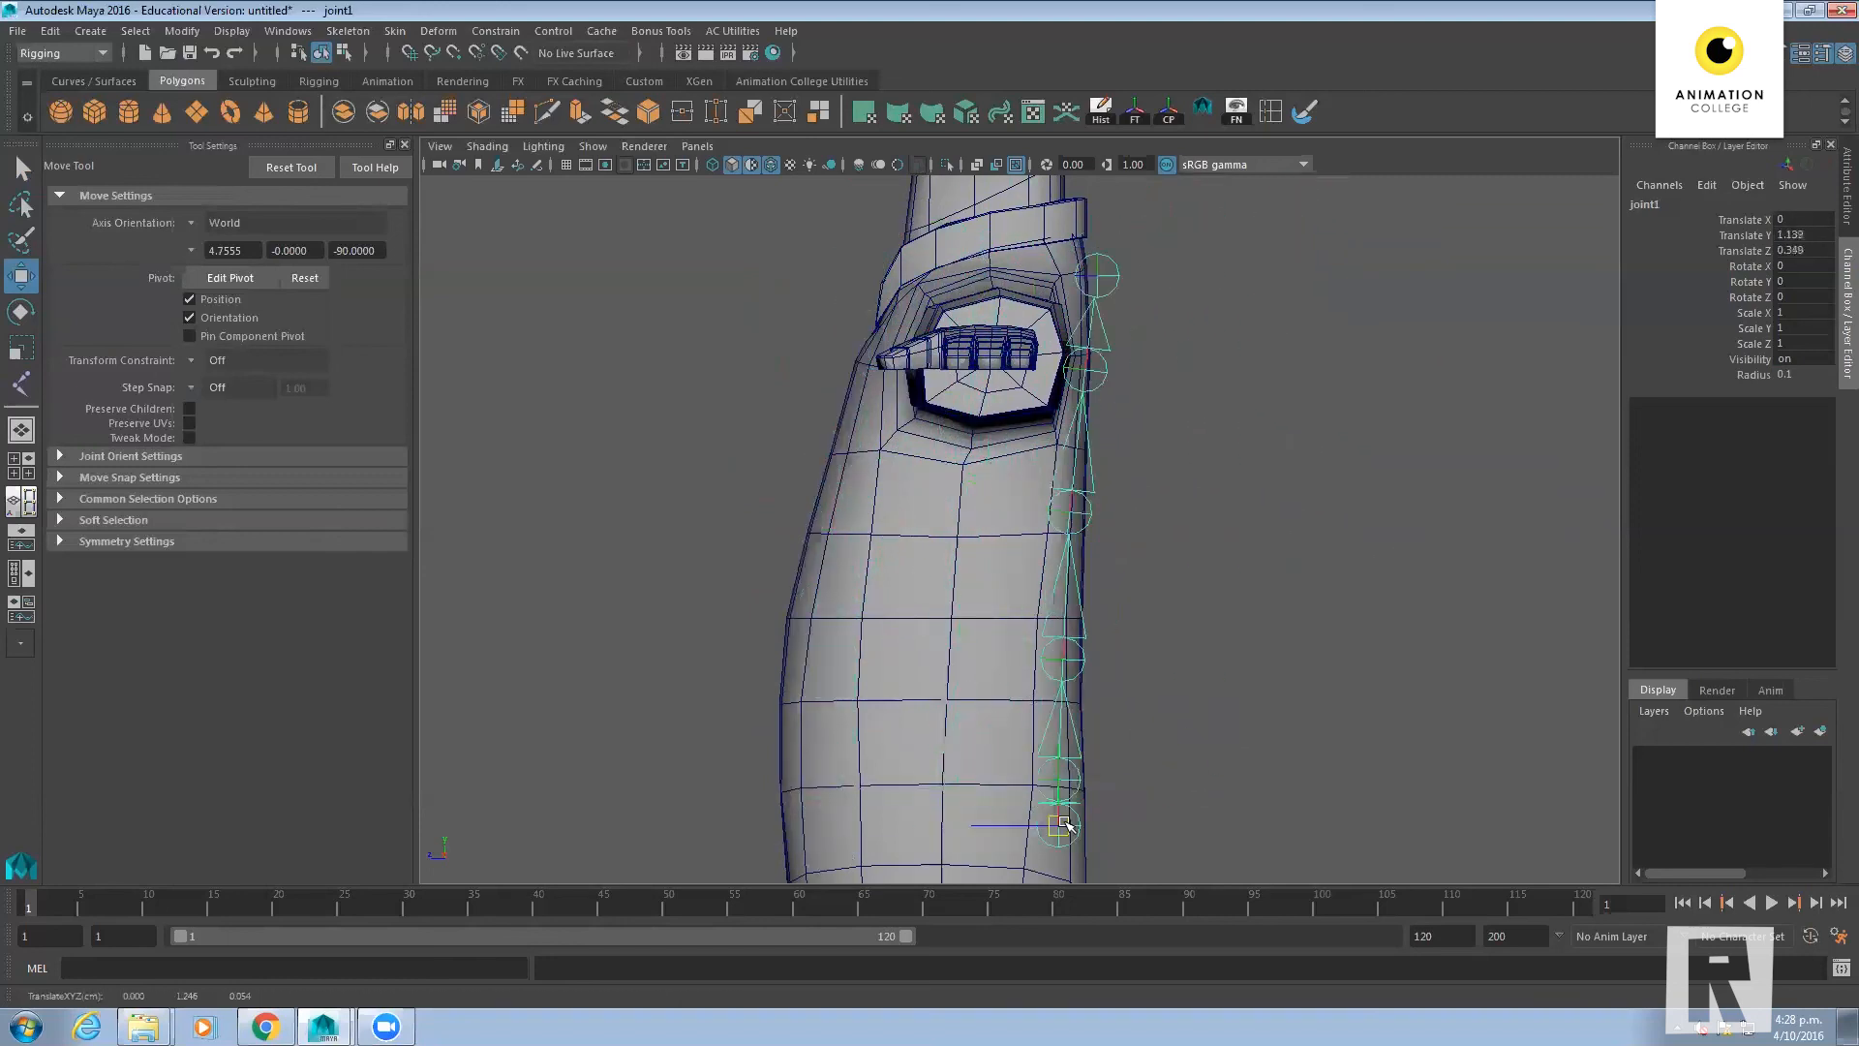
key(ctrl+z)
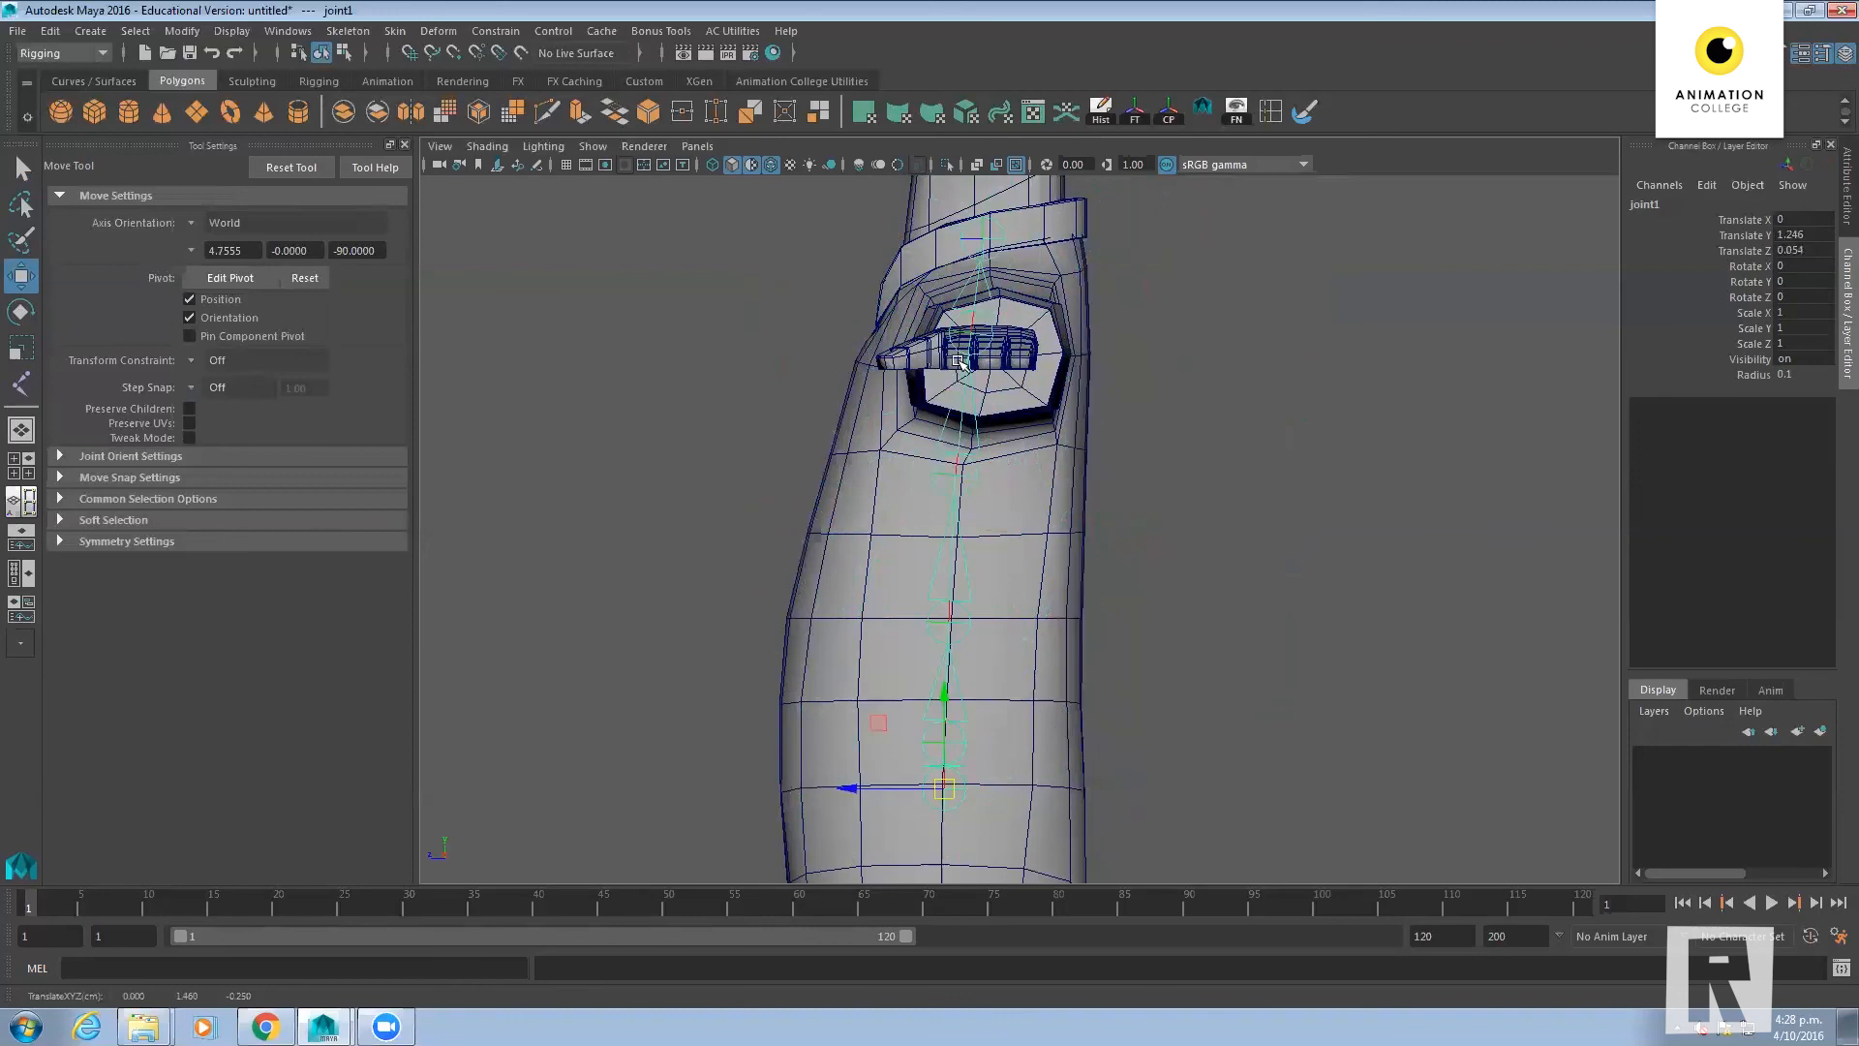
click(986, 237)
drag(885, 237, 949, 275)
key(ctrl+z)
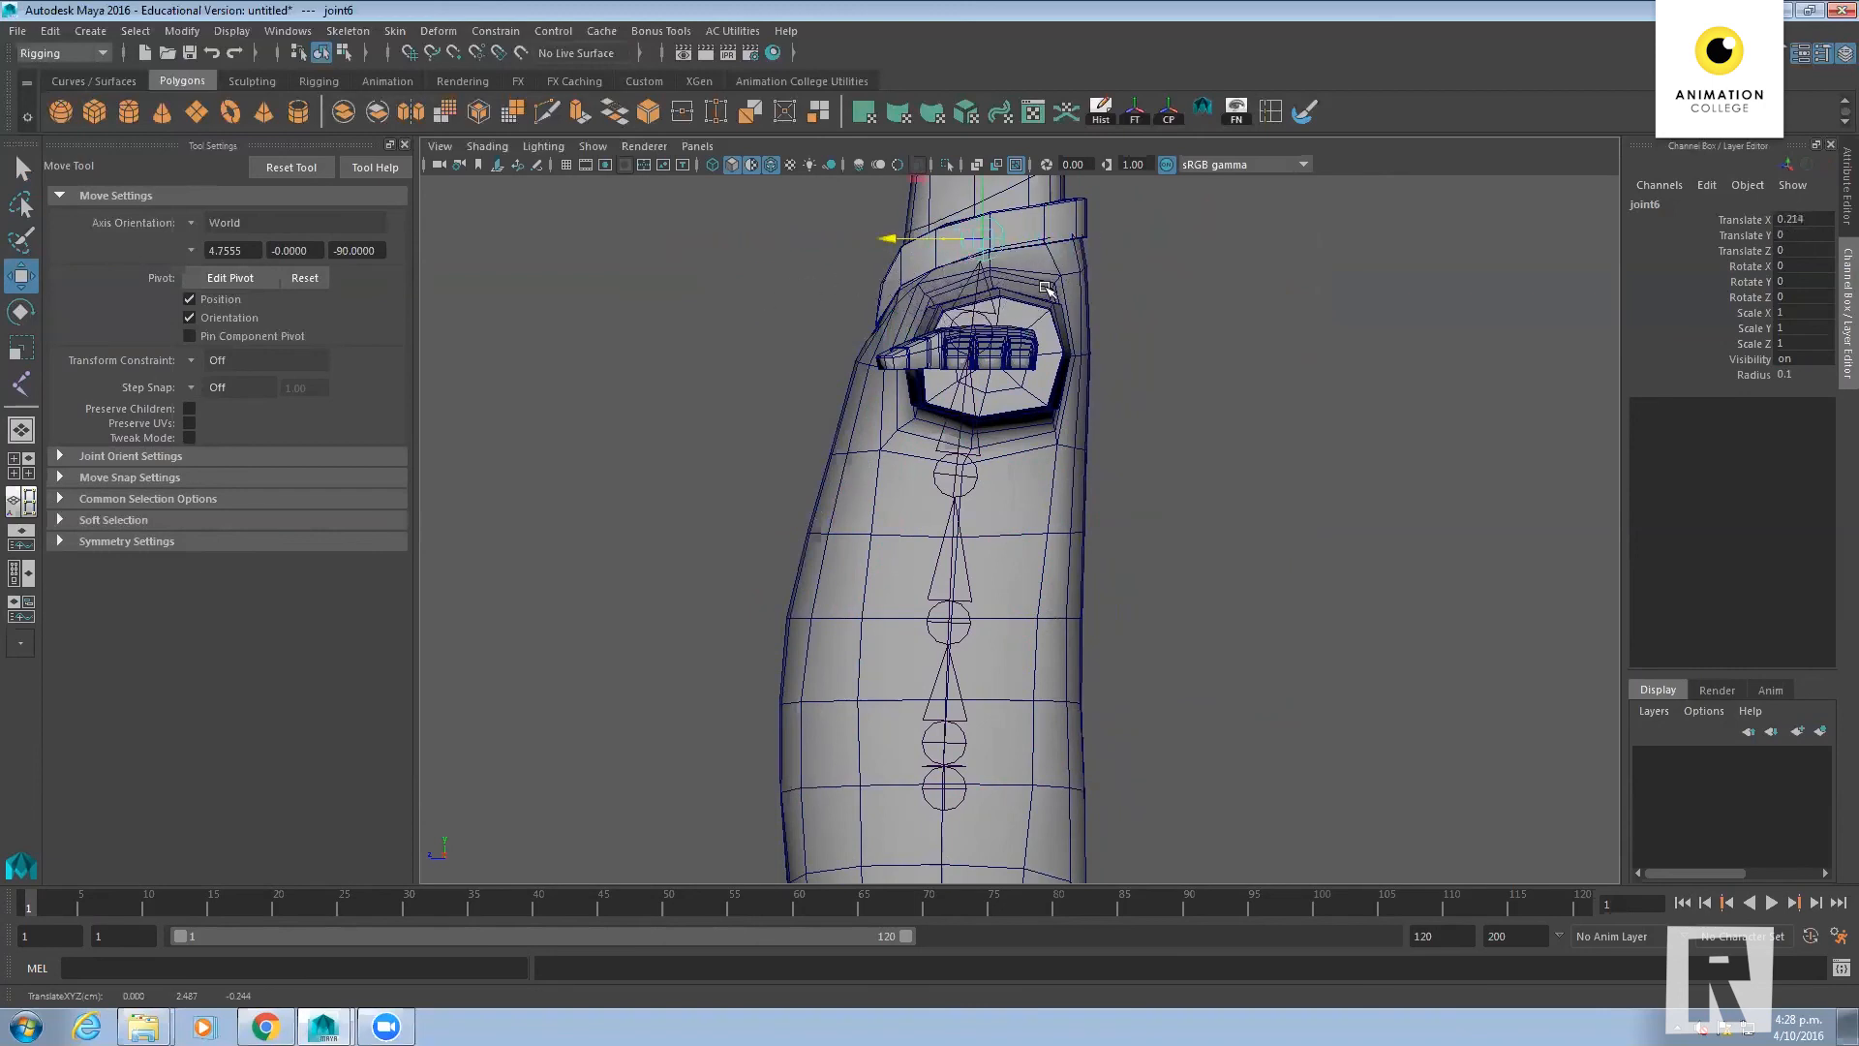
key(ctrl+z)
Lower the fourth joint slightly down the spine in pivot editing mode, leaving its child joints in place
alt+middle_drag(1244, 538, 1256, 557)
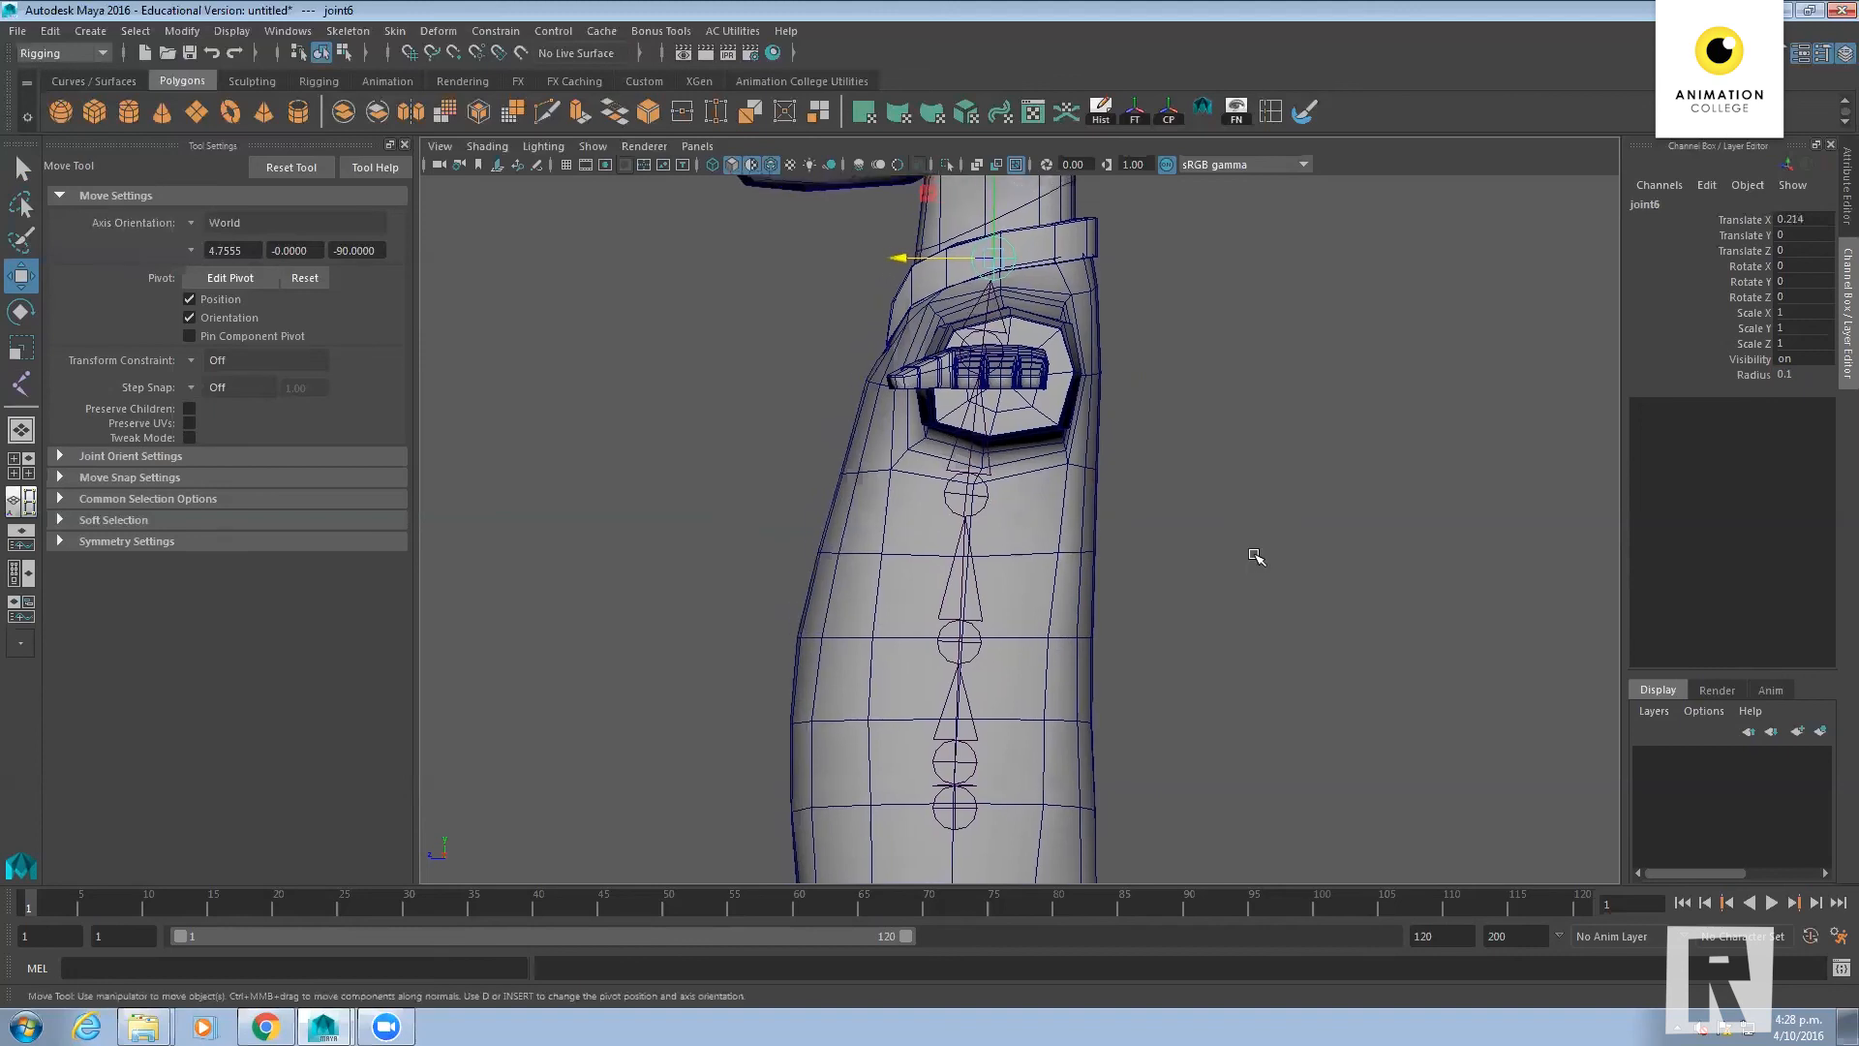
click(1007, 523)
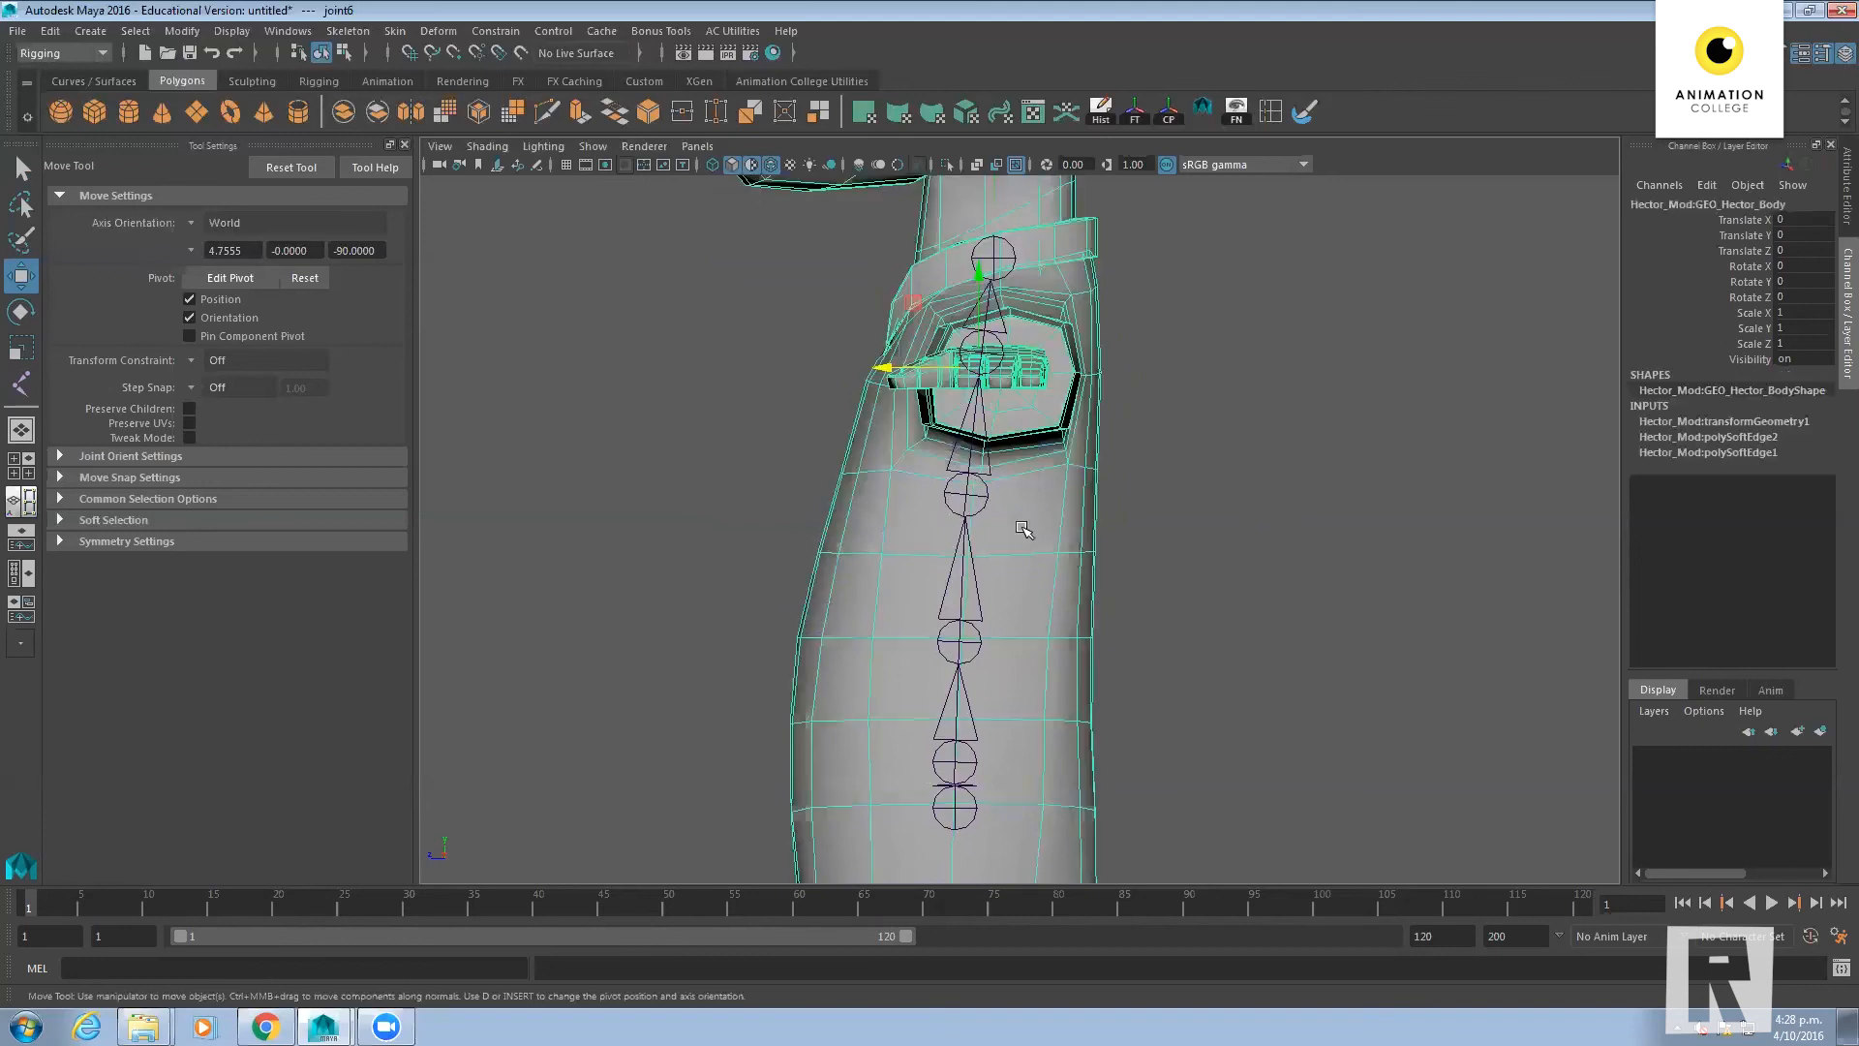
click(984, 498)
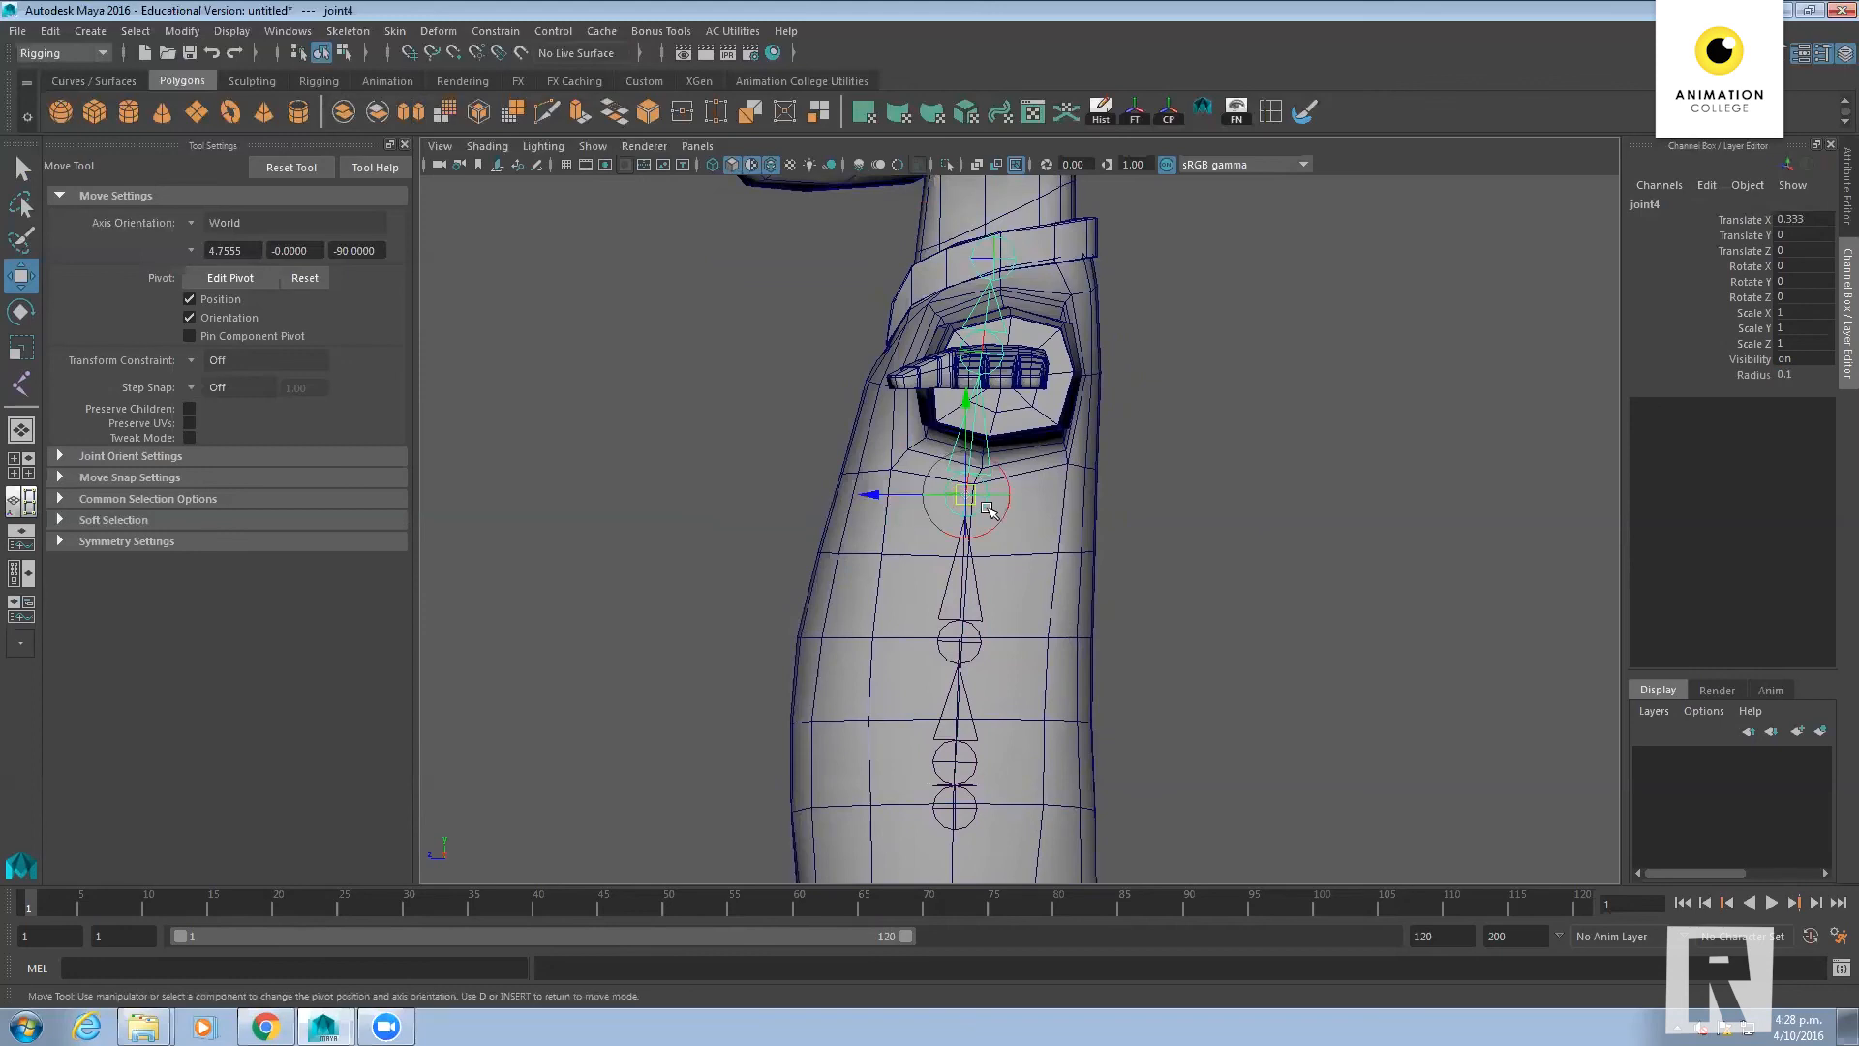
key(d)
key(d)
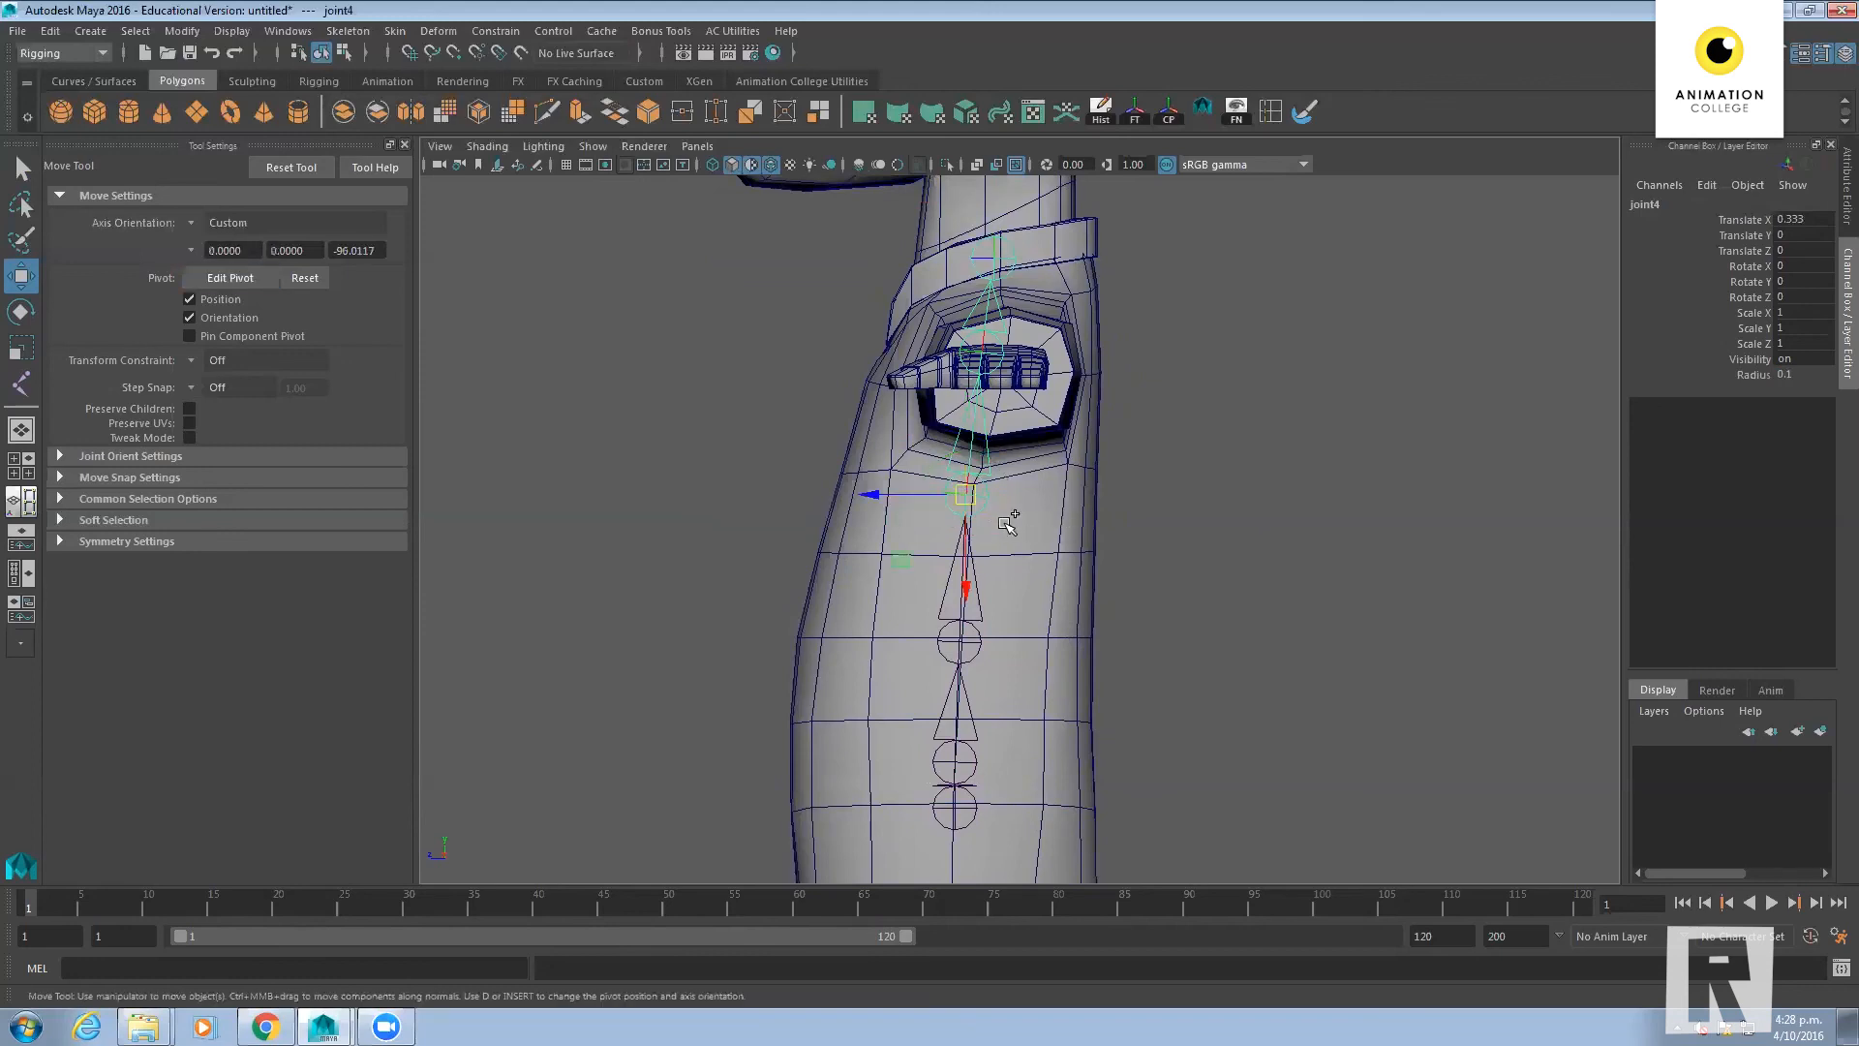
key(d)
drag(876, 500, 787, 507)
middle_drag(948, 516, 876, 523)
drag(968, 389, 967, 409)
drag(885, 511, 878, 511)
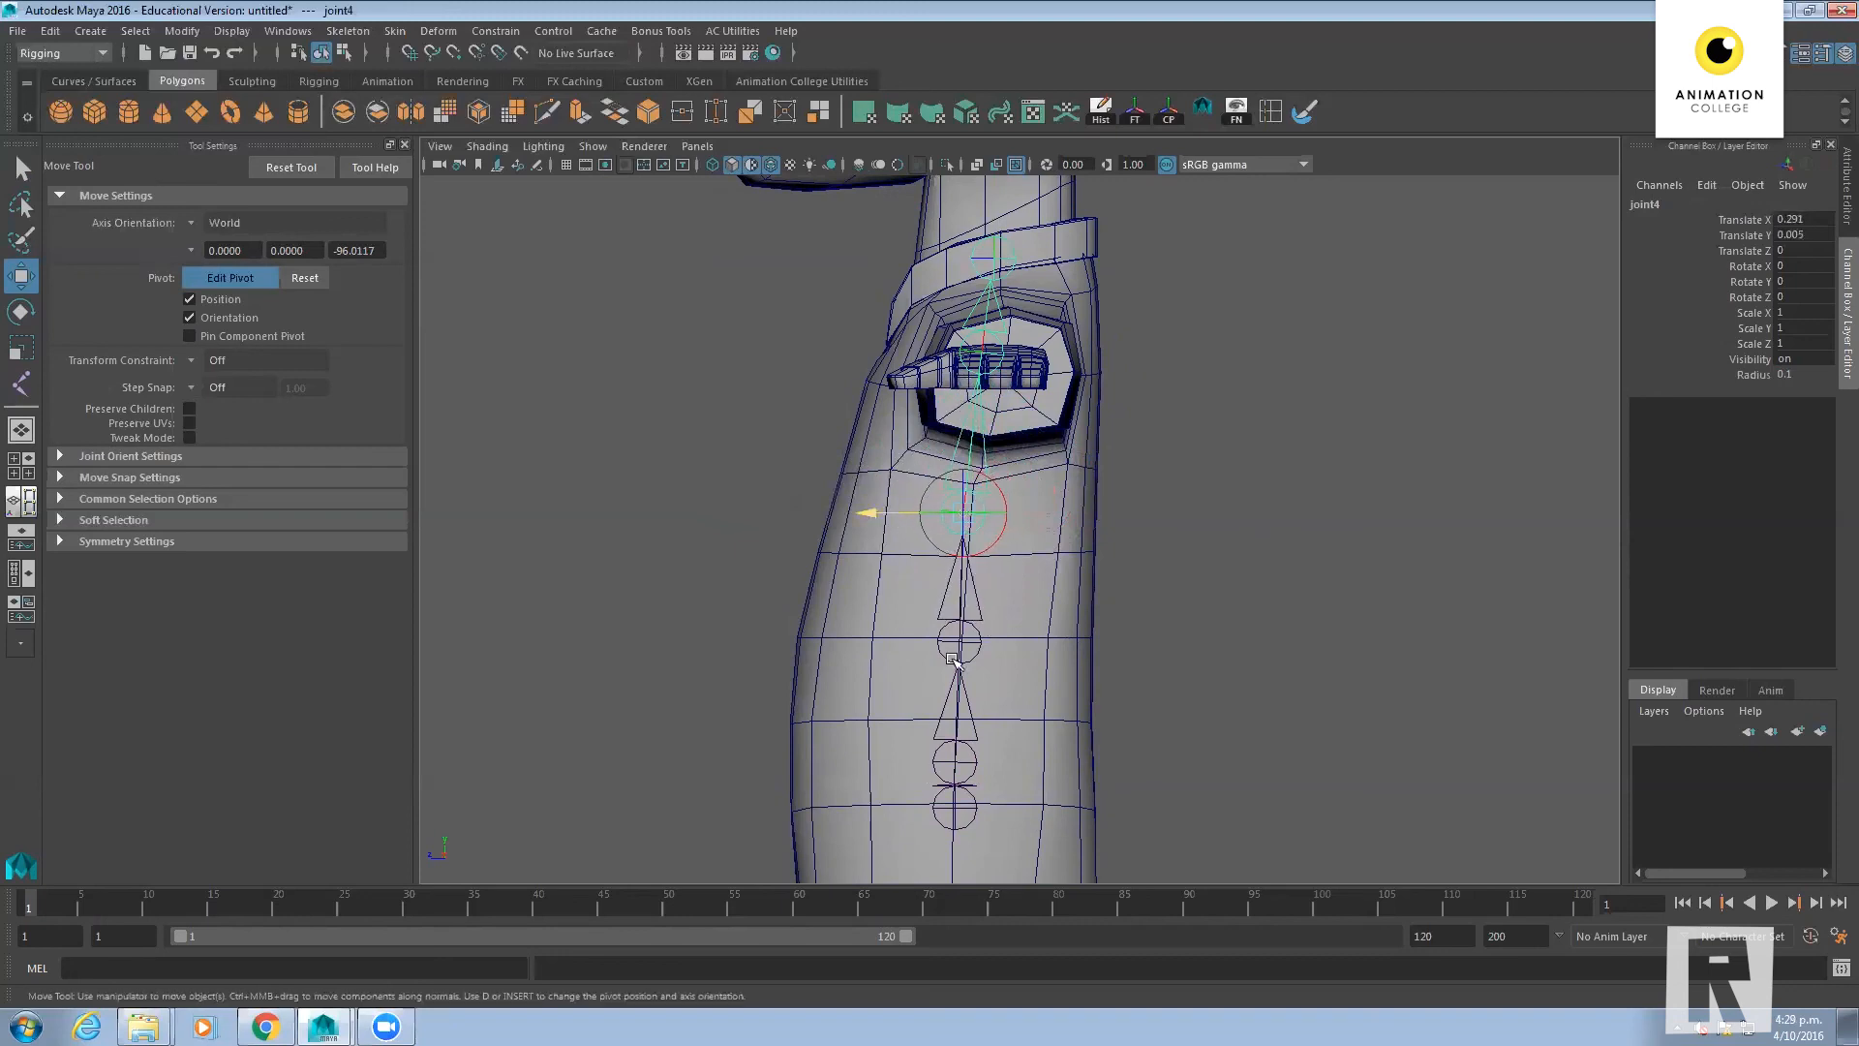
Reposition the third joint slightly and lower the second joint closer to the root by editing their pivots
click(954, 647)
key(d)
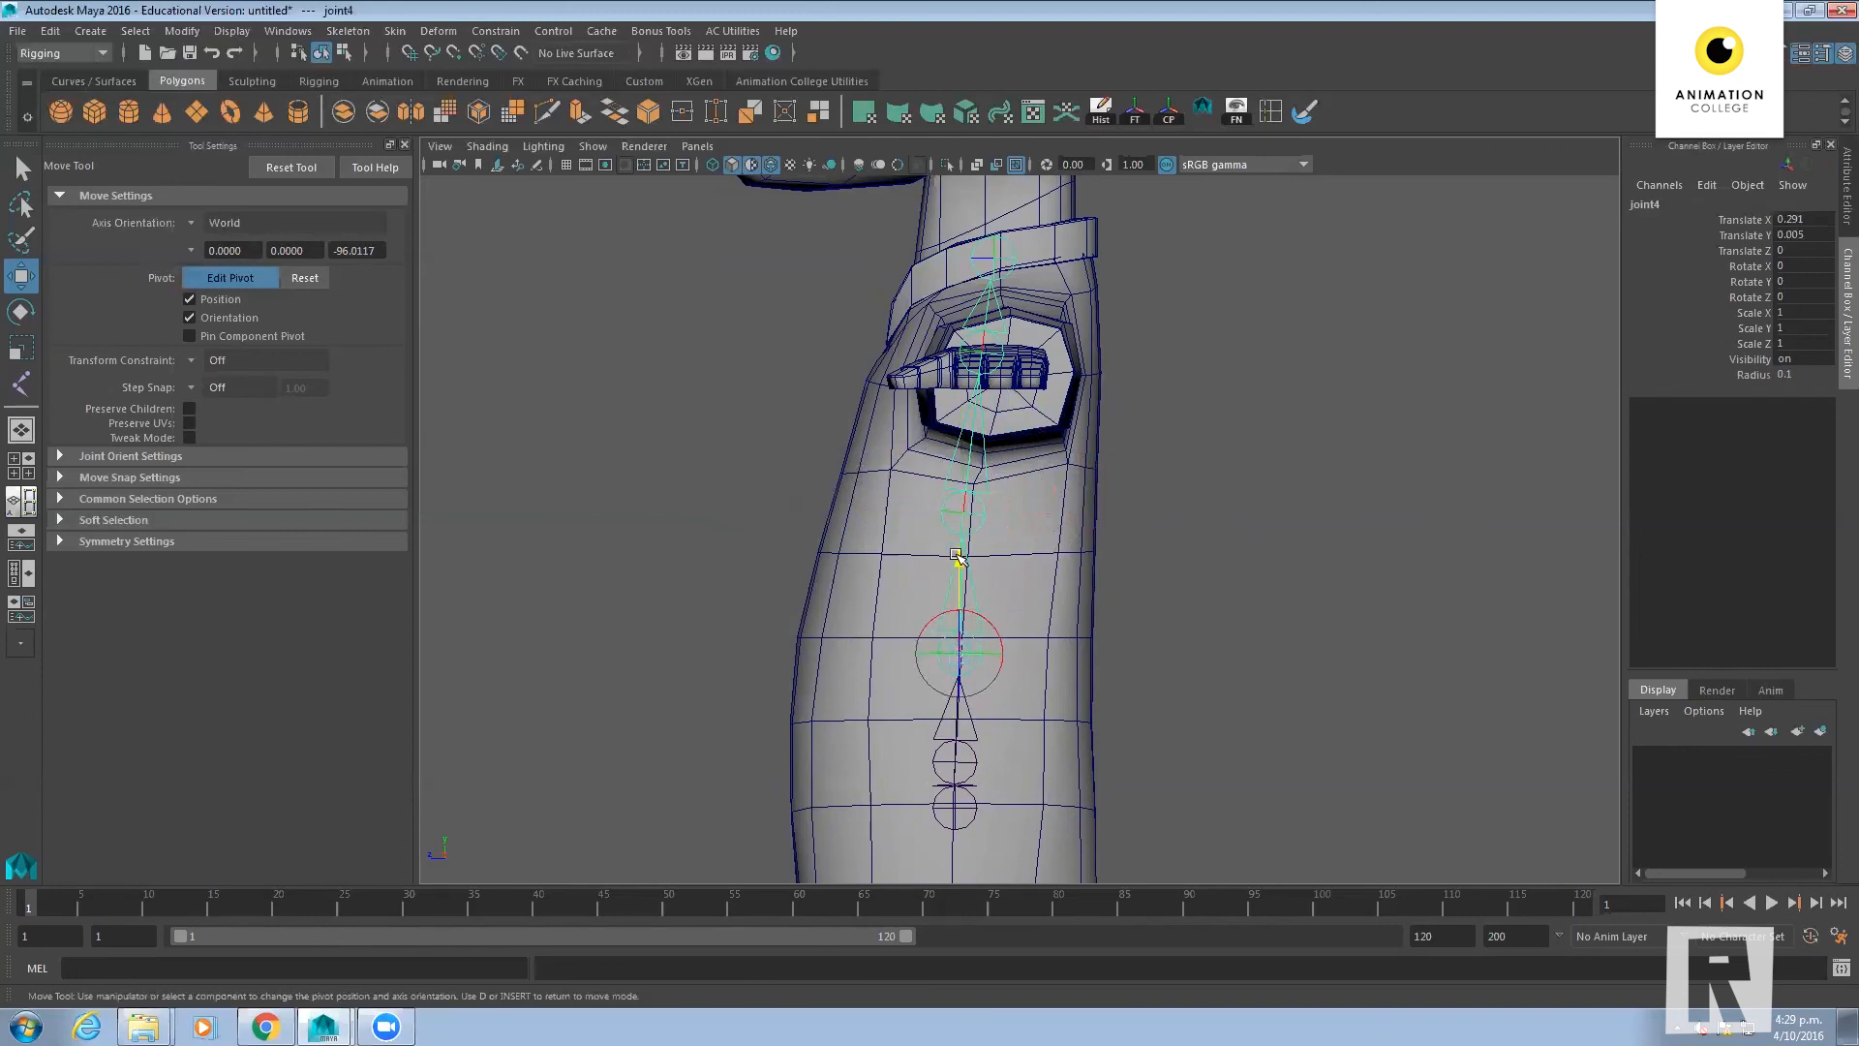
drag(869, 642, 954, 682)
click(975, 763)
key(d)
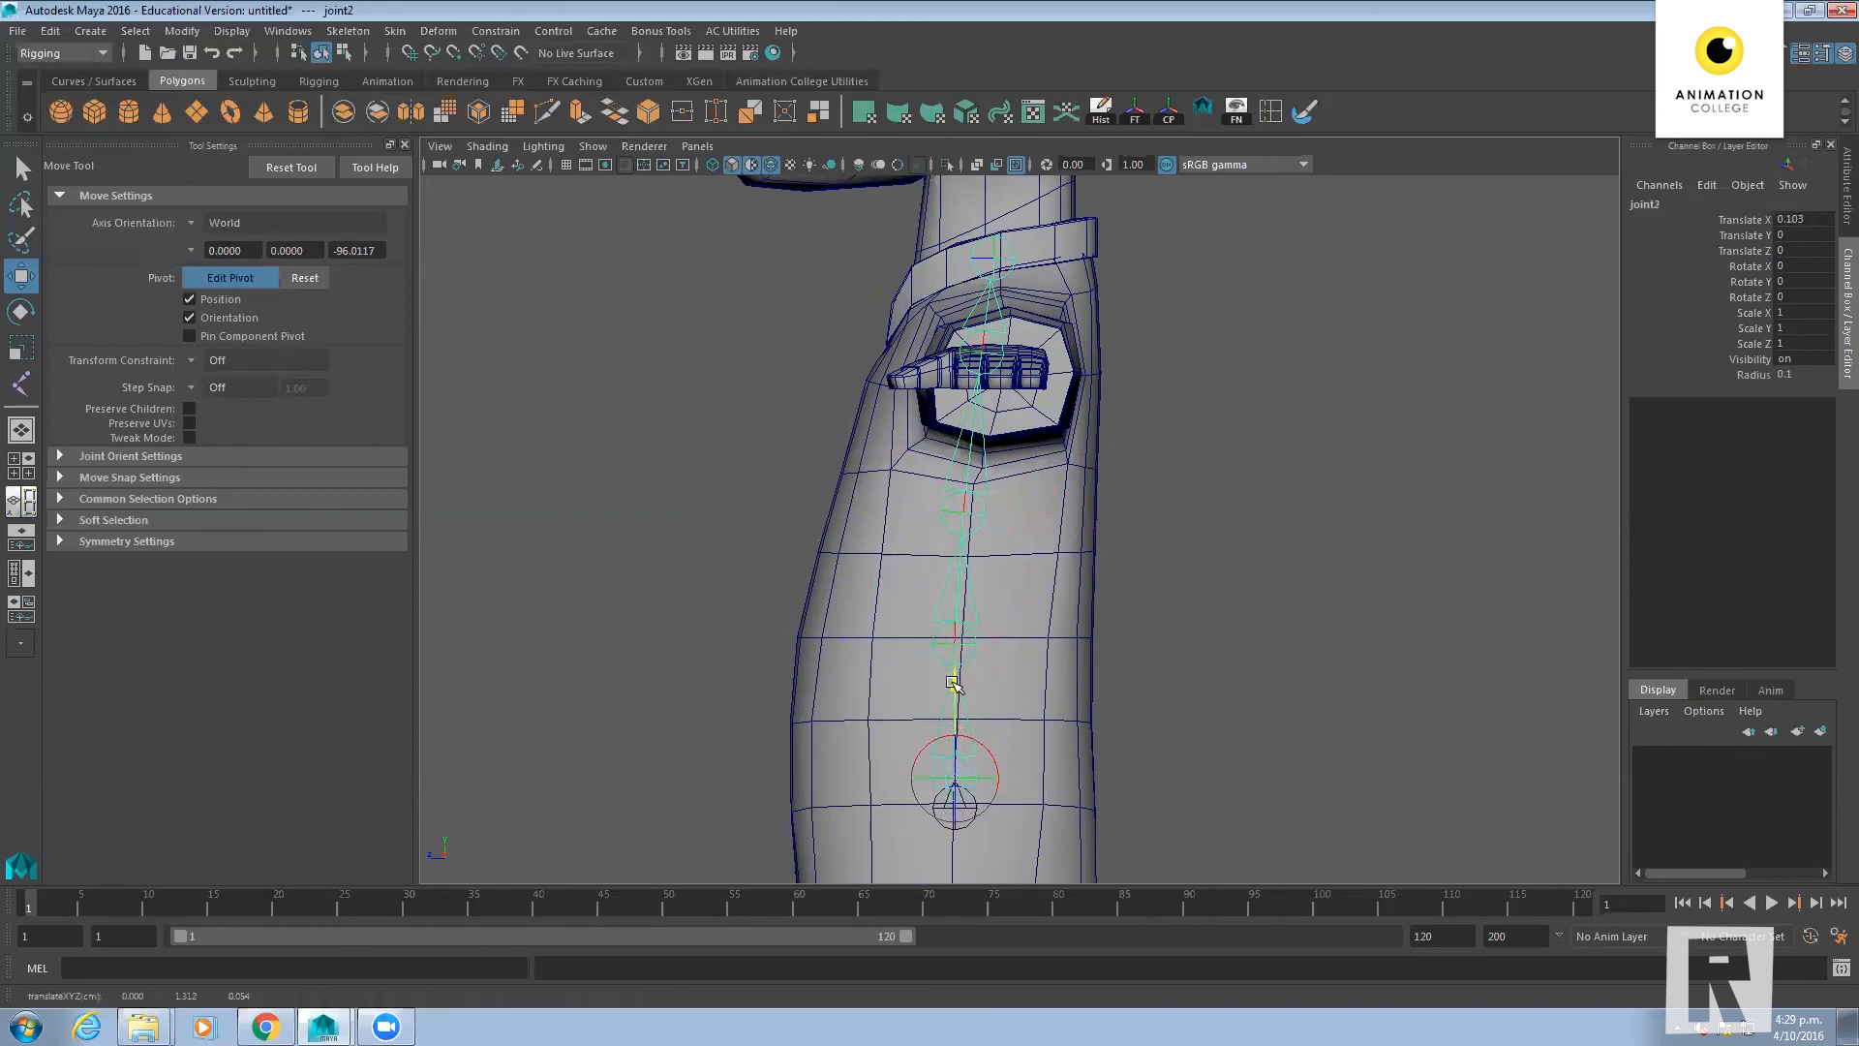
drag(868, 776, 867, 776)
key(d)
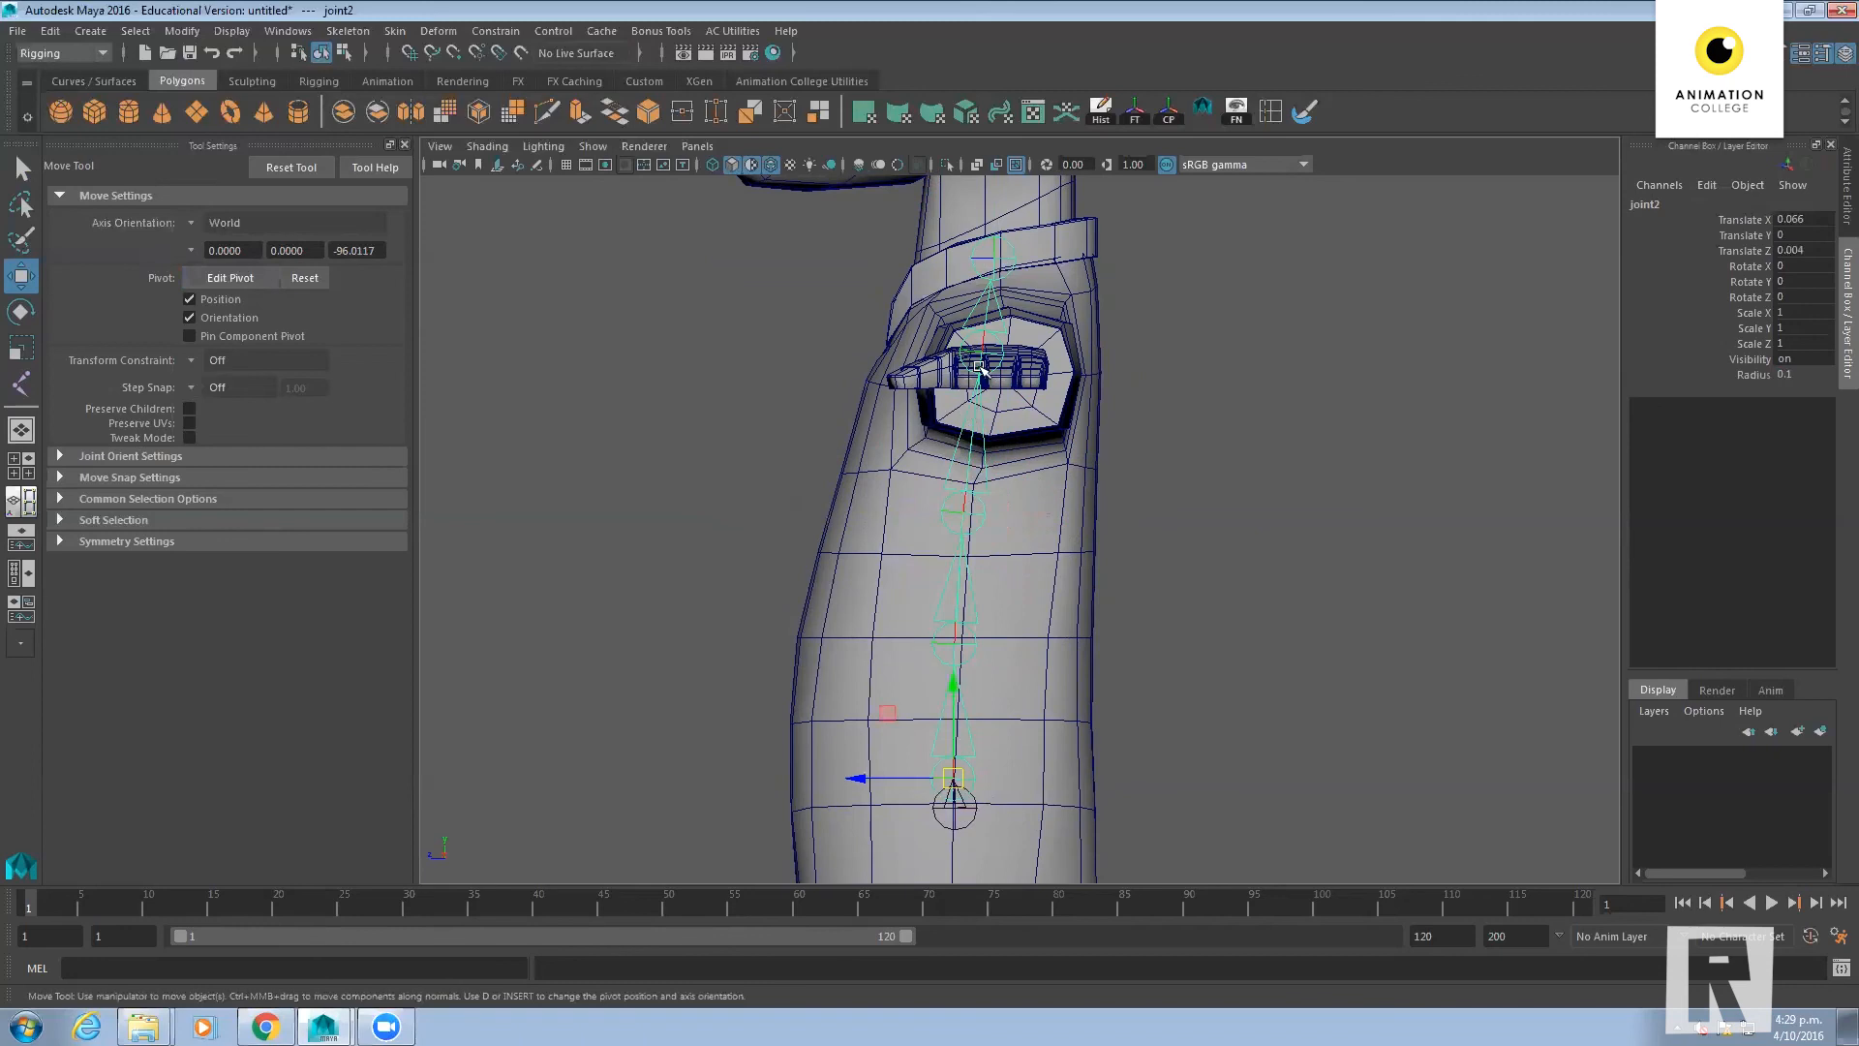
Adjust the fifth joint near the shoulder and reposition the fourth joint individually through their pivots
click(1002, 345)
key(d)
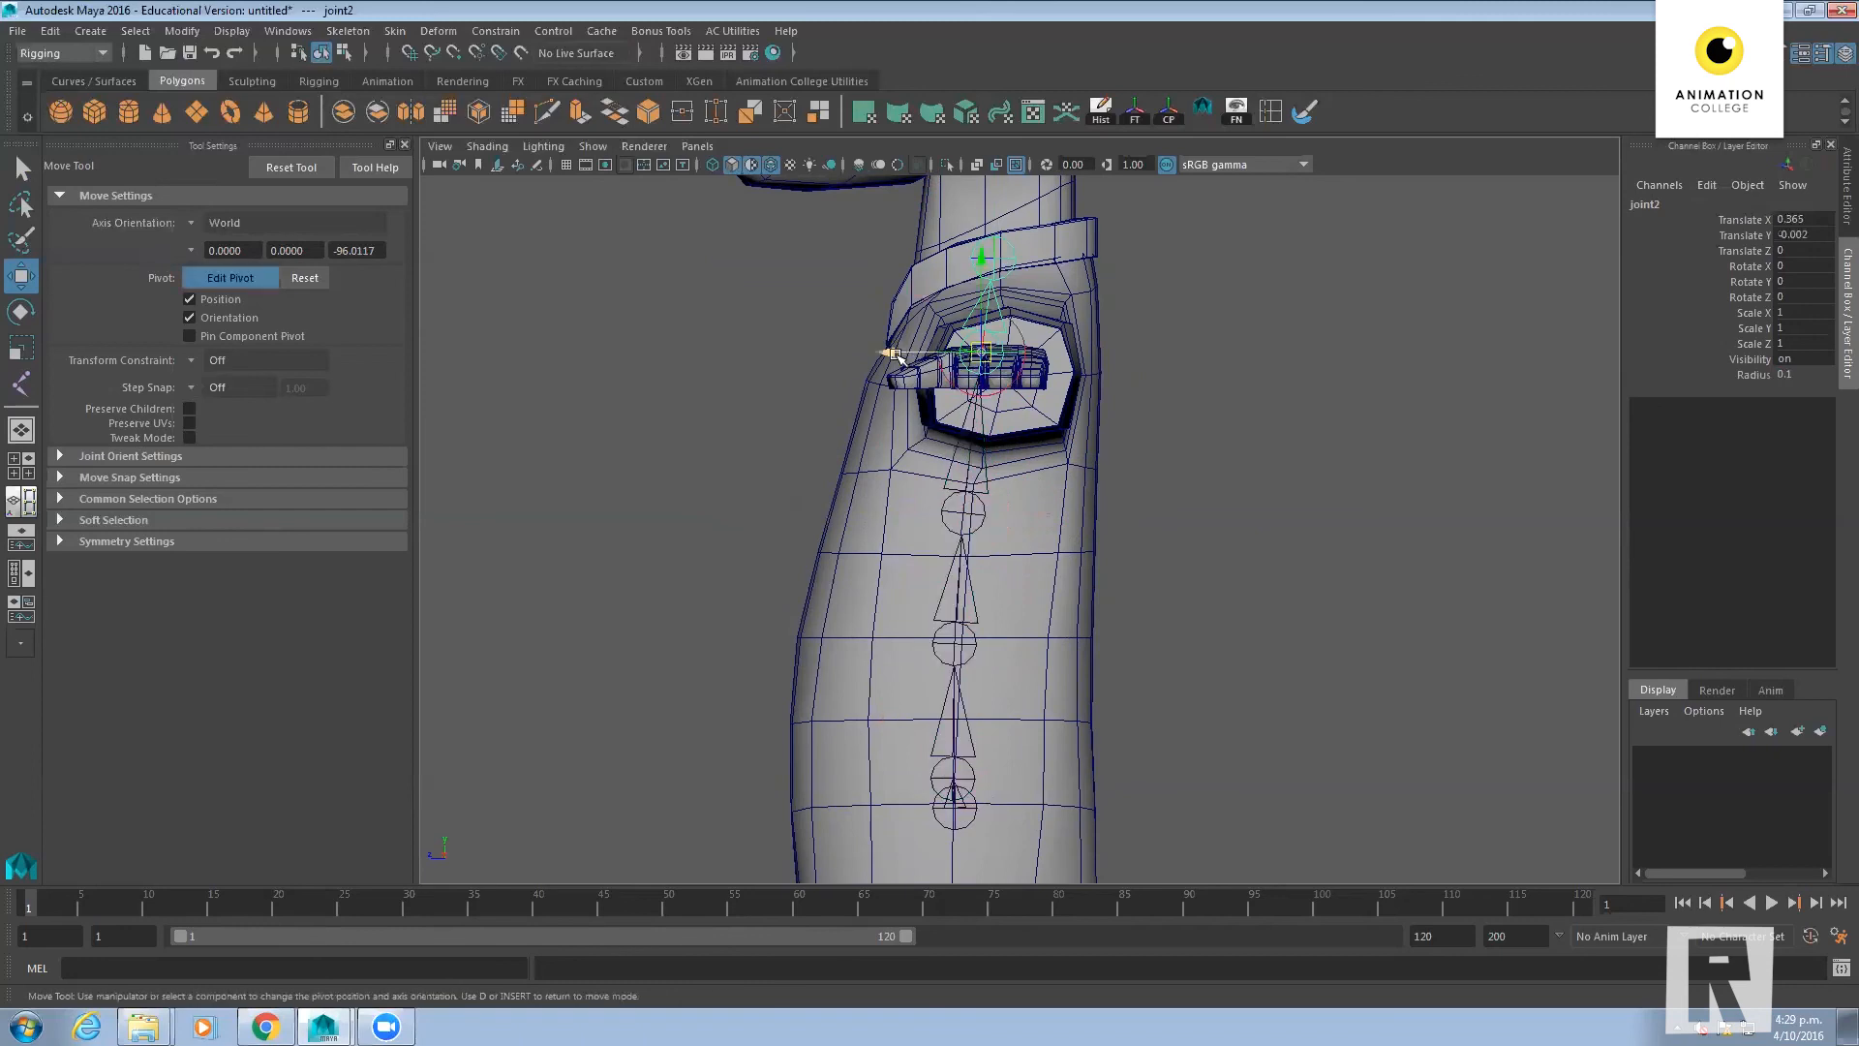
key(d)
click(963, 506)
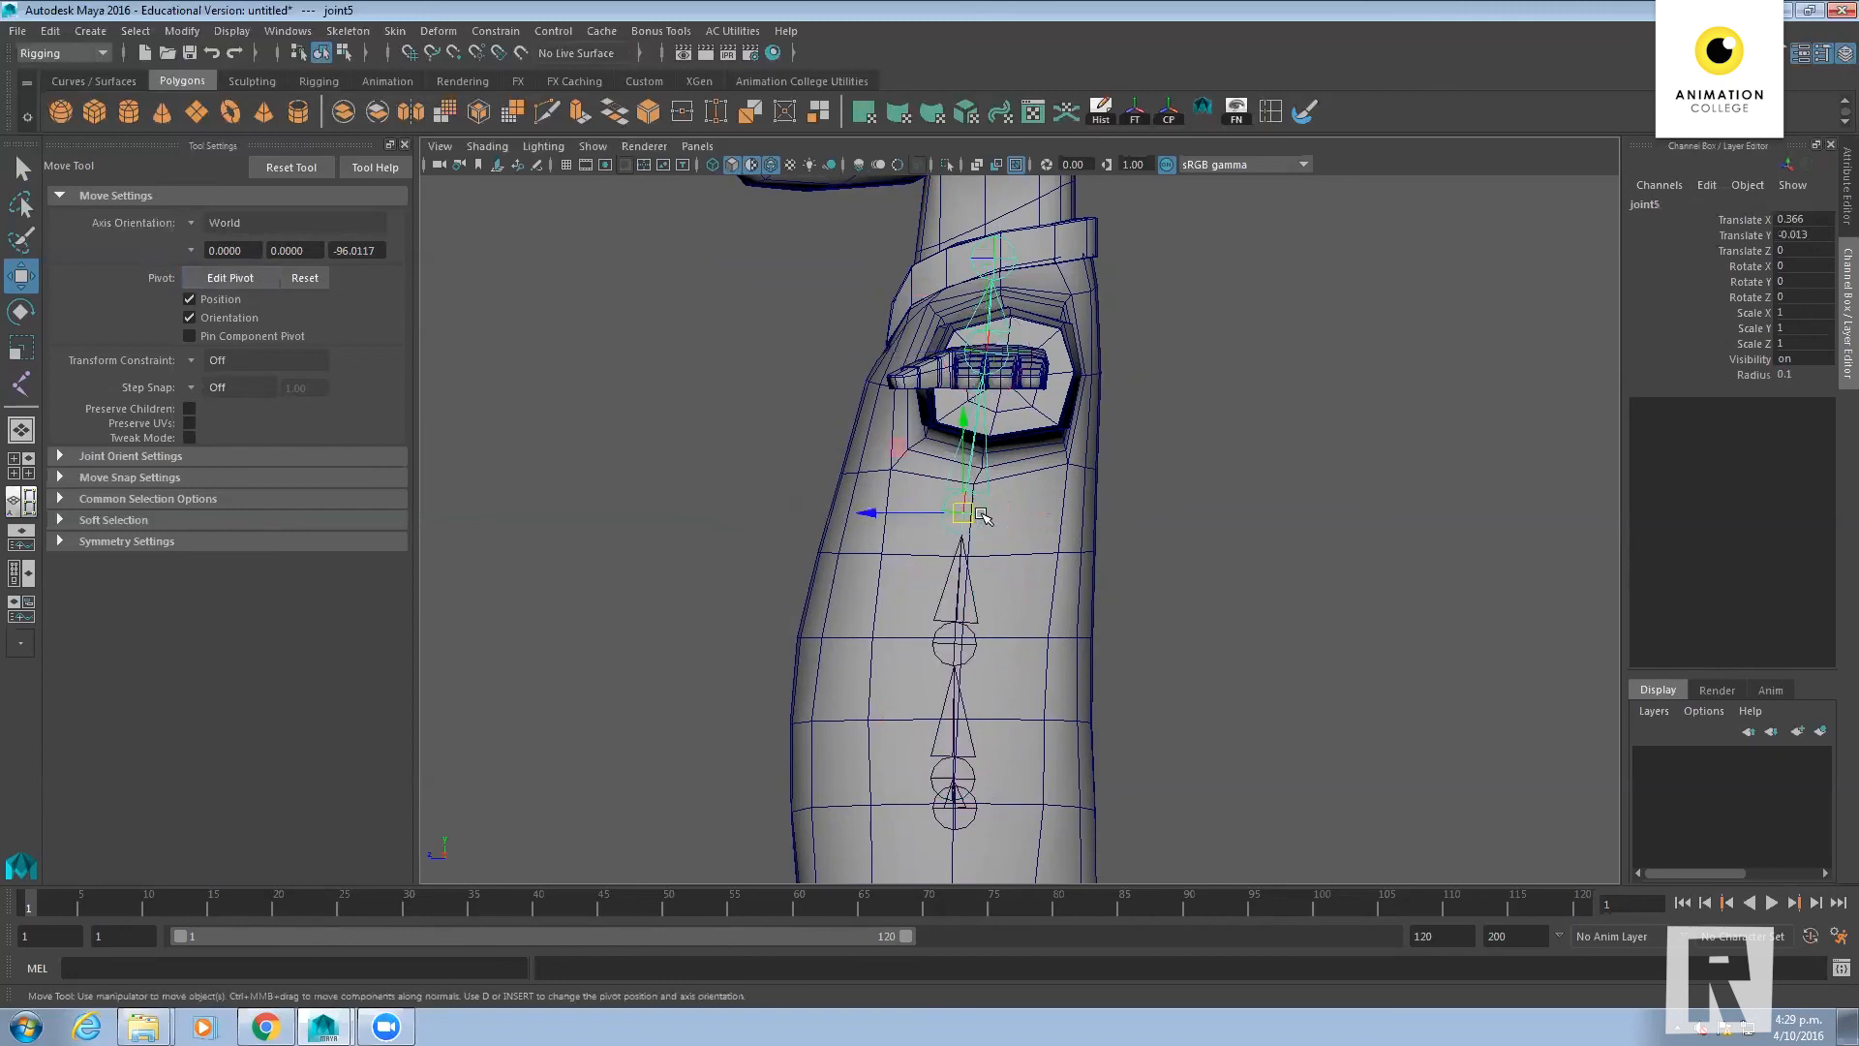
key(d)
drag(871, 485, 878, 492)
key(d)
Use pivot editing to lower the third joint, raise the fourth to the lower armhole edge, and nudge the fifth
click(957, 548)
key(d)
drag(957, 548, 976, 378)
key(d)
key(d)
click(1006, 346)
key(d)
drag(898, 354, 895, 355)
key(d)
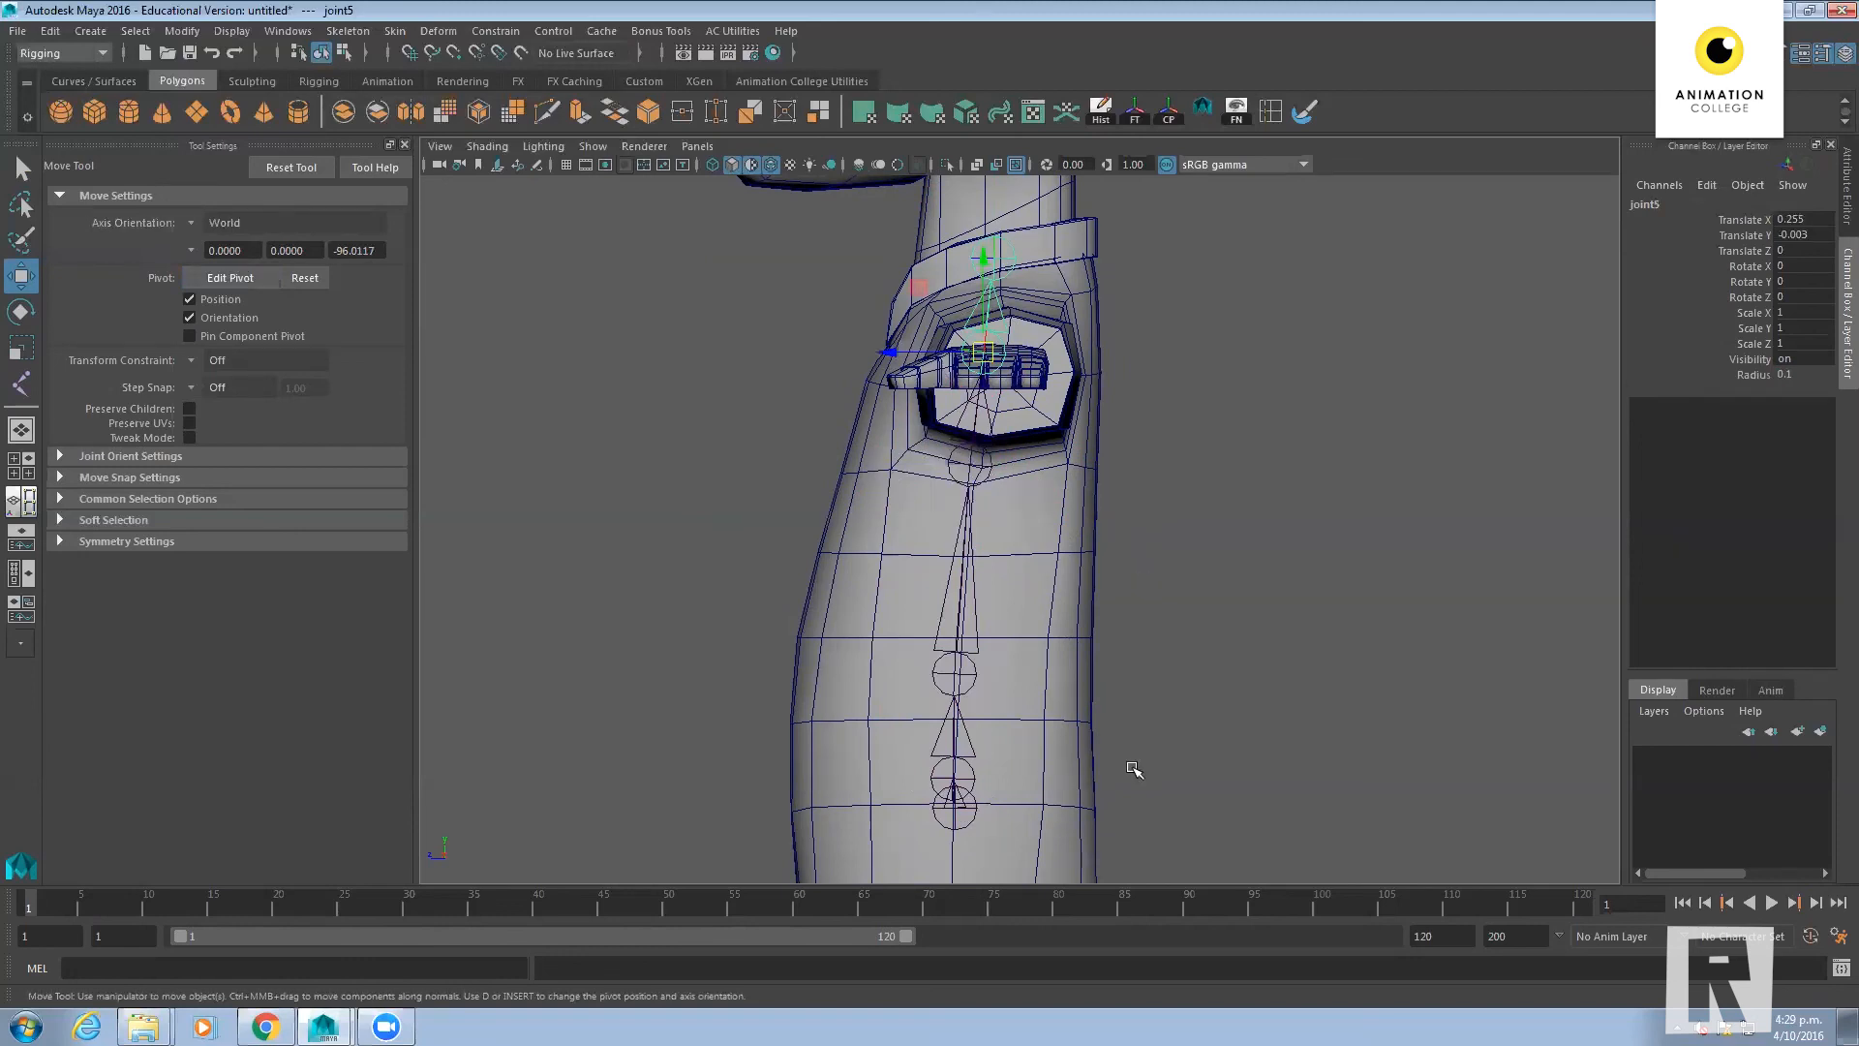
Open the Outliner, expand the full joint1 hierarchy, and select joint4
click(973, 608)
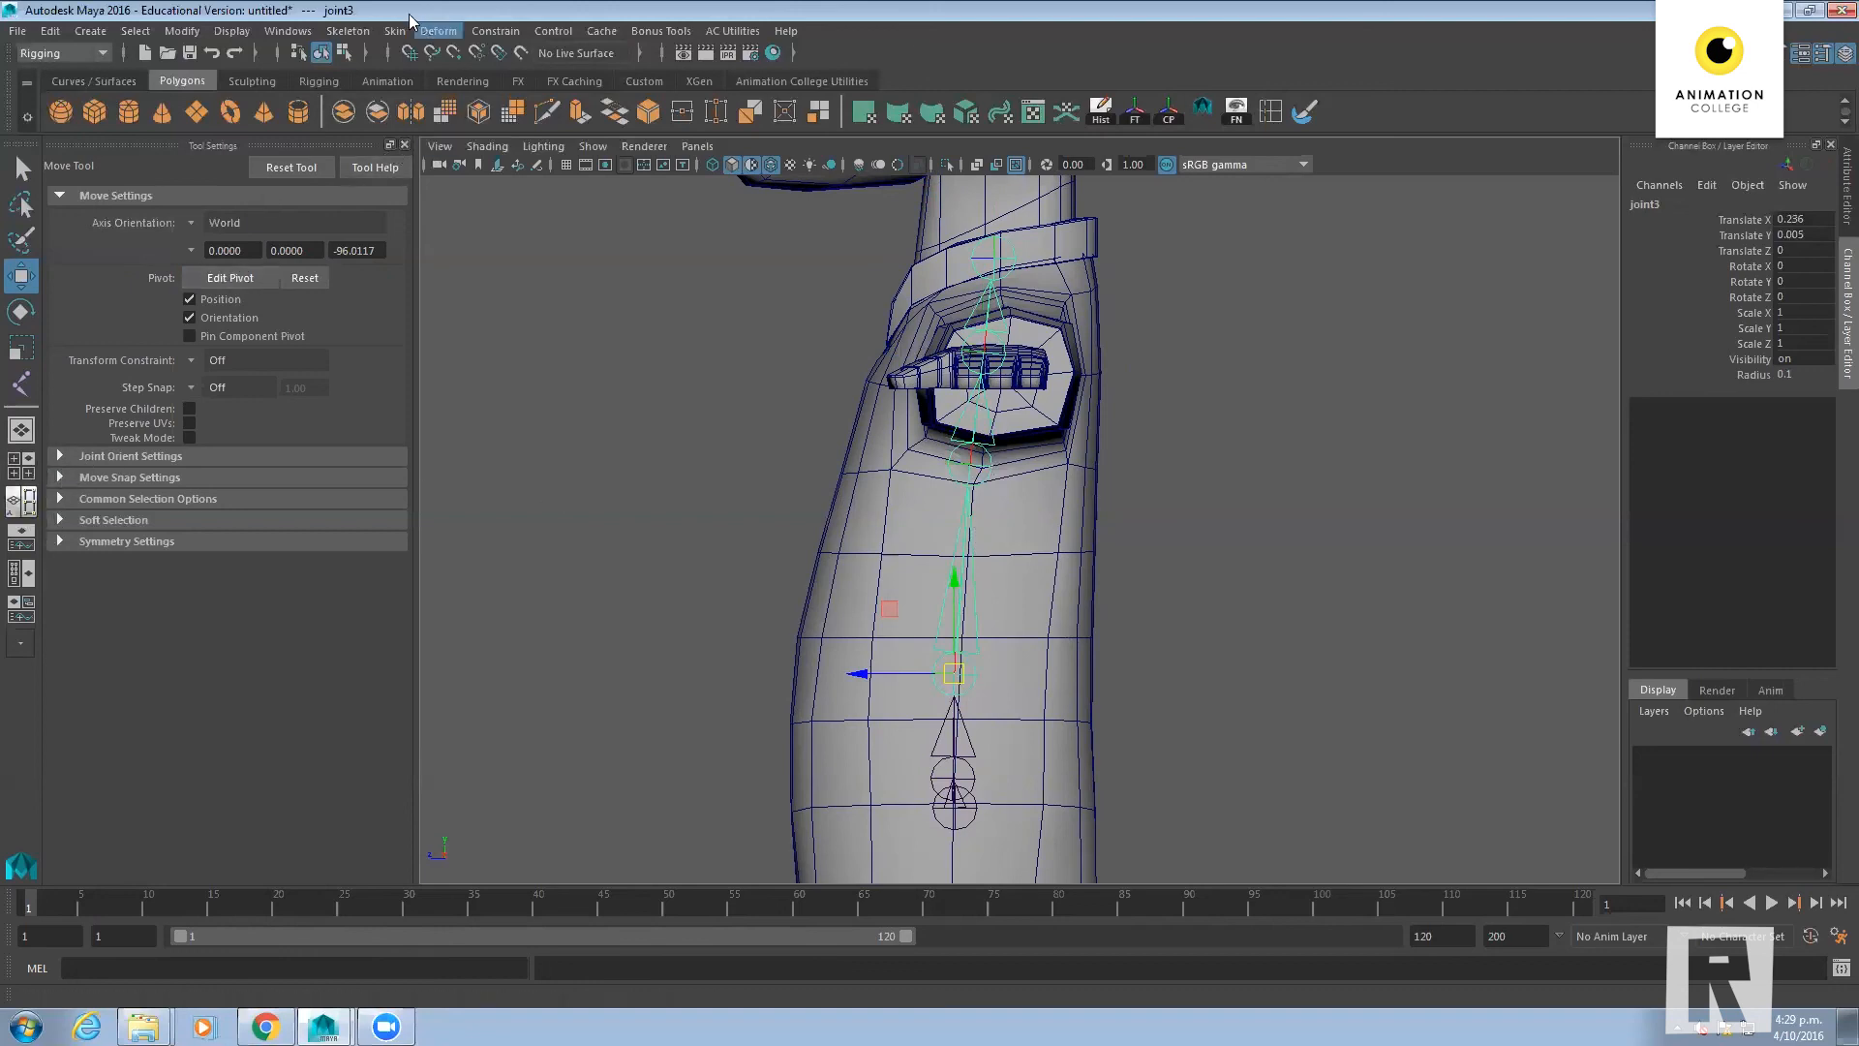
click(288, 30)
click(353, 203)
click(144, 354)
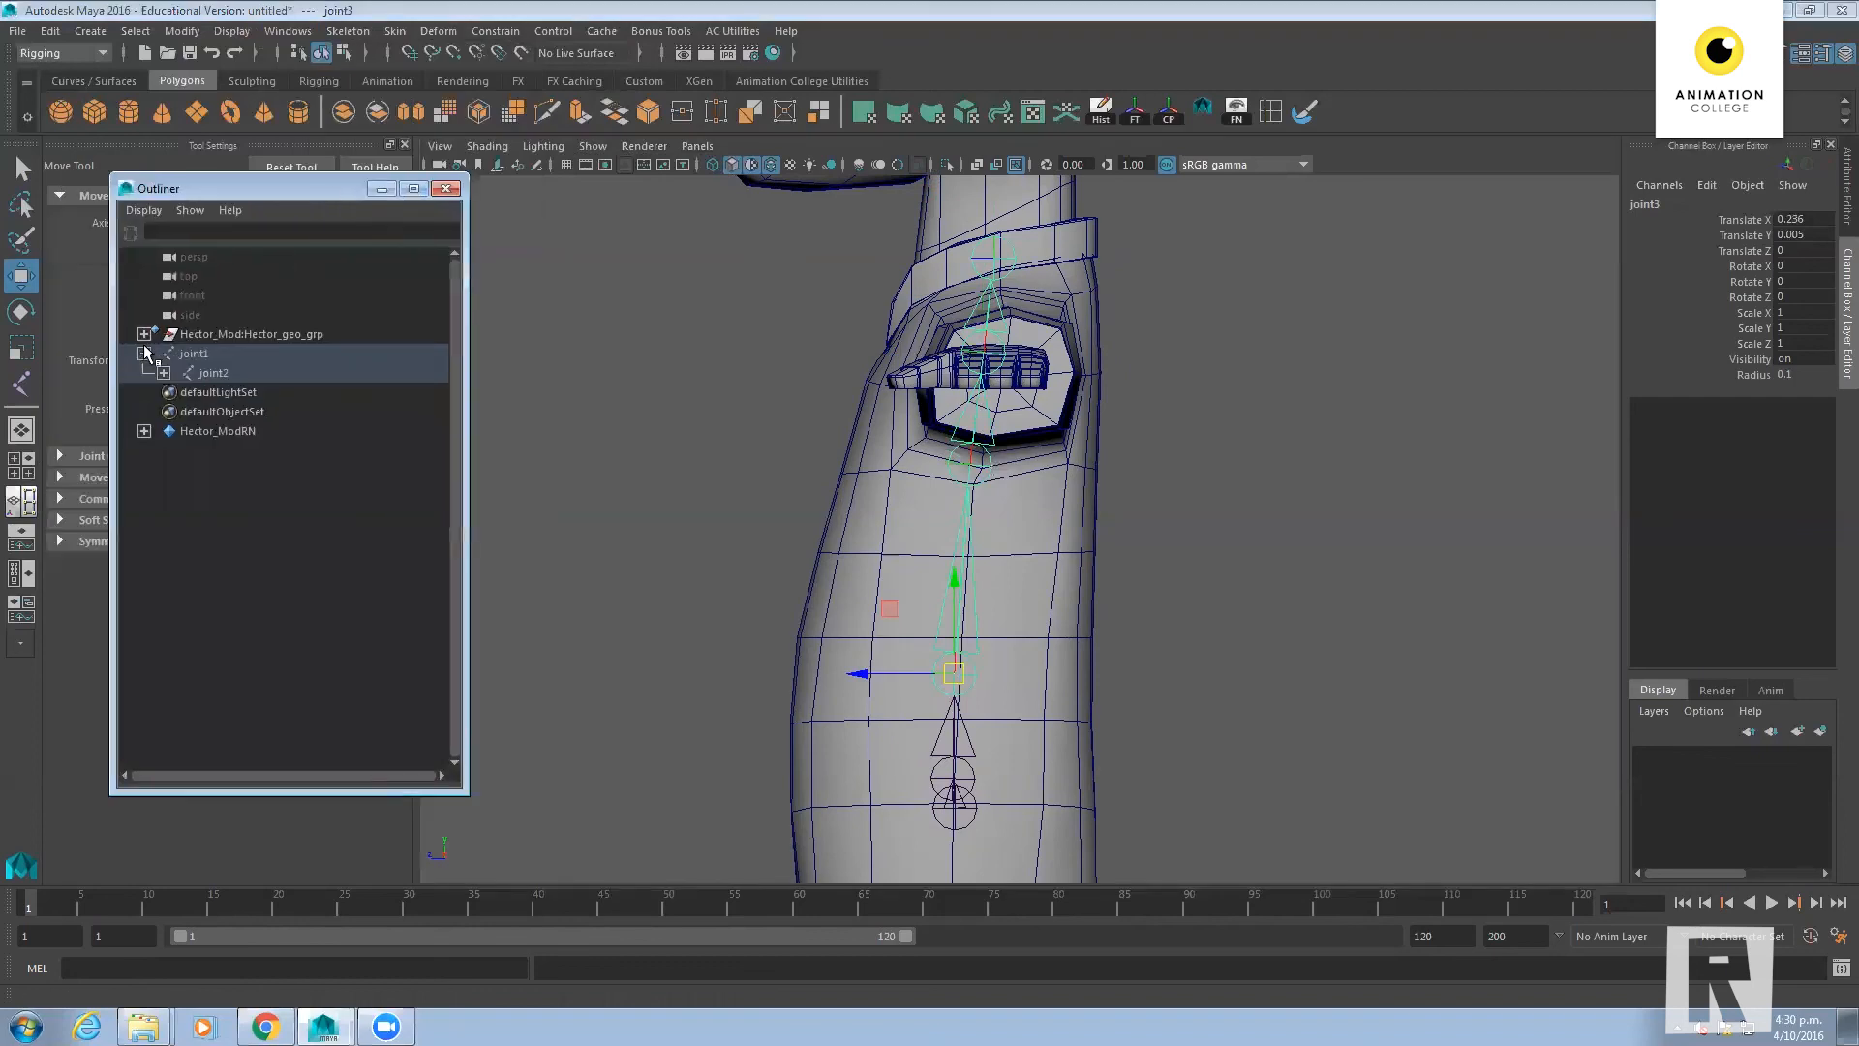
click(143, 353)
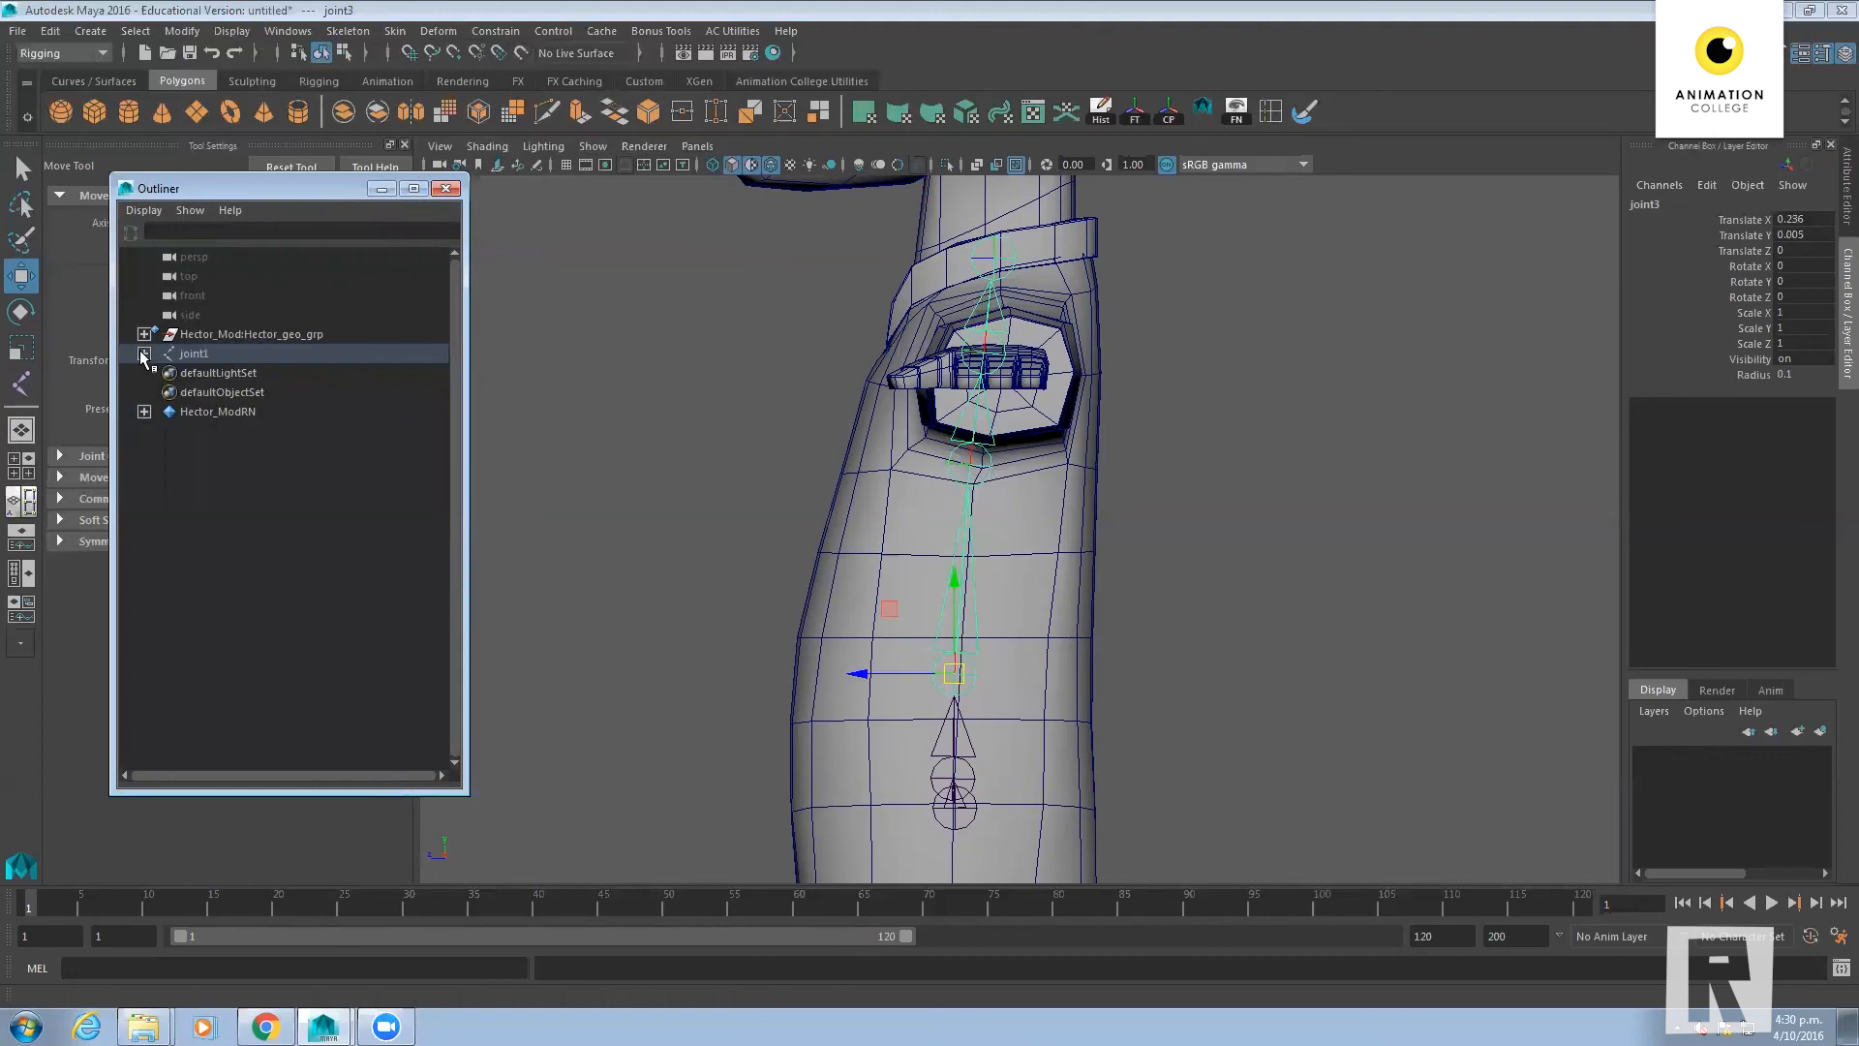
click(144, 354)
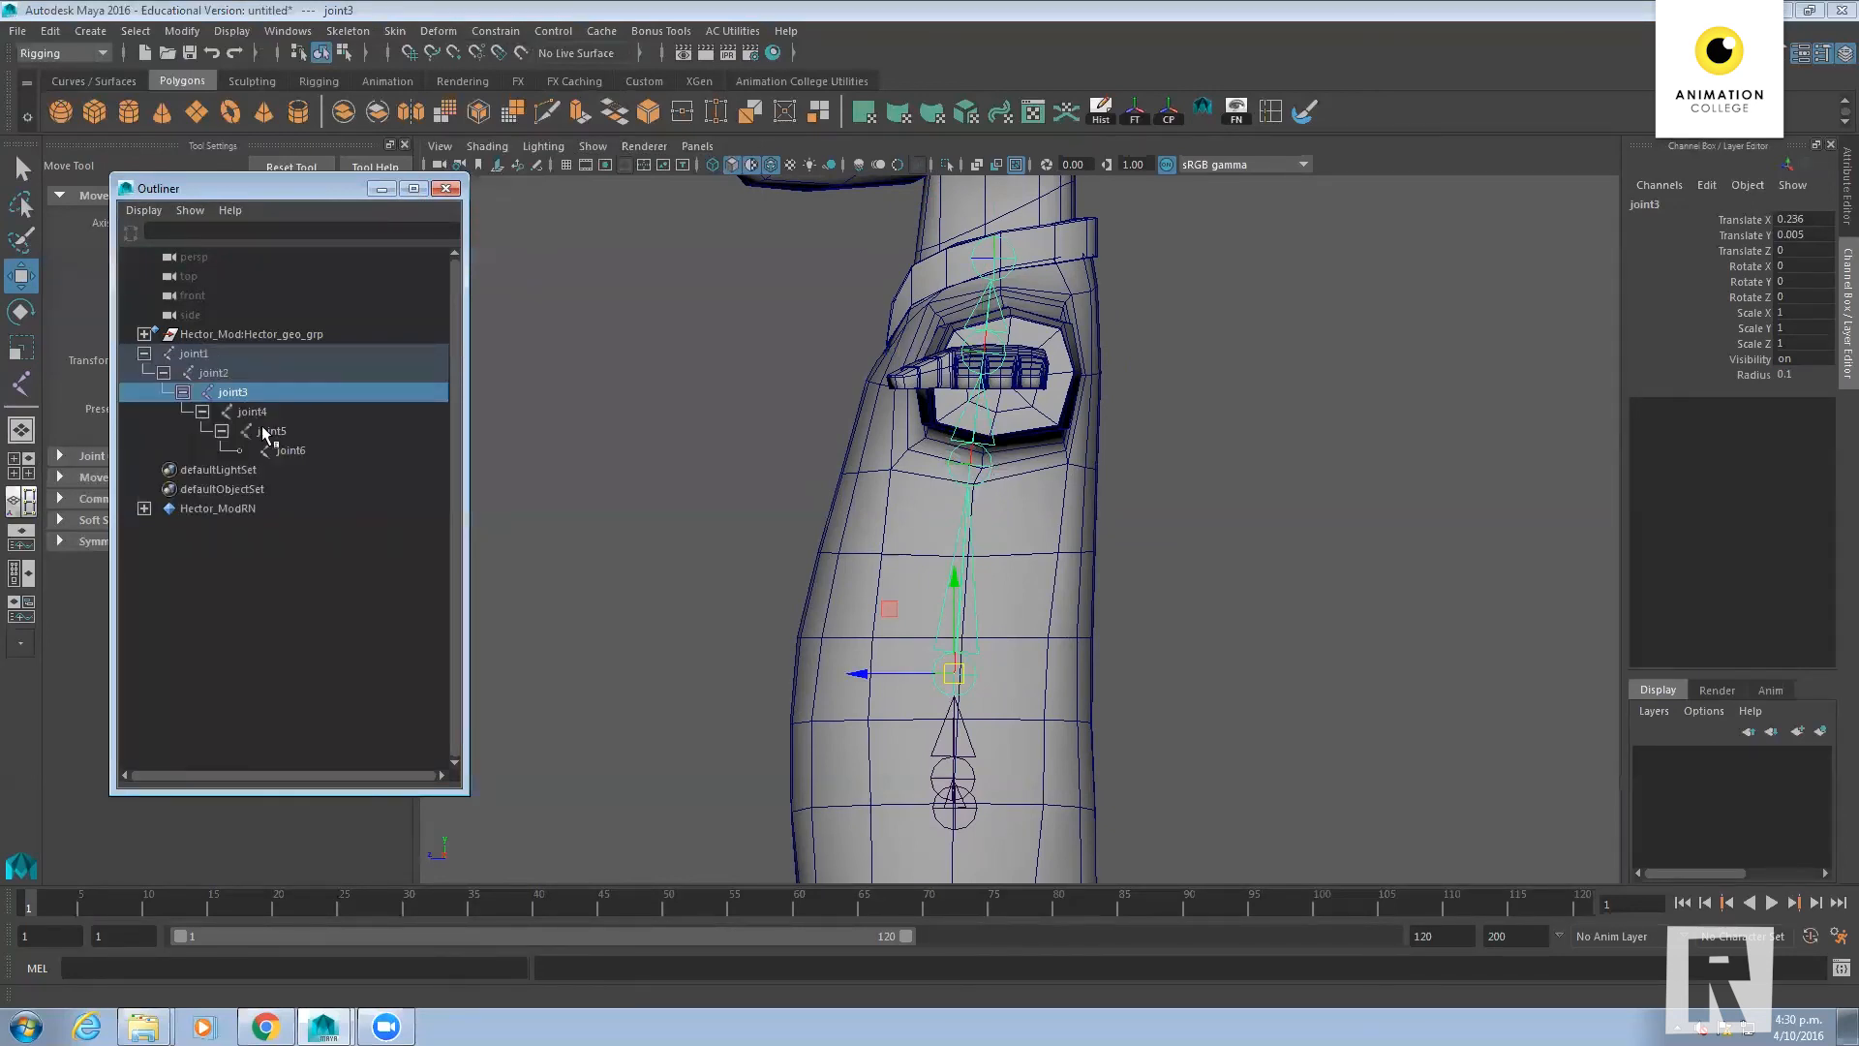
click(195, 354)
drag(228, 356, 252, 405)
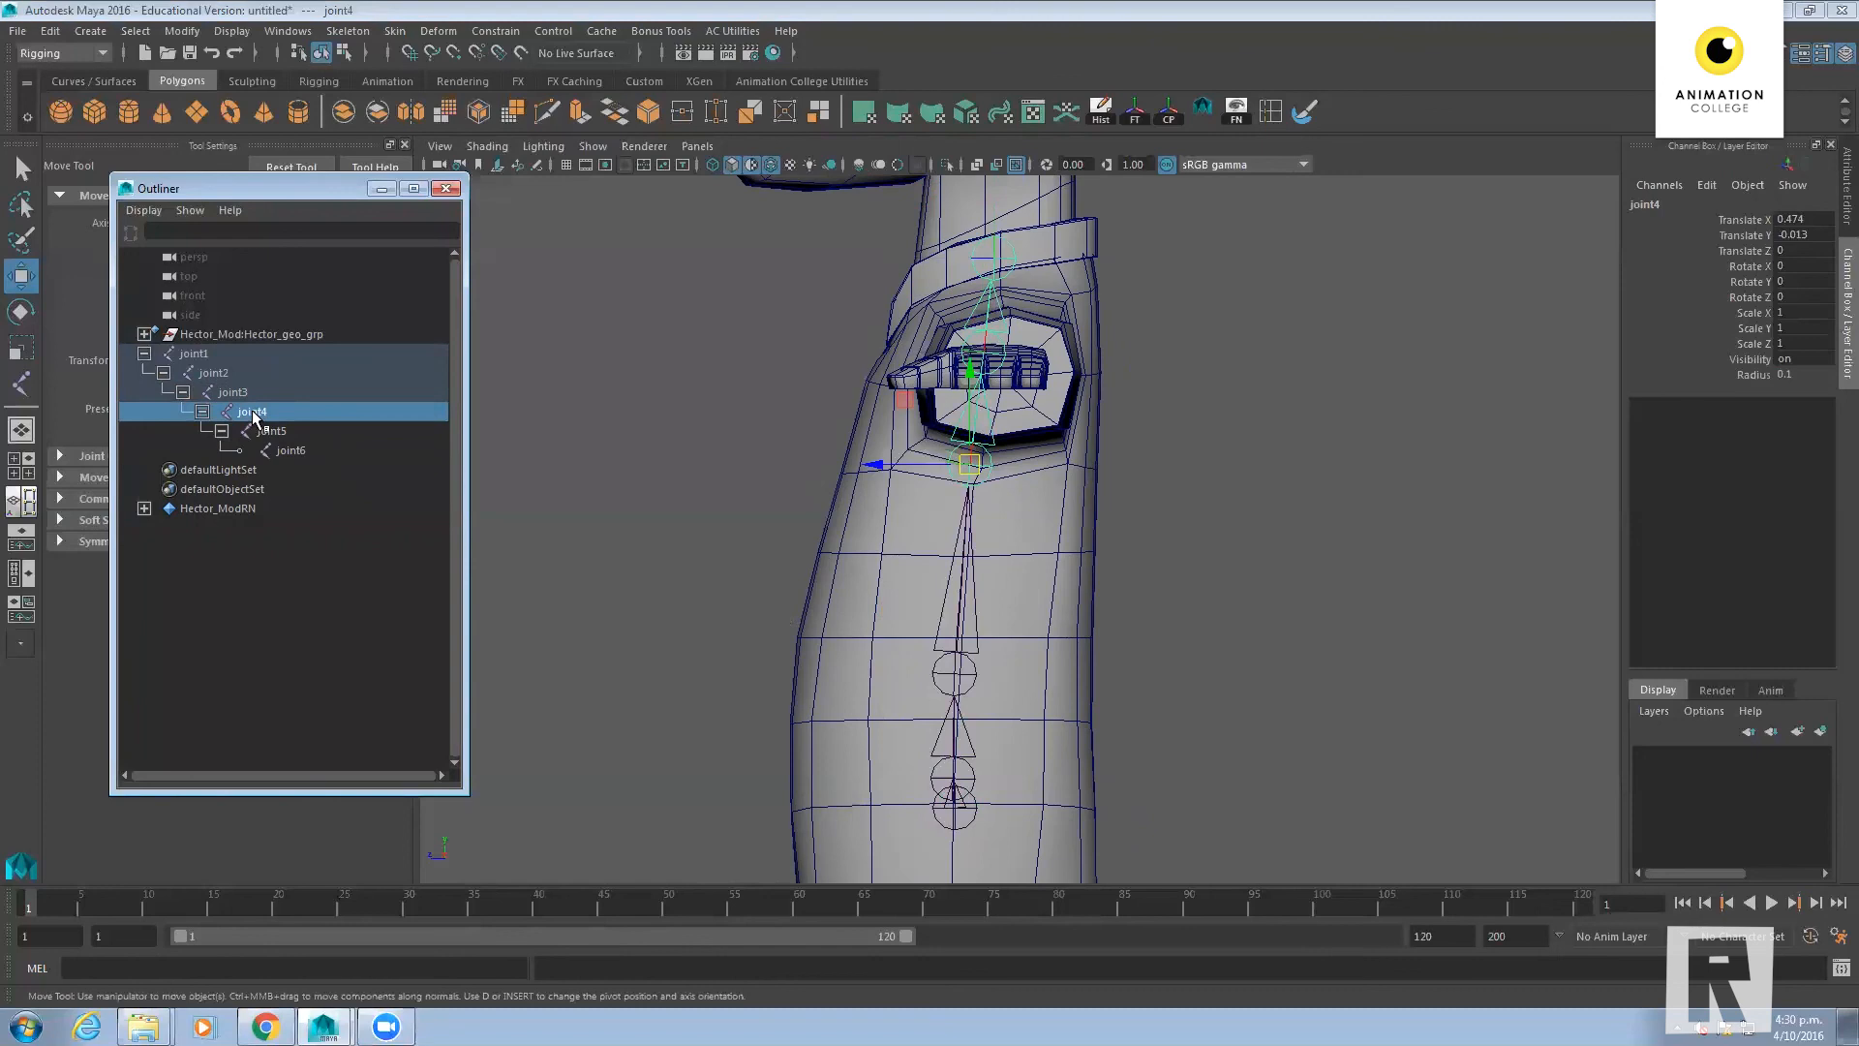
Try to separate joint4 from the chain with Ungroup, and undo it
click(50, 31)
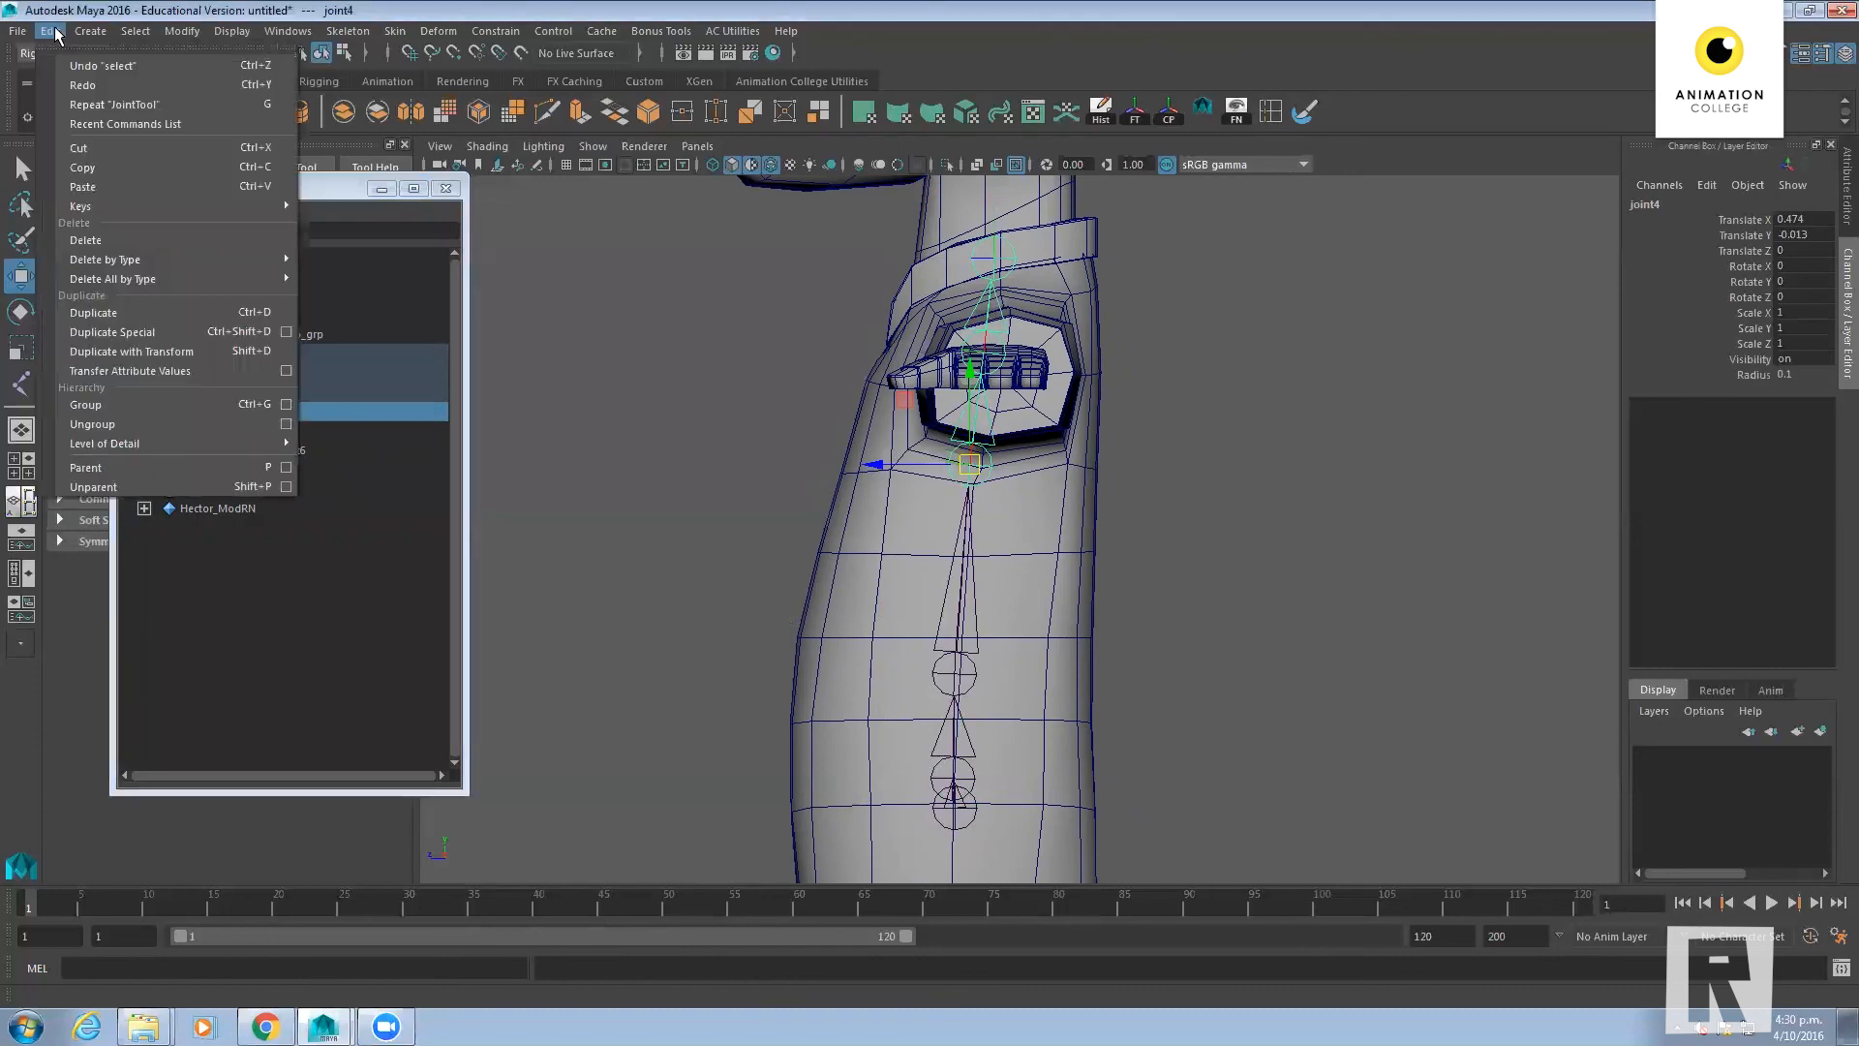
click(128, 416)
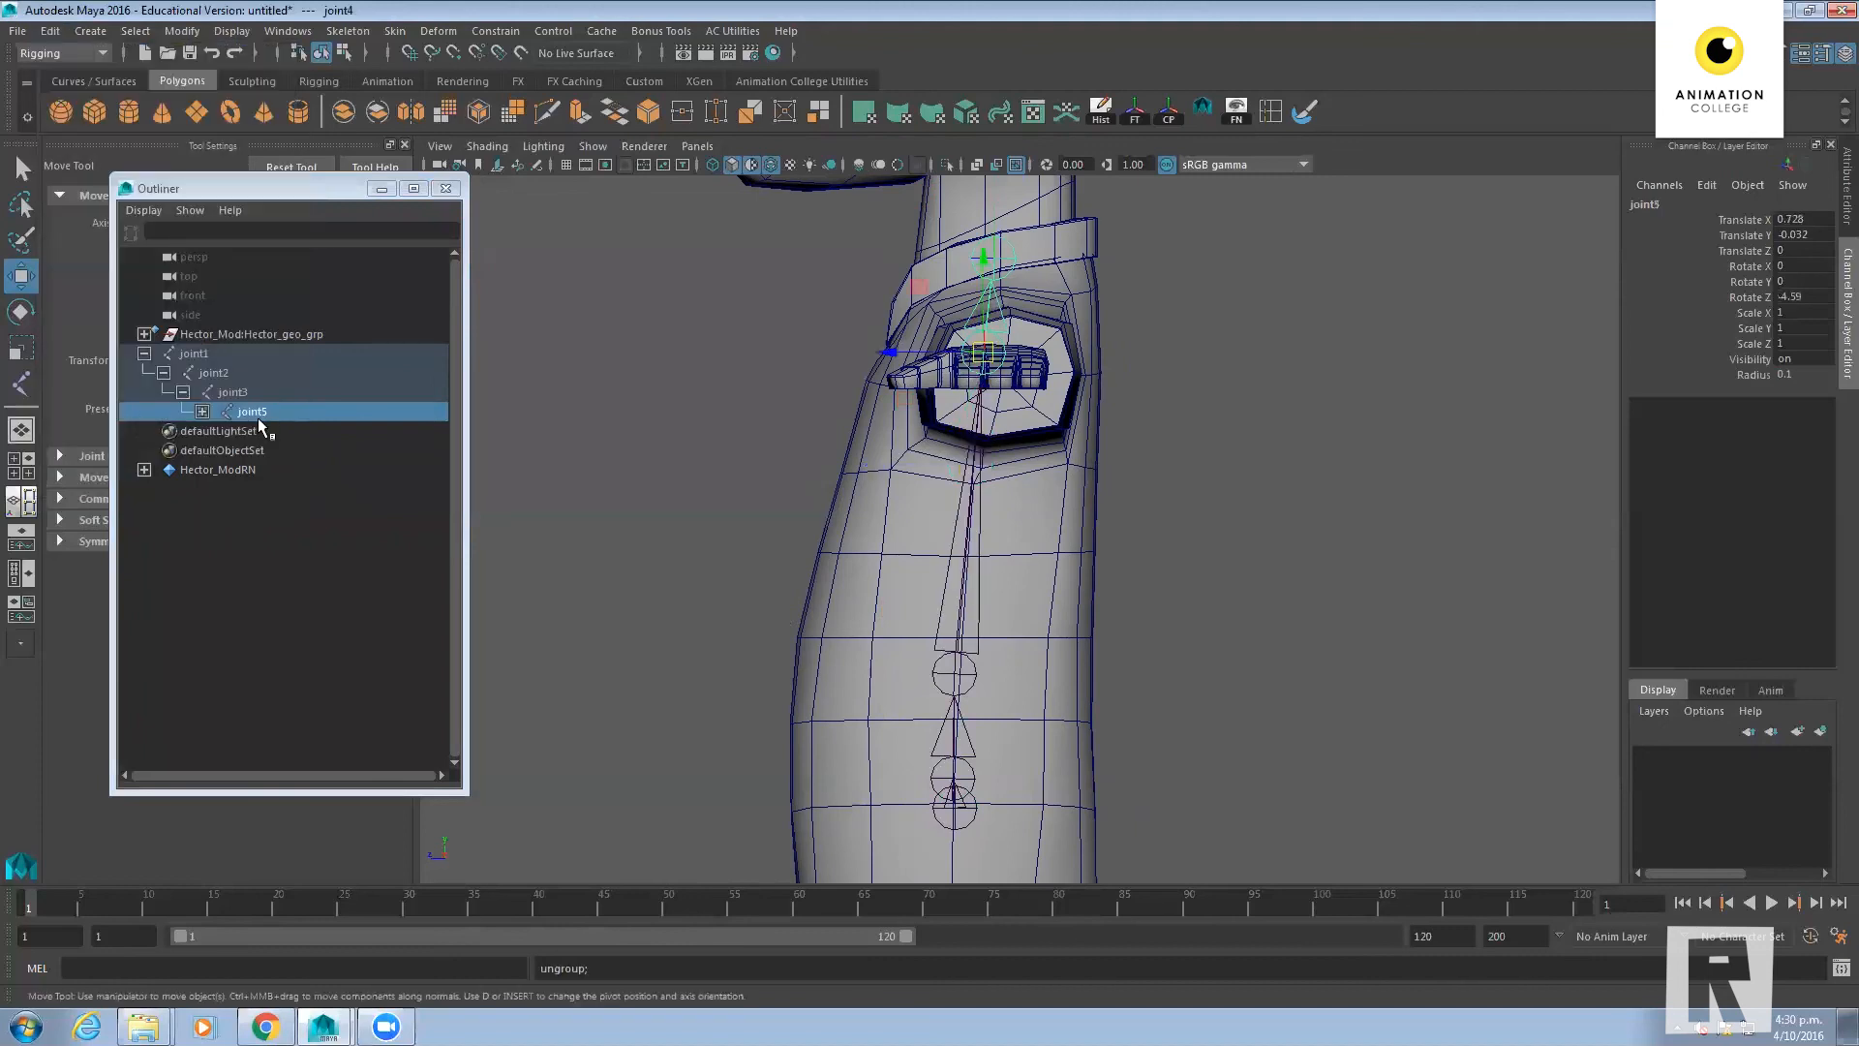
key(ctrl+z)
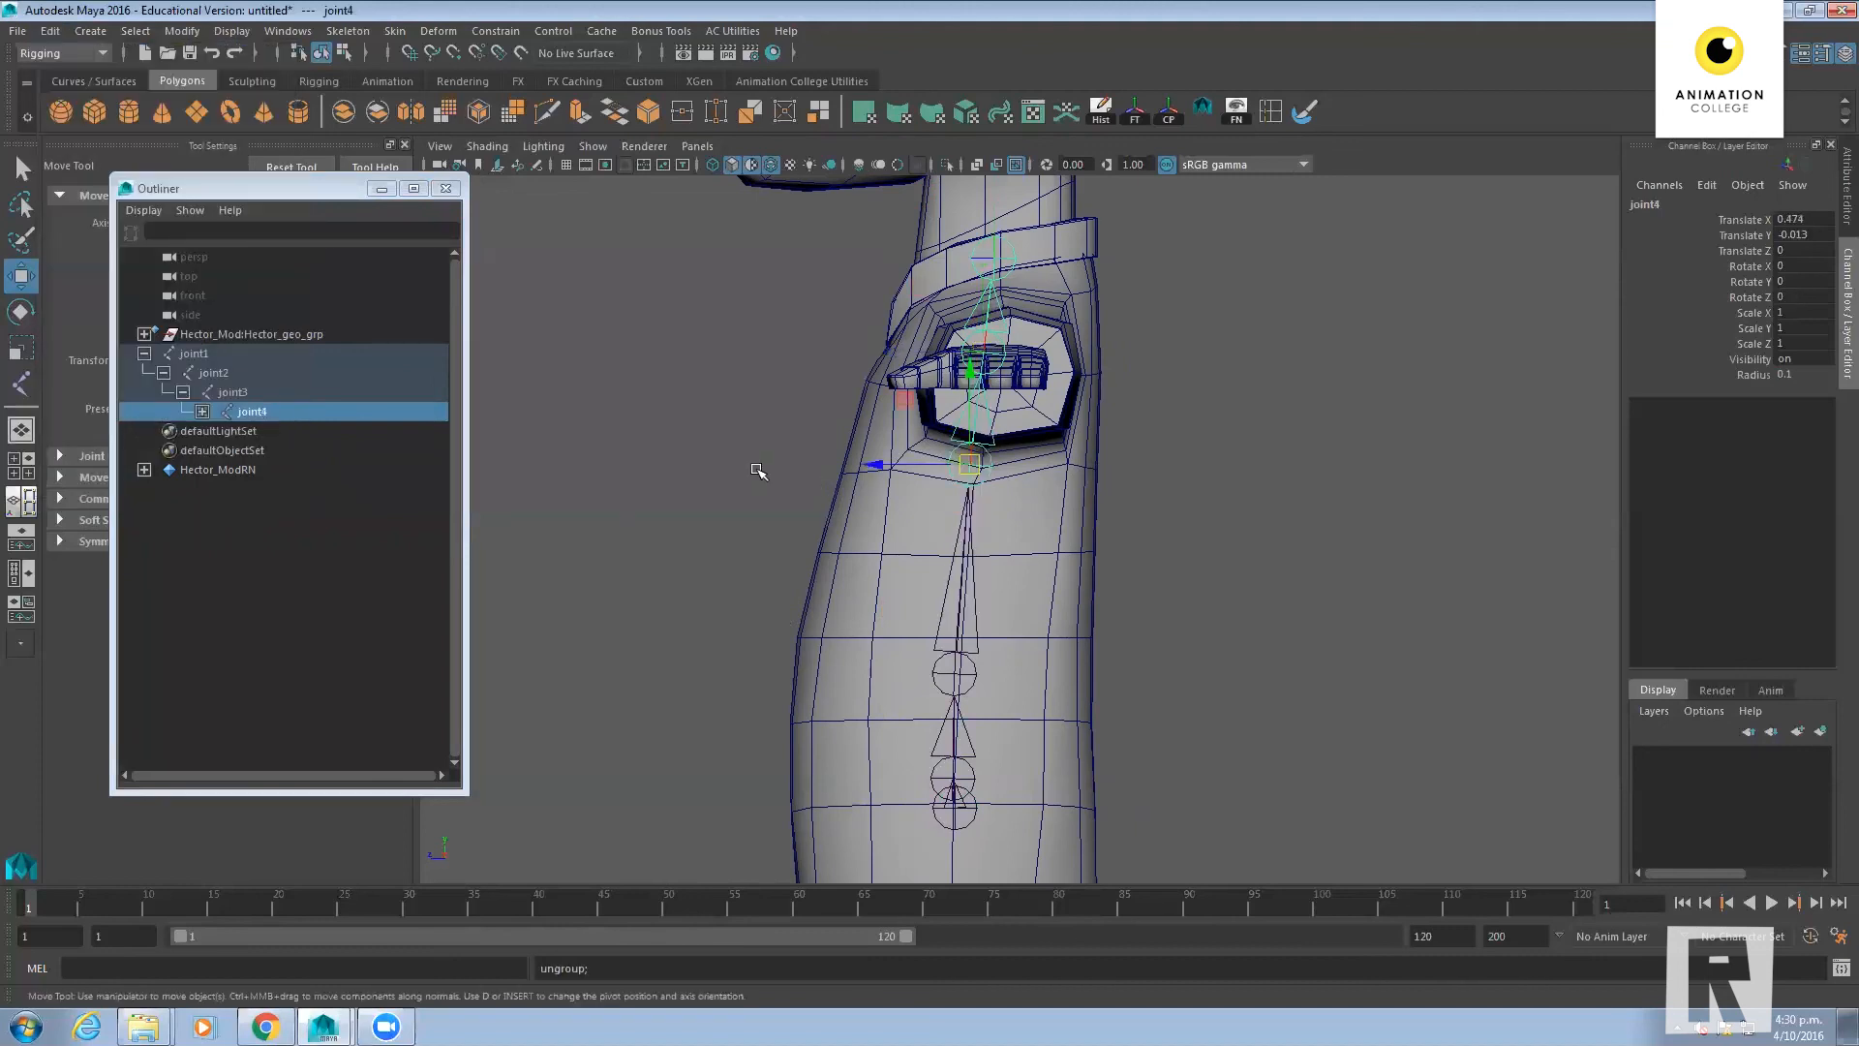
key(ctrl+z)
Unparent joint4 from joint3 to the scene's top level in the Outliner, and expand its hierarchy
click(204, 411)
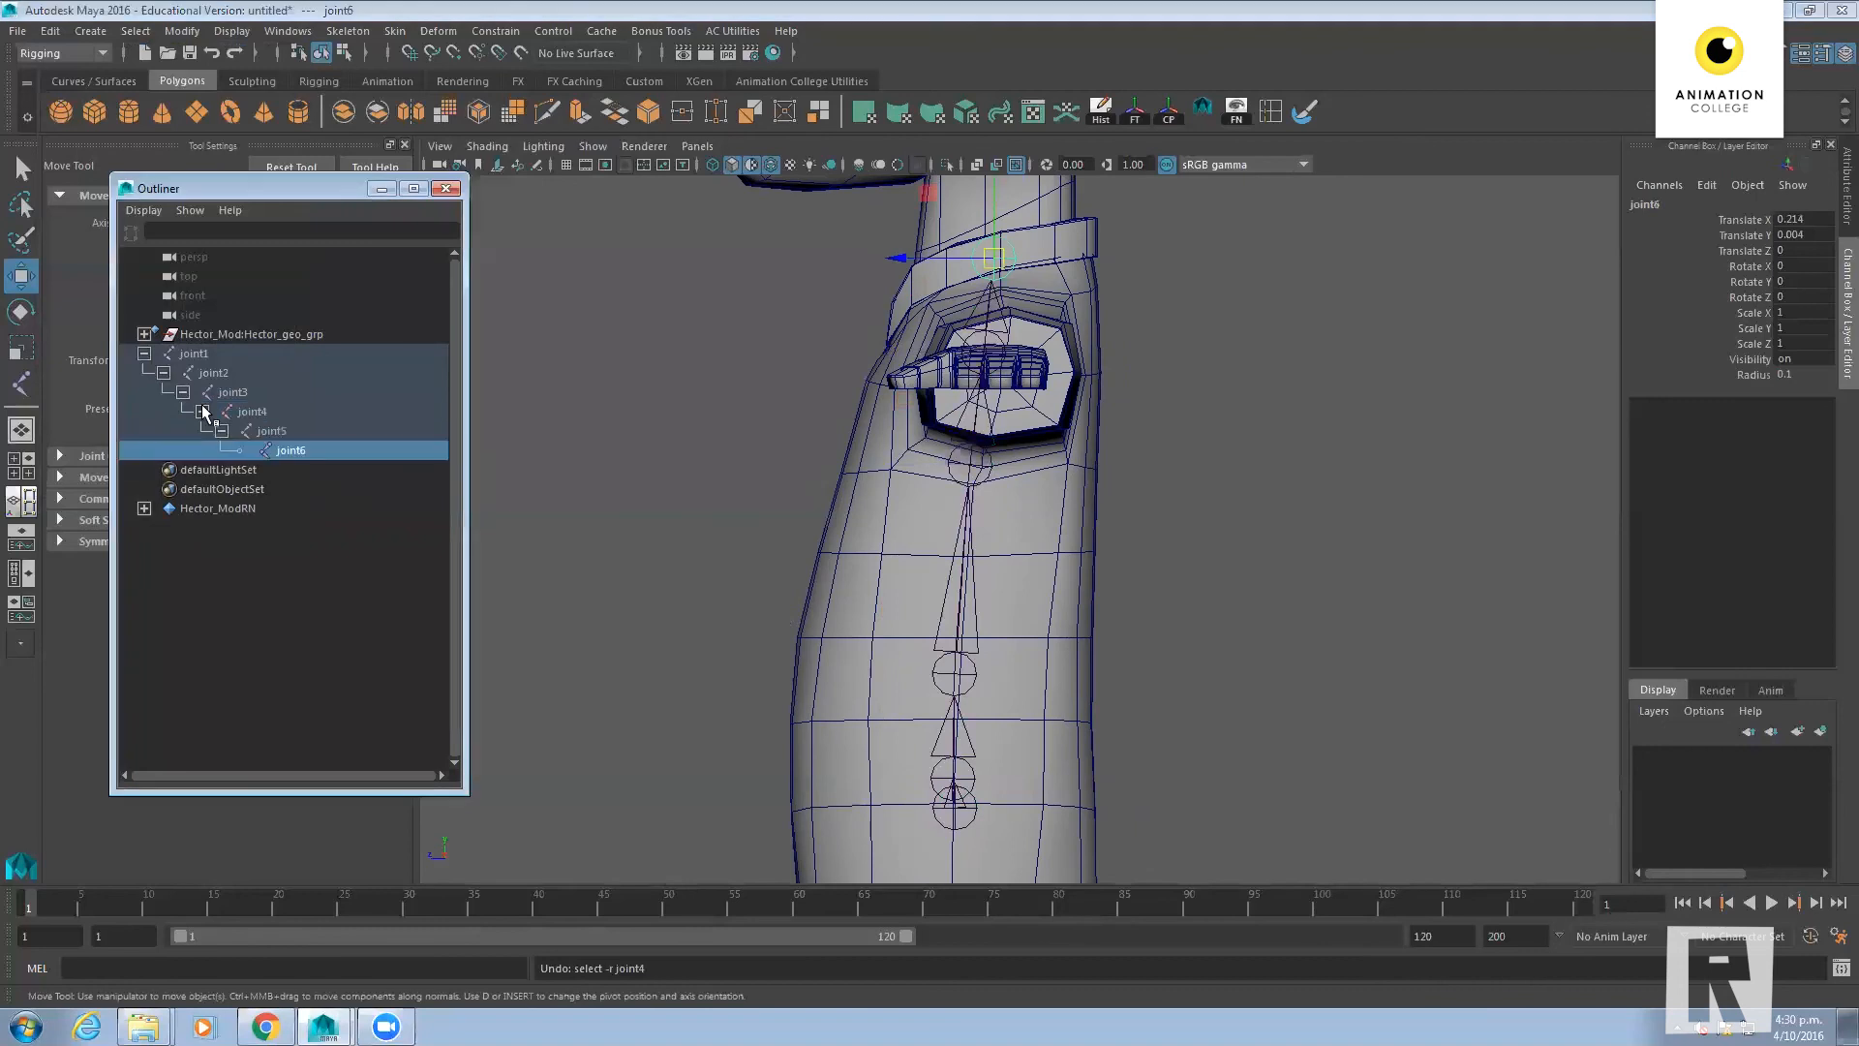
click(251, 411)
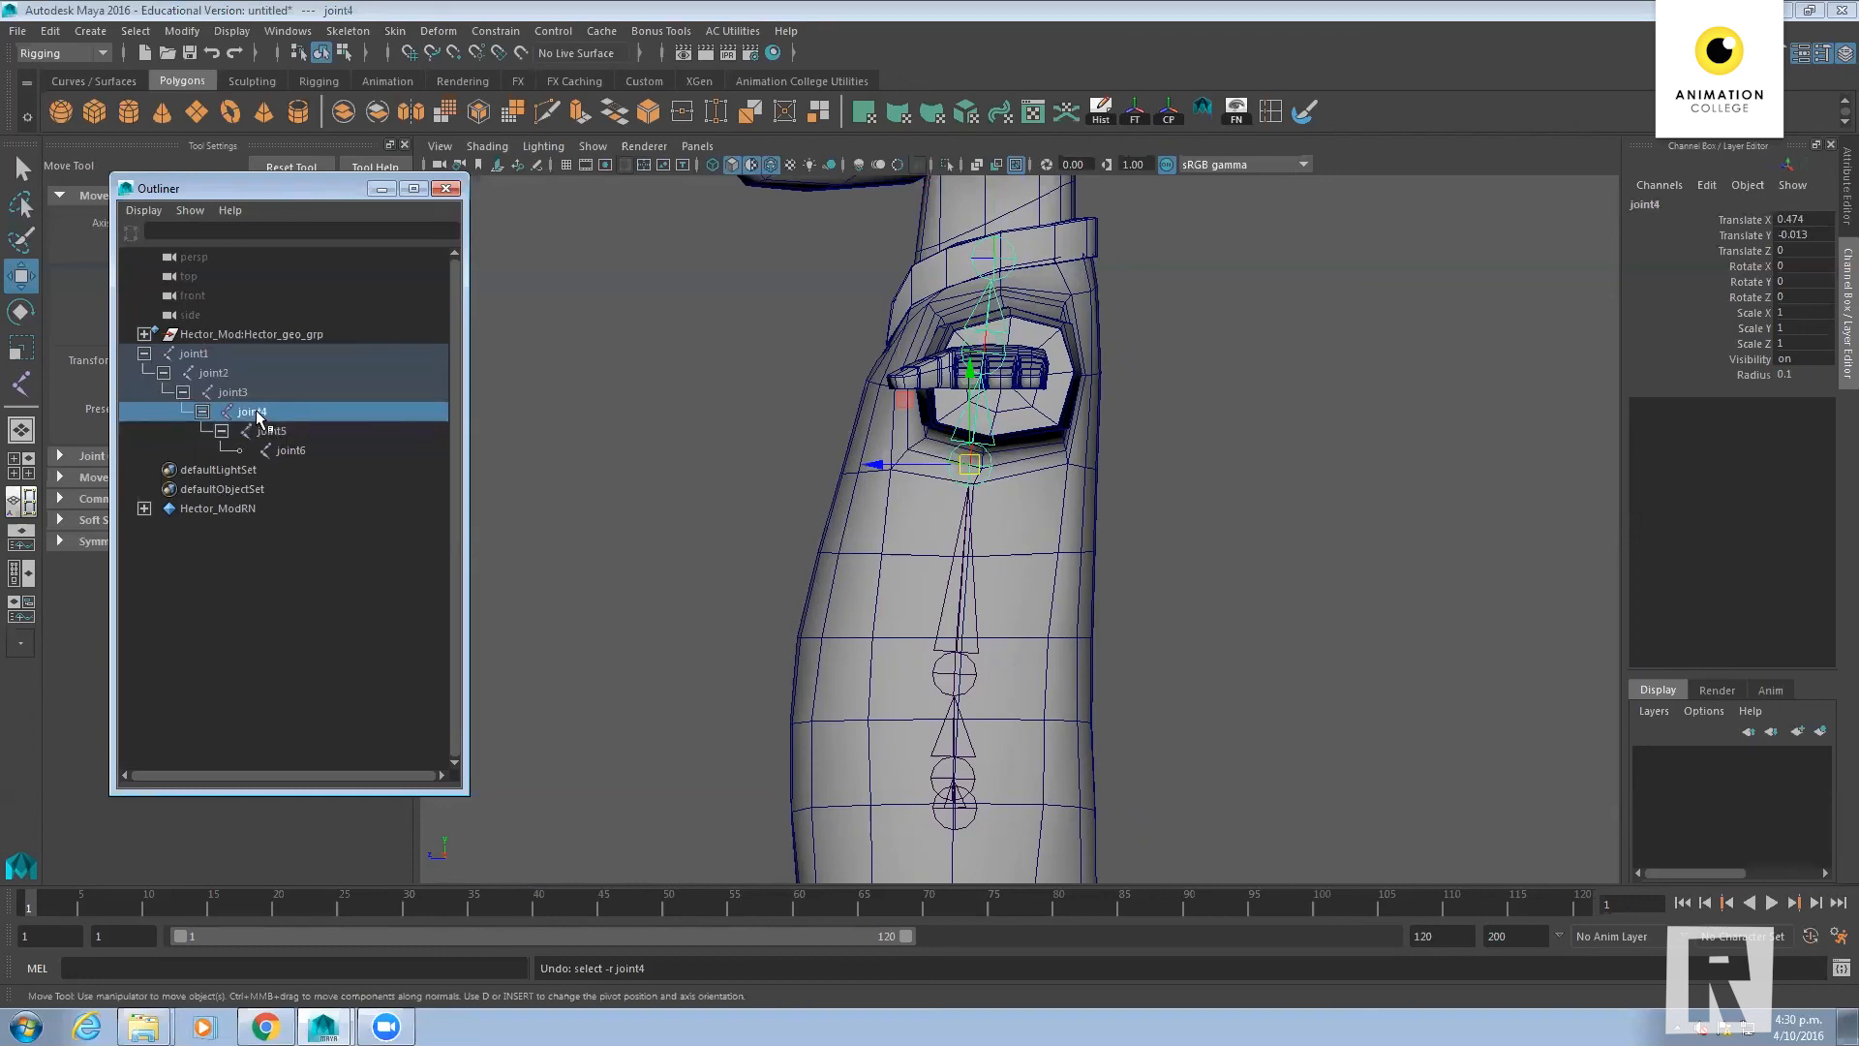
middle_drag(258, 417, 275, 585)
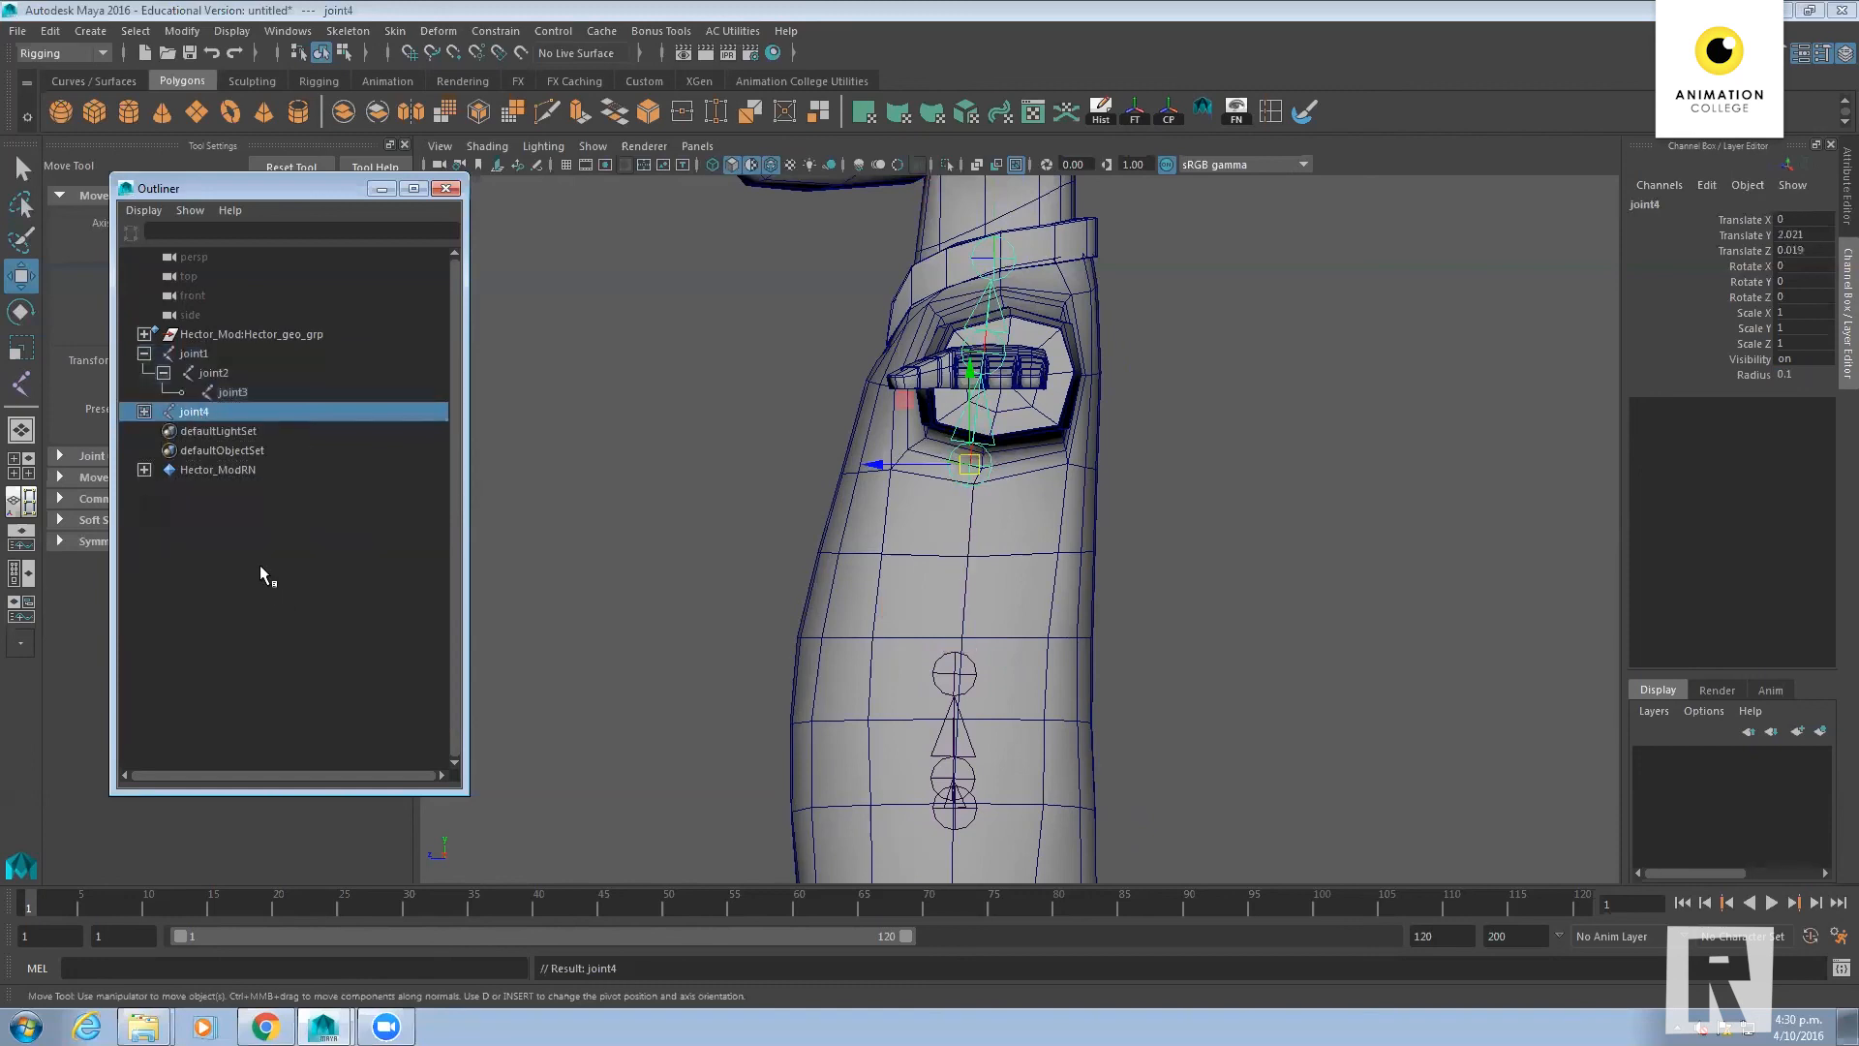
click(143, 412)
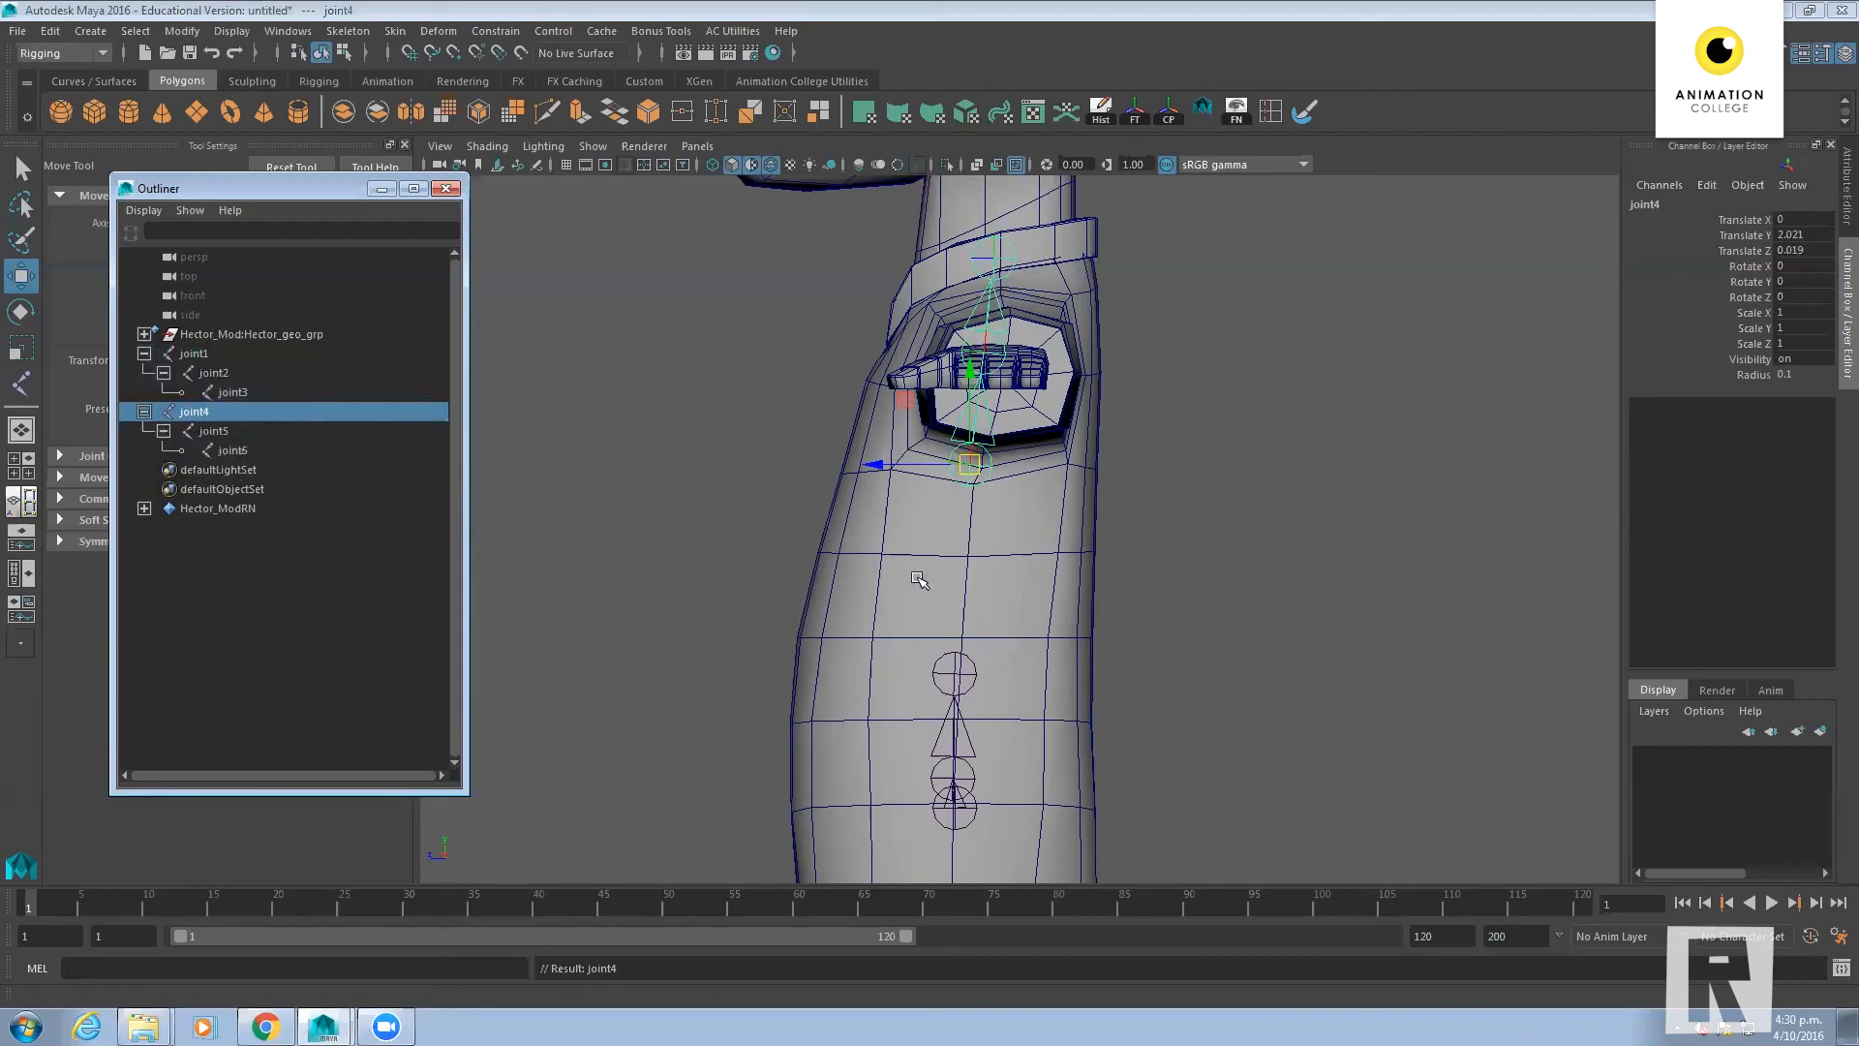
Test moving joint3 and joint4 independently of each other, undoing each move
click(953, 671)
click(970, 466)
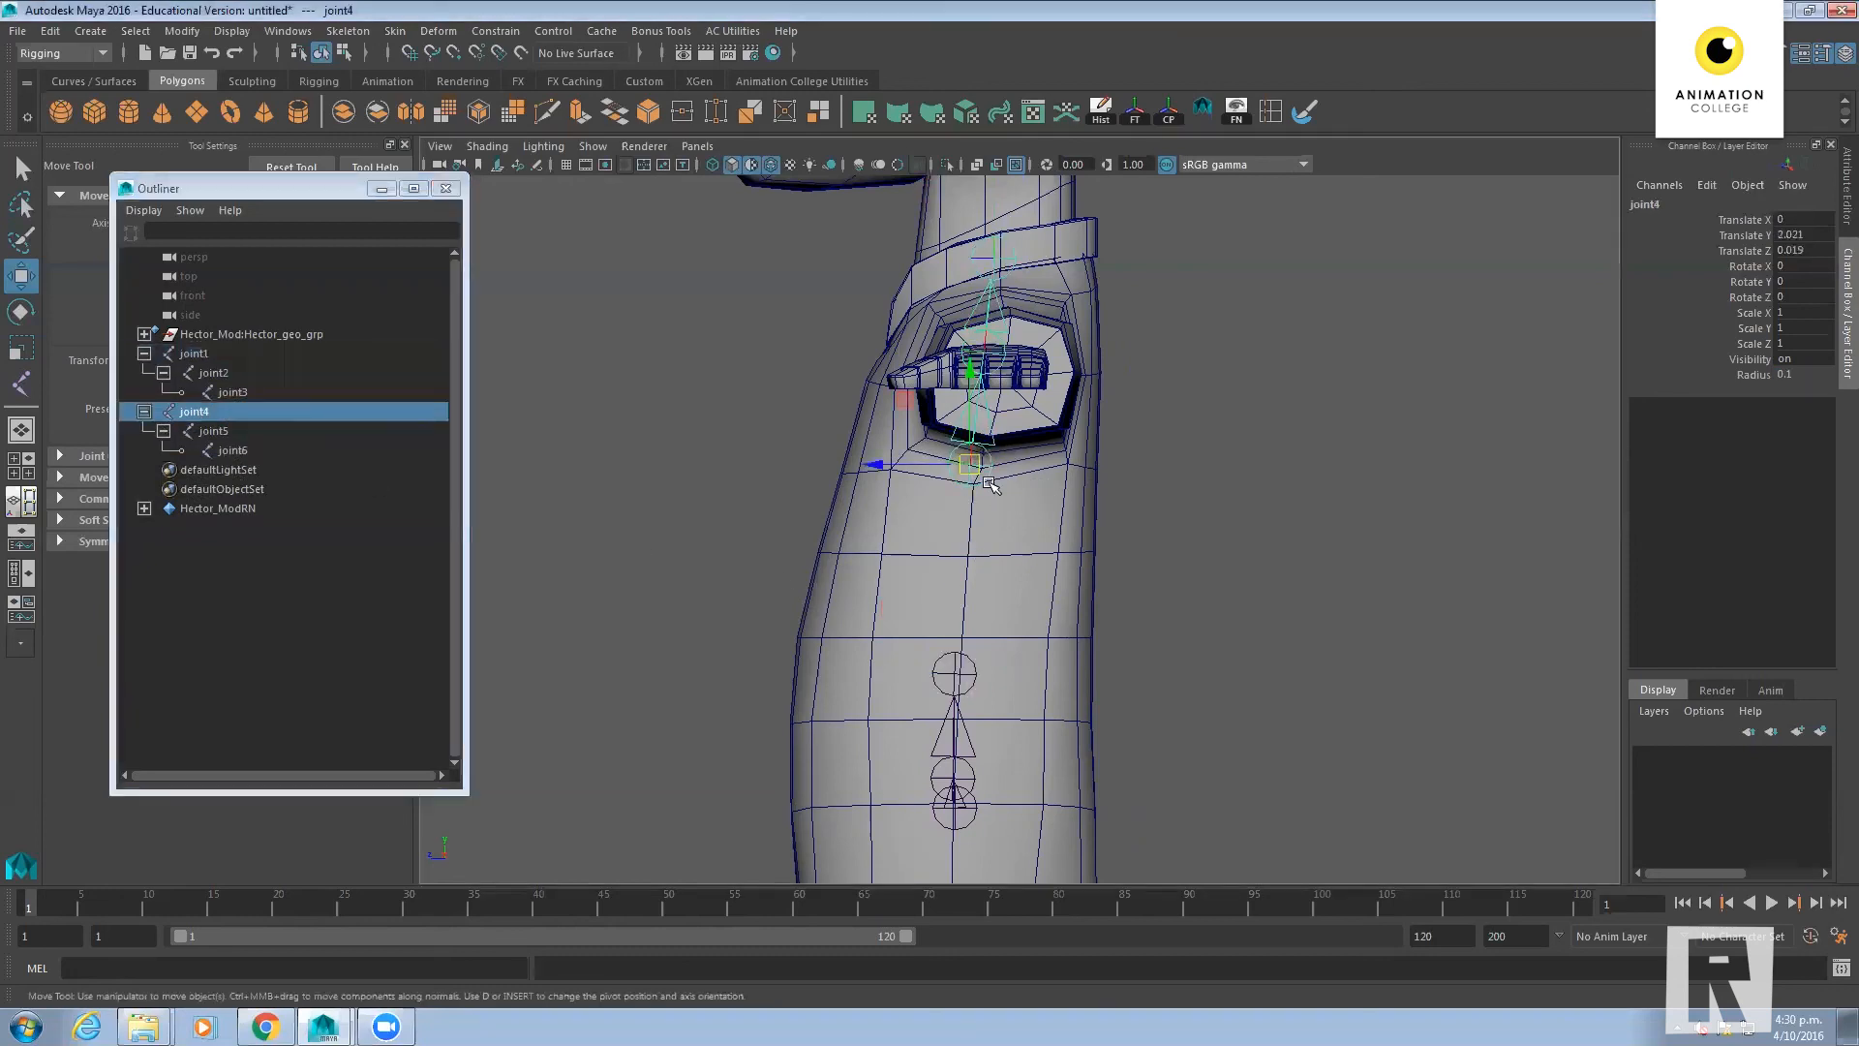
click(953, 673)
drag(953, 674, 985, 594)
key(ctrl+z)
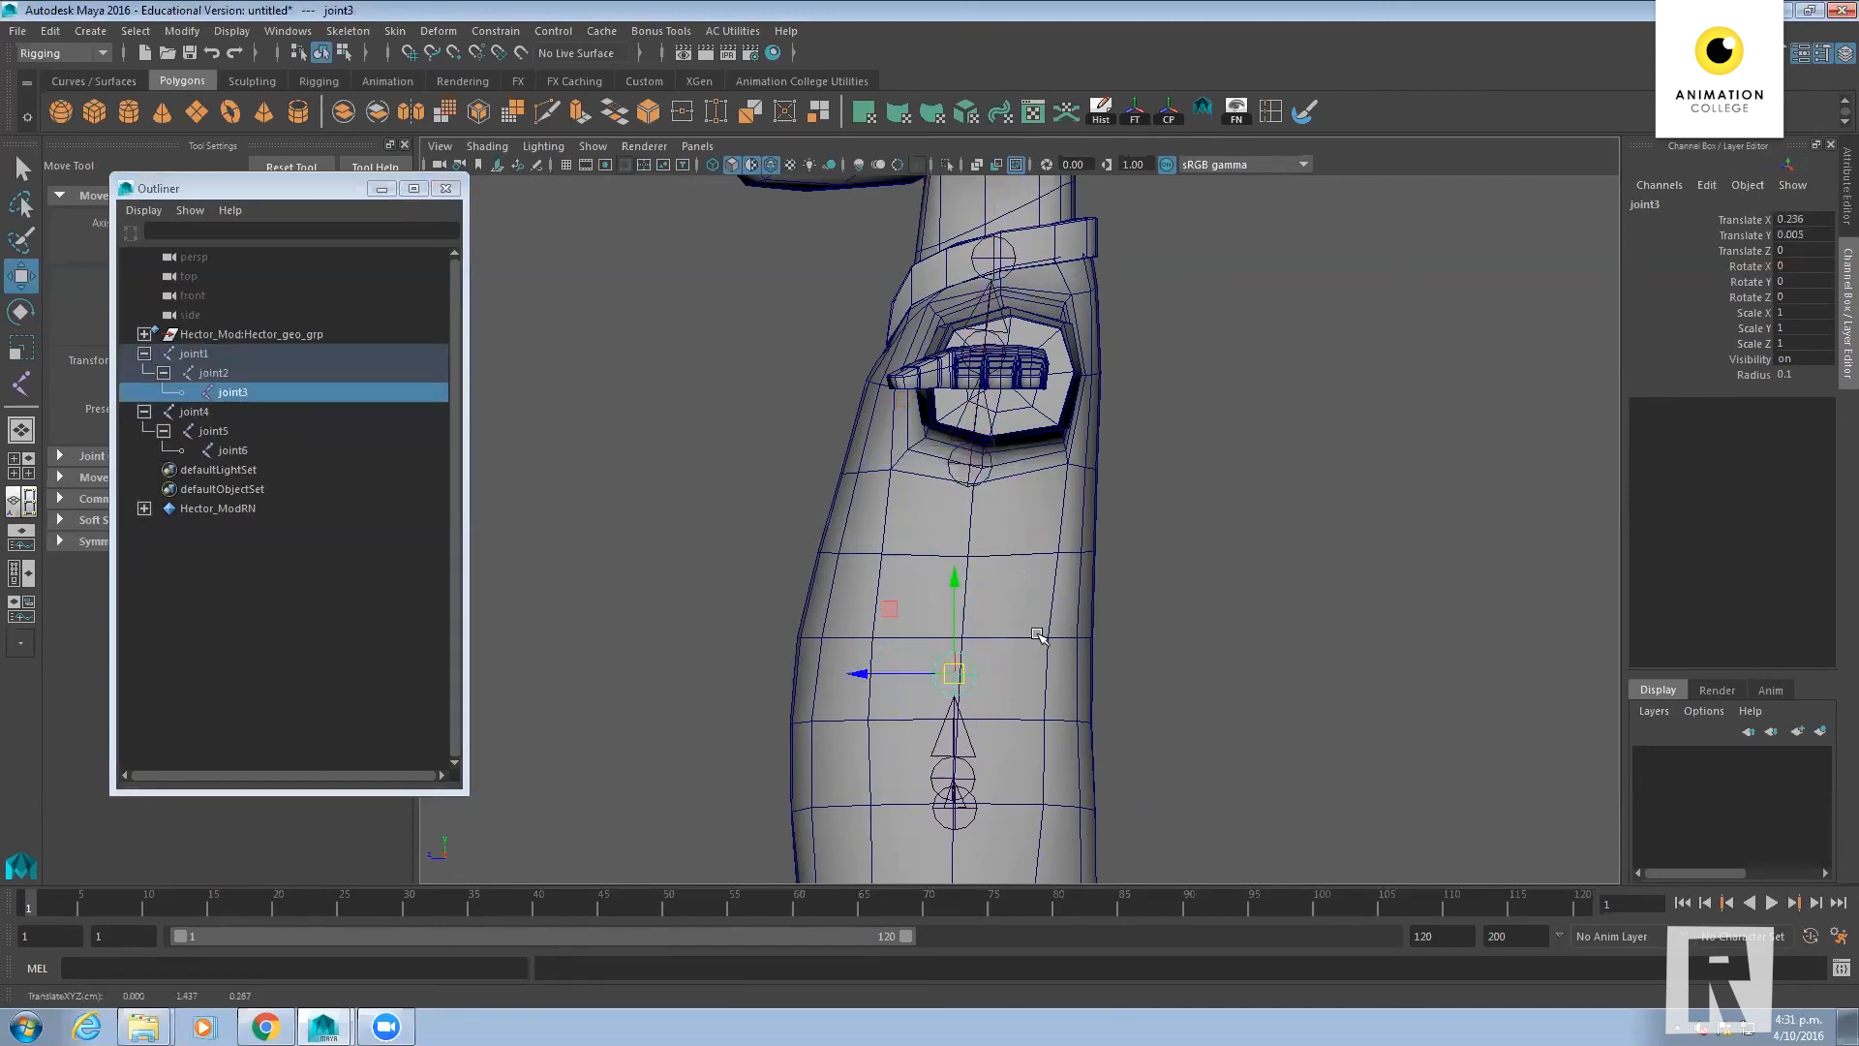
click(970, 465)
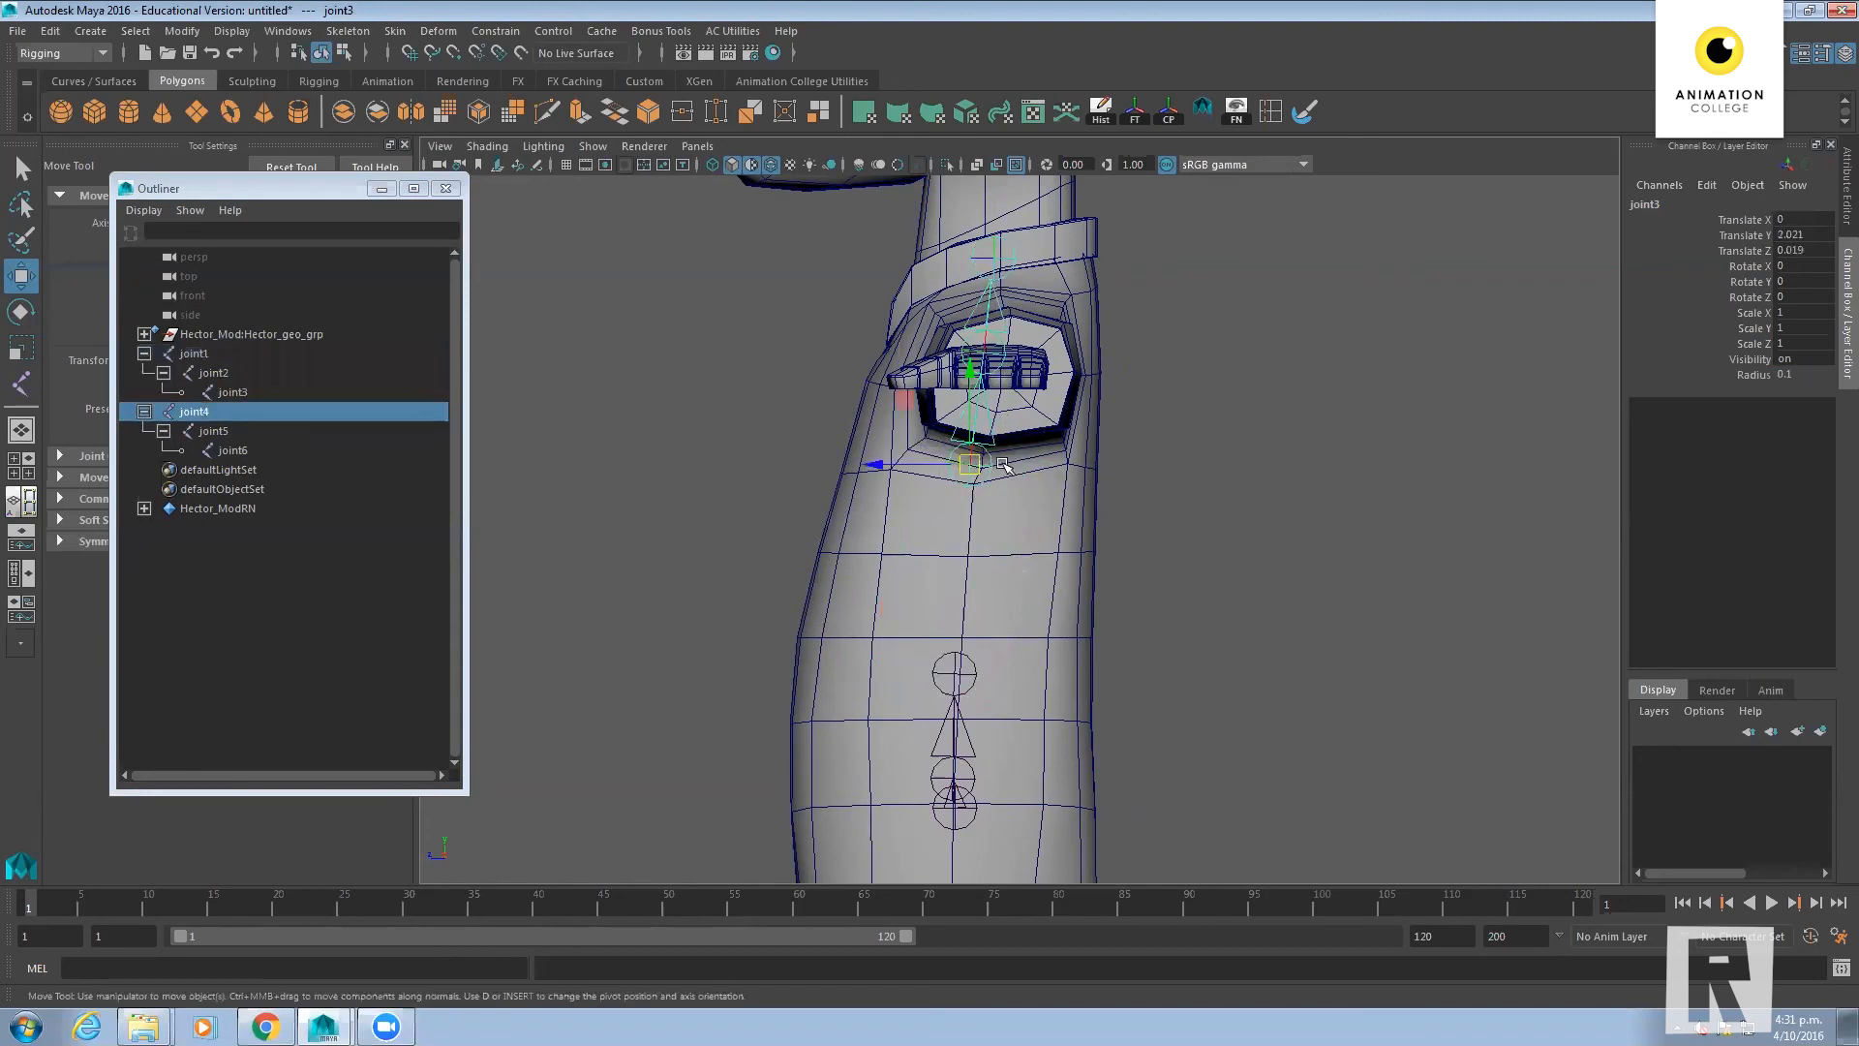
drag(973, 465, 997, 495)
key(ctrl+z)
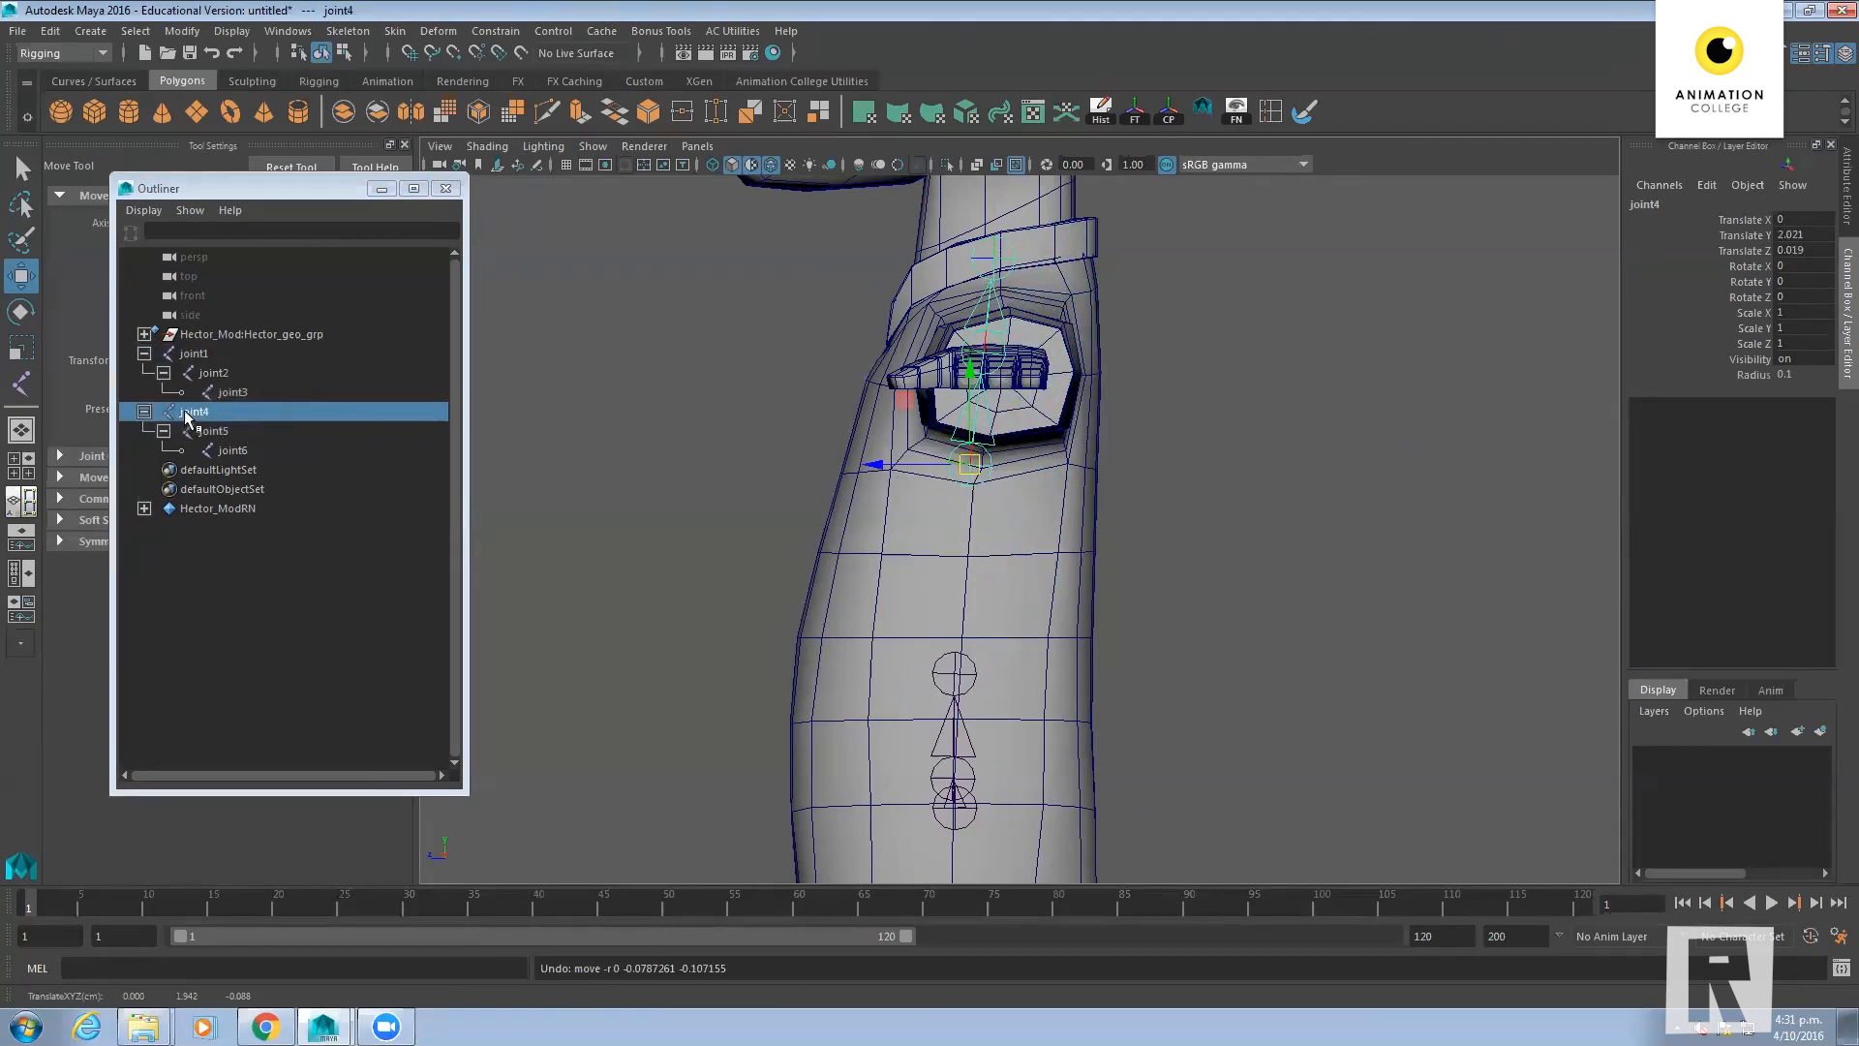
Parent joint4 back under joint3 in the Outliner and expand its hierarchy down to joint6
middle_drag(184, 412, 249, 402)
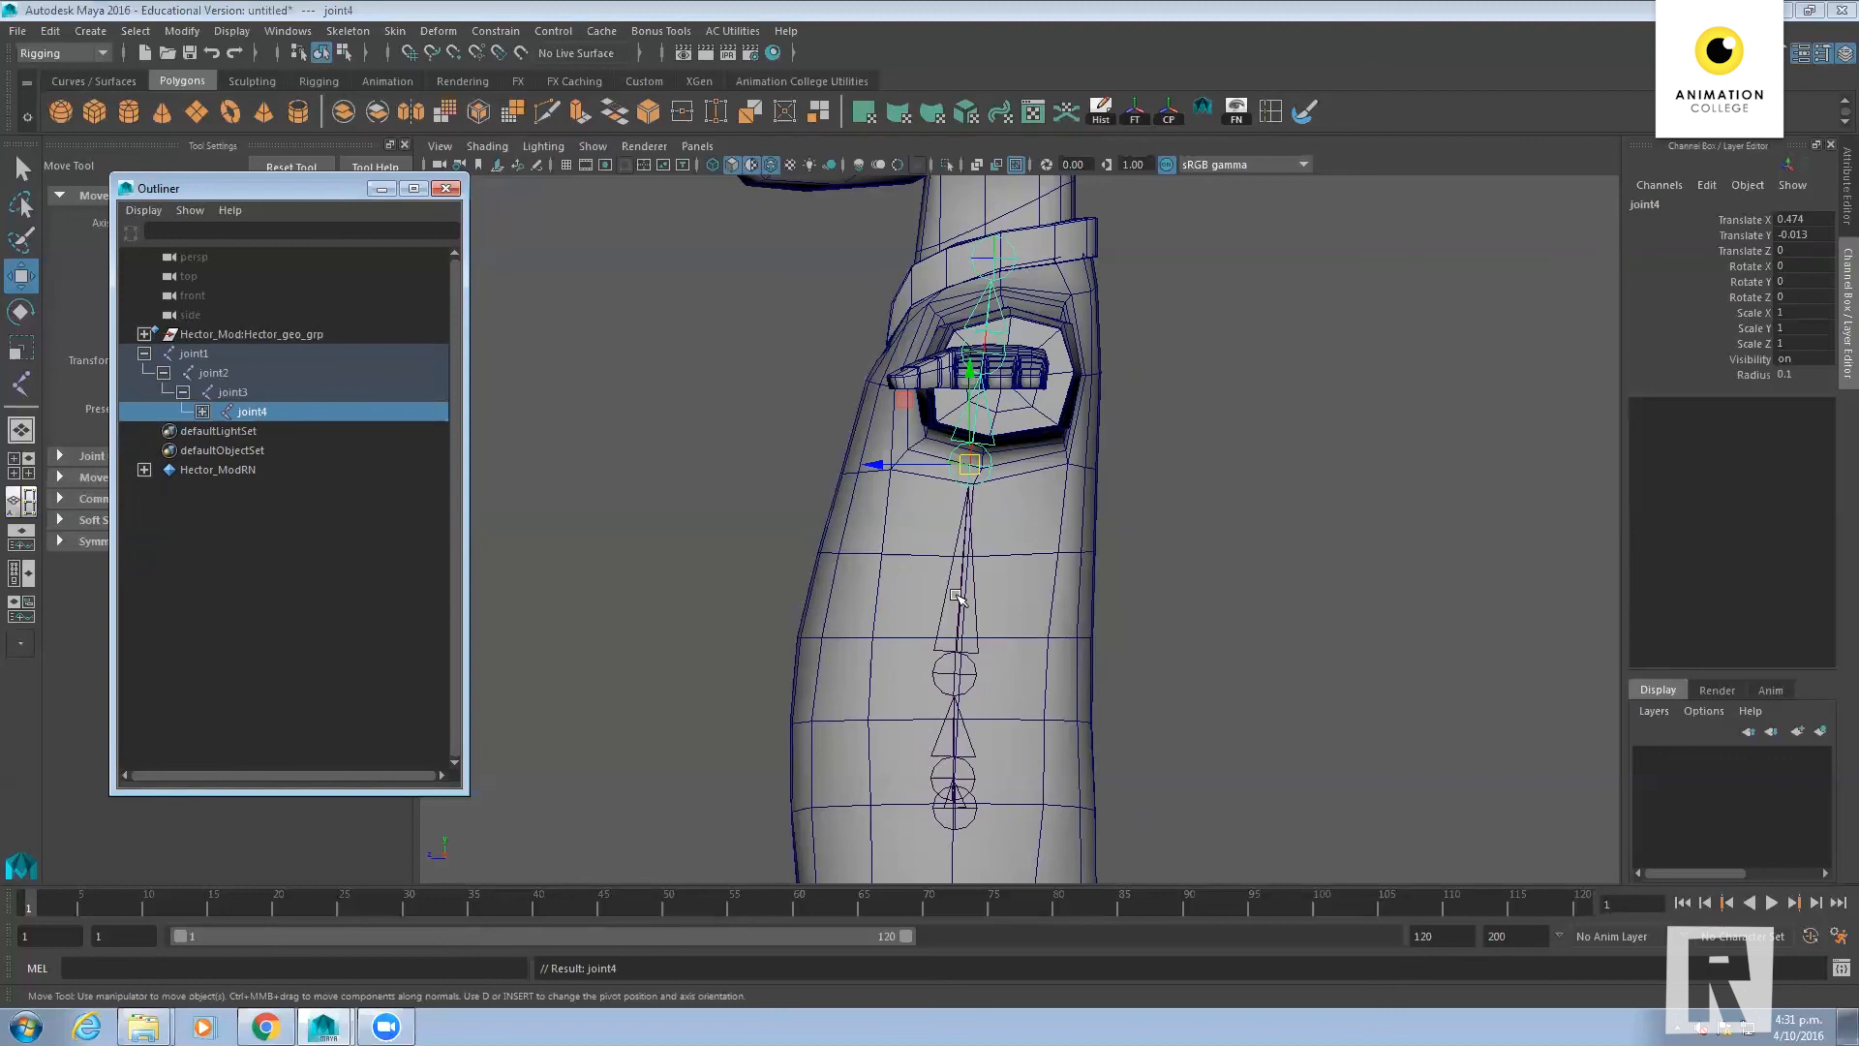
click(201, 412)
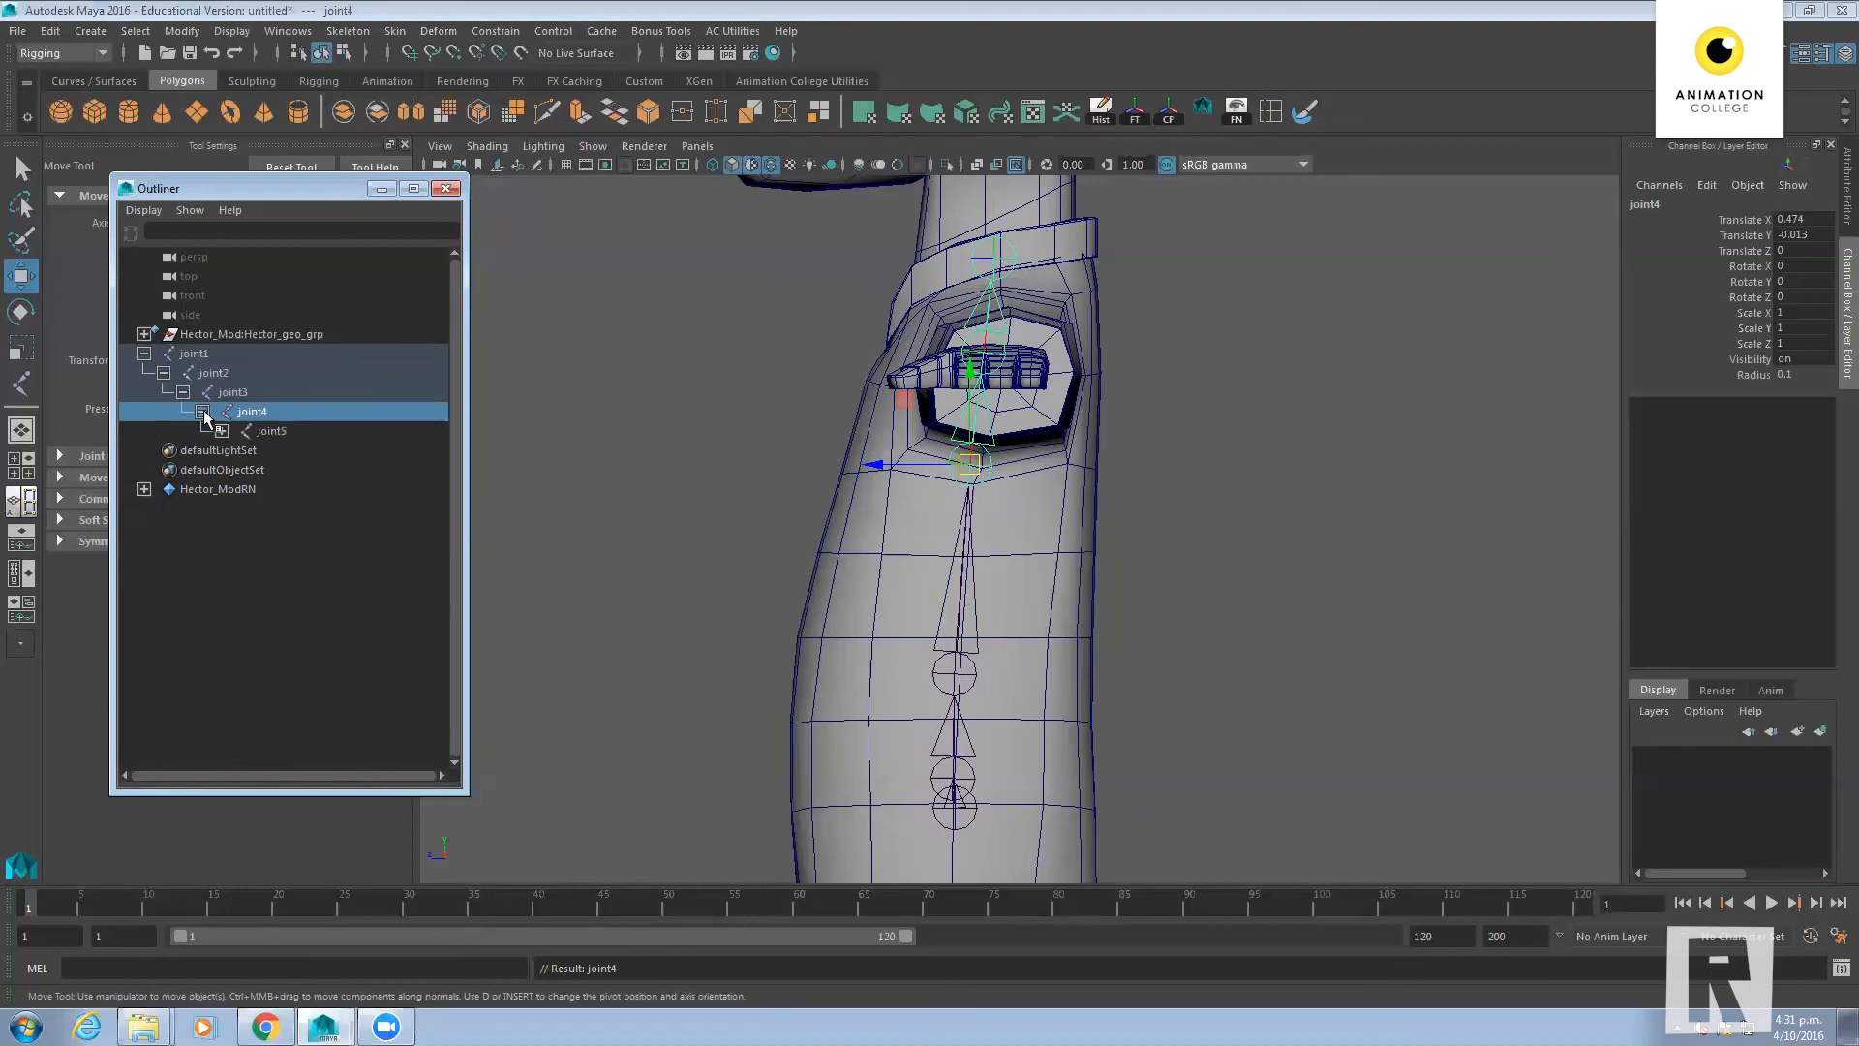
click(222, 431)
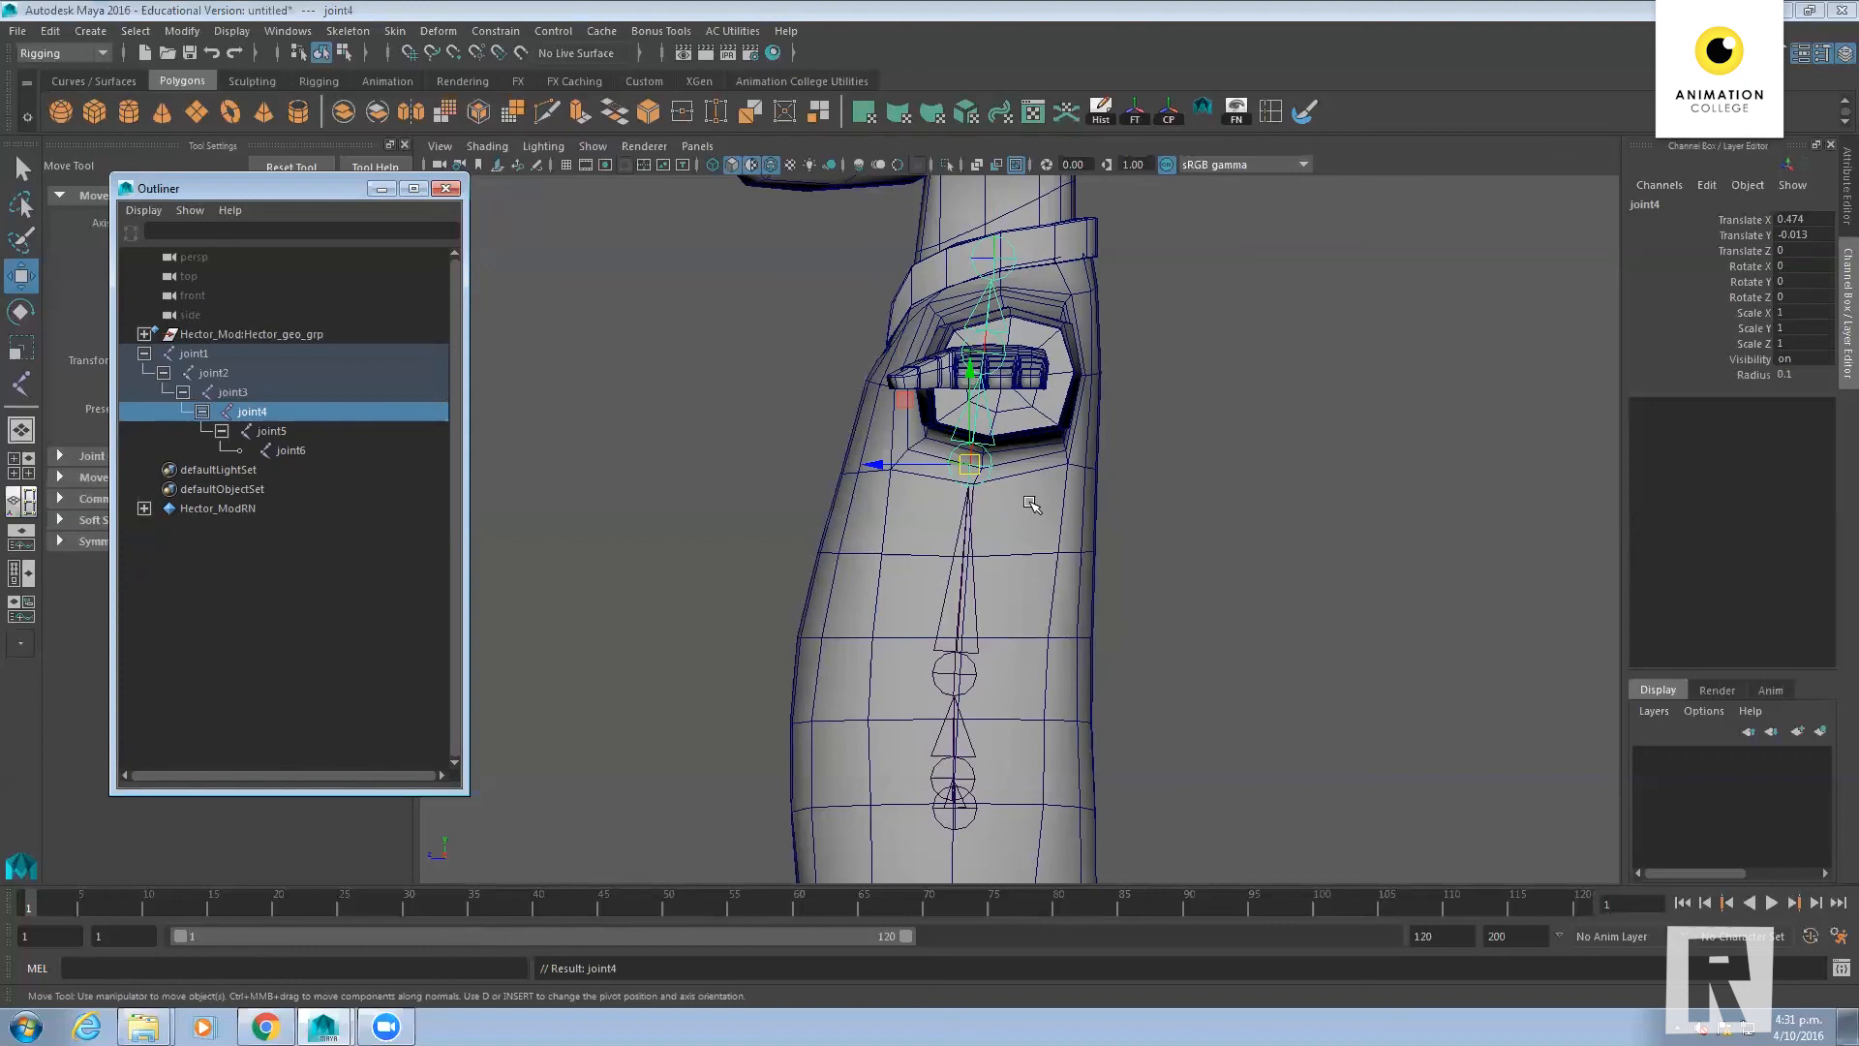
Try to add a joint between joint3 and joint4 with the Insert Joint tool, undoing and repeating the insertion
key(Up)
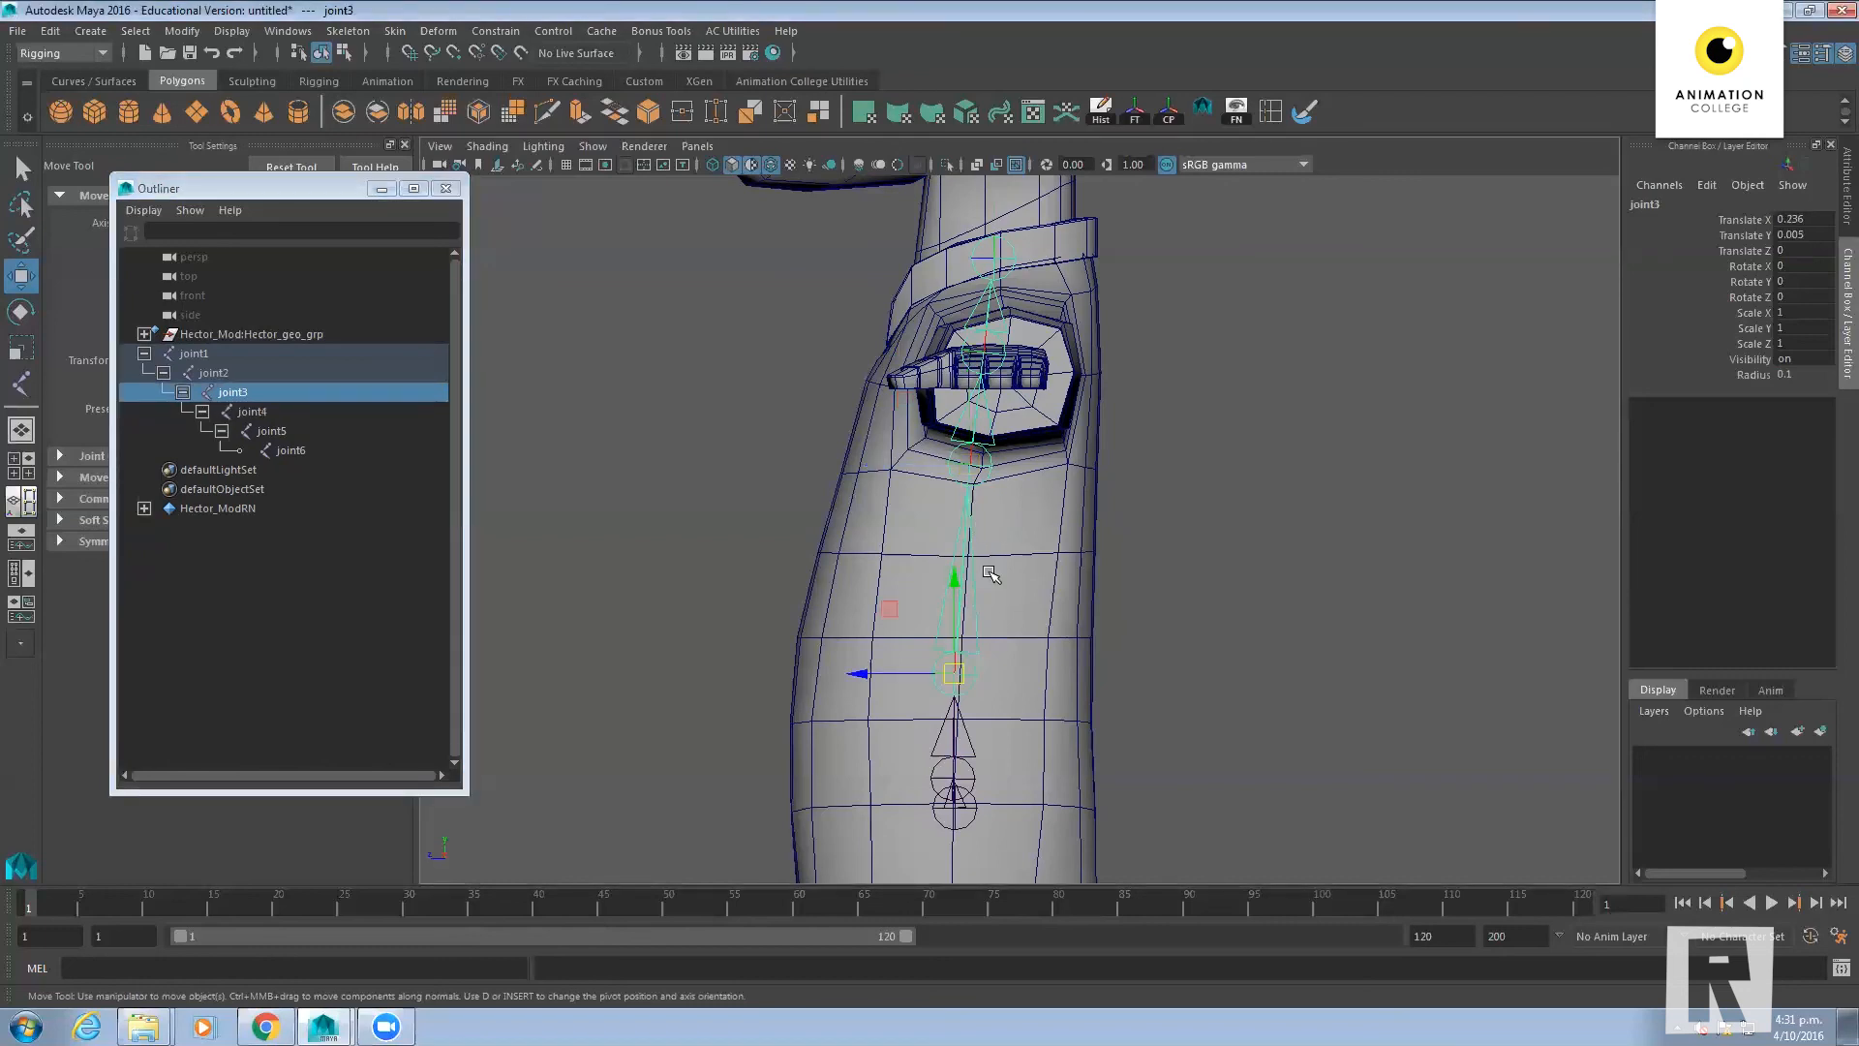
click(350, 32)
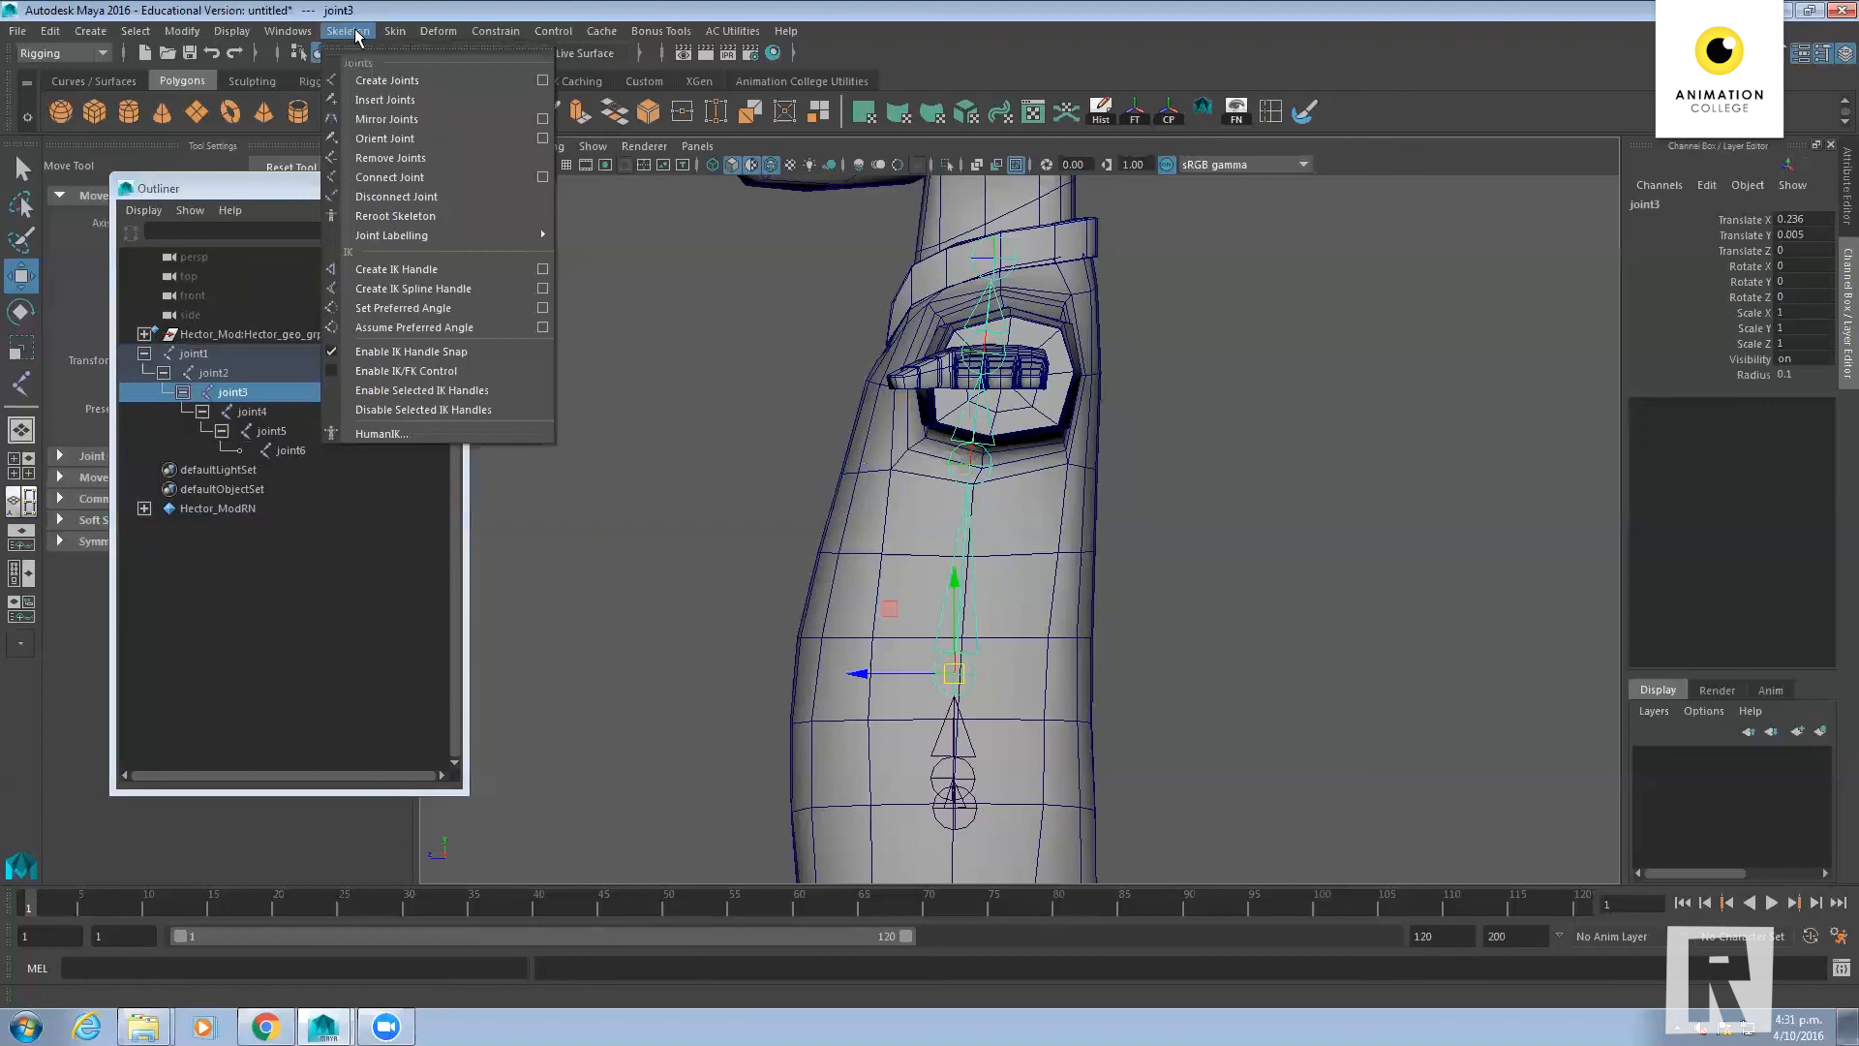
click(393, 91)
click(957, 582)
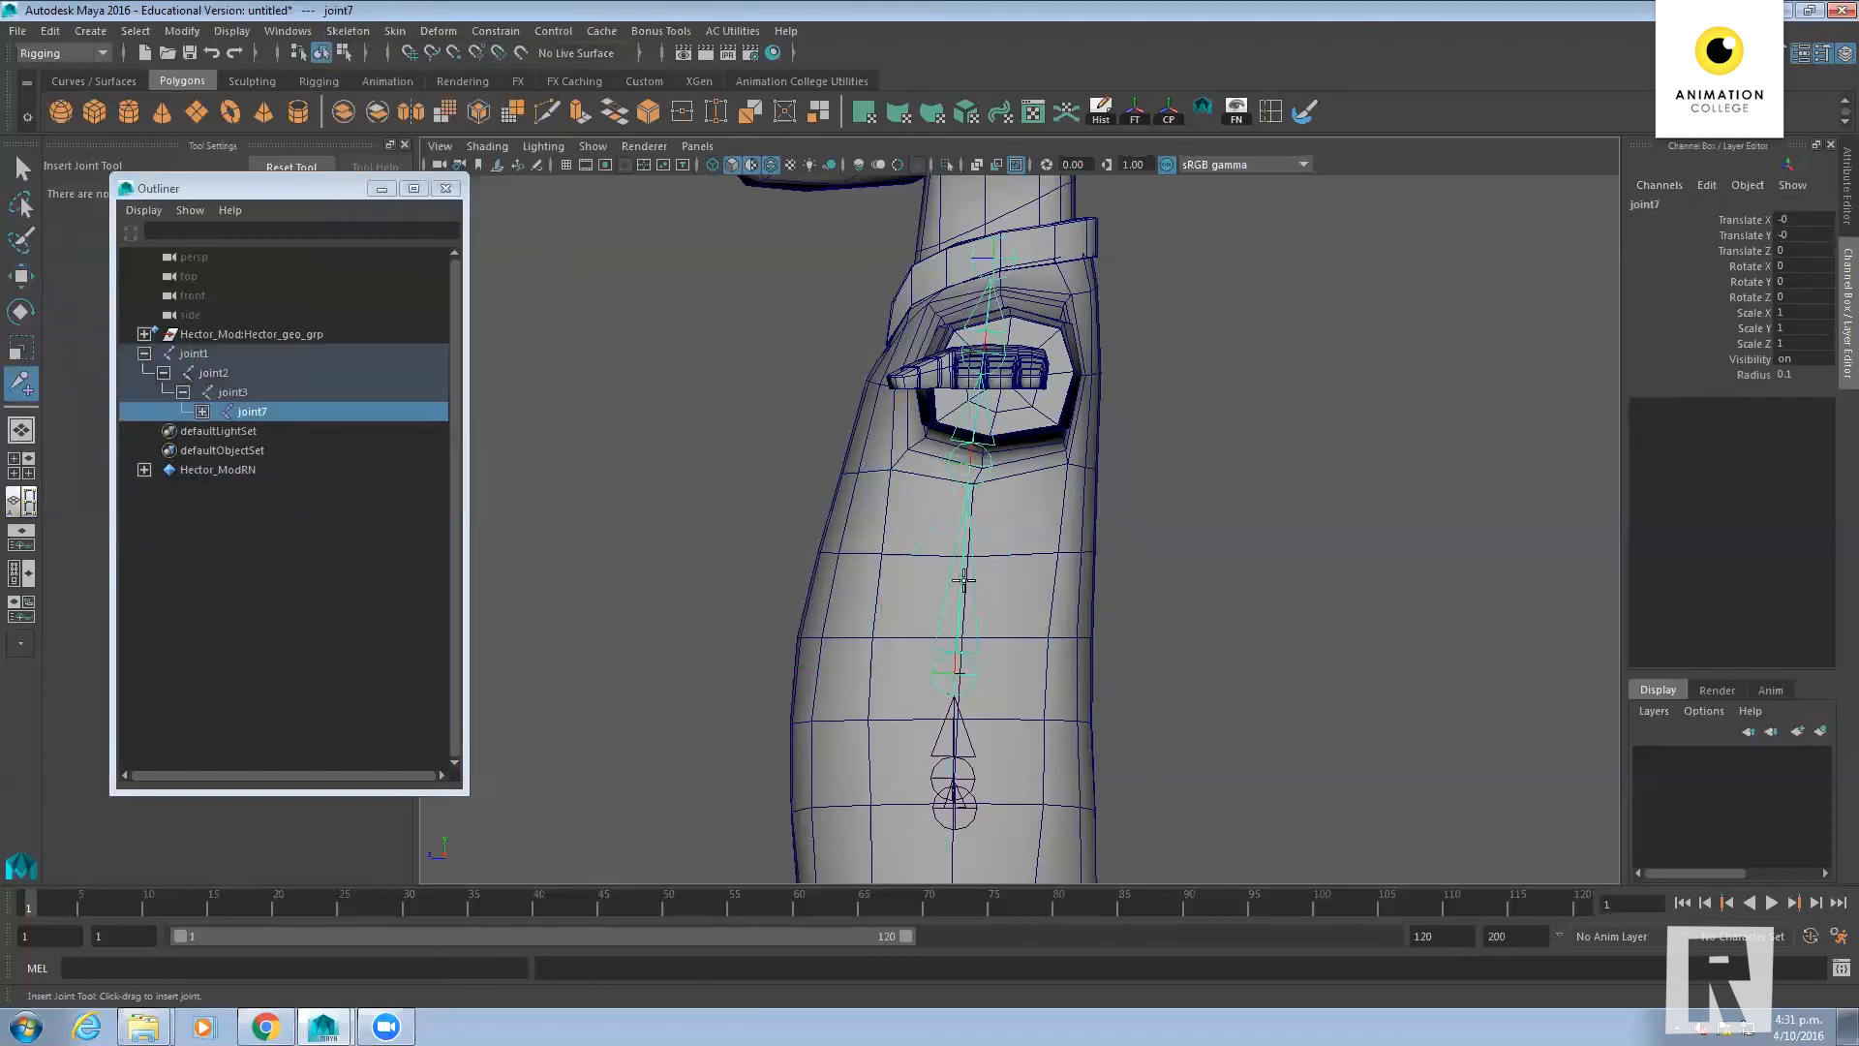
key(ctrl+z)
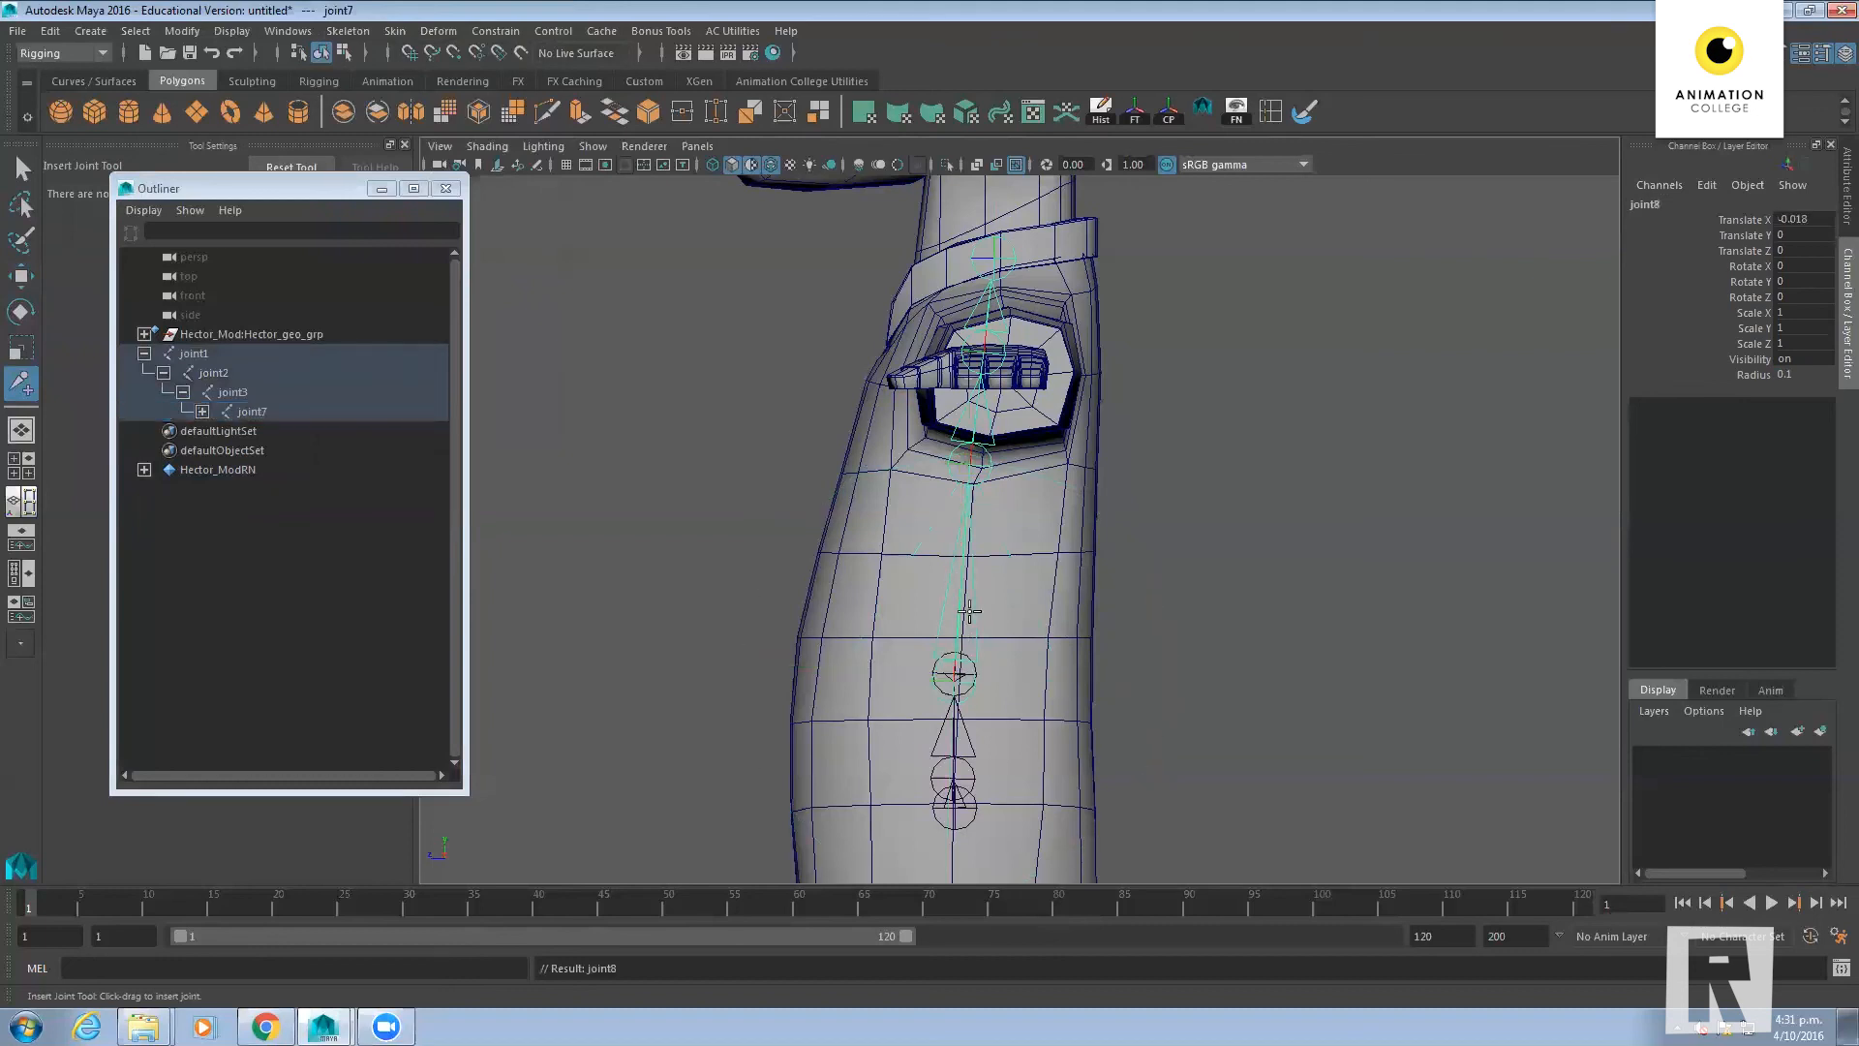
click(960, 585)
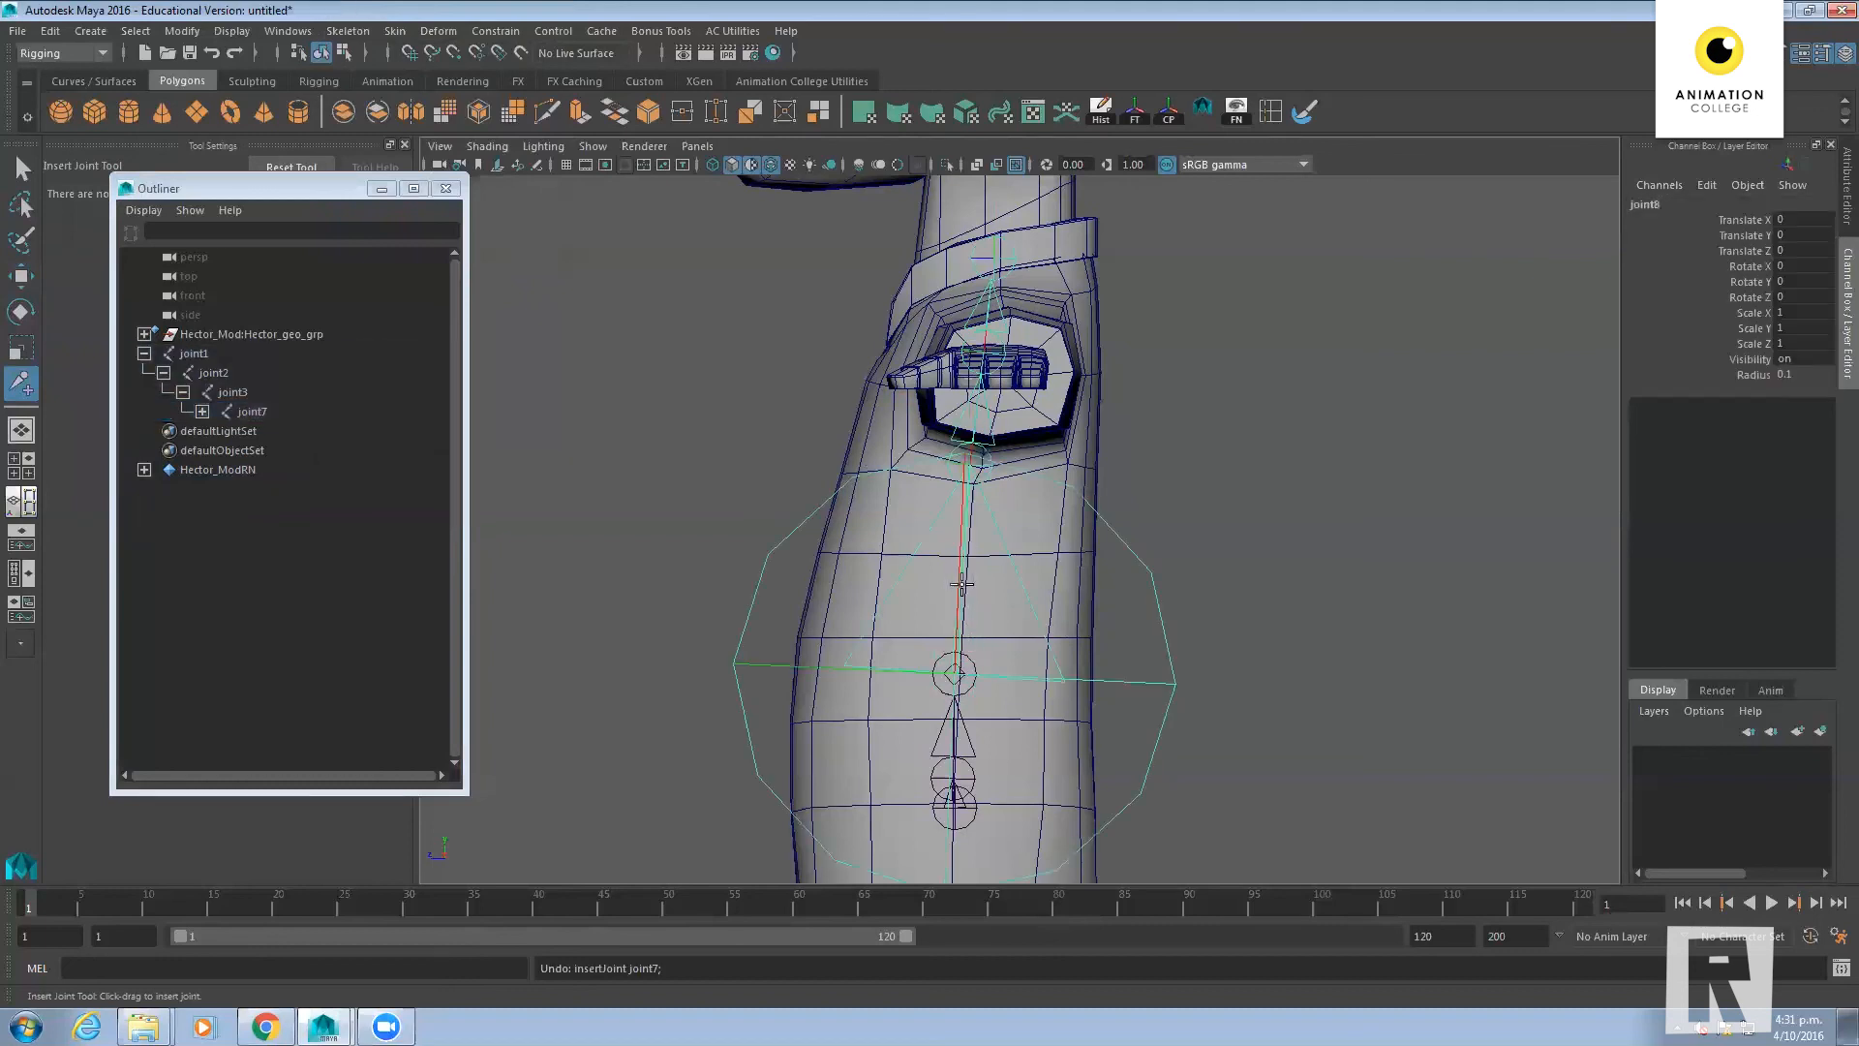
Try deleting the surplus joint8 from the chain, and undo back to joint4 sitting directly under joint3
click(202, 412)
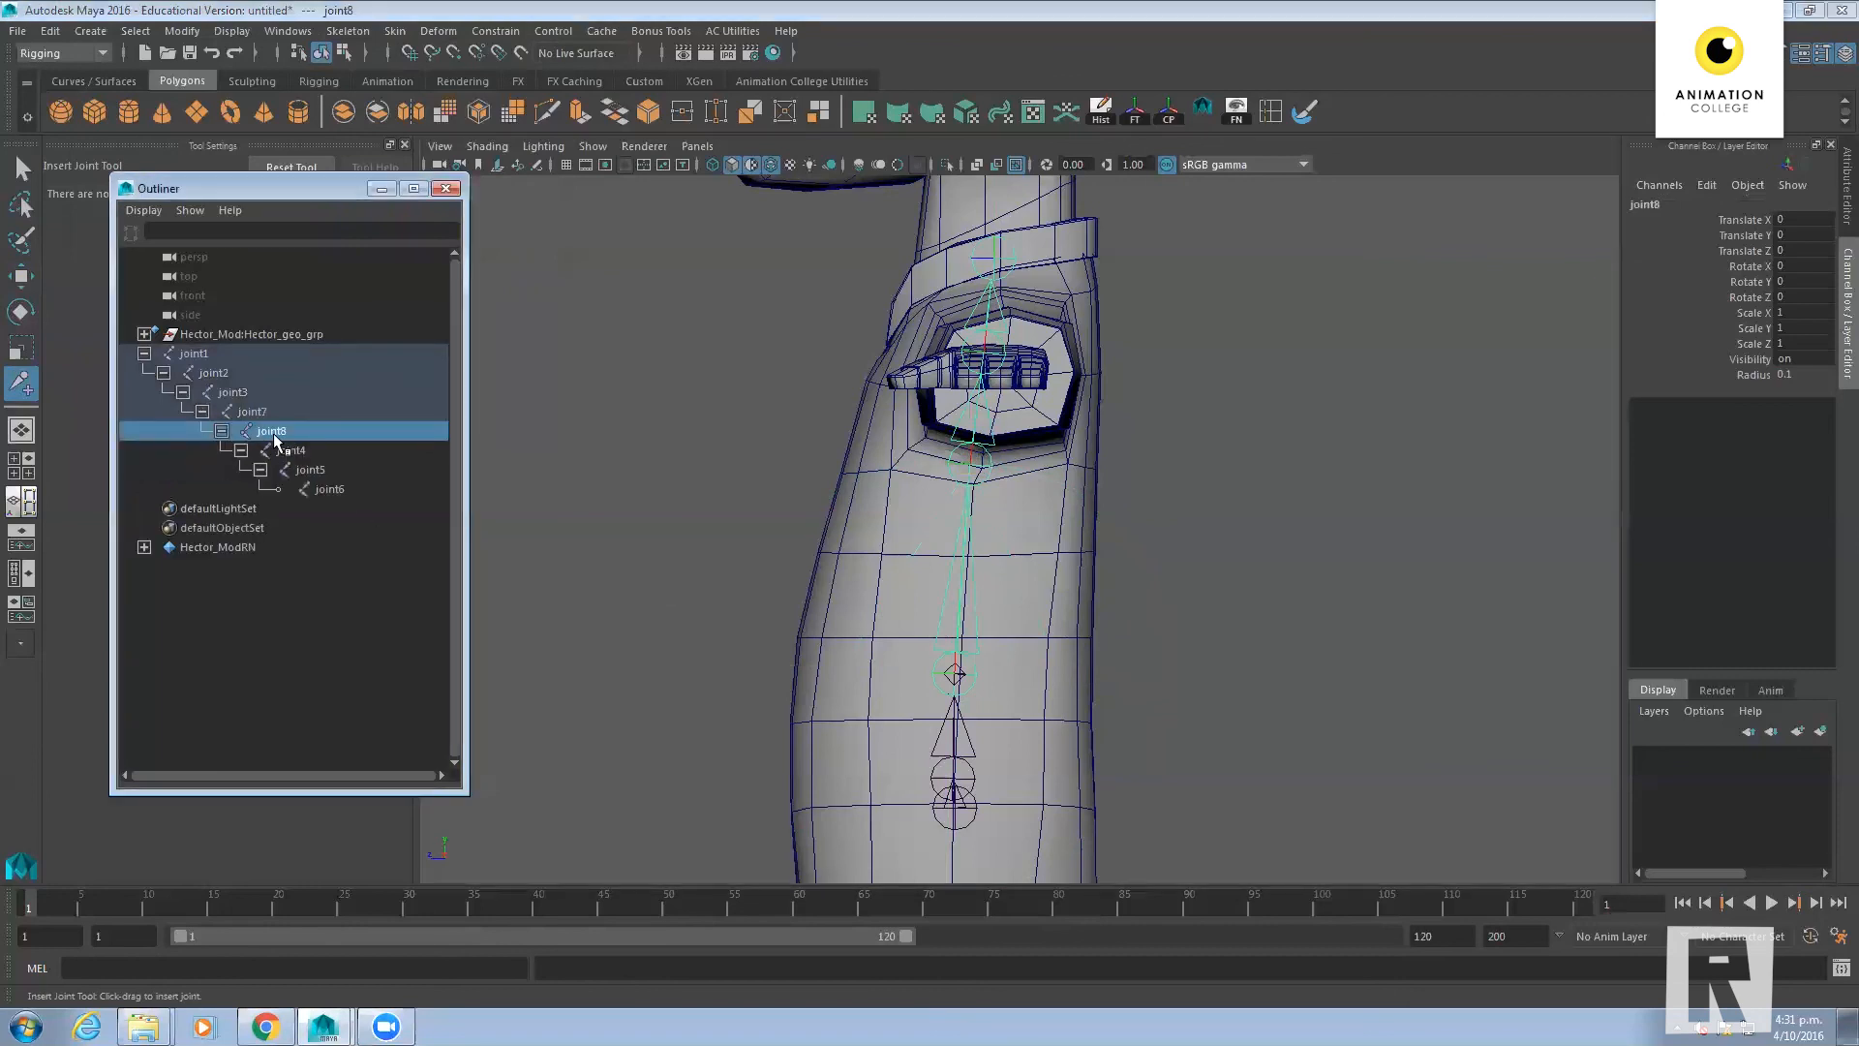
key(Delete)
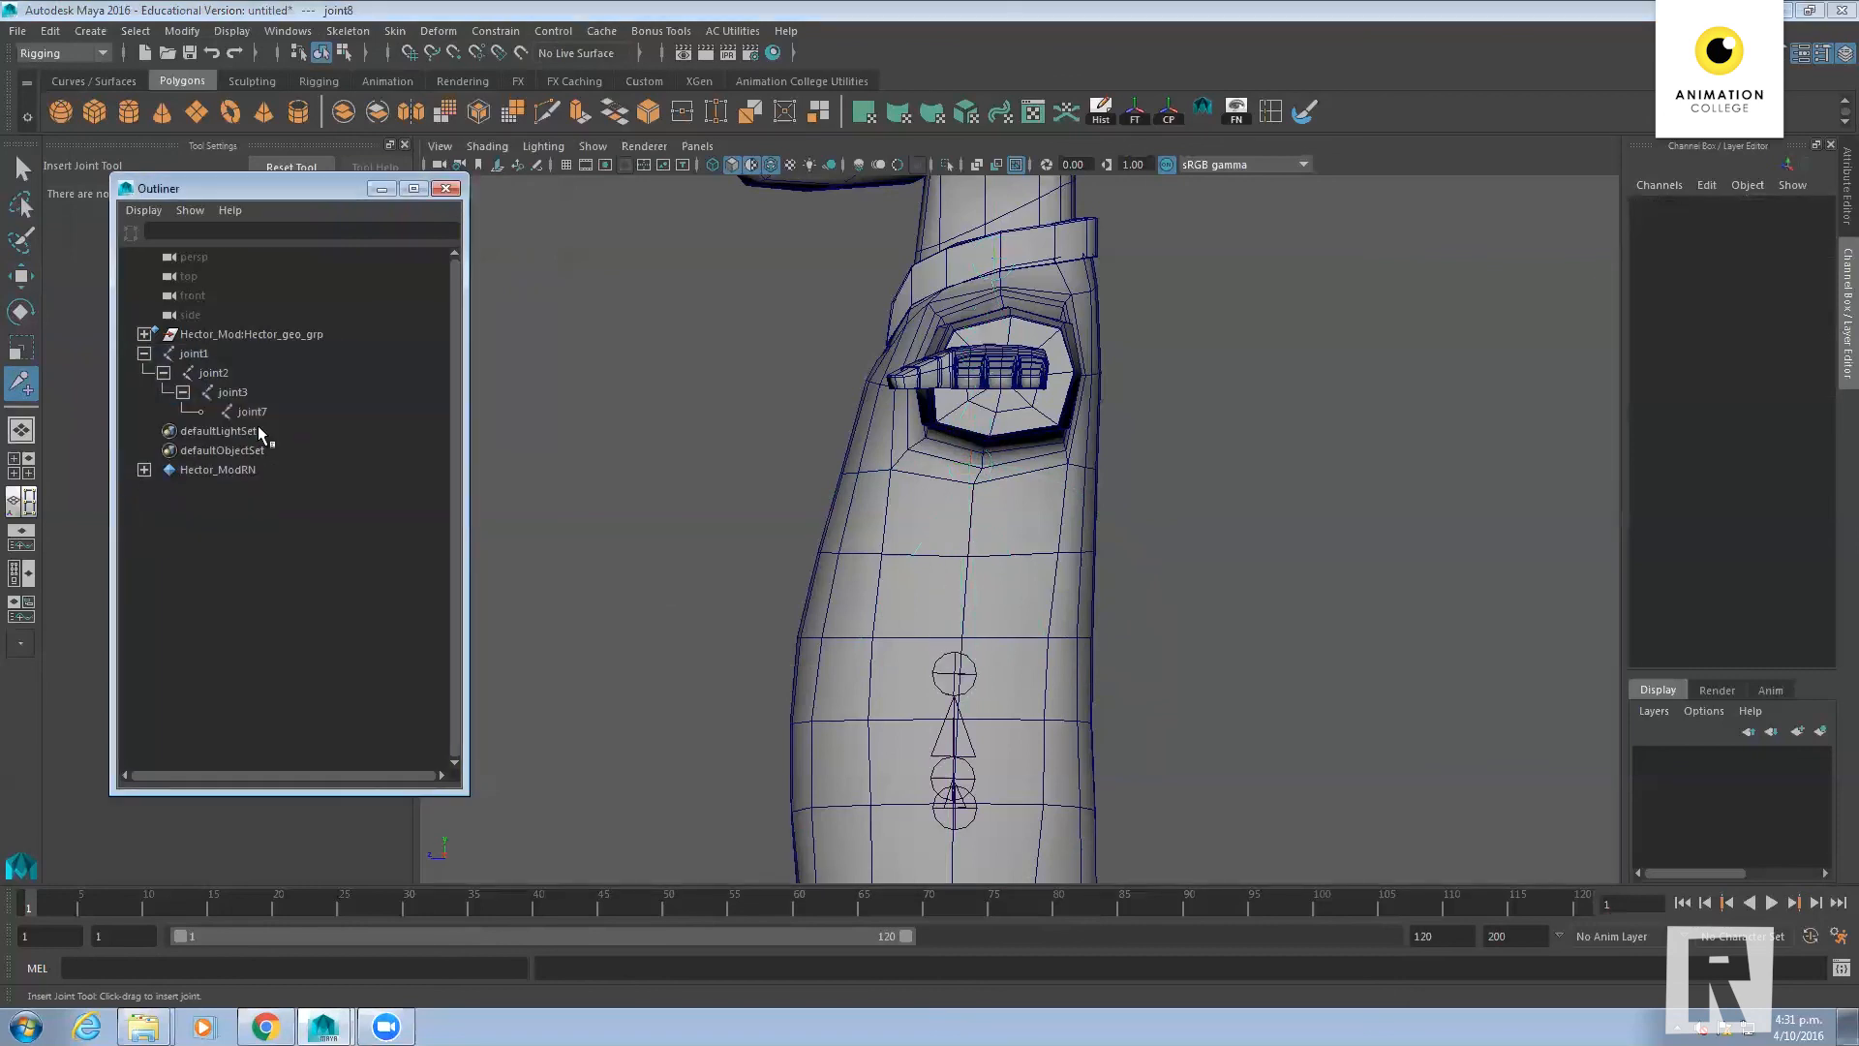
key(ctrl+z)
key(Delete)
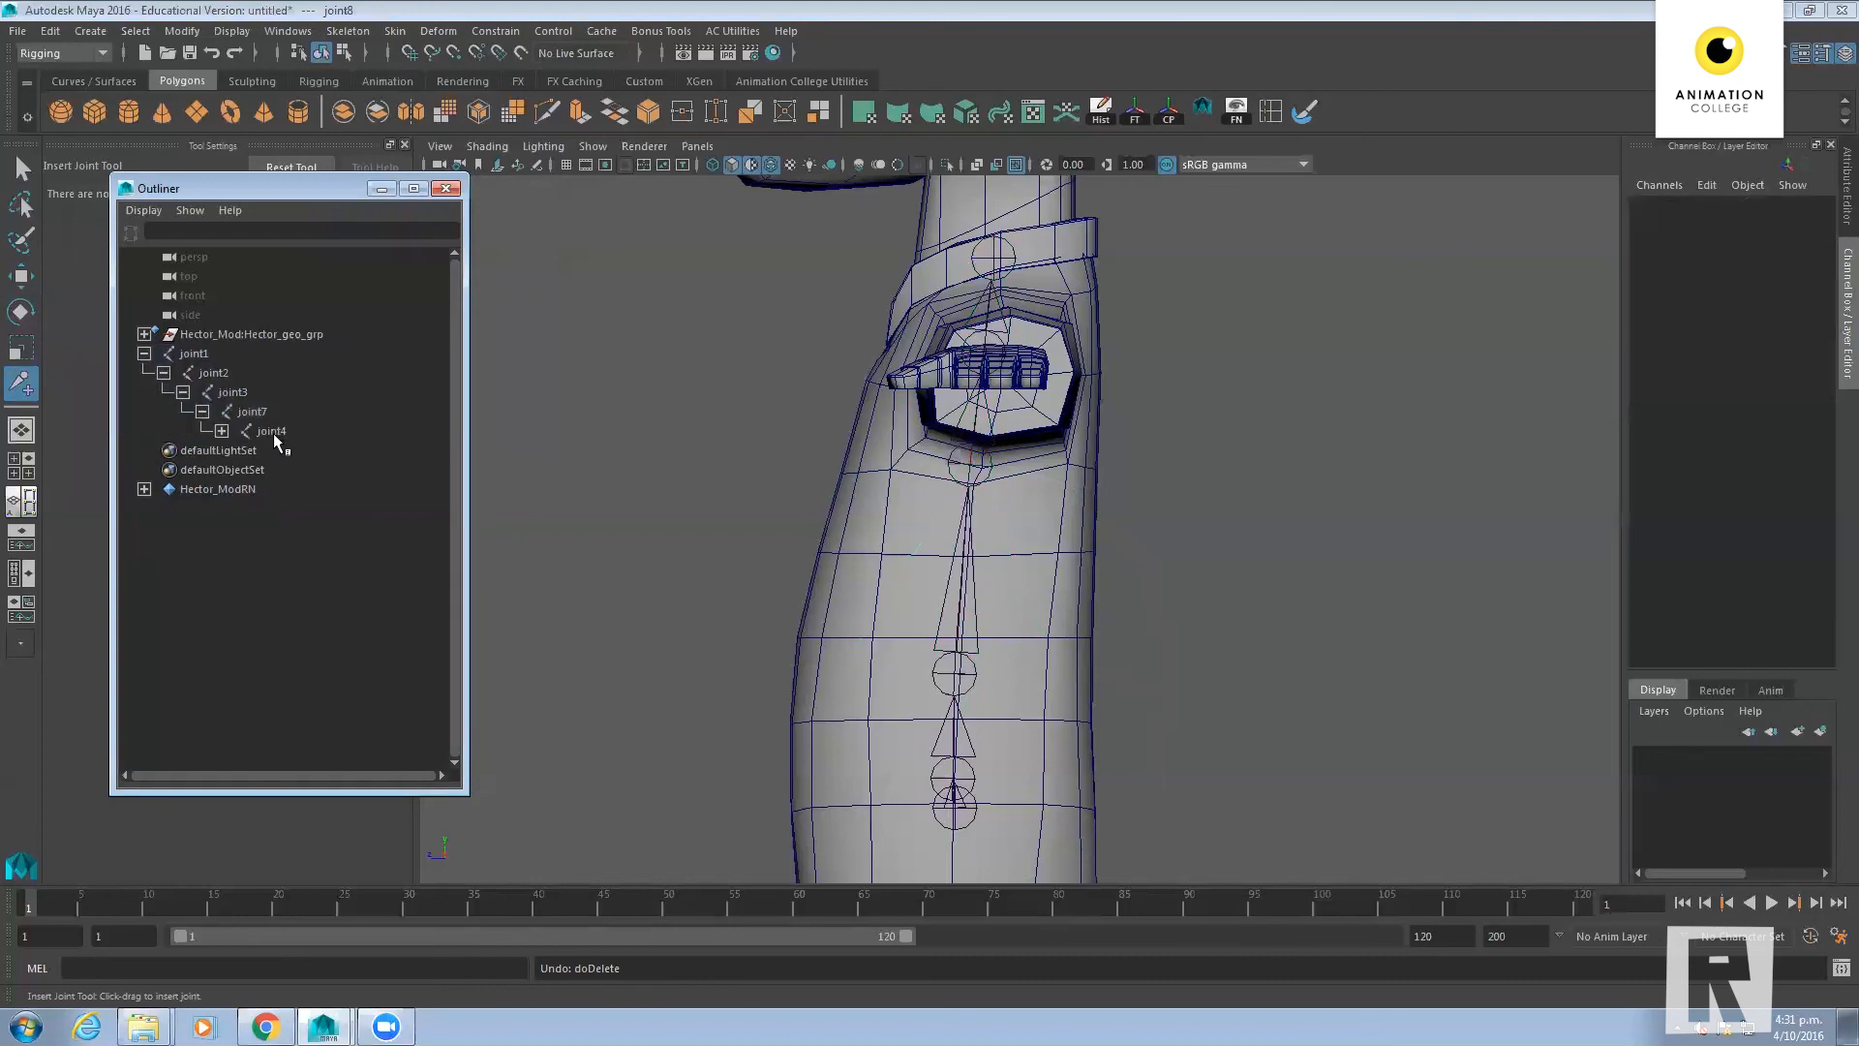
key(ctrl+z)
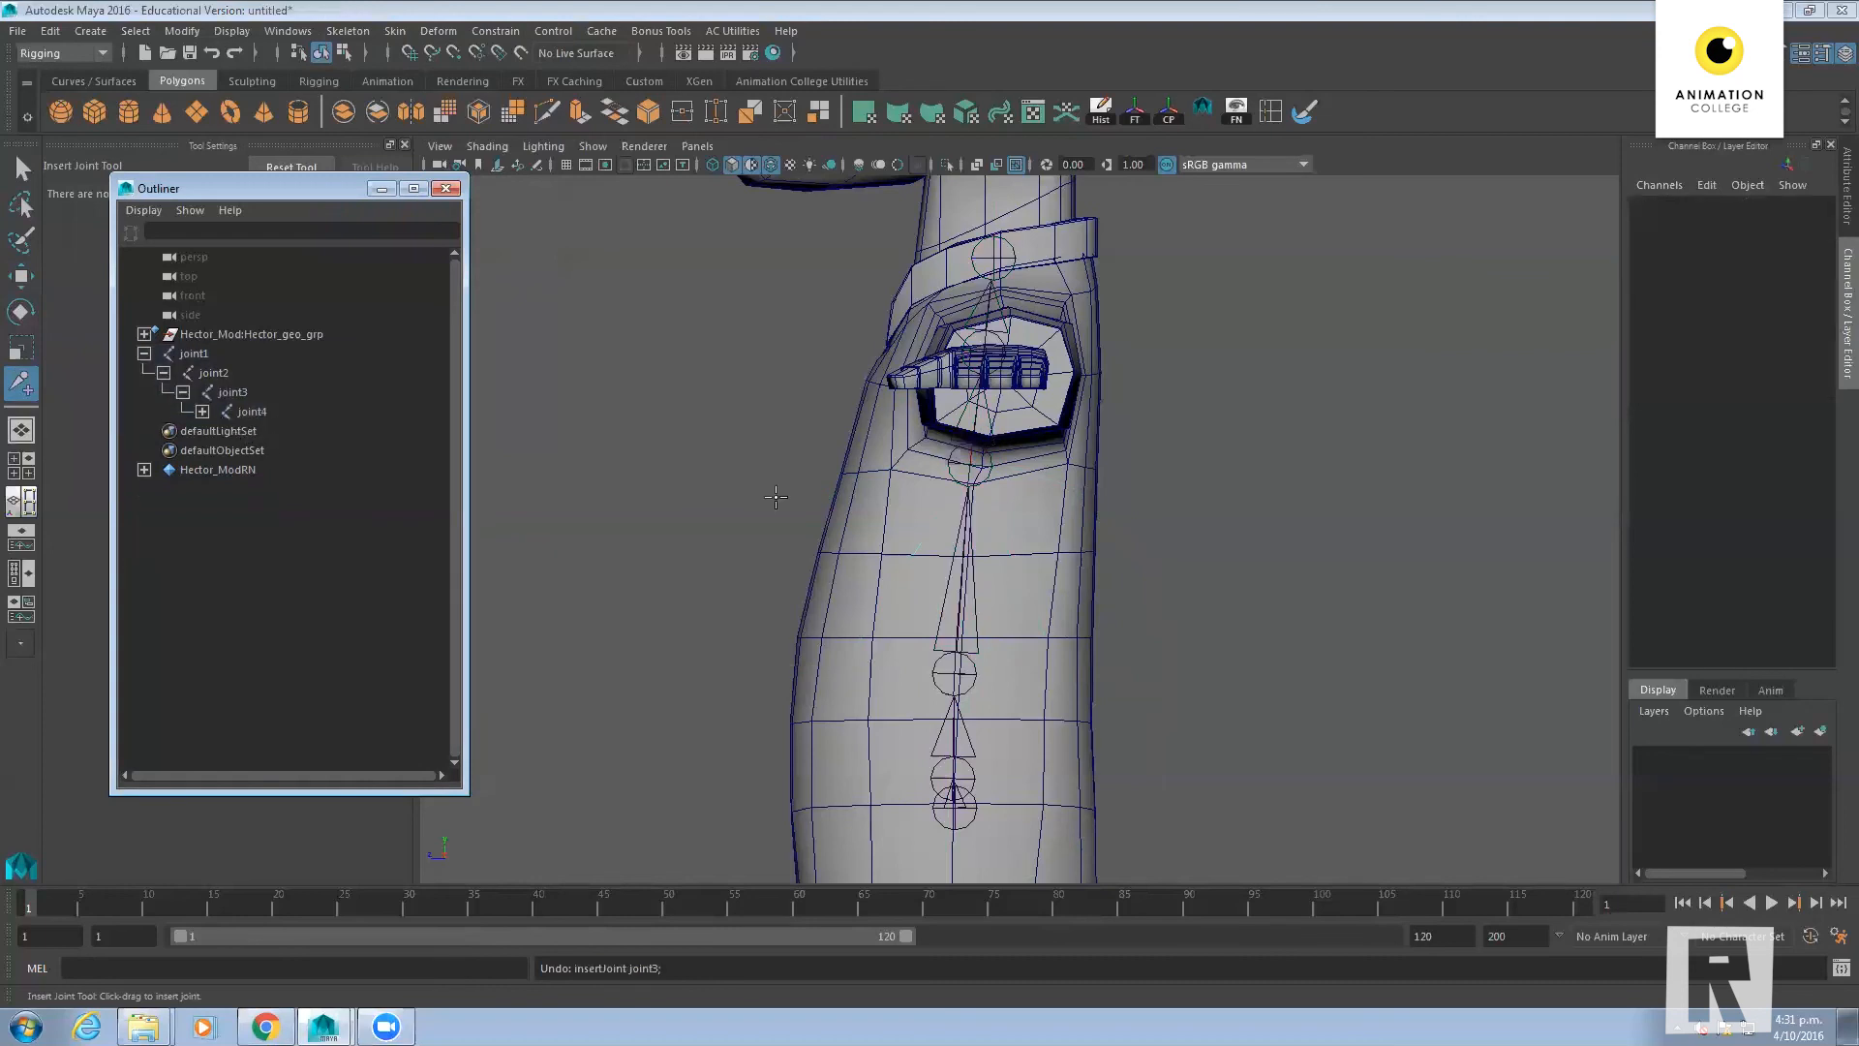
Insert one joint between joint3 and joint4 and move it about midway between them, keeping its child joints in place
click(963, 581)
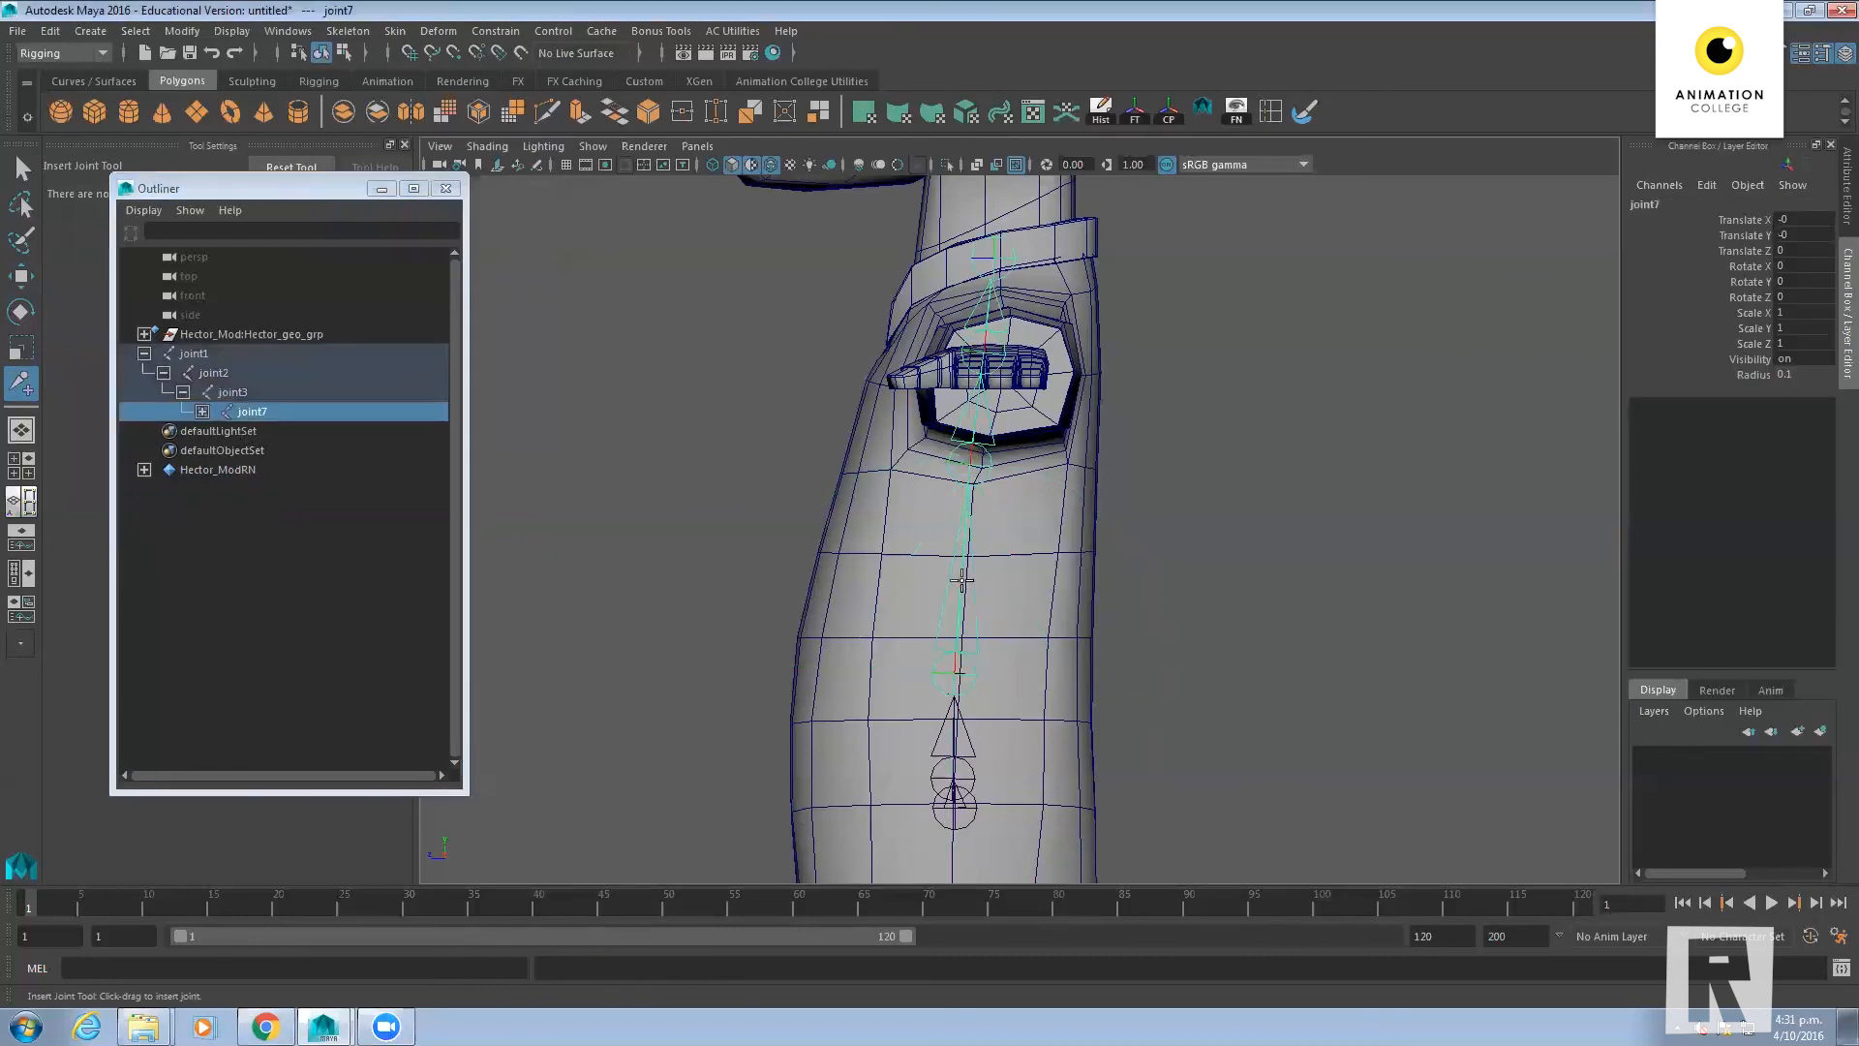
click(201, 411)
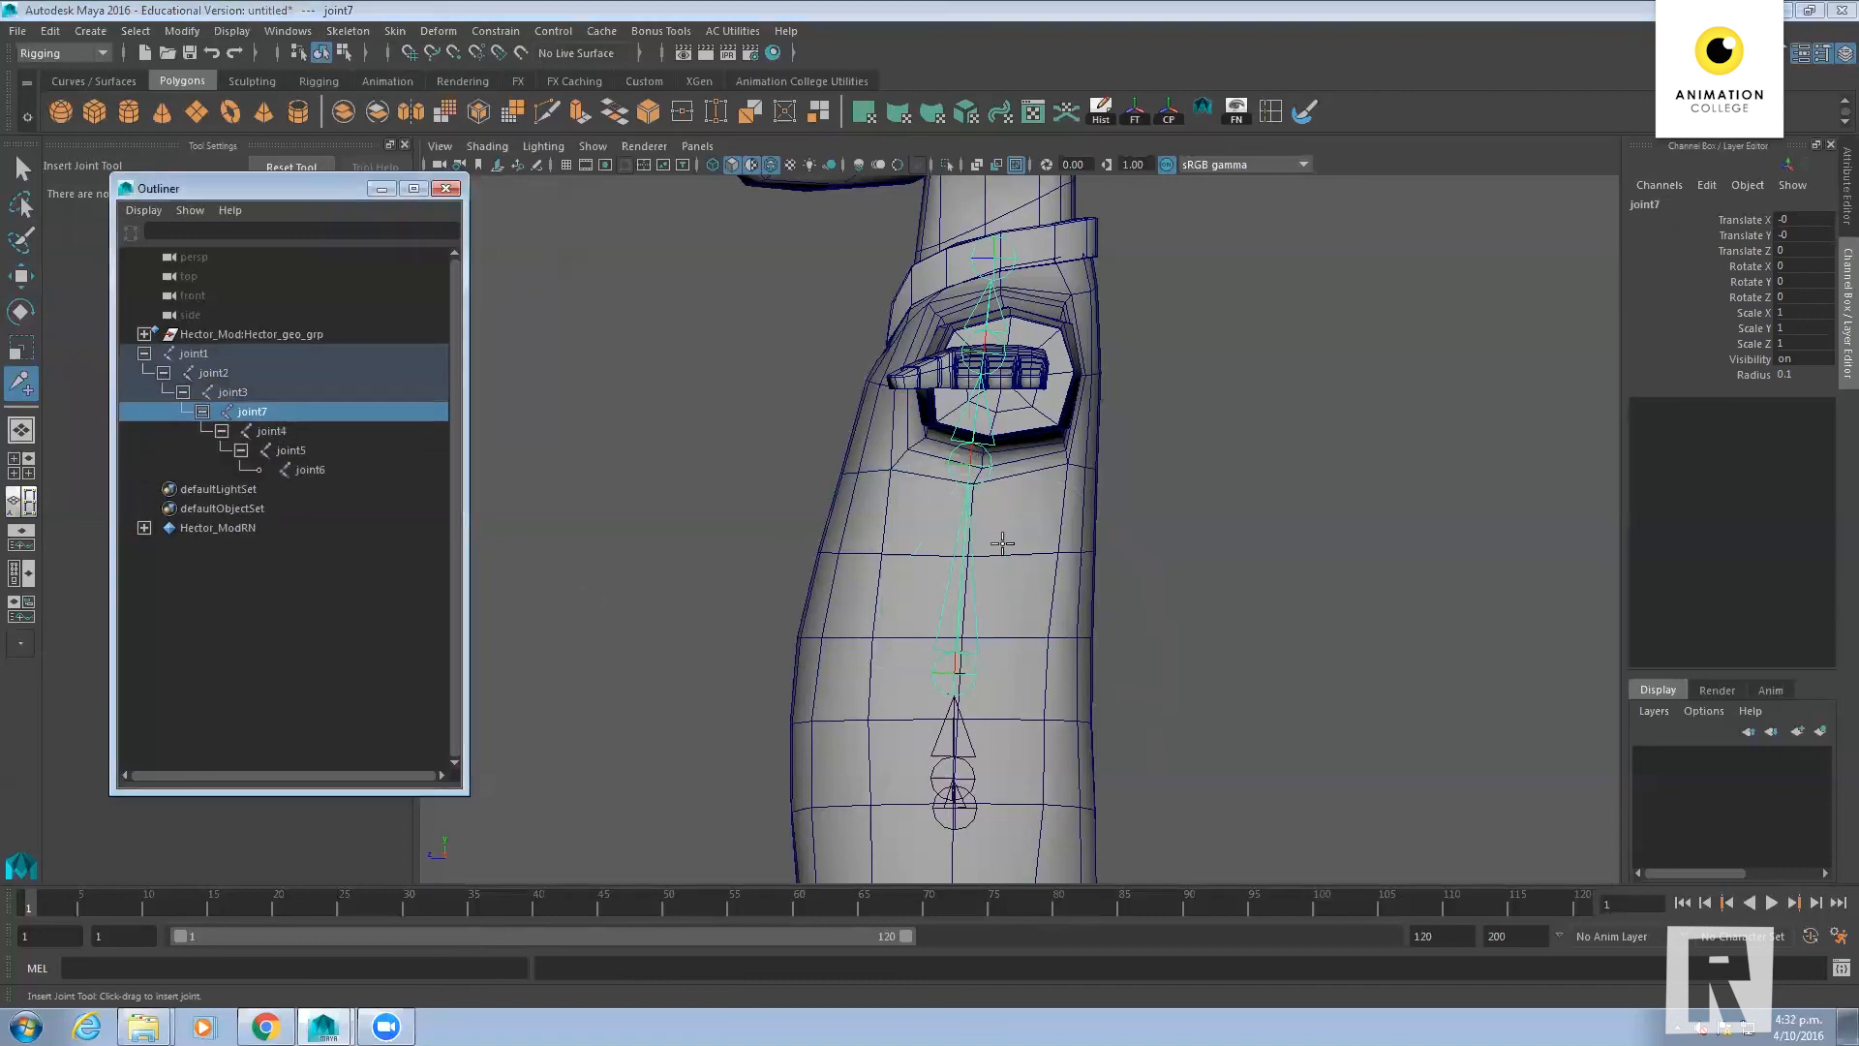
key(w)
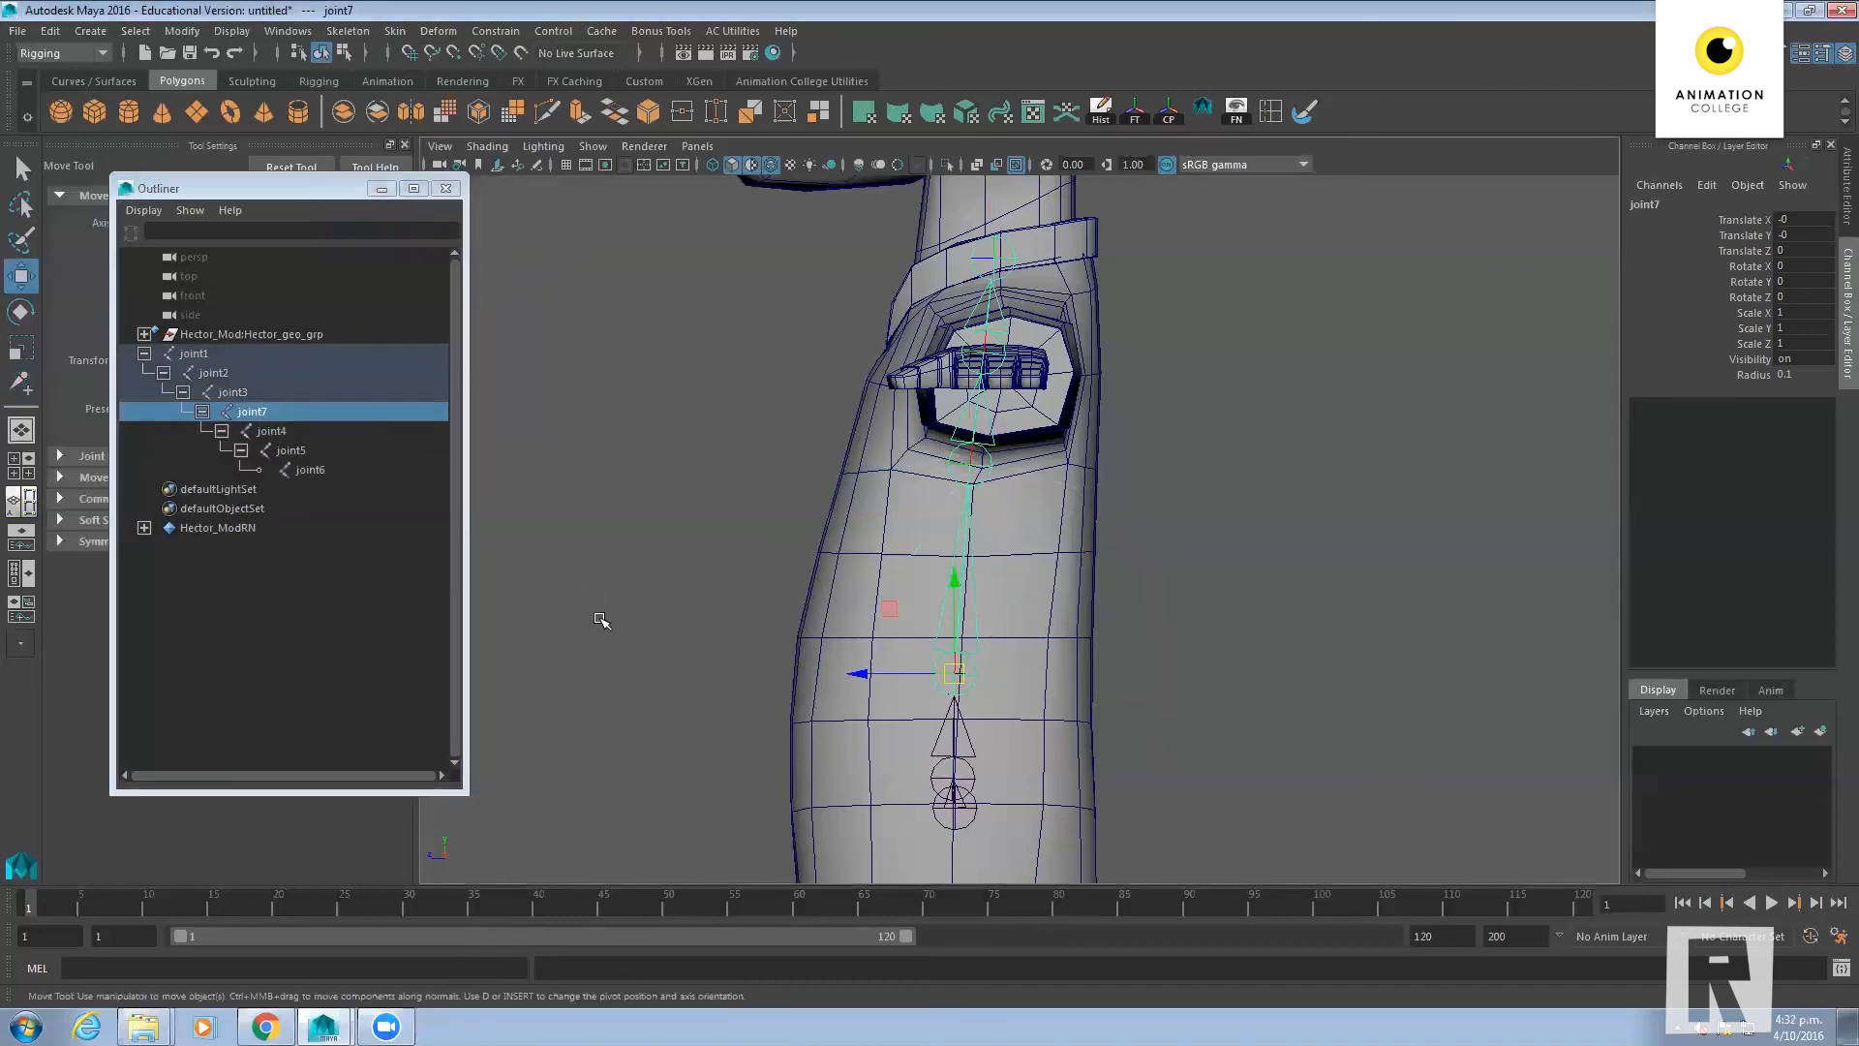
click(269, 431)
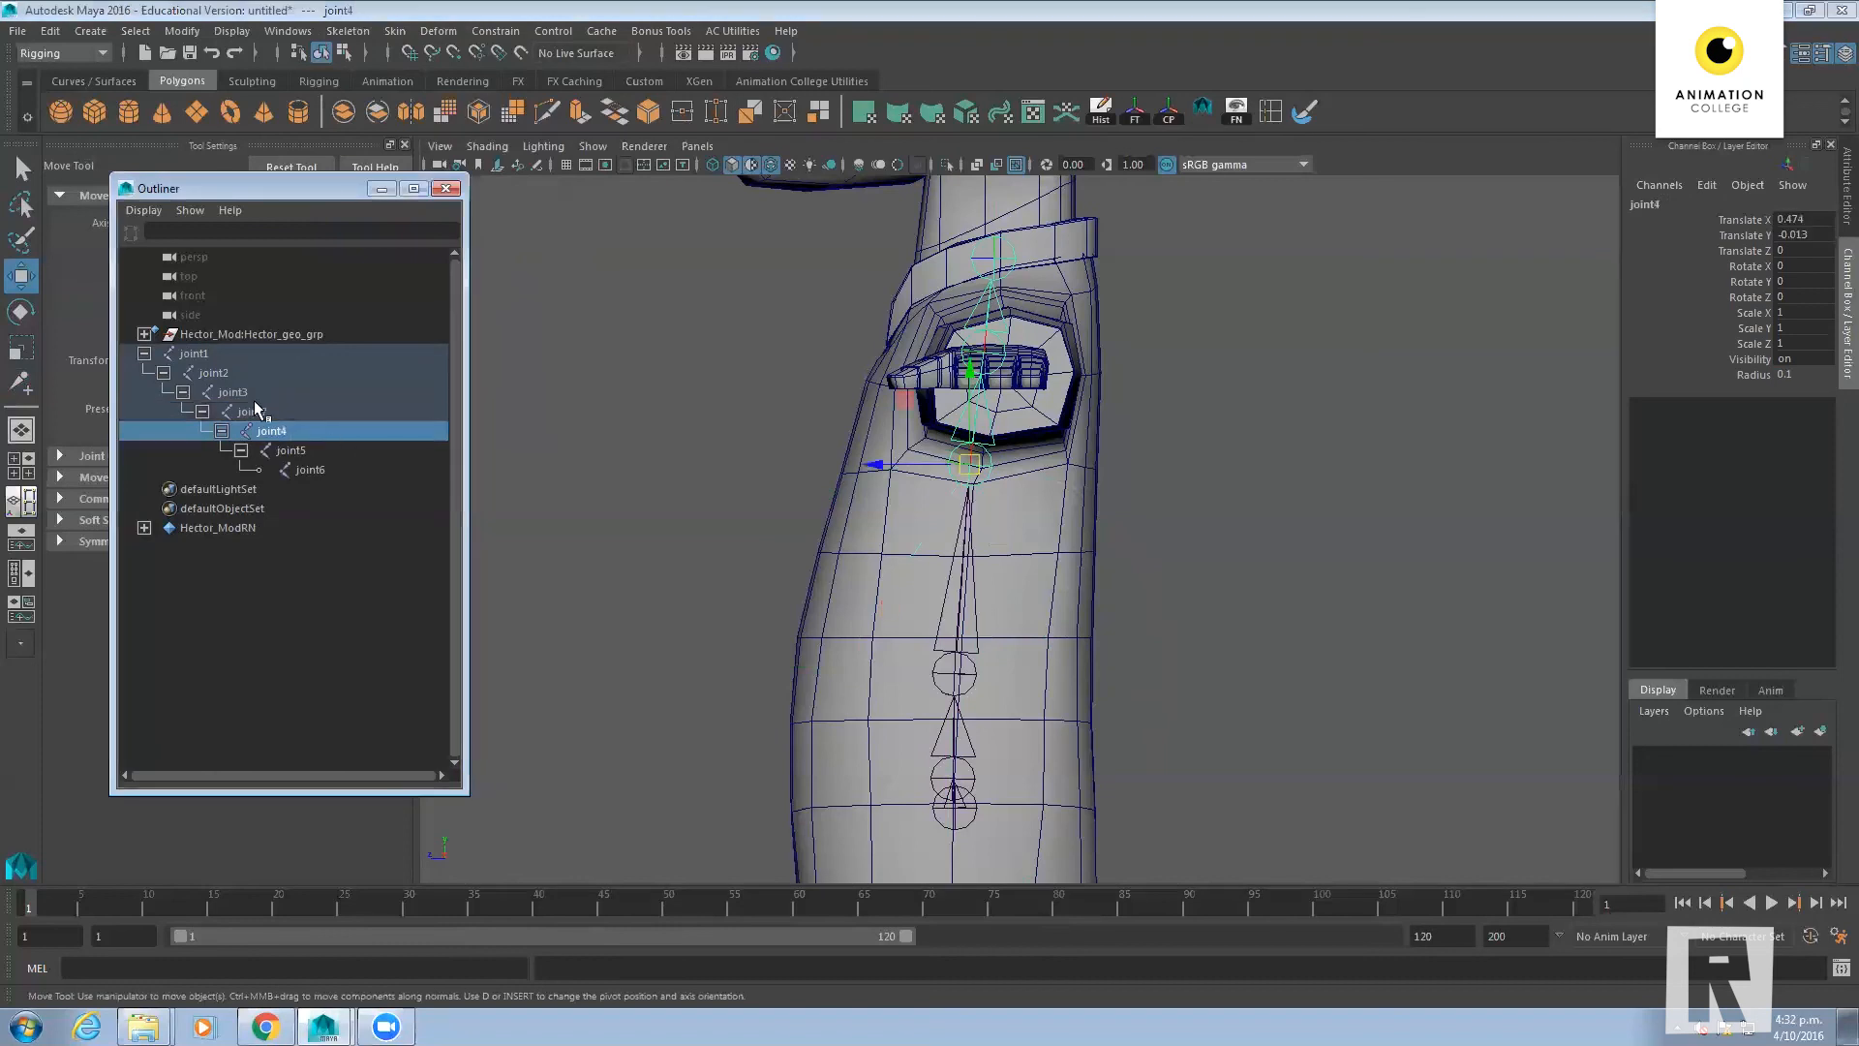
click(244, 411)
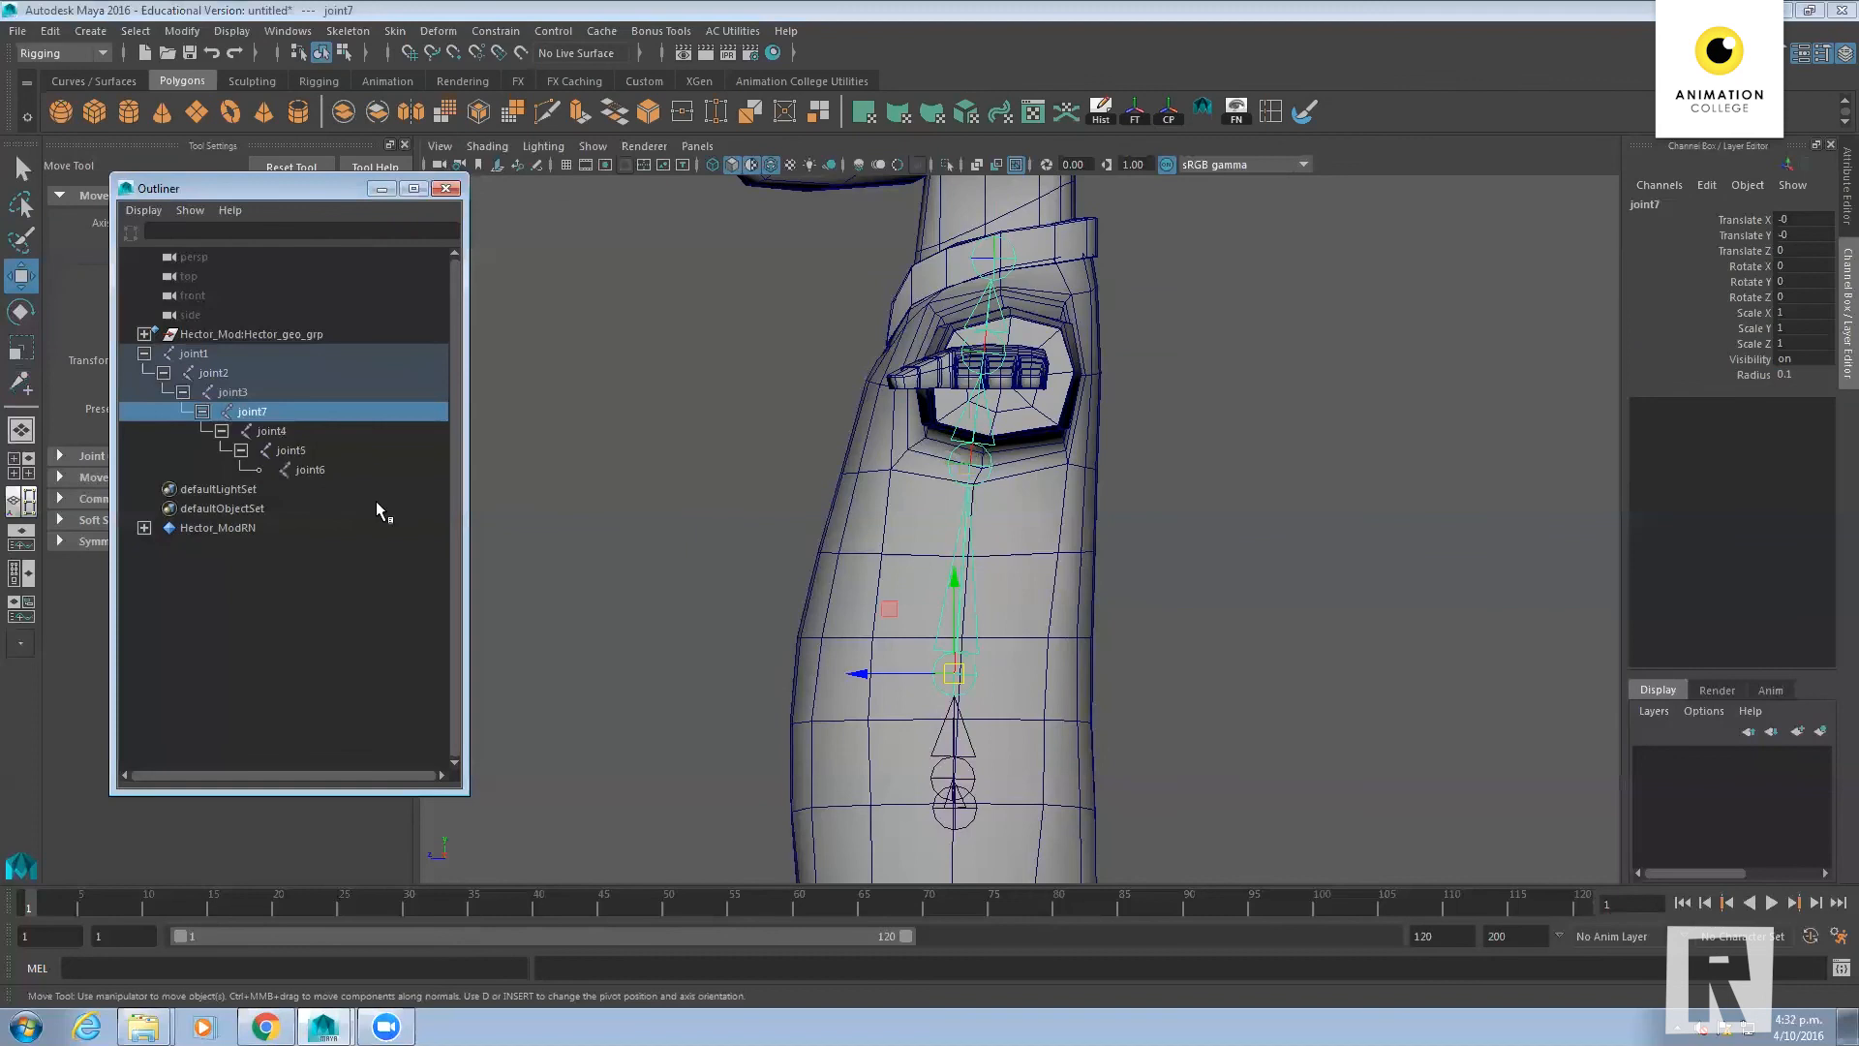
key(d)
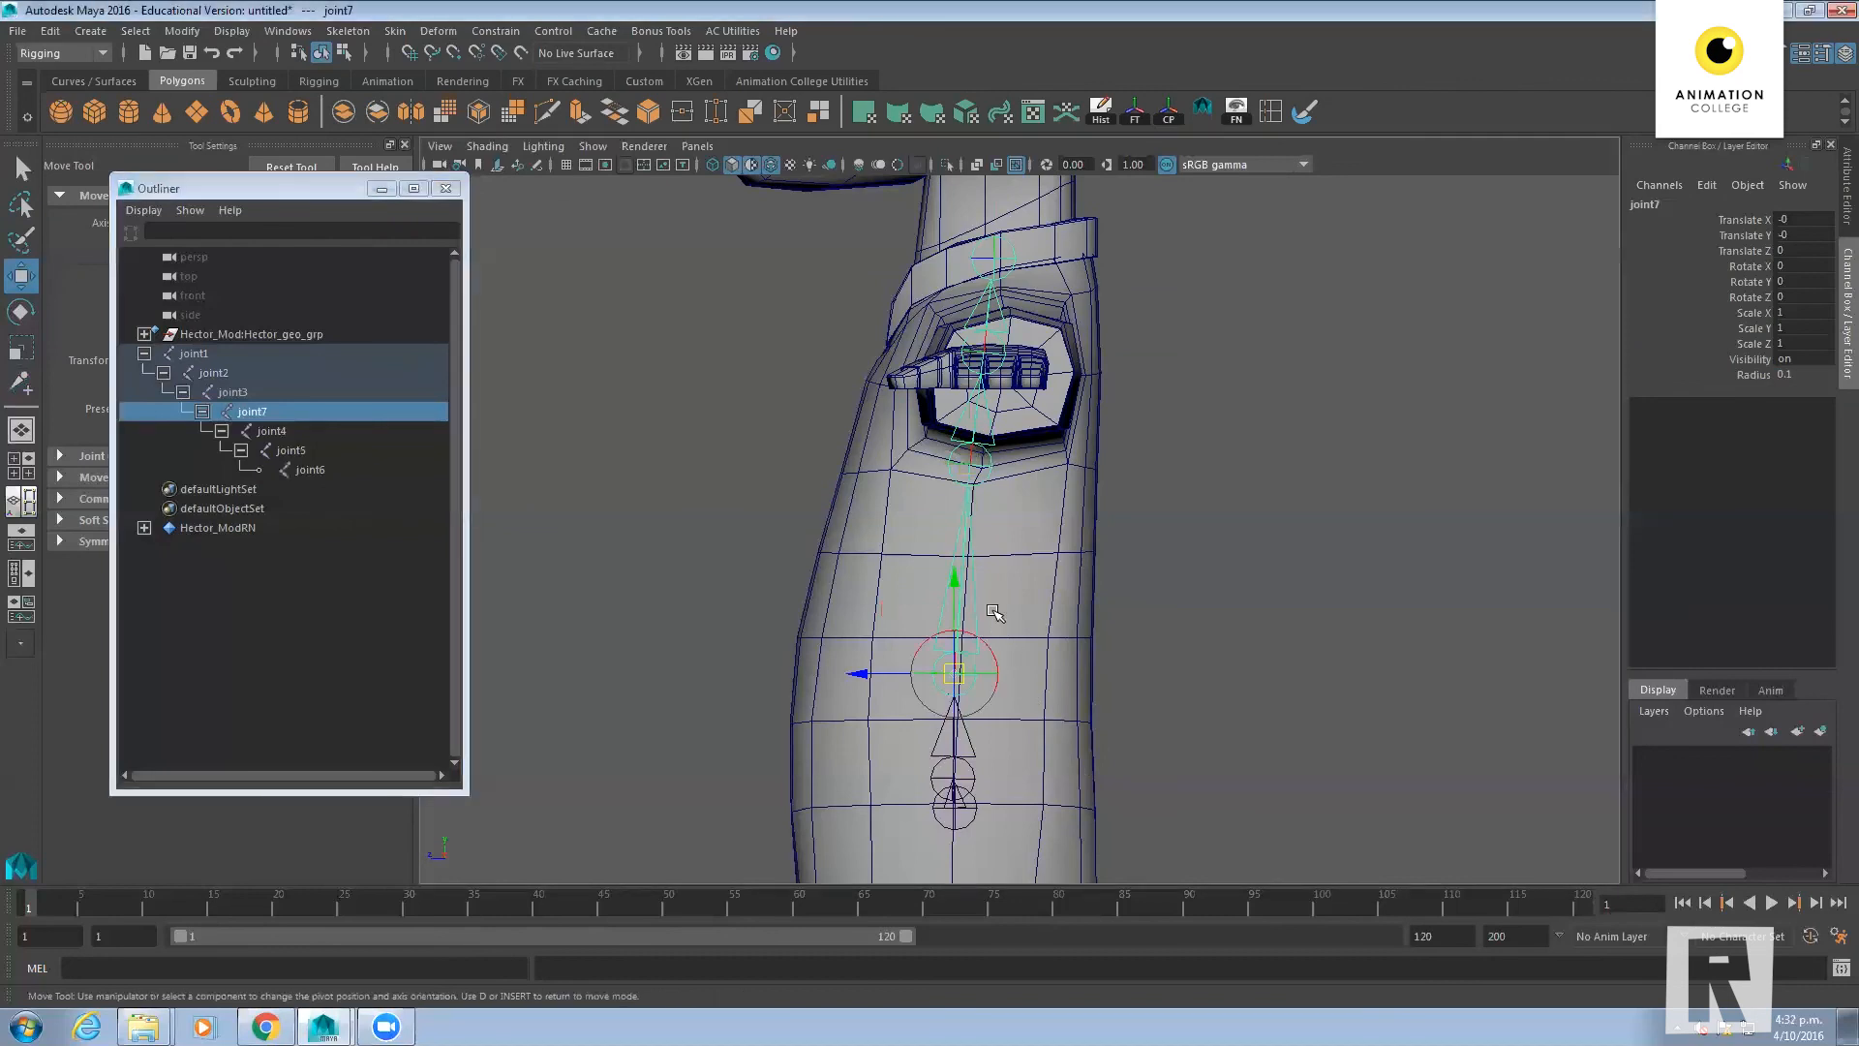
drag(954, 673, 967, 475)
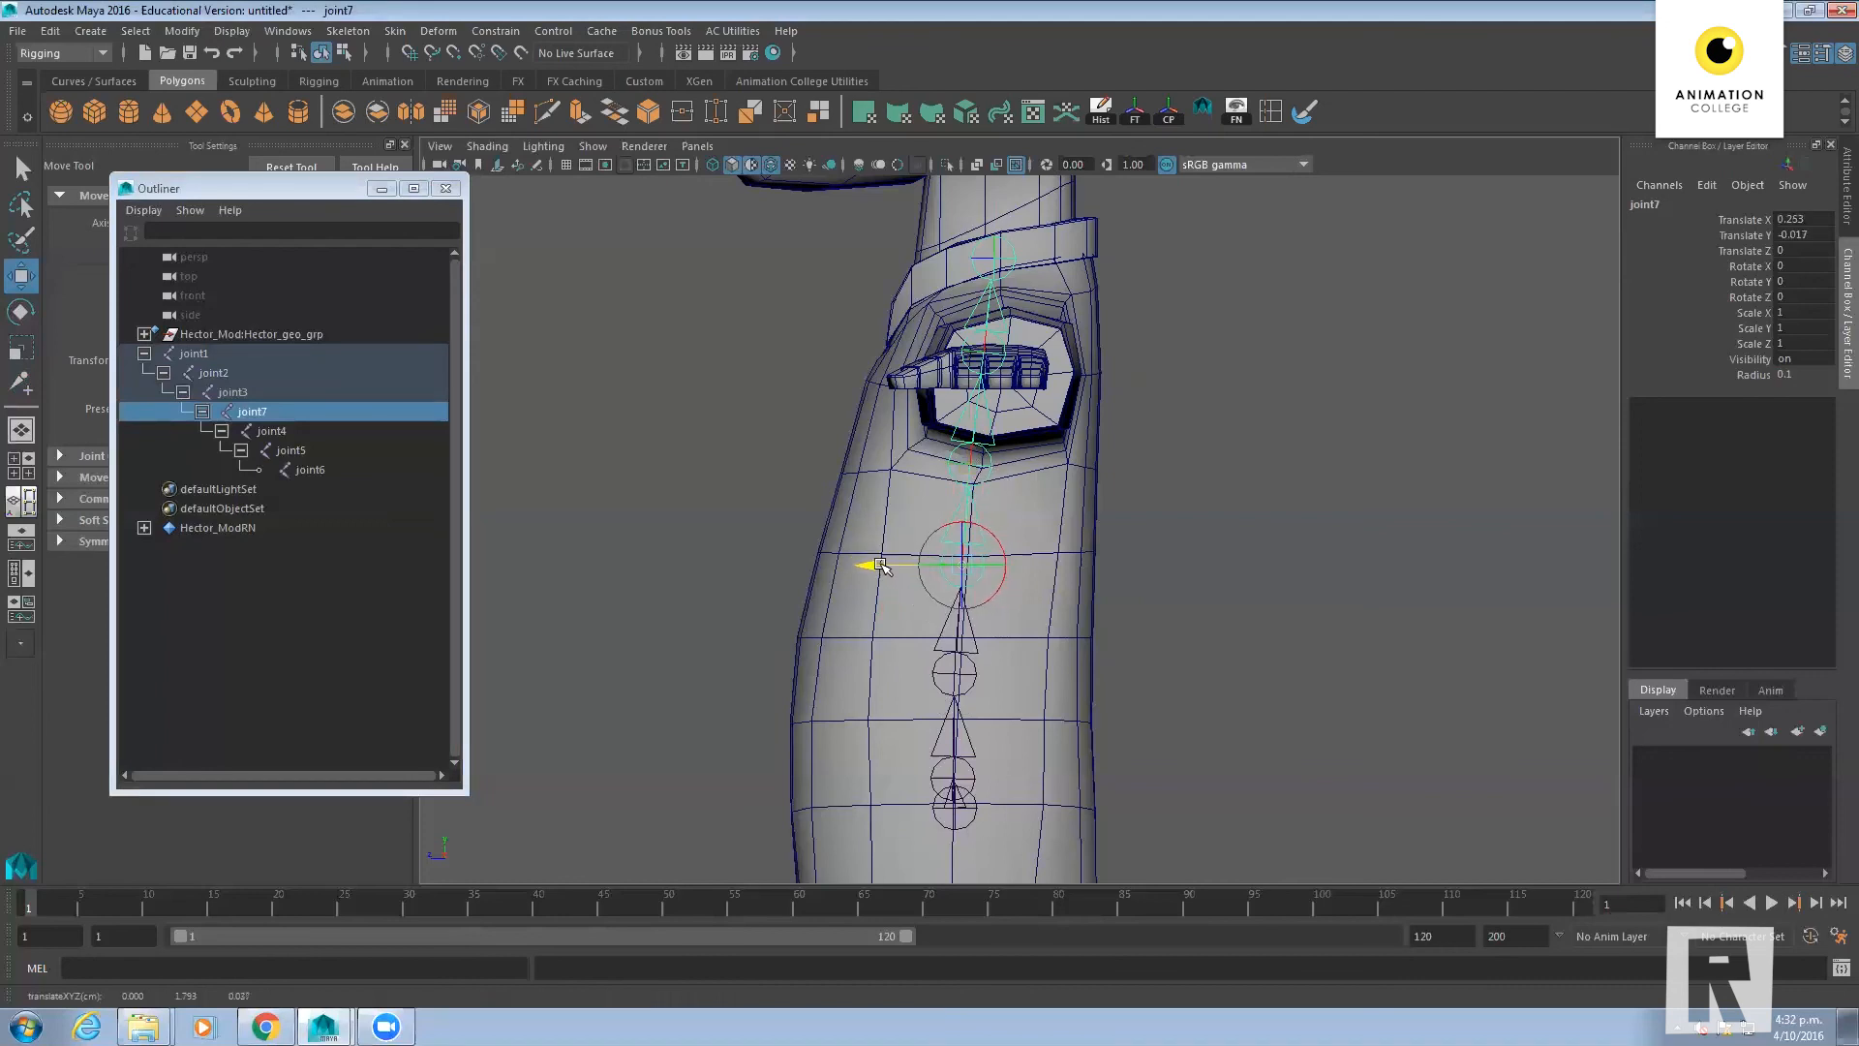
drag(961, 469, 961, 475)
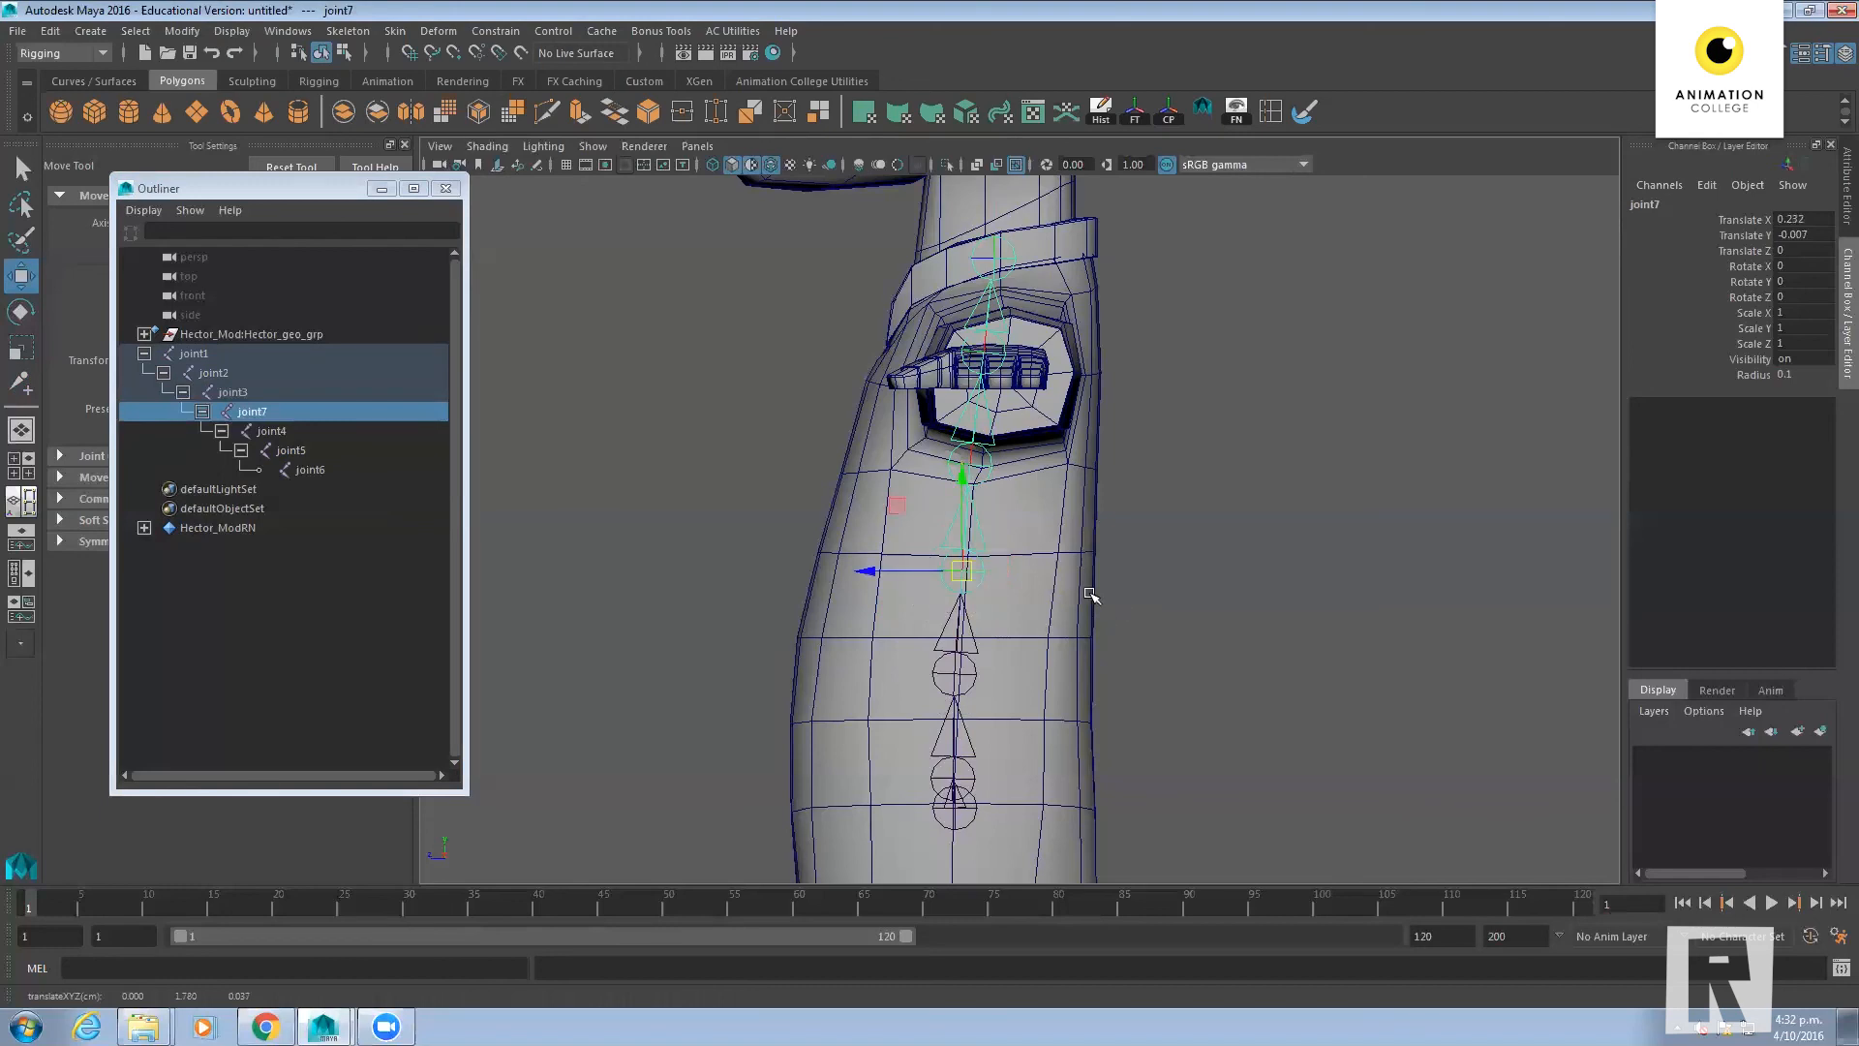
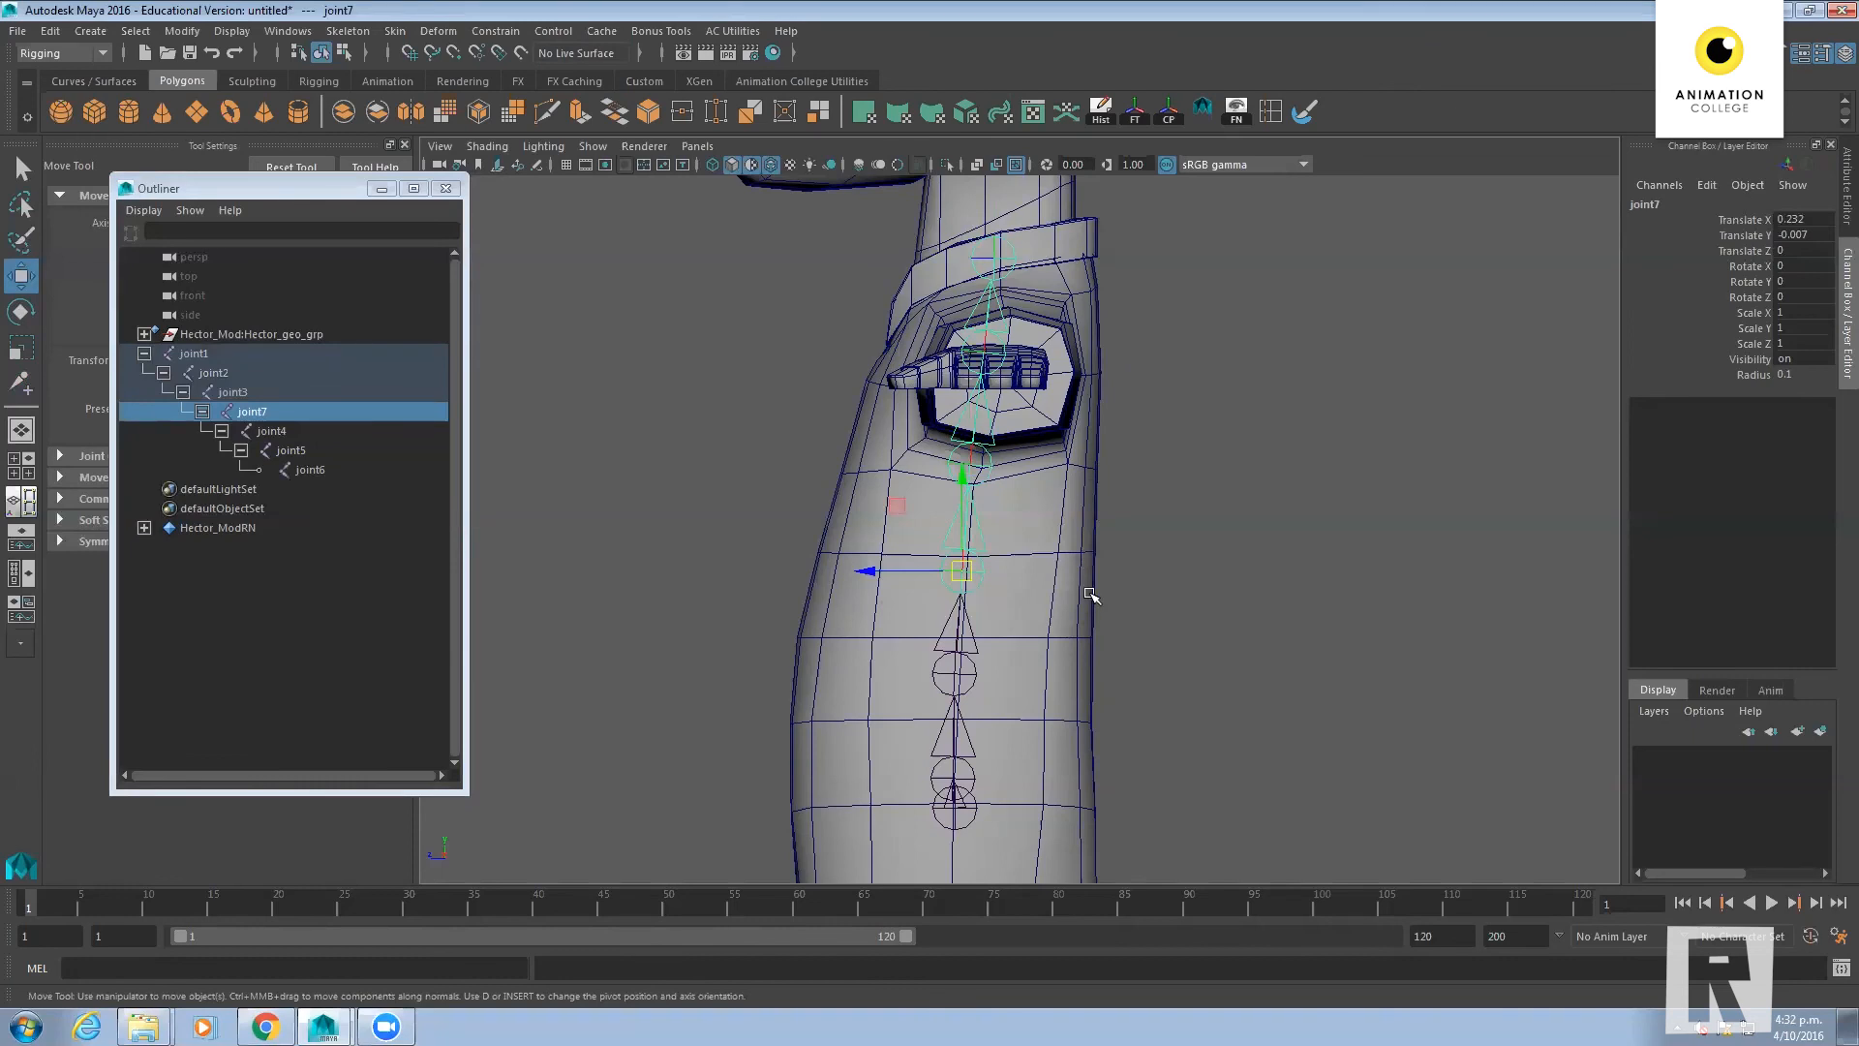
Examine the spine joint chain's placement inside the body from the side and the front
scroll(973, 559, down, 5)
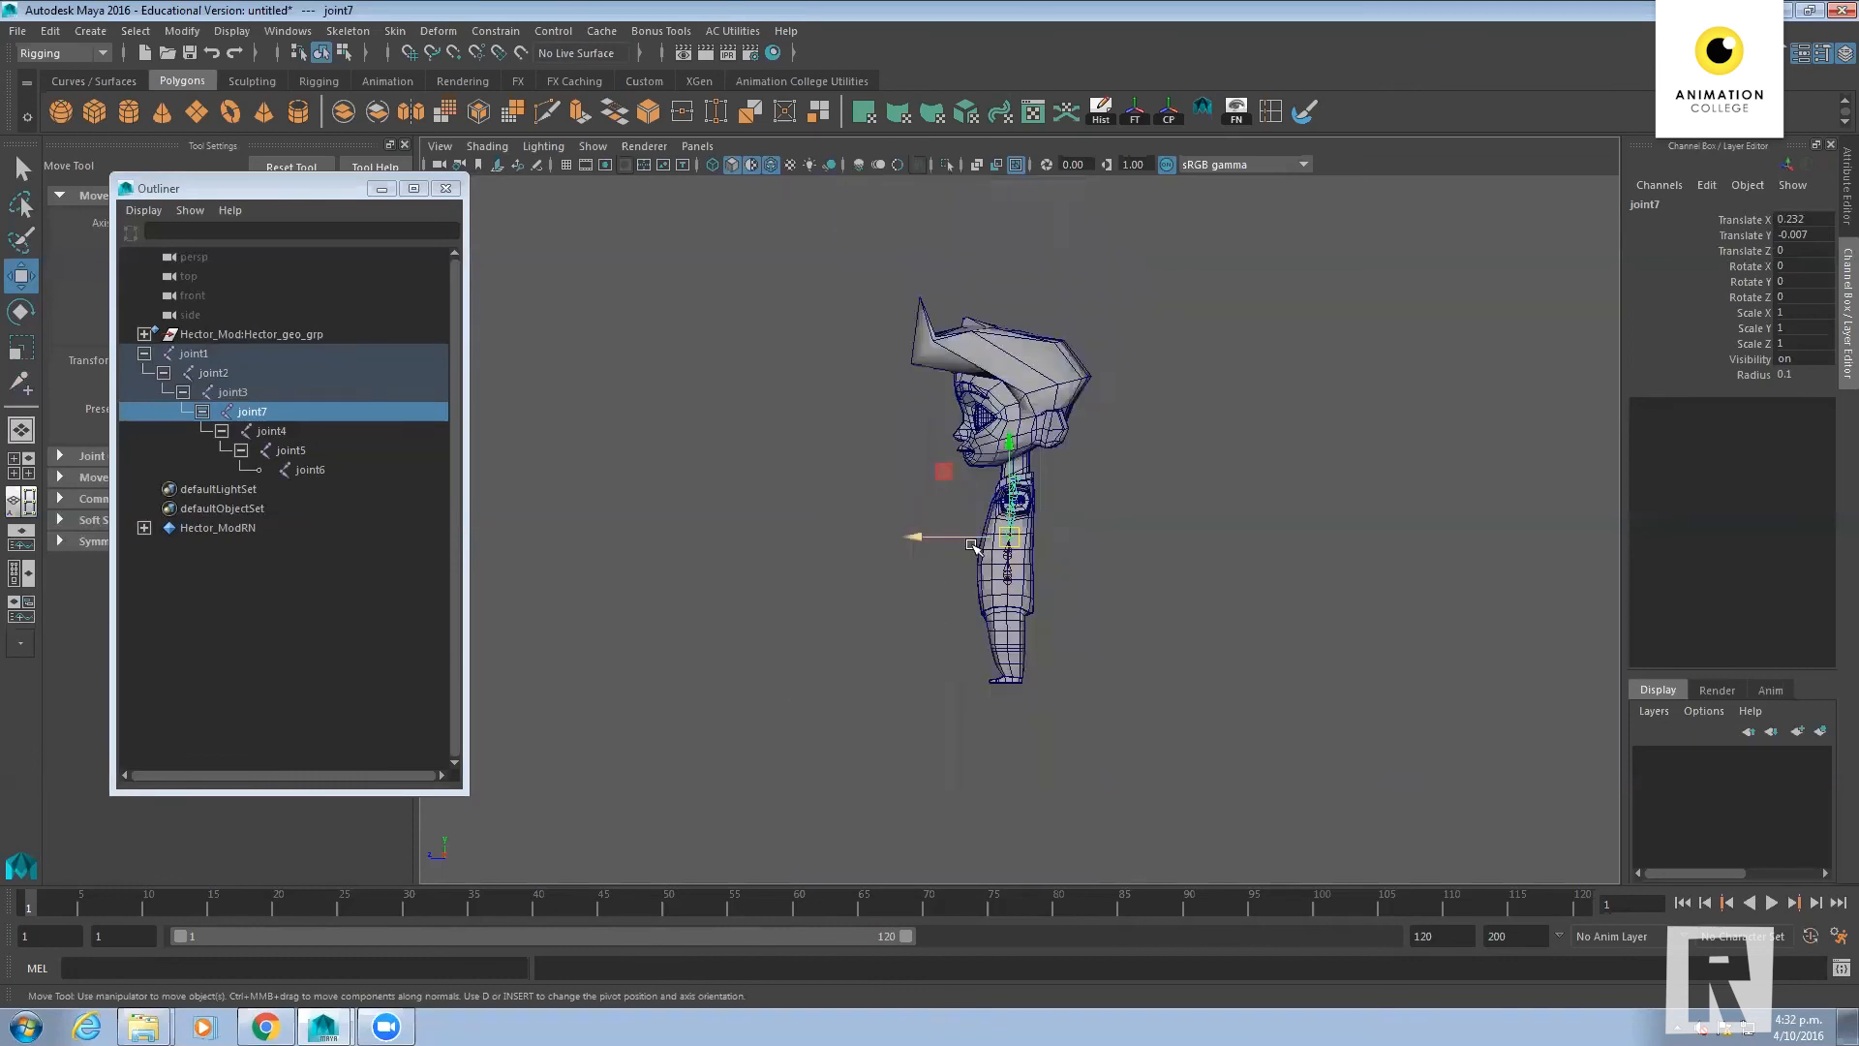
scroll(973, 559, up, 8)
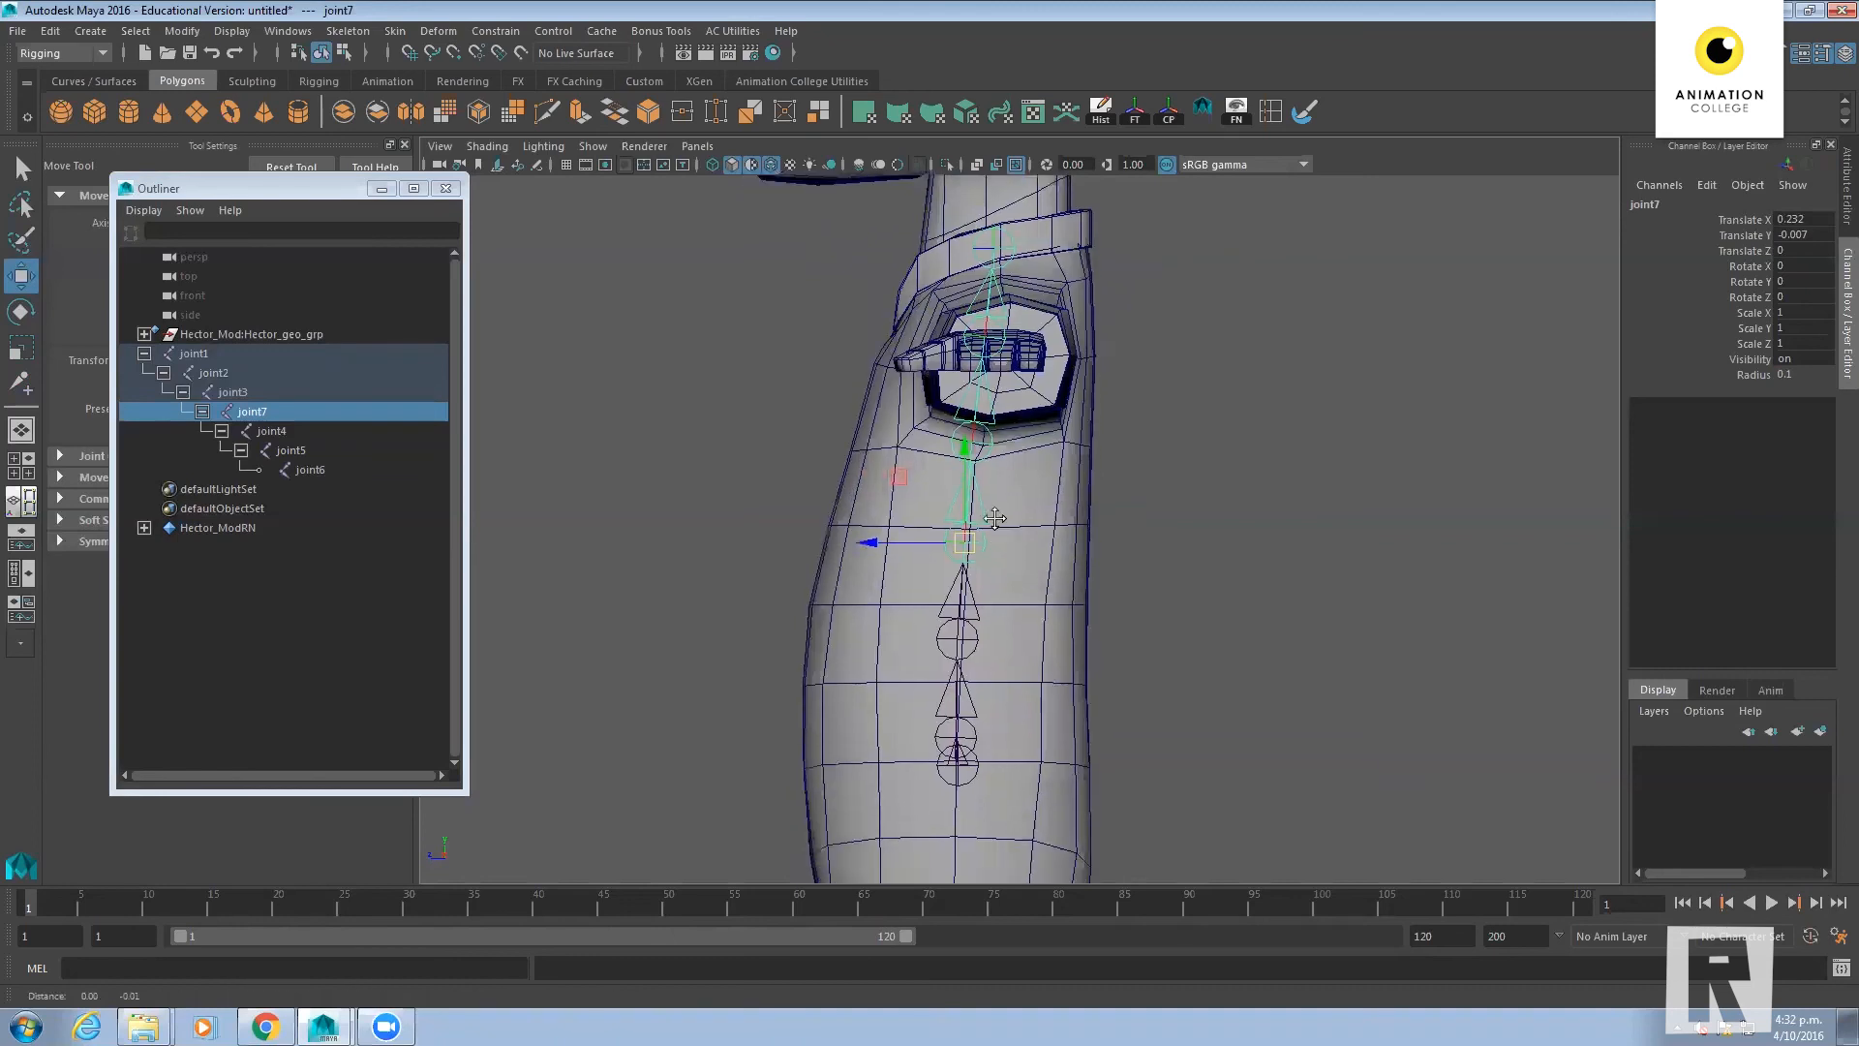
alt+drag(983, 496, 1074, 410)
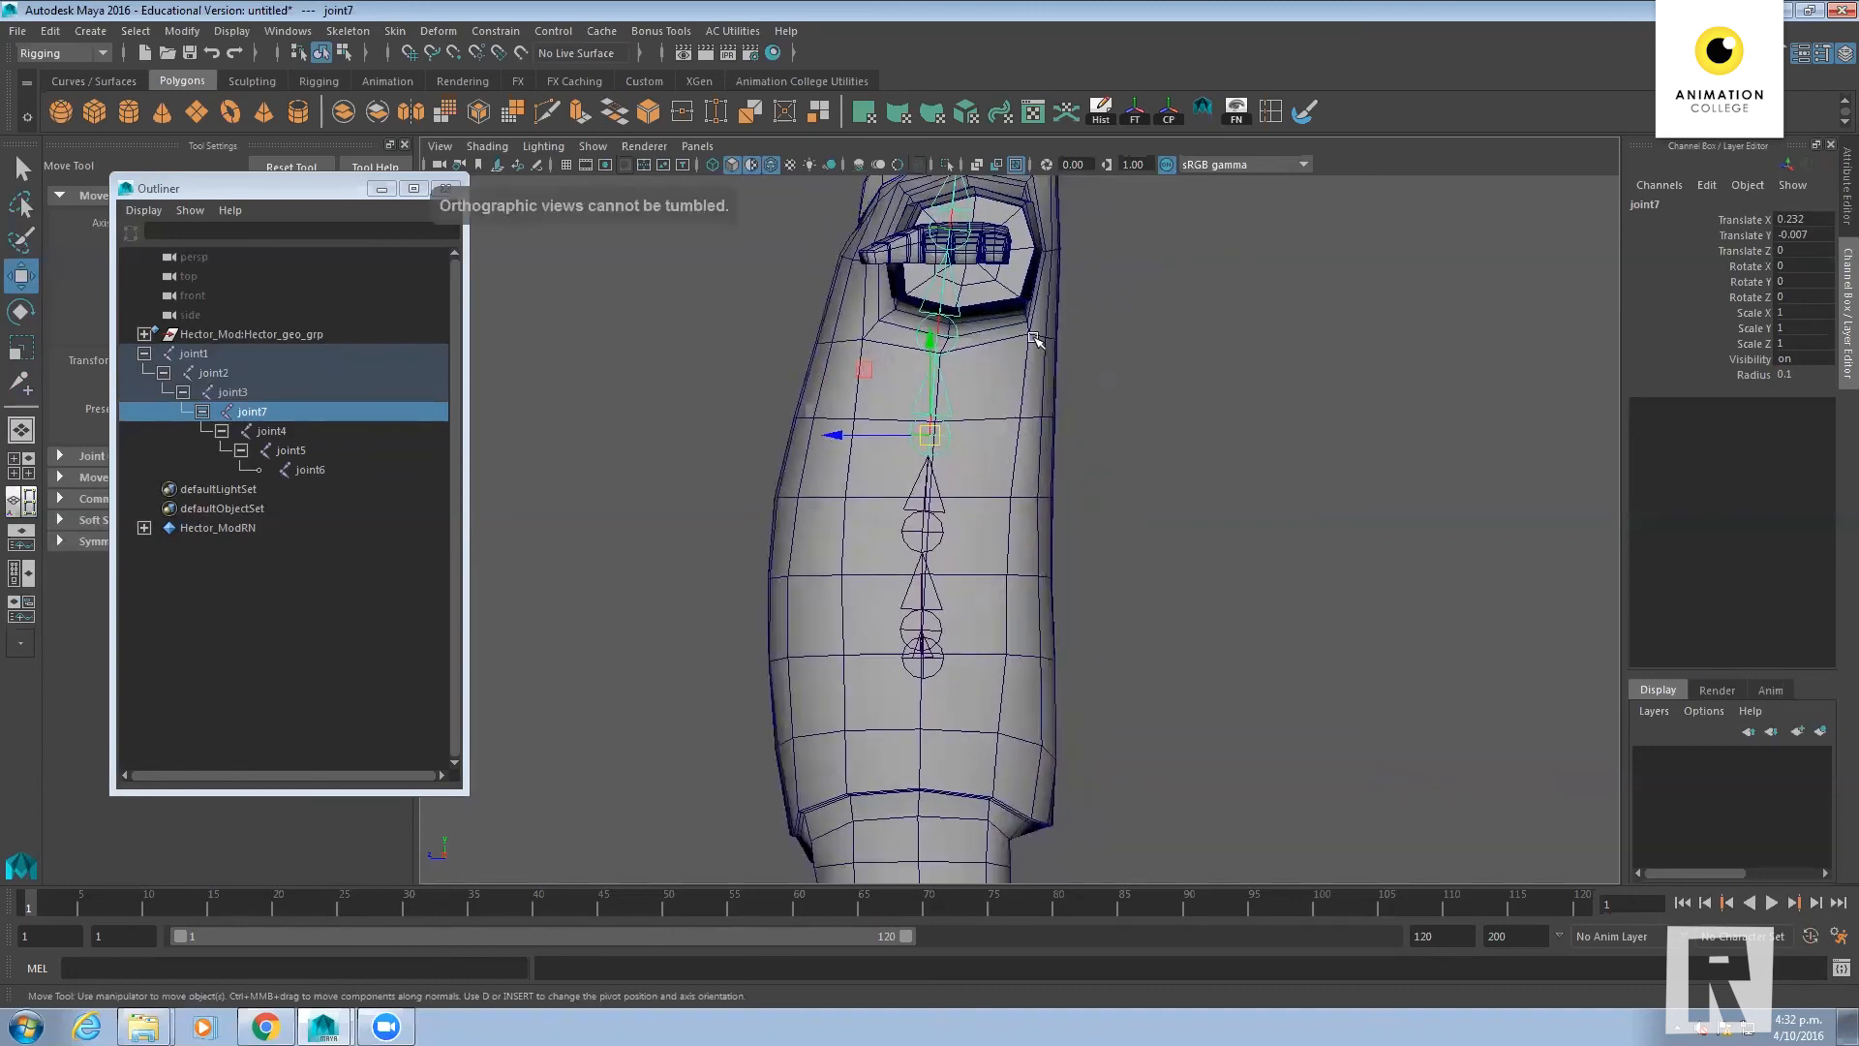
key(space)
key(space)
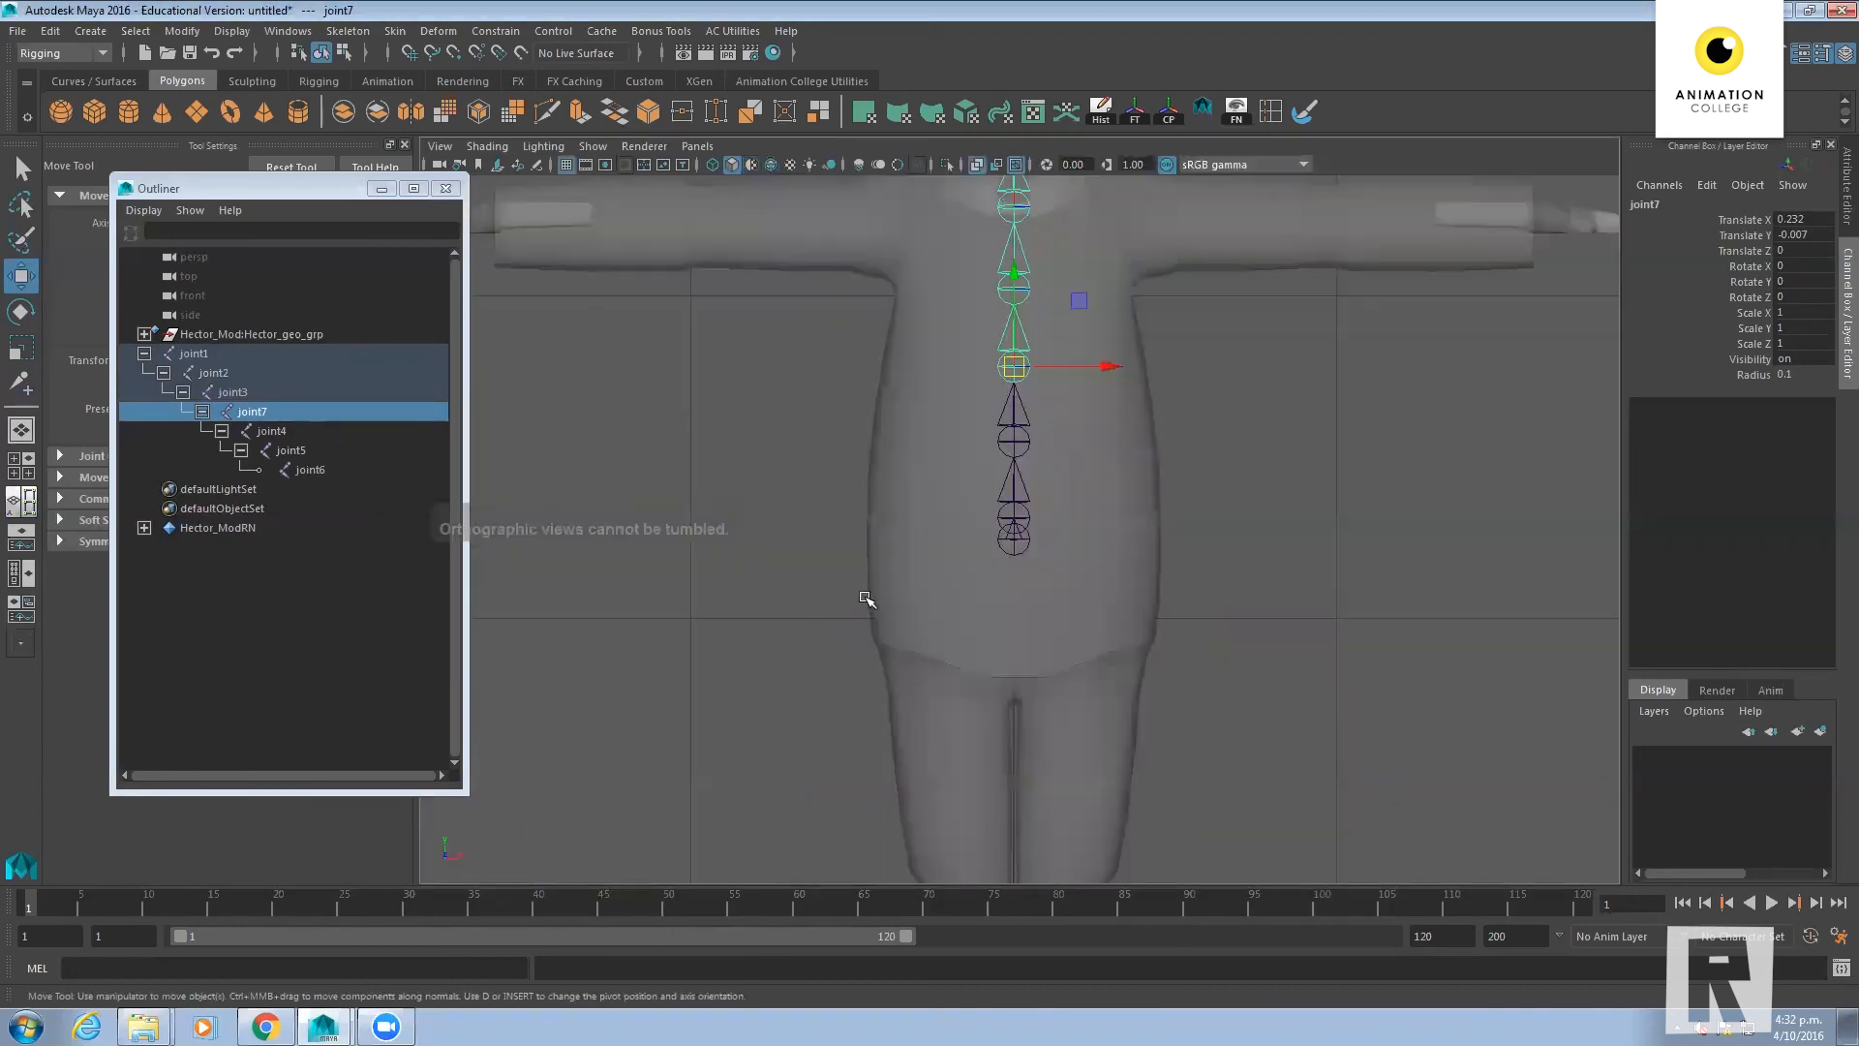
scroll(1087, 506, down, 4)
alt+drag(1049, 648, 1055, 651)
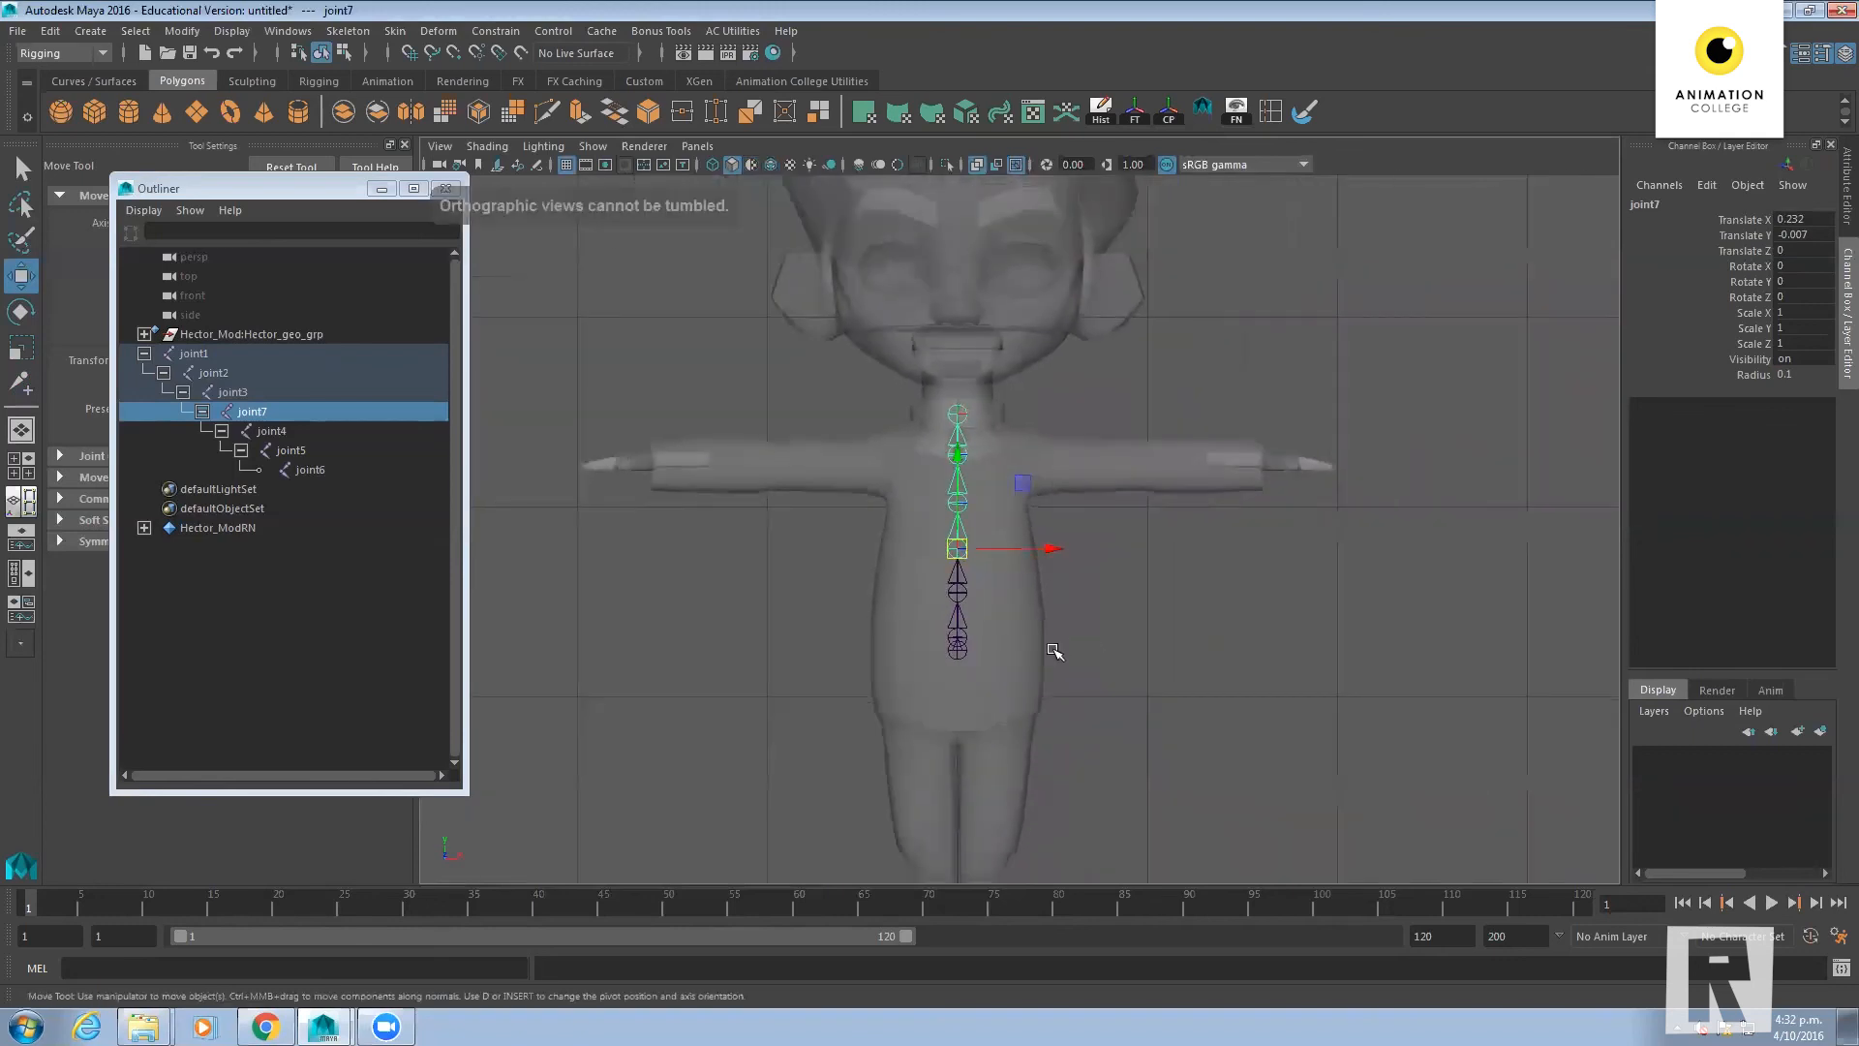
scroll(983, 623, up, 4)
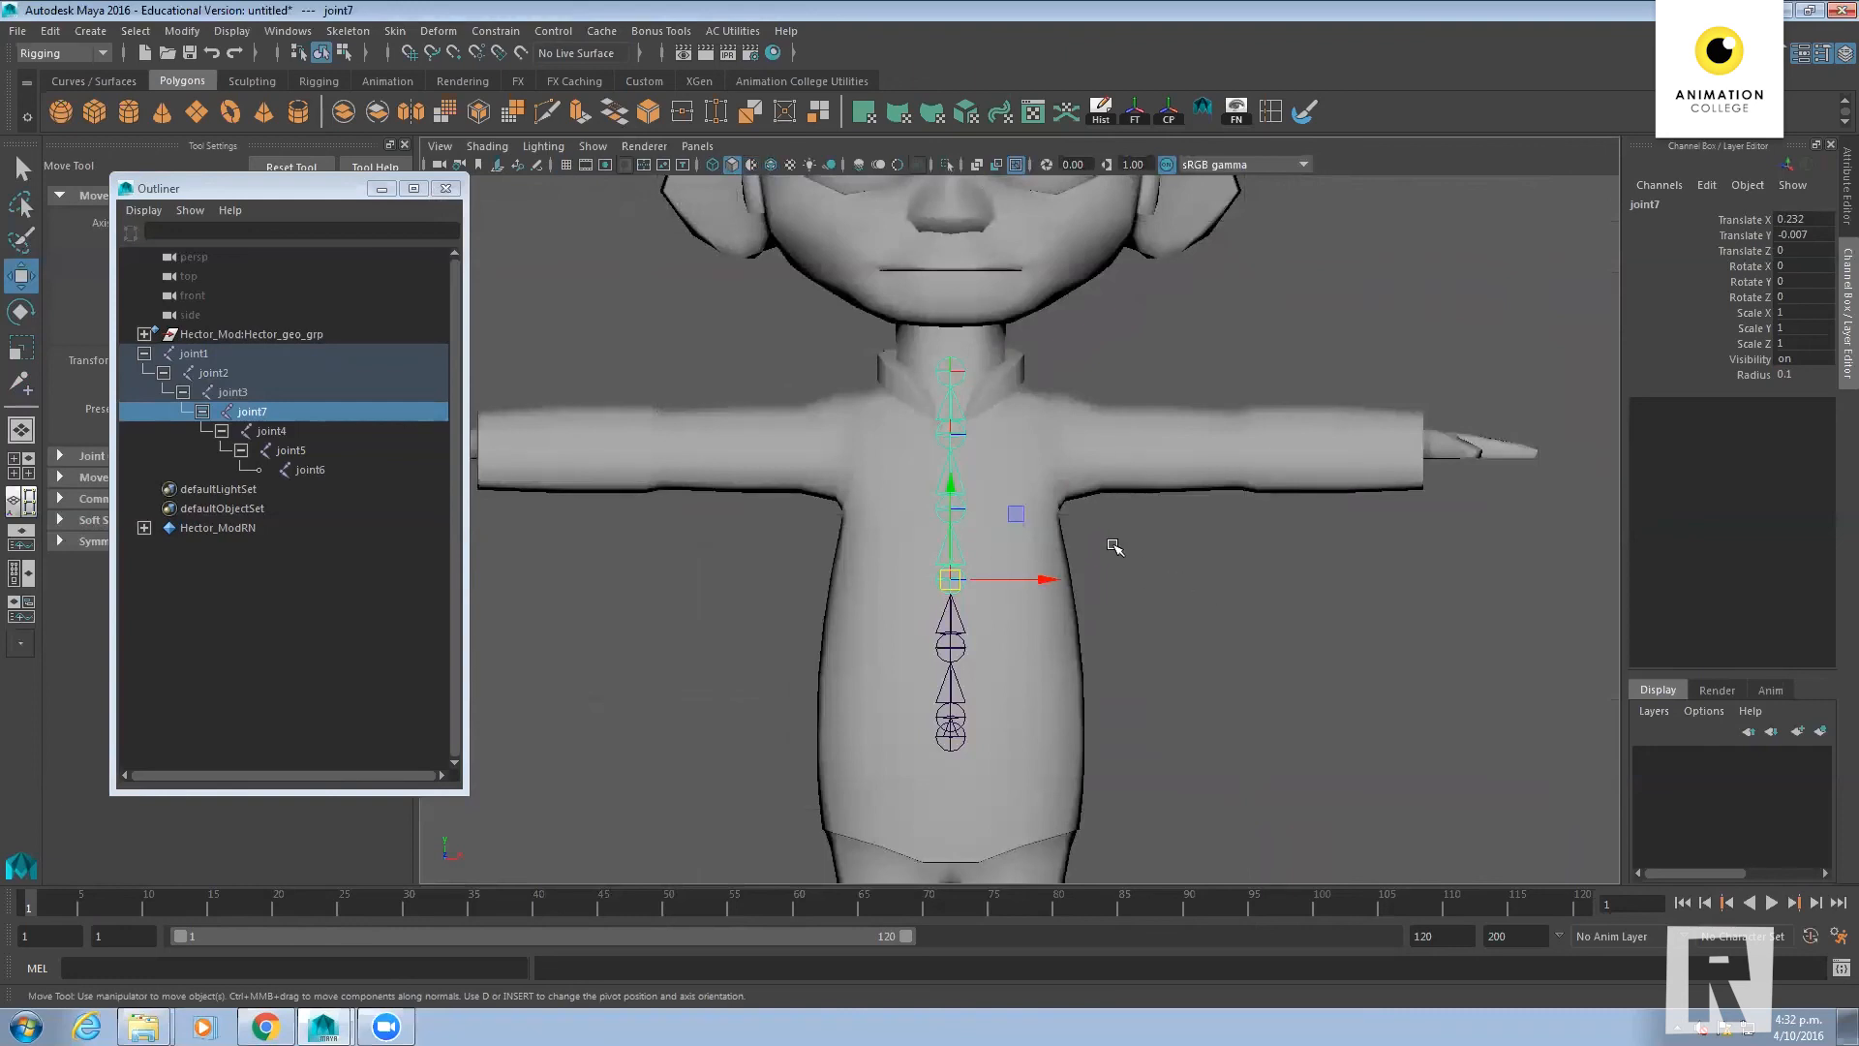
Lower joint5 slightly below the collar to a Translate X of about 0.216, keeping joint6 in place
click(958, 434)
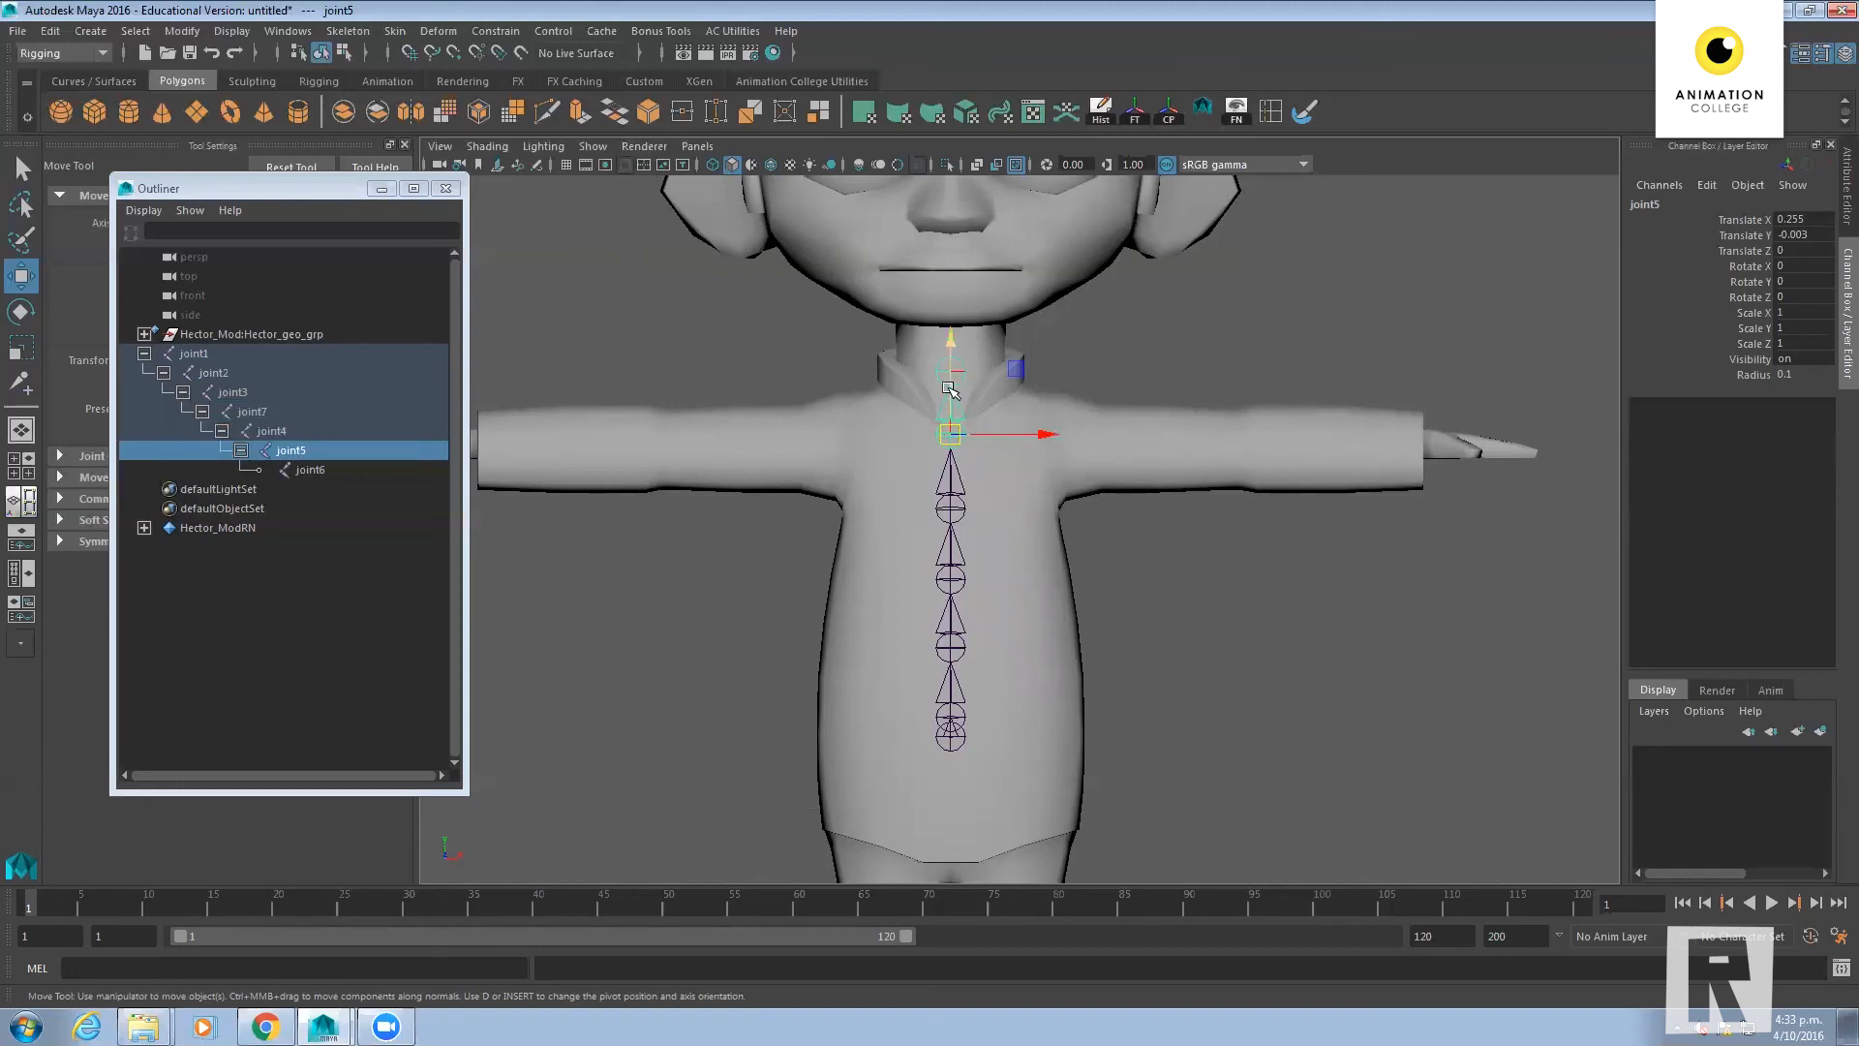
key(d)
drag(952, 341, 951, 351)
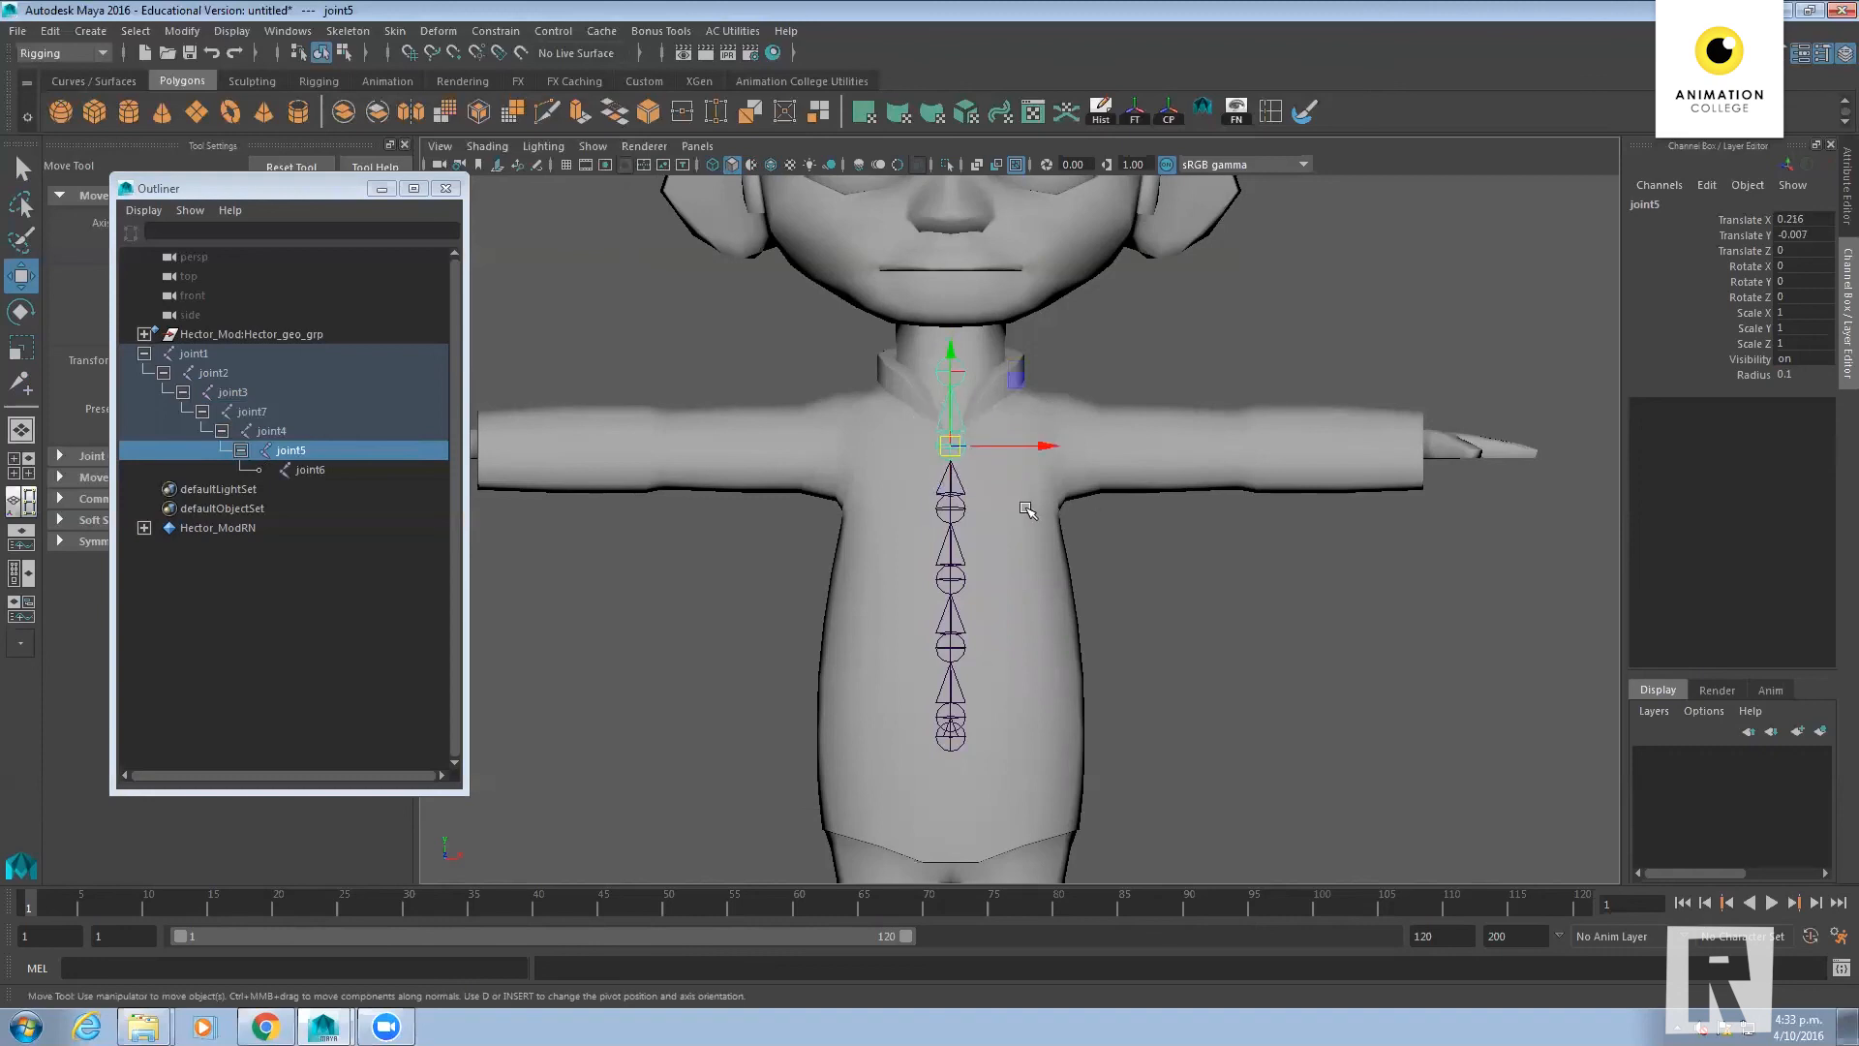
In the side view, nudge joint4 slightly backward and down below the armhole without moving its child joints
key(space)
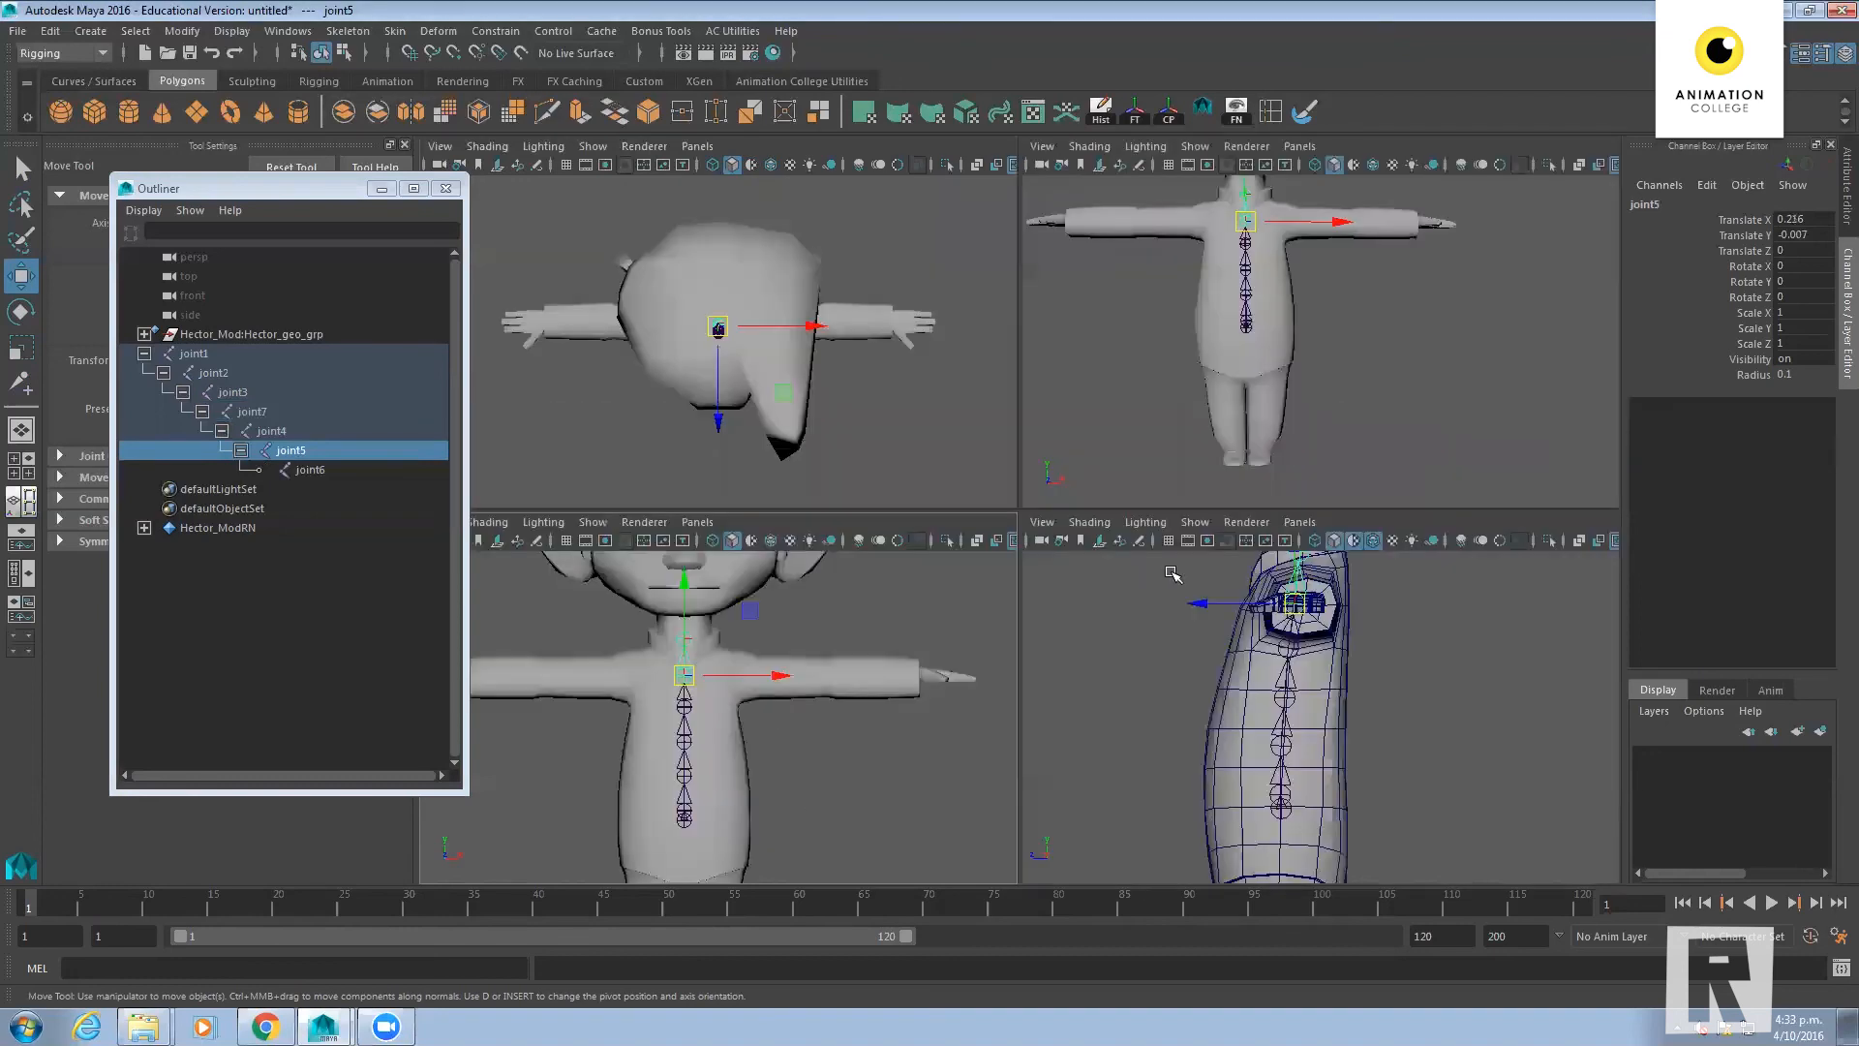
key(space)
alt+right_drag(936, 460, 1090, 447)
alt+middle_drag(1090, 447, 1106, 518)
click(978, 443)
key(d)
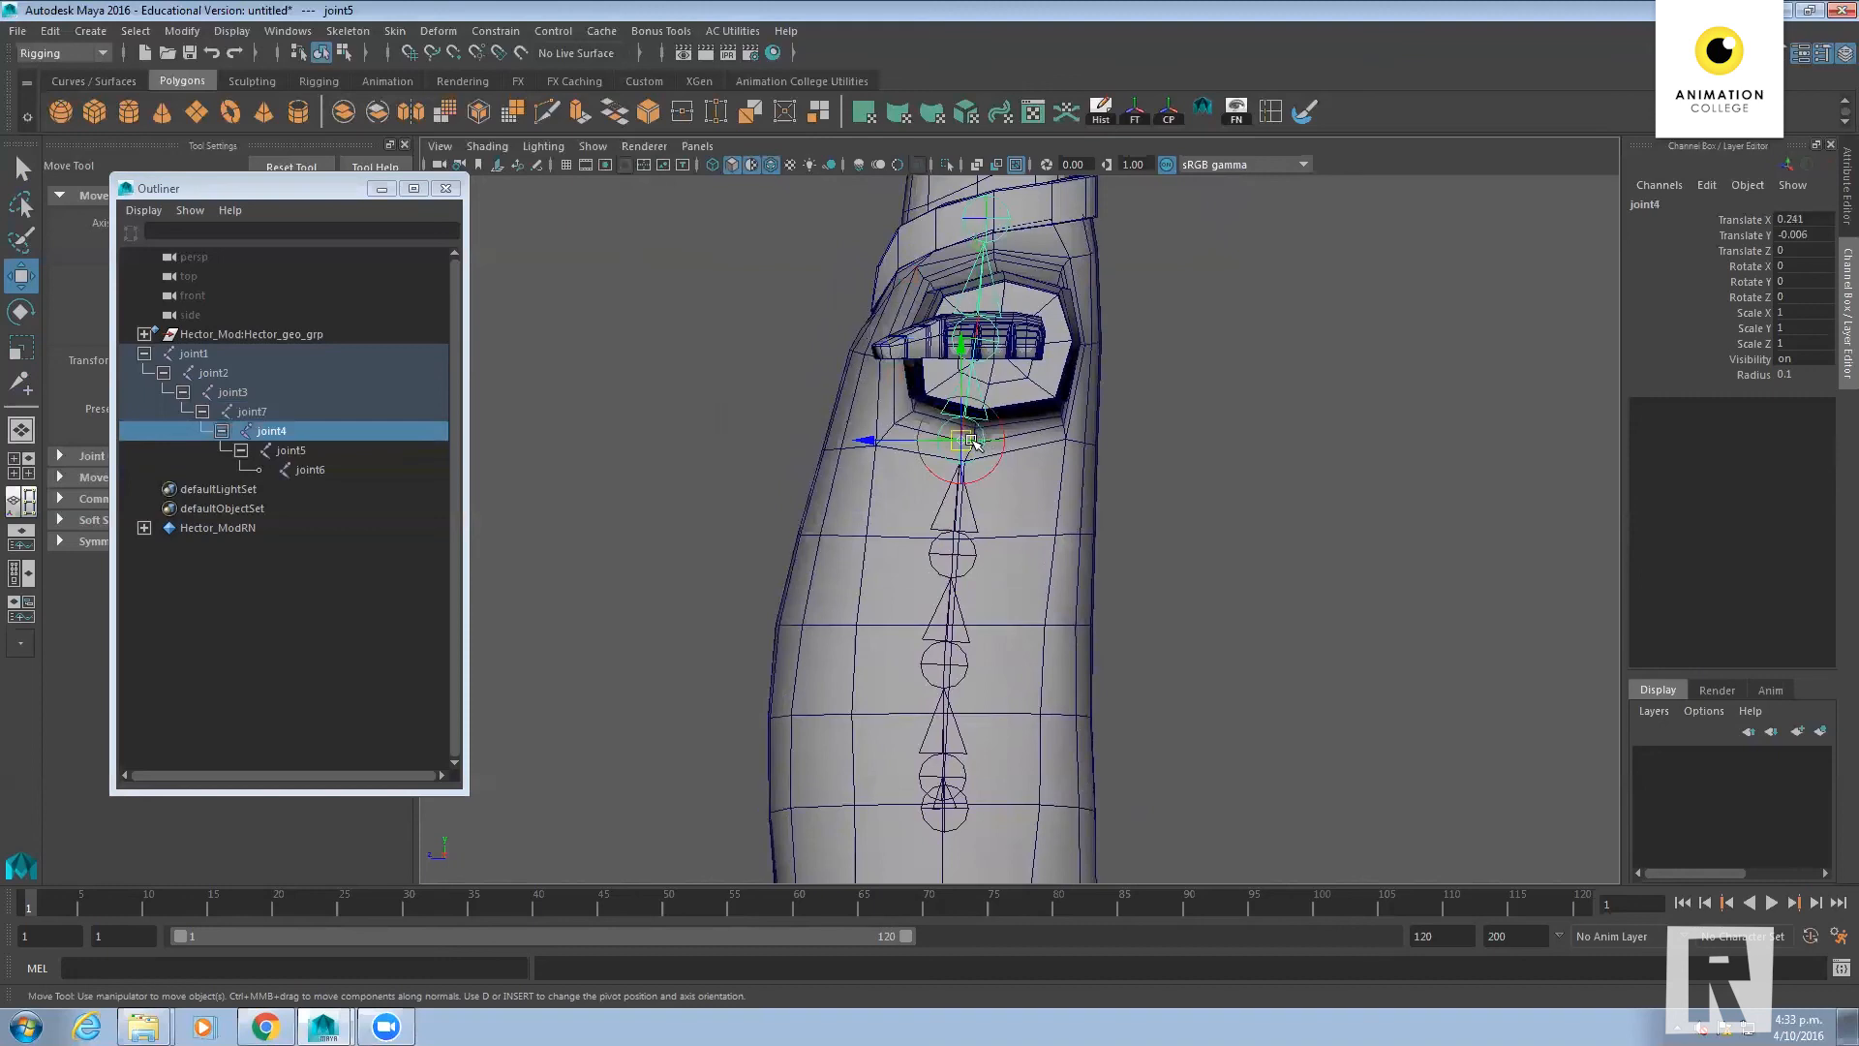
key(ctrl+z)
drag(888, 441, 893, 442)
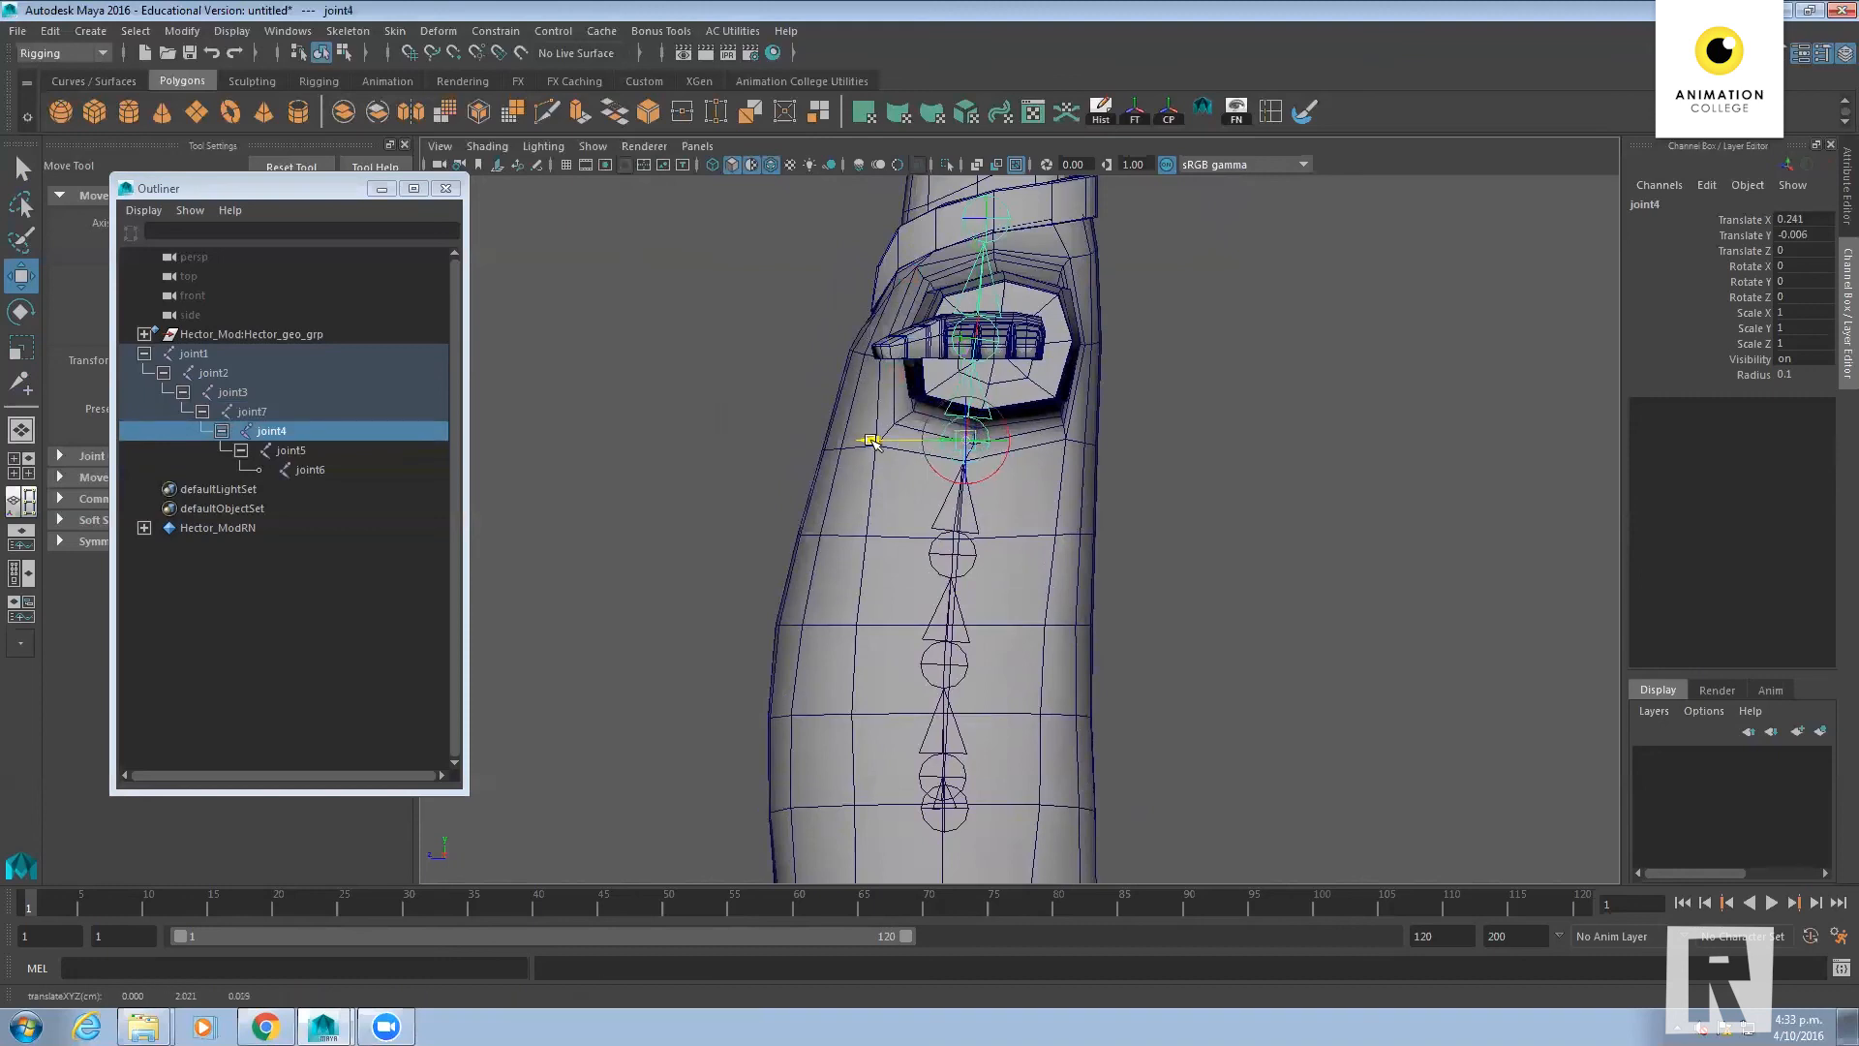
drag(963, 340, 964, 346)
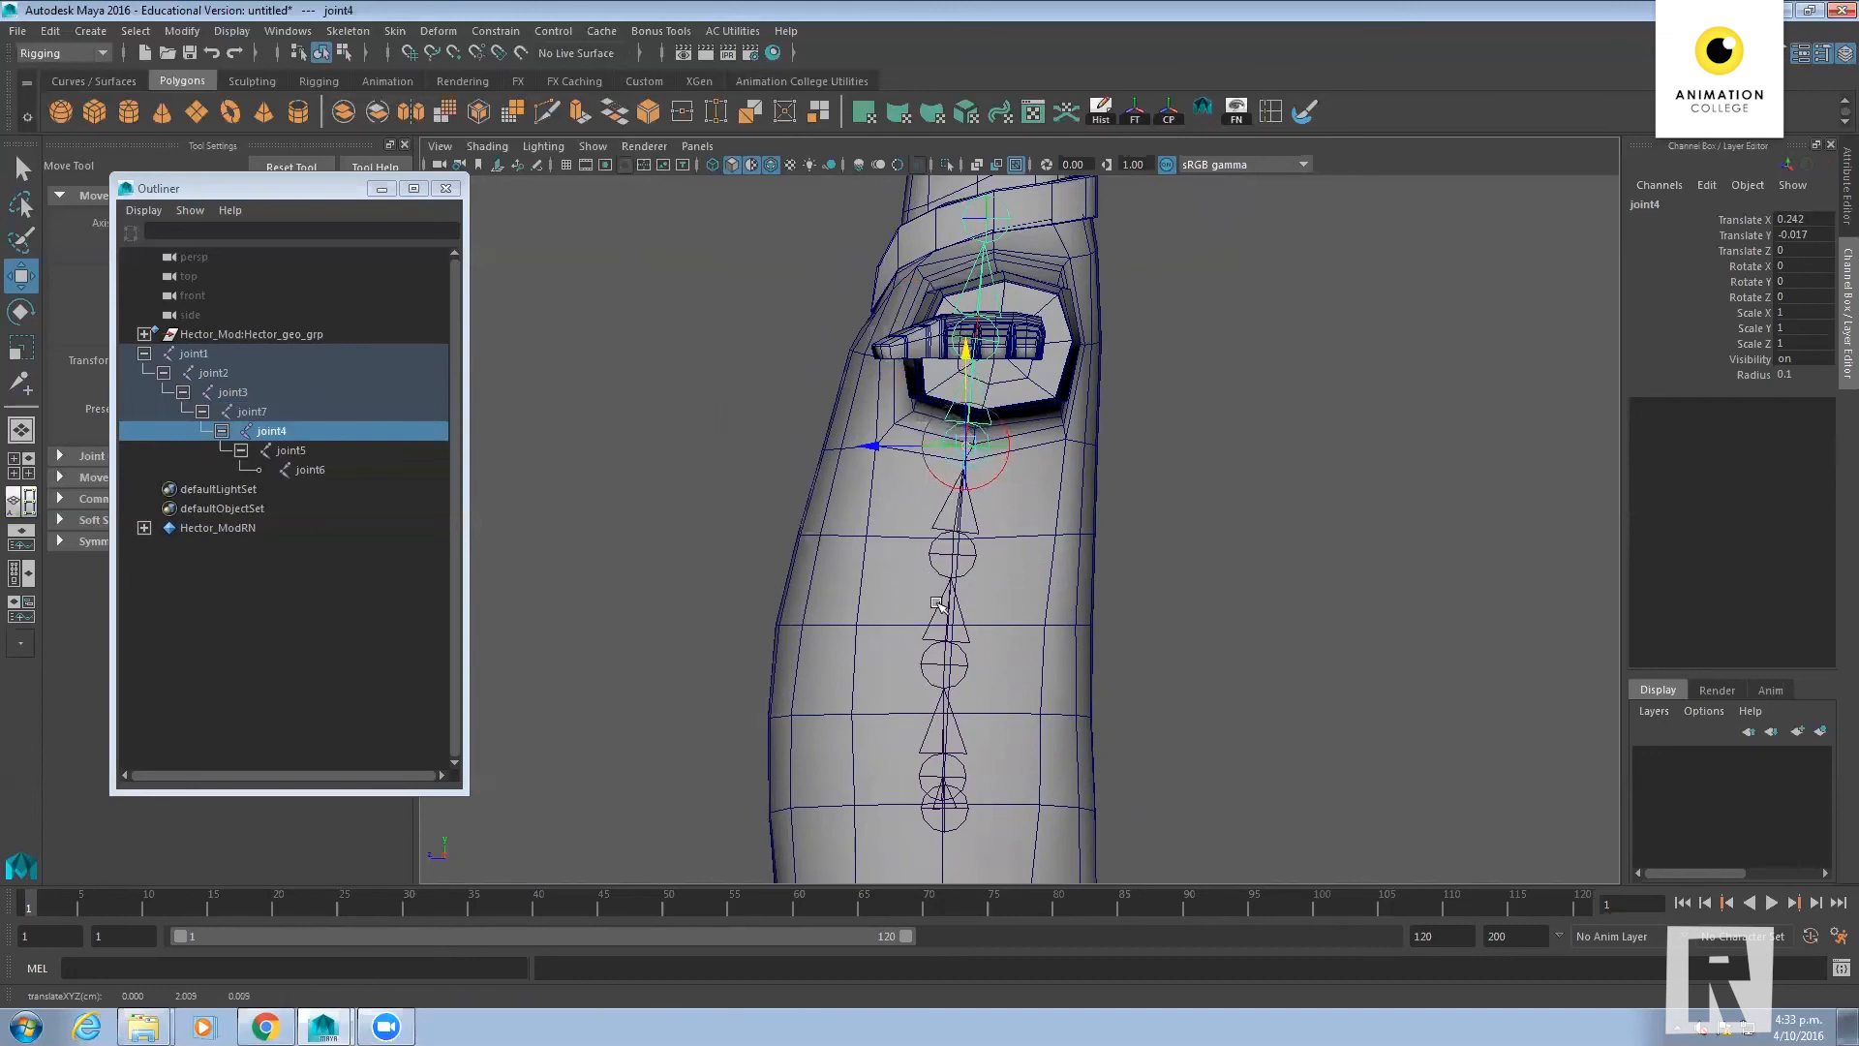
Nudge joint7 and joint3 slightly down and backward to smooth the spine curve, keeping their child joints in place
click(955, 462)
drag(955, 462, 956, 473)
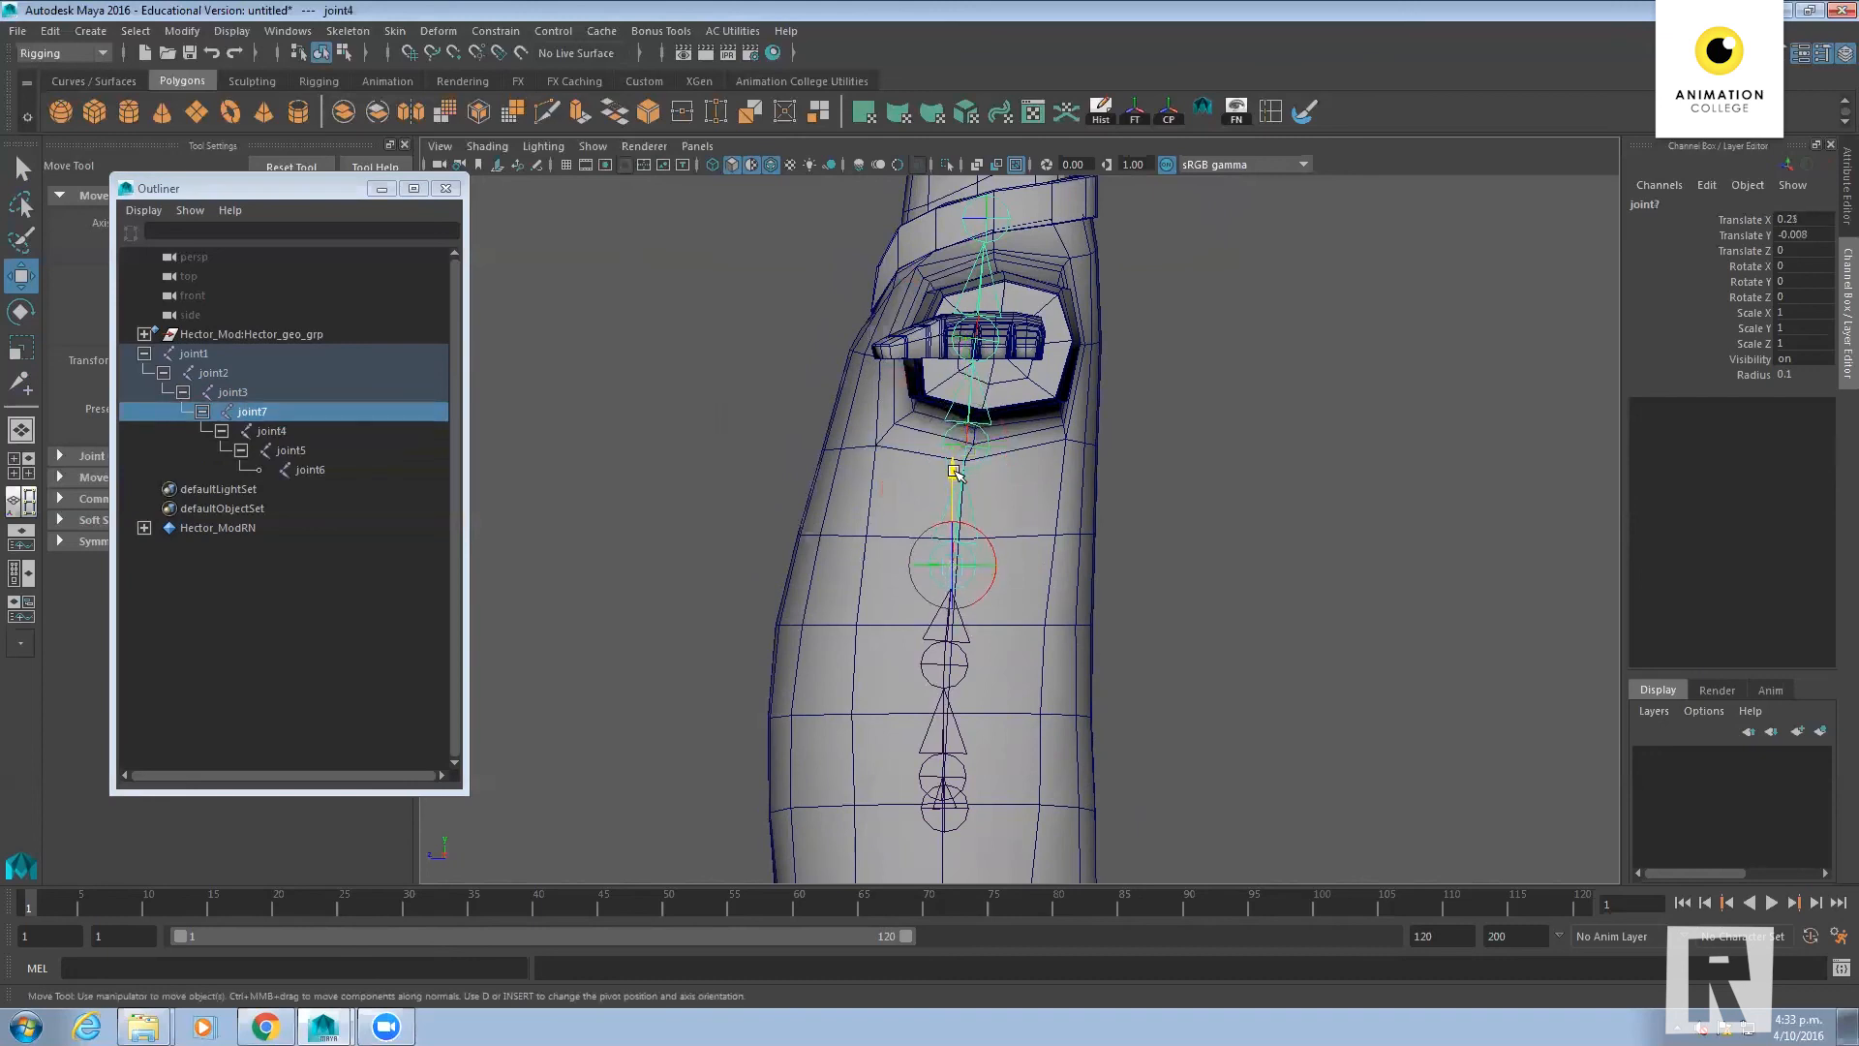
drag(860, 559, 849, 667)
click(927, 651)
drag(947, 573, 947, 573)
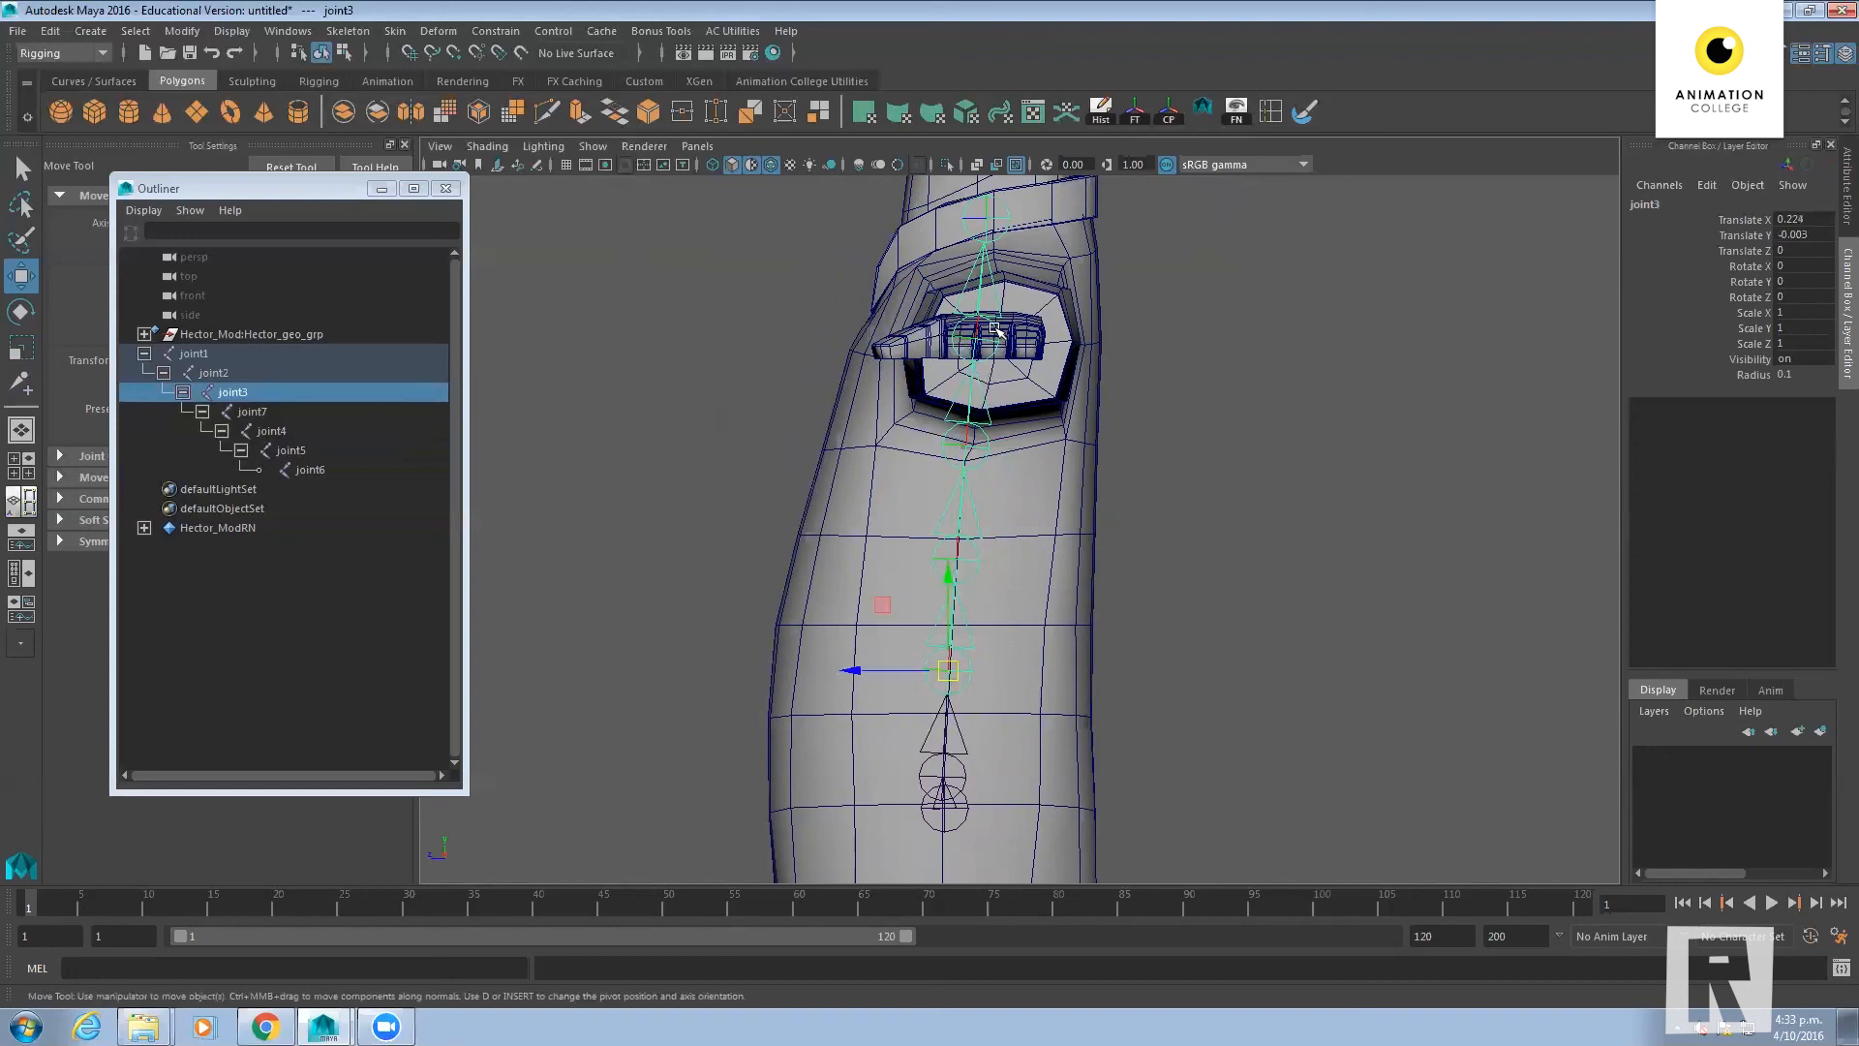
In the side view, shift joint5 slightly backward to a Translate Y of about -0.022, and dismiss the meeting upgrade prompt
click(964, 347)
drag(880, 338, 900, 341)
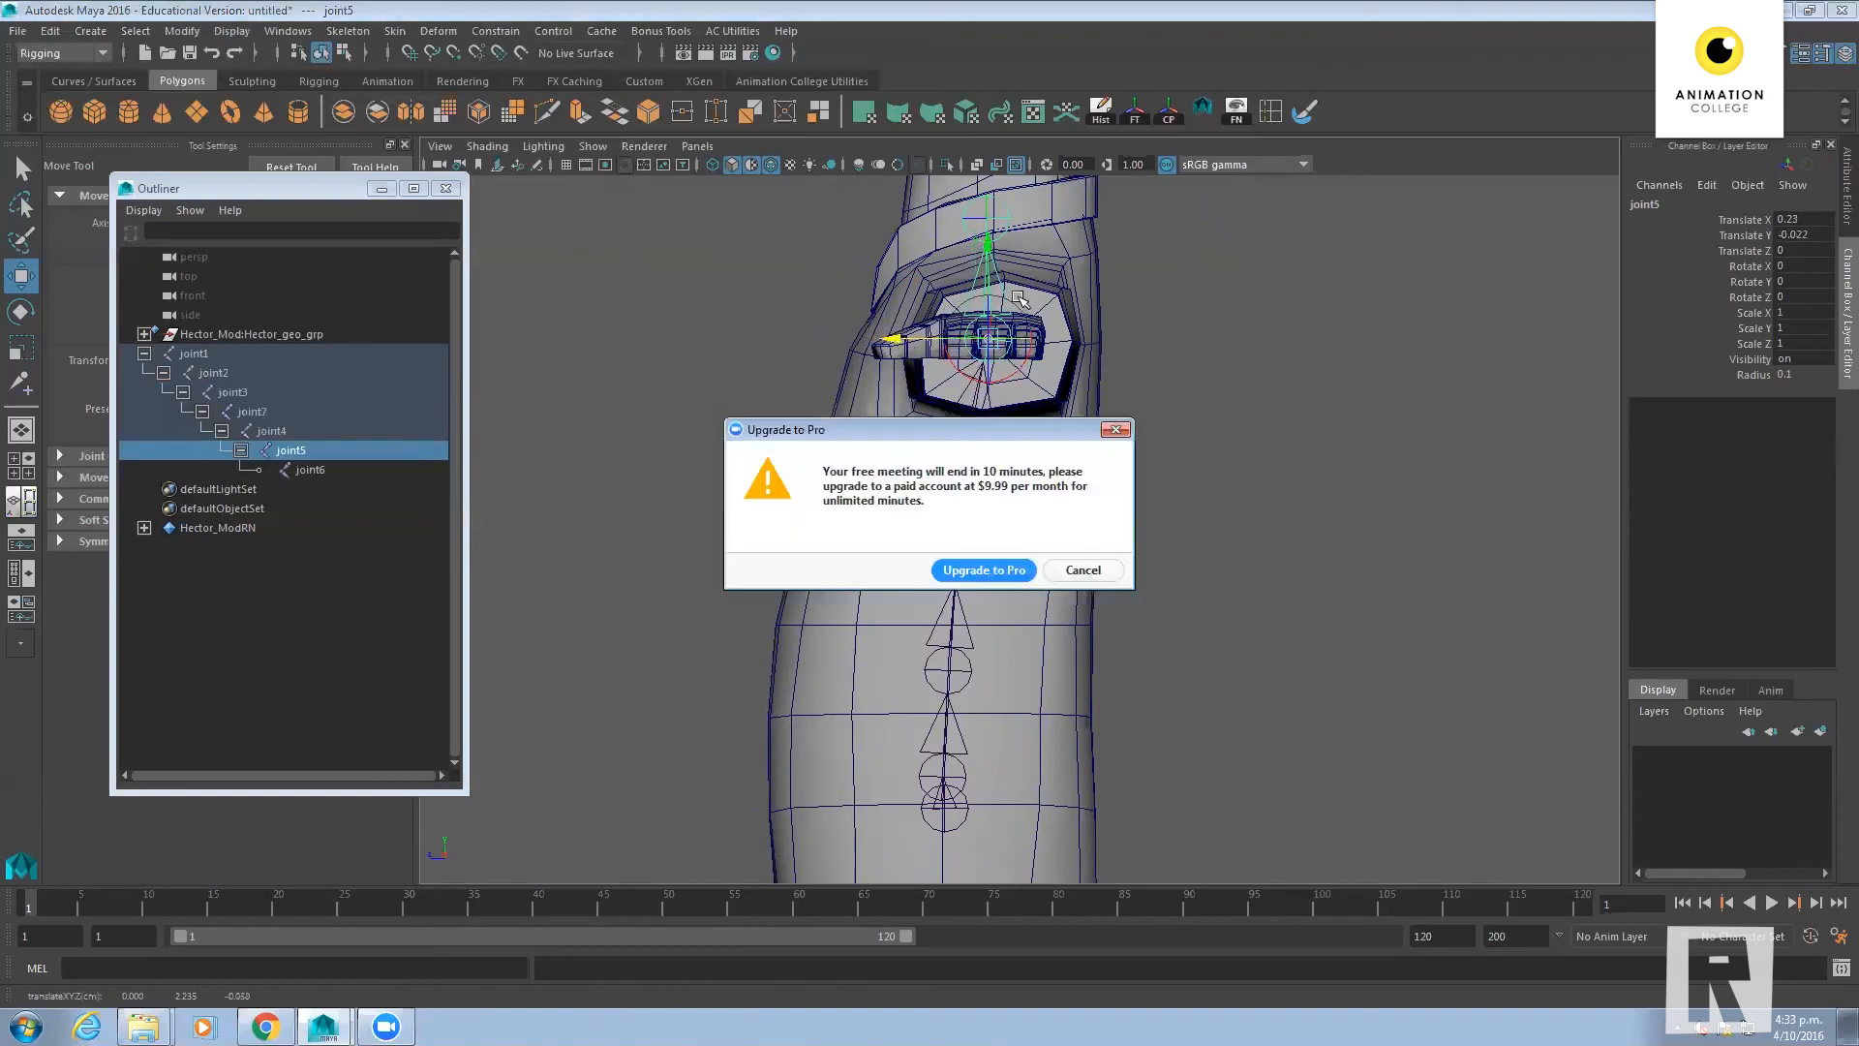
click(1082, 568)
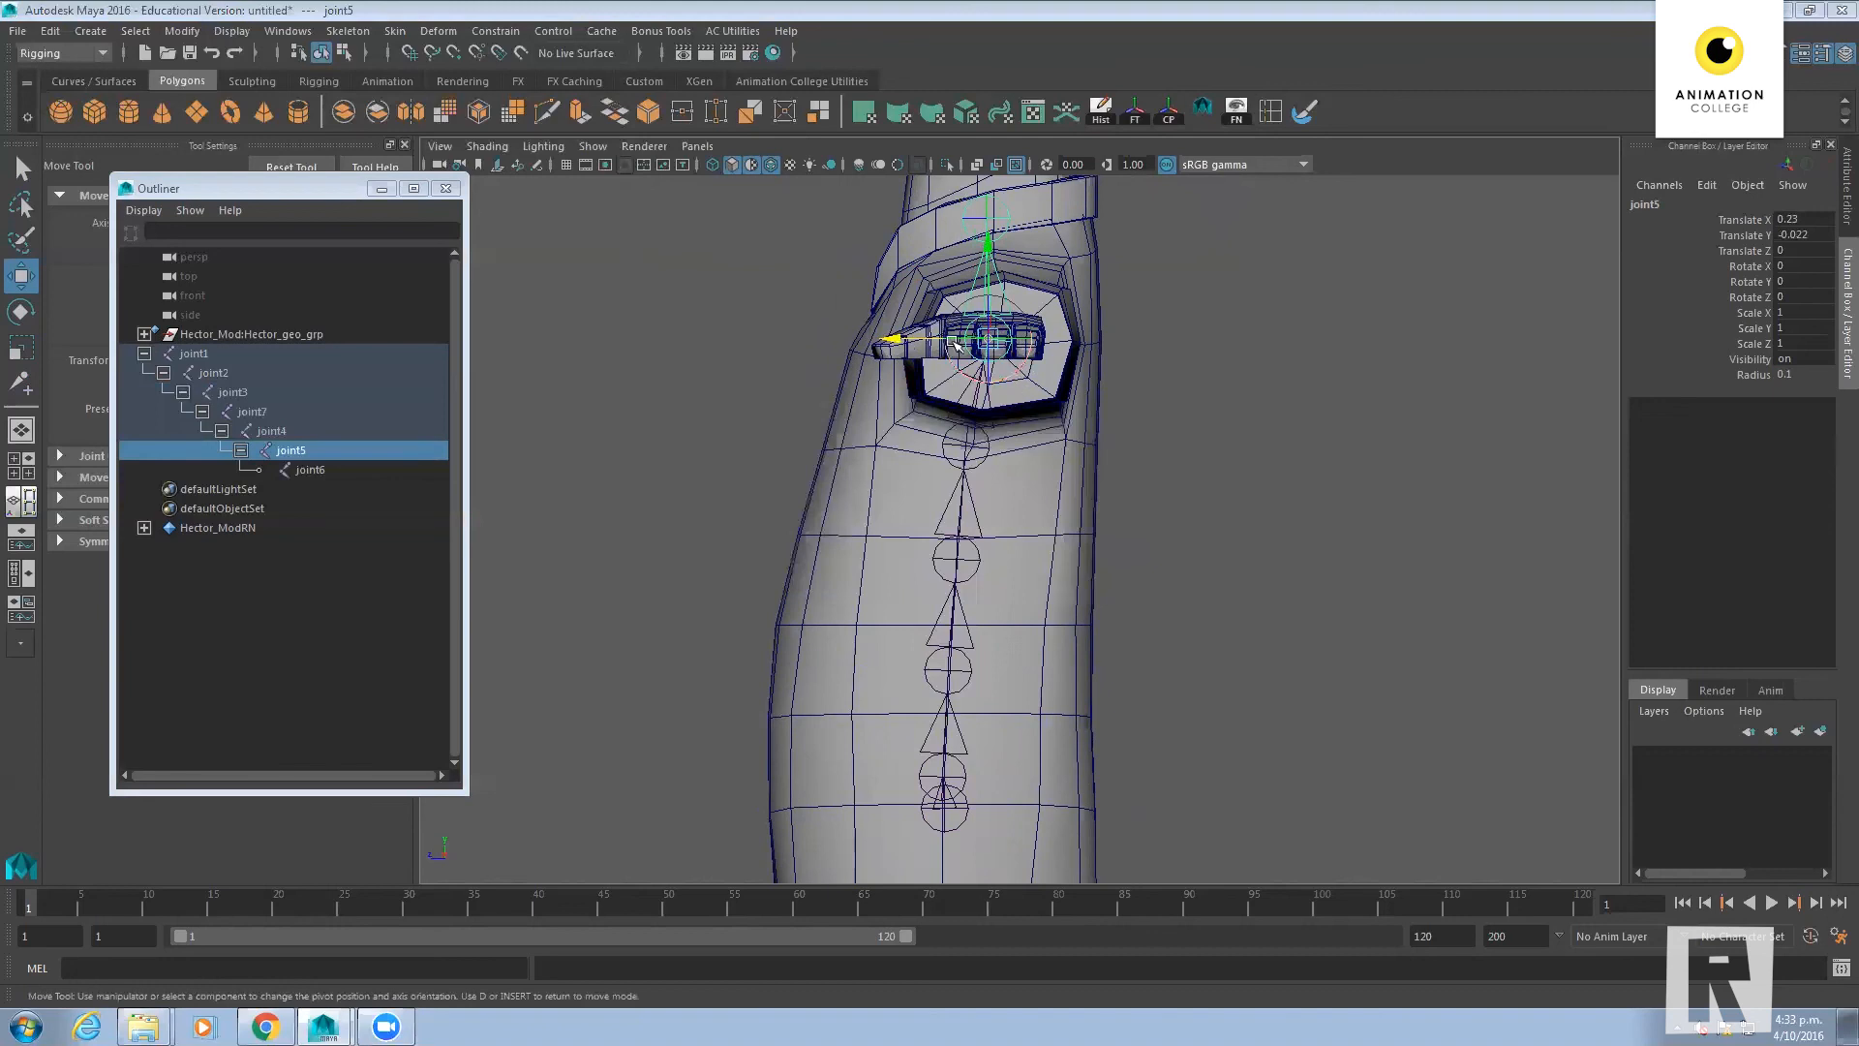
Nudge joint7 and joint4 slightly backward to smooth the spine curve, bringing joint4 to about 0.24 in Translate X and -0.013 in Translate Y
click(983, 455)
drag(871, 446, 883, 446)
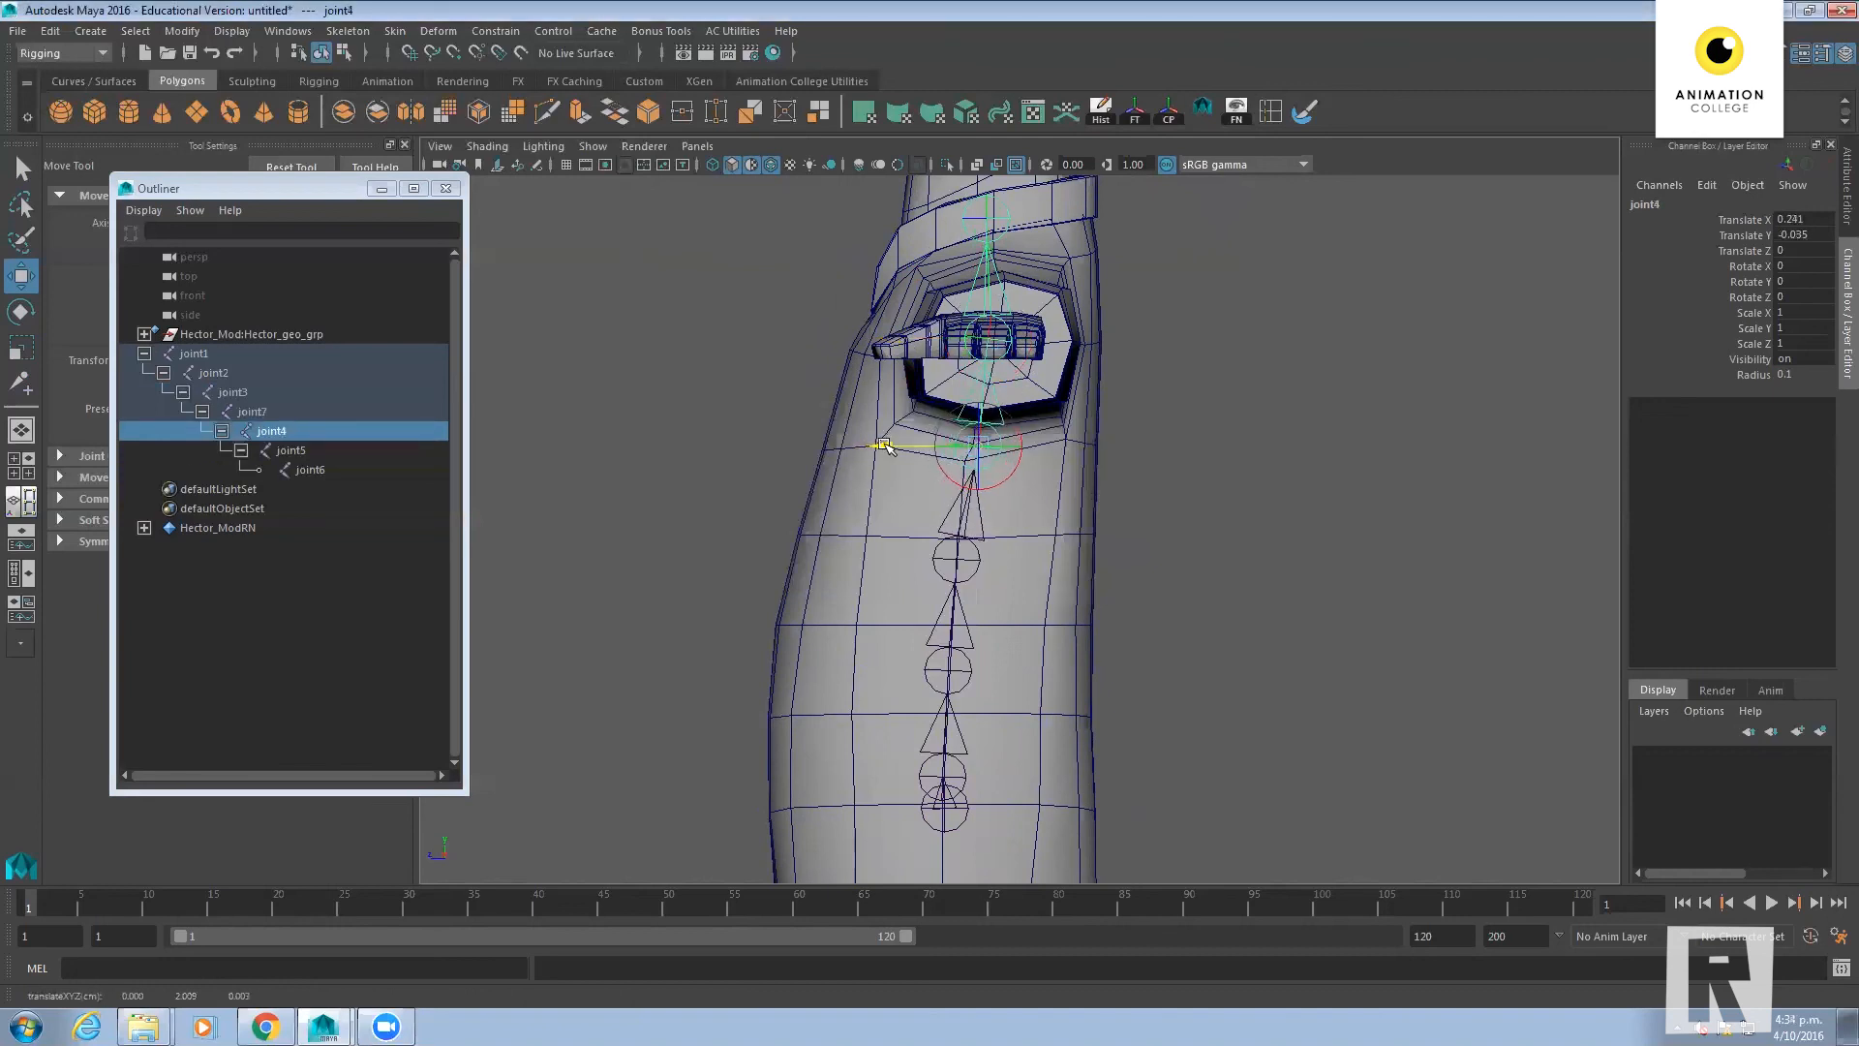
click(981, 560)
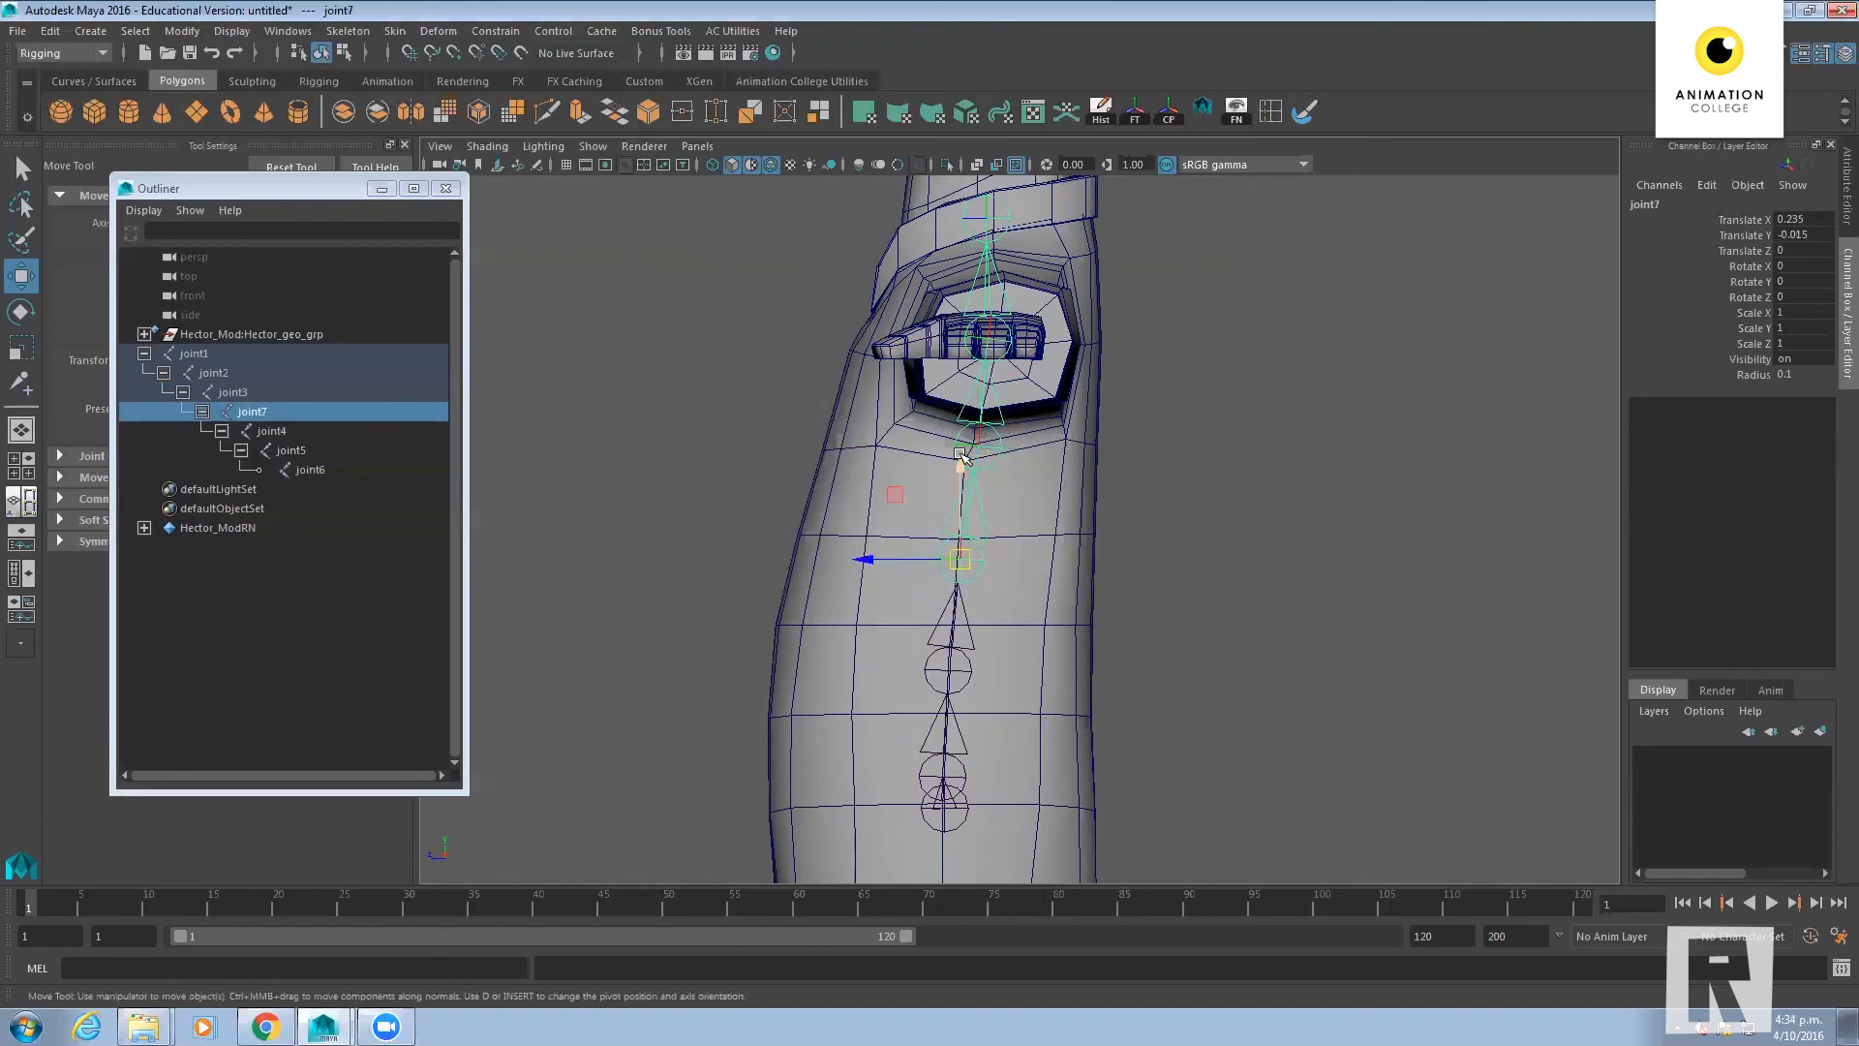
click(960, 445)
drag(884, 445, 875, 446)
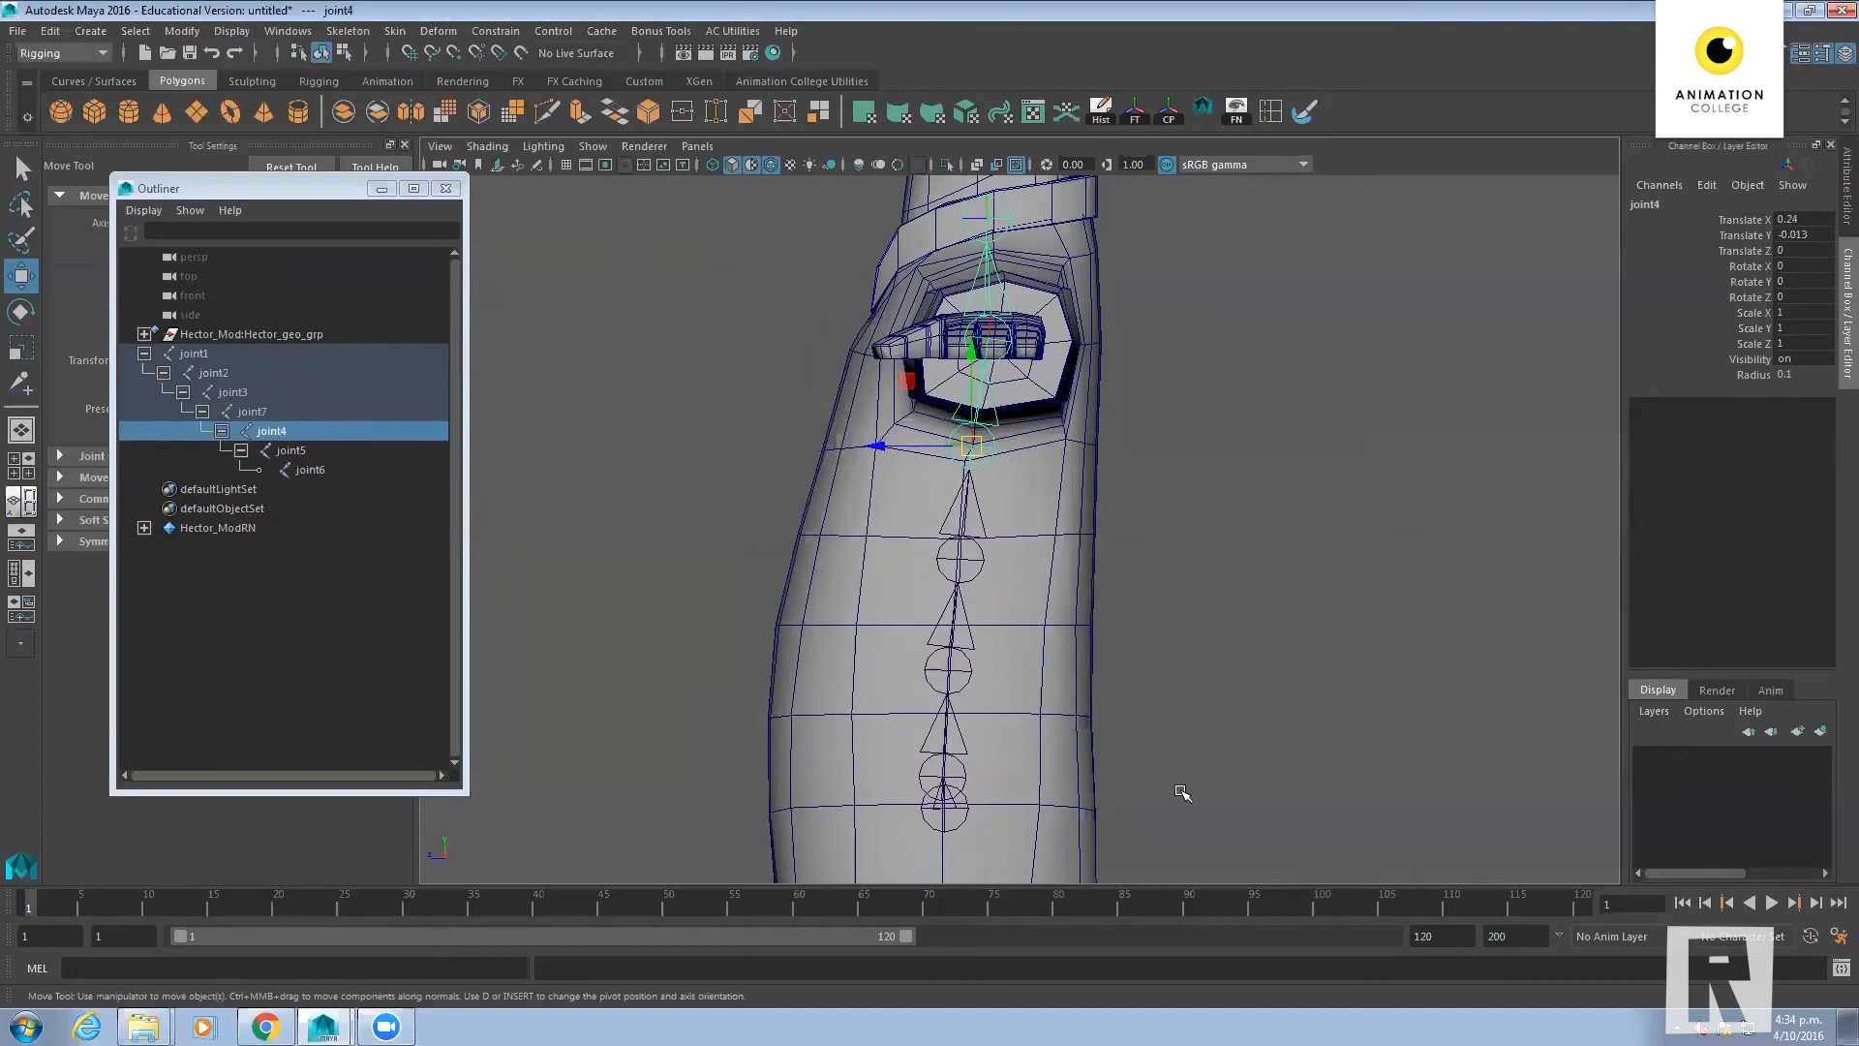
Prepare the front view for arm joints by framing the chest and arm, activating Create Joints and showing wireframe on the shaded mesh
scroll(1112, 749, down, 7)
mouse_move(1089, 724)
alt+mouse_down()
mouse_move(1072, 714)
mouse_move(1088, 718)
alt+mouse_up()
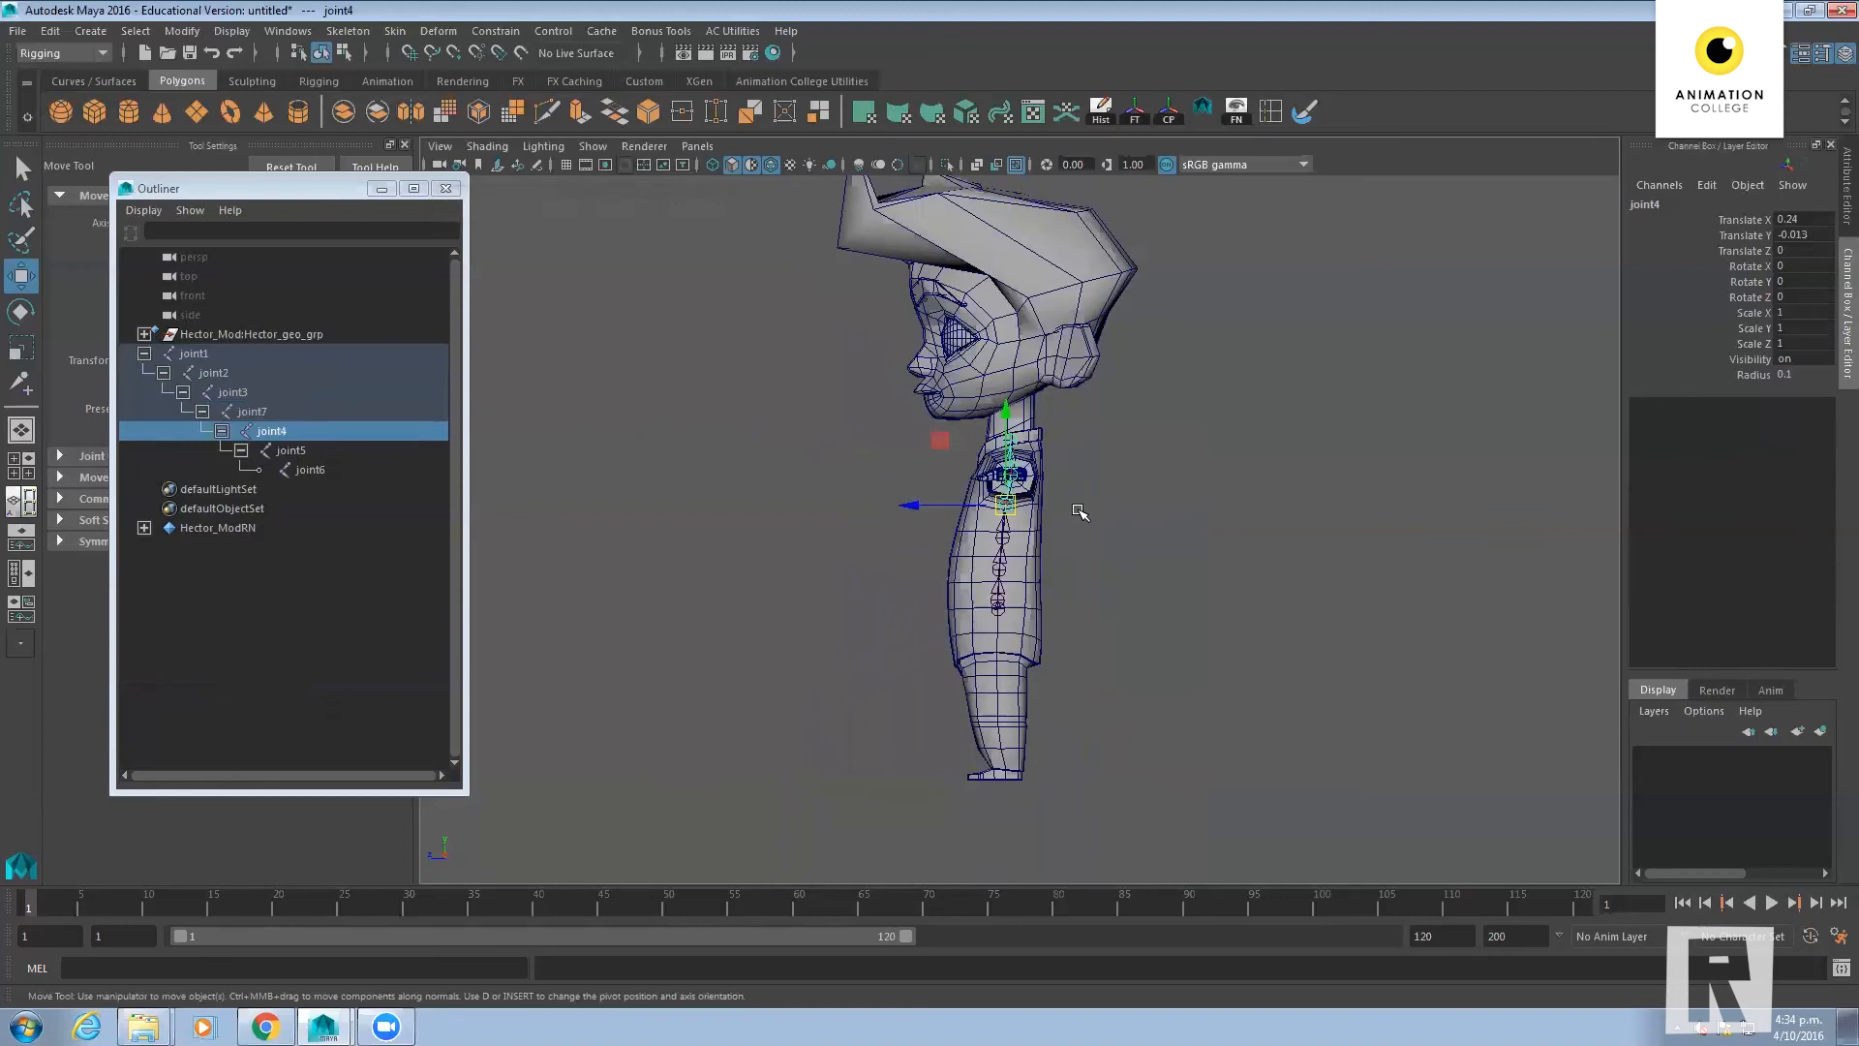
key(space)
key(space)
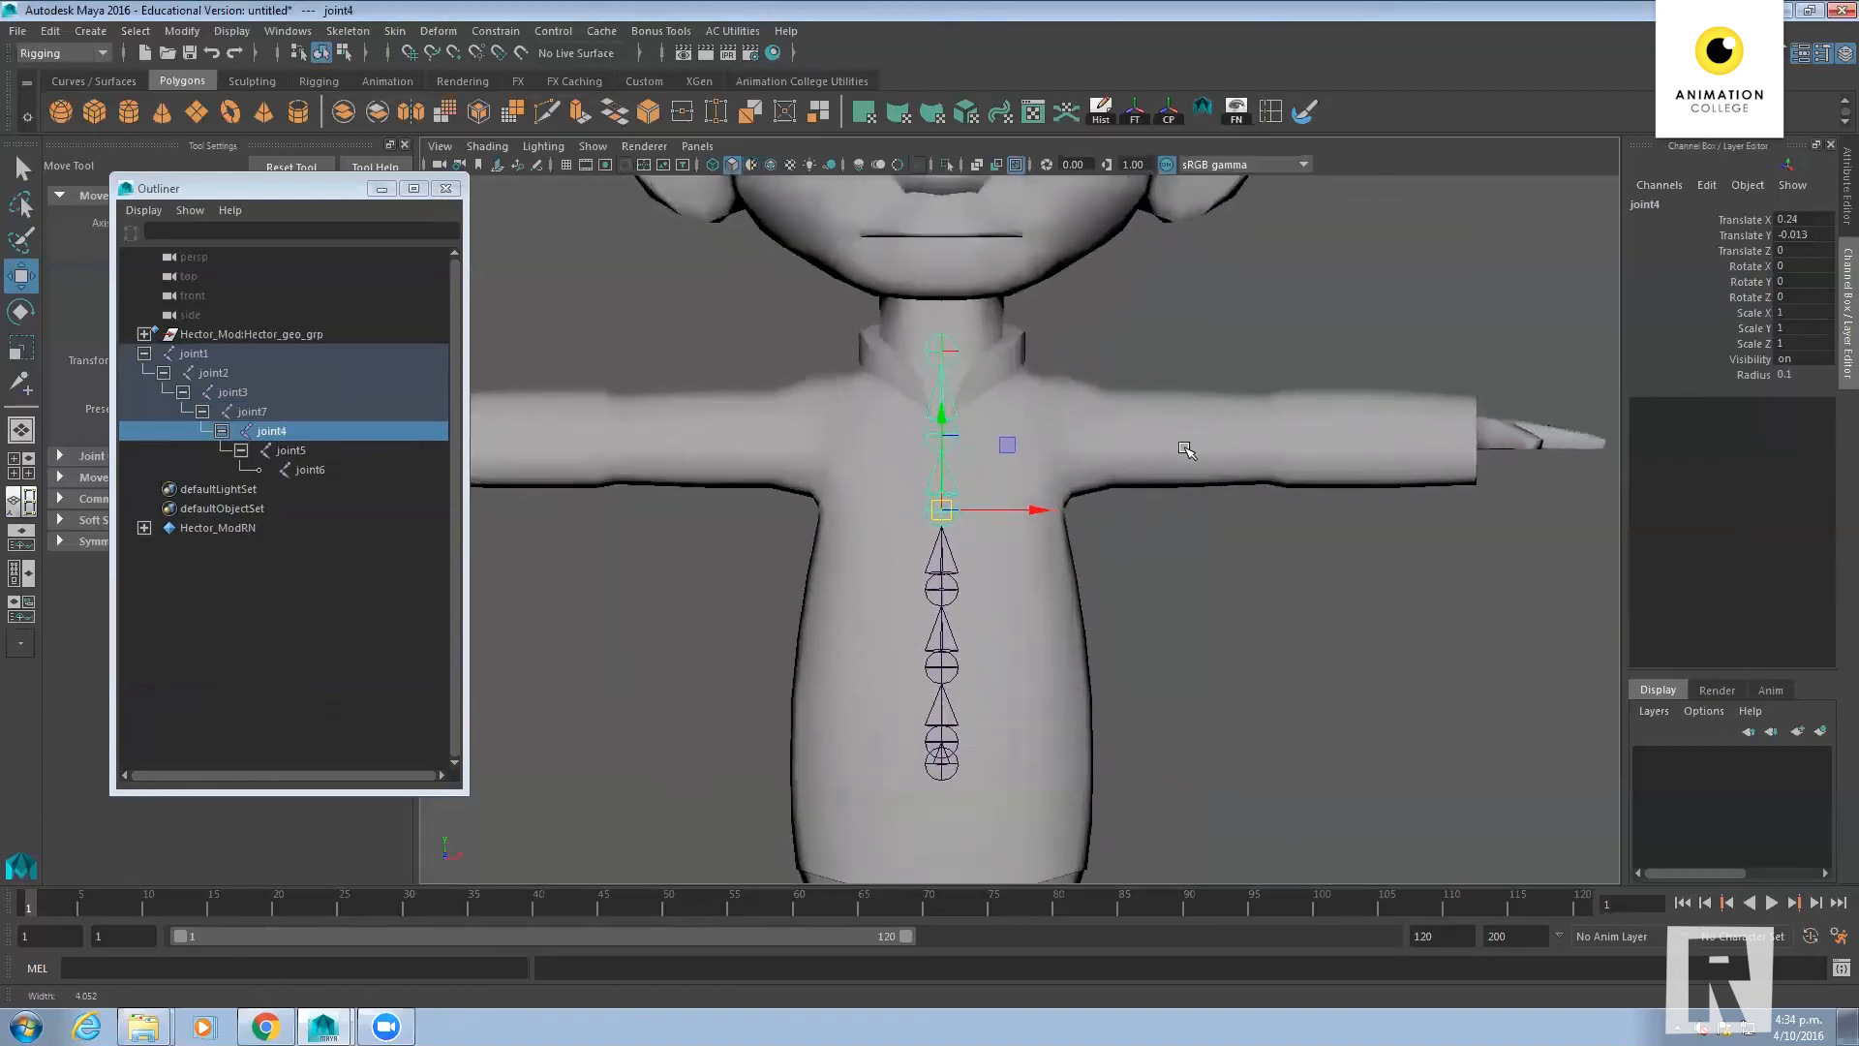
alt+middle_drag(1187, 448, 1145, 452)
alt+right_drag(1048, 498, 1152, 504)
alt+middle_drag(1150, 506, 1161, 532)
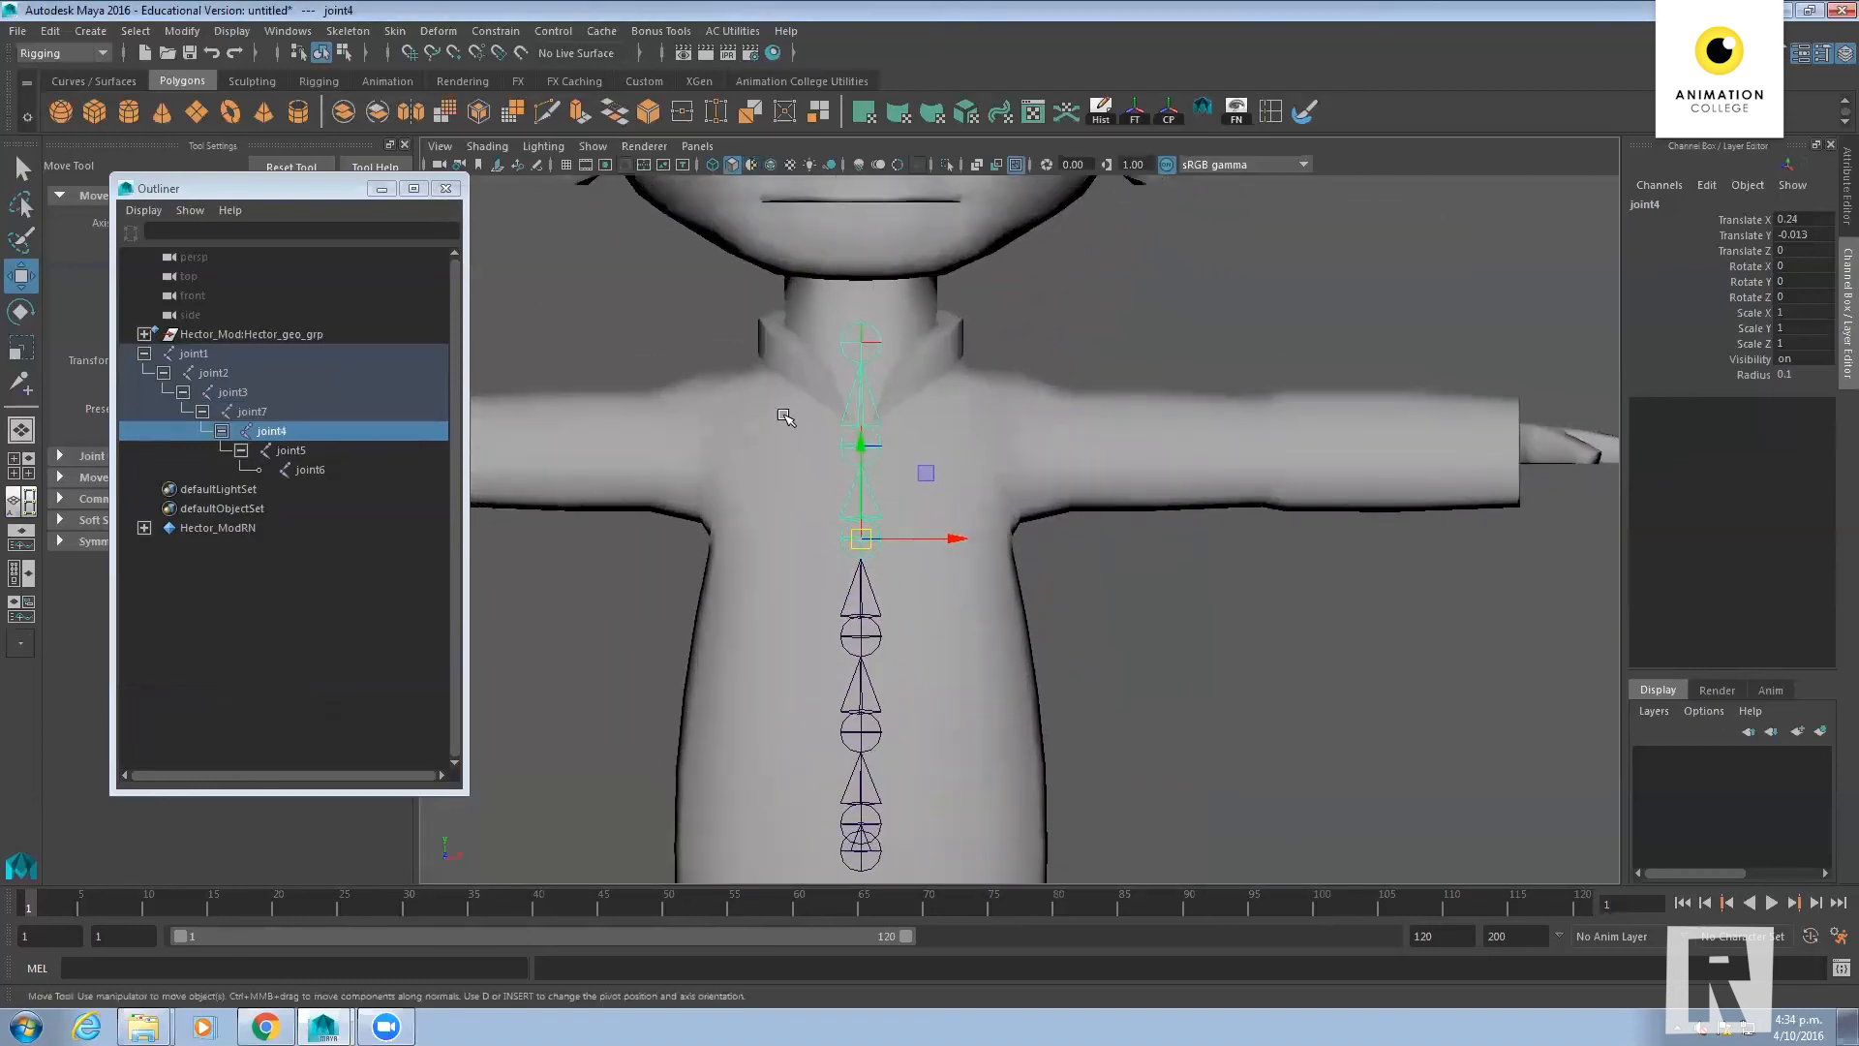
click(1228, 305)
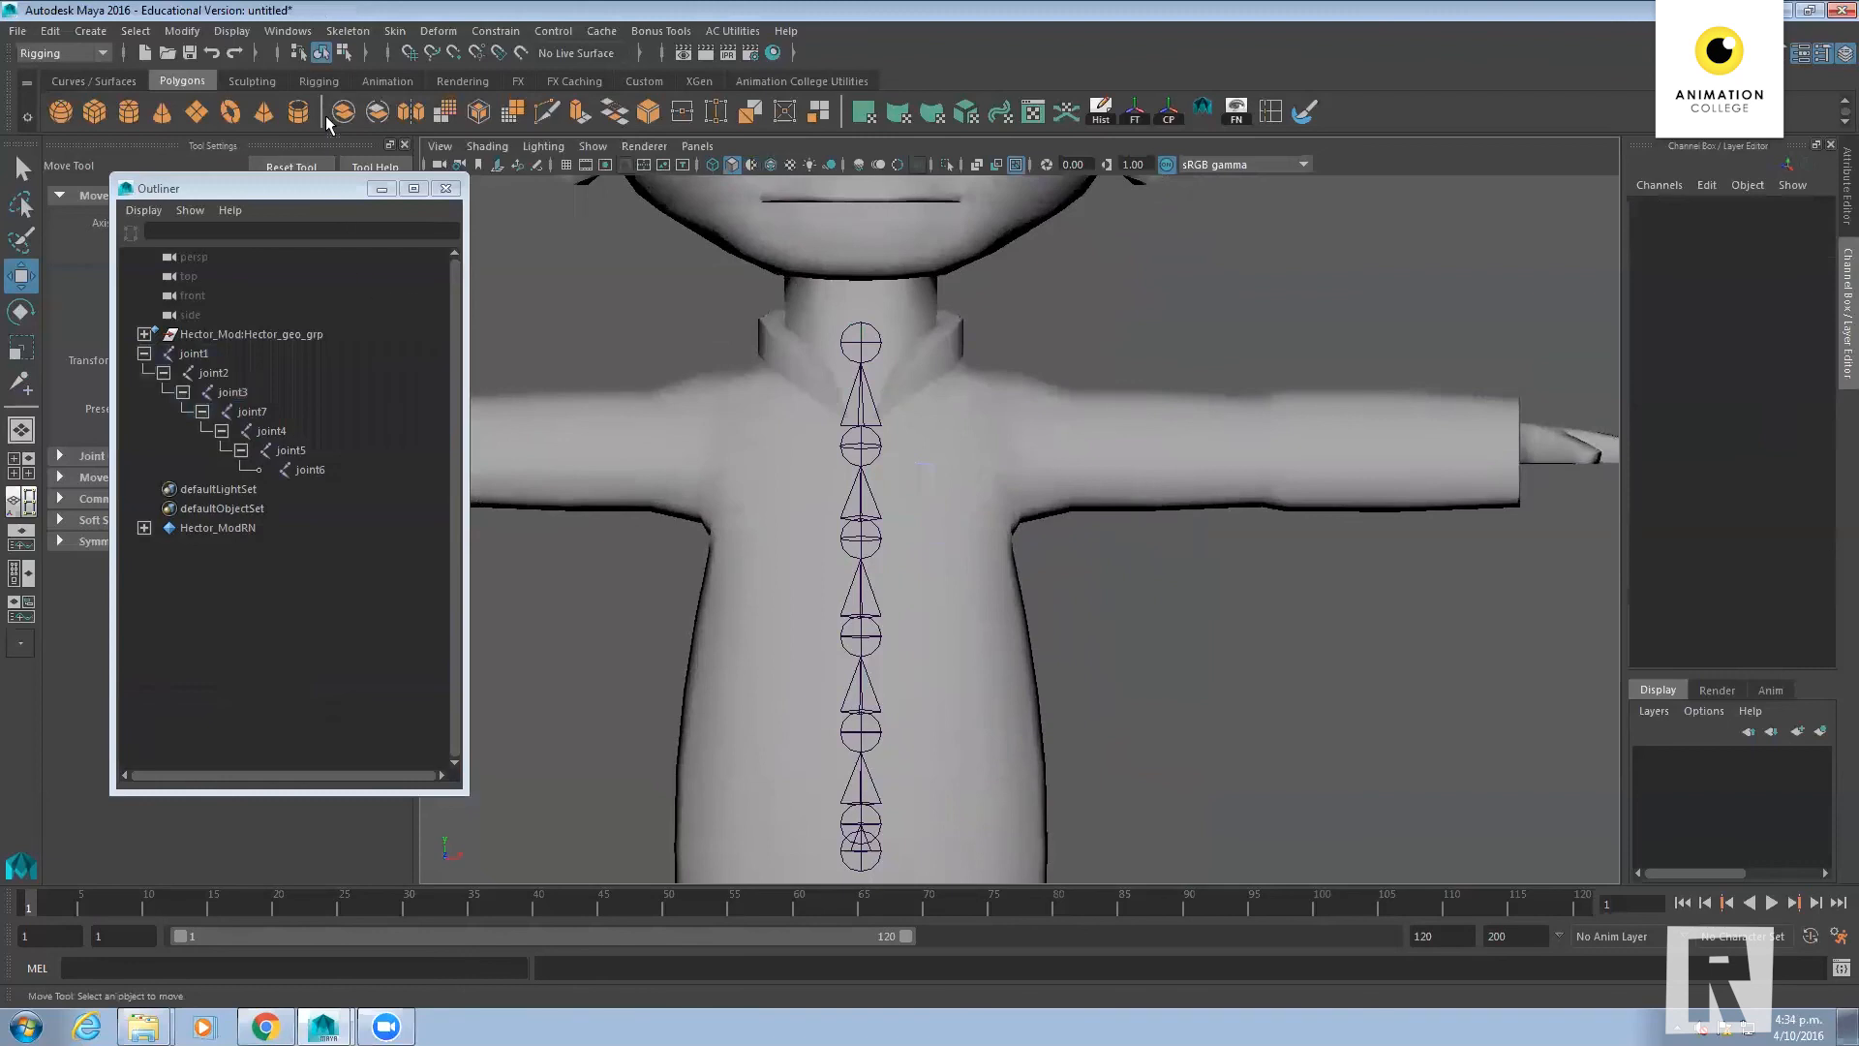
click(345, 32)
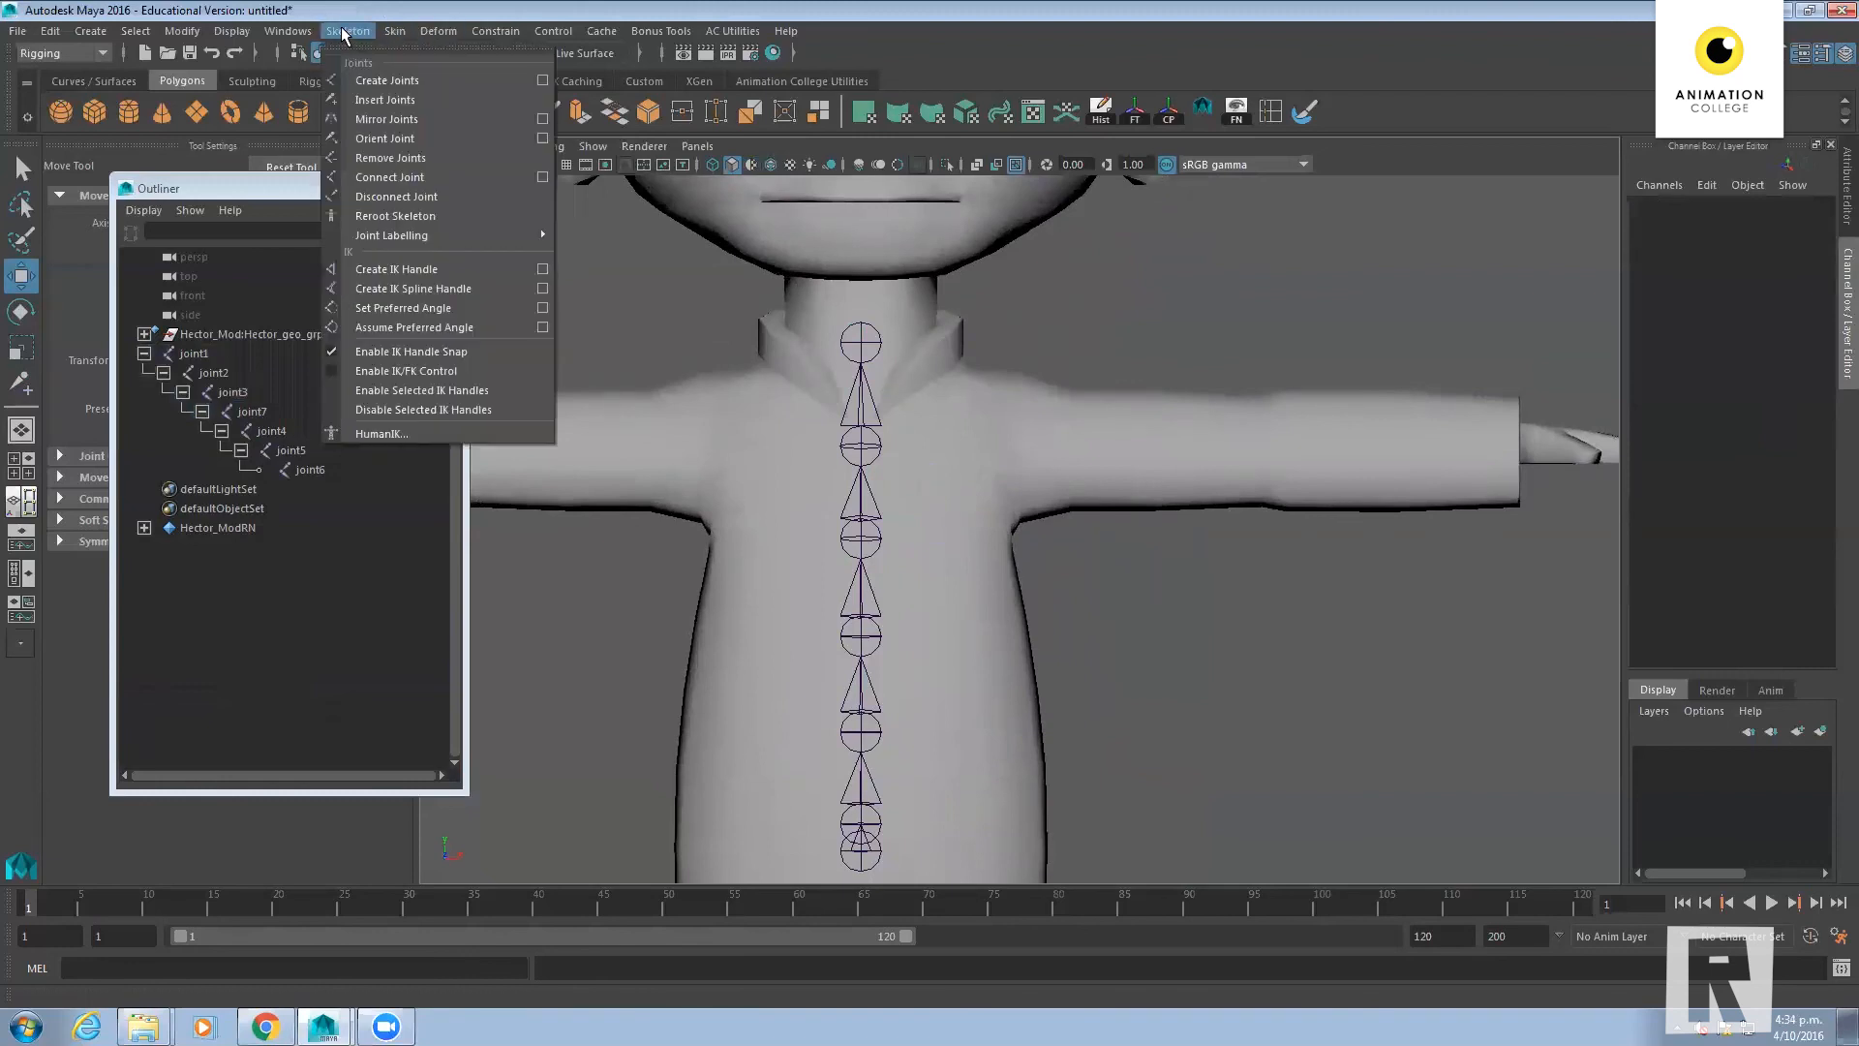
click(374, 83)
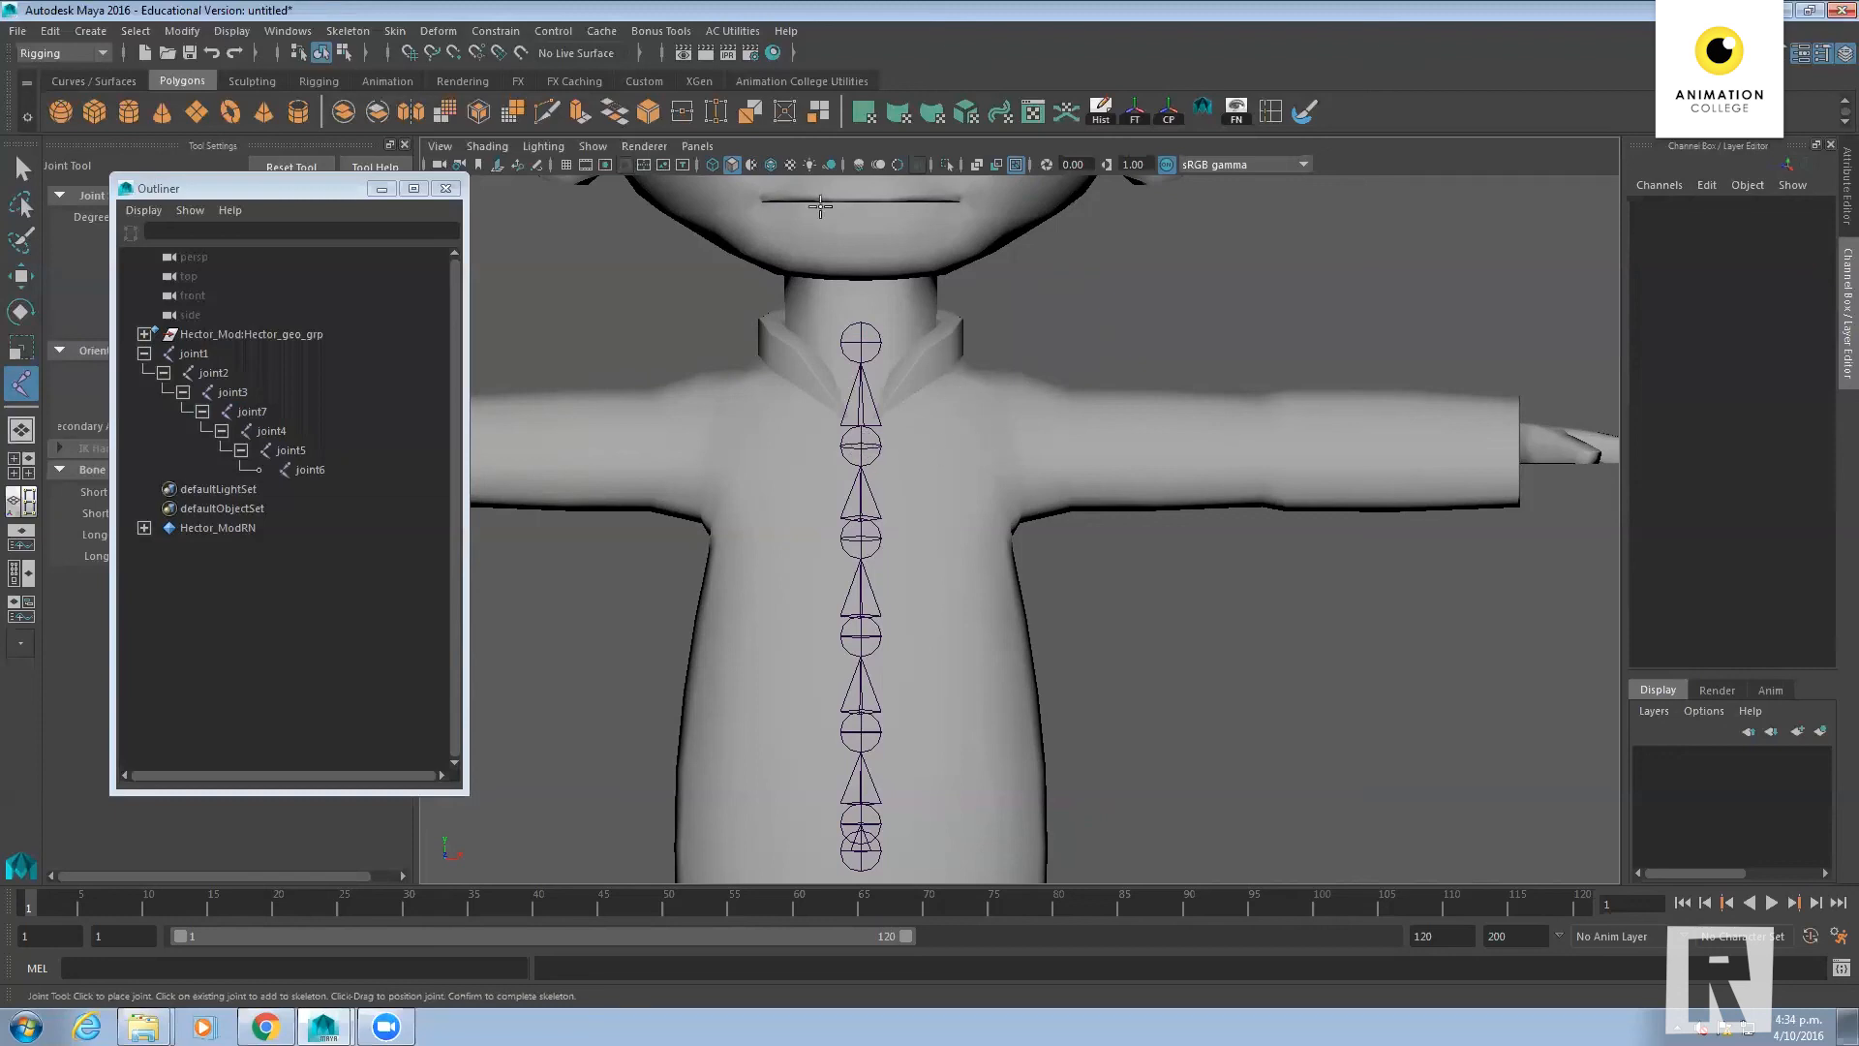
click(771, 164)
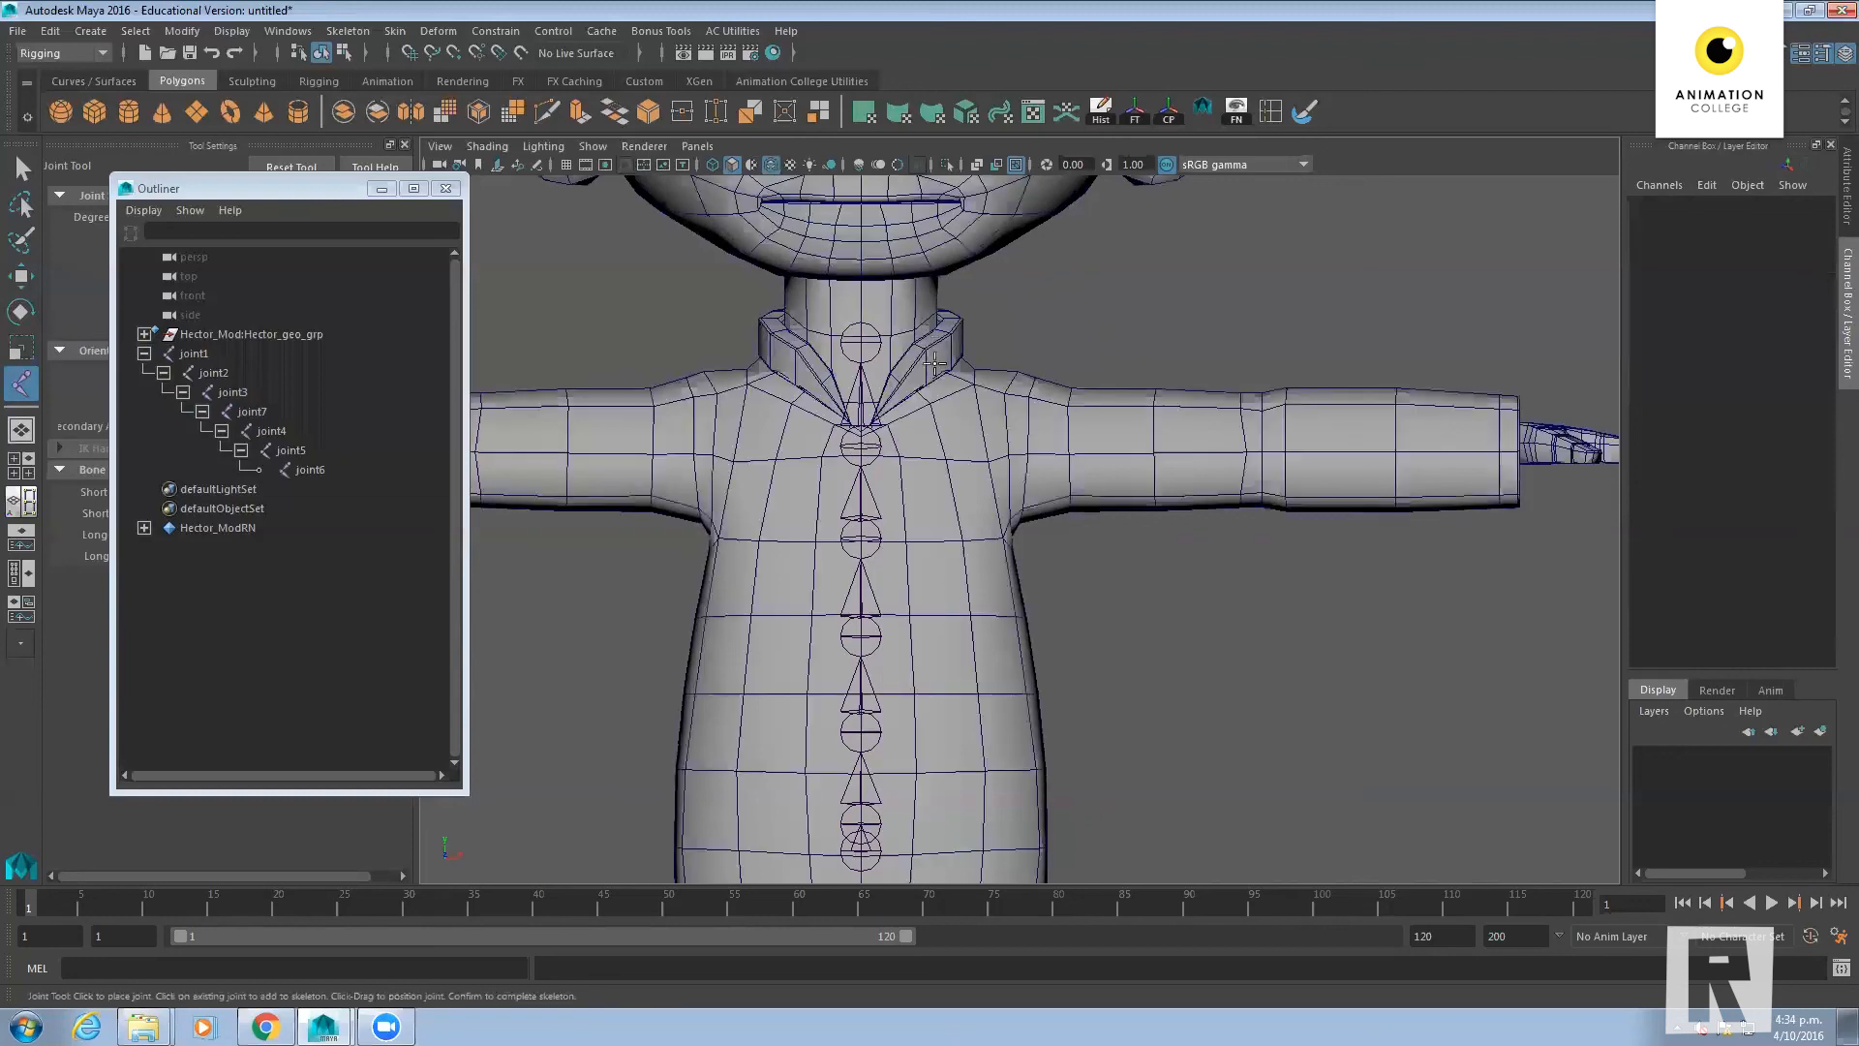
Place a clavicle joint beside the collar at about X 0.265, Y 2.267, and a child shoulder joint near the armhole
click(972, 433)
drag(971, 432, 974, 430)
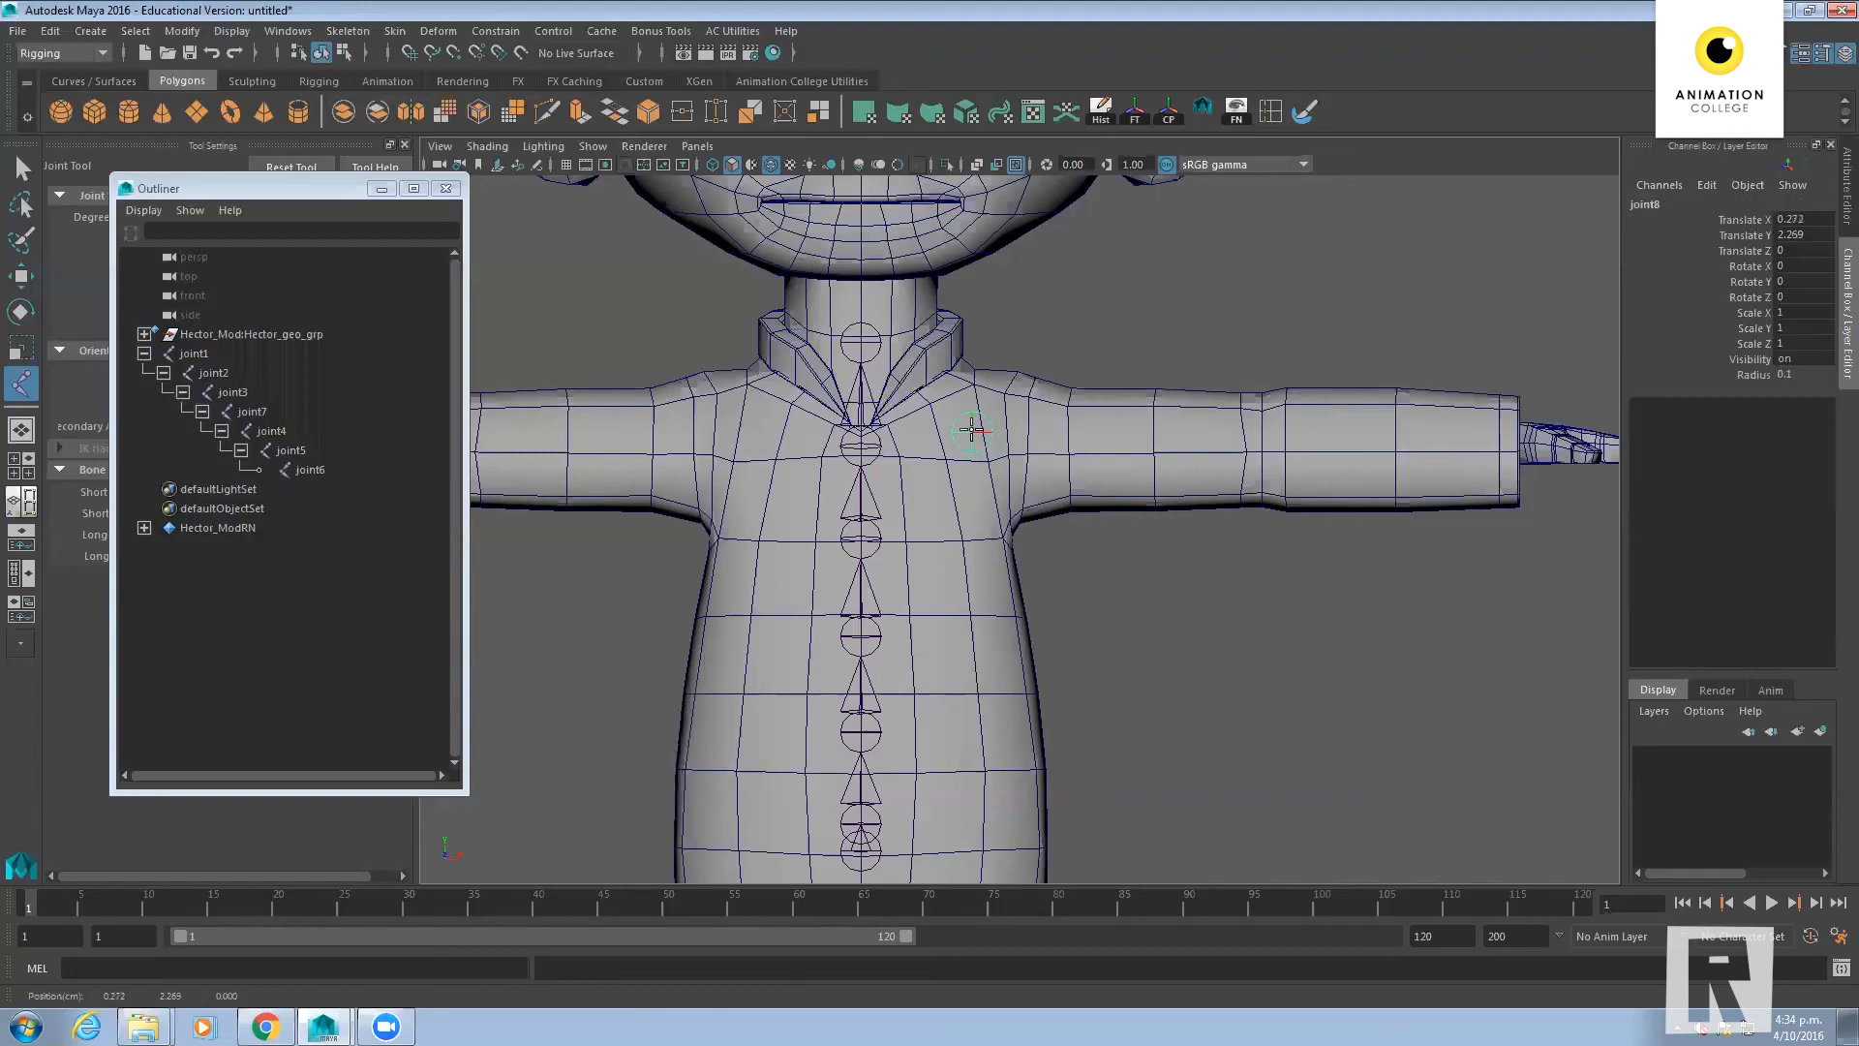
key(Return)
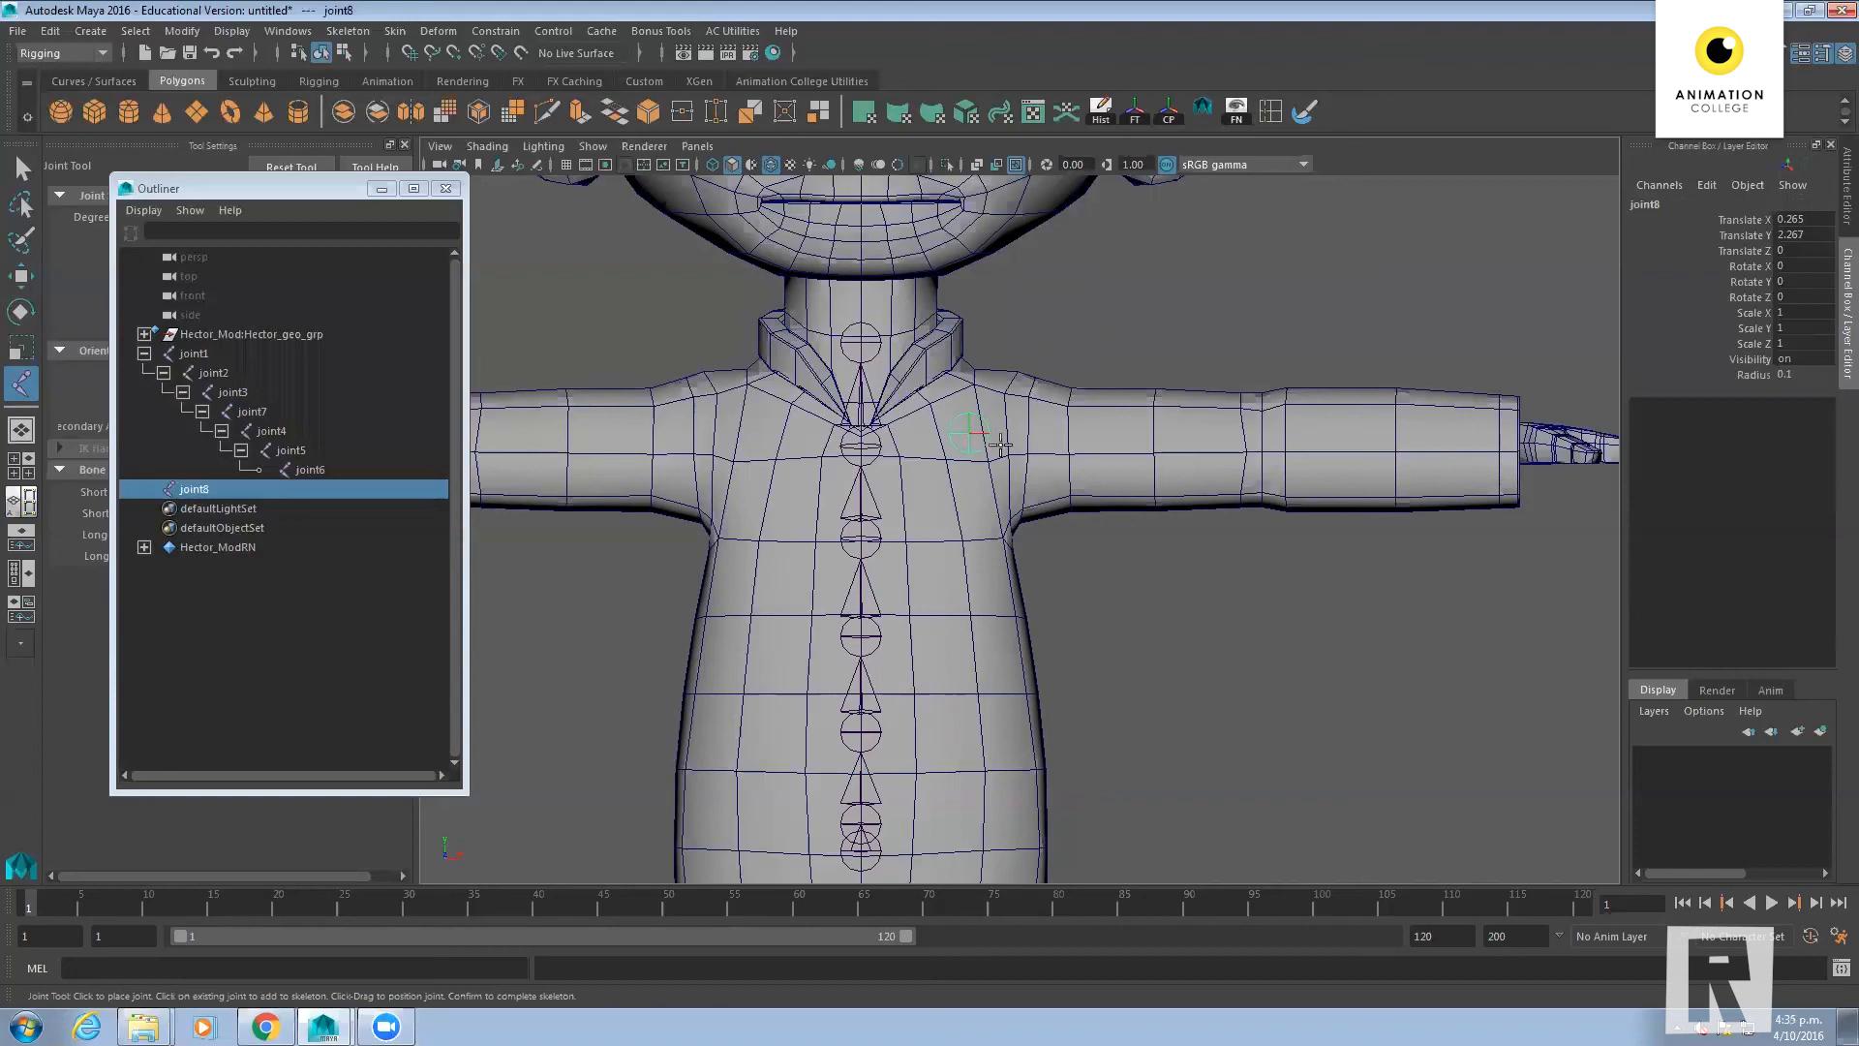
click(1013, 451)
middle_drag(1012, 450, 1010, 450)
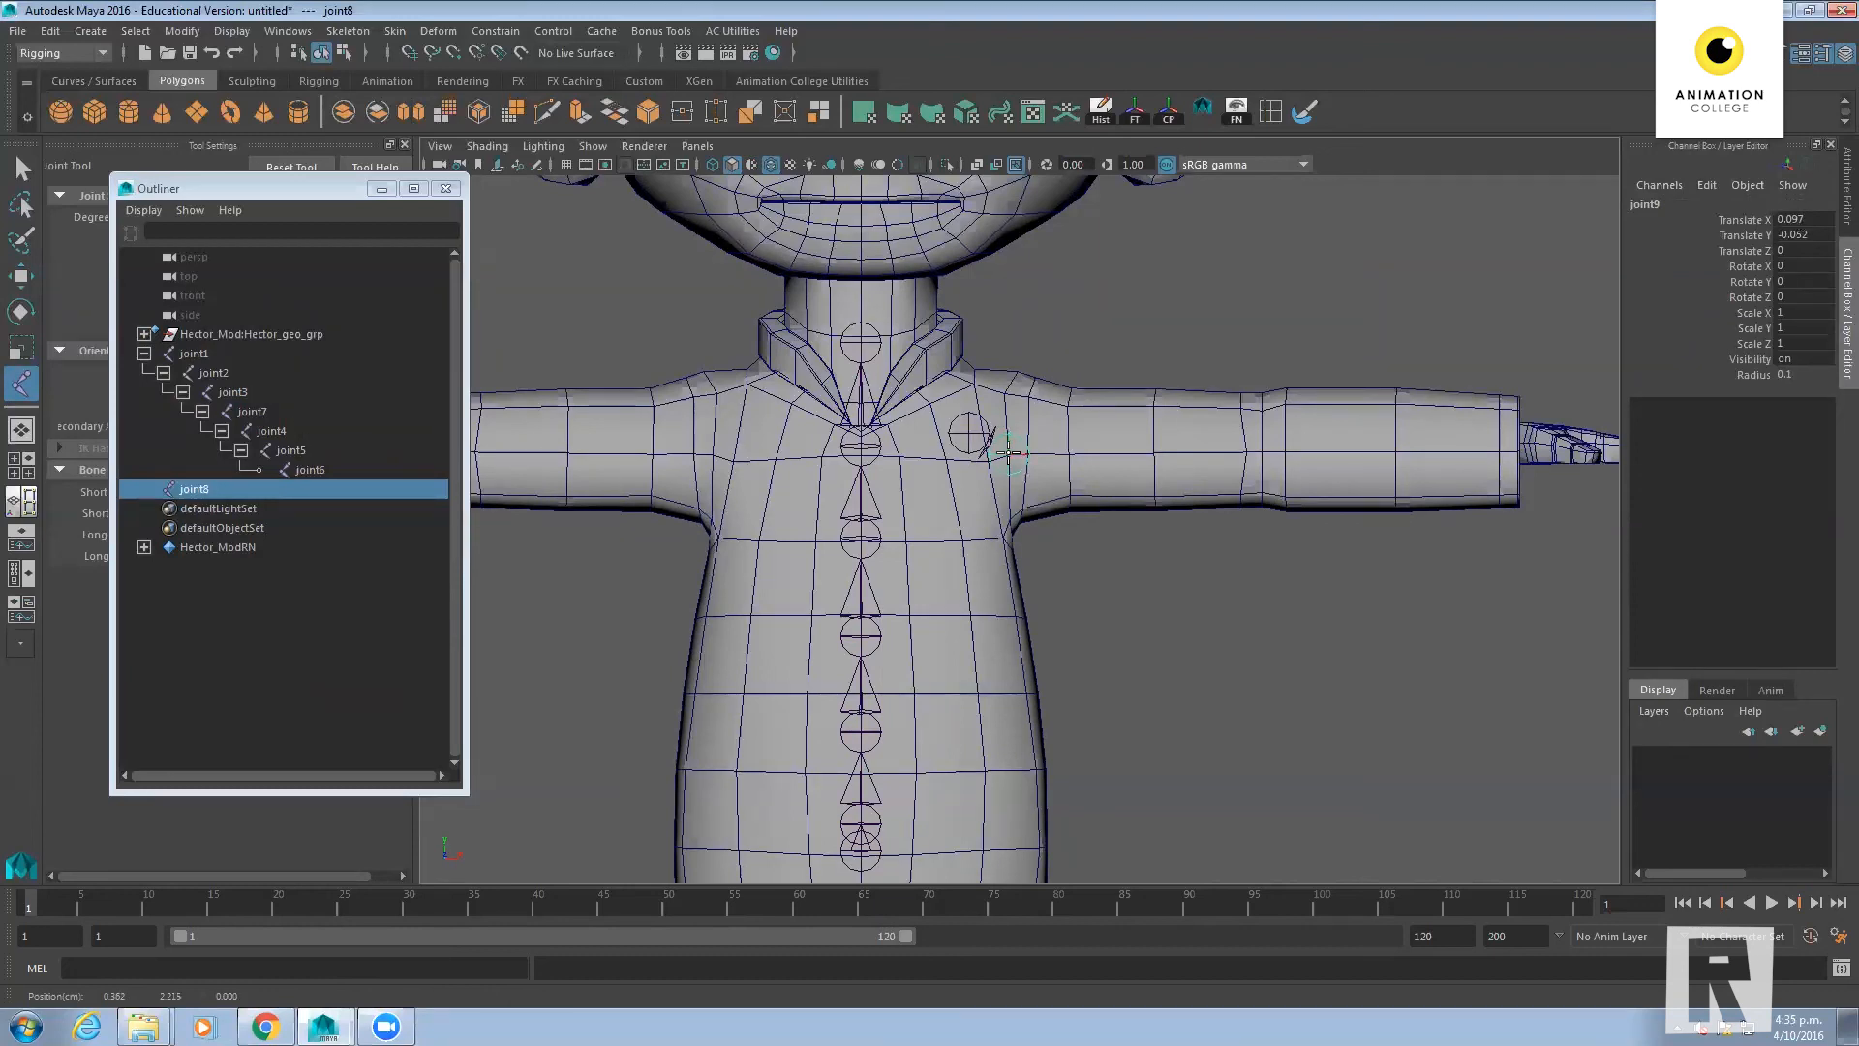
key(Return)
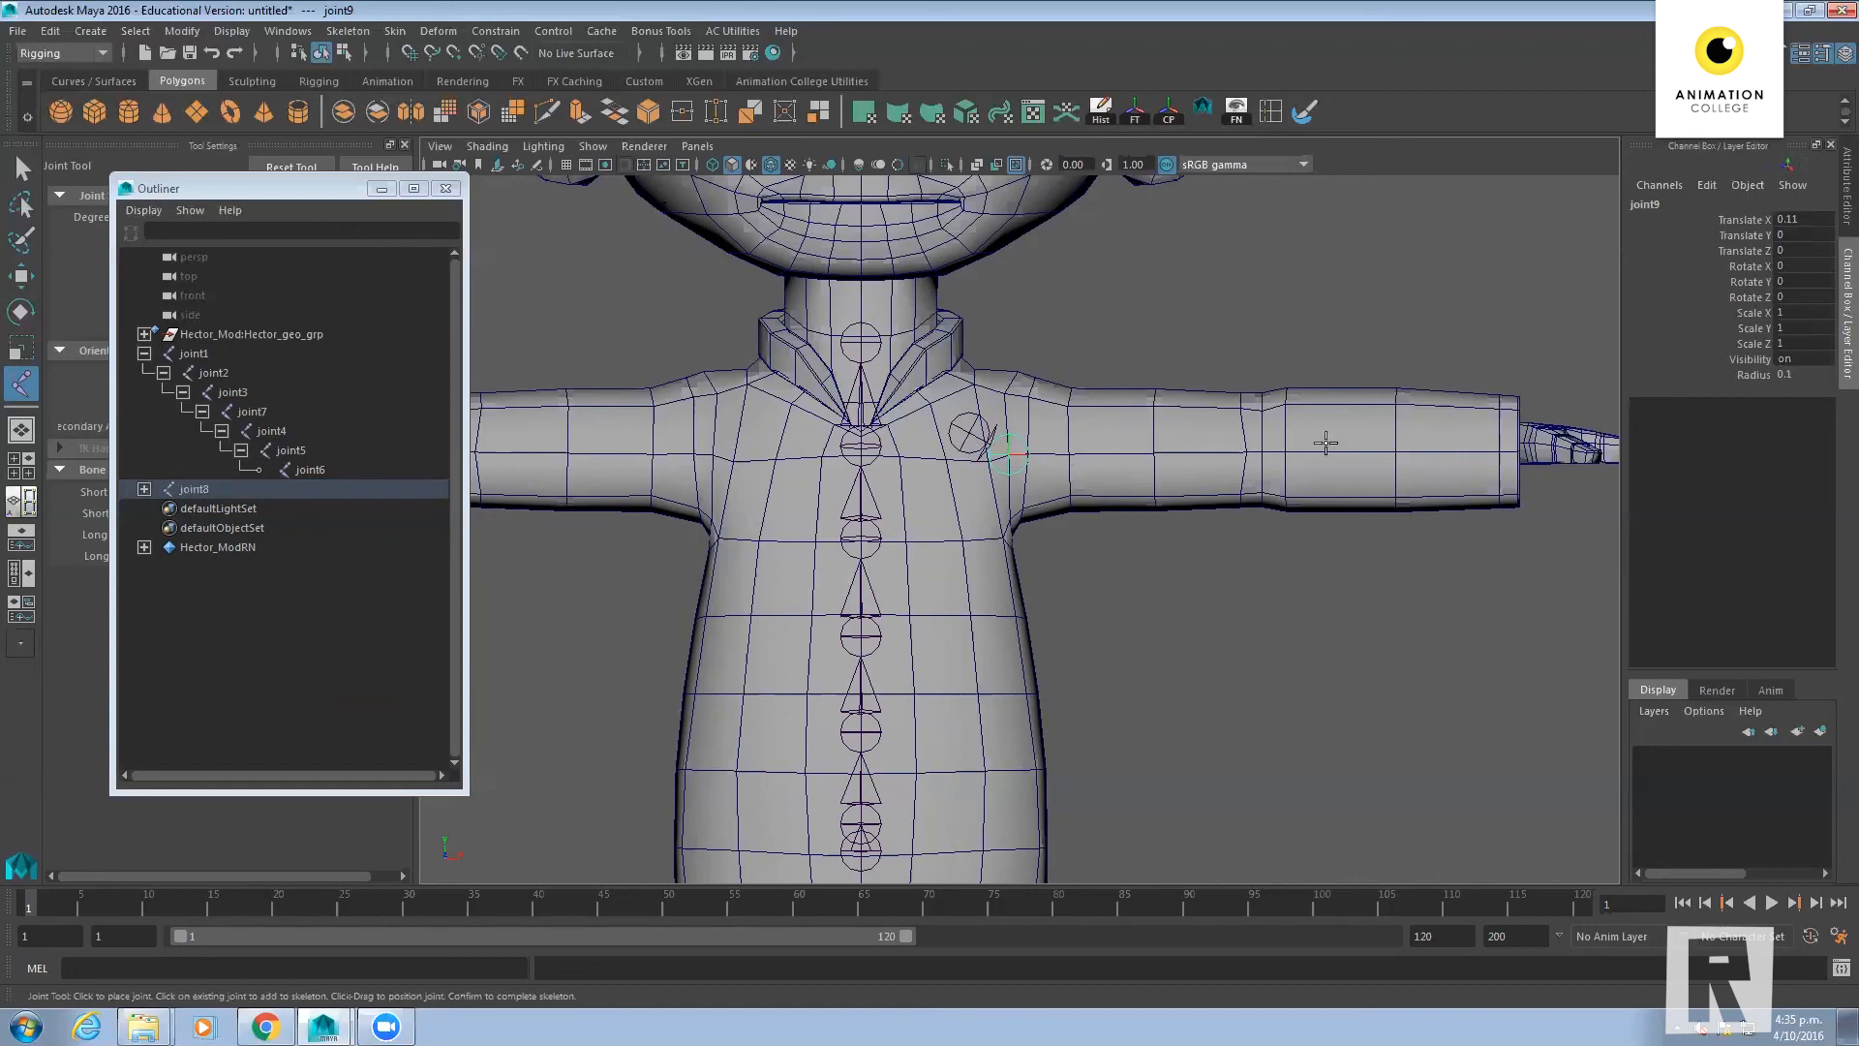
Extend the arm chain along the sleeve with an elbow joint at the mid-arm edge loops and a wrist joint at the cuff
click(1258, 452)
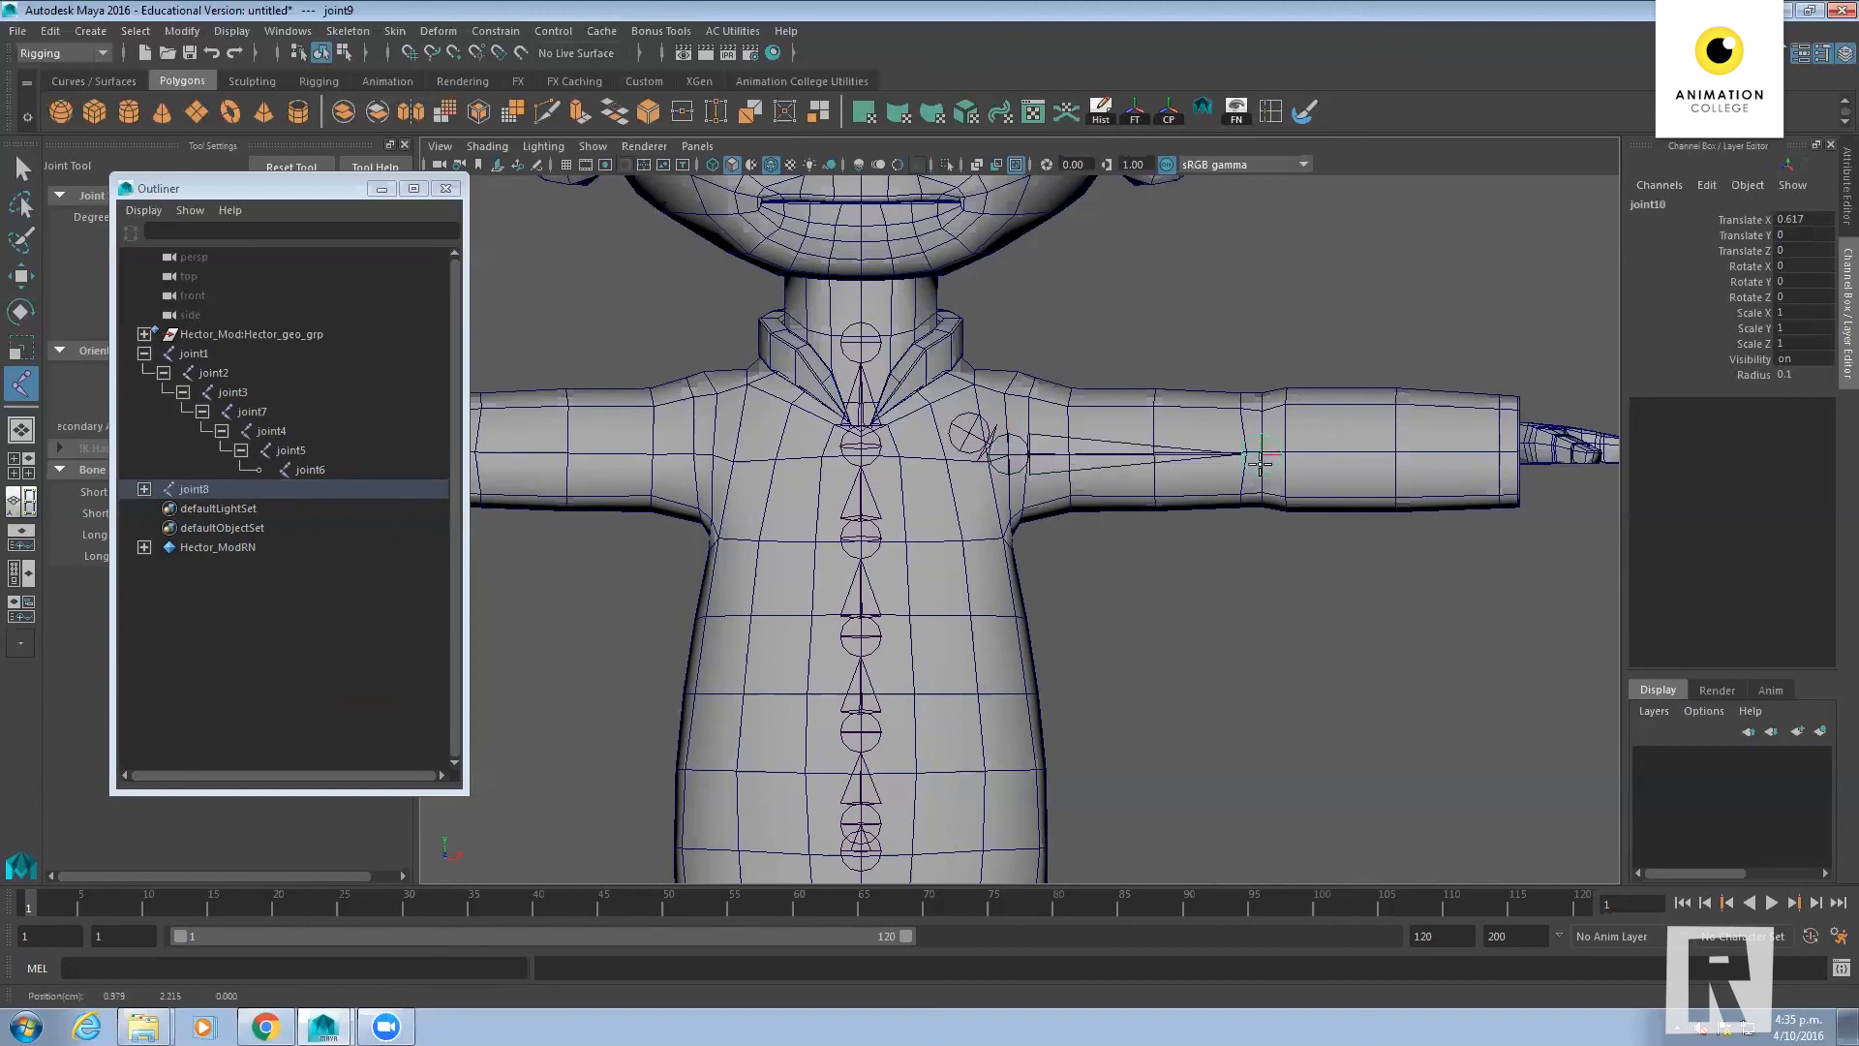
alt+middle_drag(1457, 553, 1240, 568)
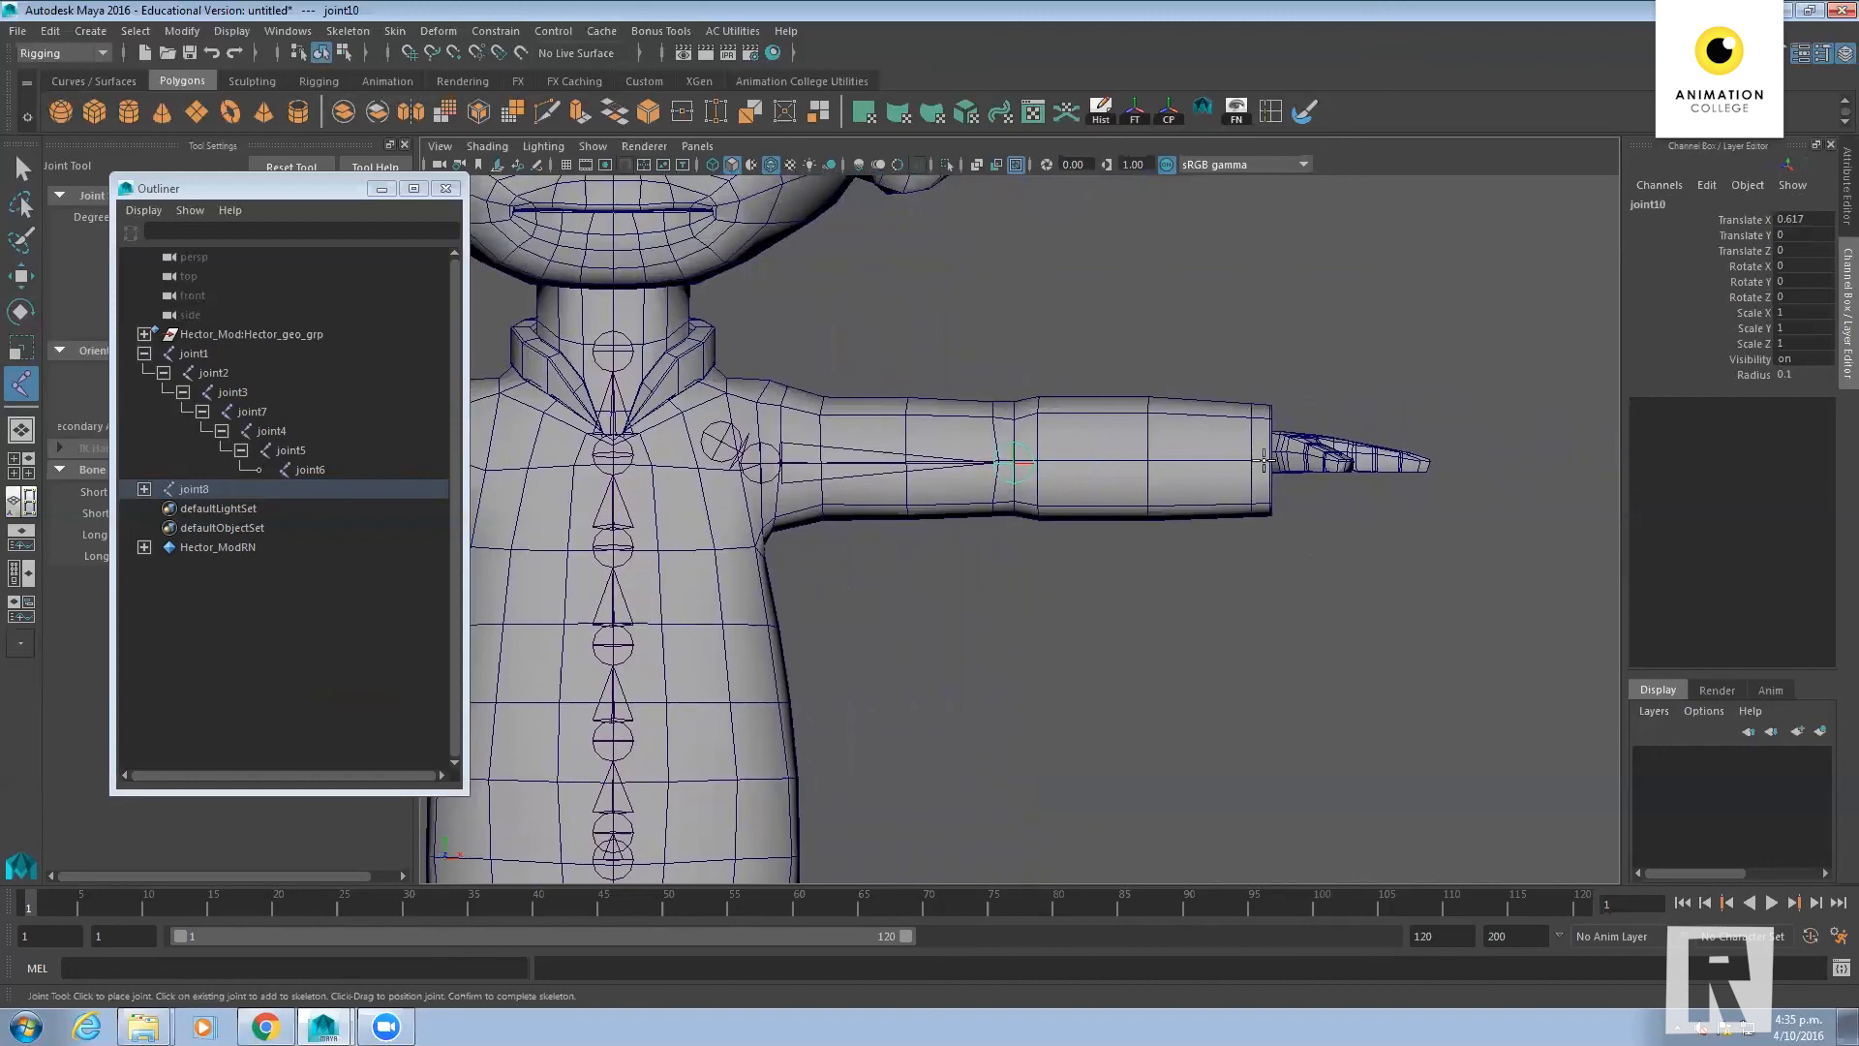
click(1265, 463)
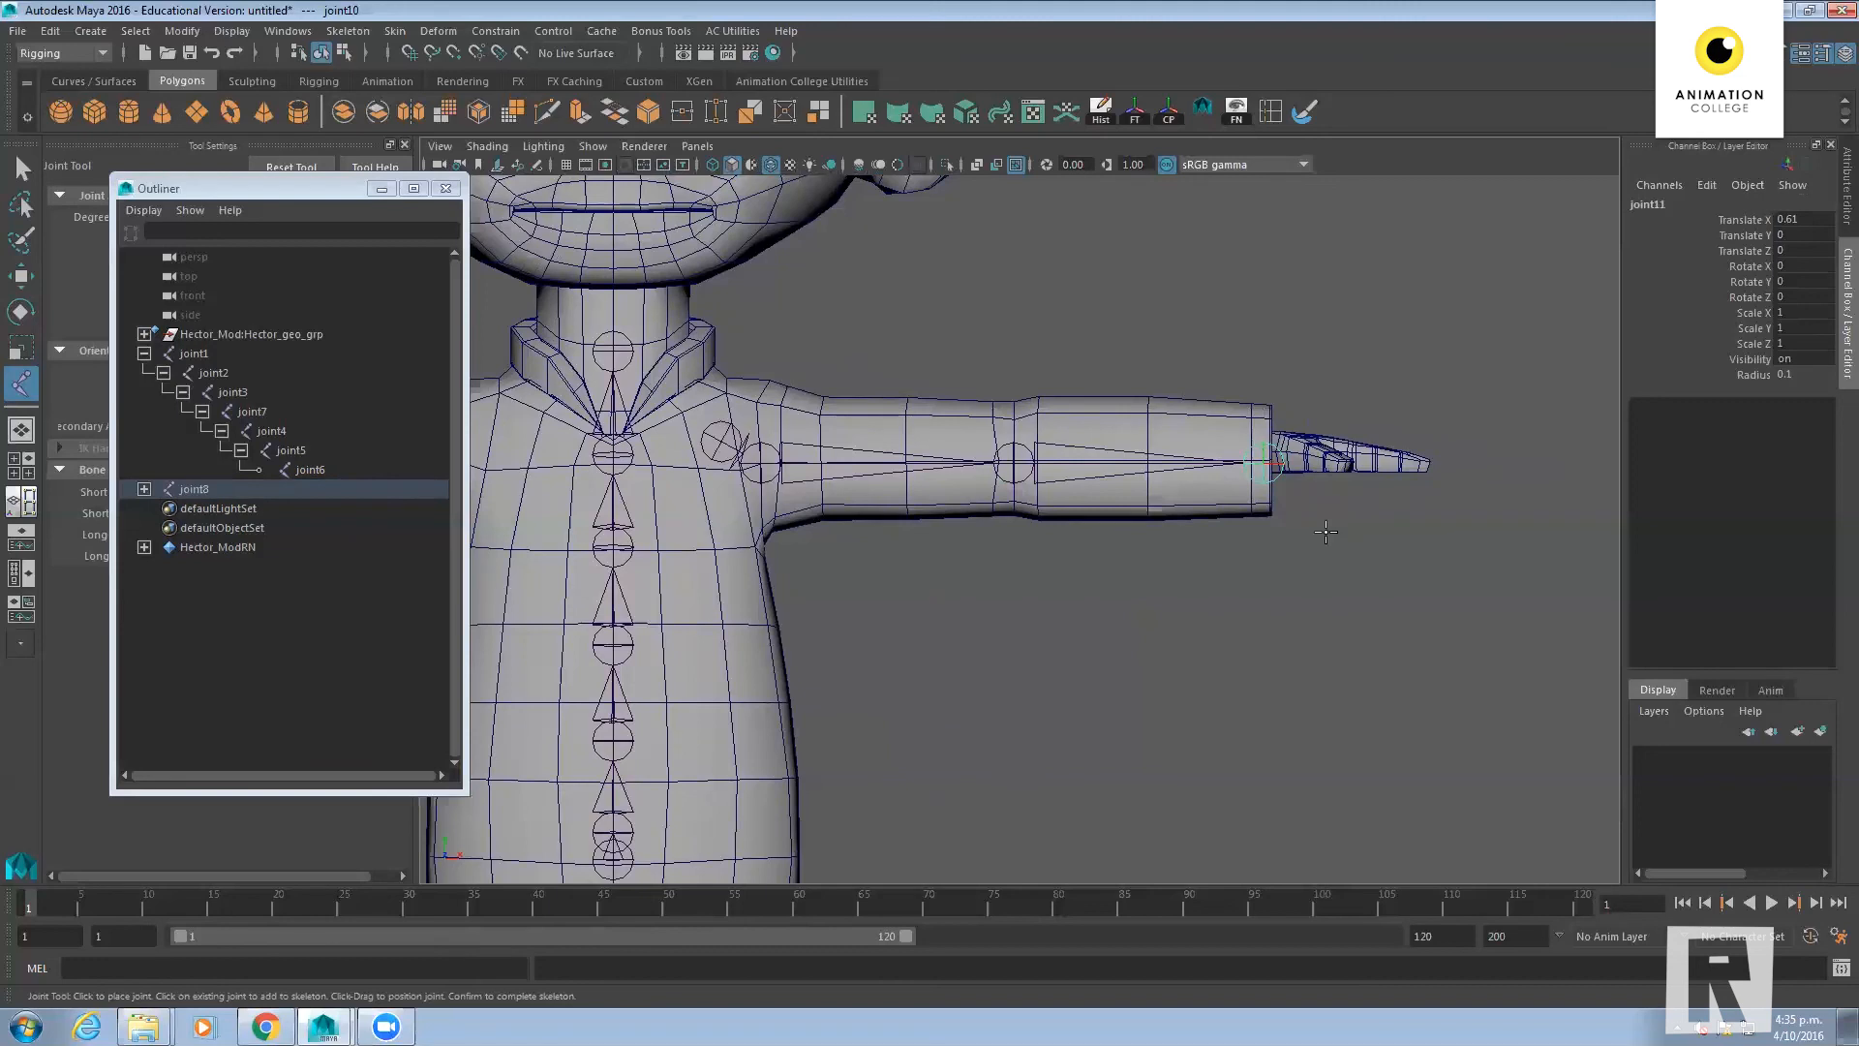
alt+middle_drag(1269, 527, 1373, 529)
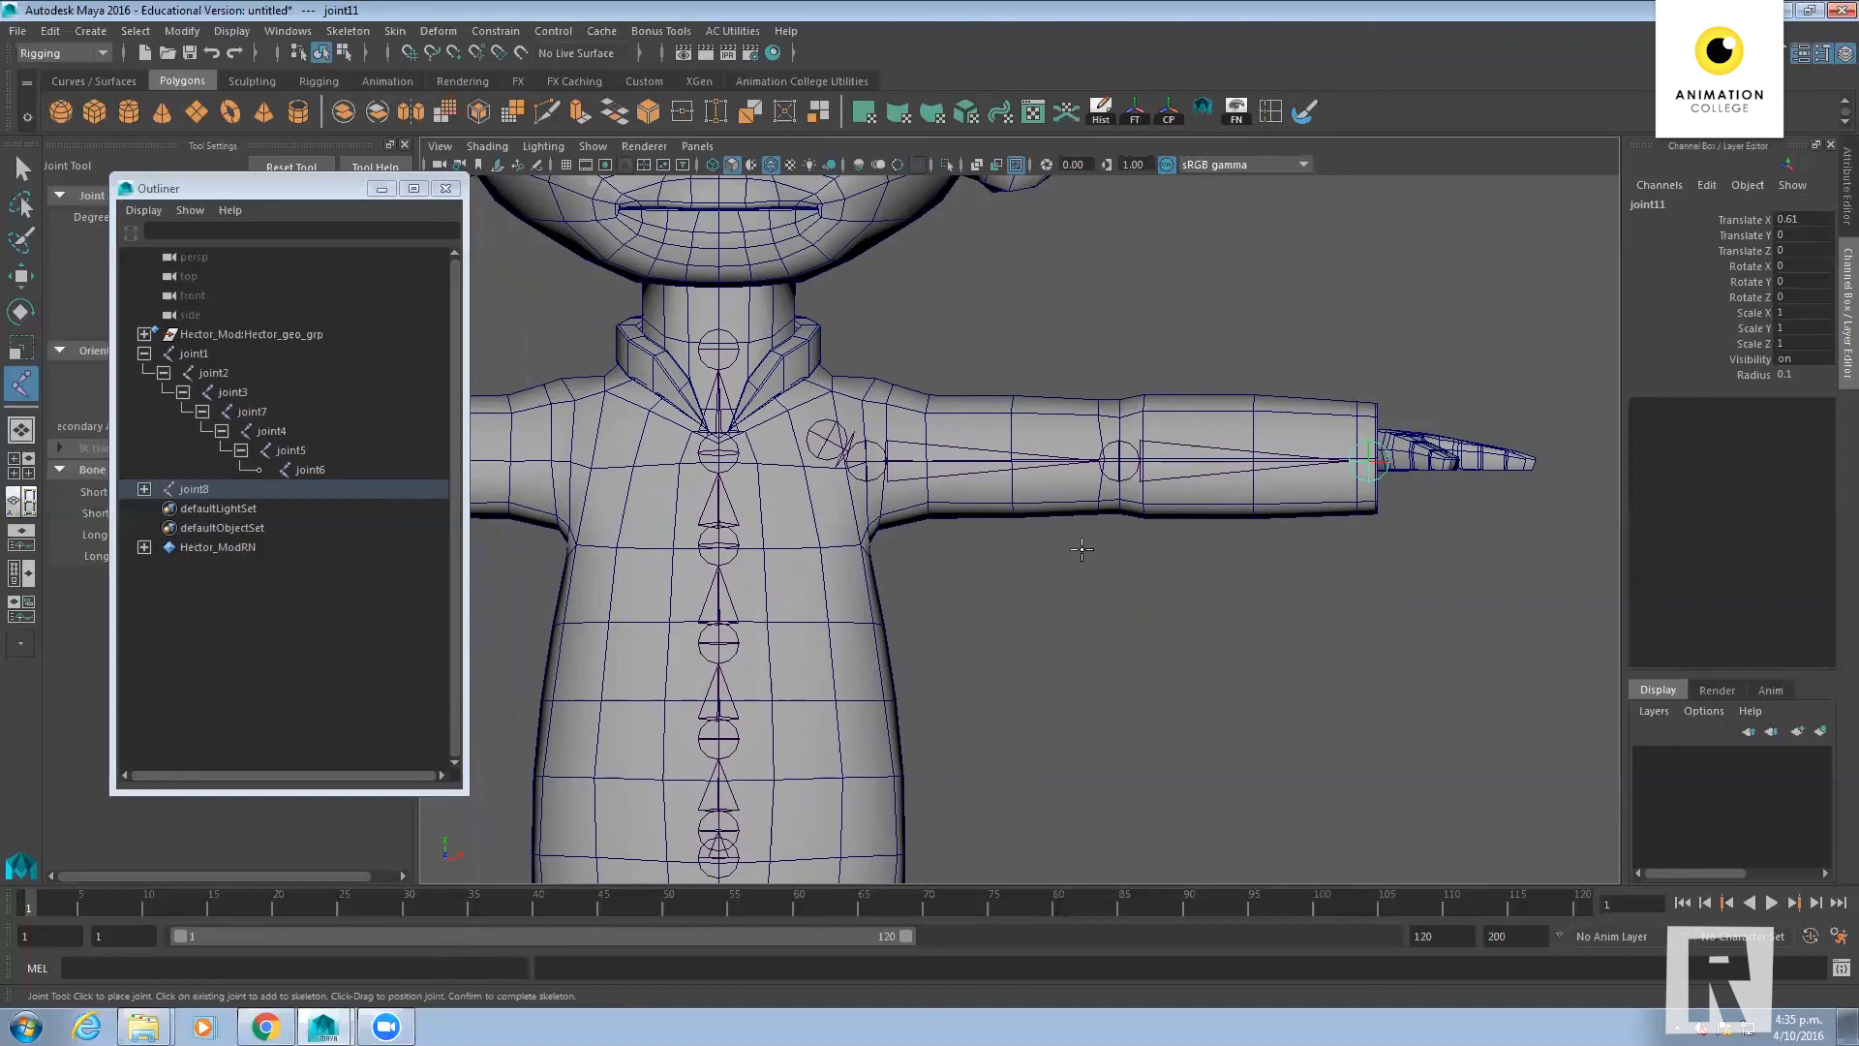
key(w)
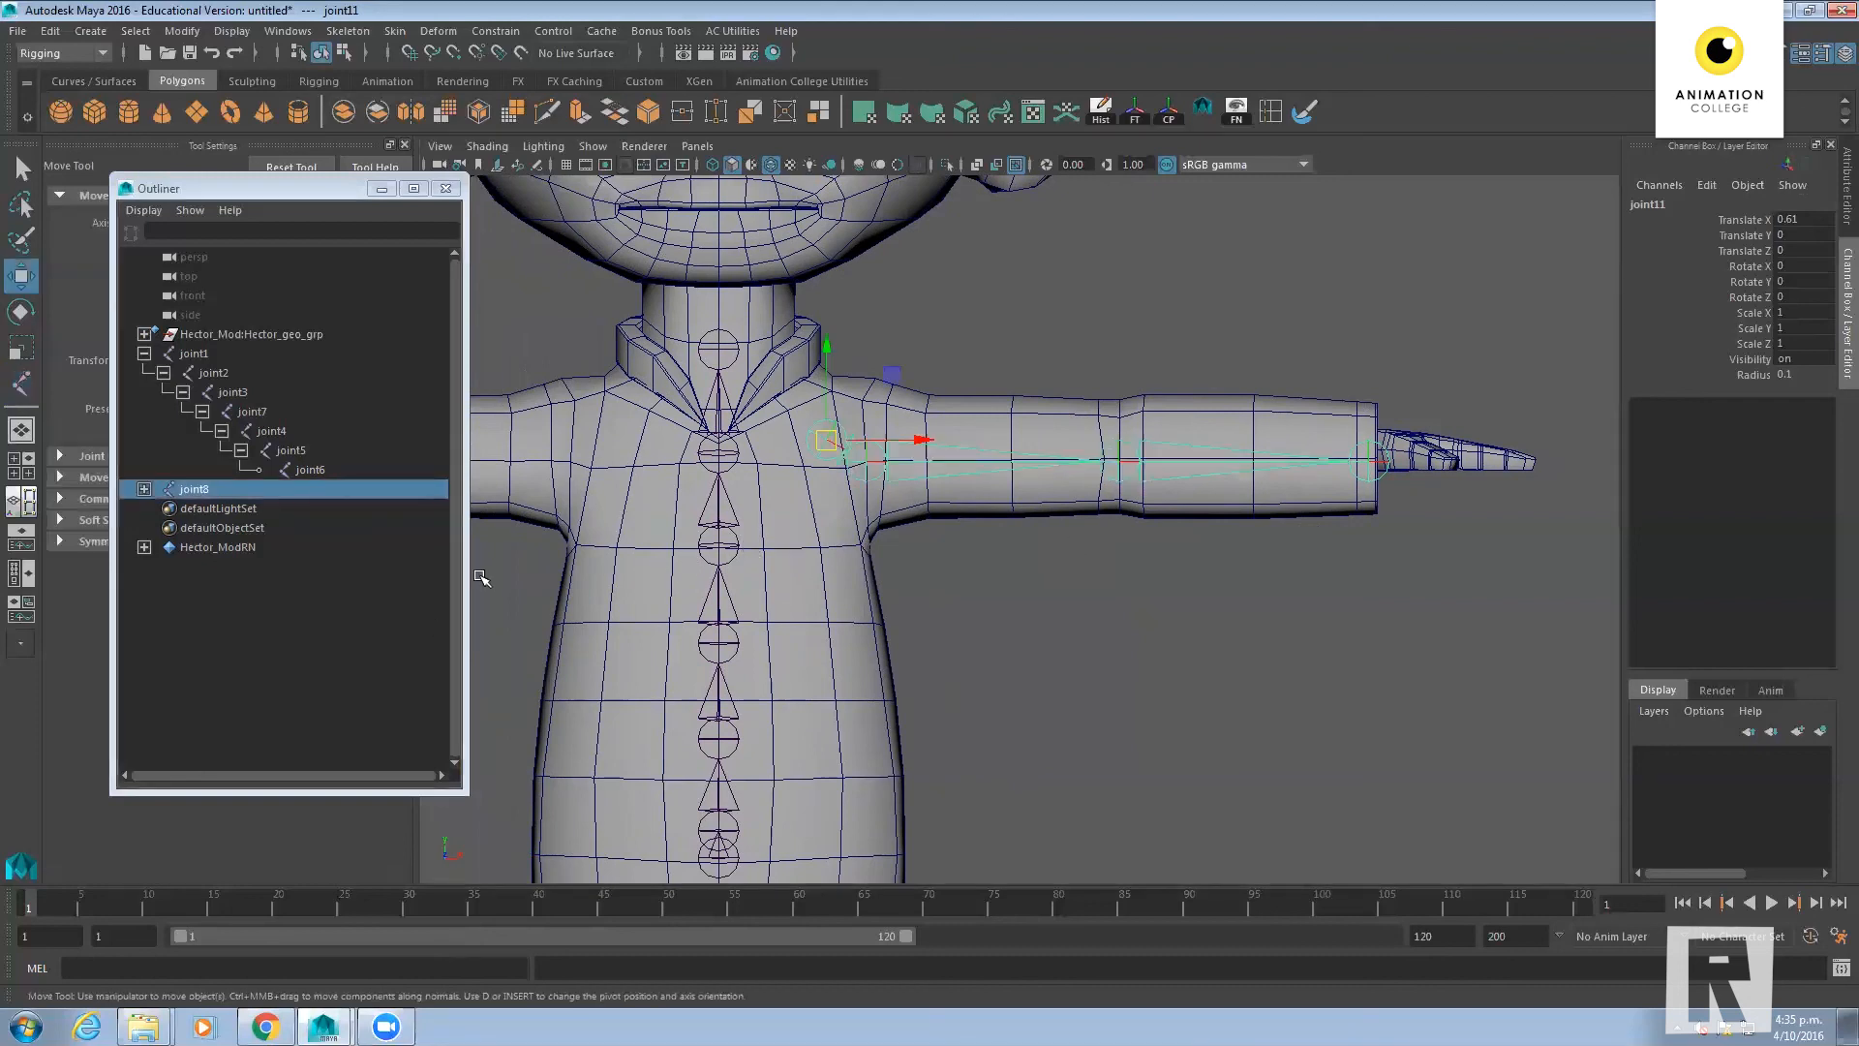
Parent the arm chain's root, joint8, under the upper spine joint joint5
click(145, 489)
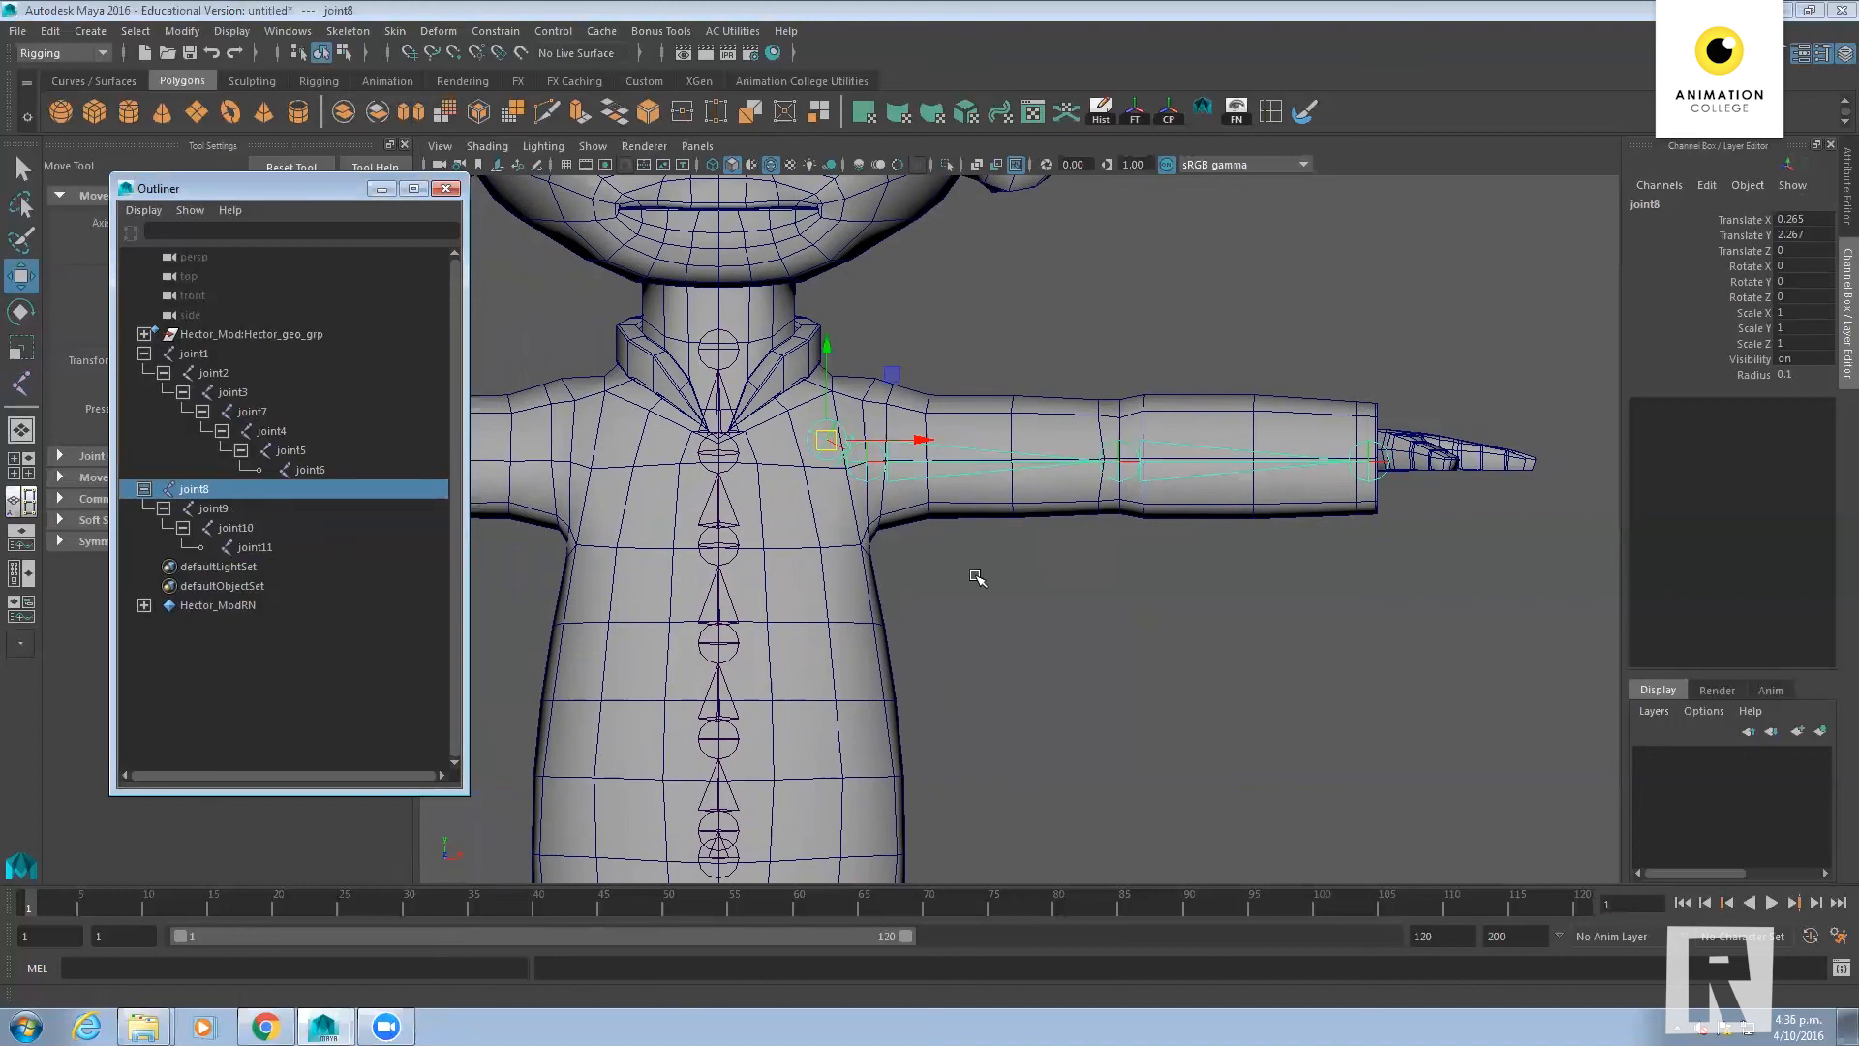
click(832, 459)
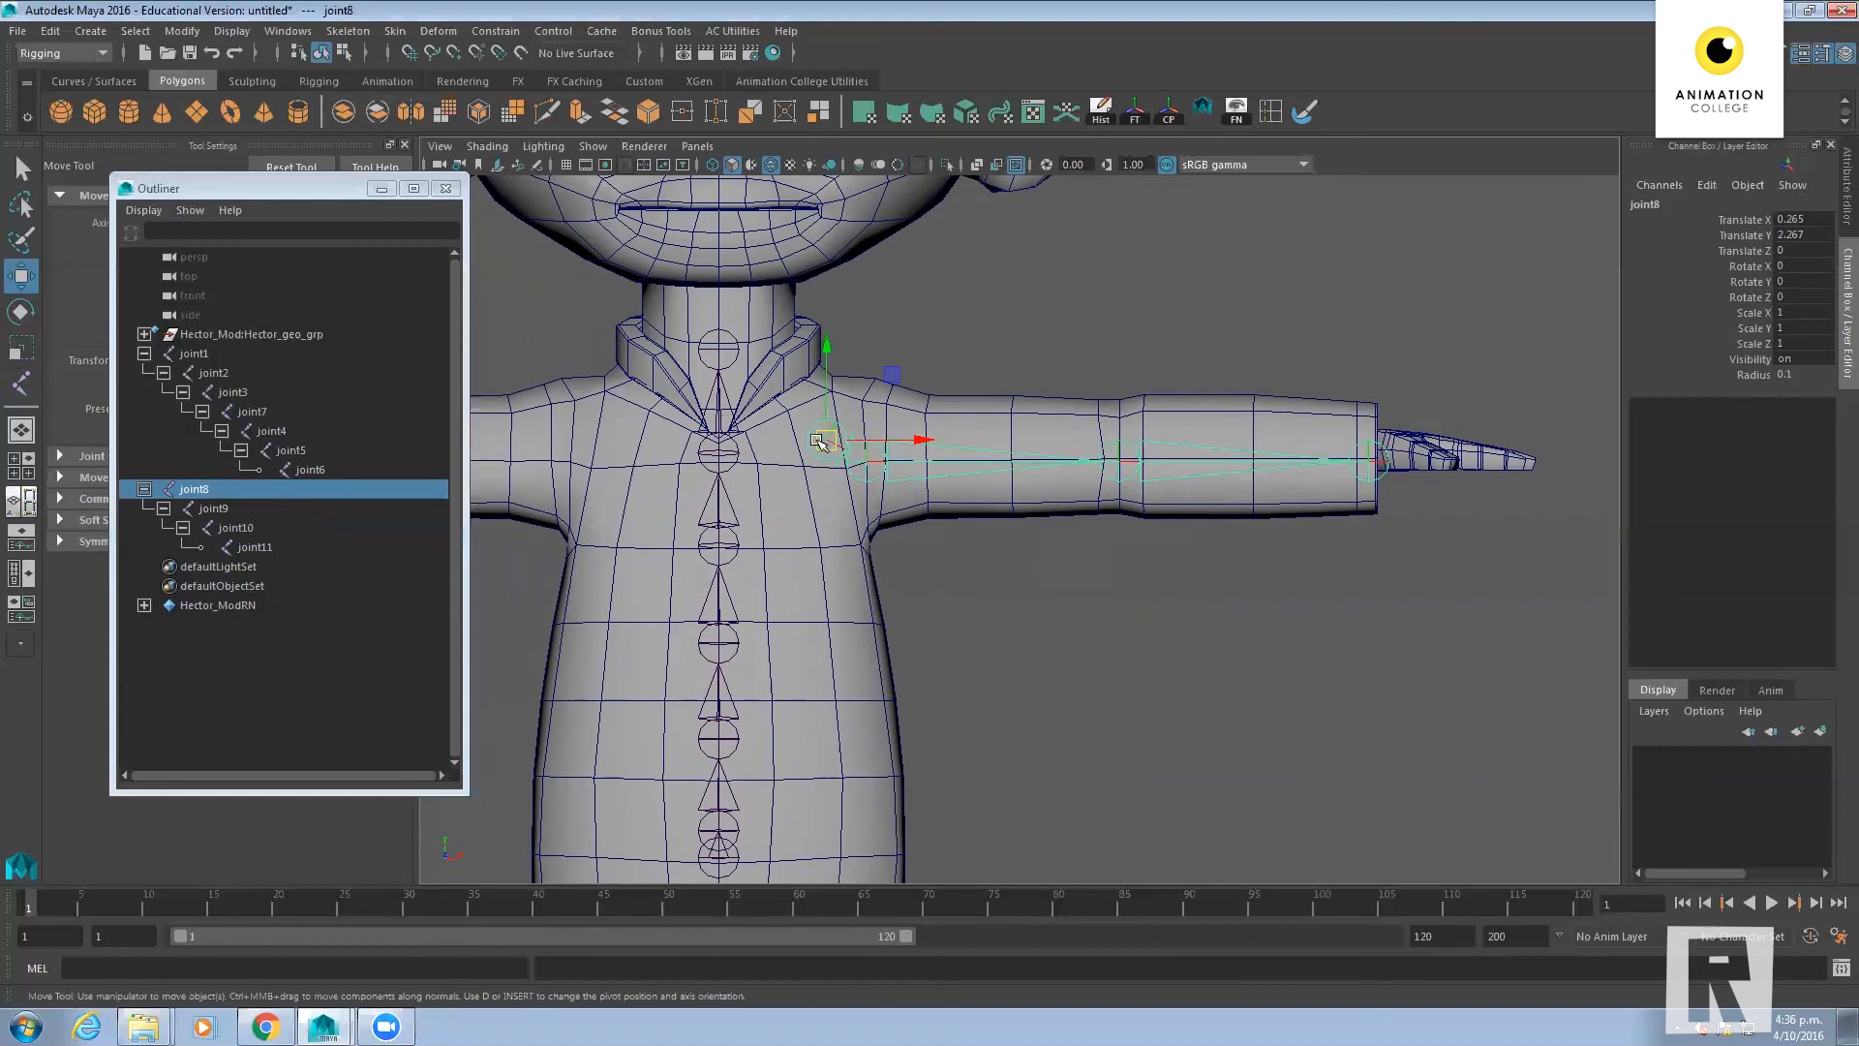
click(720, 453)
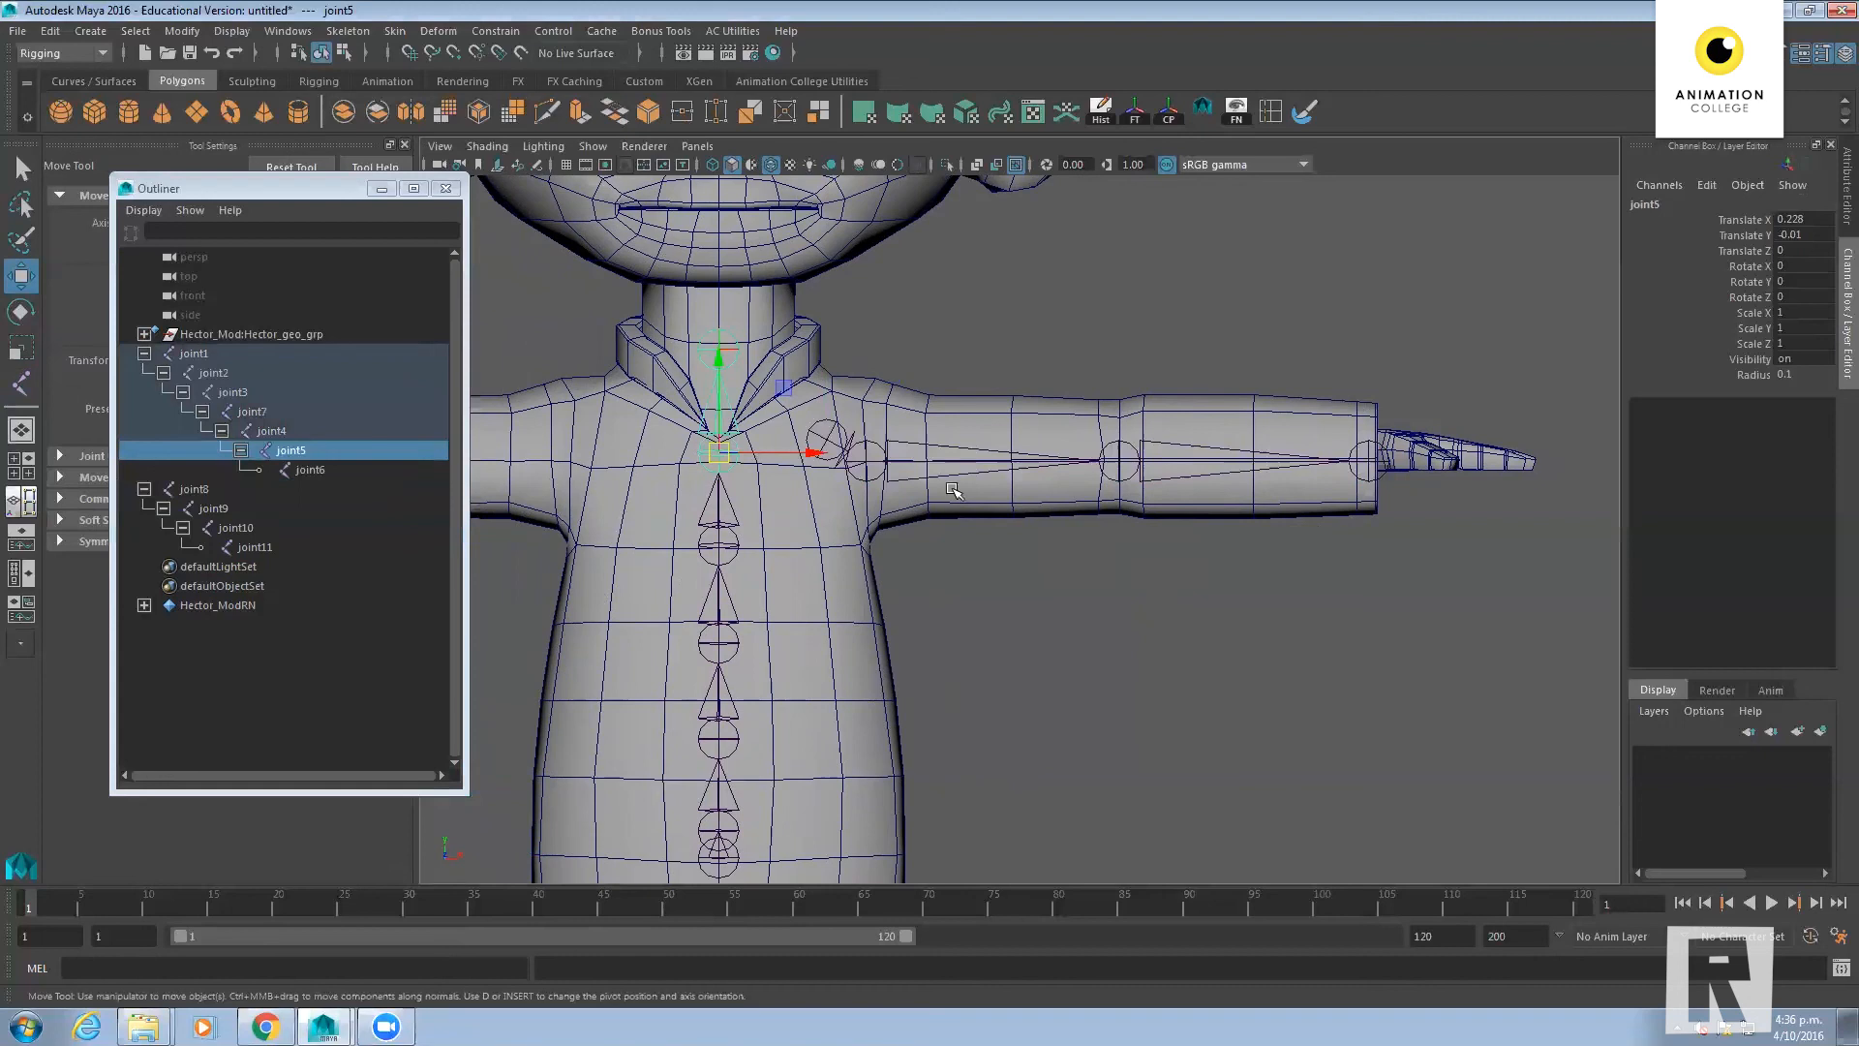
click(830, 428)
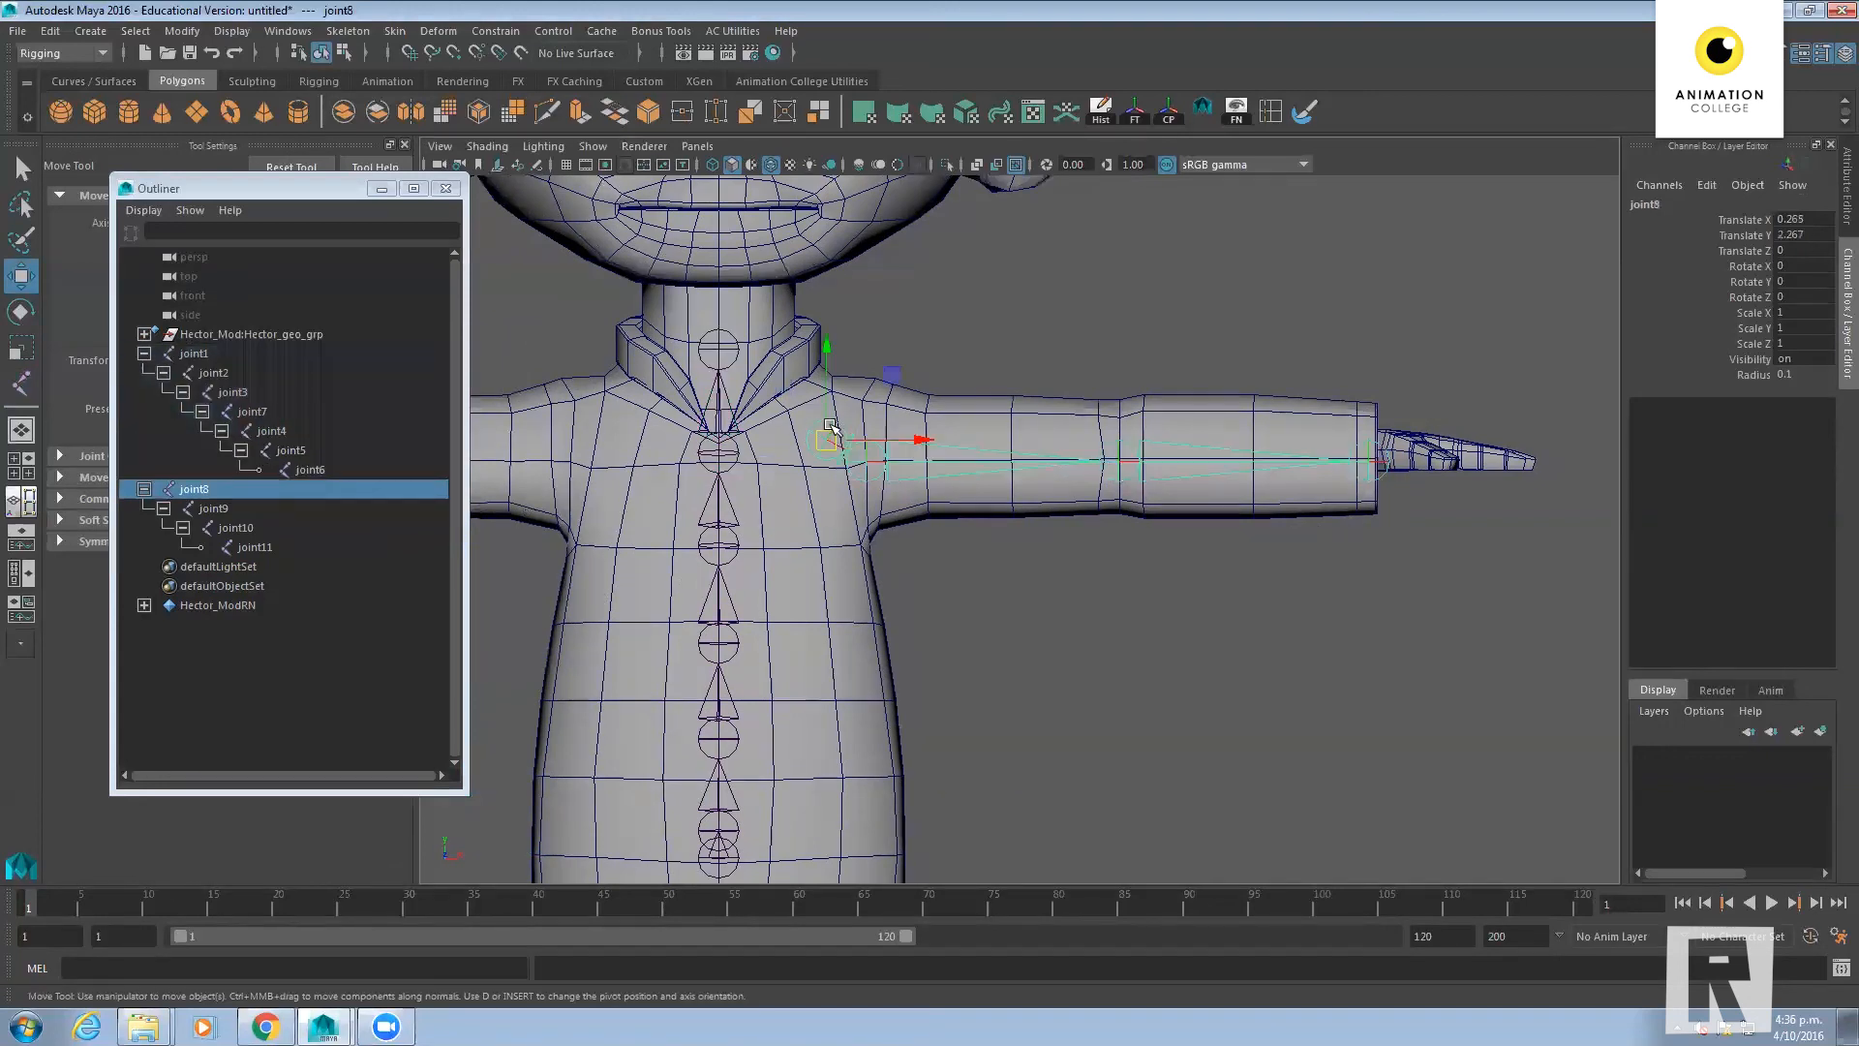
click(194, 489)
middle_drag(194, 488, 295, 451)
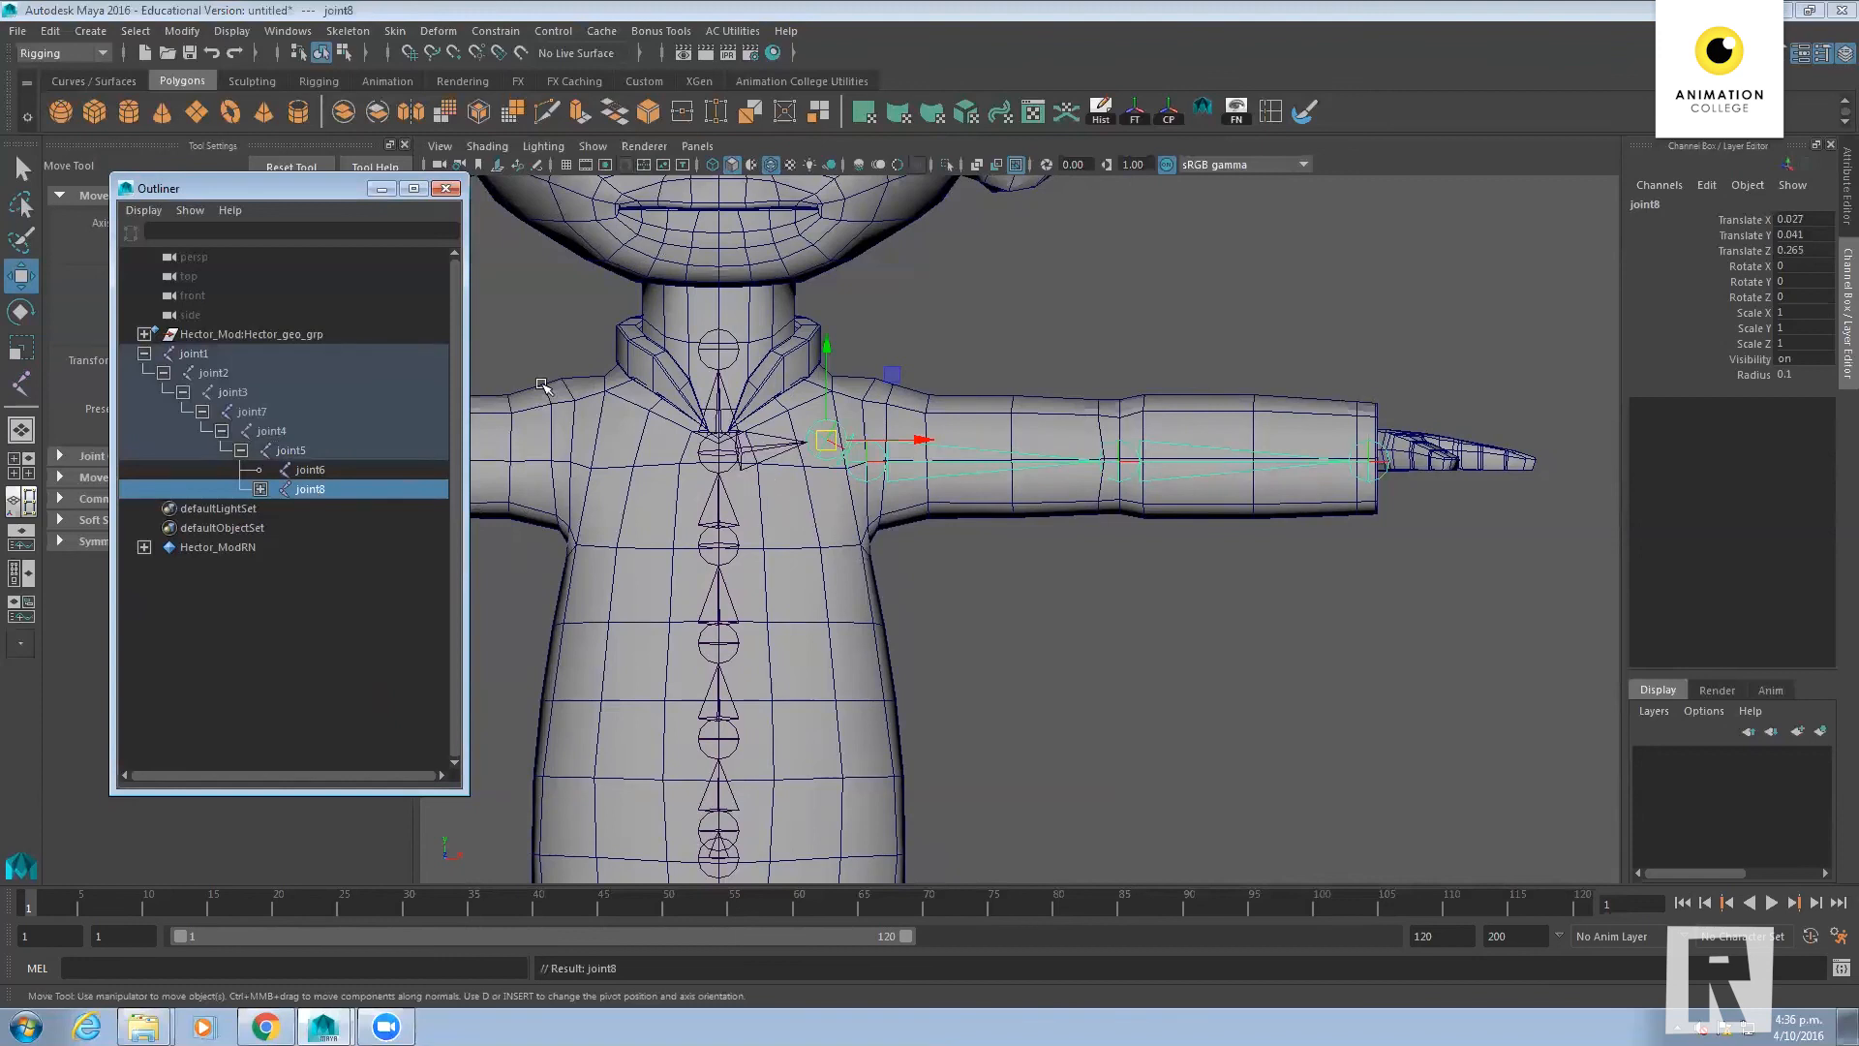
Test the arm's connection by freely rotating joint5 with the Rotate tool, and undo the rotation
drag(337, 188, 268, 180)
scroll(963, 657, down, 5)
scroll(1036, 659, up, 3)
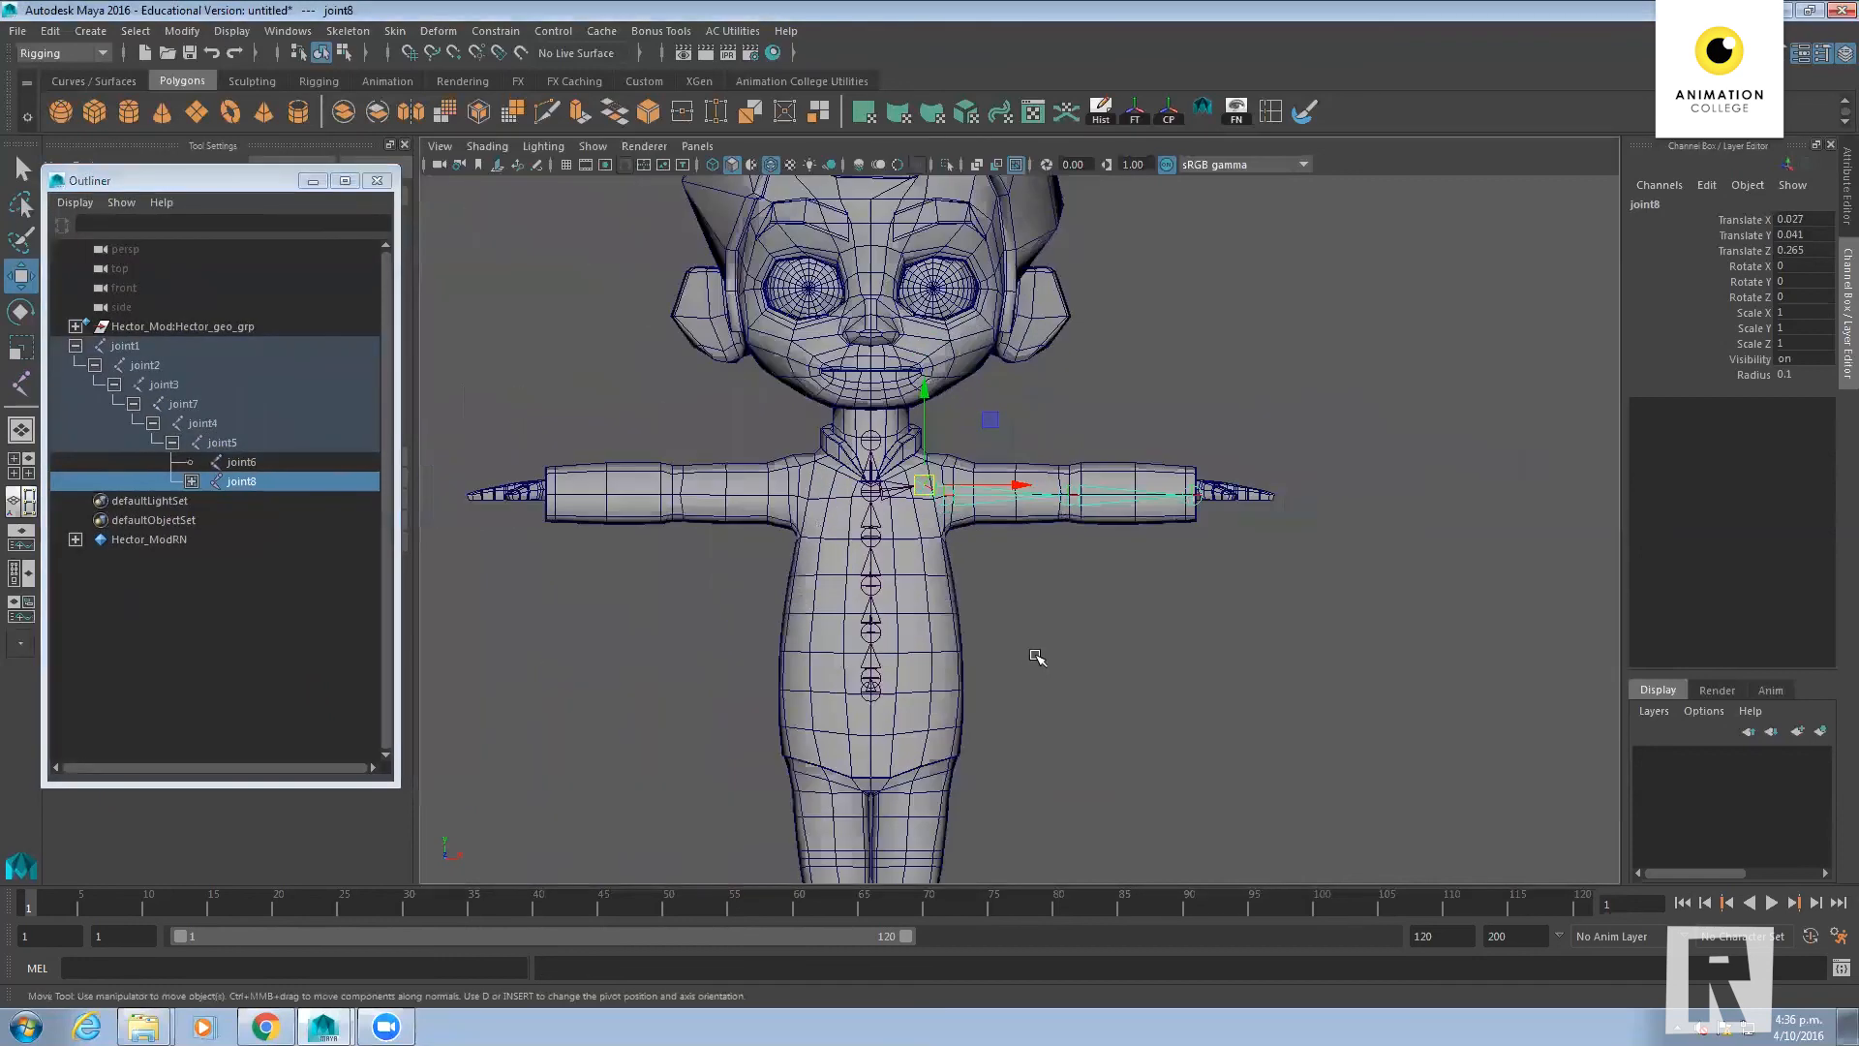
scroll(1132, 630, up, 5)
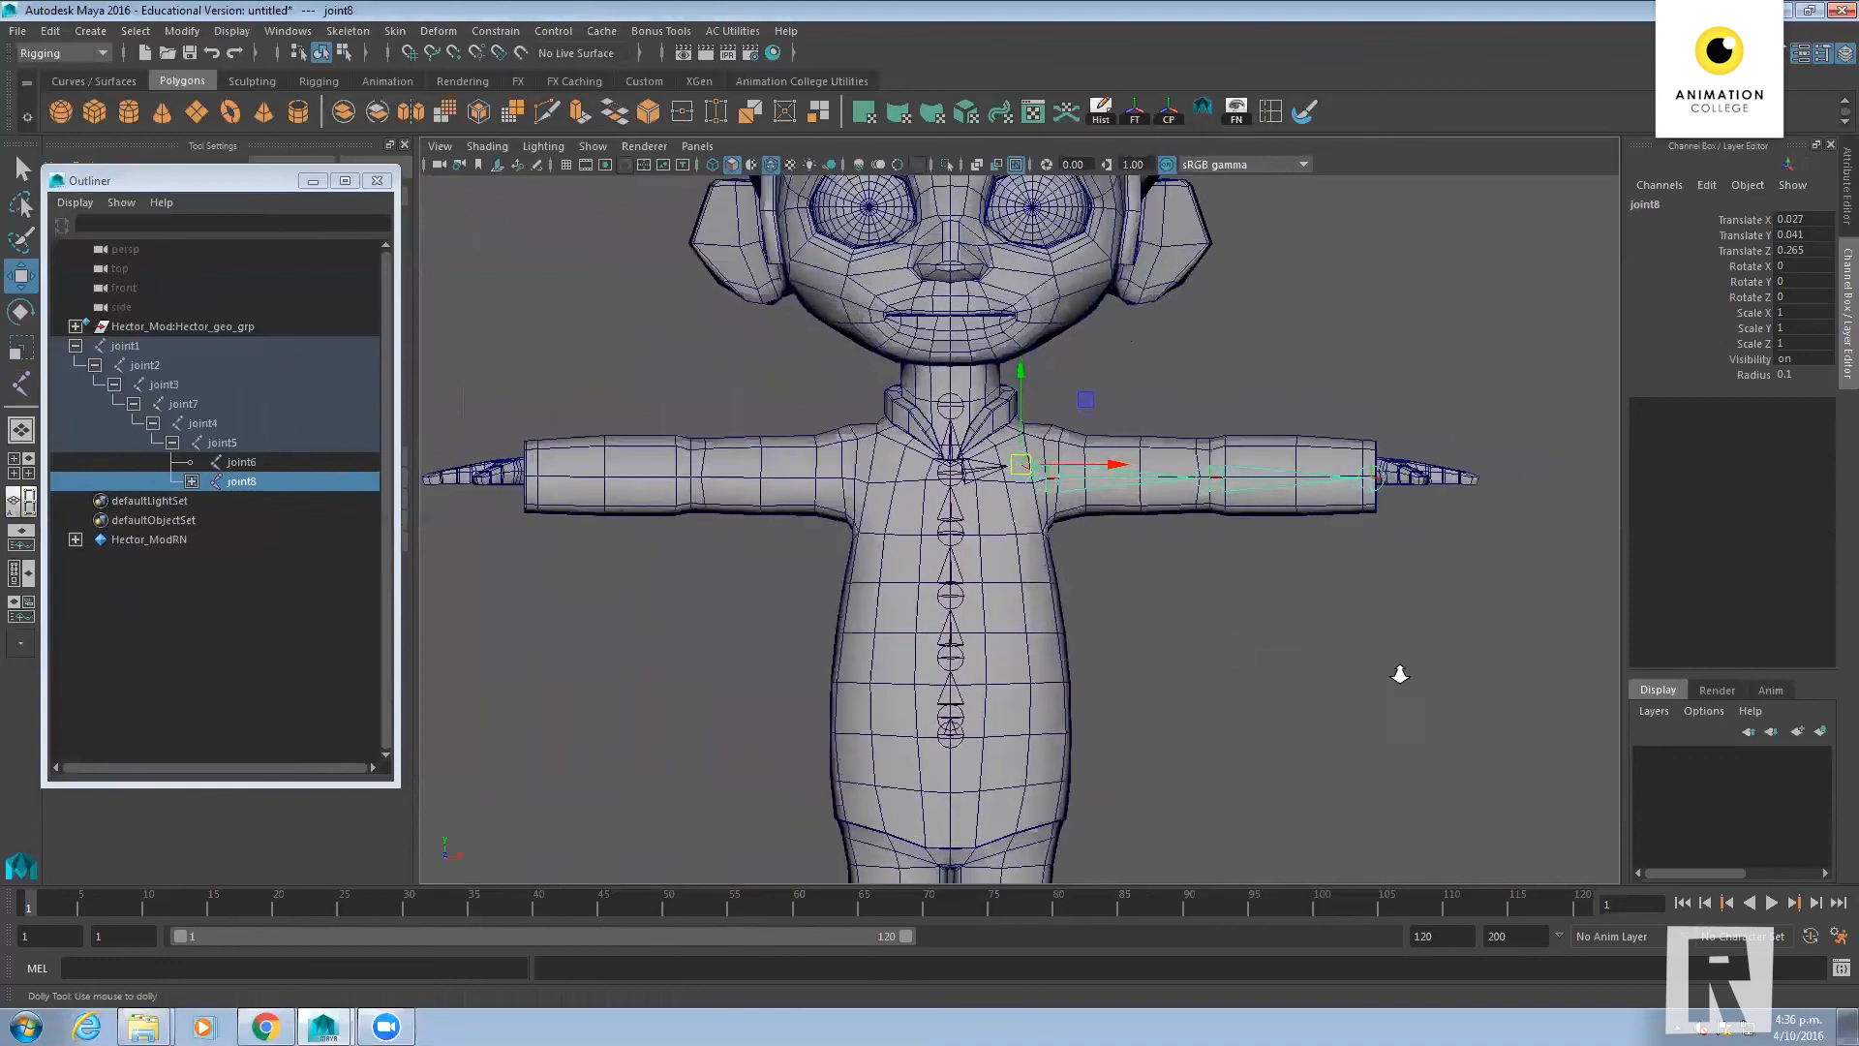
click(939, 463)
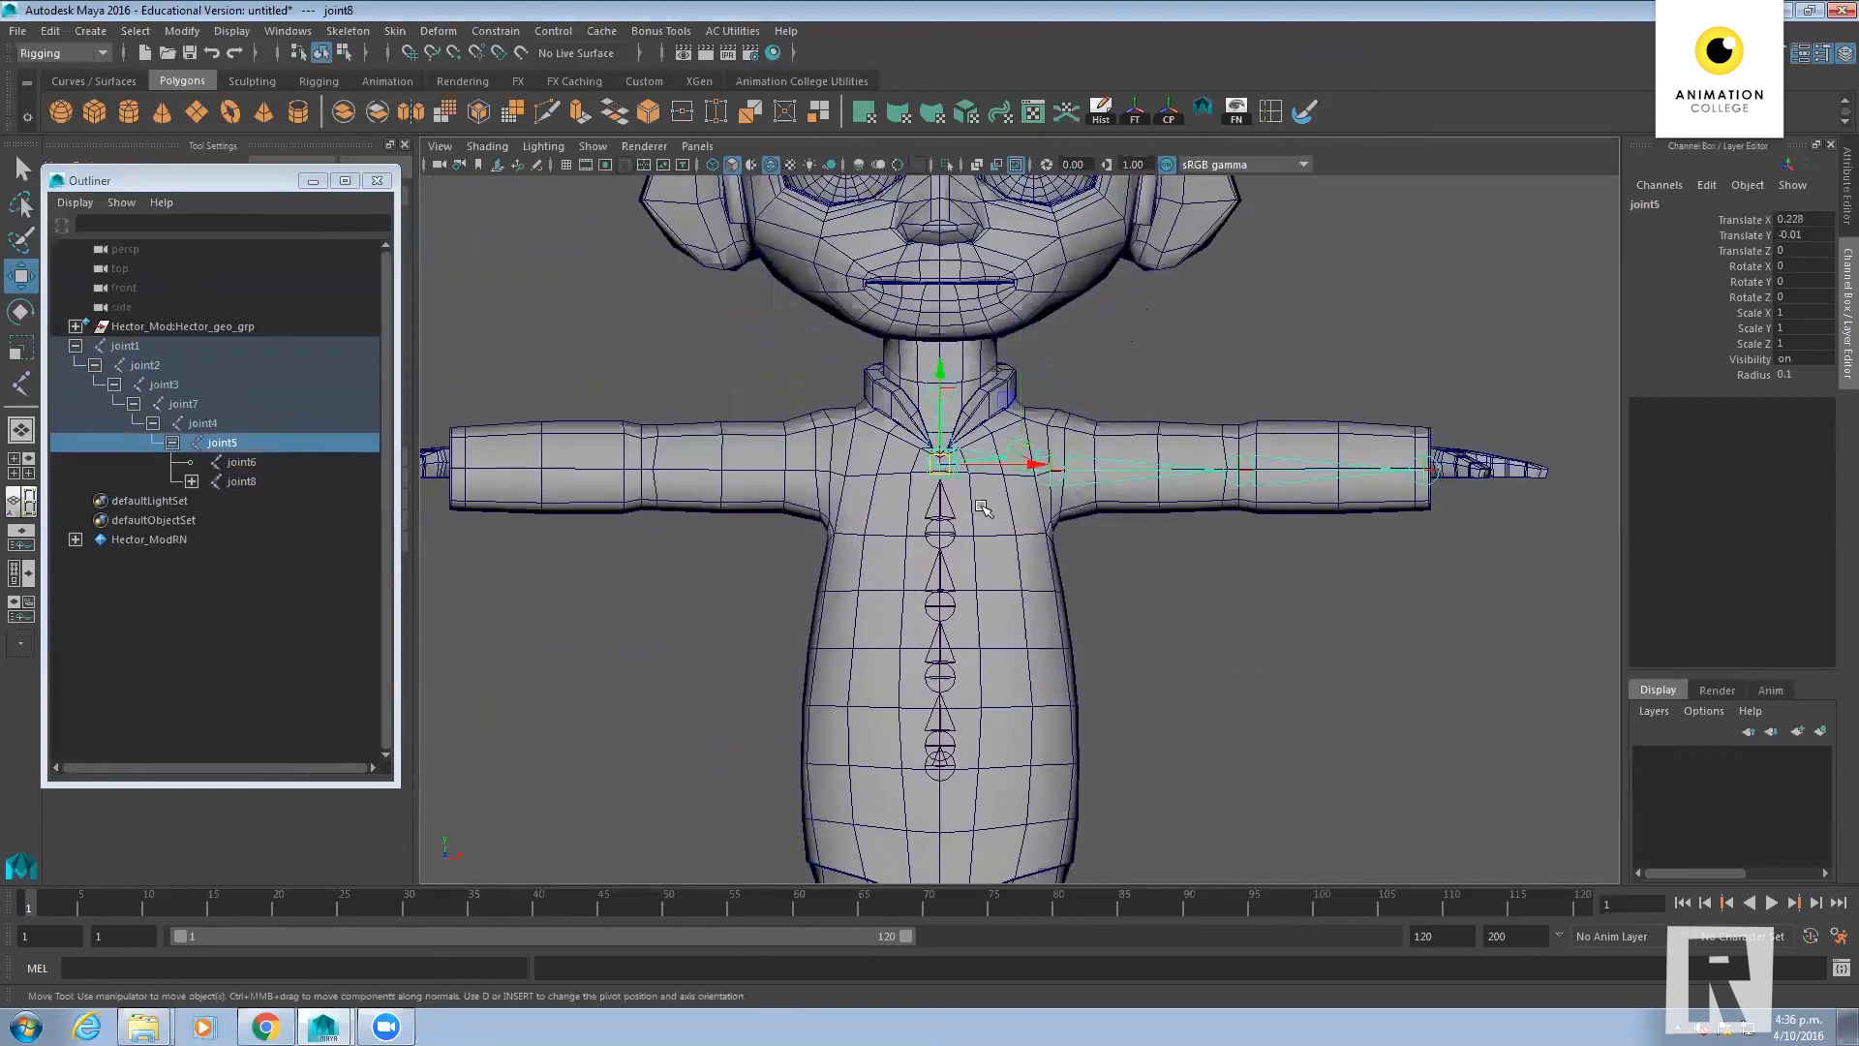
key(e)
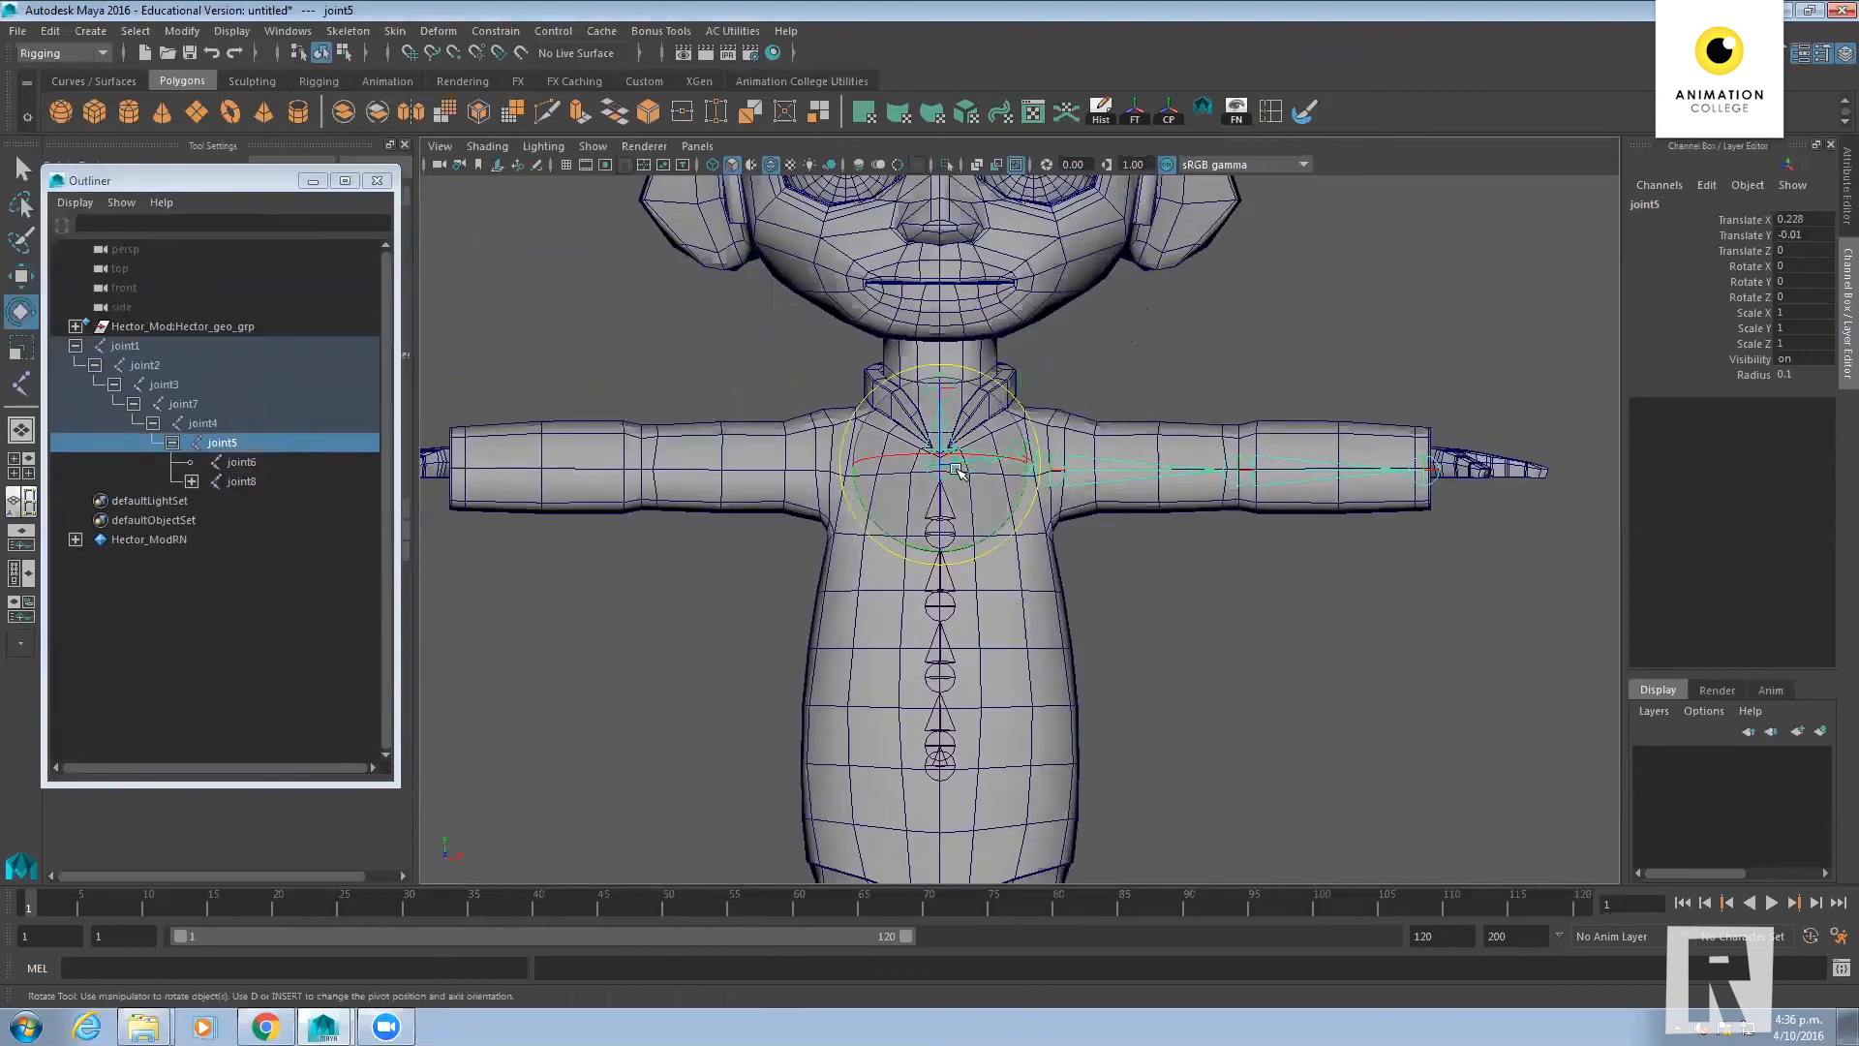
drag(984, 484, 1053, 578)
key(ctrl+z)
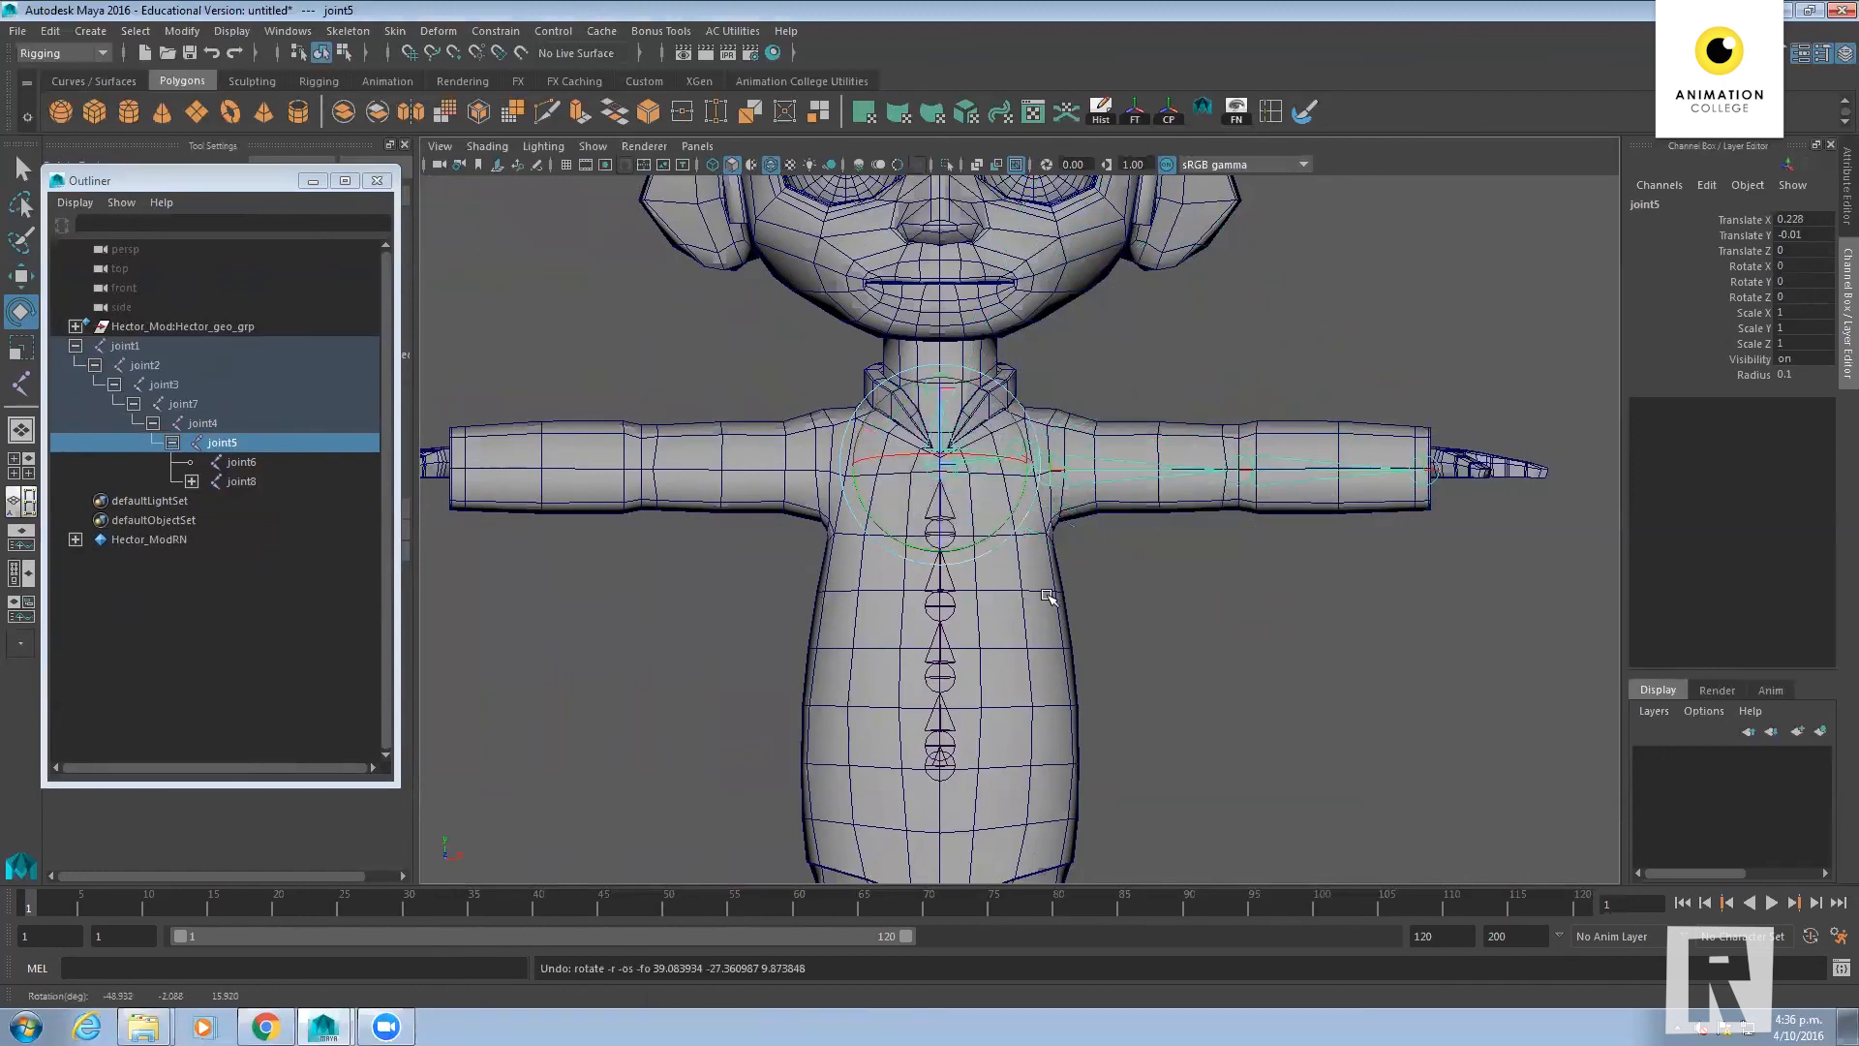
Select the spine joints from joint2 to joint5 and try rotating them together to bend the torso, undoing the trial rotations
key(q)
click(949, 724)
shift+click(948, 677)
shift+click(949, 608)
shift+click(950, 539)
shift+click(941, 457)
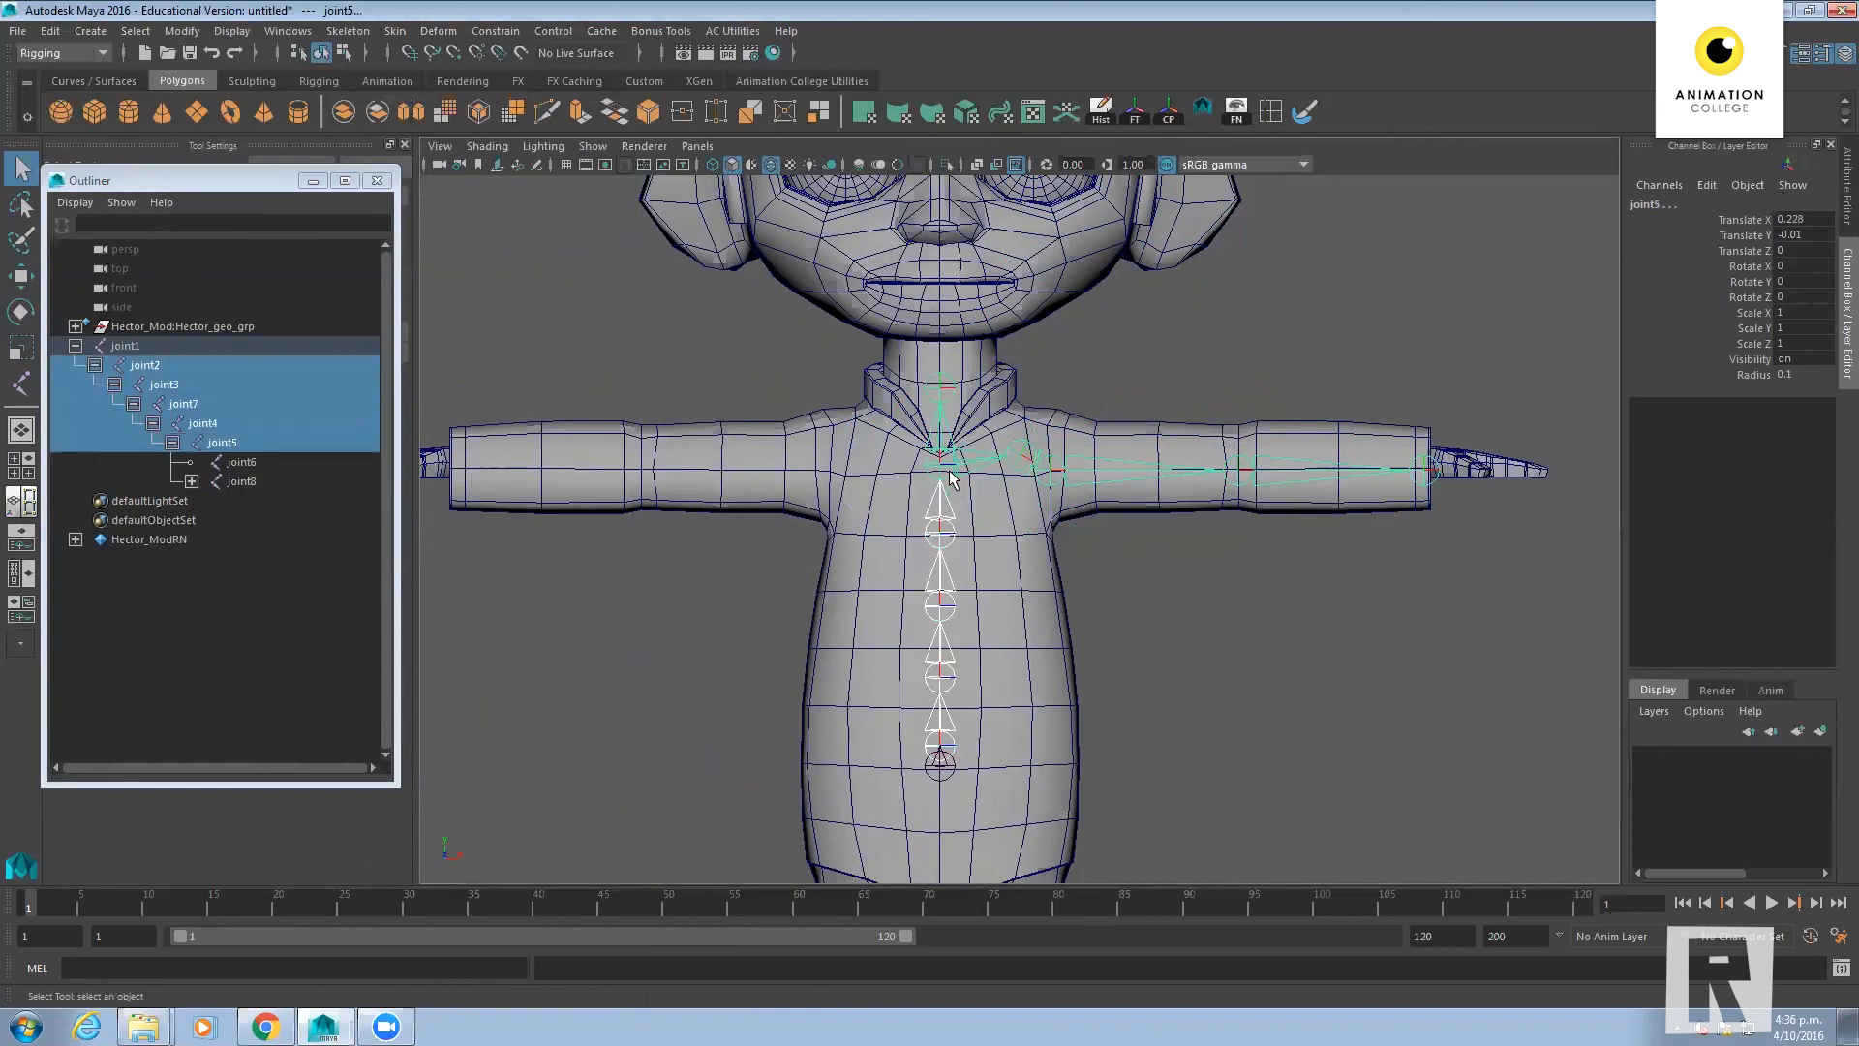
key(e)
mouse_move(925, 455)
mouse_down()
mouse_move(889, 404)
mouse_move(995, 420)
mouse_move(1036, 392)
mouse_move(958, 397)
mouse_move(1026, 407)
mouse_move(944, 435)
mouse_up()
key(ctrl+z)
key(ctrl+z)
key(ctrl+z)
drag(992, 550, 1033, 558)
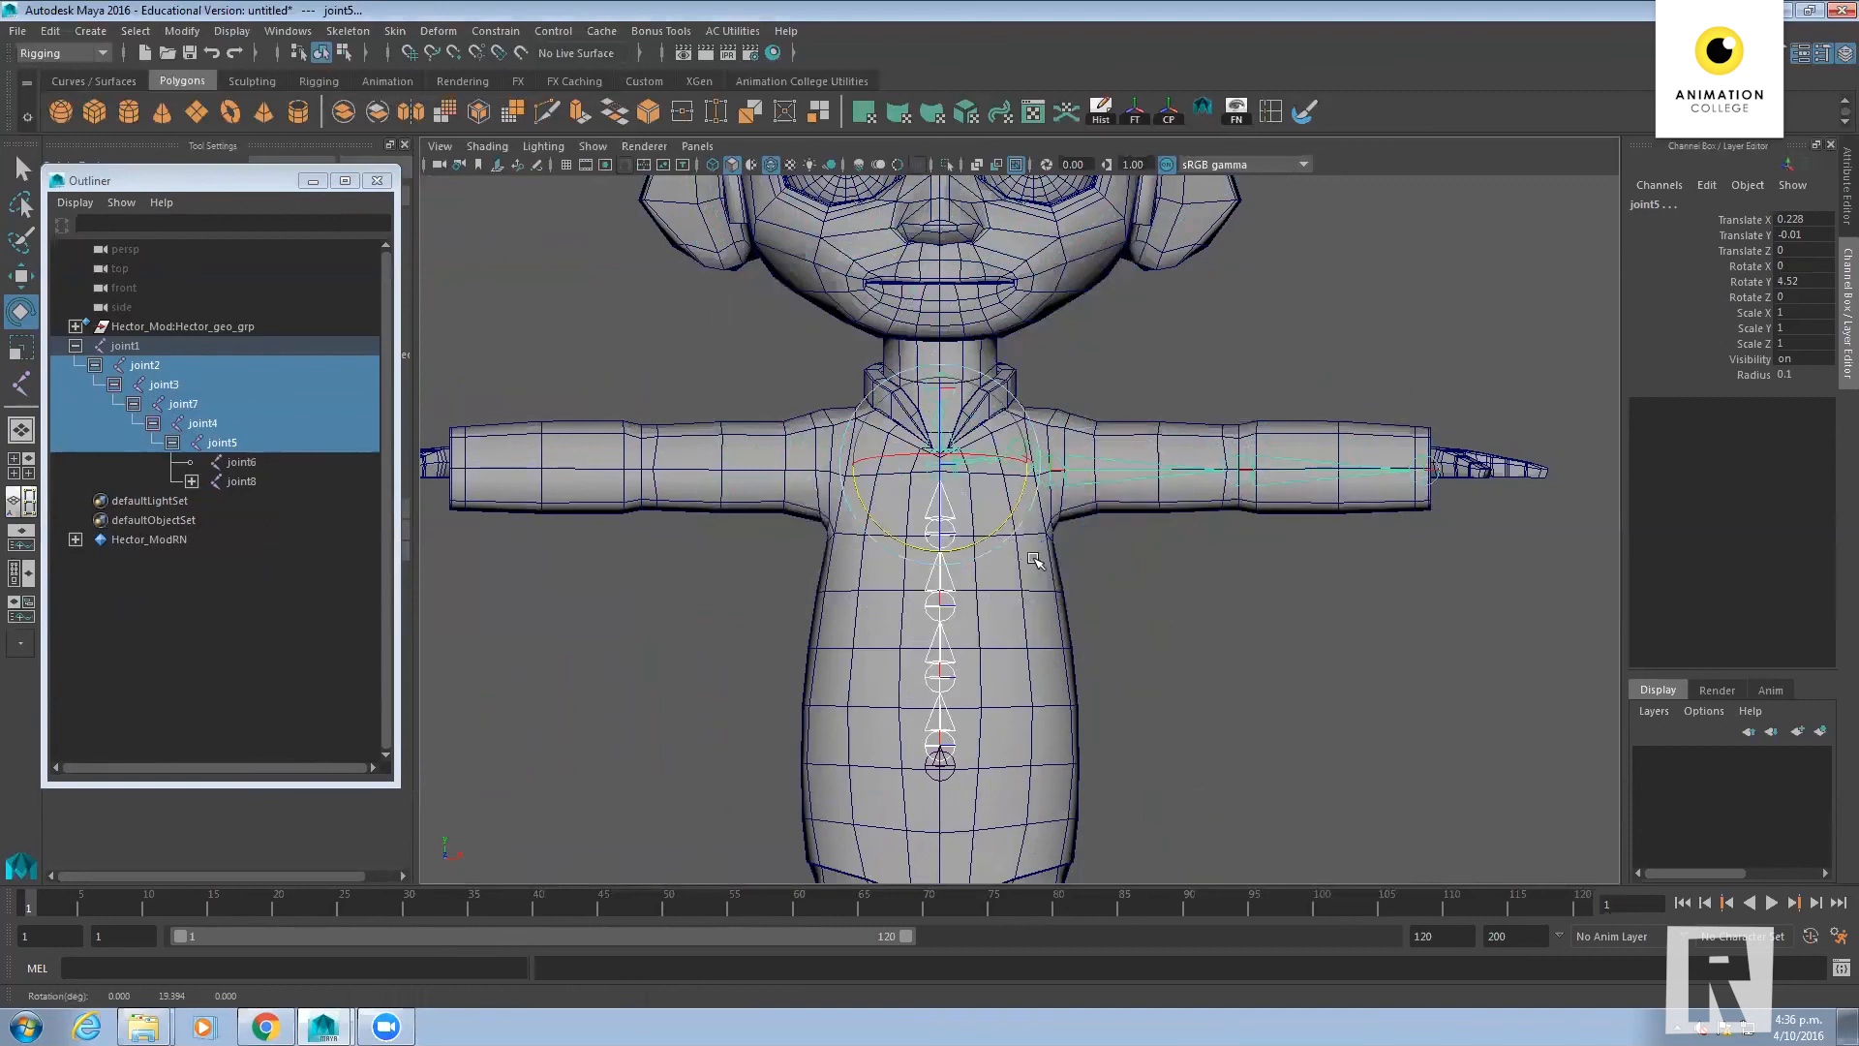
Clear the joint selection and examine the hips and legs below the spine chain in the front view
click(1181, 626)
alt+right_drag(1195, 630, 1145, 628)
alt+middle_drag(1147, 625, 1128, 450)
alt+right_drag(1174, 523, 1295, 532)
alt+middle_drag(1130, 457, 1165, 436)
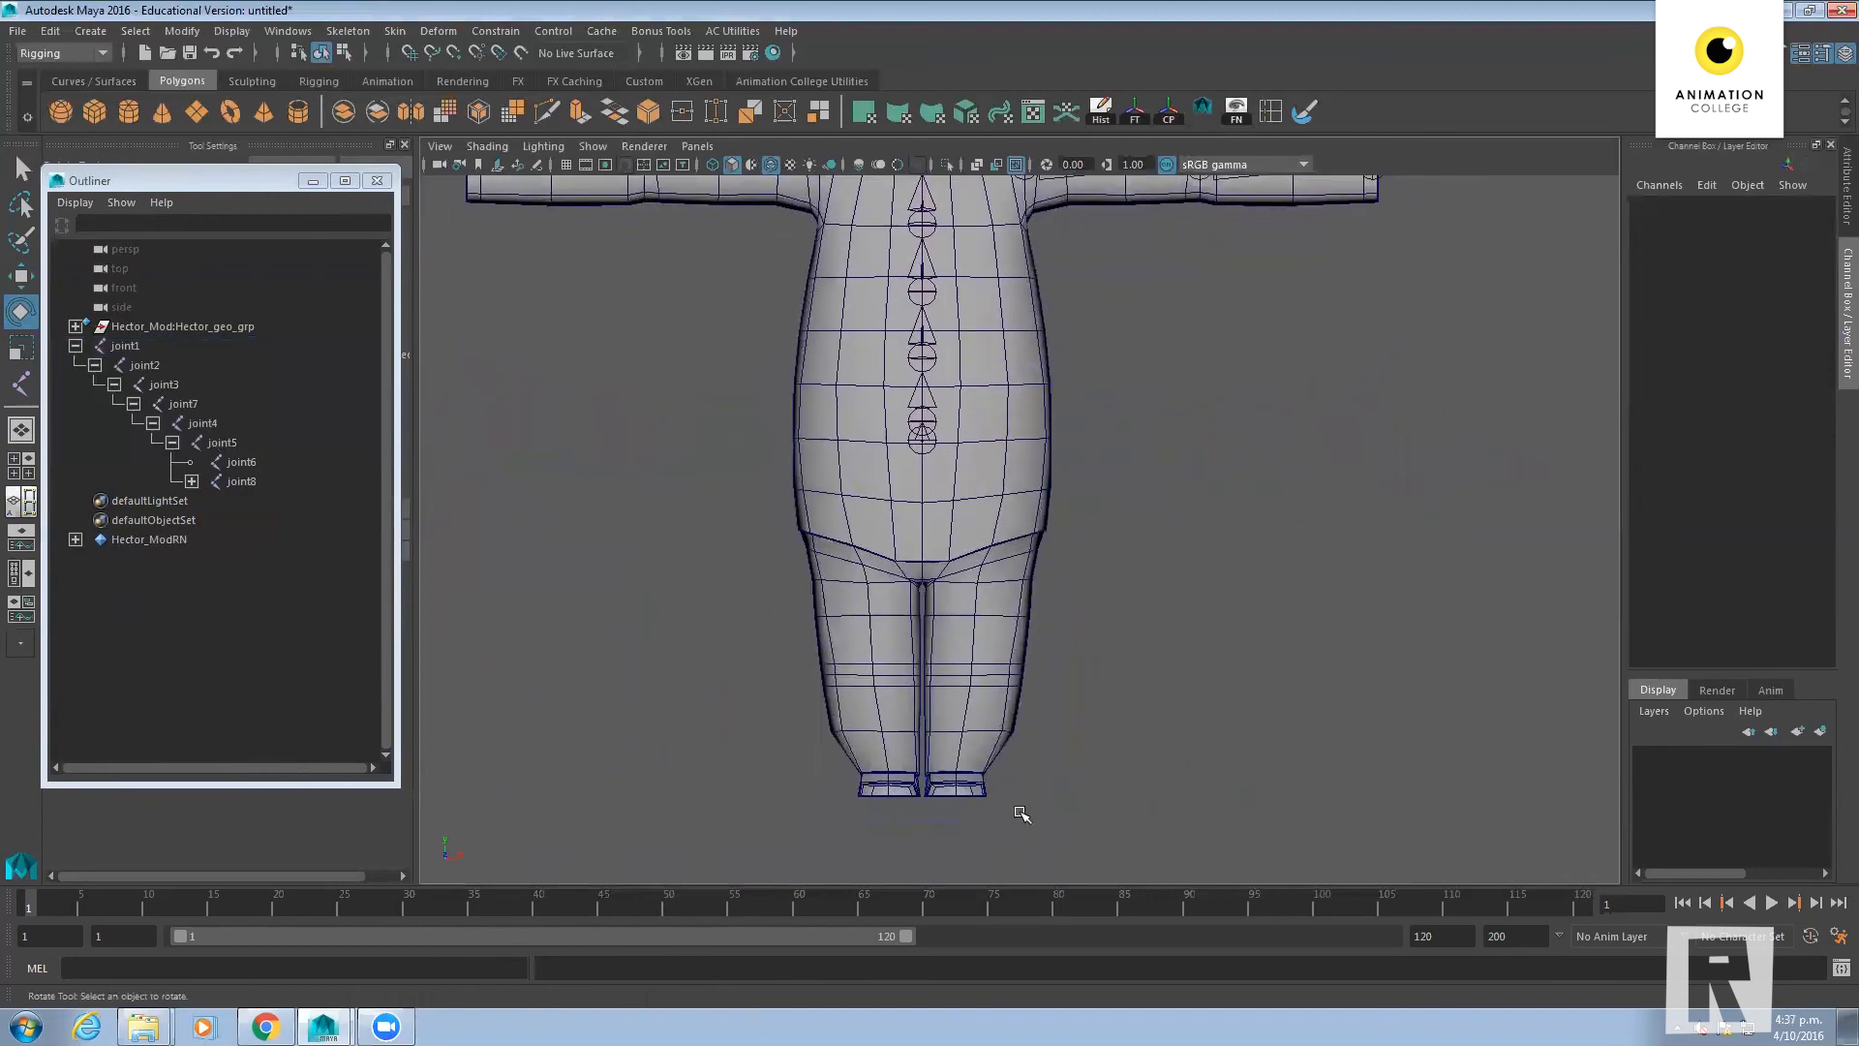
alt+middle_drag(1095, 369, 1171, 435)
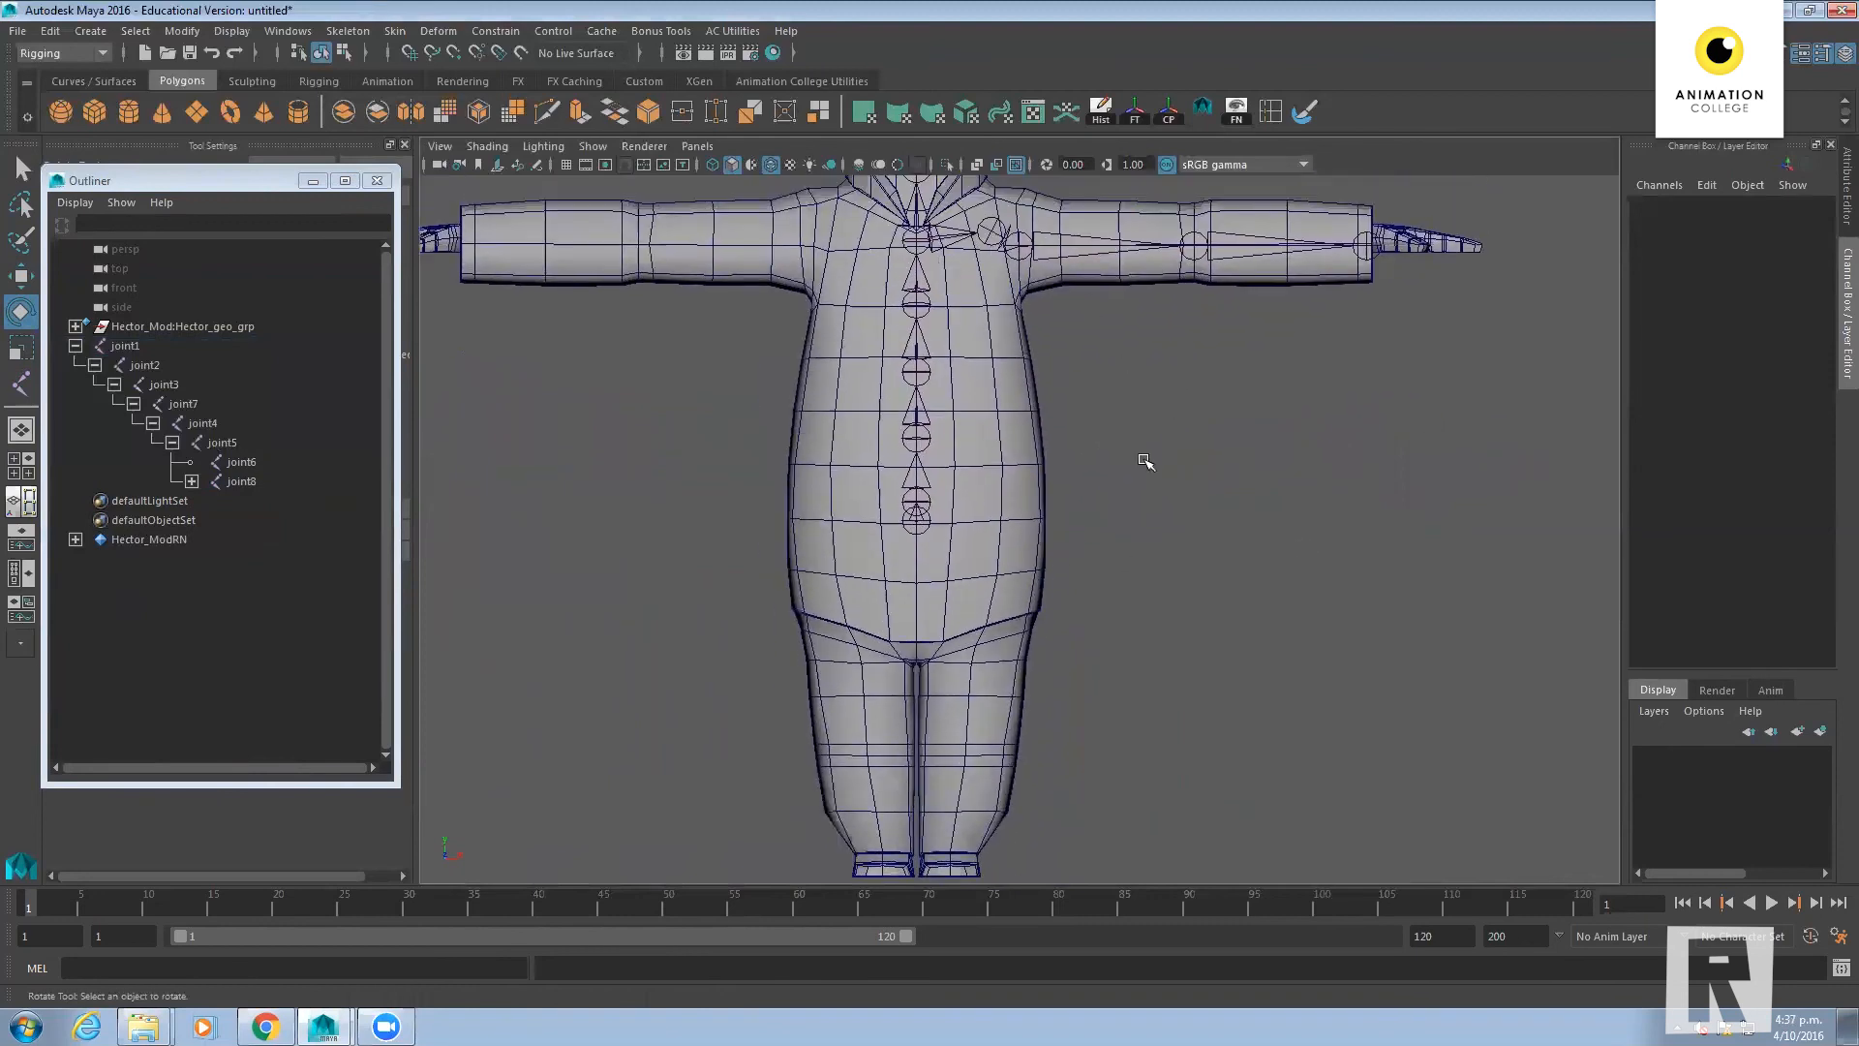
Examine the spine chain, the arm chain's root joint8 and the leg area below in the front view
alt+middle_drag(1058, 525, 1056, 378)
alt+right_drag(991, 436, 1032, 413)
alt+middle_drag(1109, 368, 1148, 642)
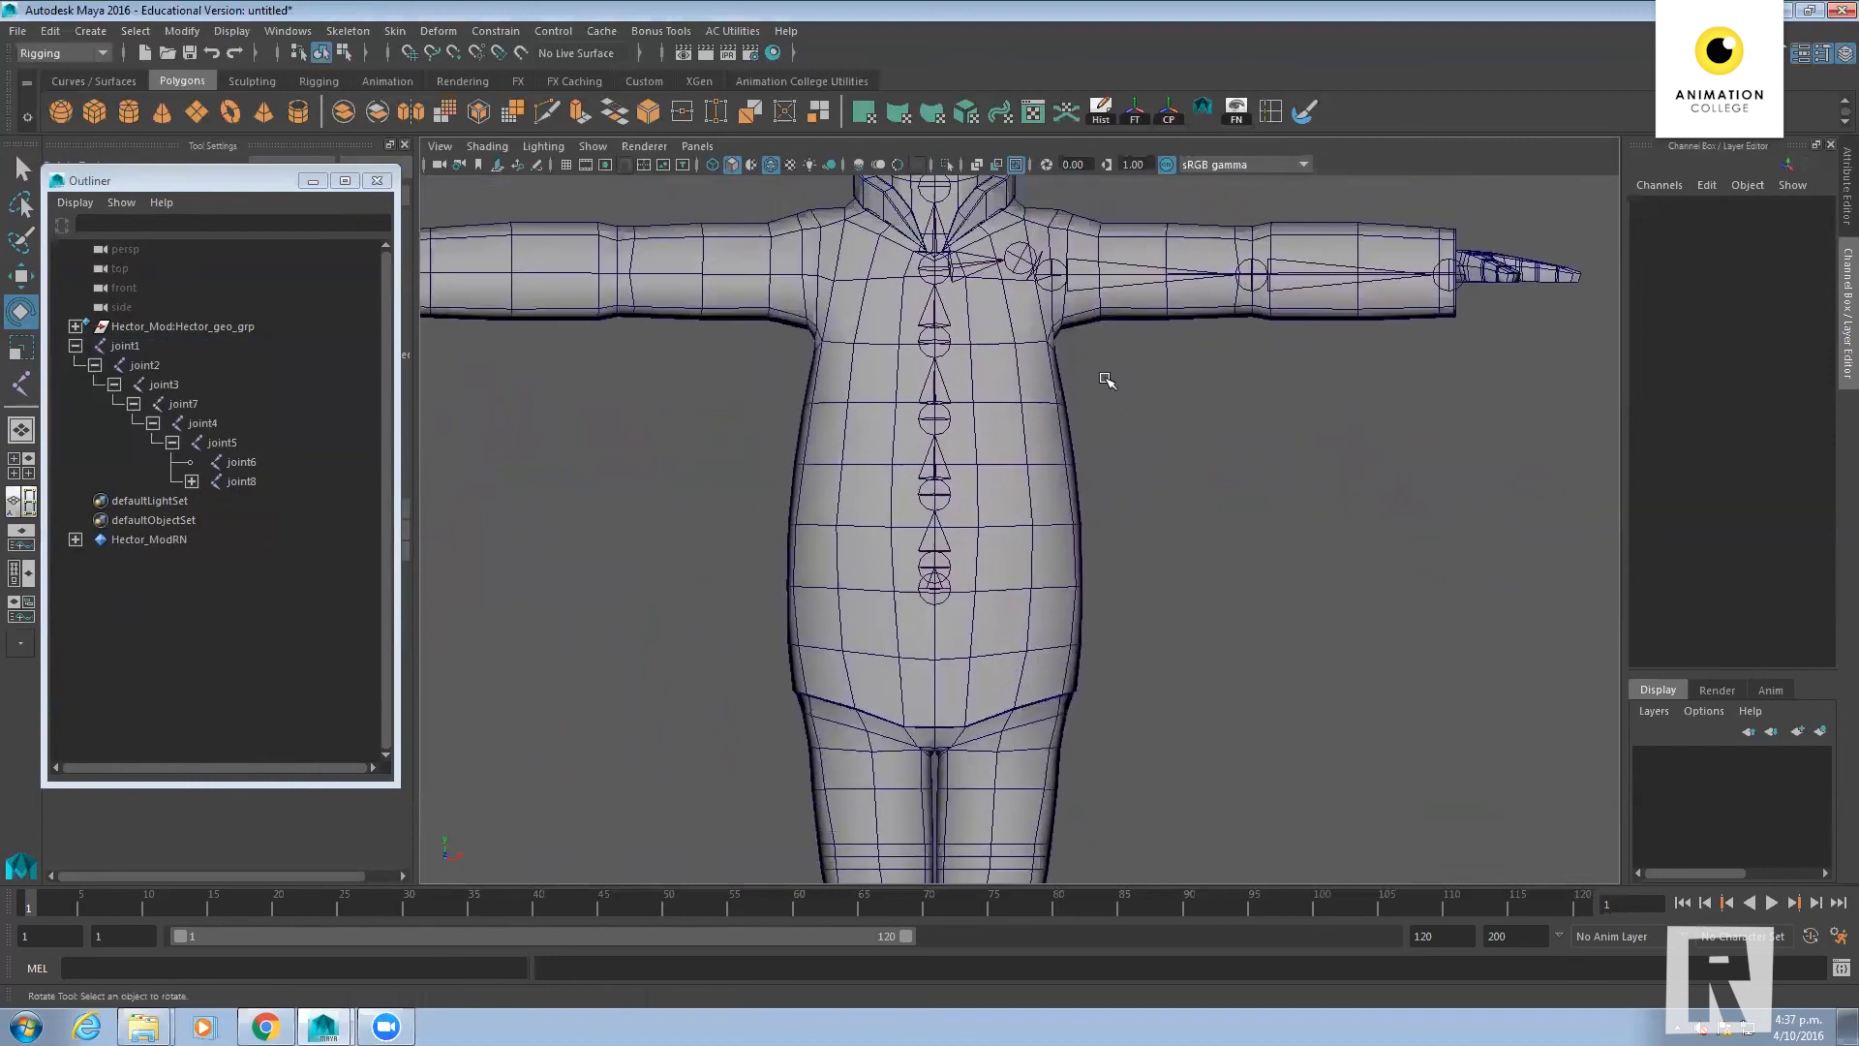
click(1007, 257)
alt+right_drag(985, 653, 1104, 668)
alt+middle_drag(1090, 724, 1107, 572)
alt+right_drag(1114, 571, 1226, 552)
alt+middle_drag(1220, 540, 1225, 340)
alt+right_drag(1311, 406, 1294, 428)
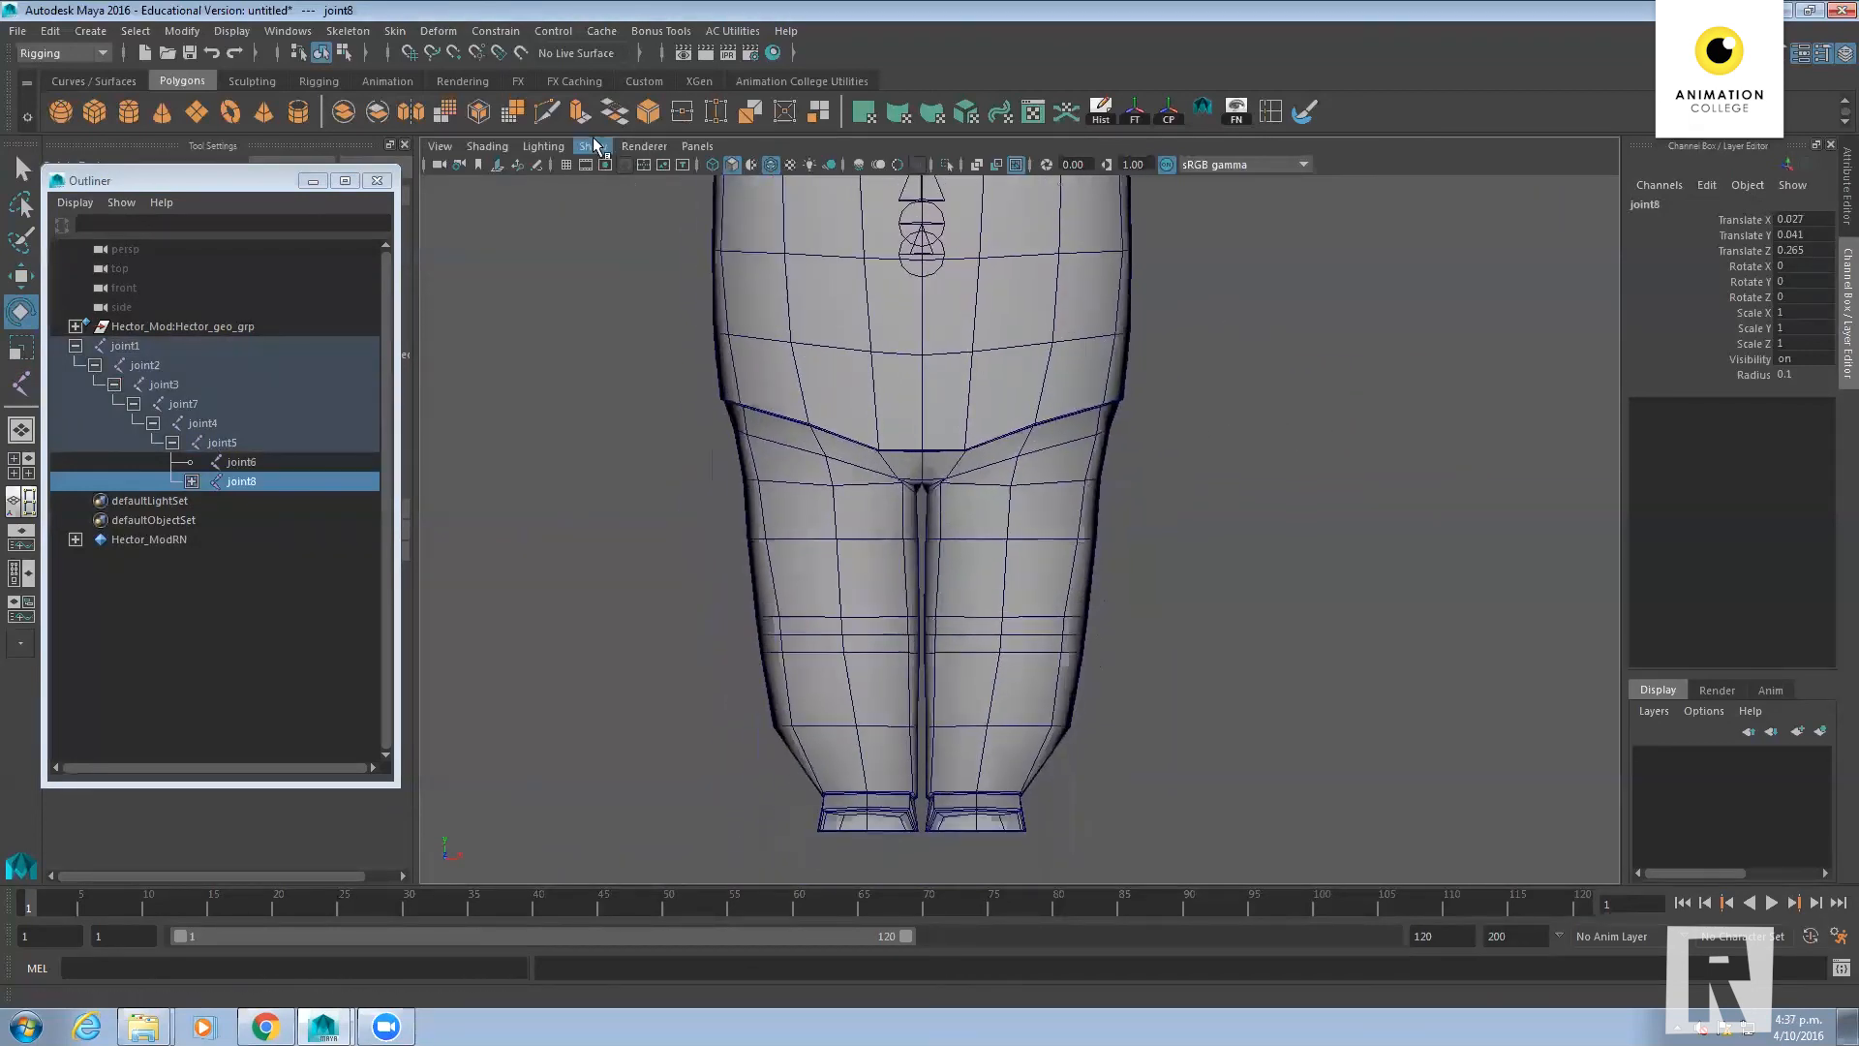
With the Joint tool, continue from root joint1 and place a pelvis joint about 0.065 units below it on the centre line in the side view
click(394, 31)
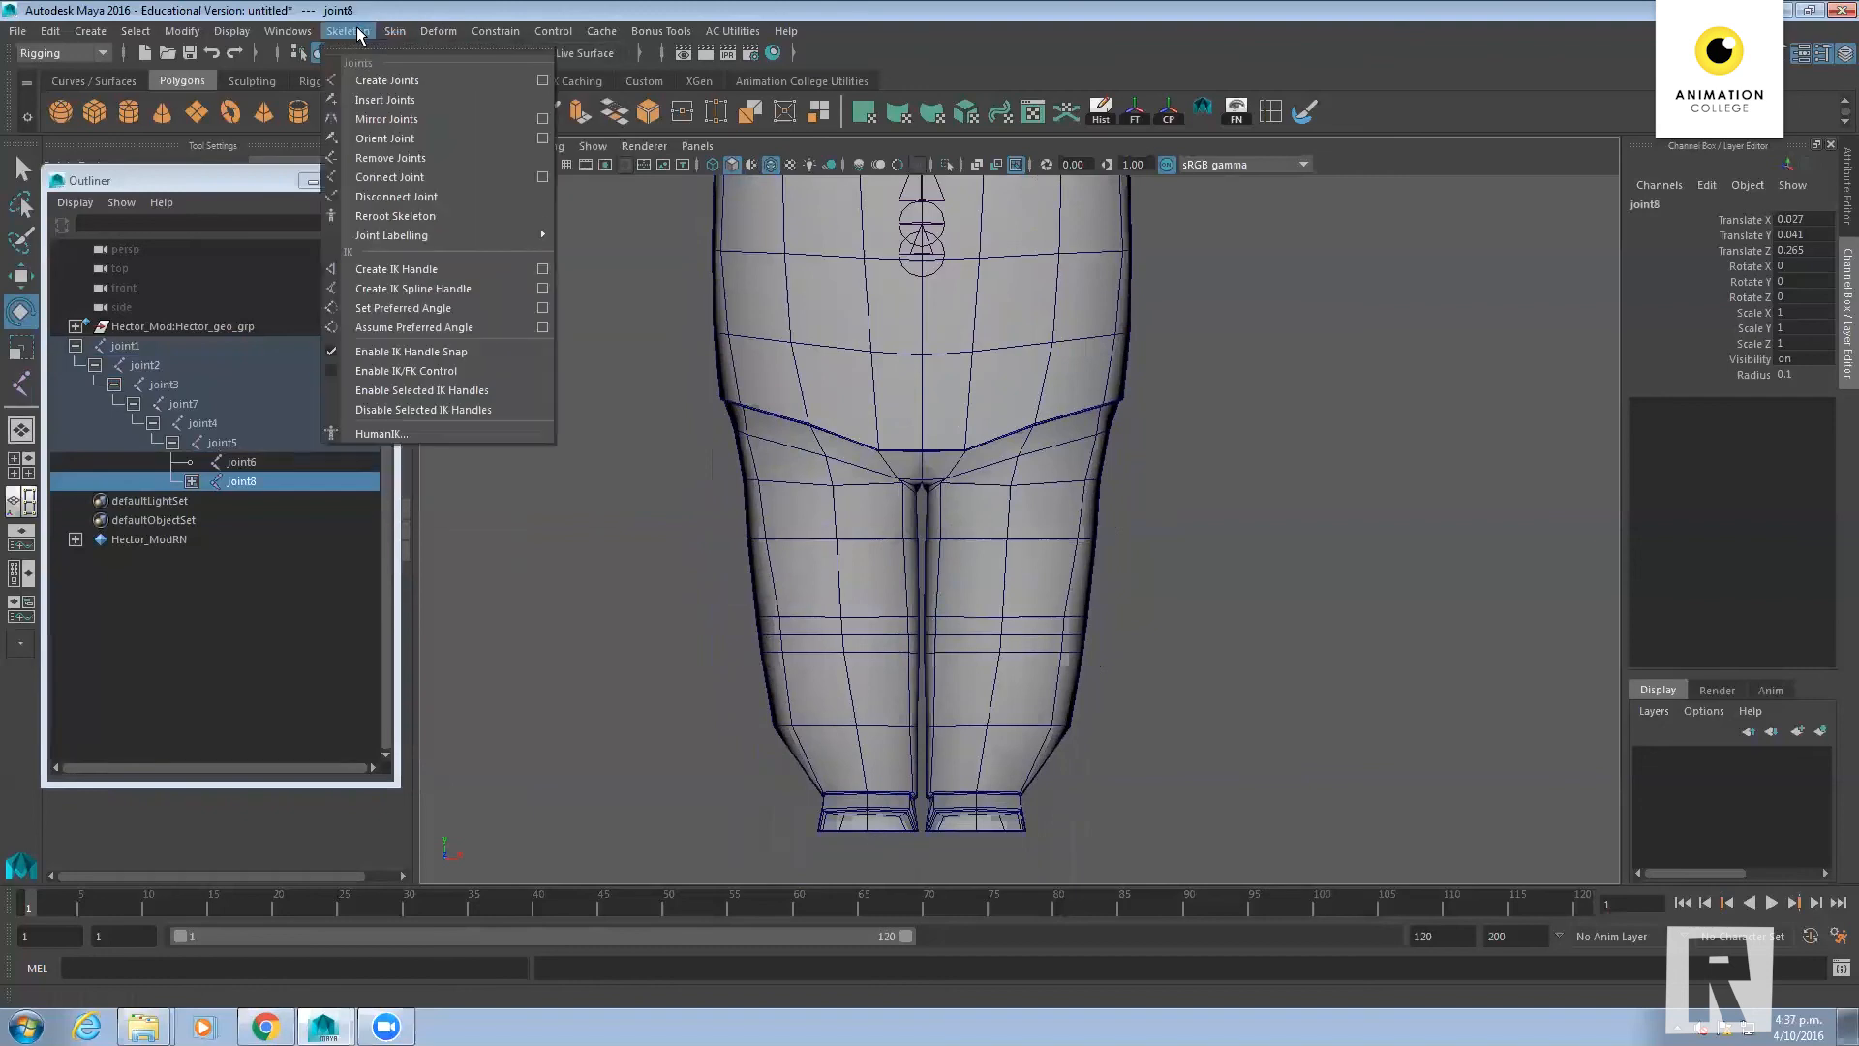
click(407, 80)
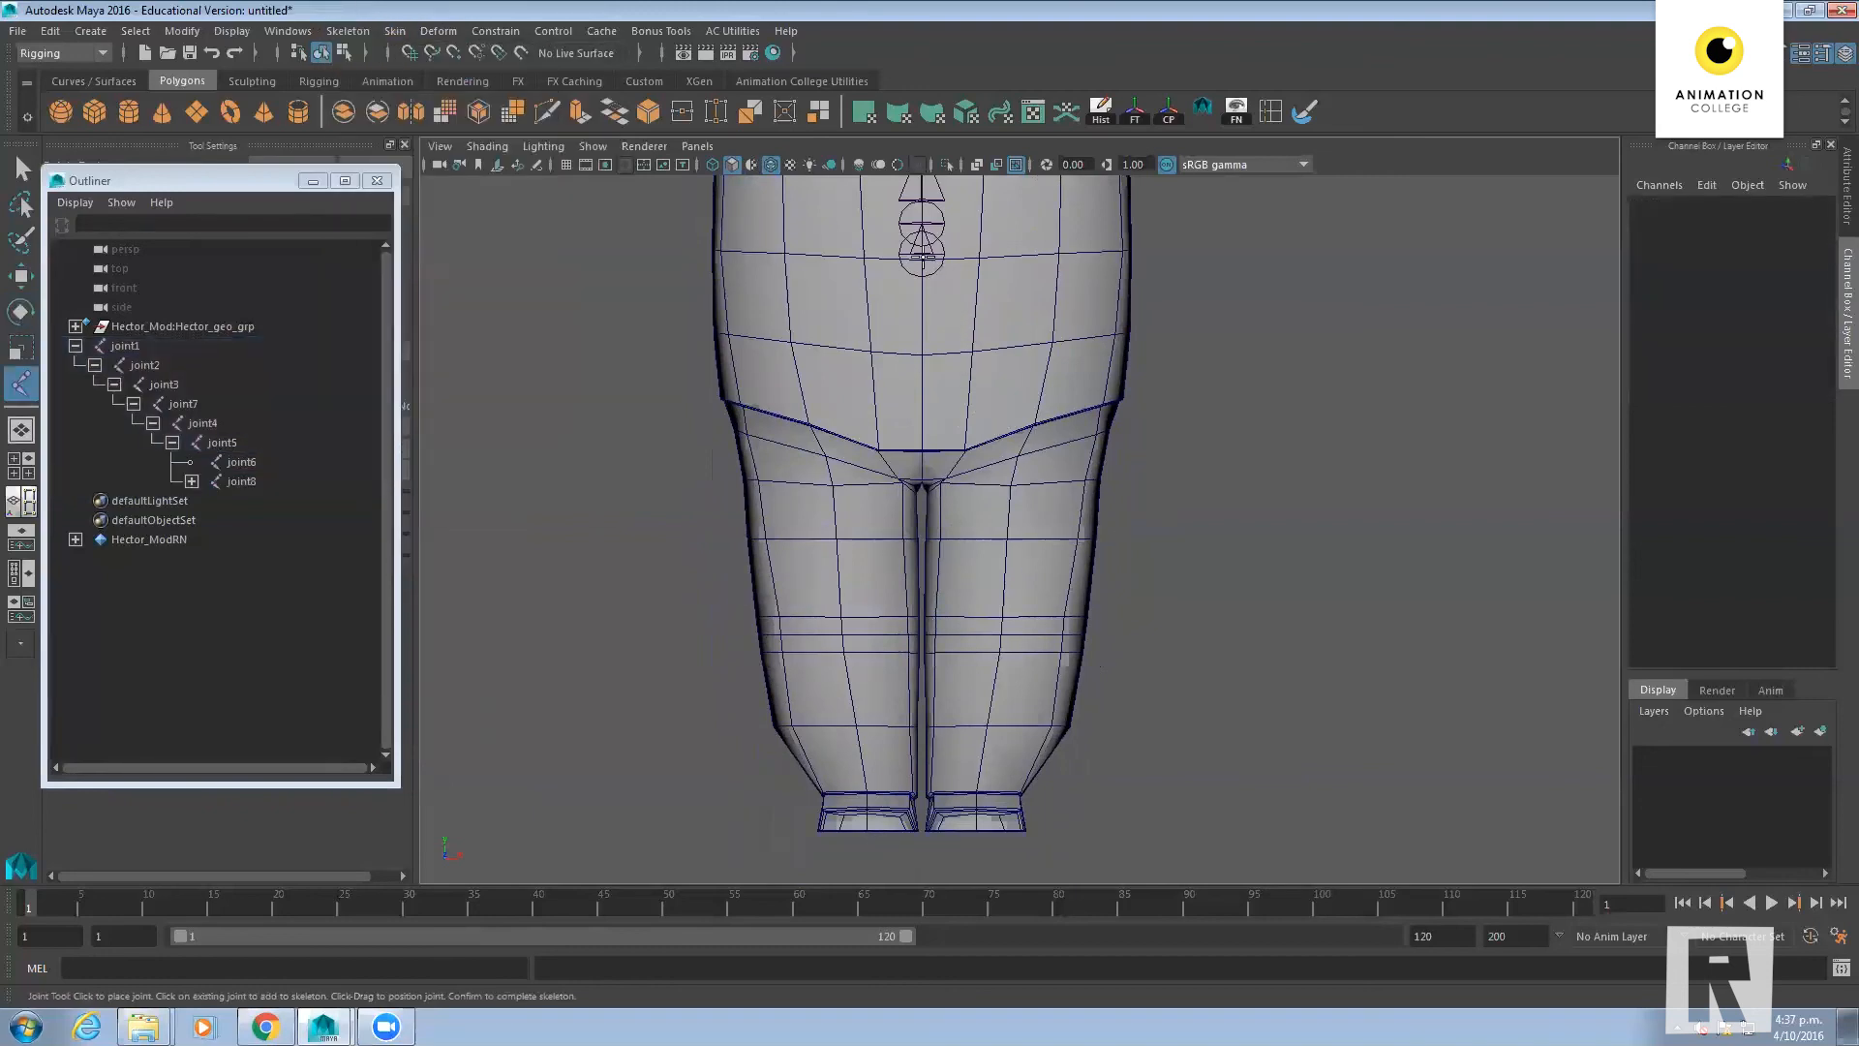
click(921, 259)
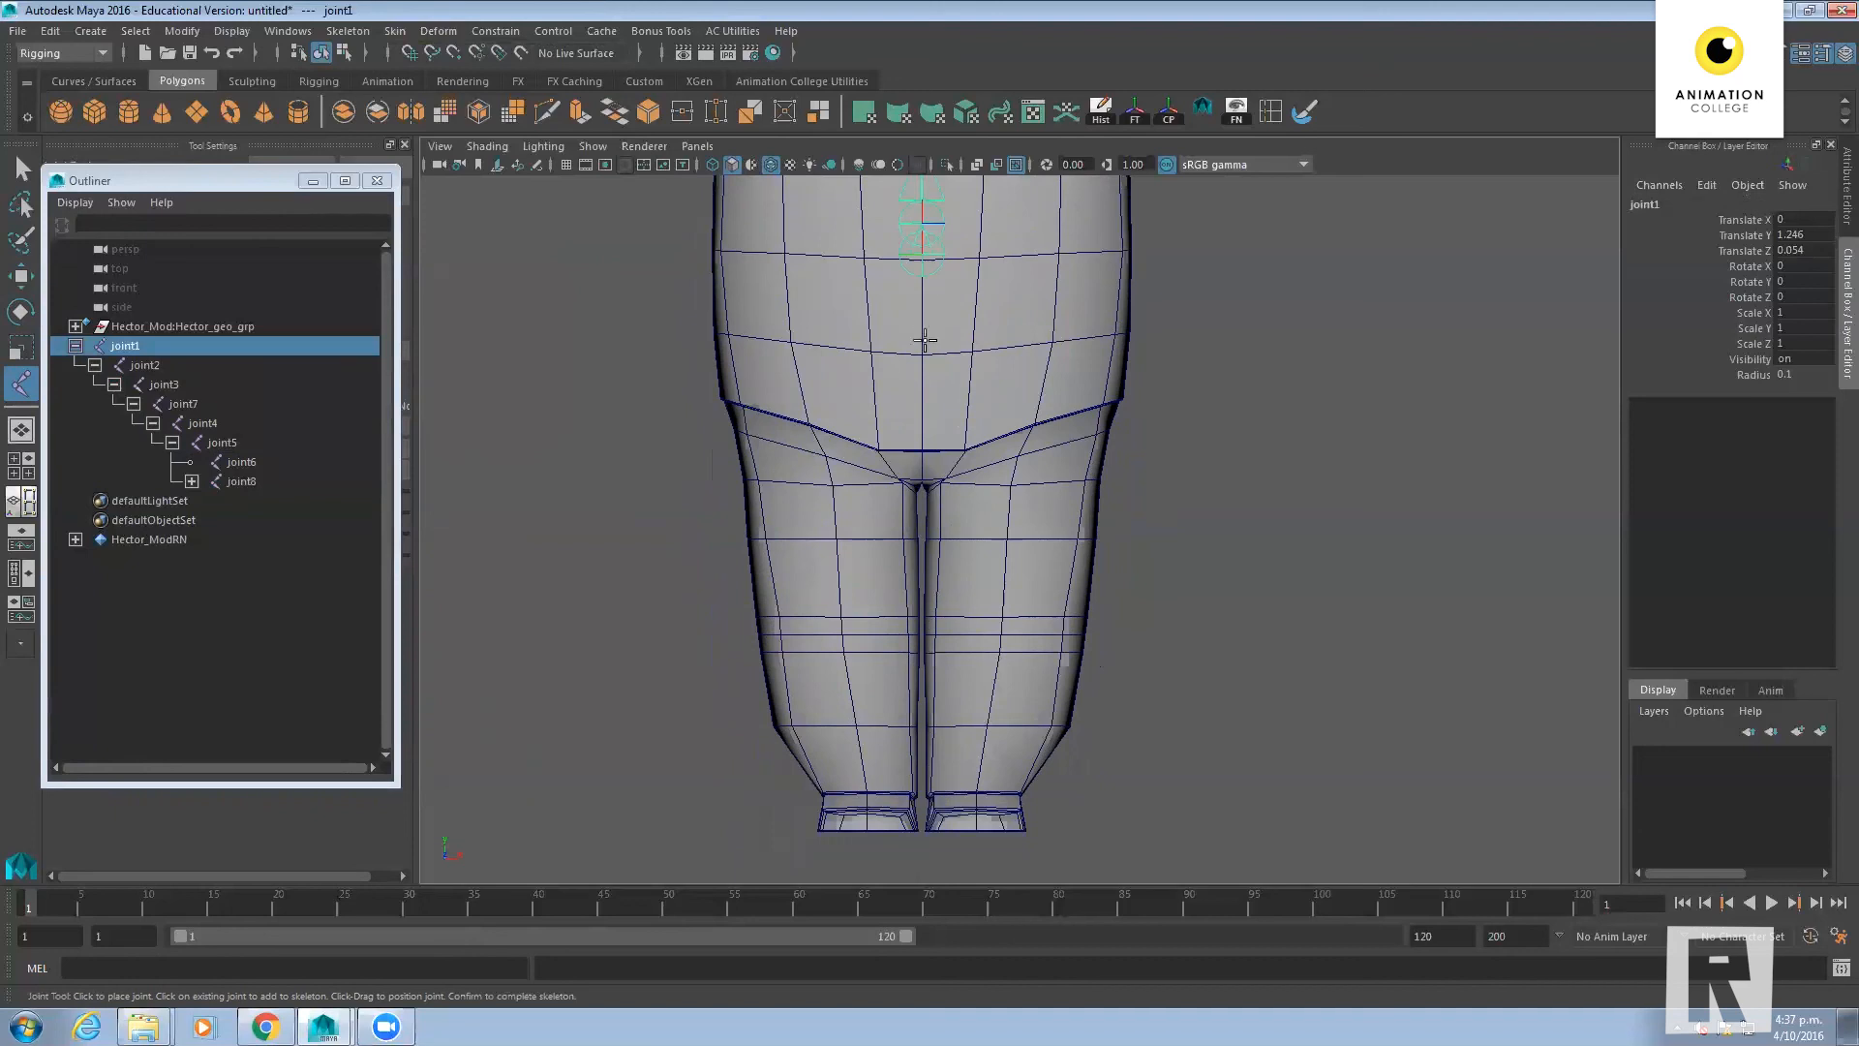
key(space)
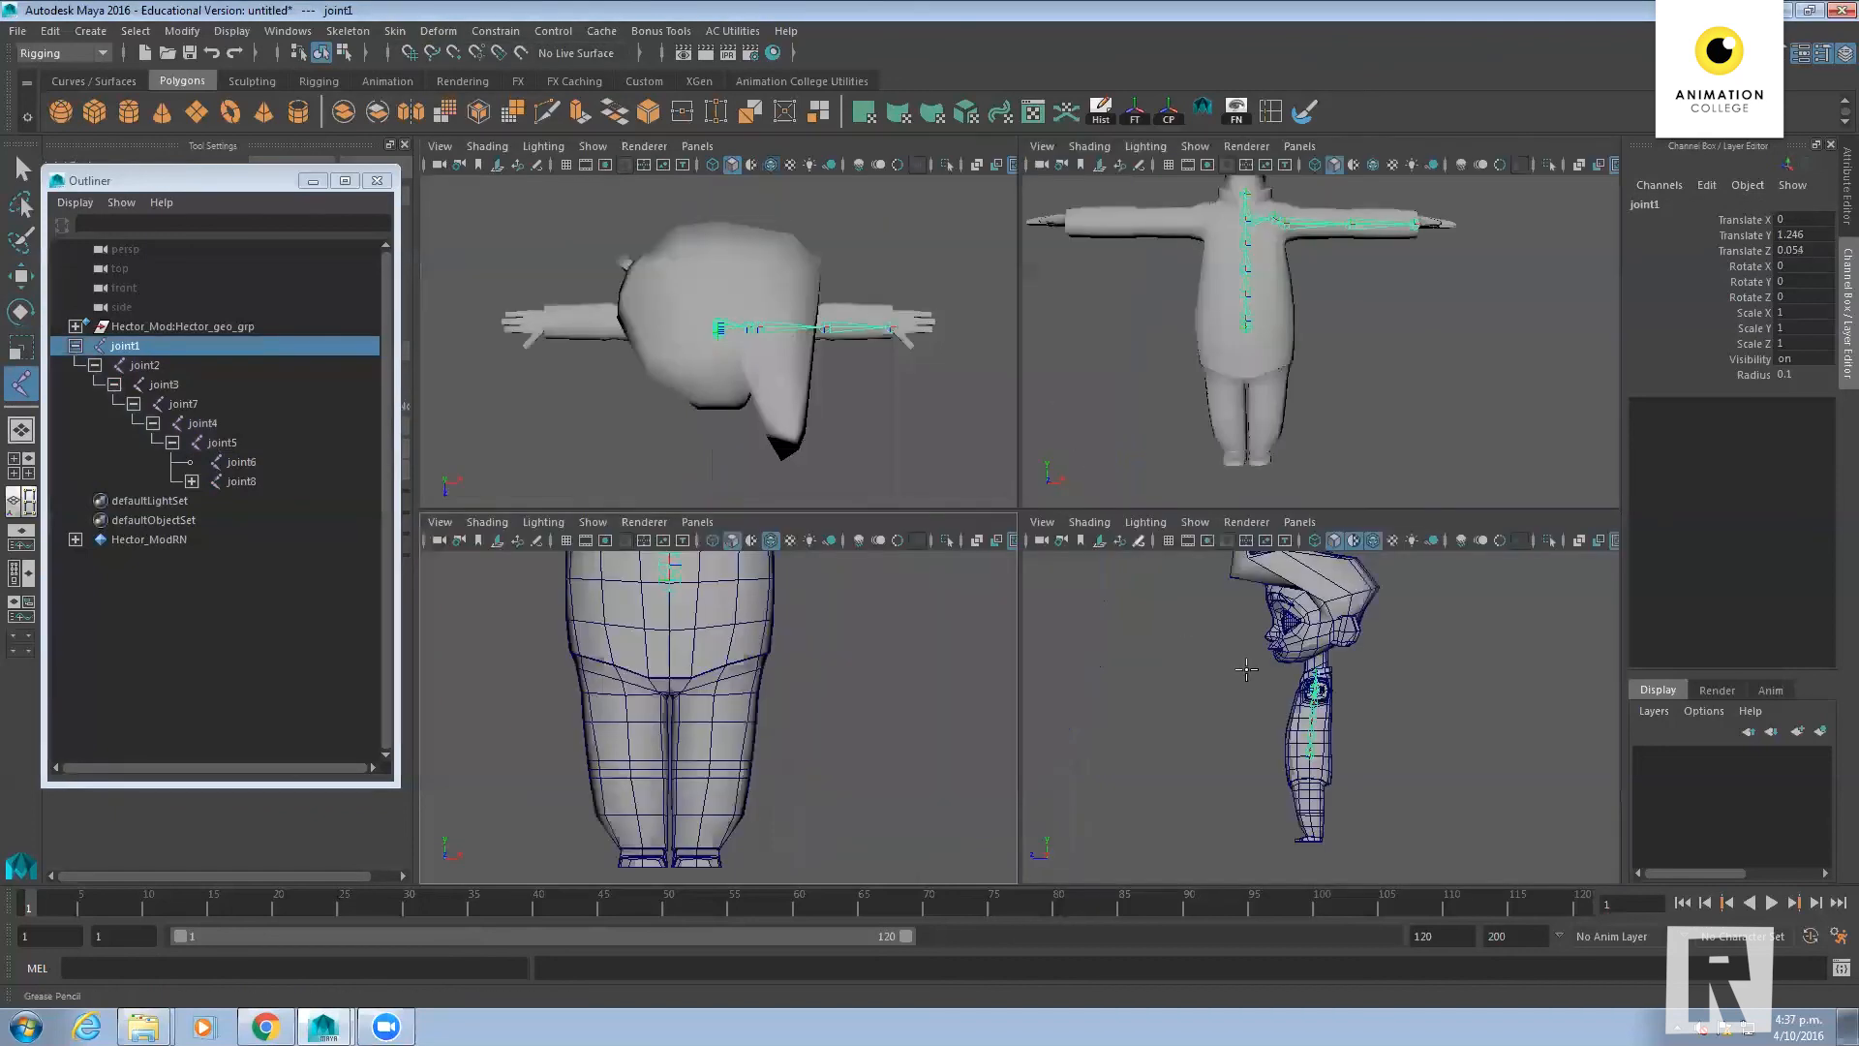
key(space)
alt+right_drag(1046, 673, 1176, 707)
alt+middle_drag(1126, 746, 1067, 546)
alt+right_drag(862, 610, 1423, 608)
alt+middle_drag(866, 588, 1026, 623)
alt+right_drag(1026, 622, 1130, 580)
alt+middle_drag(1130, 580, 1159, 585)
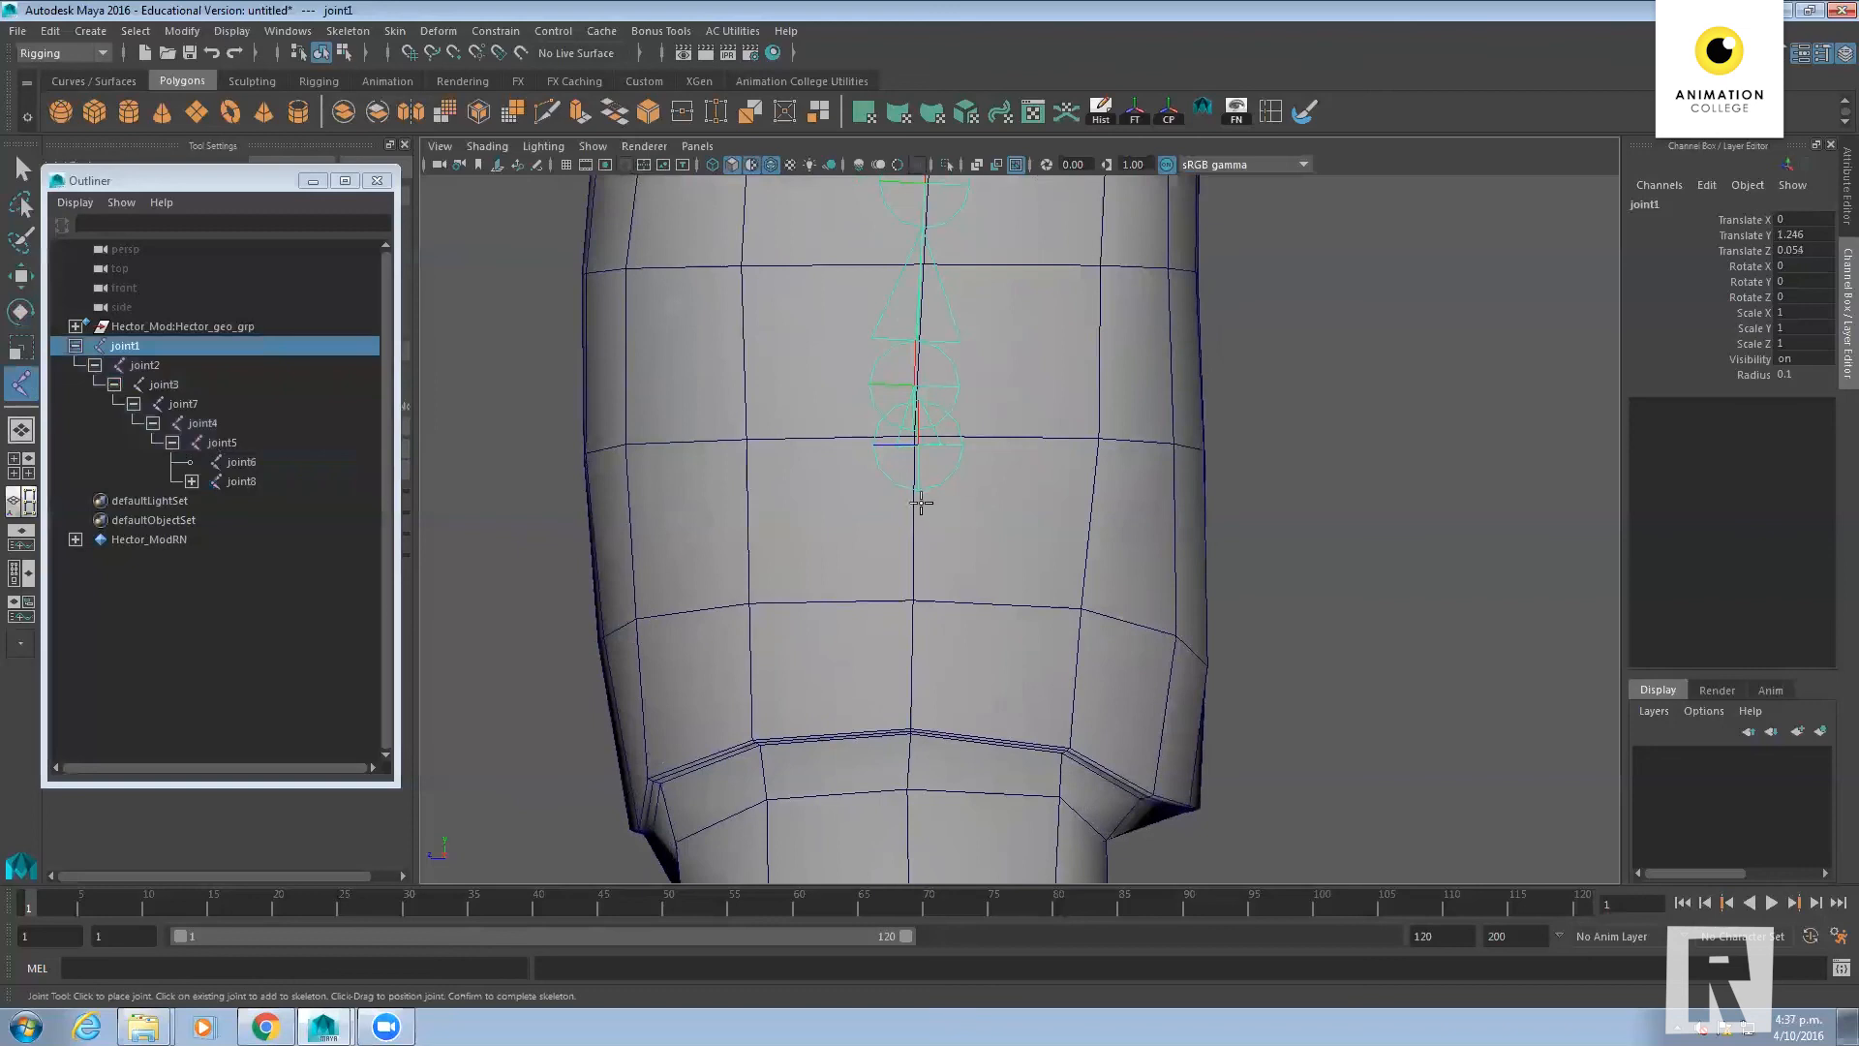
mouse_move(917, 502)
mouse_down()
mouse_move(897, 532)
mouse_move(947, 503)
mouse_move(914, 503)
mouse_up()
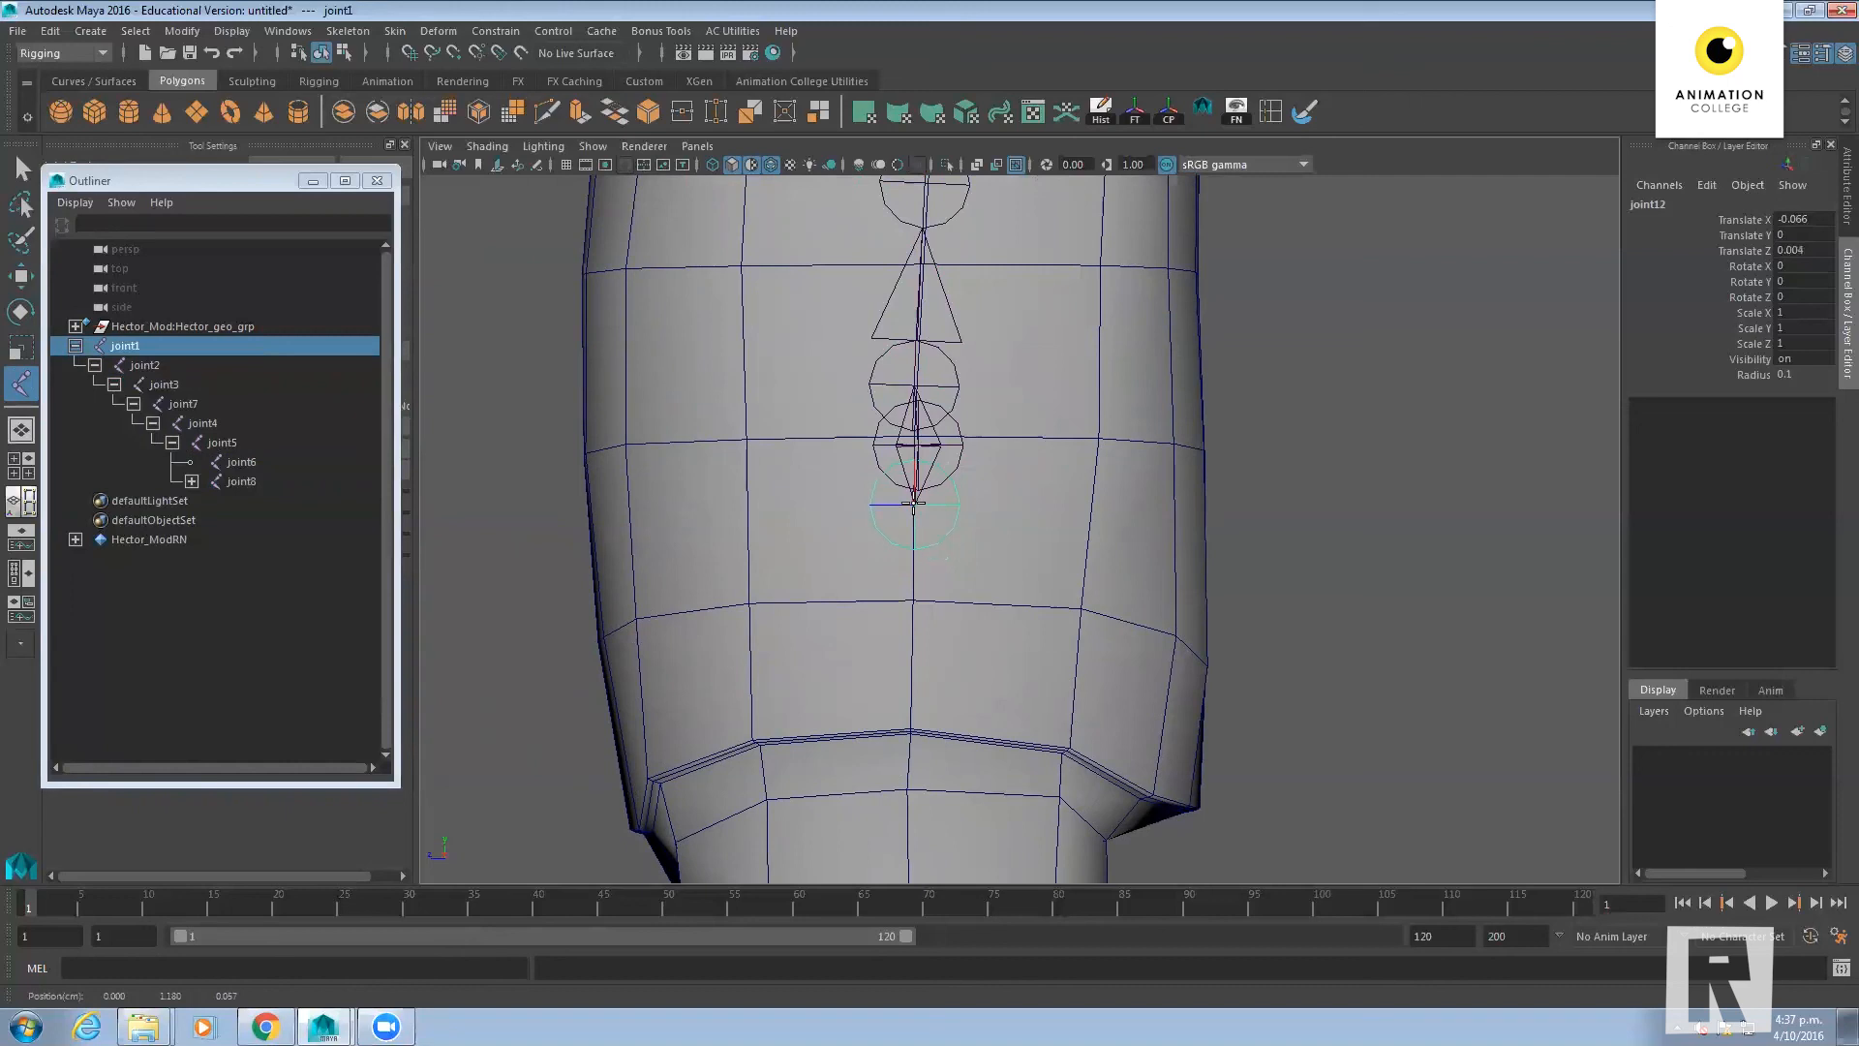
drag(914, 503, 914, 503)
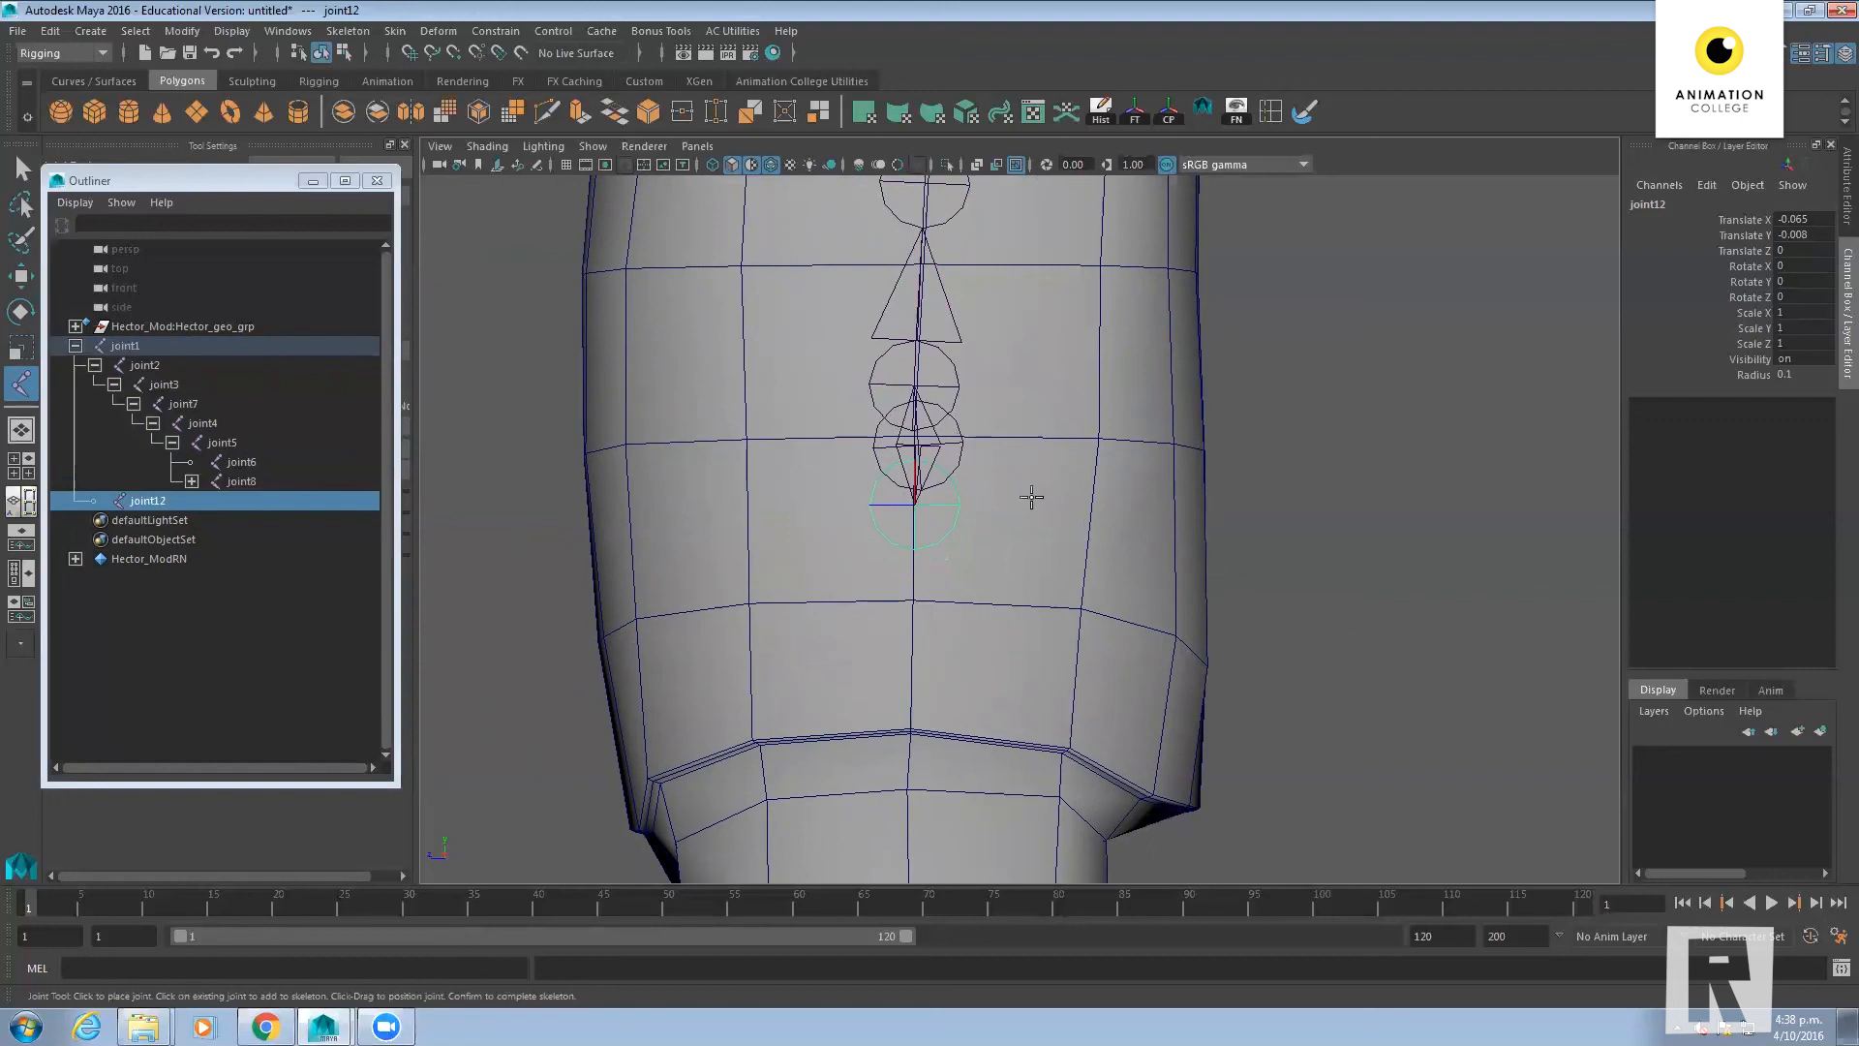
In the front view, add a hip joint on the arm chain's side, about 0.265 units outward from the pelvis joint
key(space)
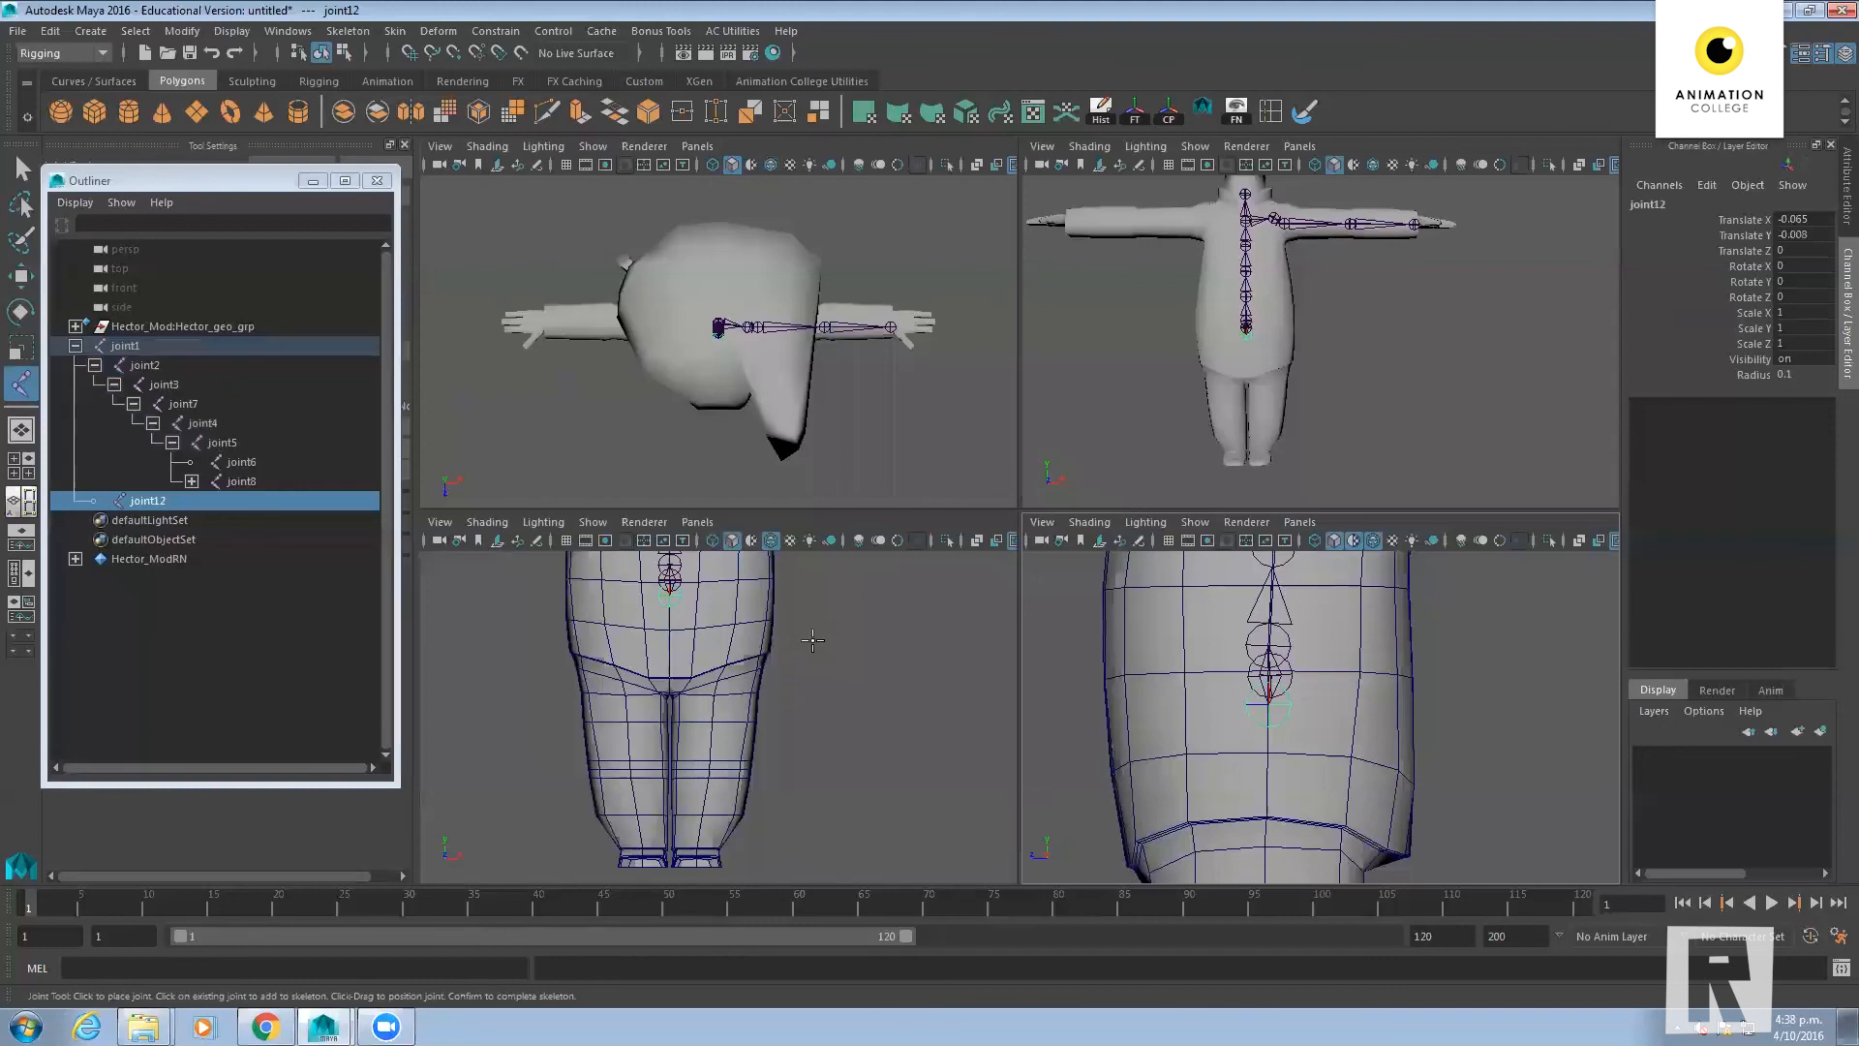
key(space)
scroll(821, 625, down, 5)
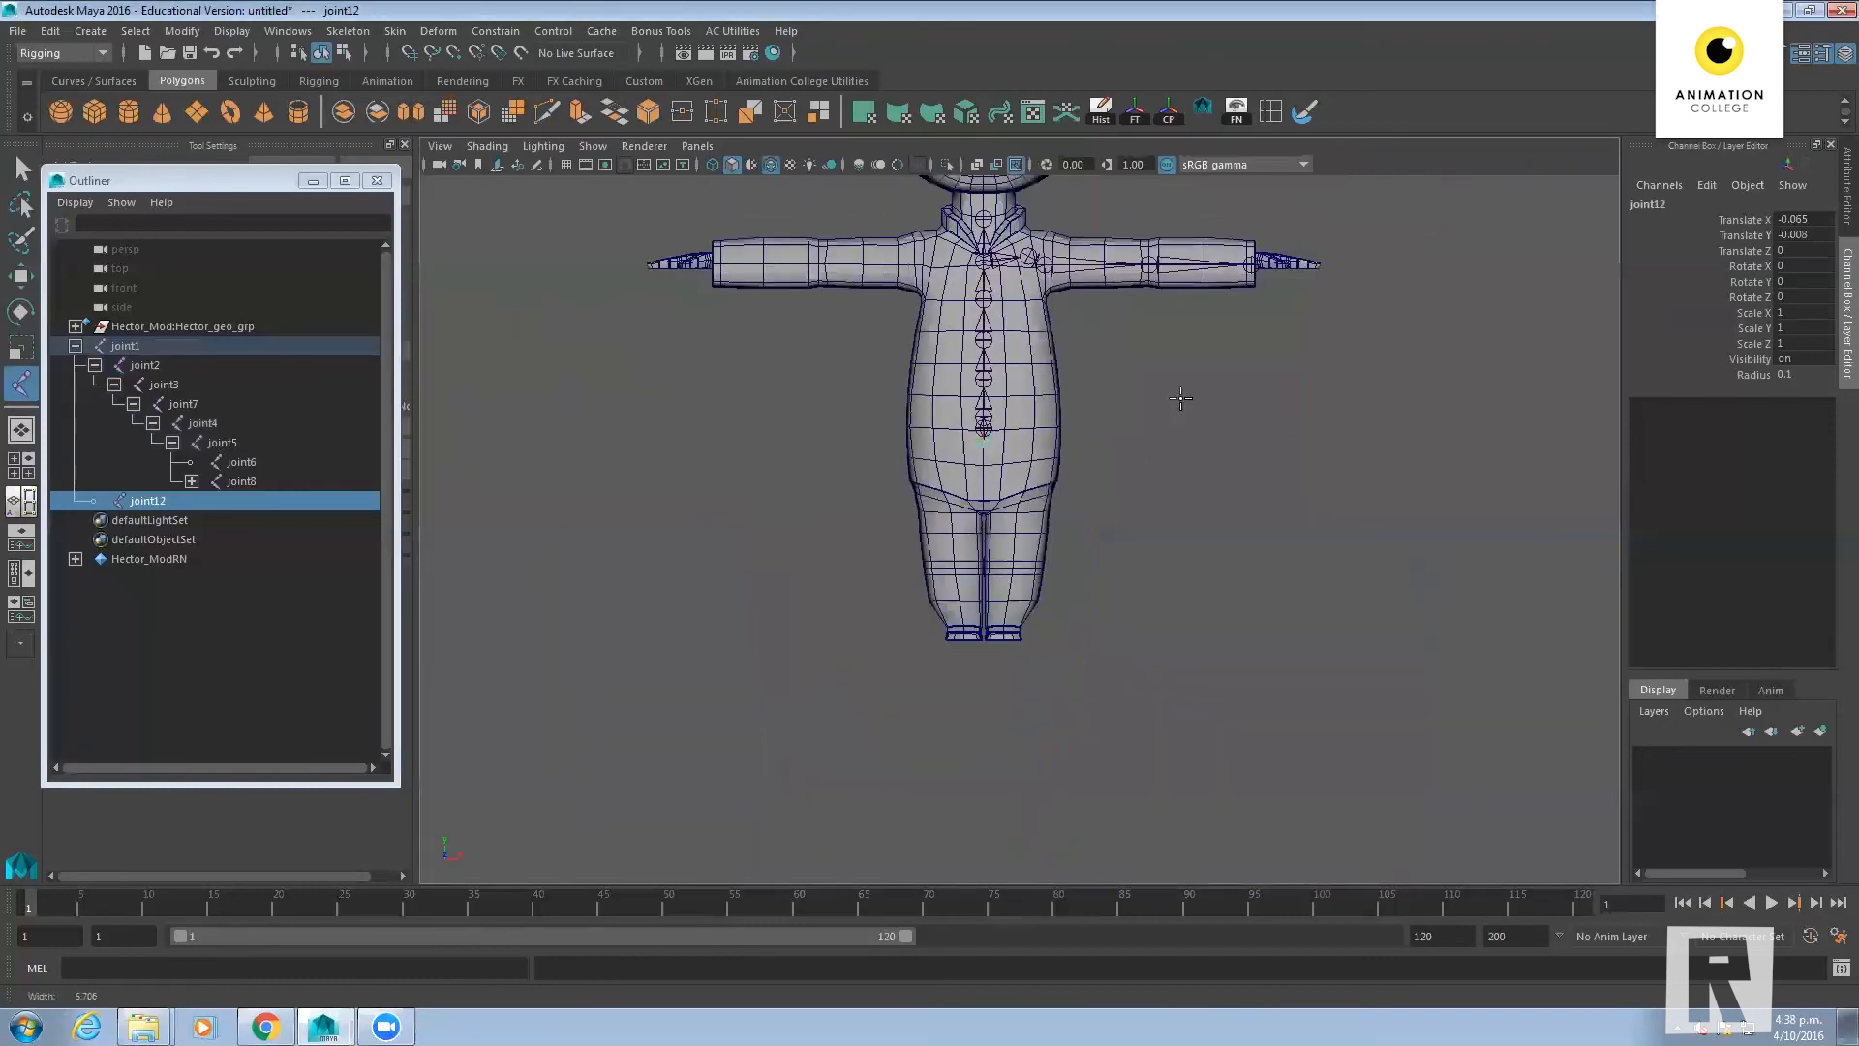
scroll(1257, 593, up, 8)
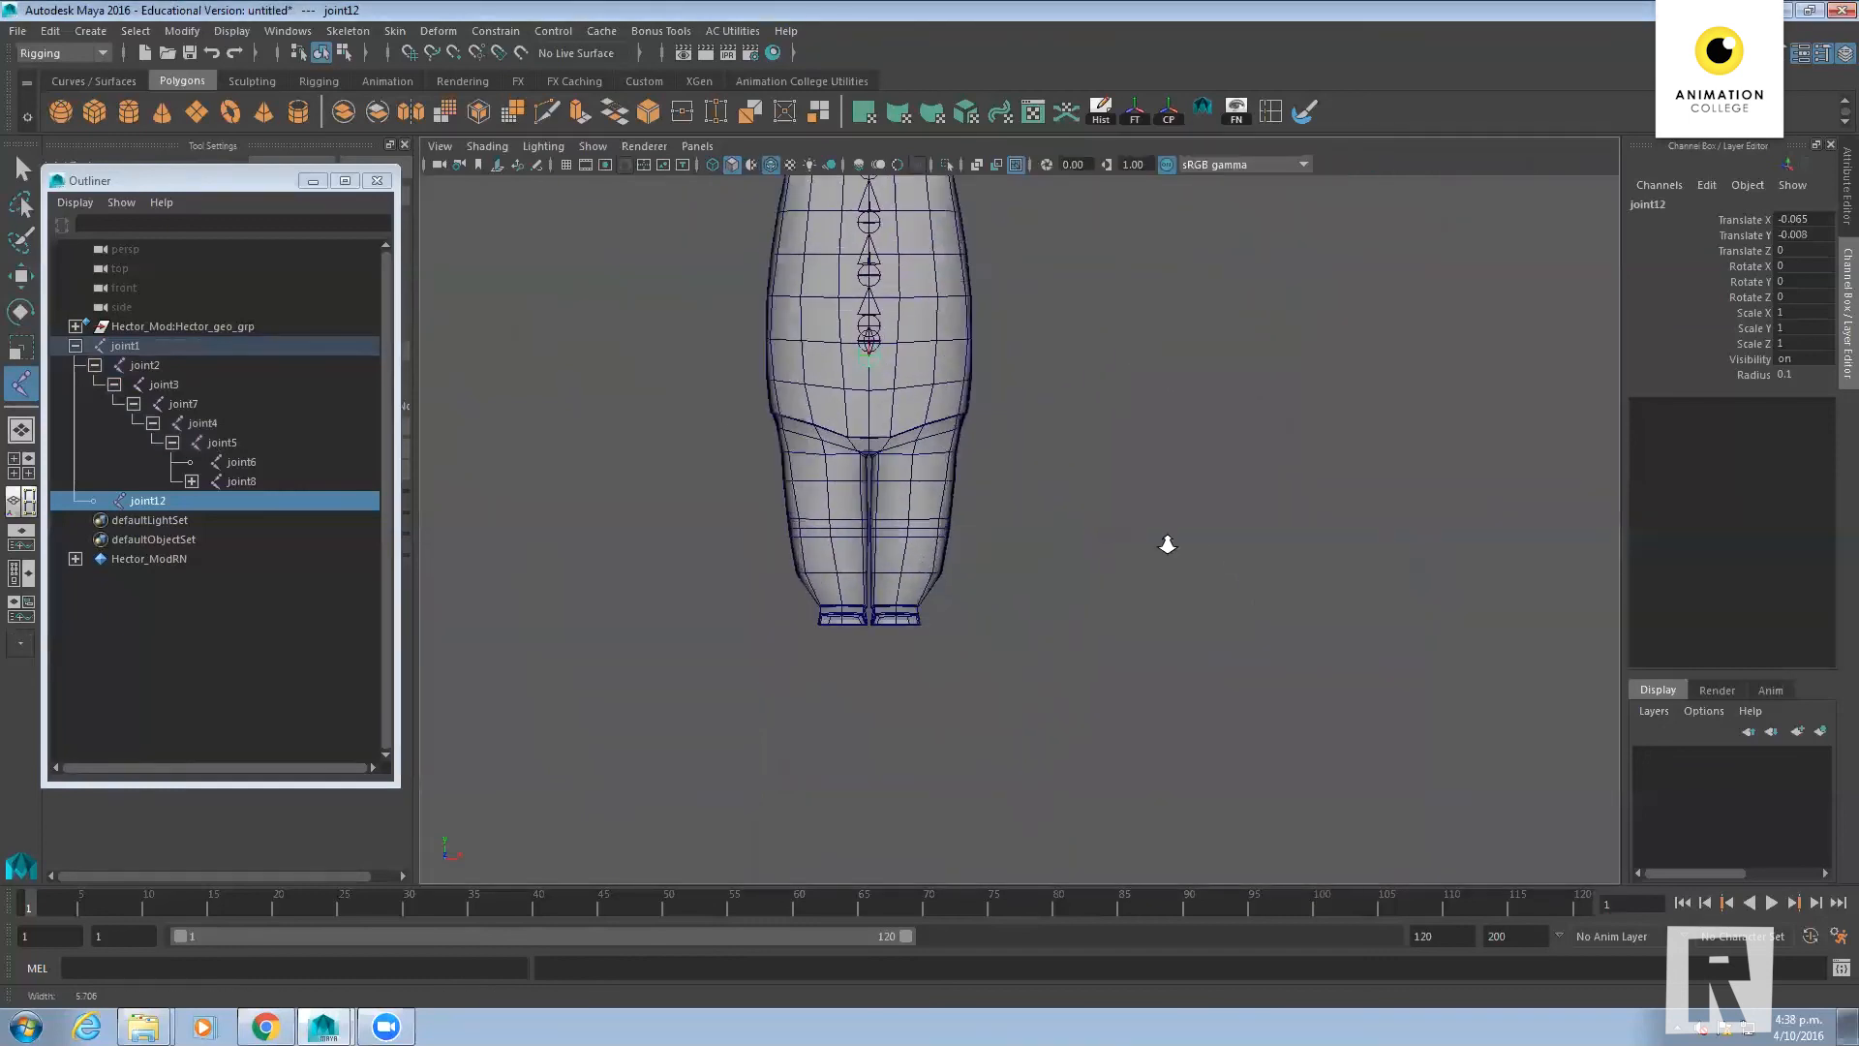
scroll(1162, 591, up, 3)
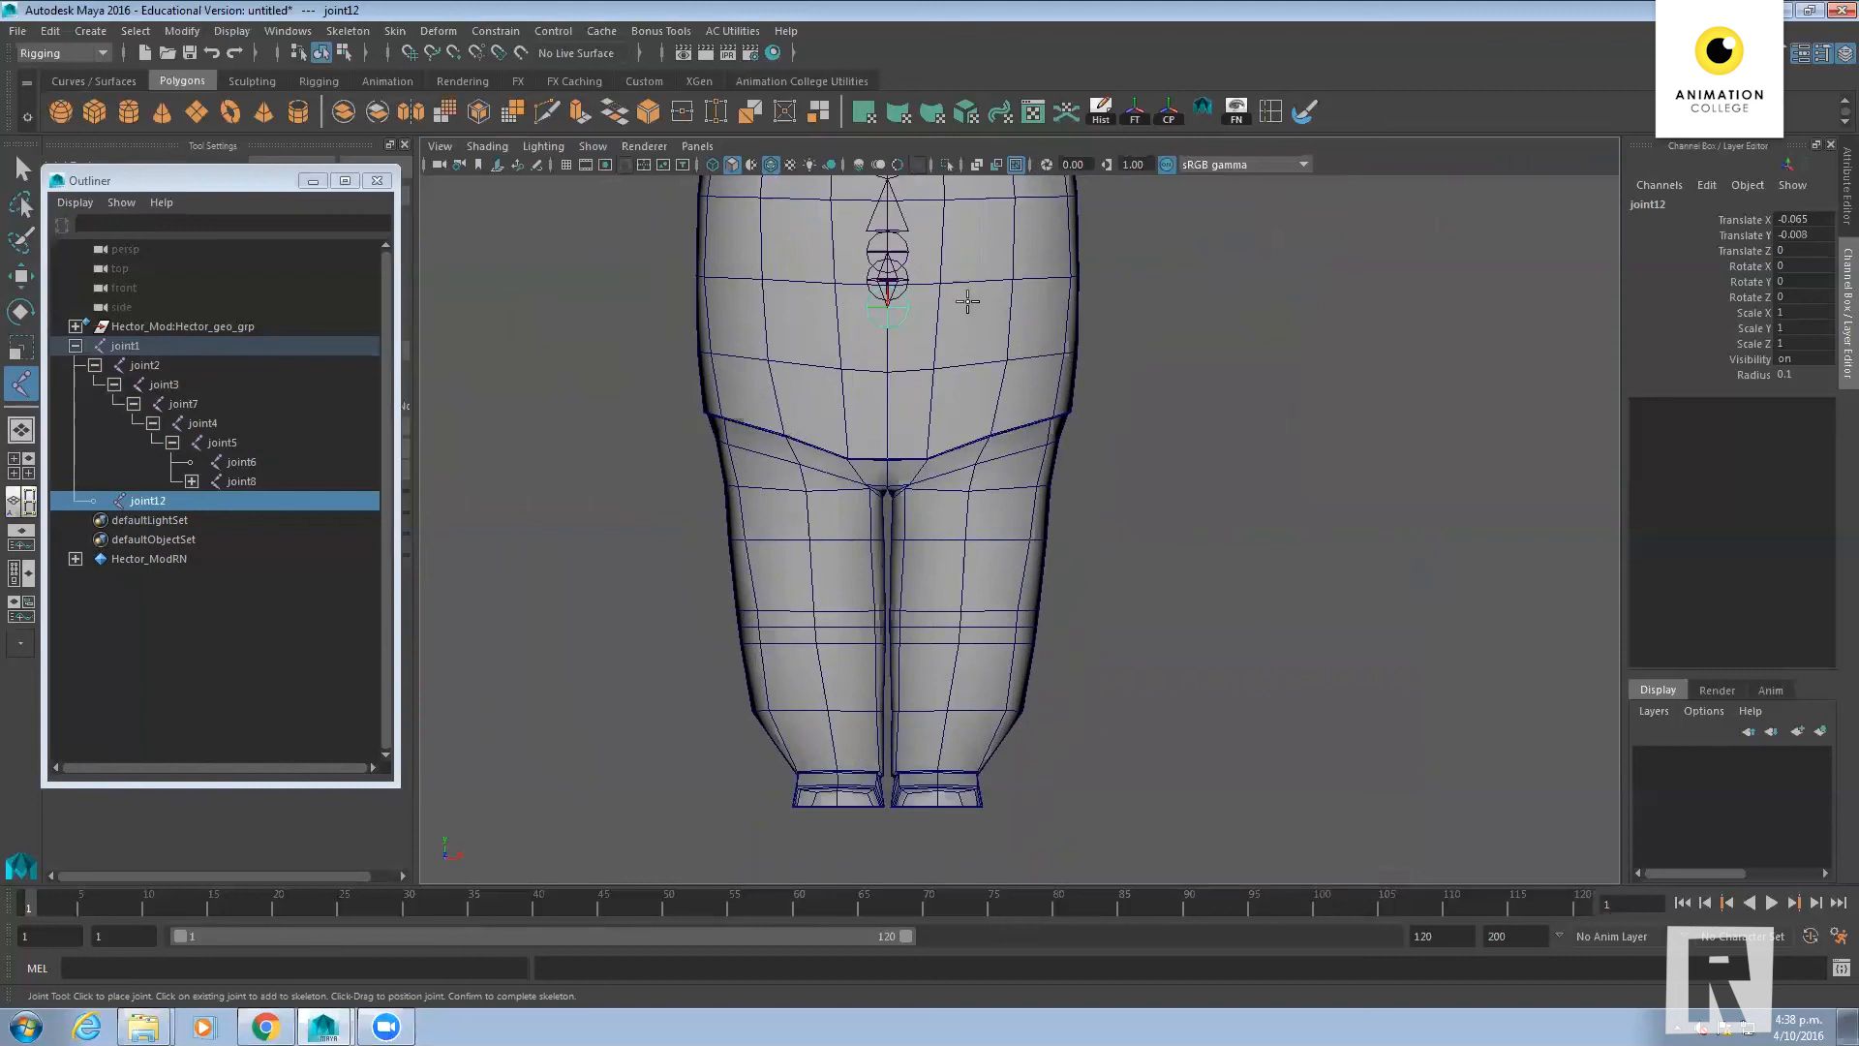
key(space)
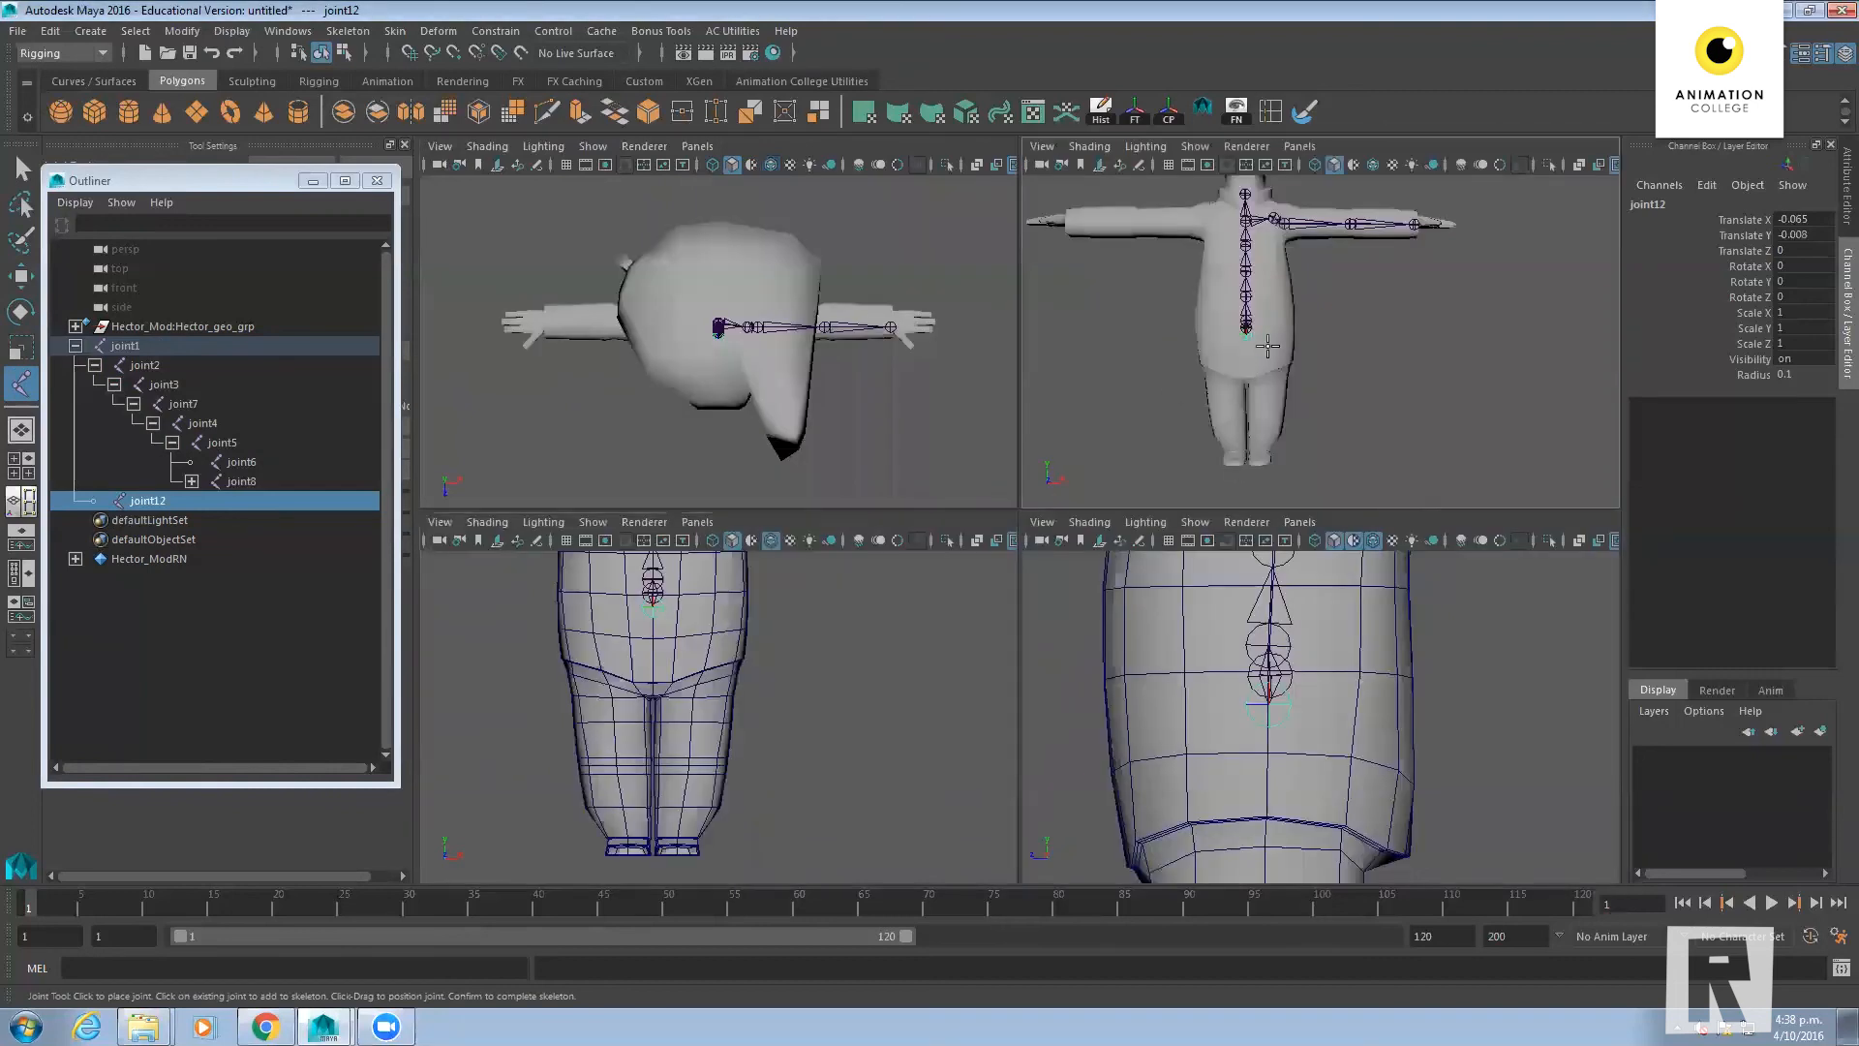
alt+middle_drag(1276, 408, 1279, 442)
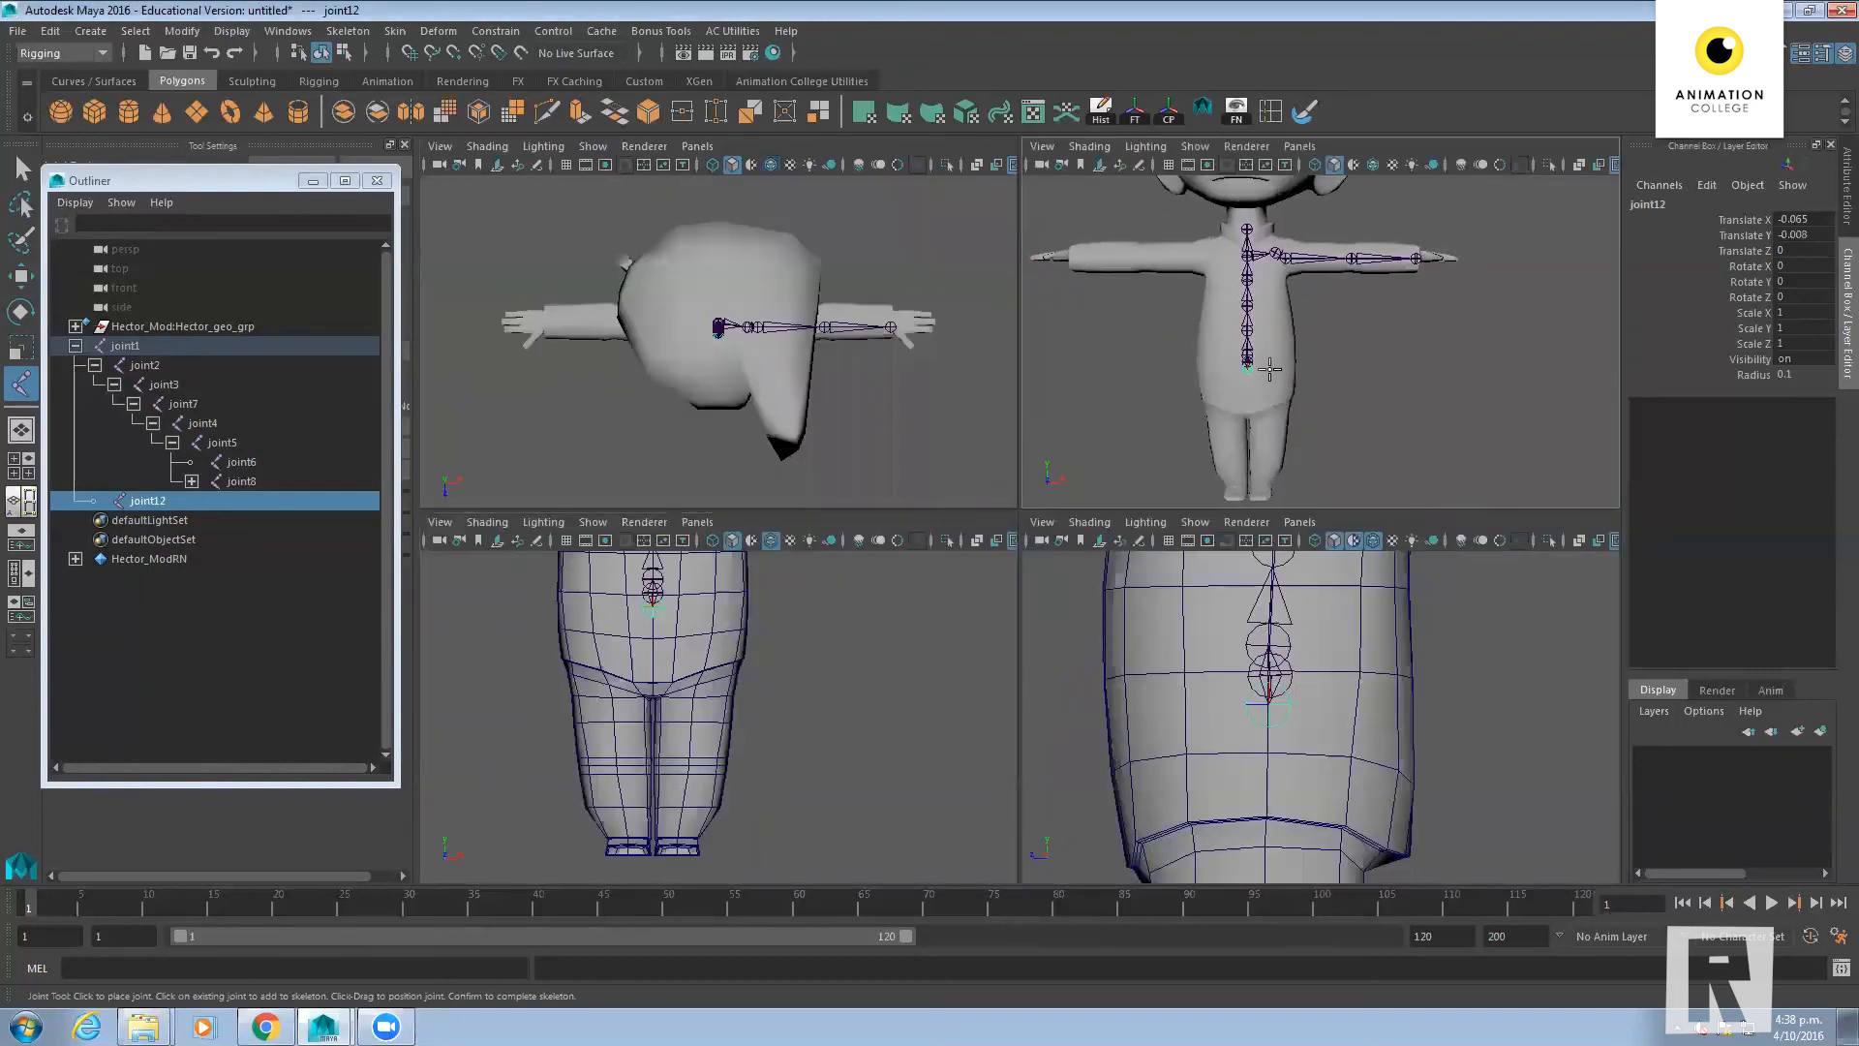
key(space)
scroll(959, 475, up, 3)
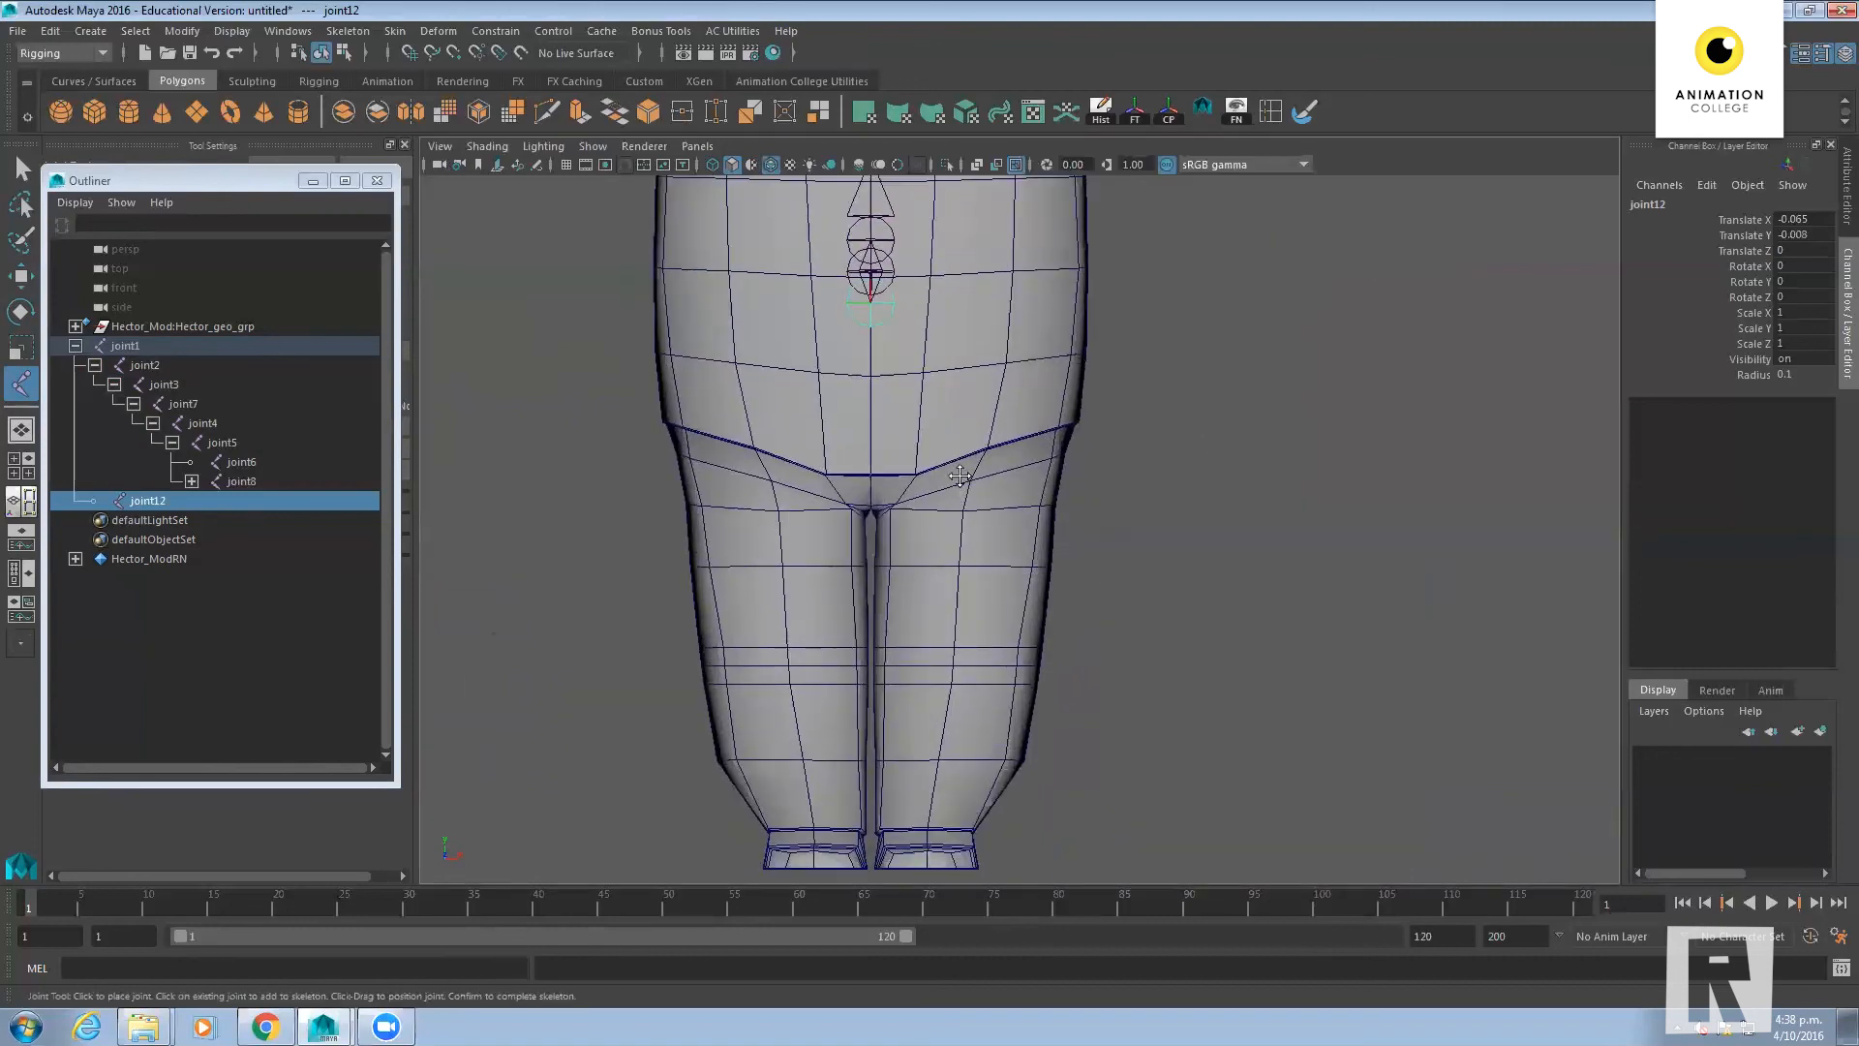
drag(976, 334, 992, 348)
Extend the leg chain with a knee joint about 0.709 units below the hip and an ankle joint about 0.377 units below the knee
alt+middle_drag(1047, 701, 1056, 608)
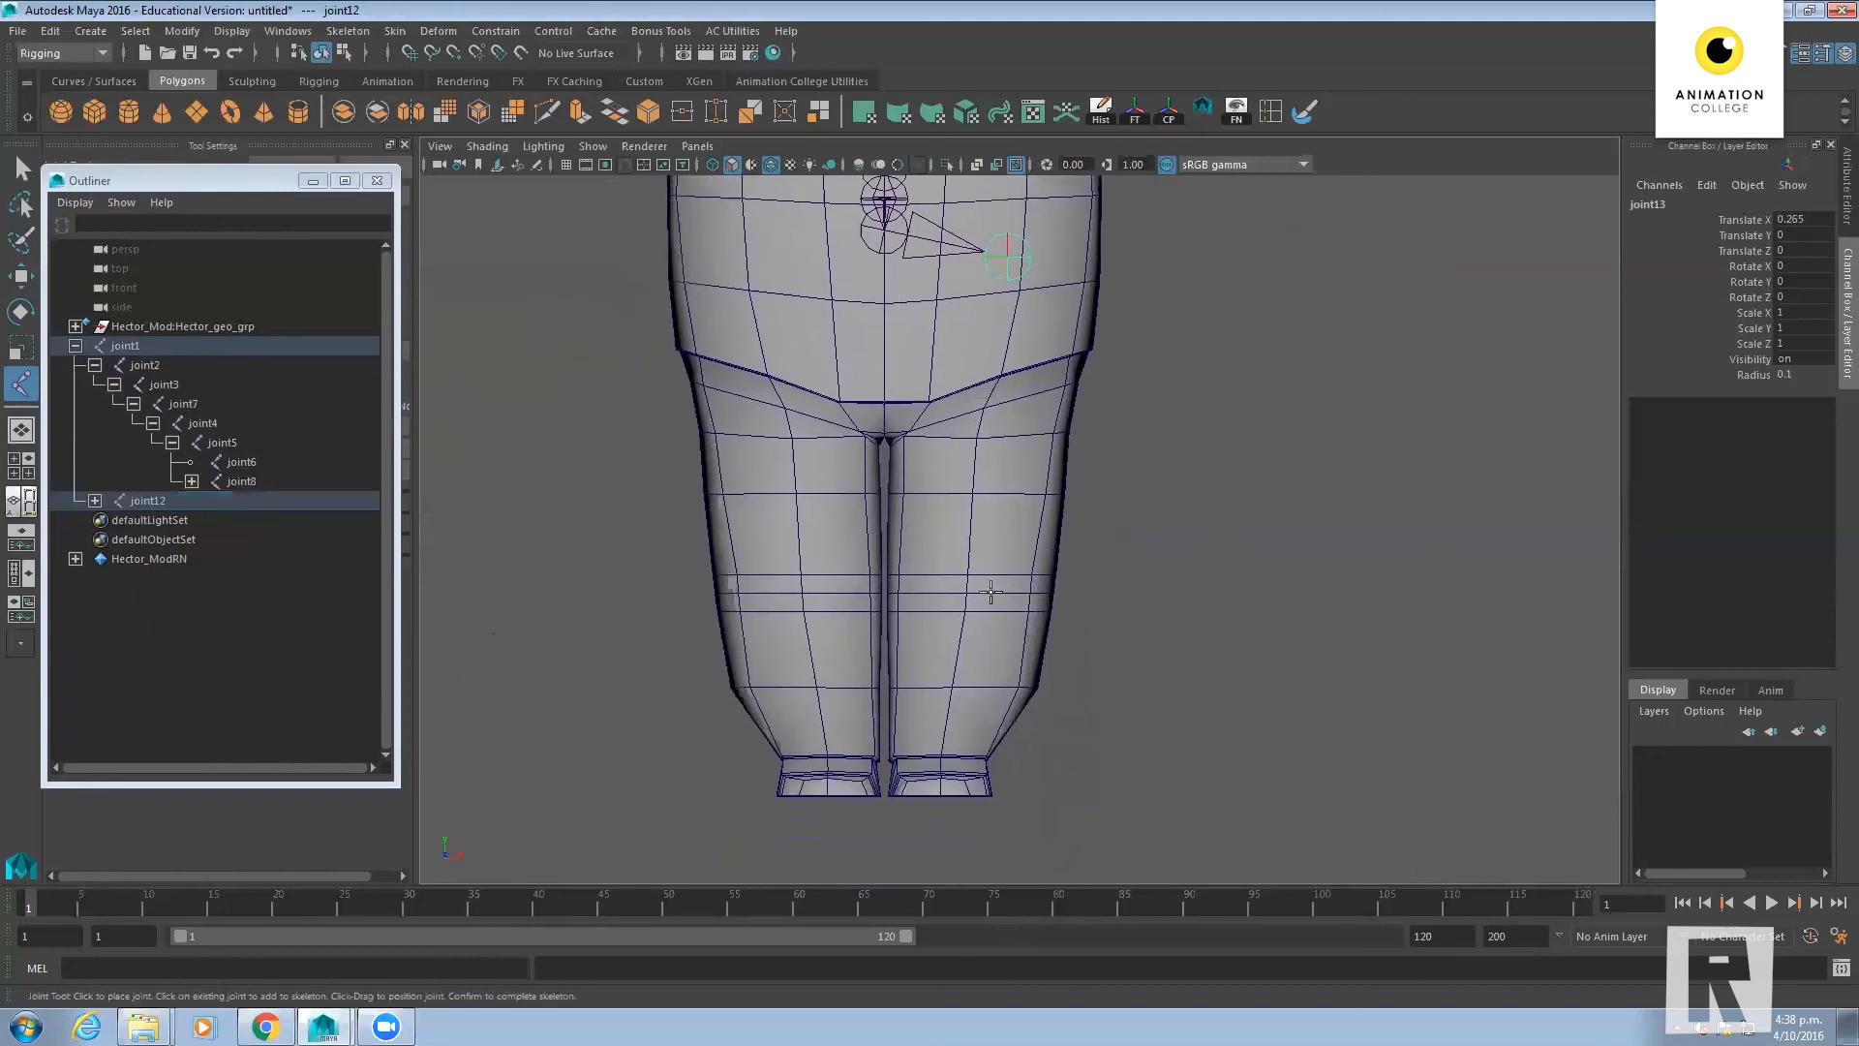
click(966, 589)
drag(967, 589, 967, 591)
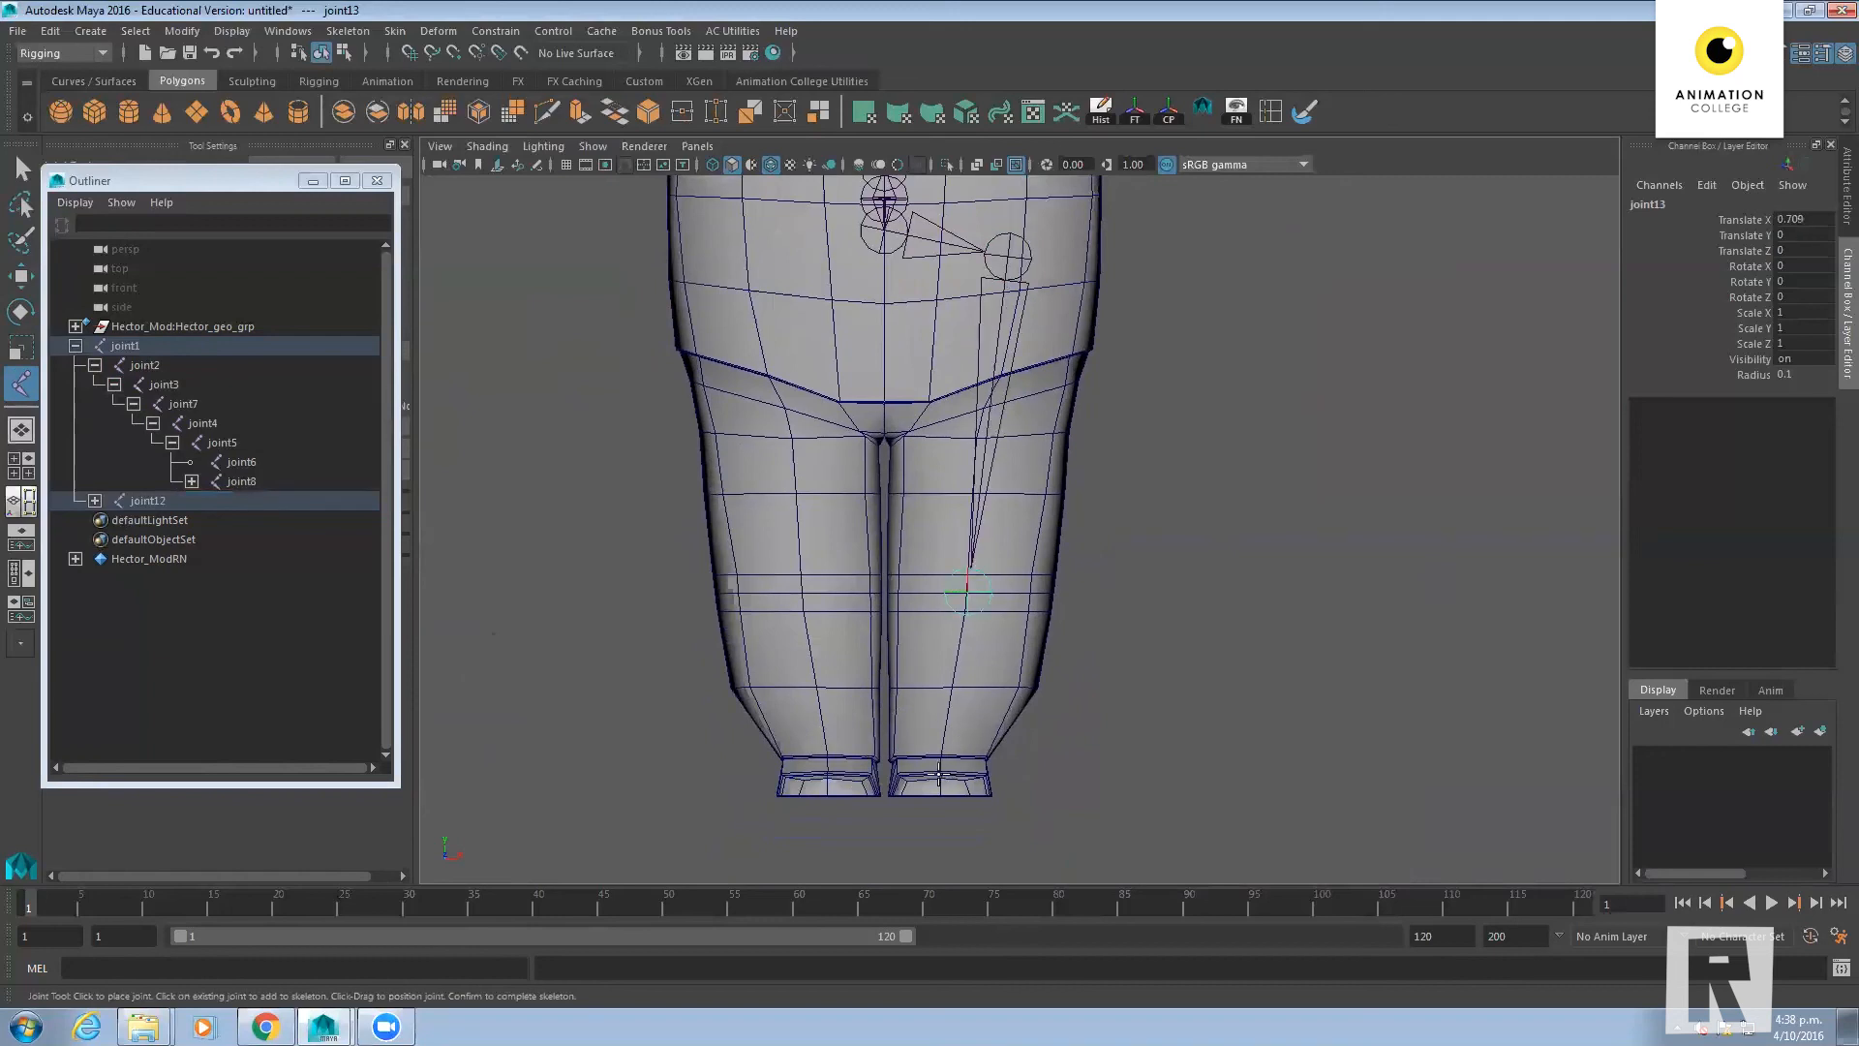
drag(938, 772, 939, 766)
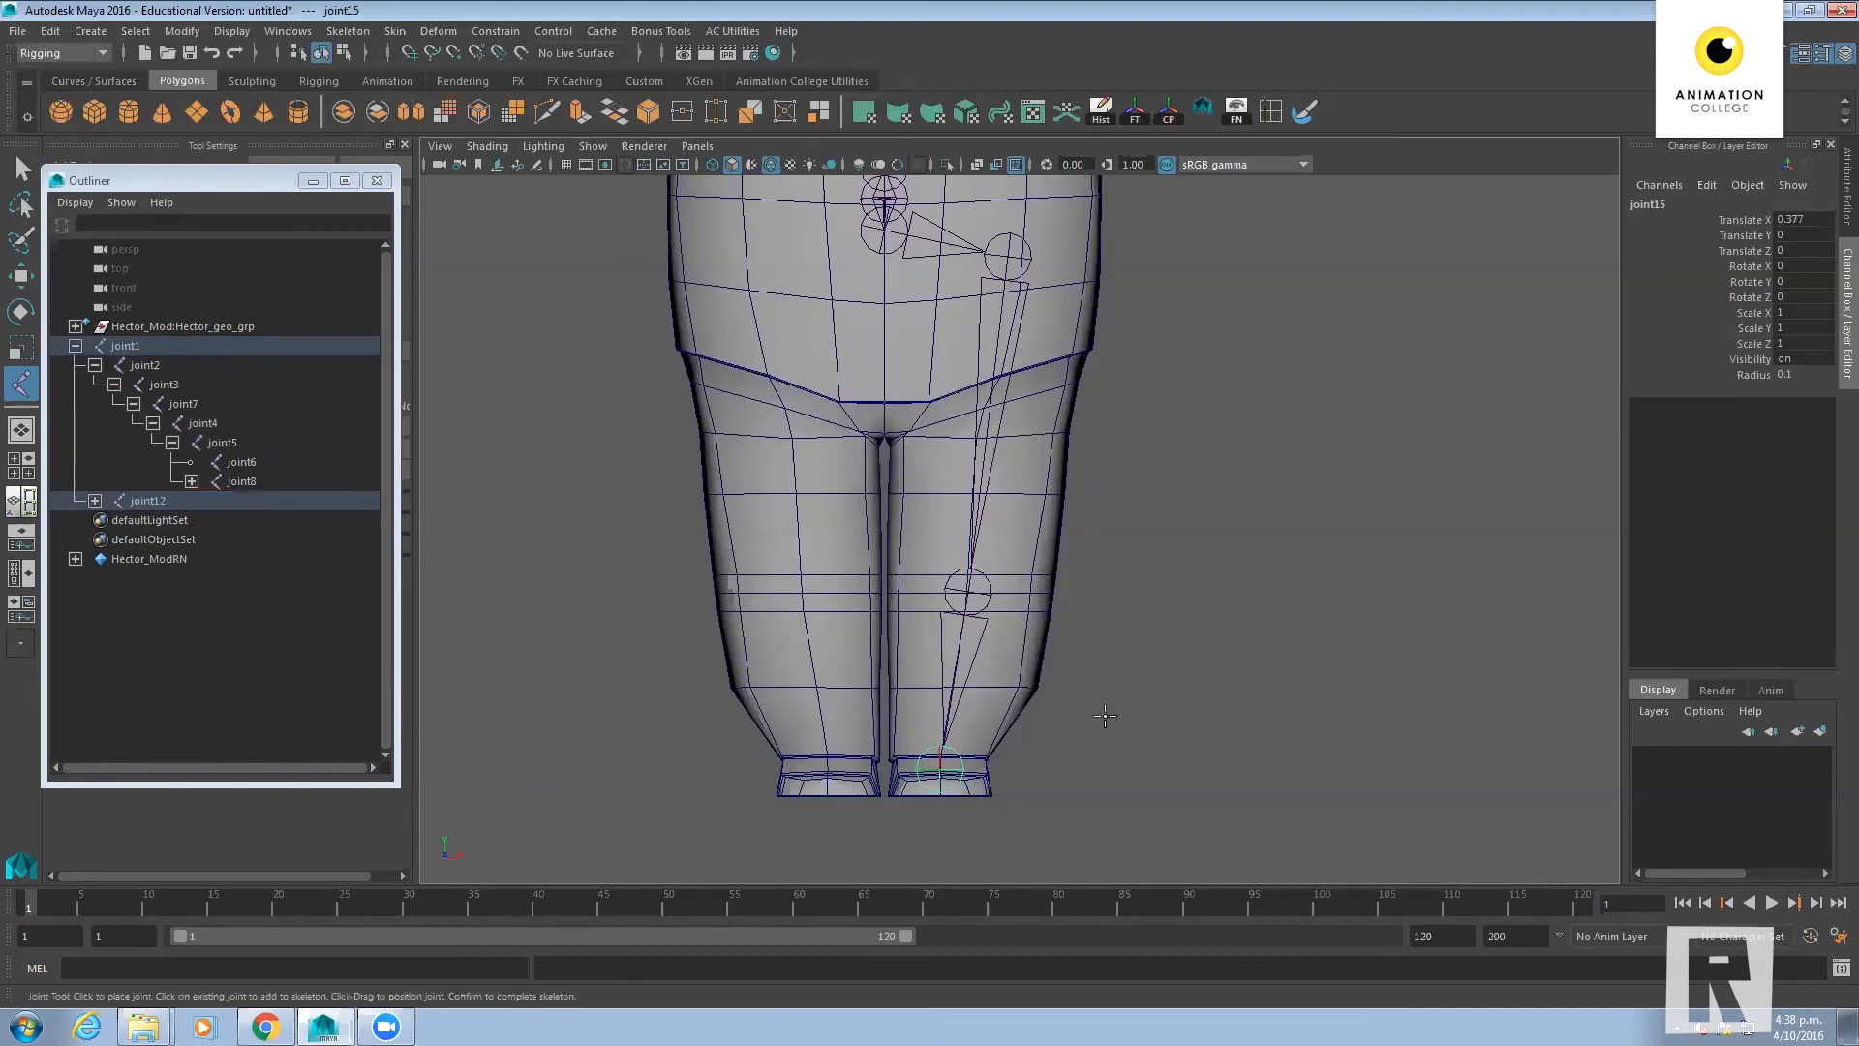
In the side view, add a ball joint near the sole of the foot, about 0.135 units from the ankle joint
key(space)
key(space)
alt+middle_drag(1085, 716, 1122, 630)
alt+right_drag(975, 644, 1220, 683)
alt+middle_drag(1018, 708, 1081, 696)
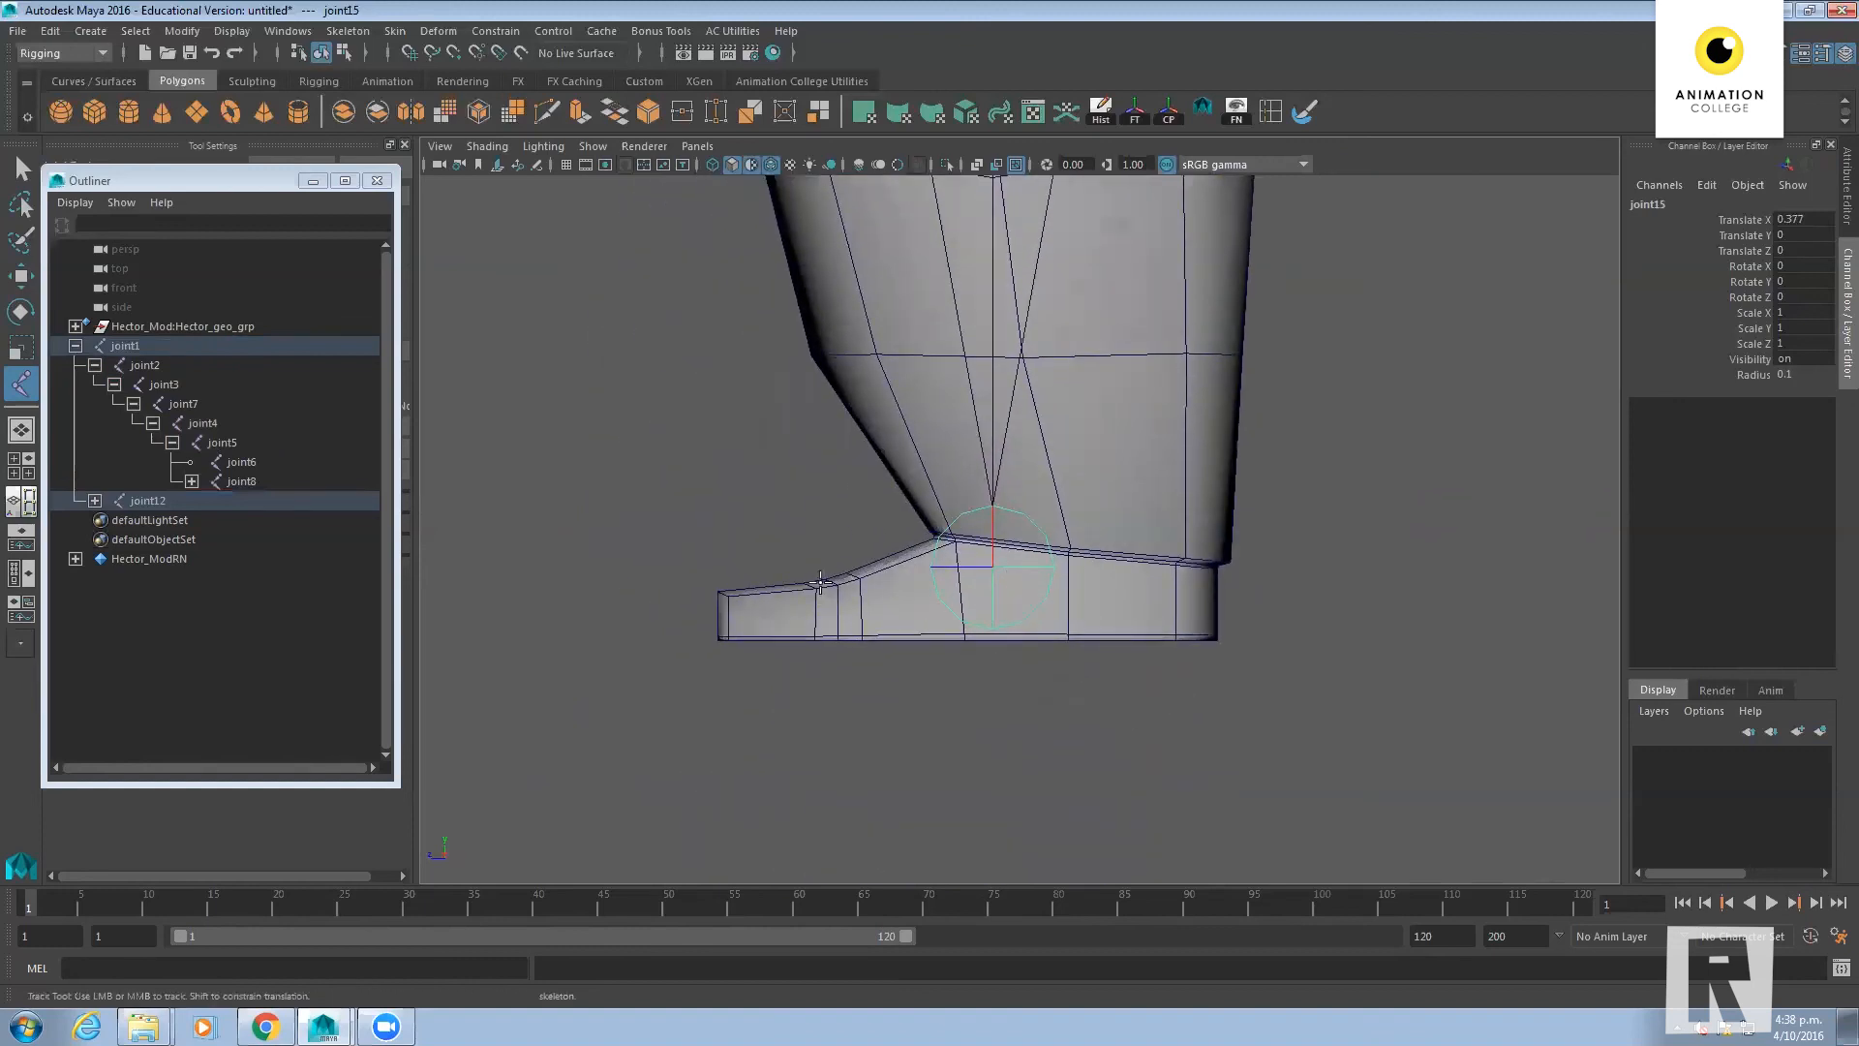
click(834, 620)
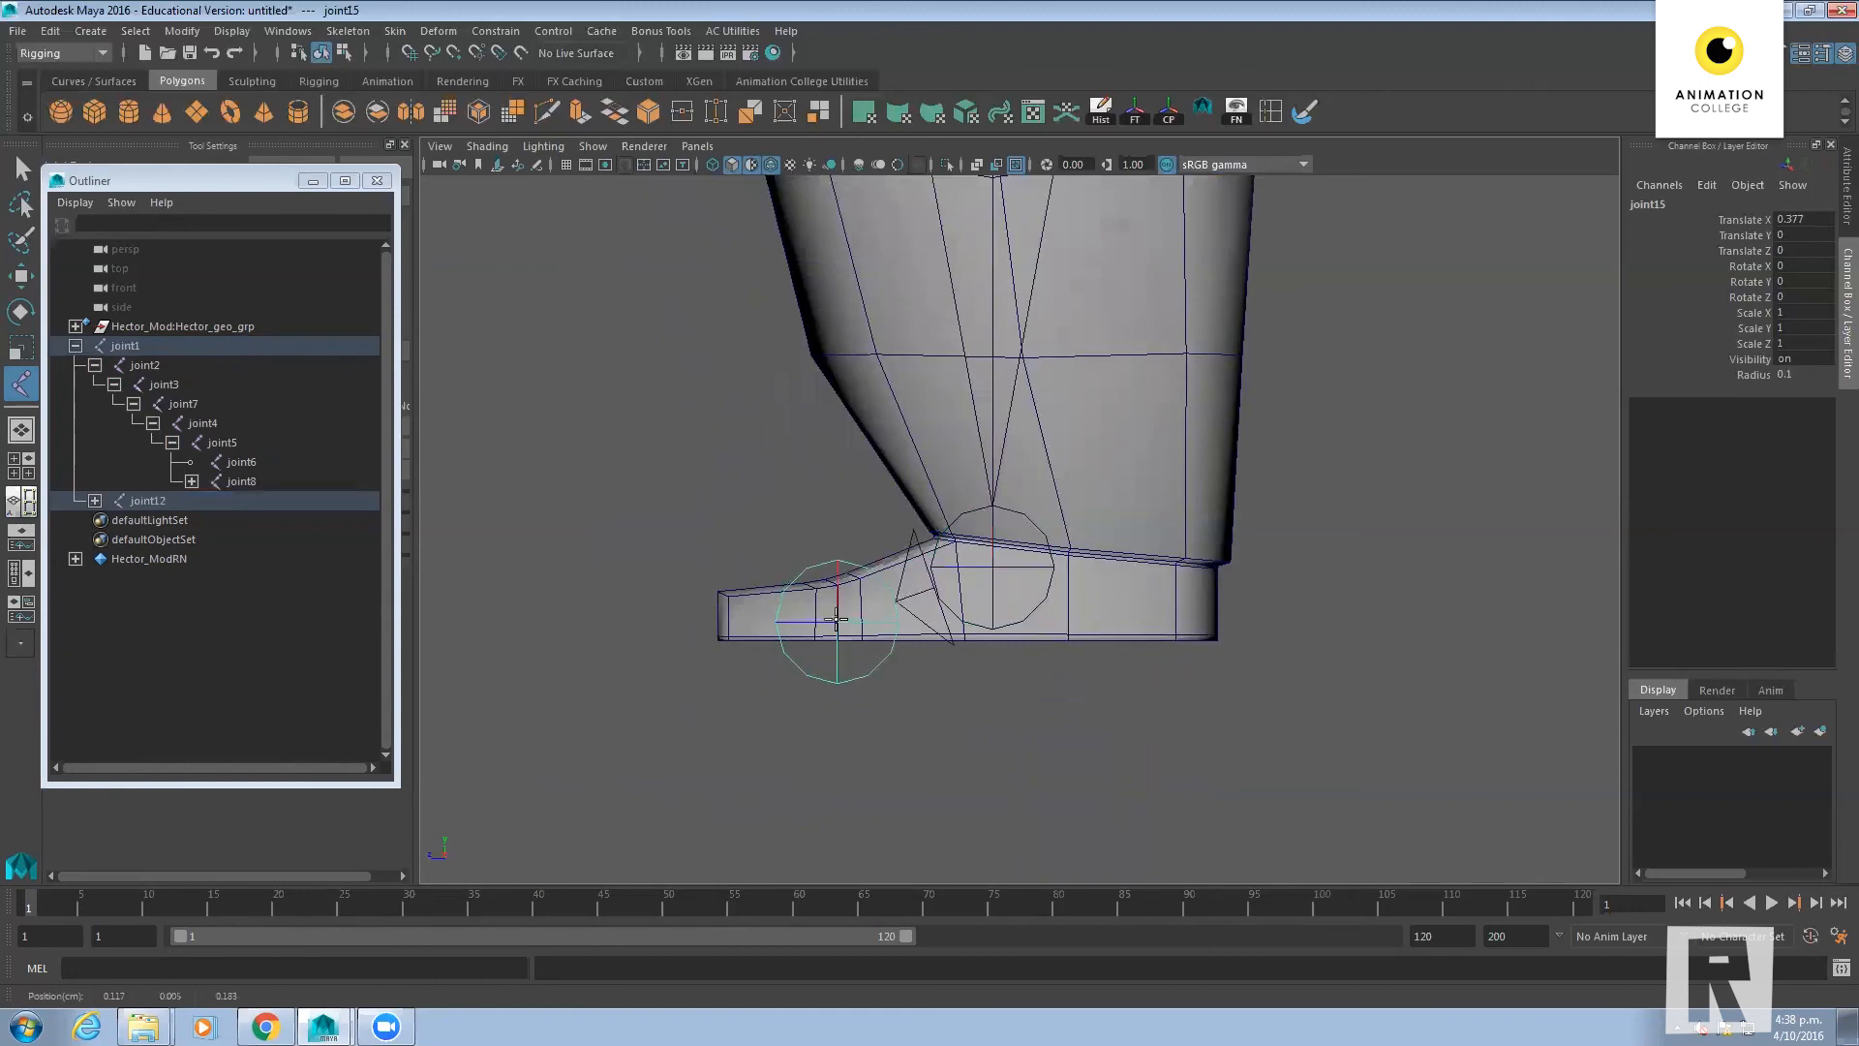
drag(836, 620, 837, 626)
drag(838, 638, 839, 631)
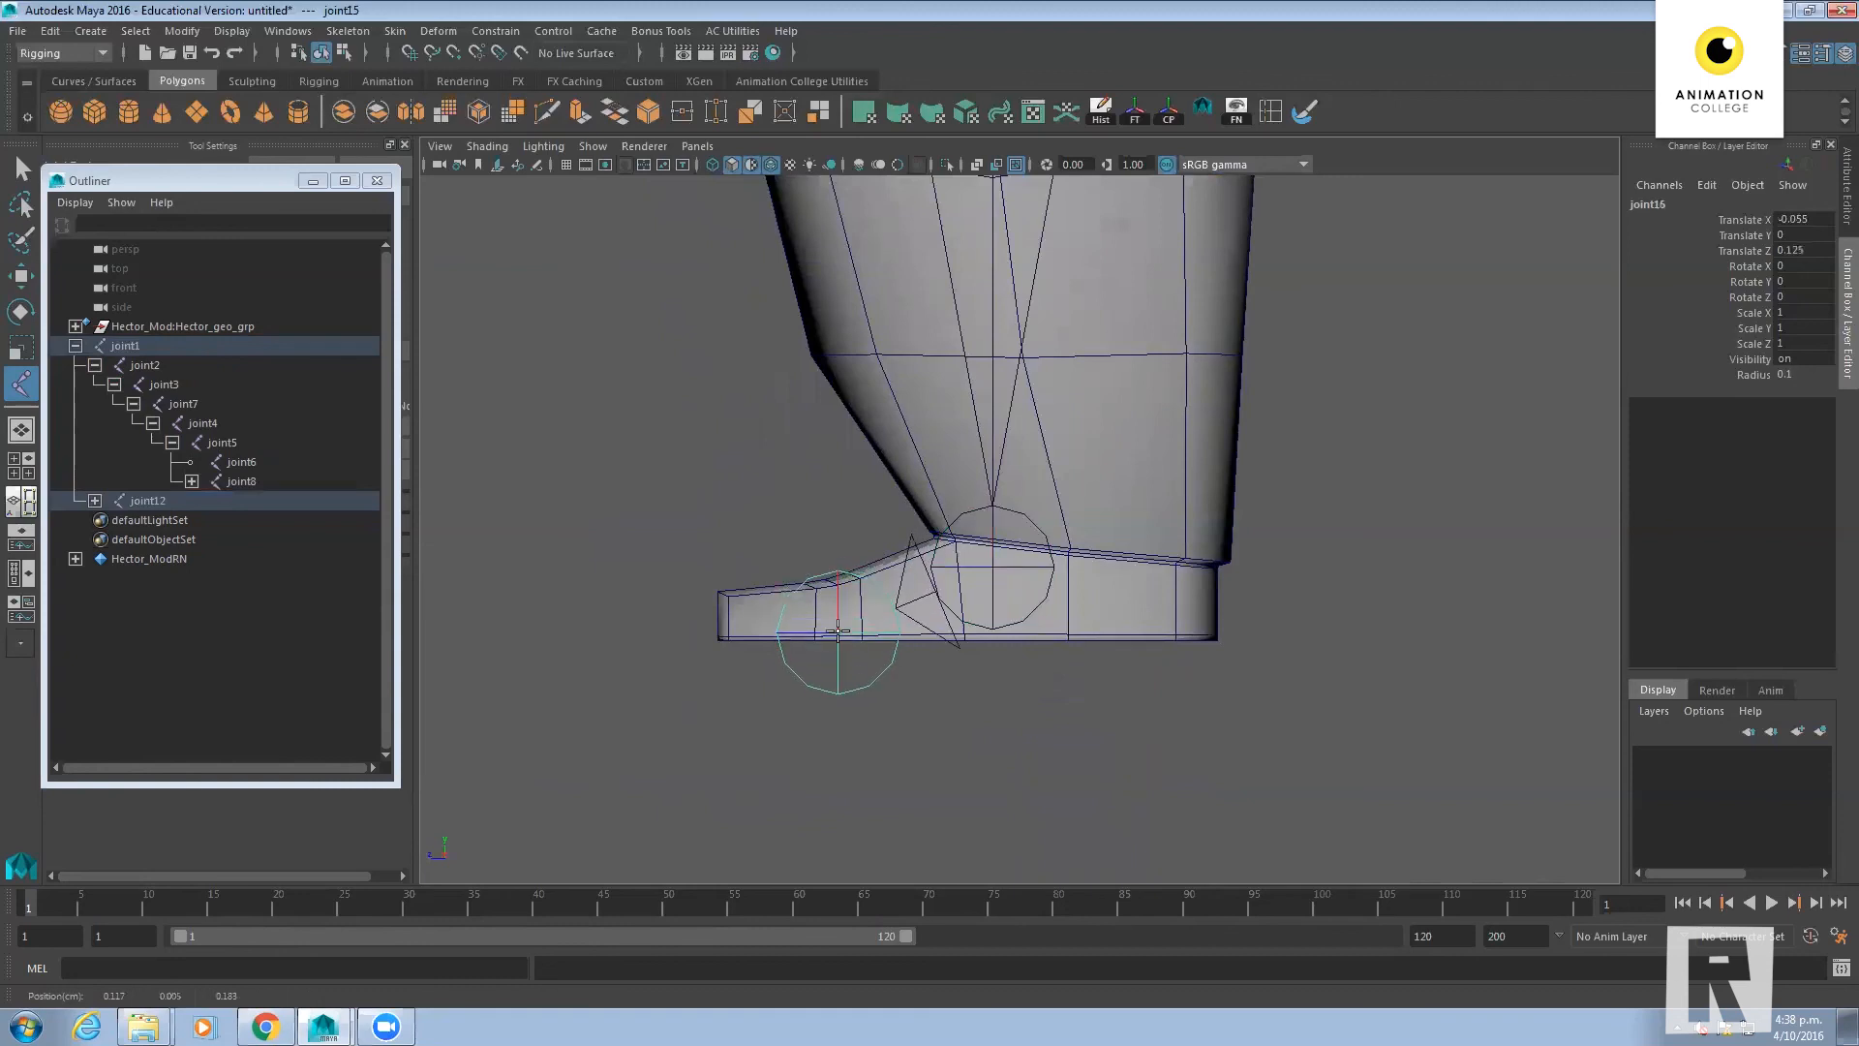
click(837, 631)
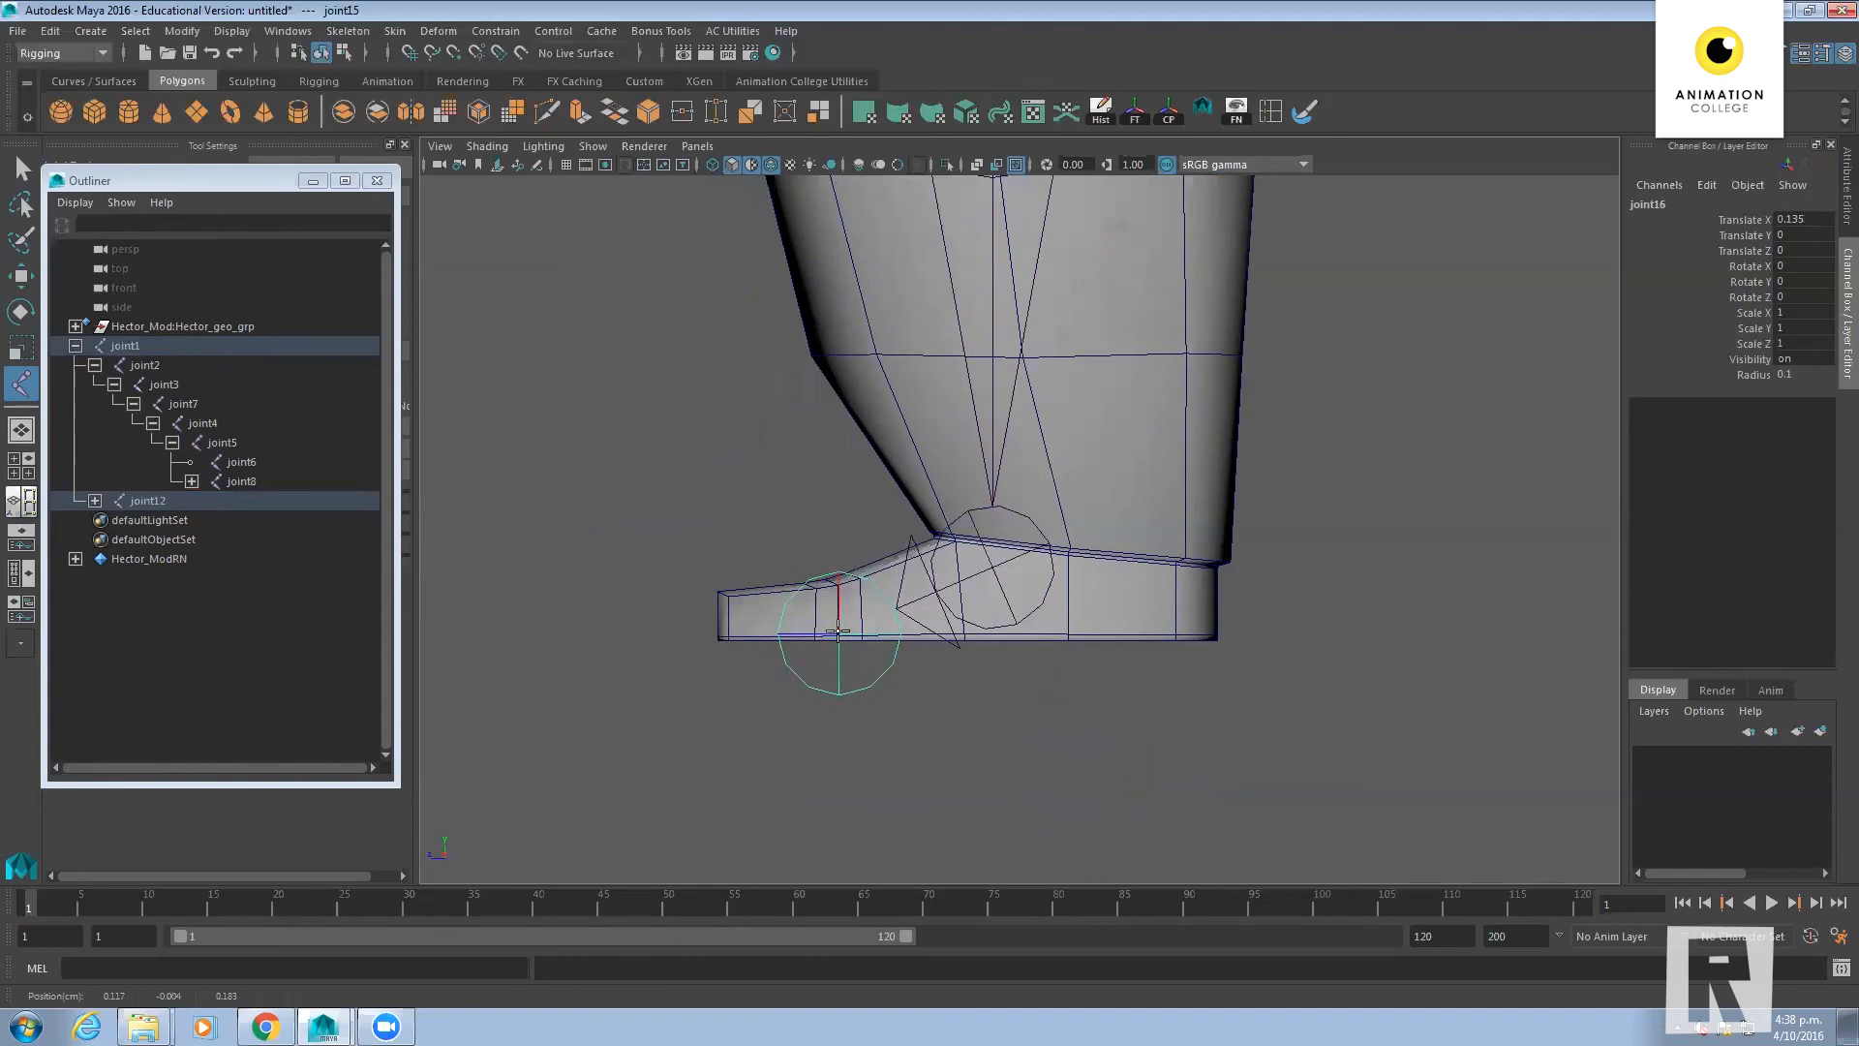
Add a toe joint at the front tip of the foot, about 0.098 units from the ball joint
click(711, 634)
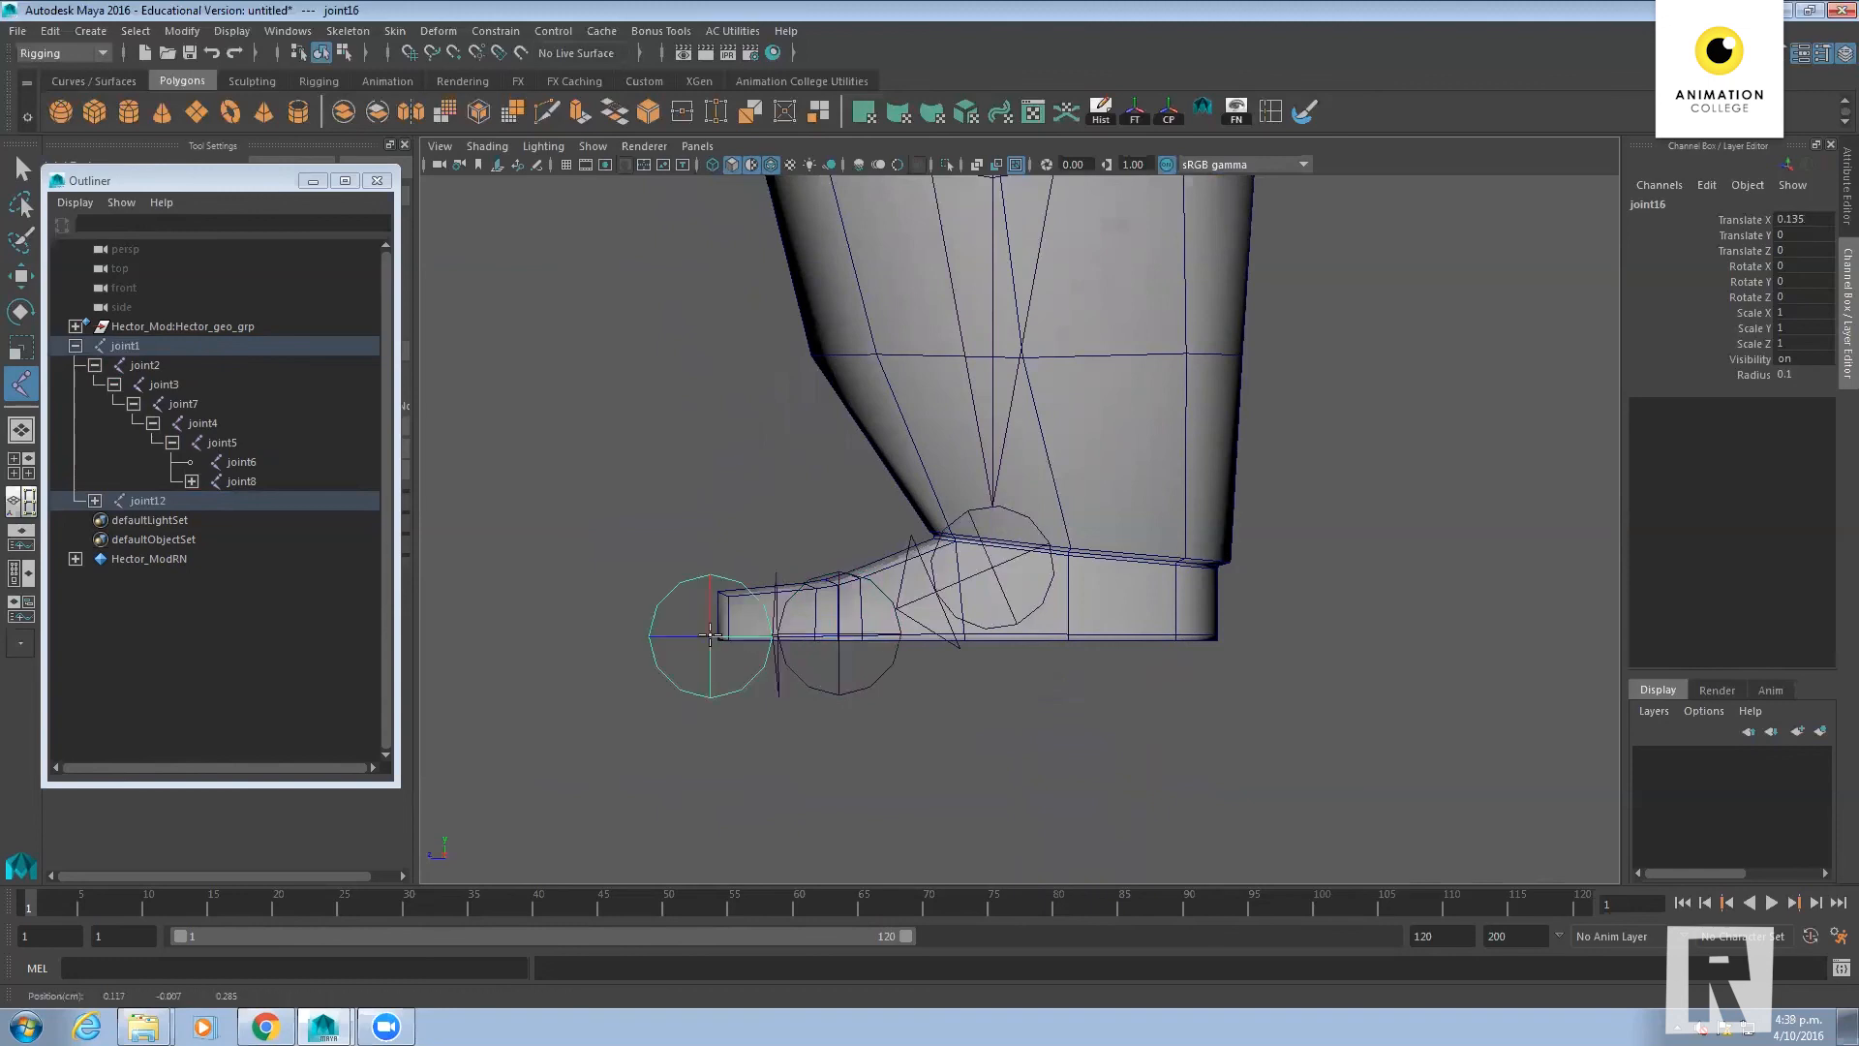
drag(711, 634, 717, 638)
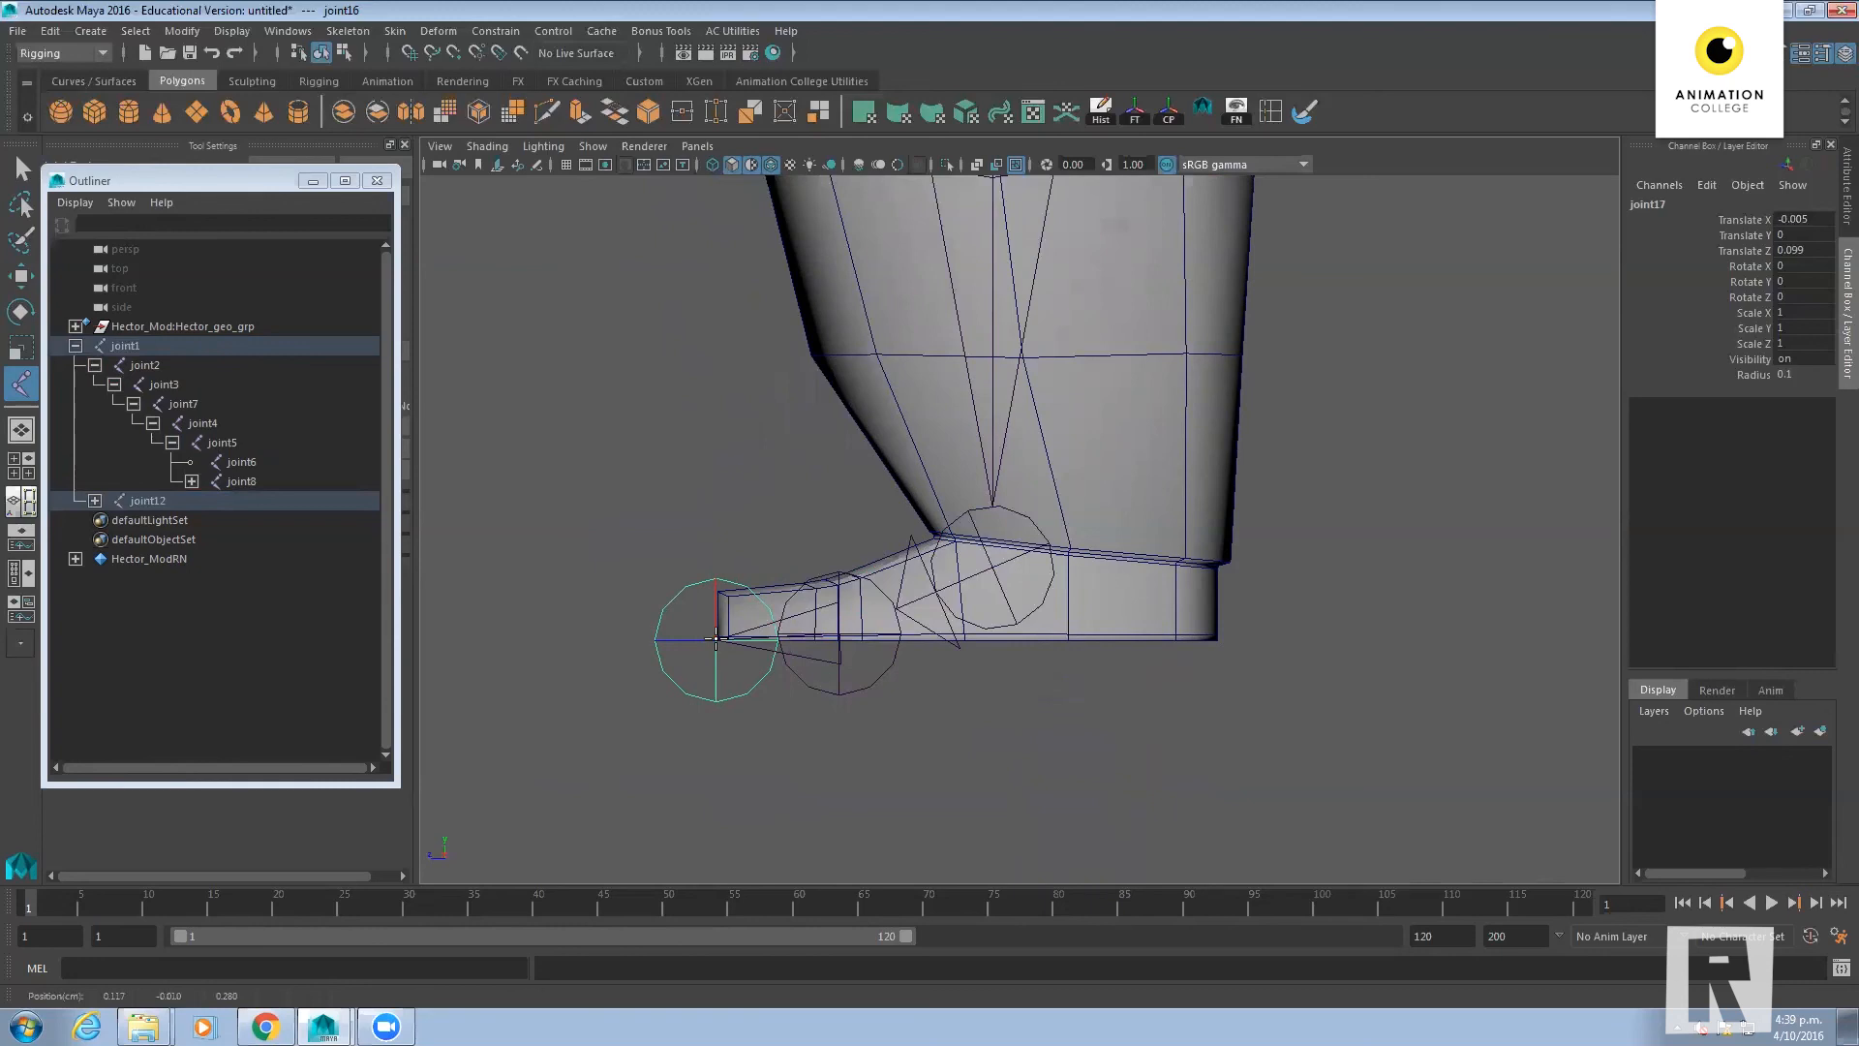
drag(716, 638, 579, 641)
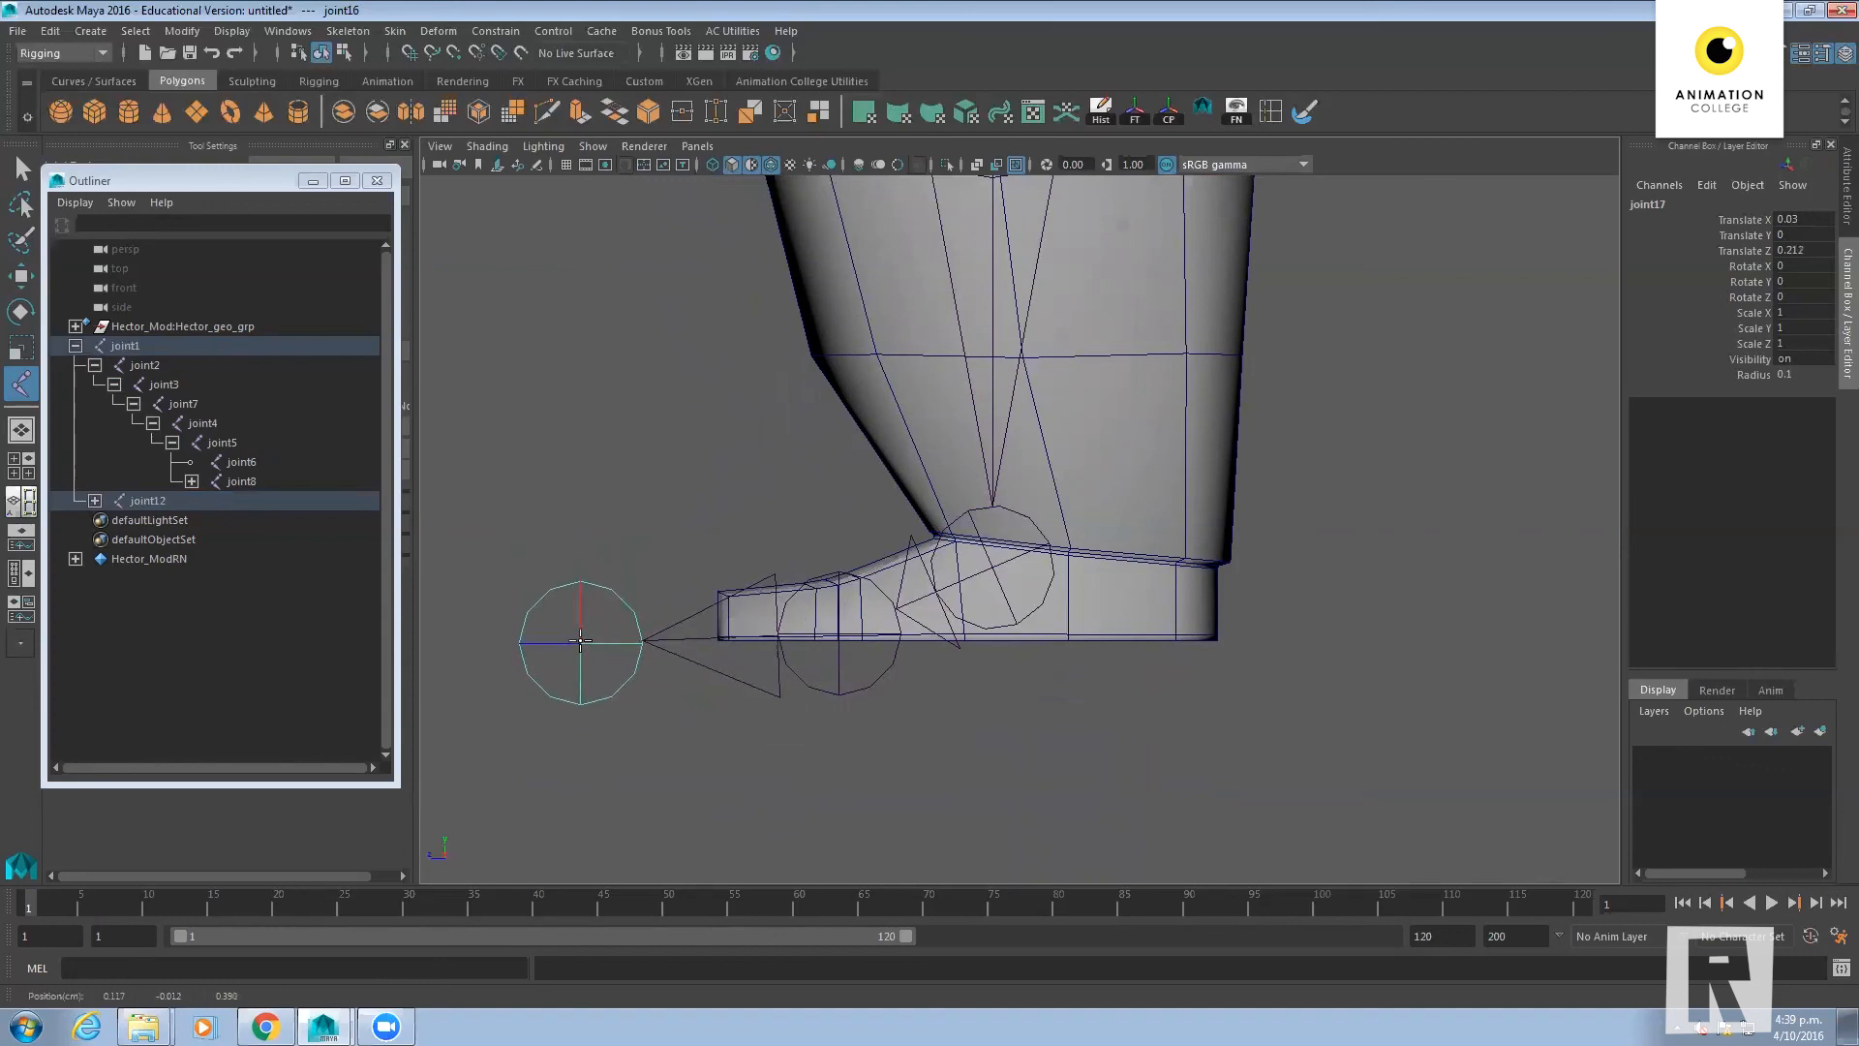
drag(580, 641, 717, 637)
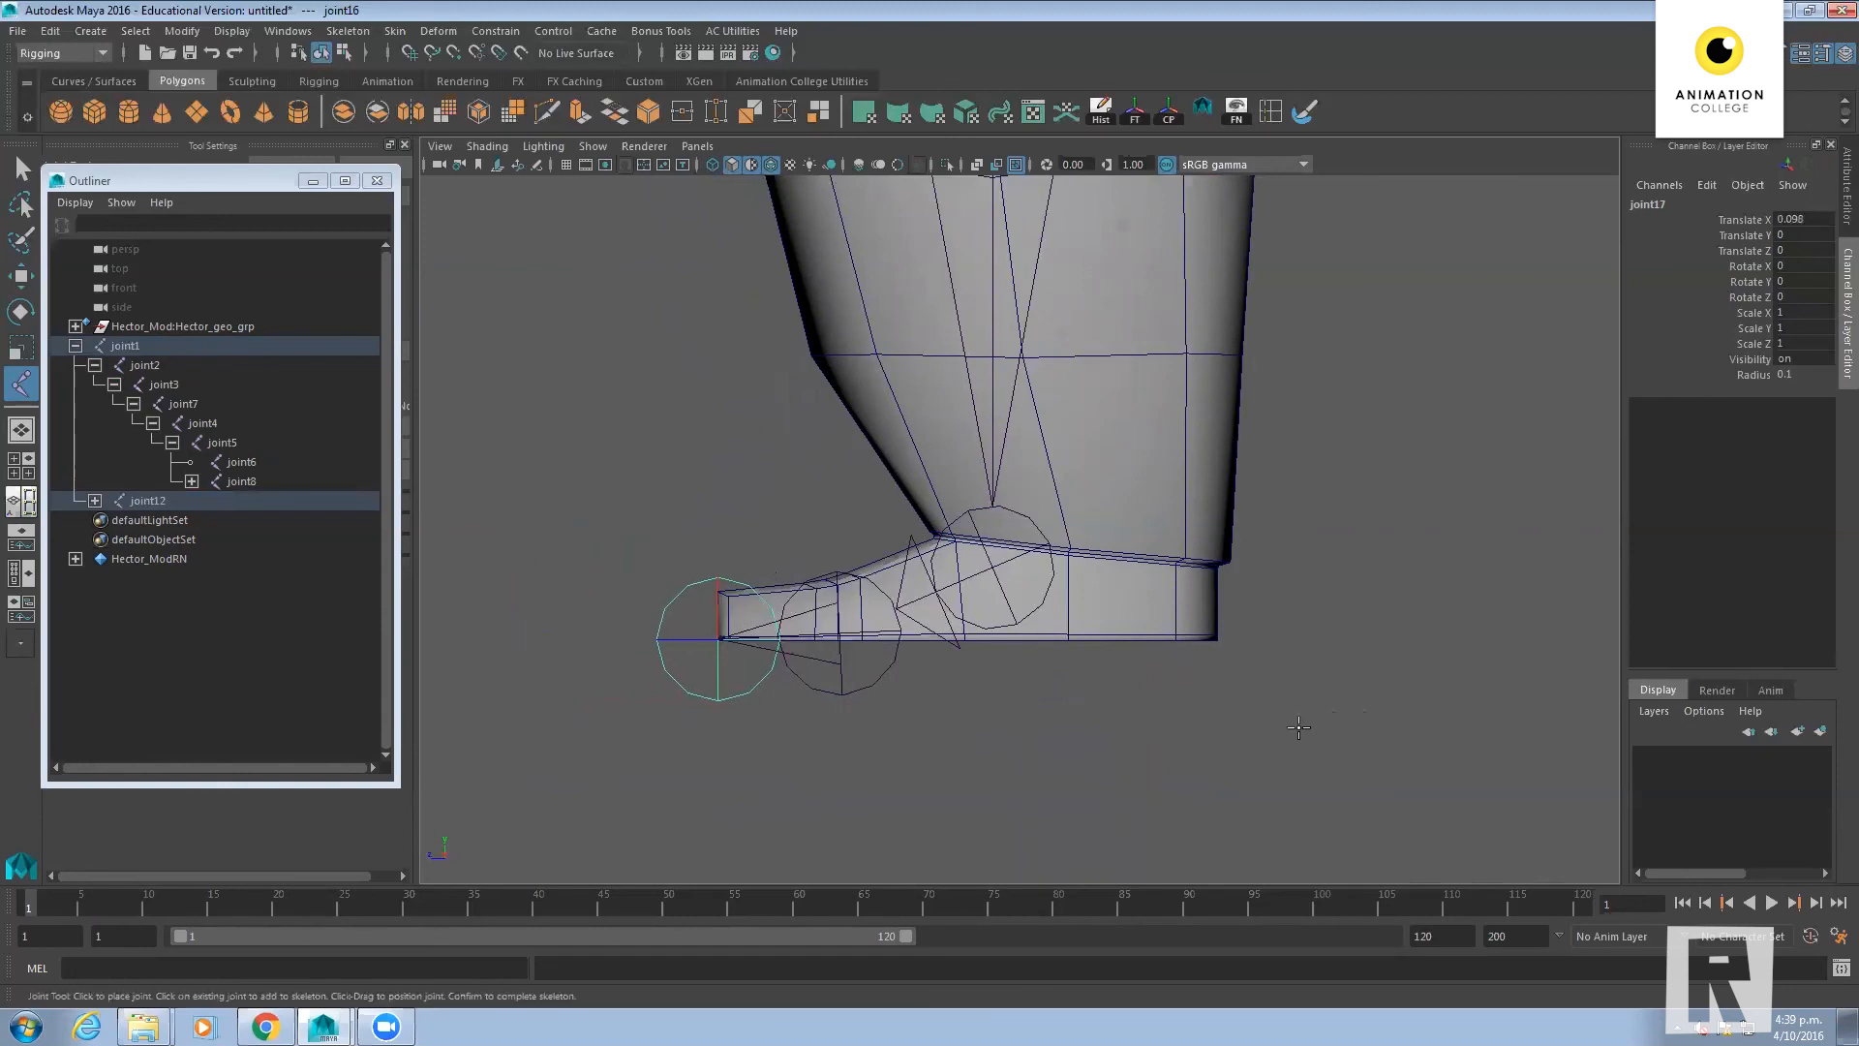
Finish the chain, move the ankle joint back to Translate Z about 0.066, and move the knee joint forward to Translate Z about -0.022
scroll(1418, 417, down, 6)
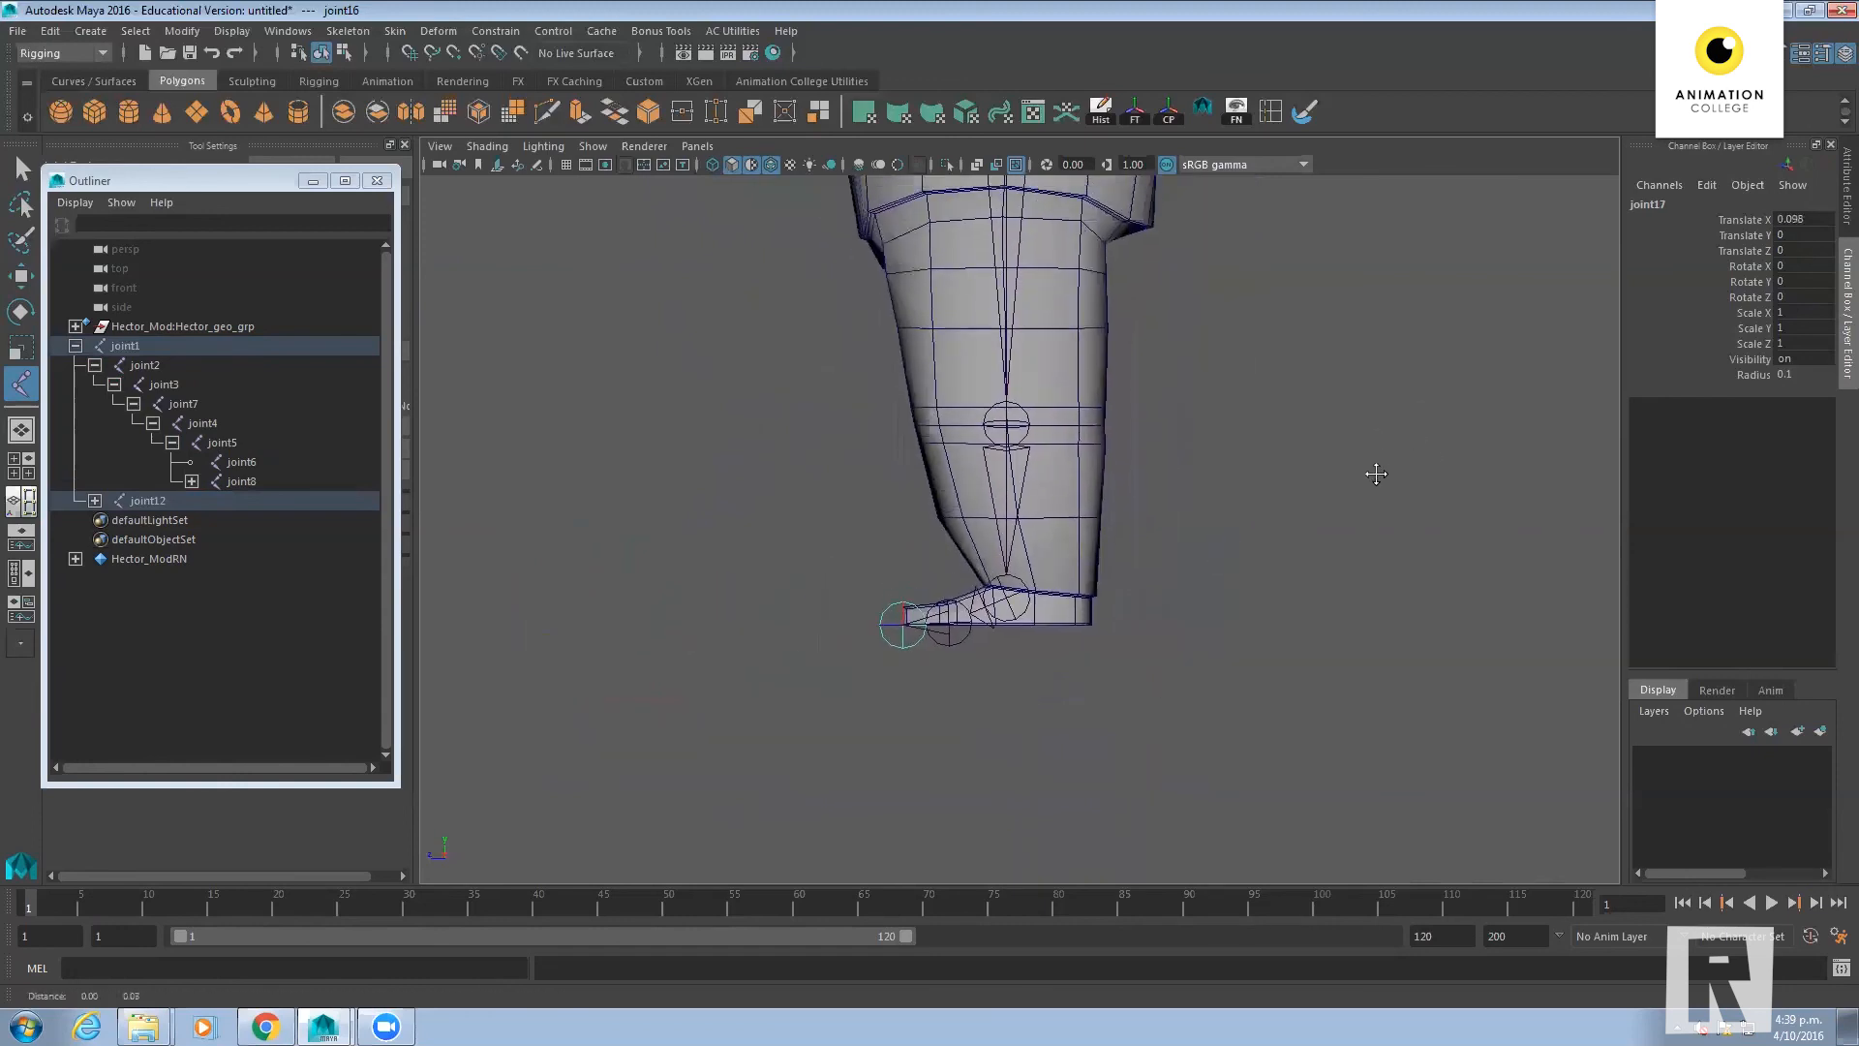
key(e)
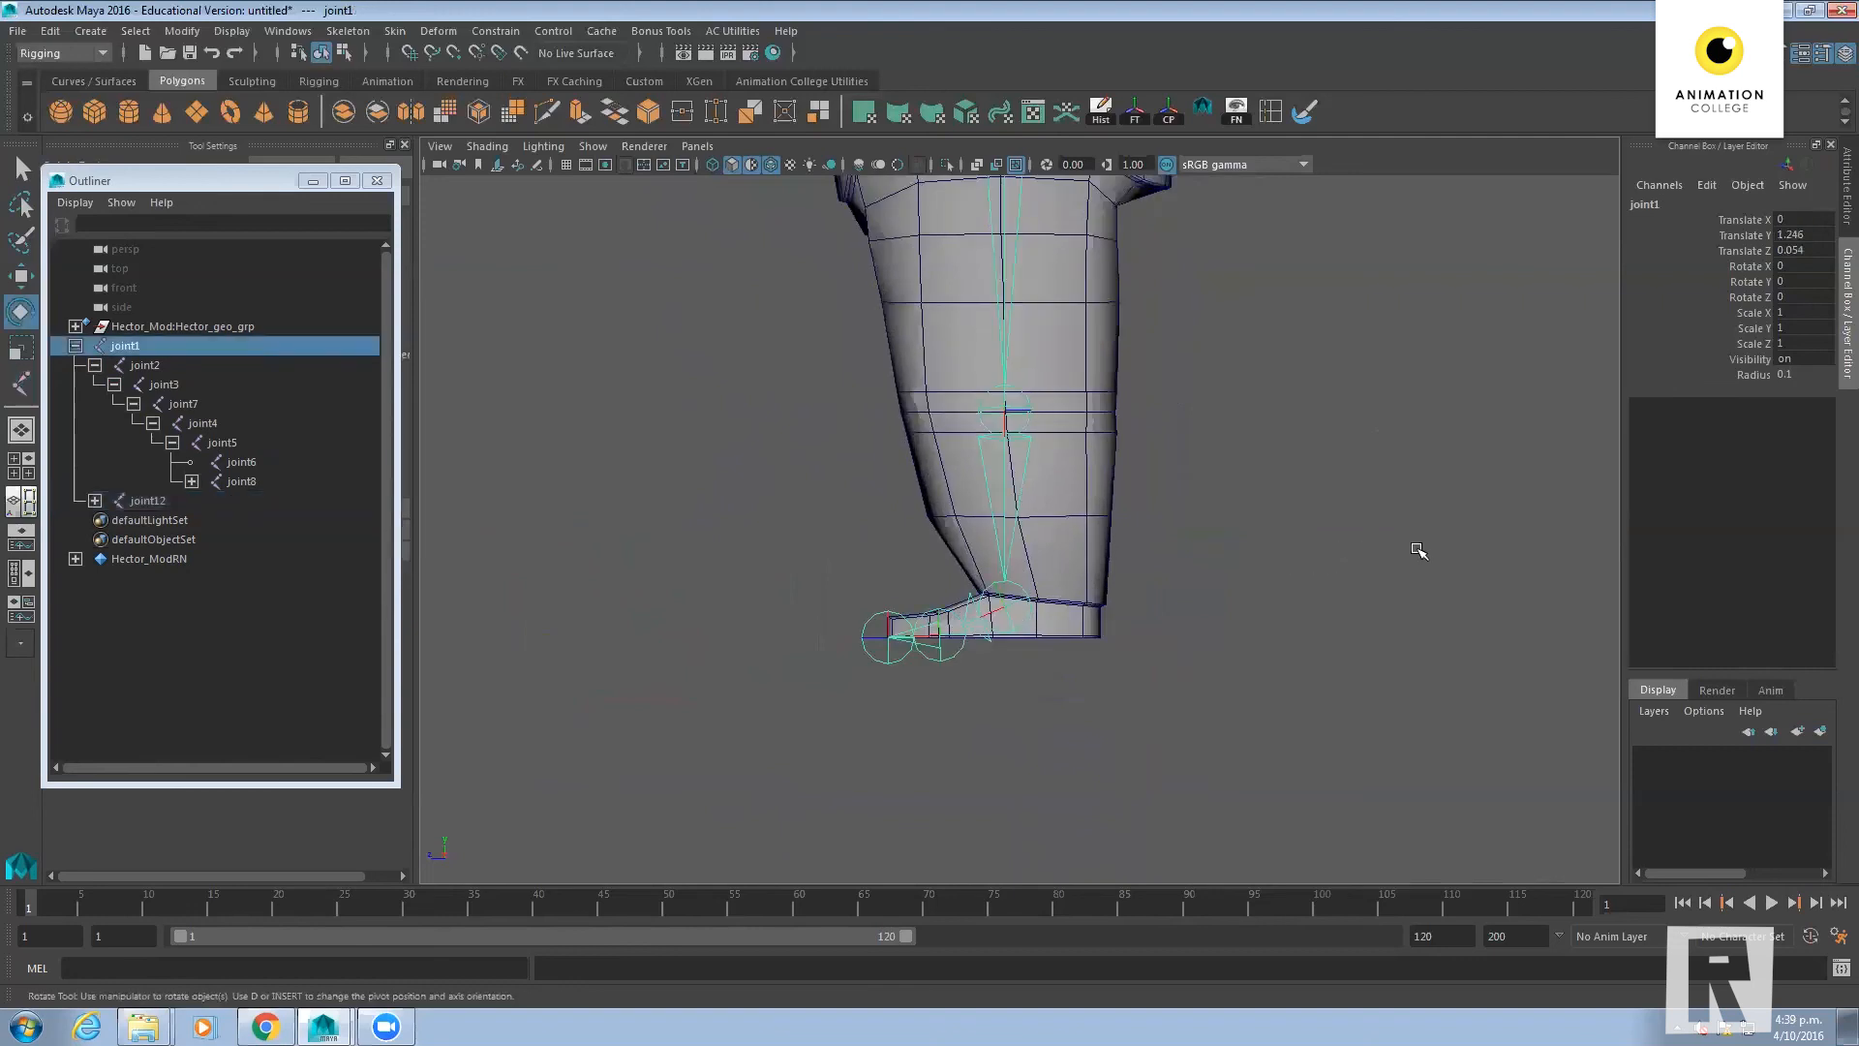
alt+middle_drag(1343, 579, 1233, 630)
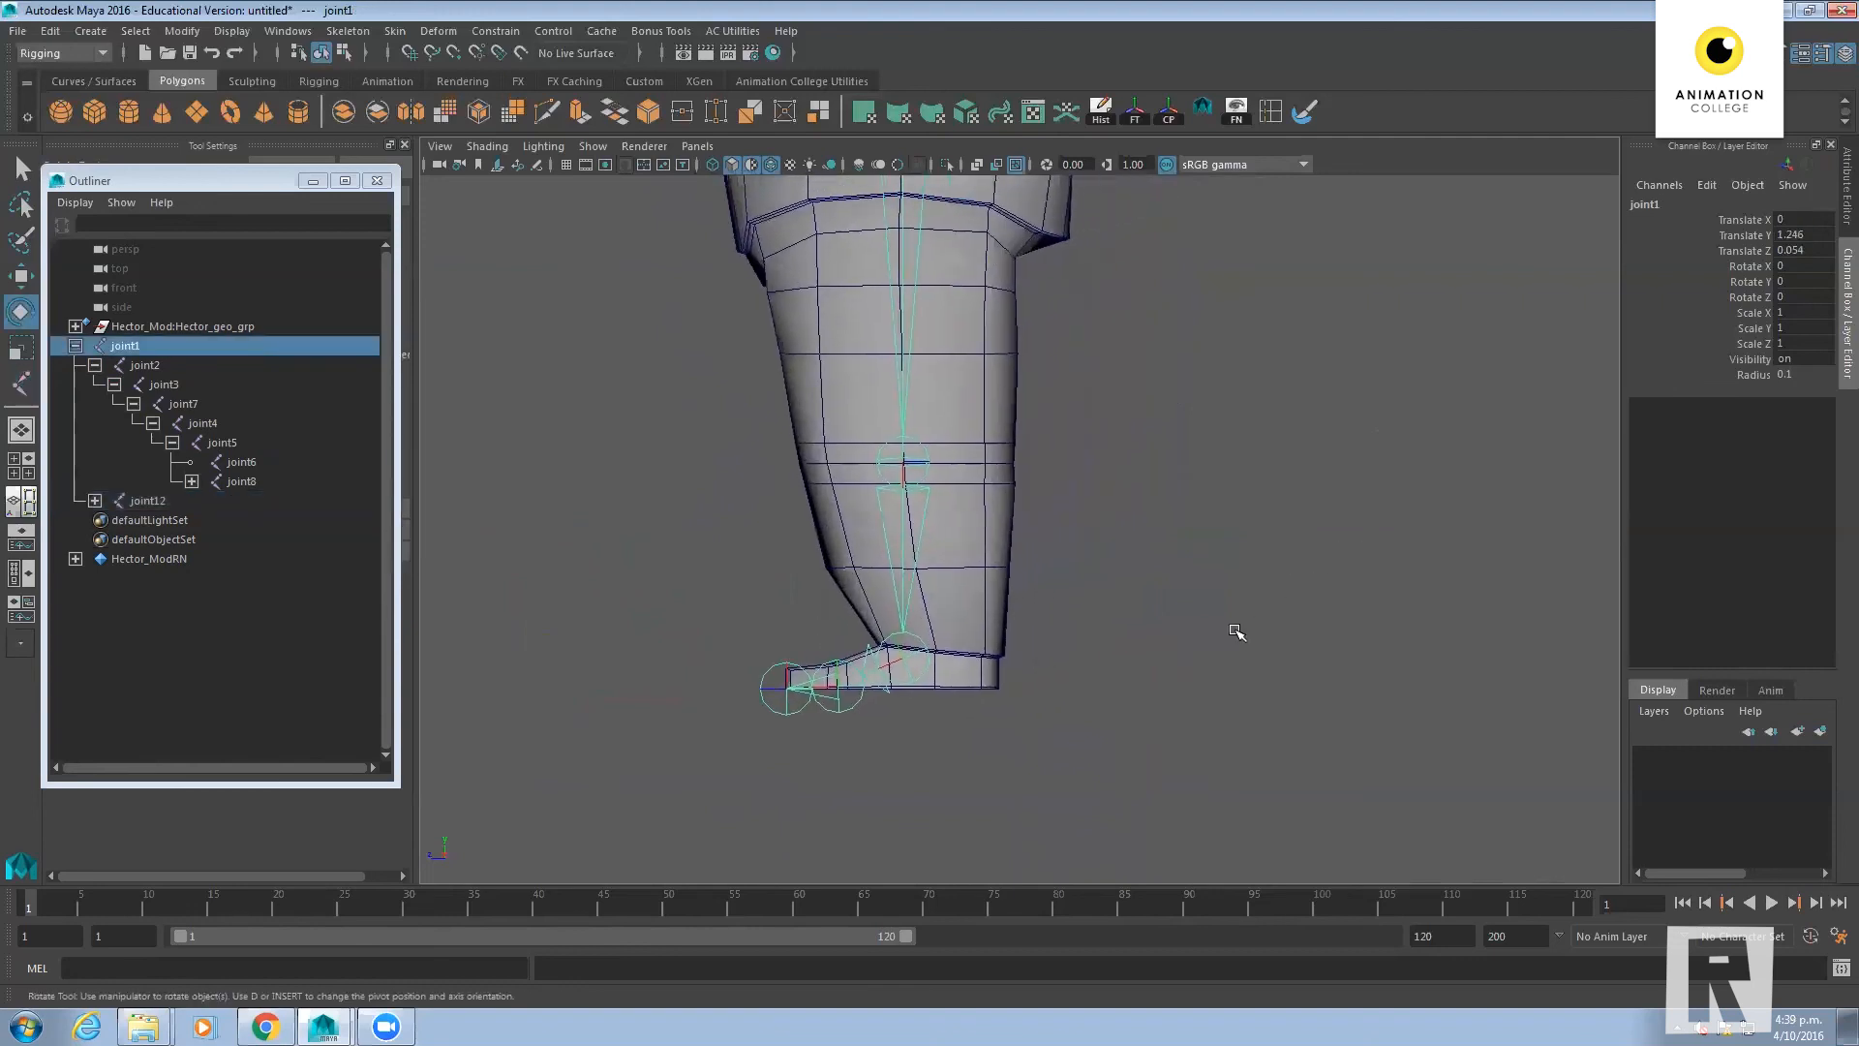
click(925, 464)
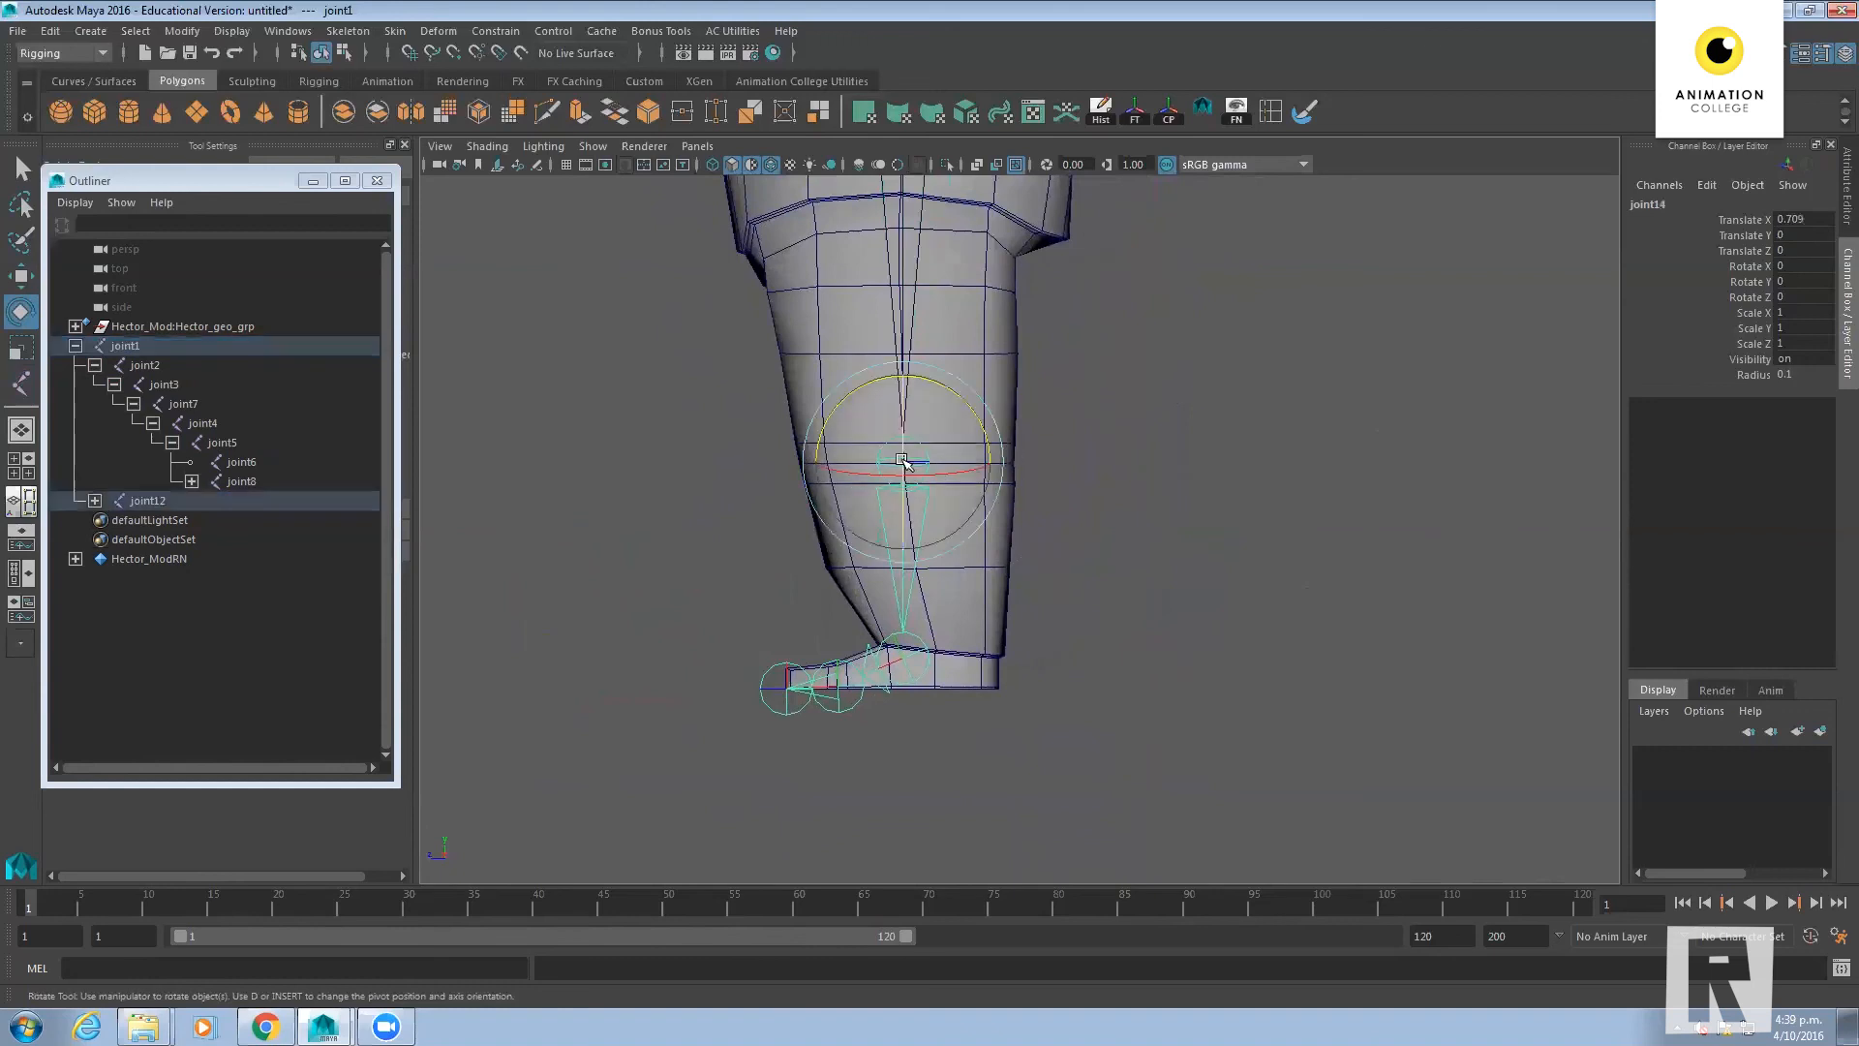
key(w)
click(920, 650)
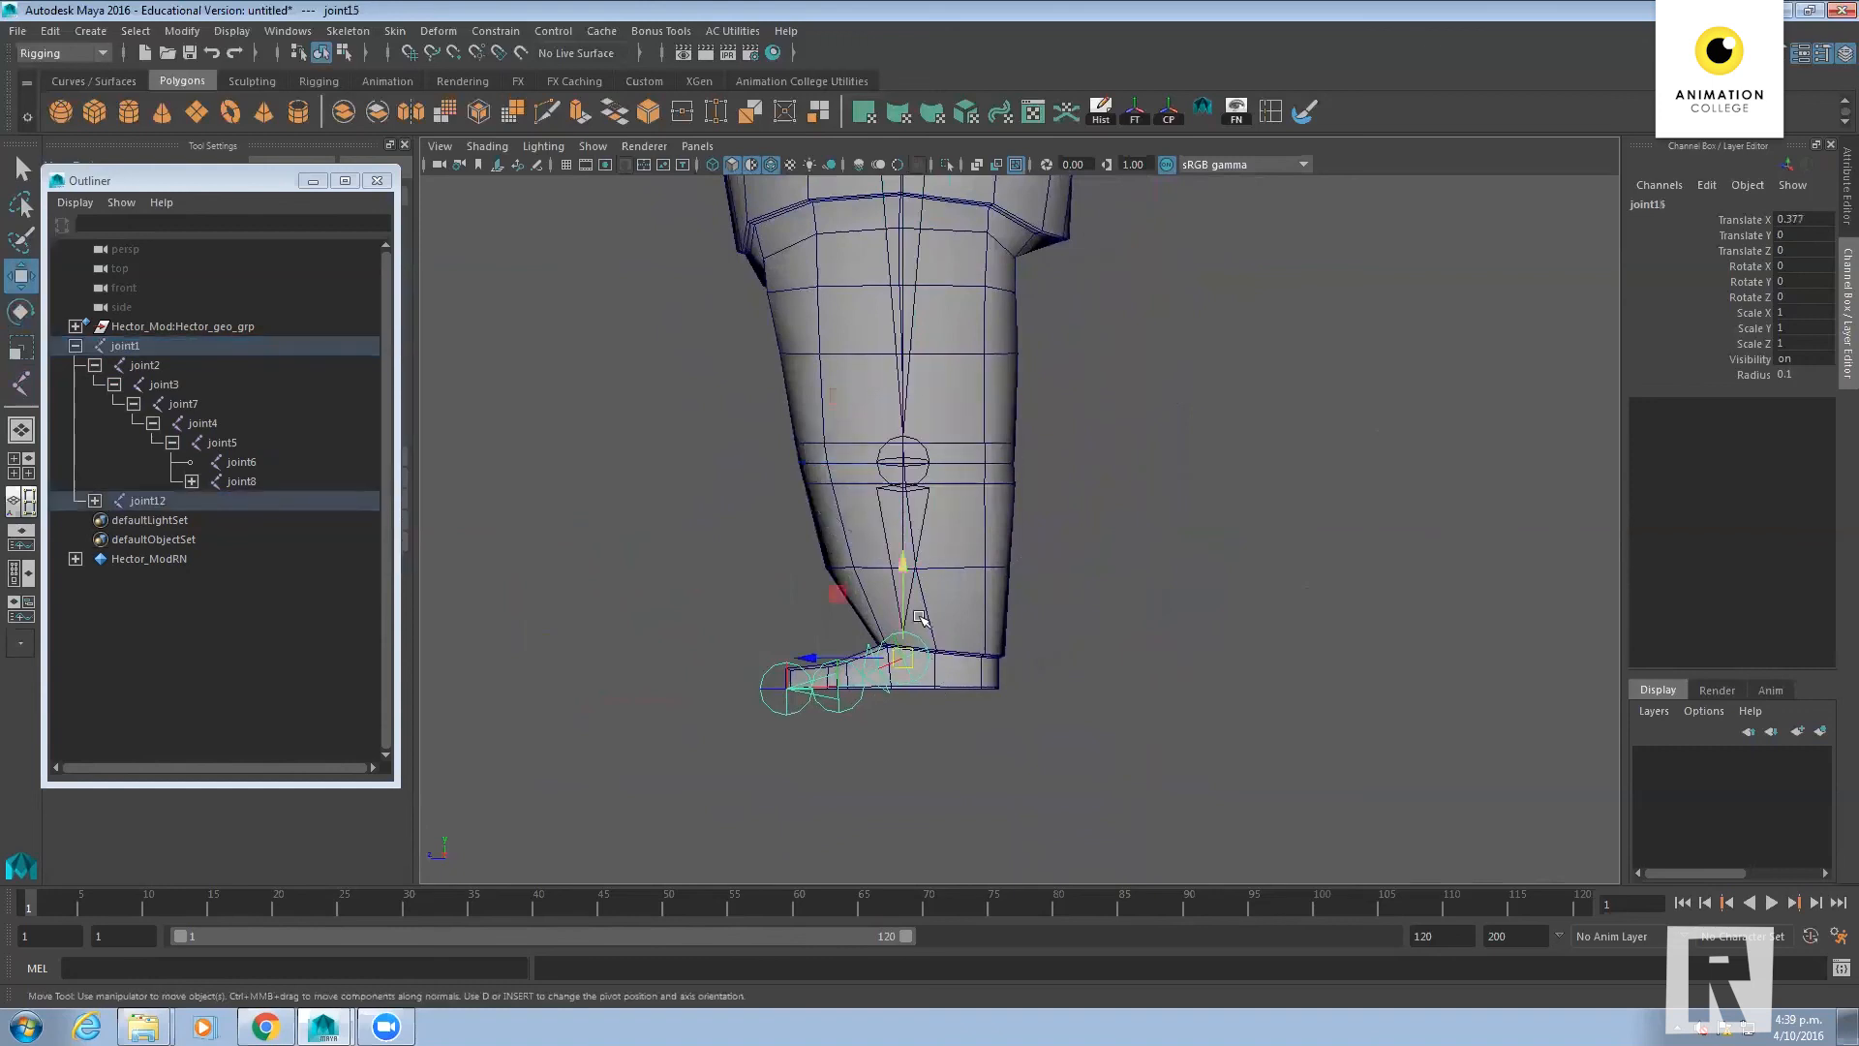
drag(808, 659, 851, 659)
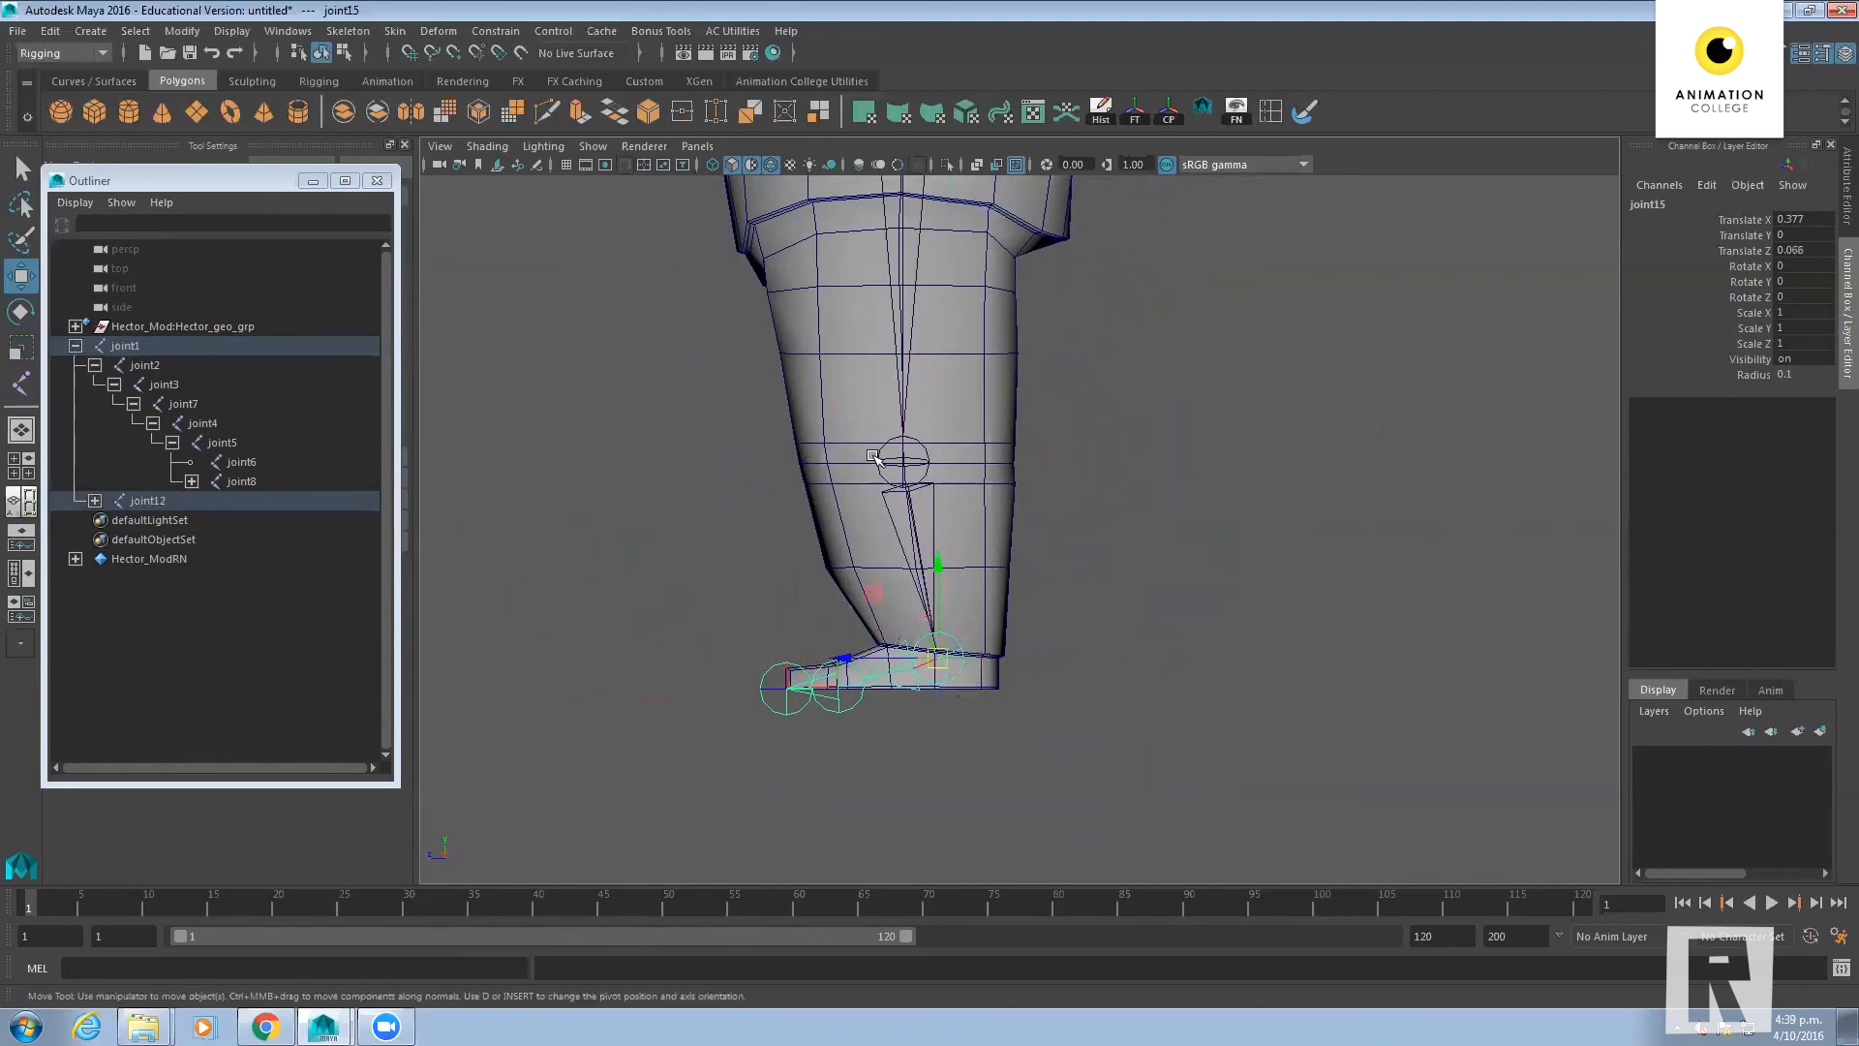
click(901, 462)
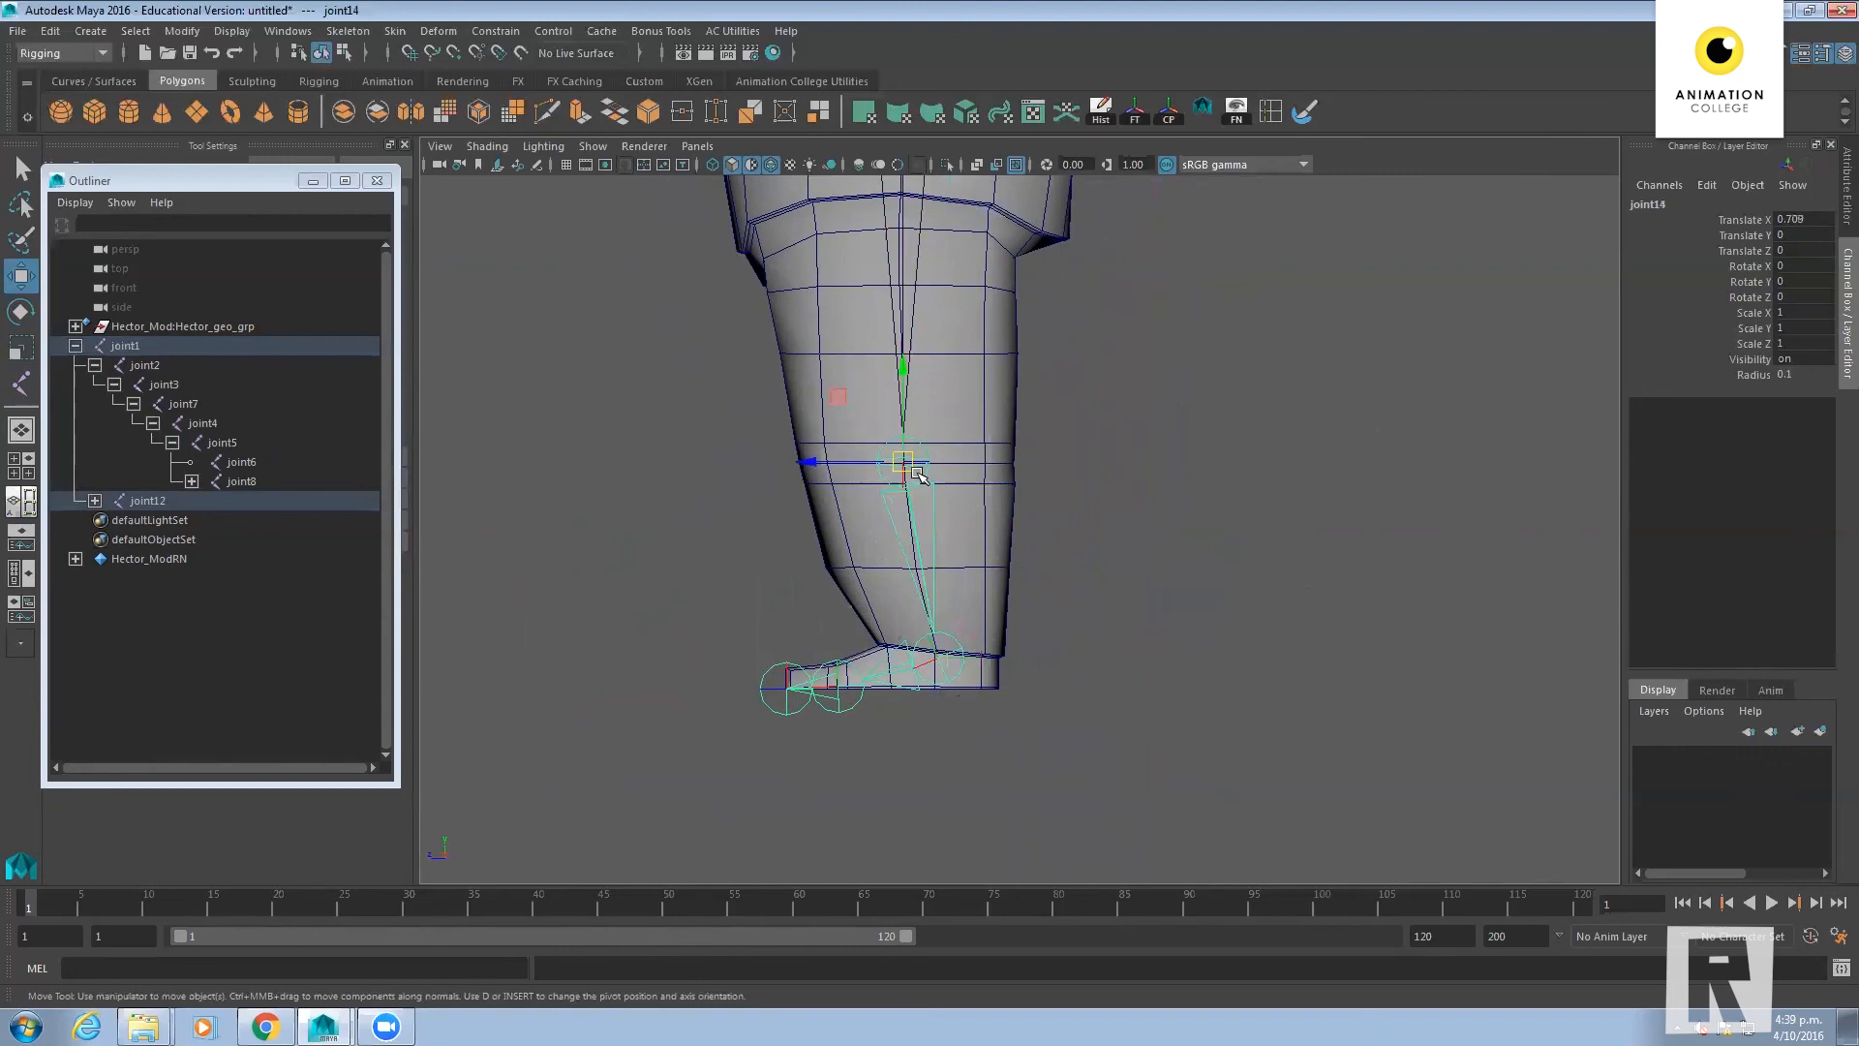
drag(801, 462, 798, 464)
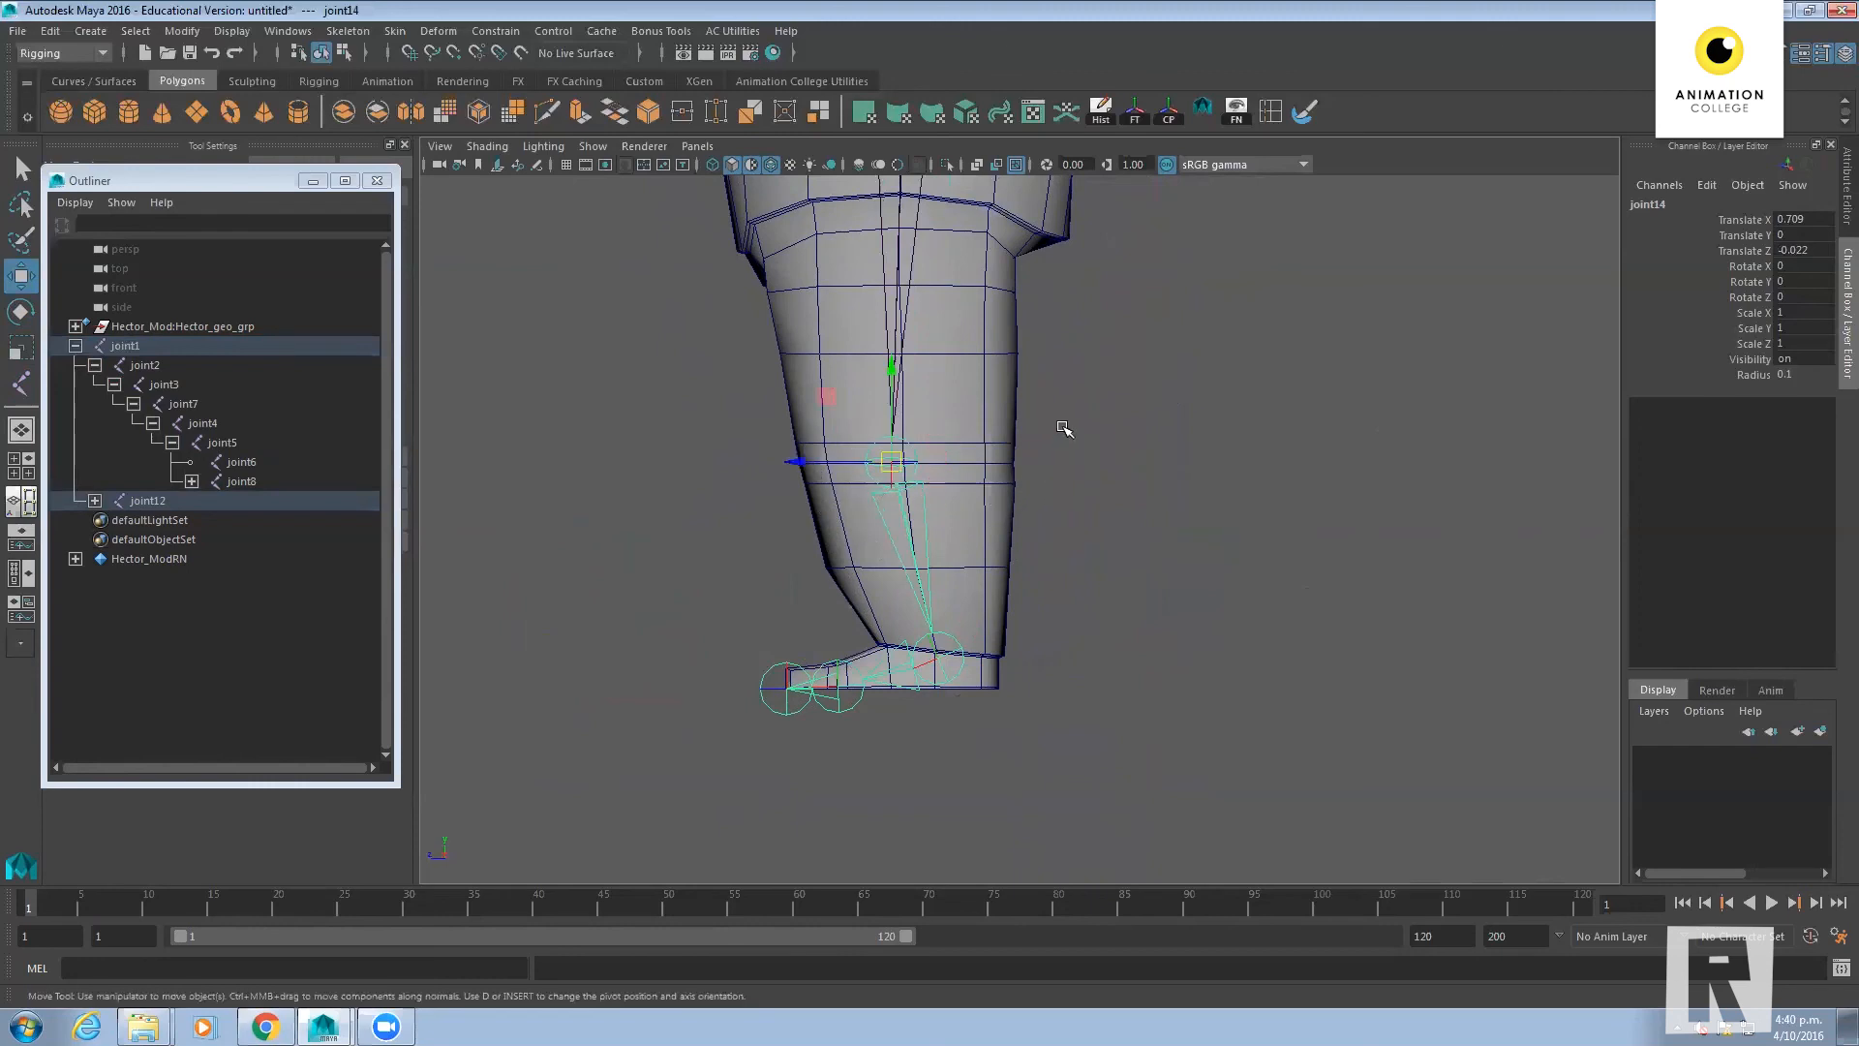
Try moving the knee joint back to Translate Z about 0.132, and return it to its forward position
alt+middle_drag(1062, 427, 1091, 566)
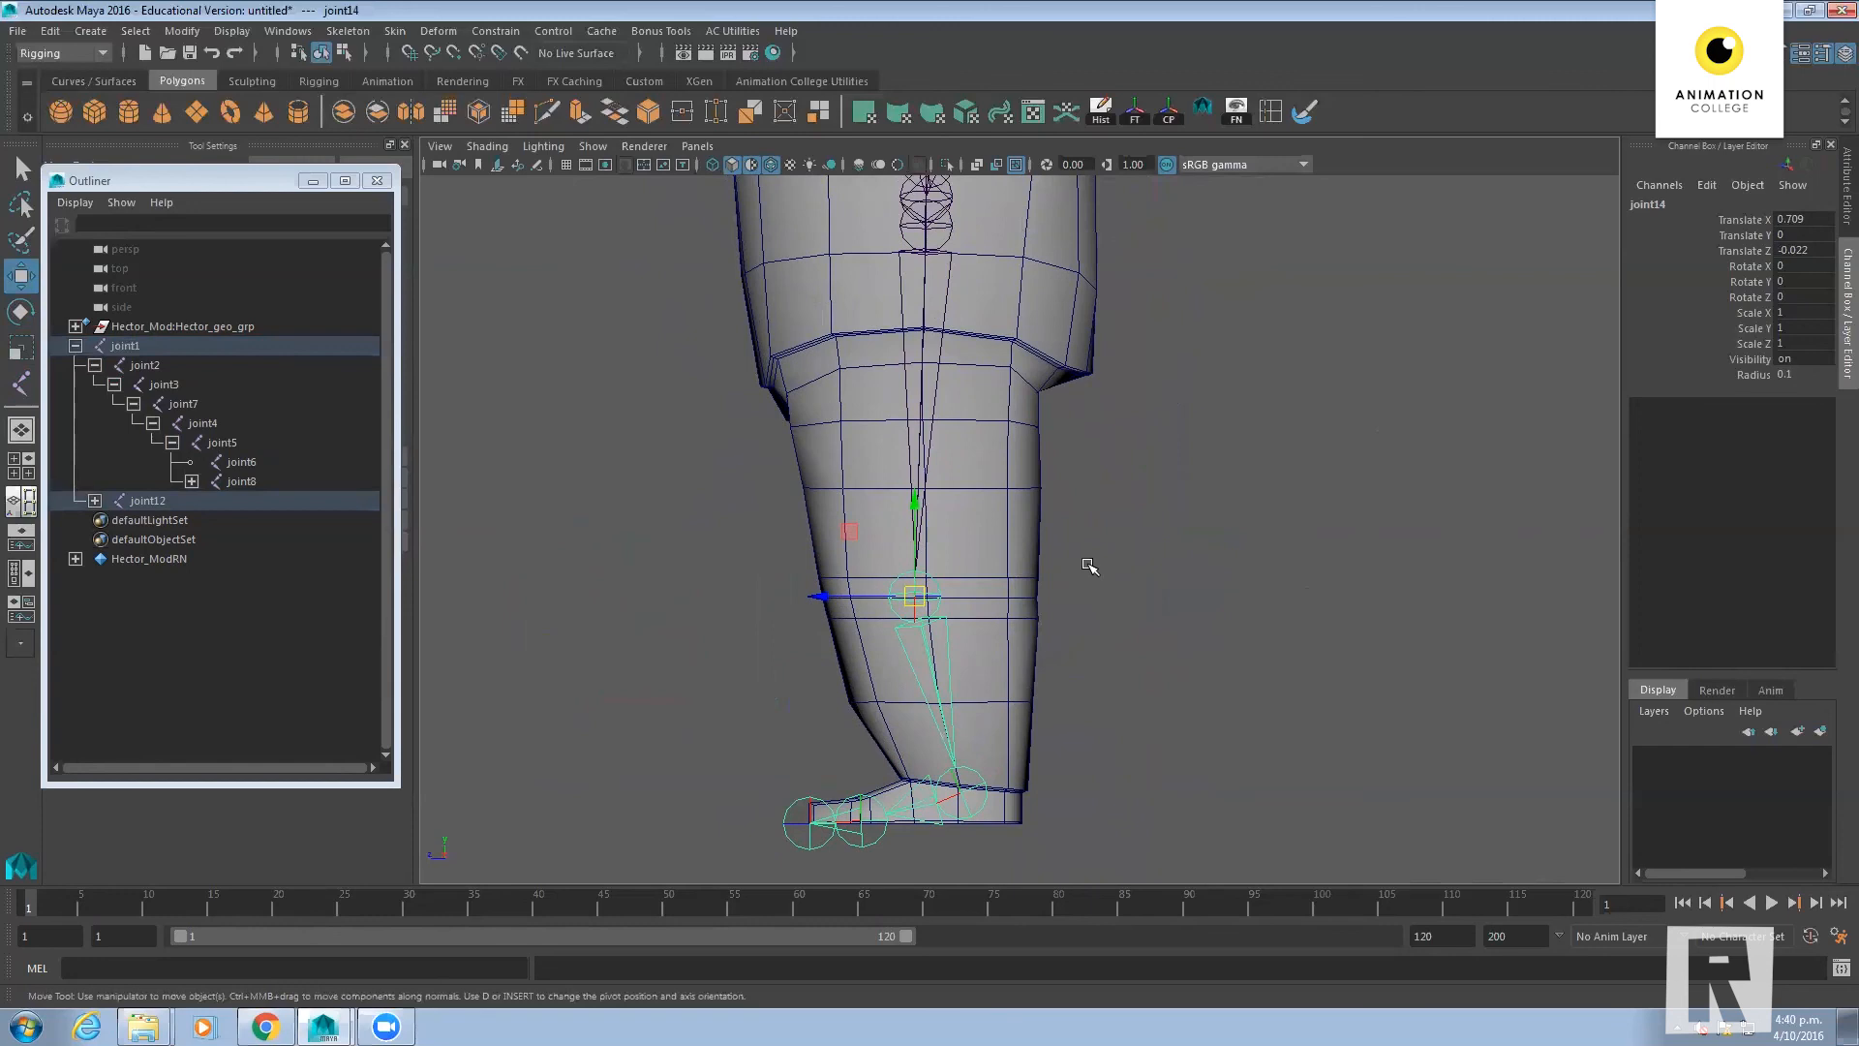
drag(844, 596, 928, 601)
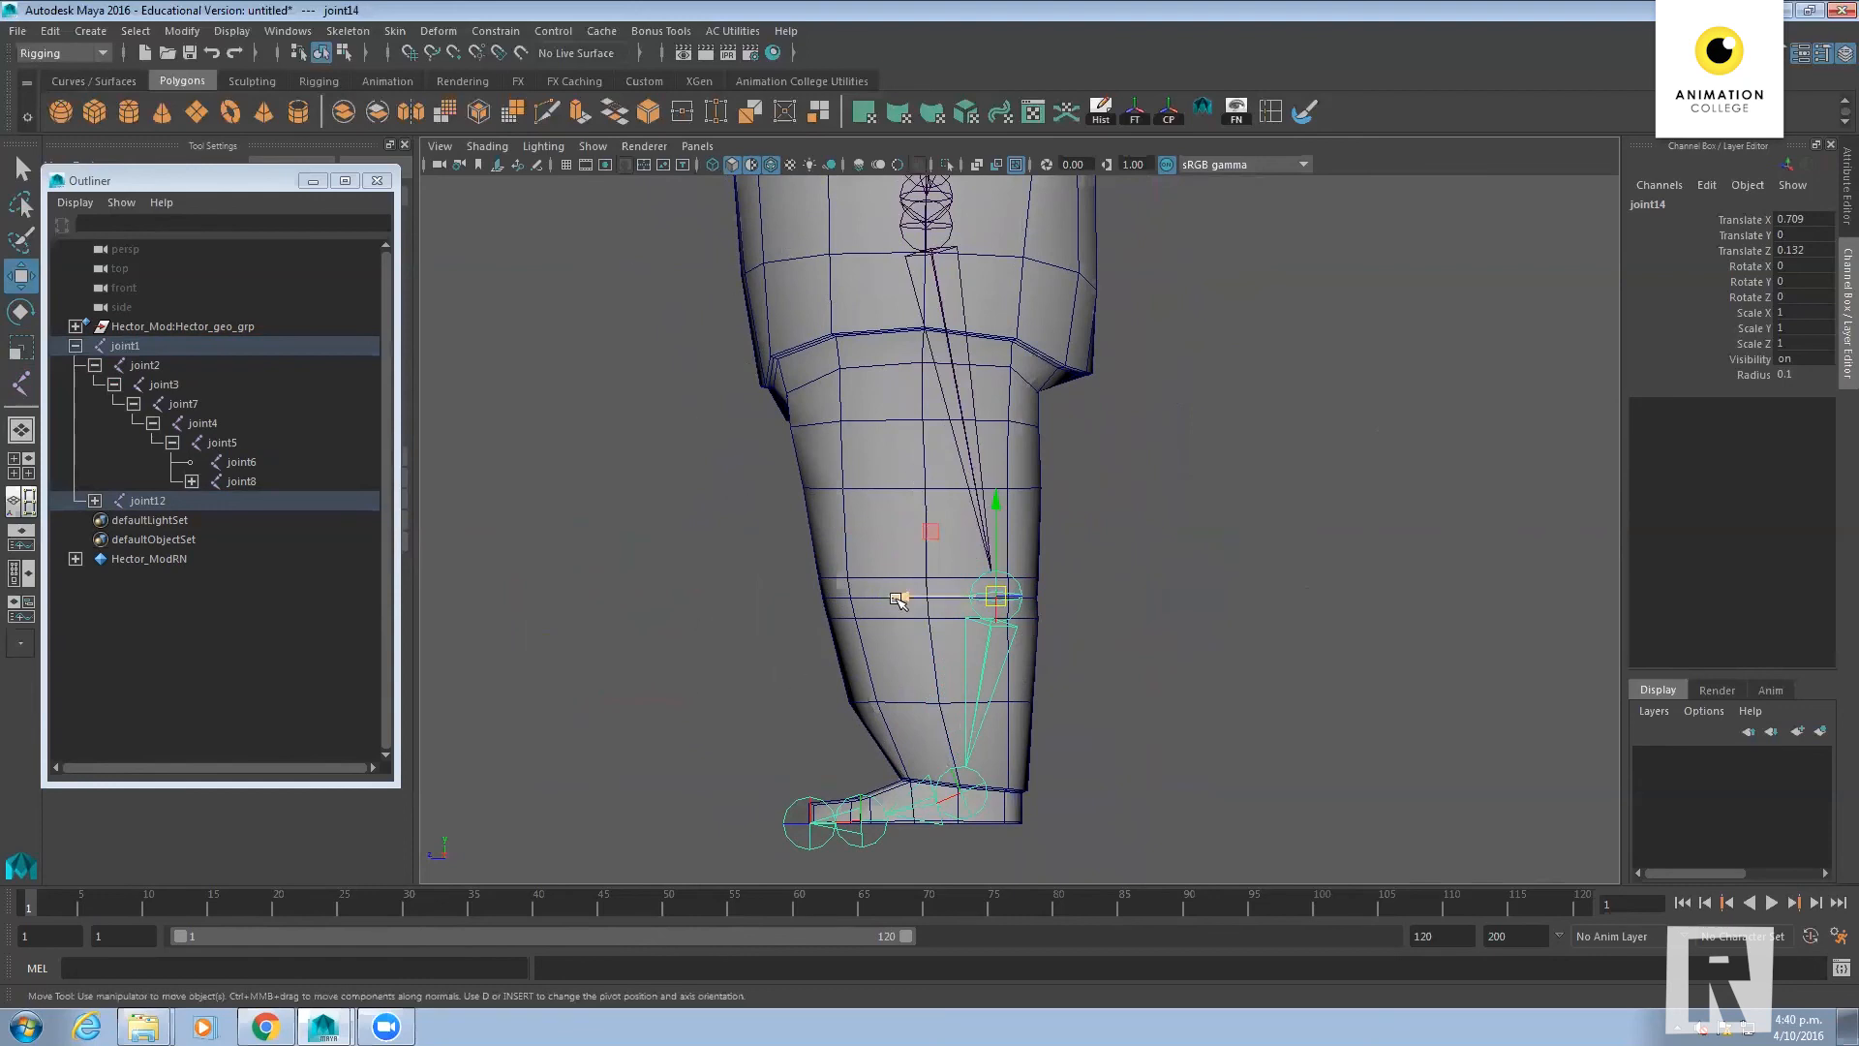
drag(908, 602, 815, 602)
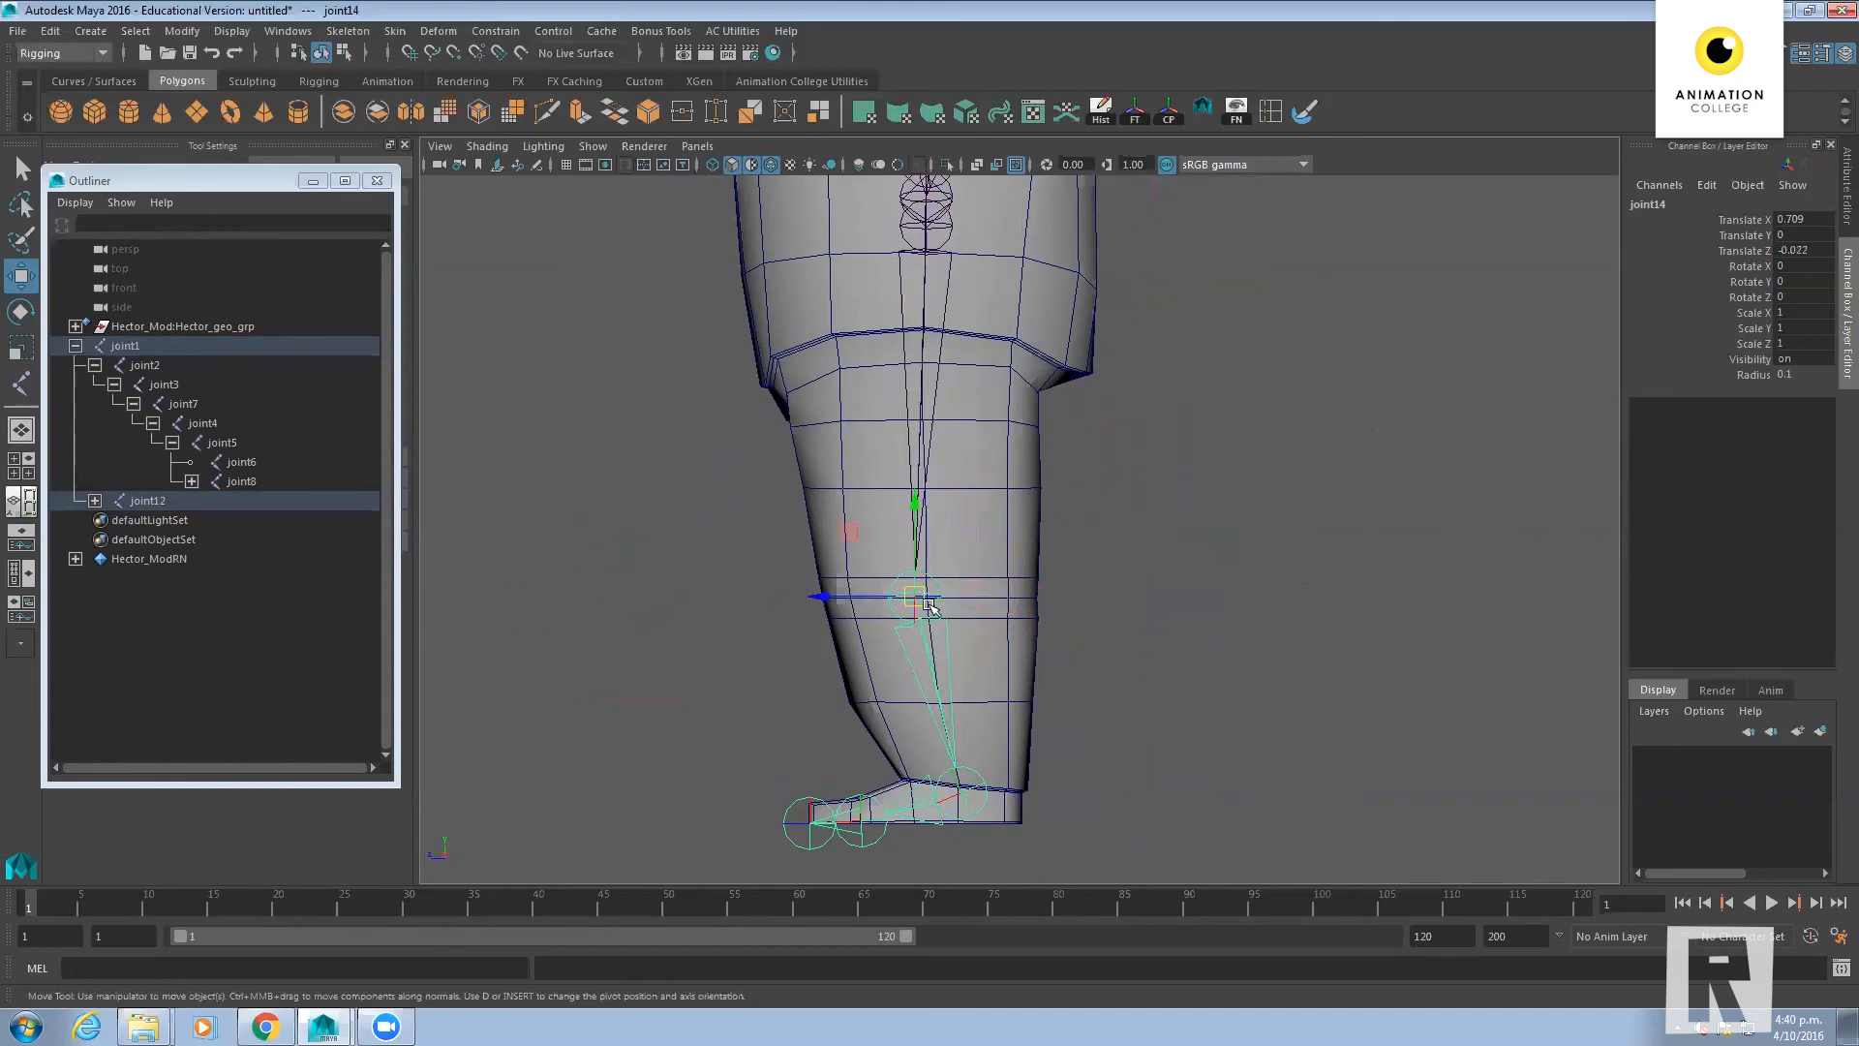
In the top view, move the elbow joint backward to Translate Z about -0.101
alt+middle_drag(1117, 337, 1123, 660)
alt+middle_drag(1119, 218, 1086, 740)
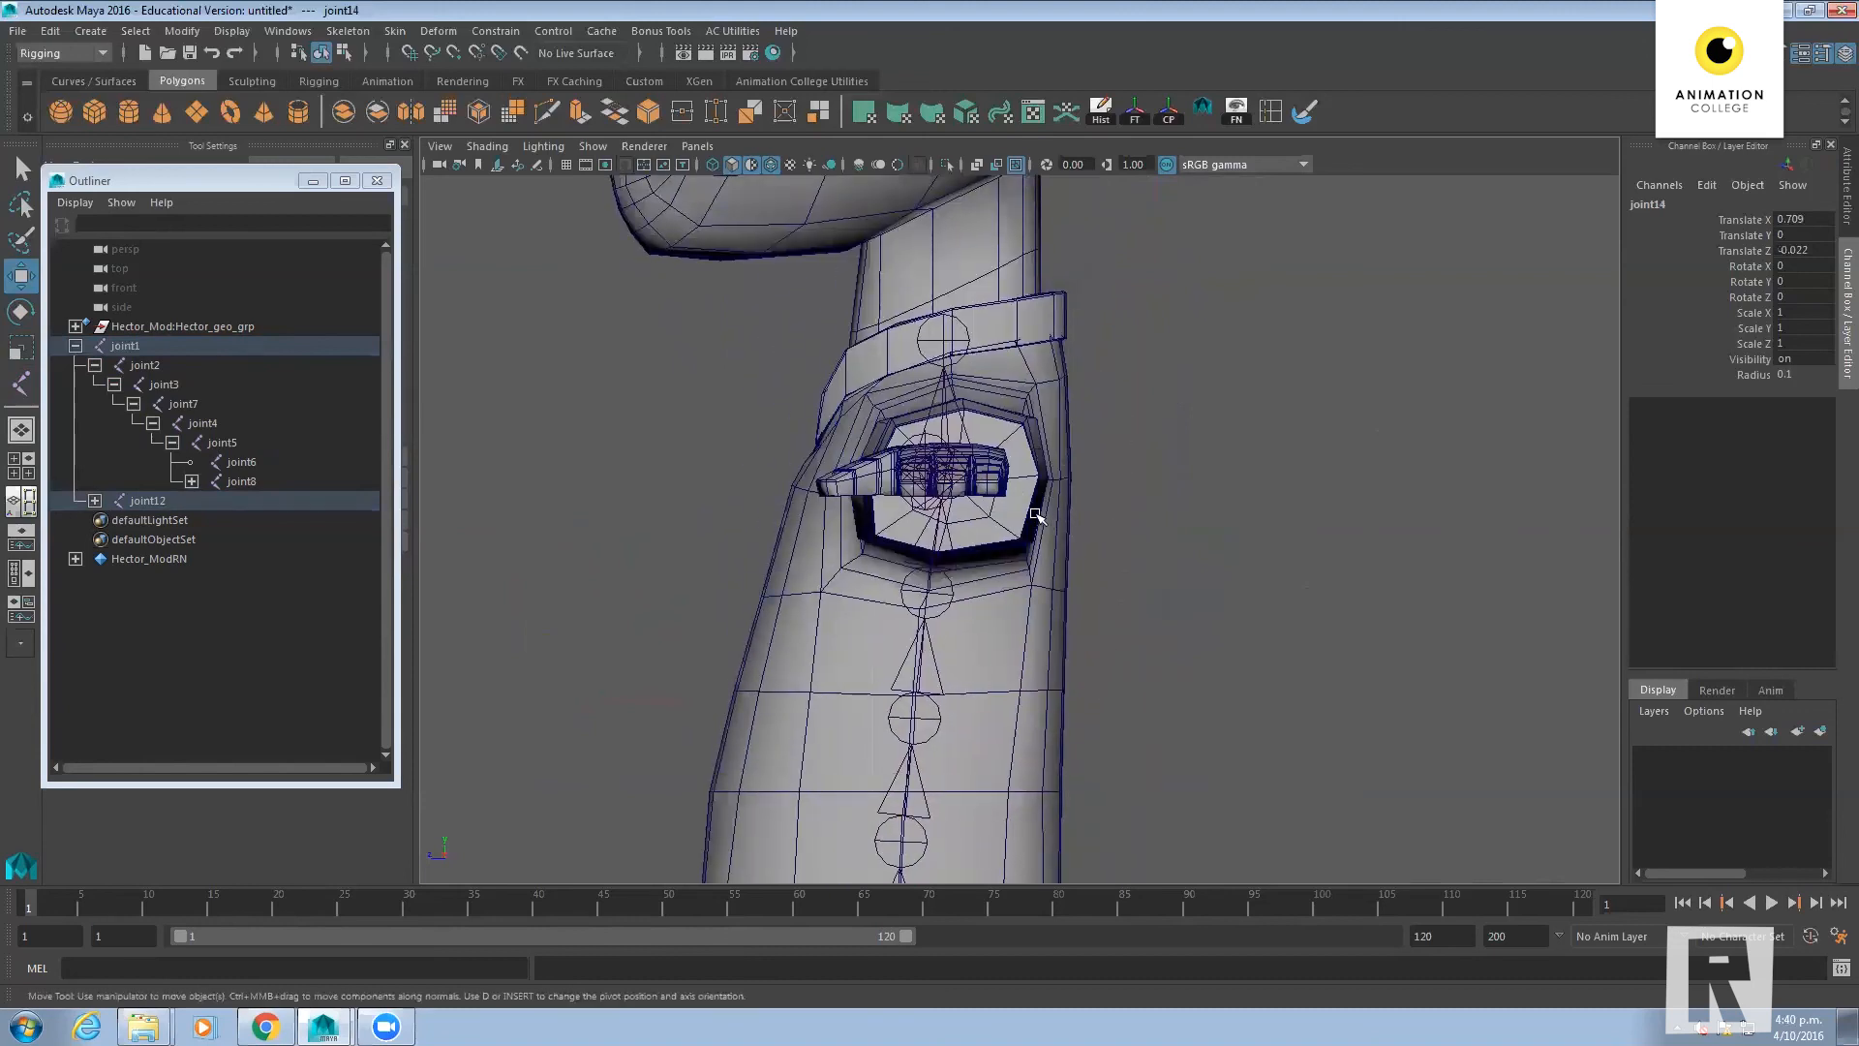
key(space)
alt+right_drag(842, 402, 793, 425)
alt+middle_drag(793, 426, 783, 430)
alt+right_drag(783, 431, 1026, 427)
alt+middle_drag(804, 469, 775, 427)
alt+right_drag(775, 427, 884, 428)
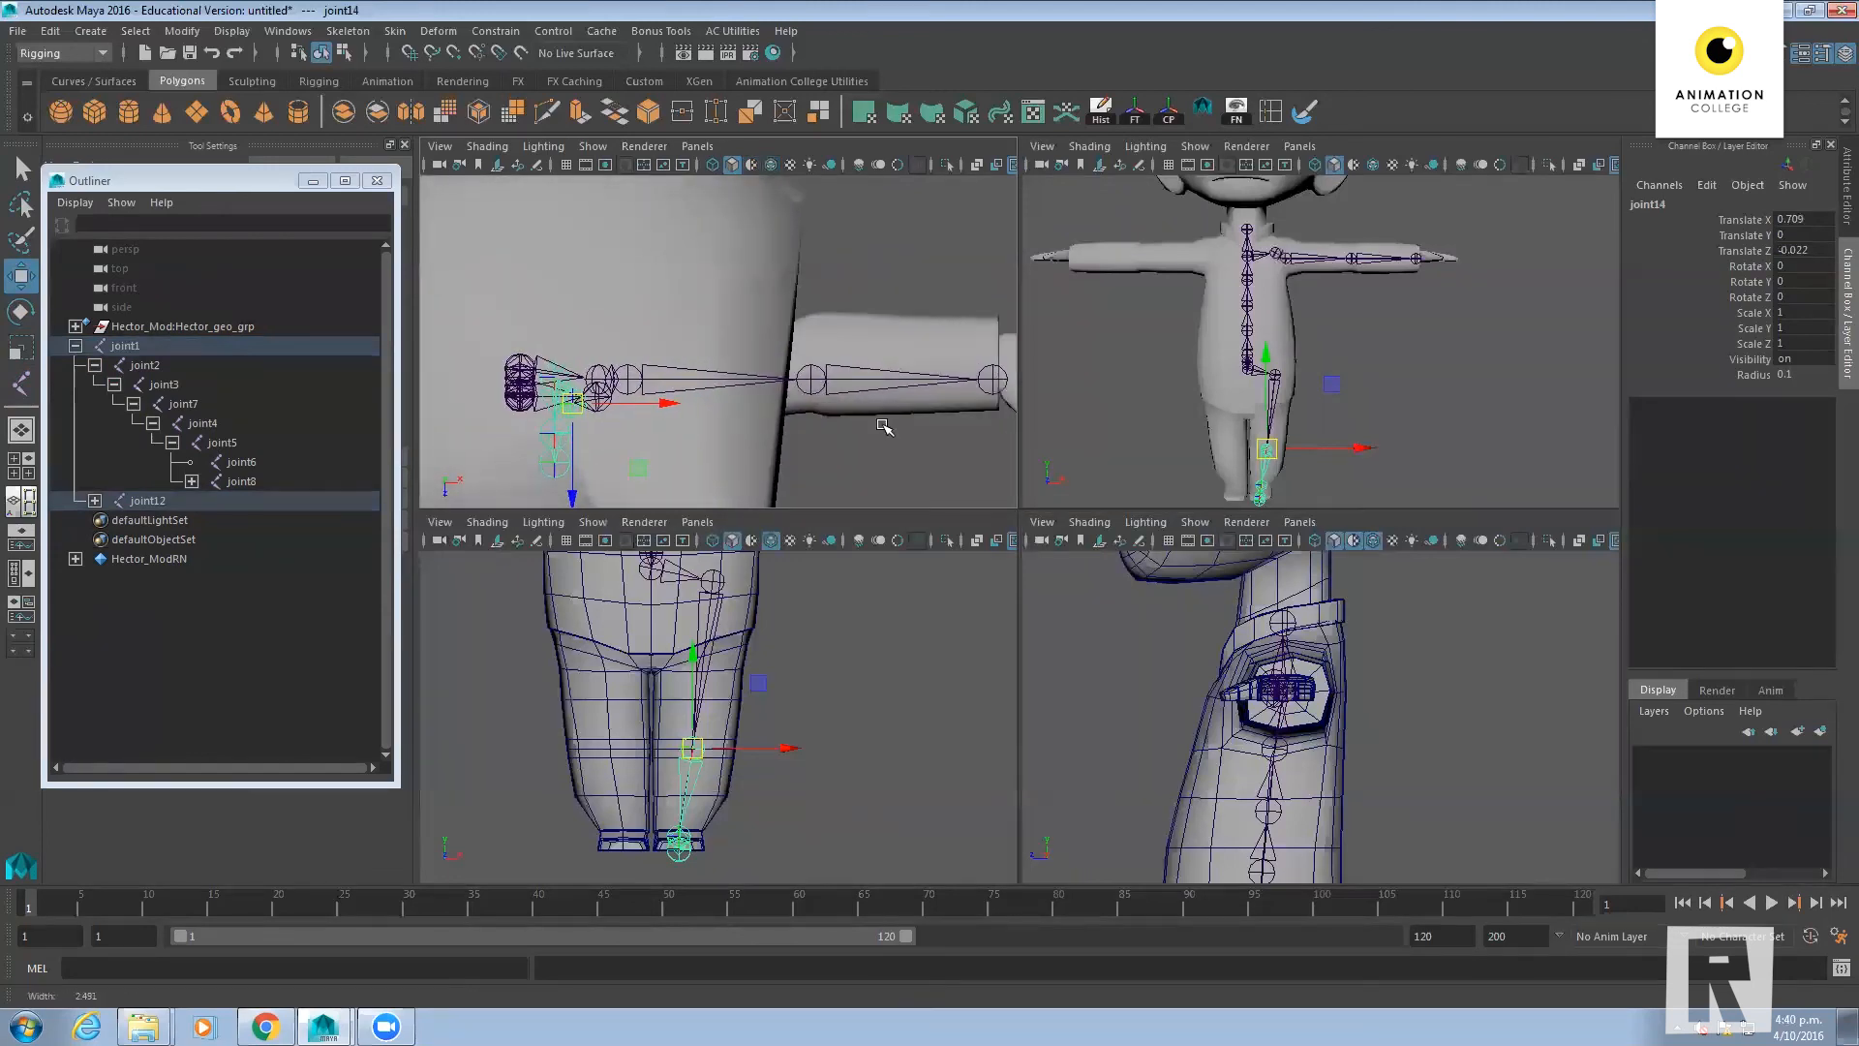
click(814, 378)
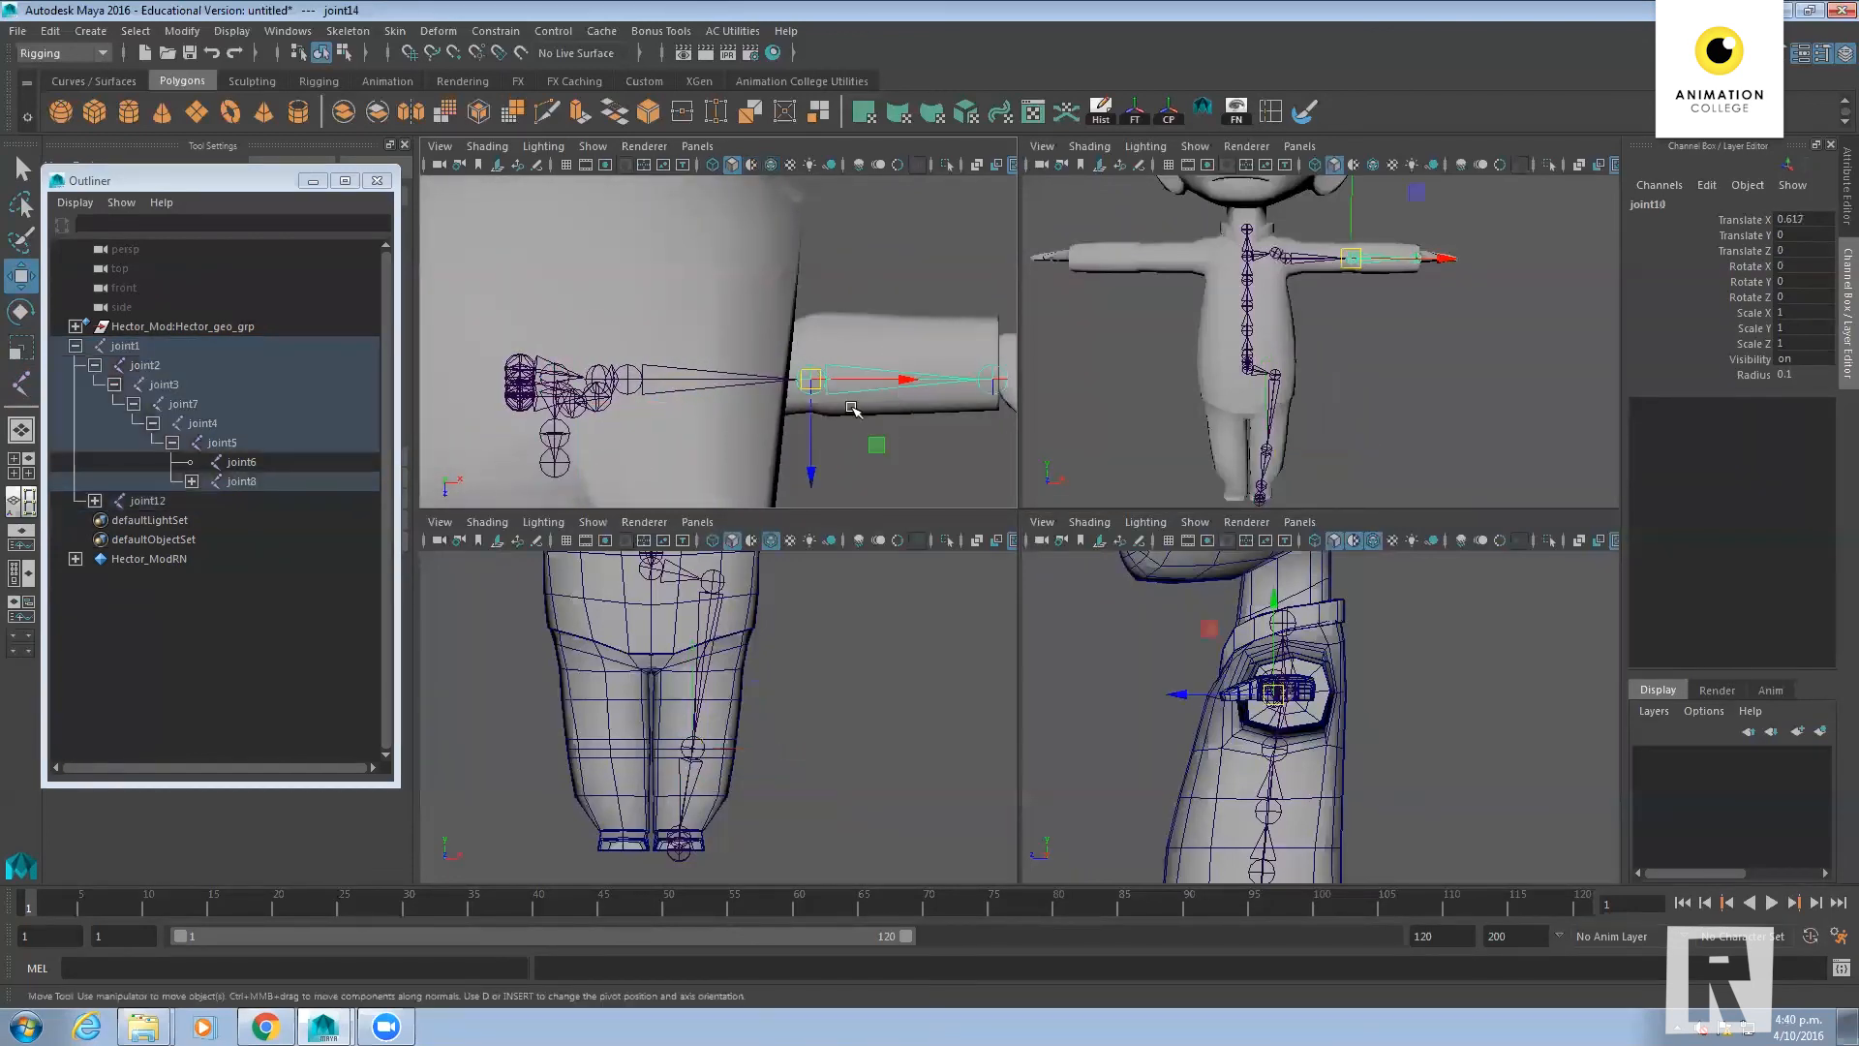
drag(811, 471, 810, 434)
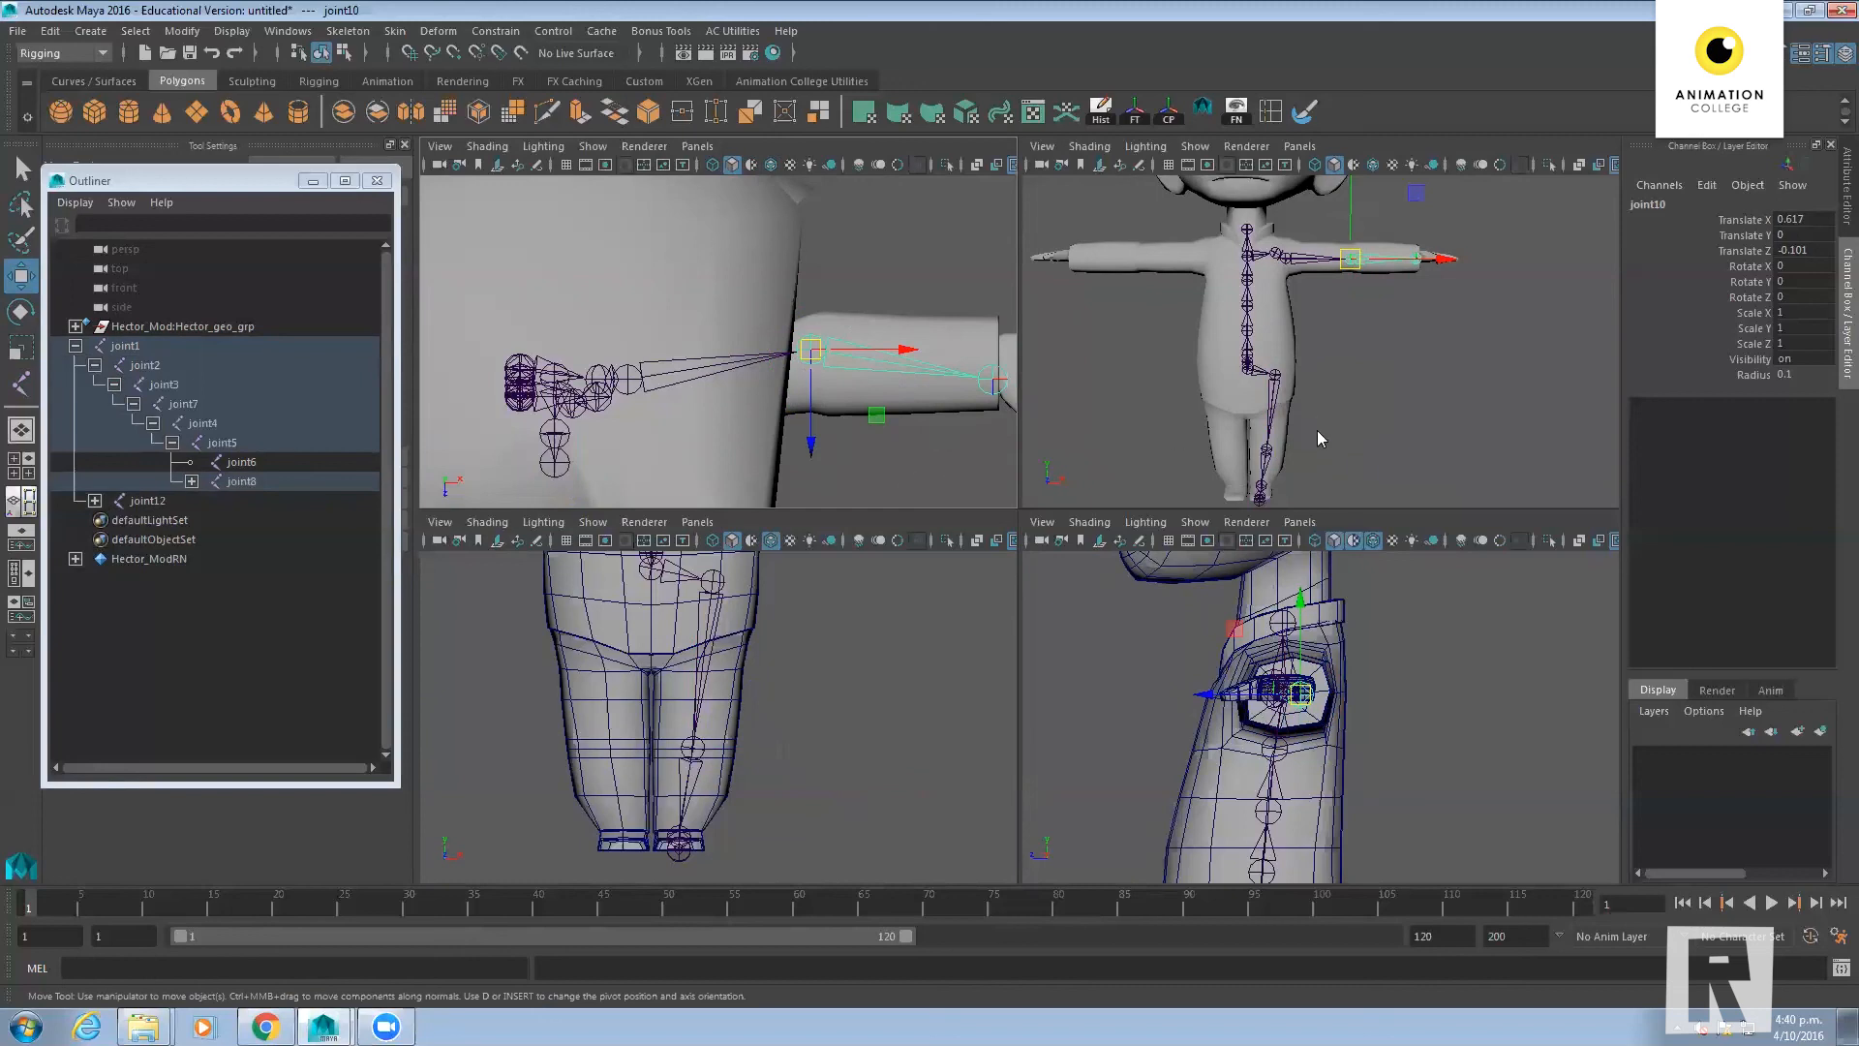
Examine how the arm and leg joints line up with the body mesh in the perspective view
key(space)
alt+middle_drag(1037, 664, 1053, 630)
mouse_move(1046, 634)
alt+mouse_down()
mouse_move(1066, 631)
mouse_move(901, 624)
mouse_move(917, 636)
mouse_move(899, 600)
mouse_move(1029, 635)
alt+mouse_up()
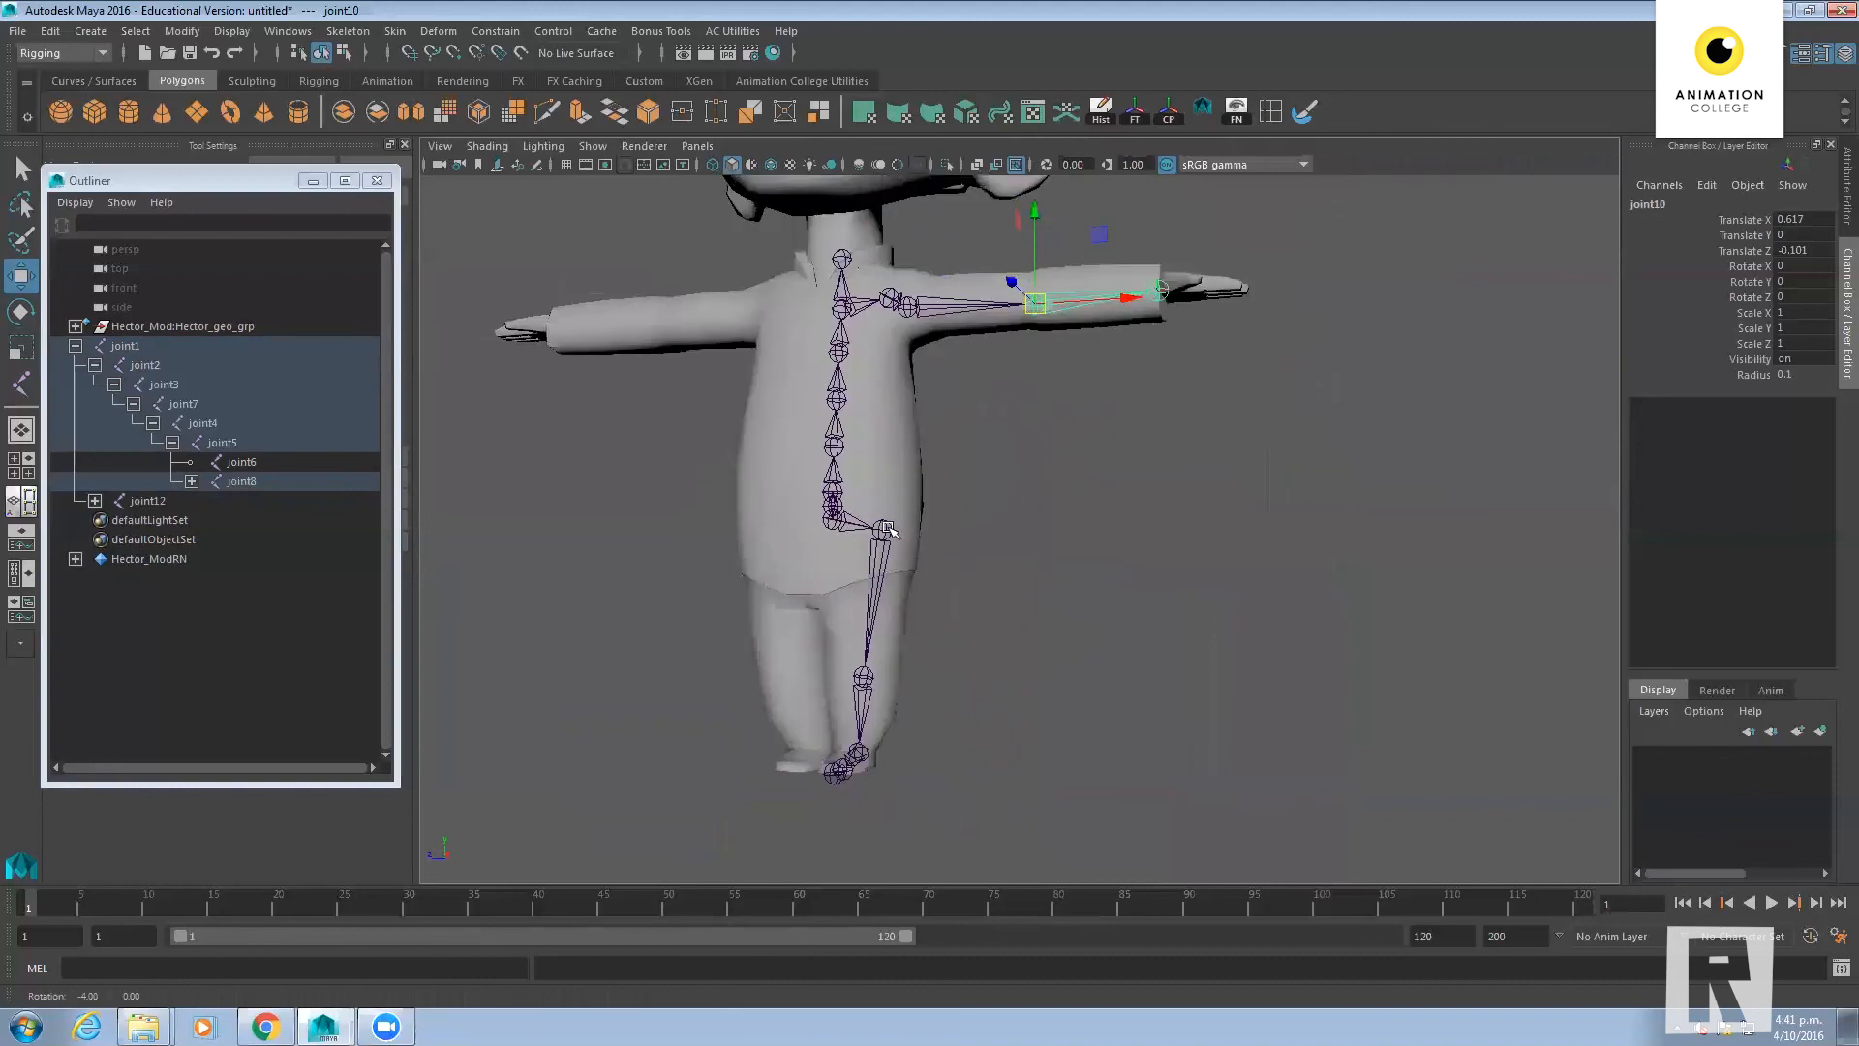
alt+middle_drag(977, 715, 931, 604)
alt+drag(985, 643, 1037, 648)
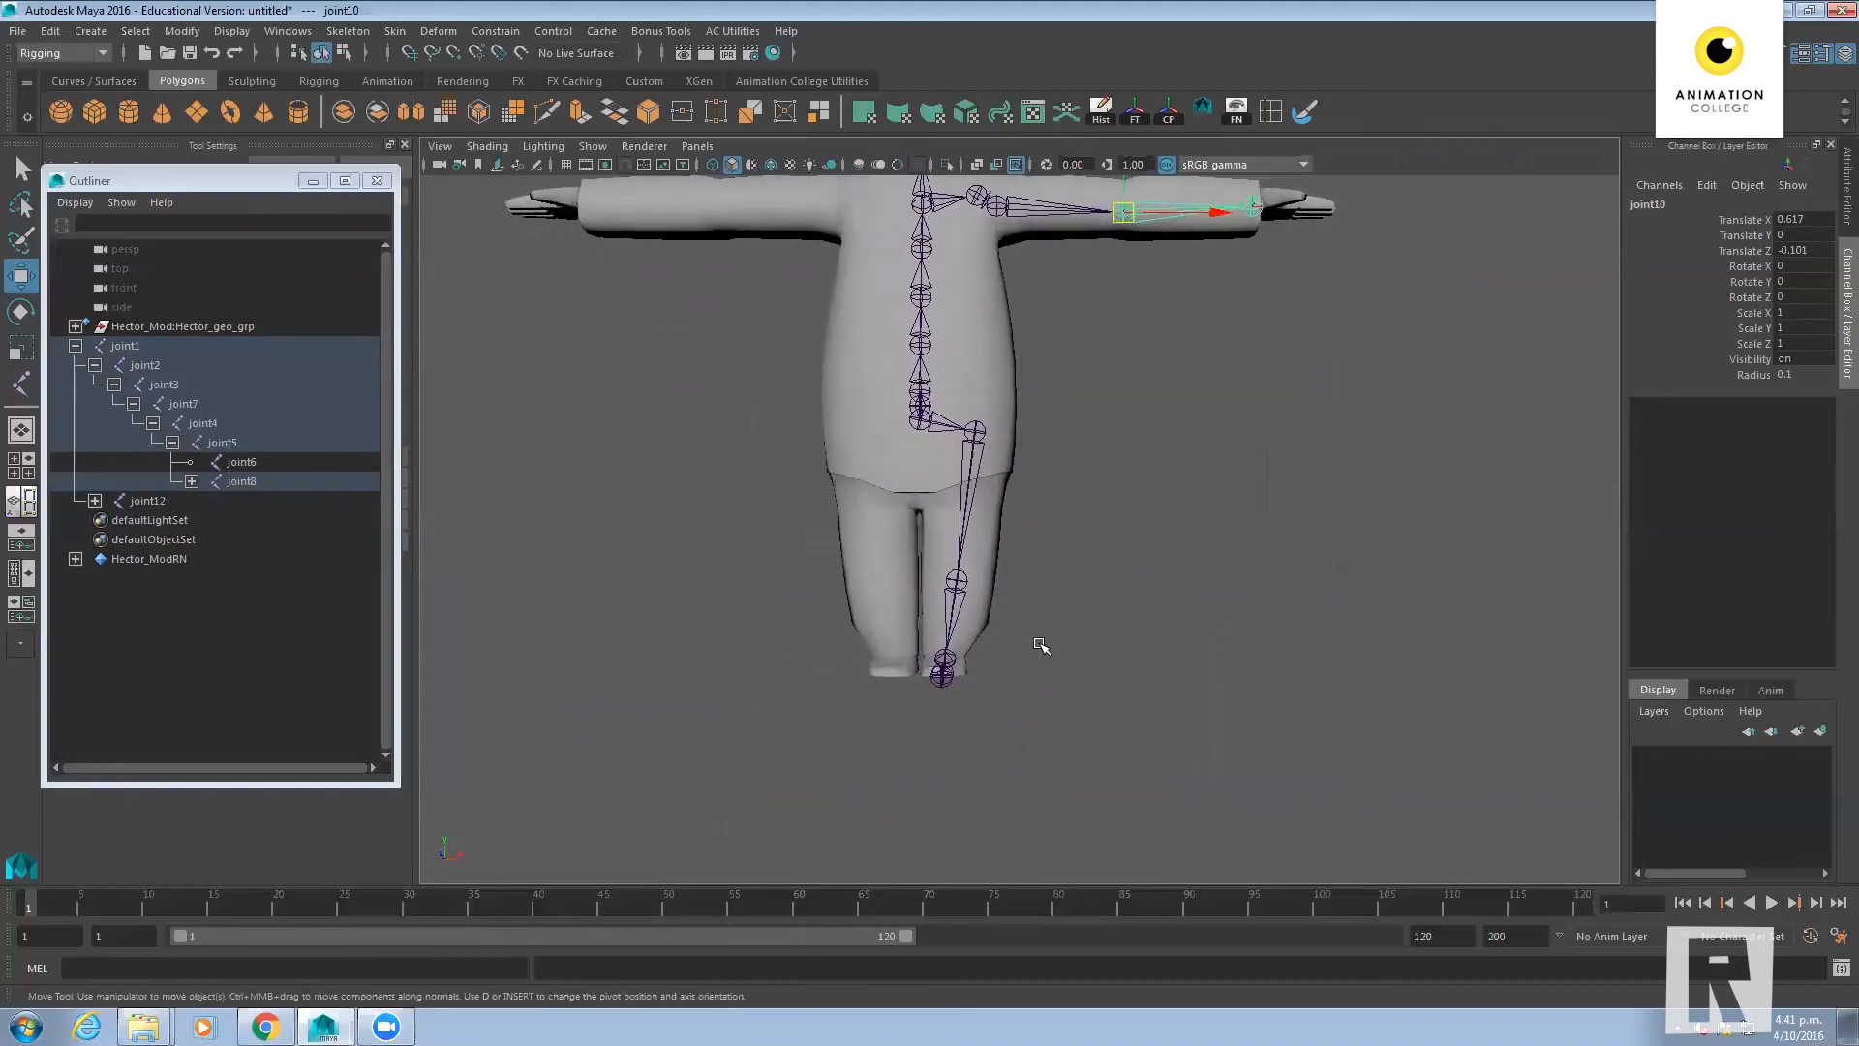
click(994, 598)
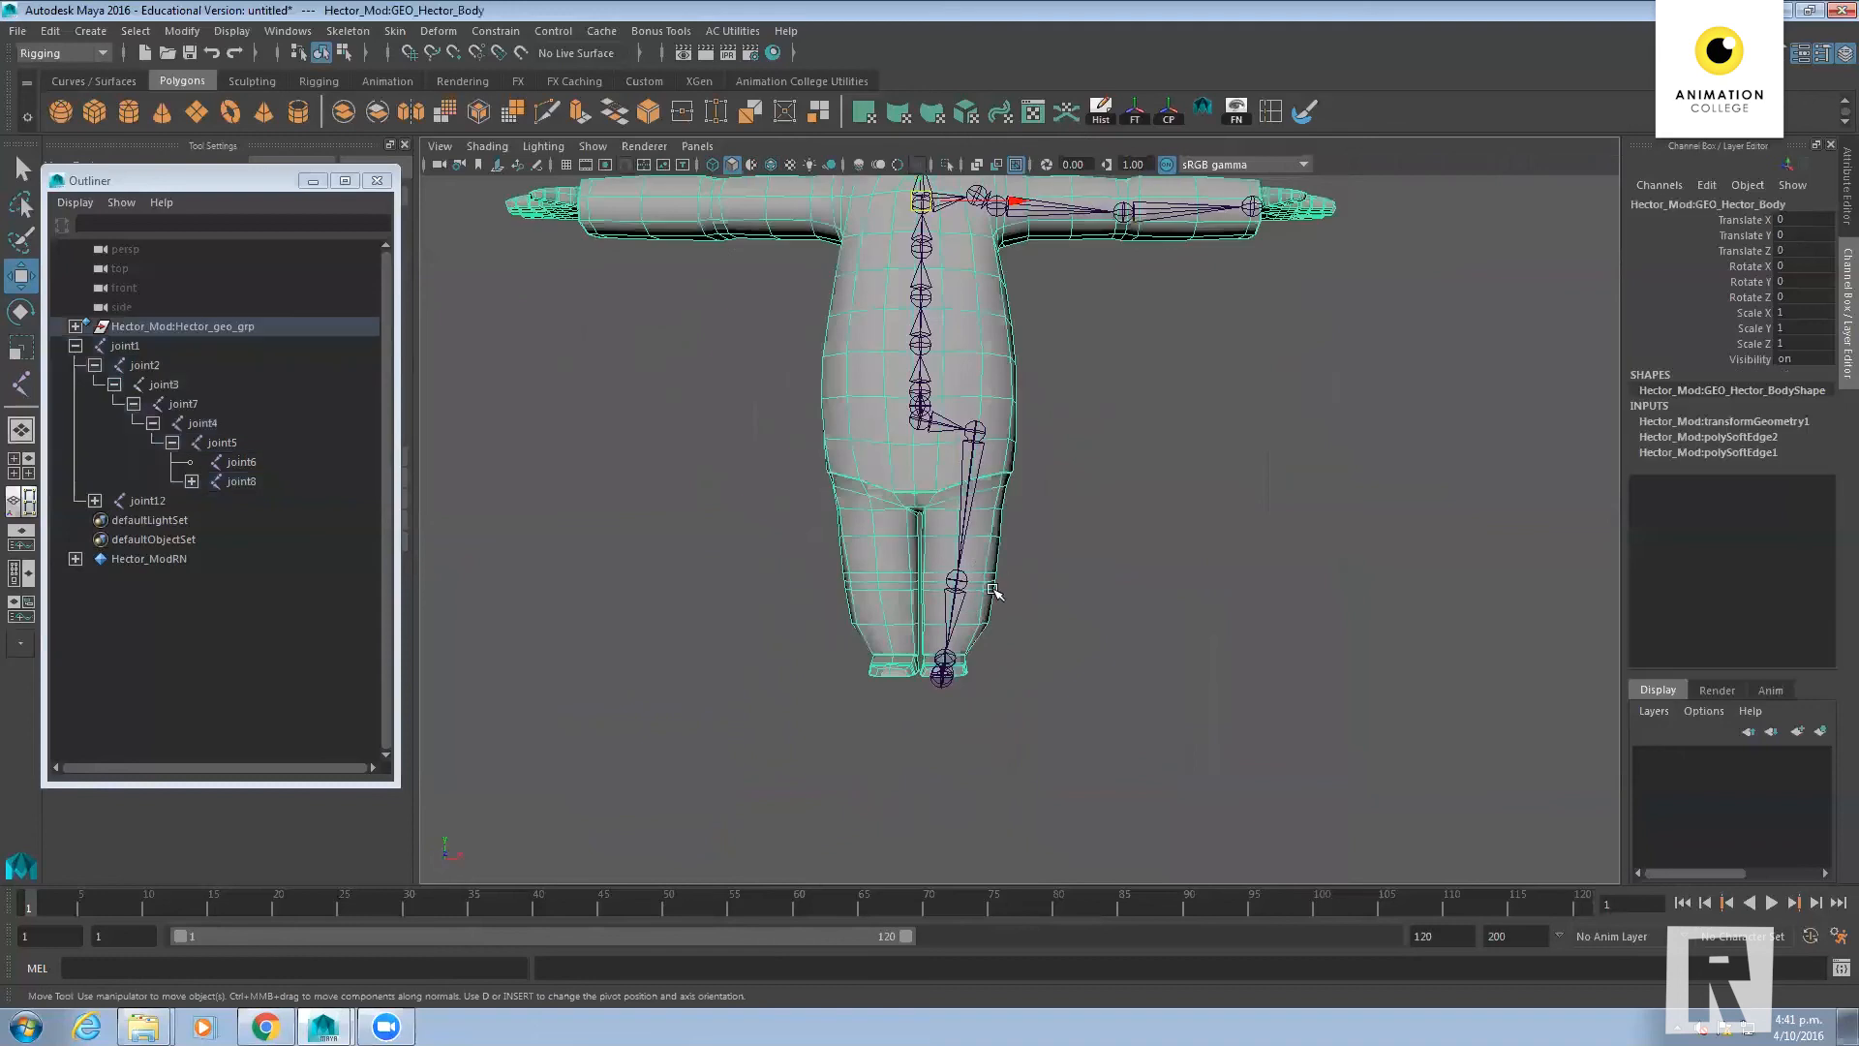
alt+drag(974, 605, 997, 603)
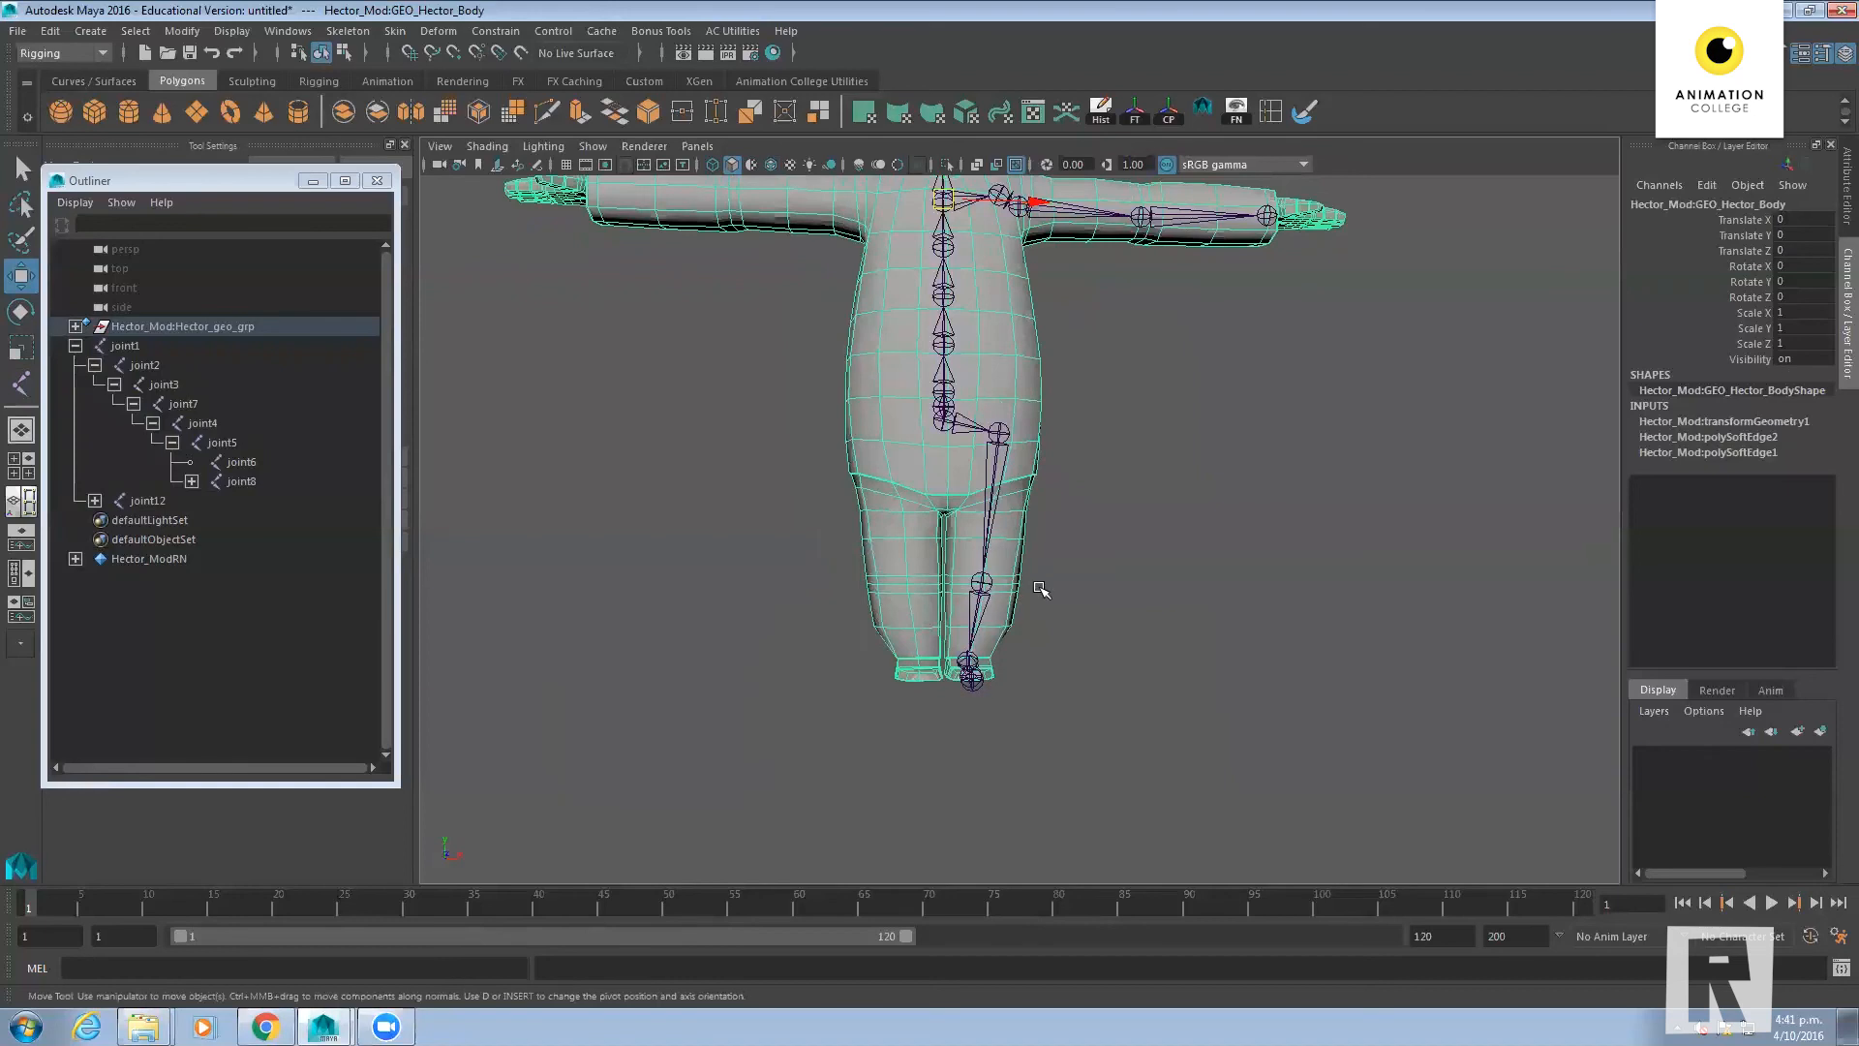
alt+drag(1051, 587, 1022, 584)
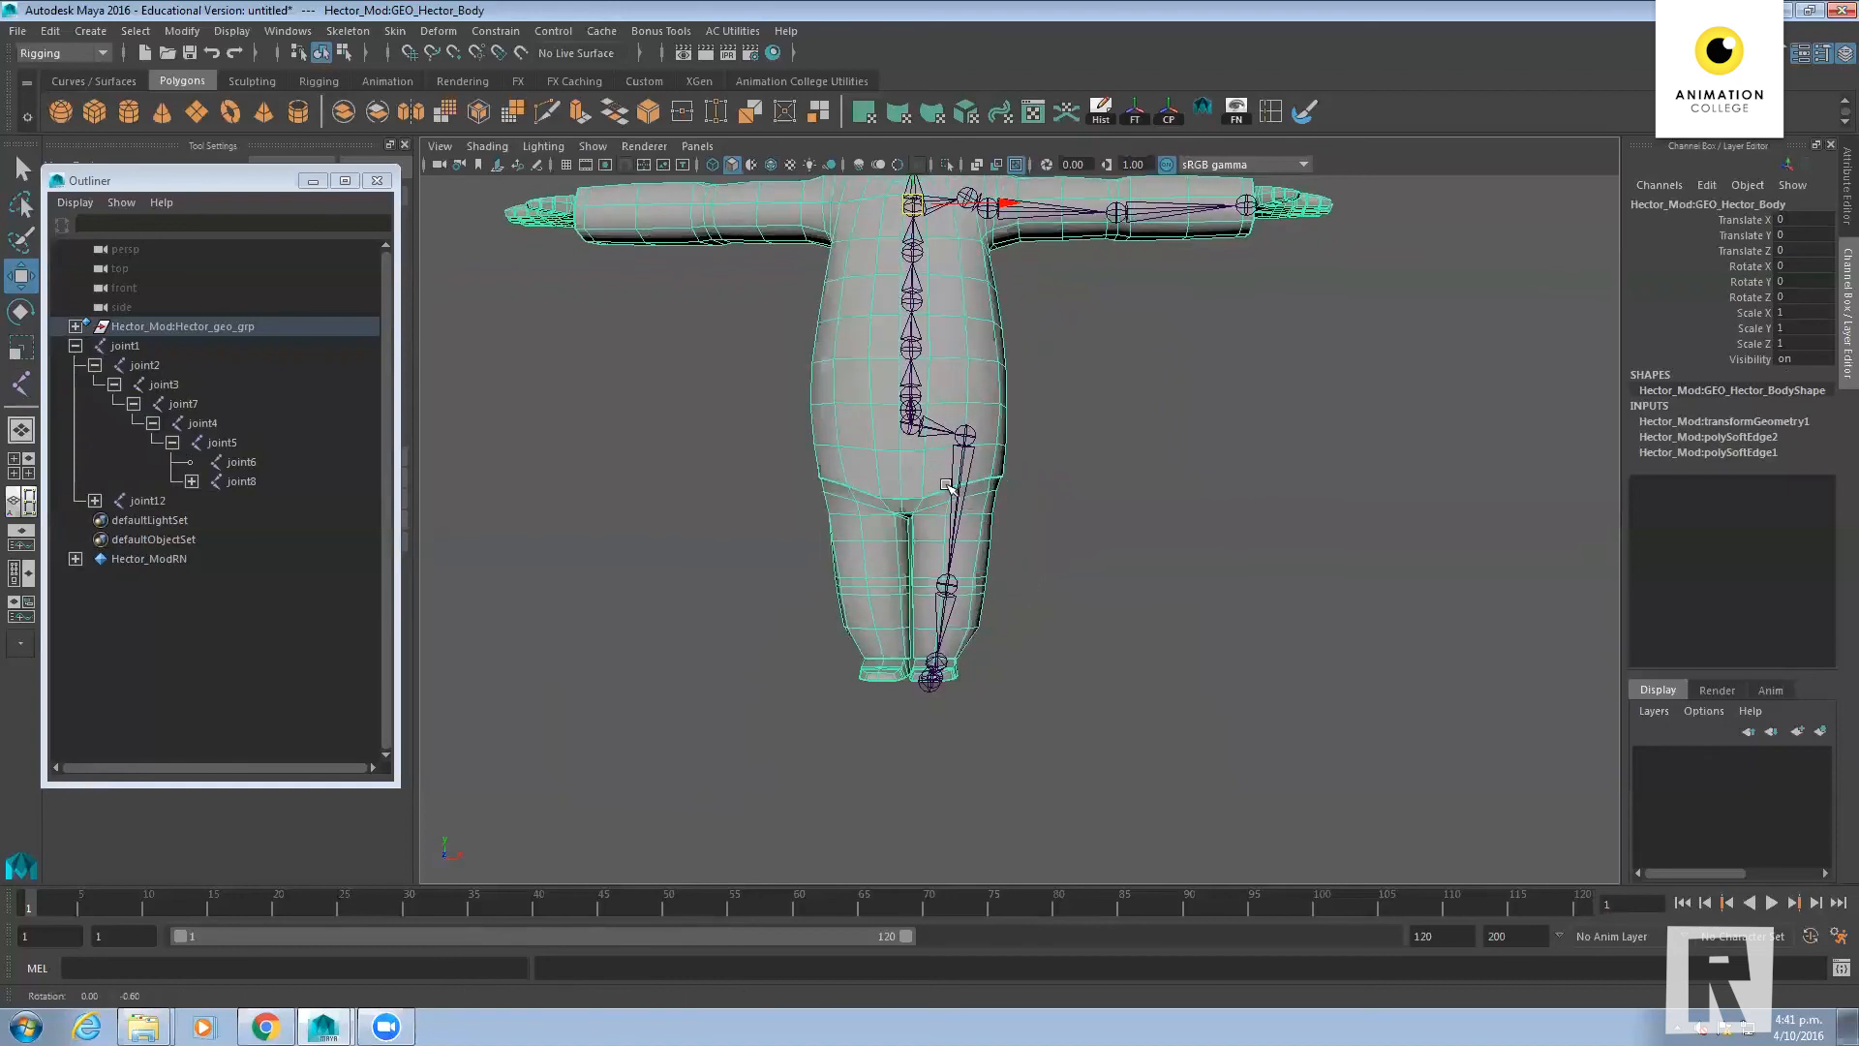
Lower the root joint, the first spine joint and the leg chain's start joint together, bringing the root to Translate Y about 1.104
alt+drag(959, 488, 1108, 526)
alt+right_drag(1107, 527, 1138, 518)
alt+middle_drag(1137, 518, 1189, 531)
click(865, 343)
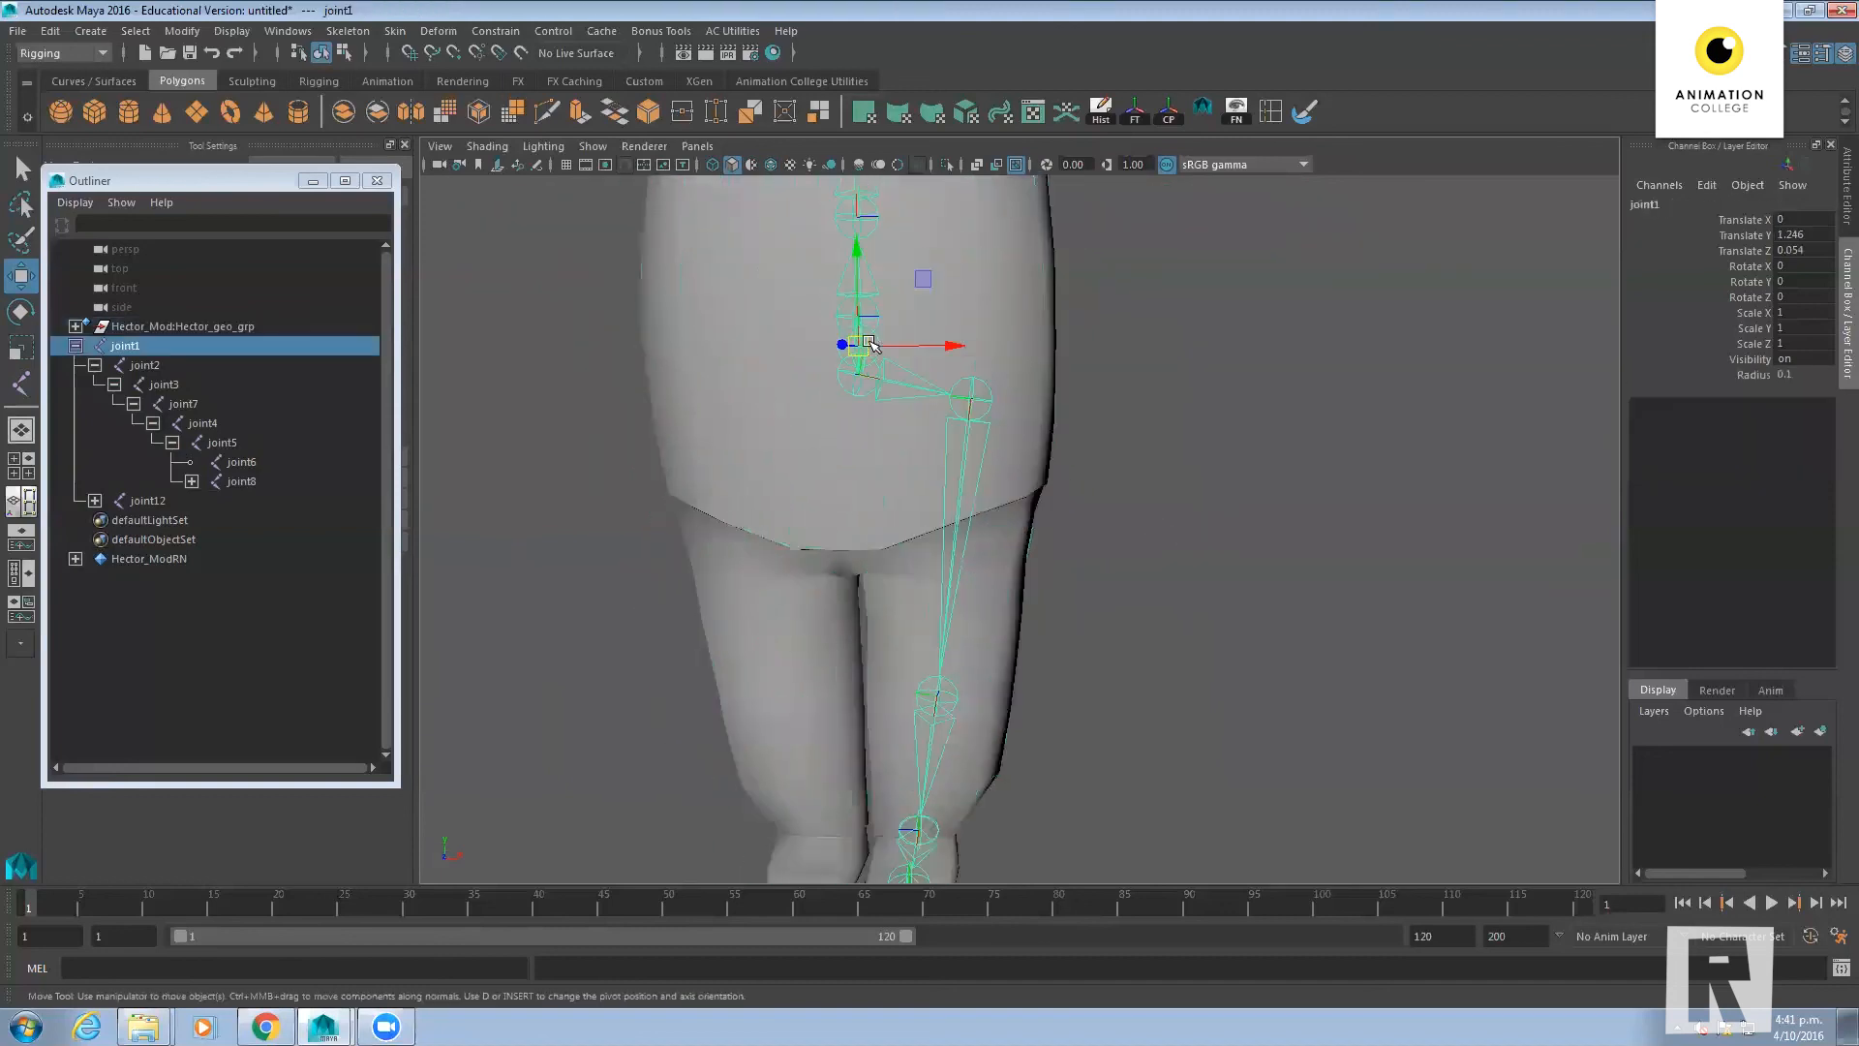
shift+click(853, 381)
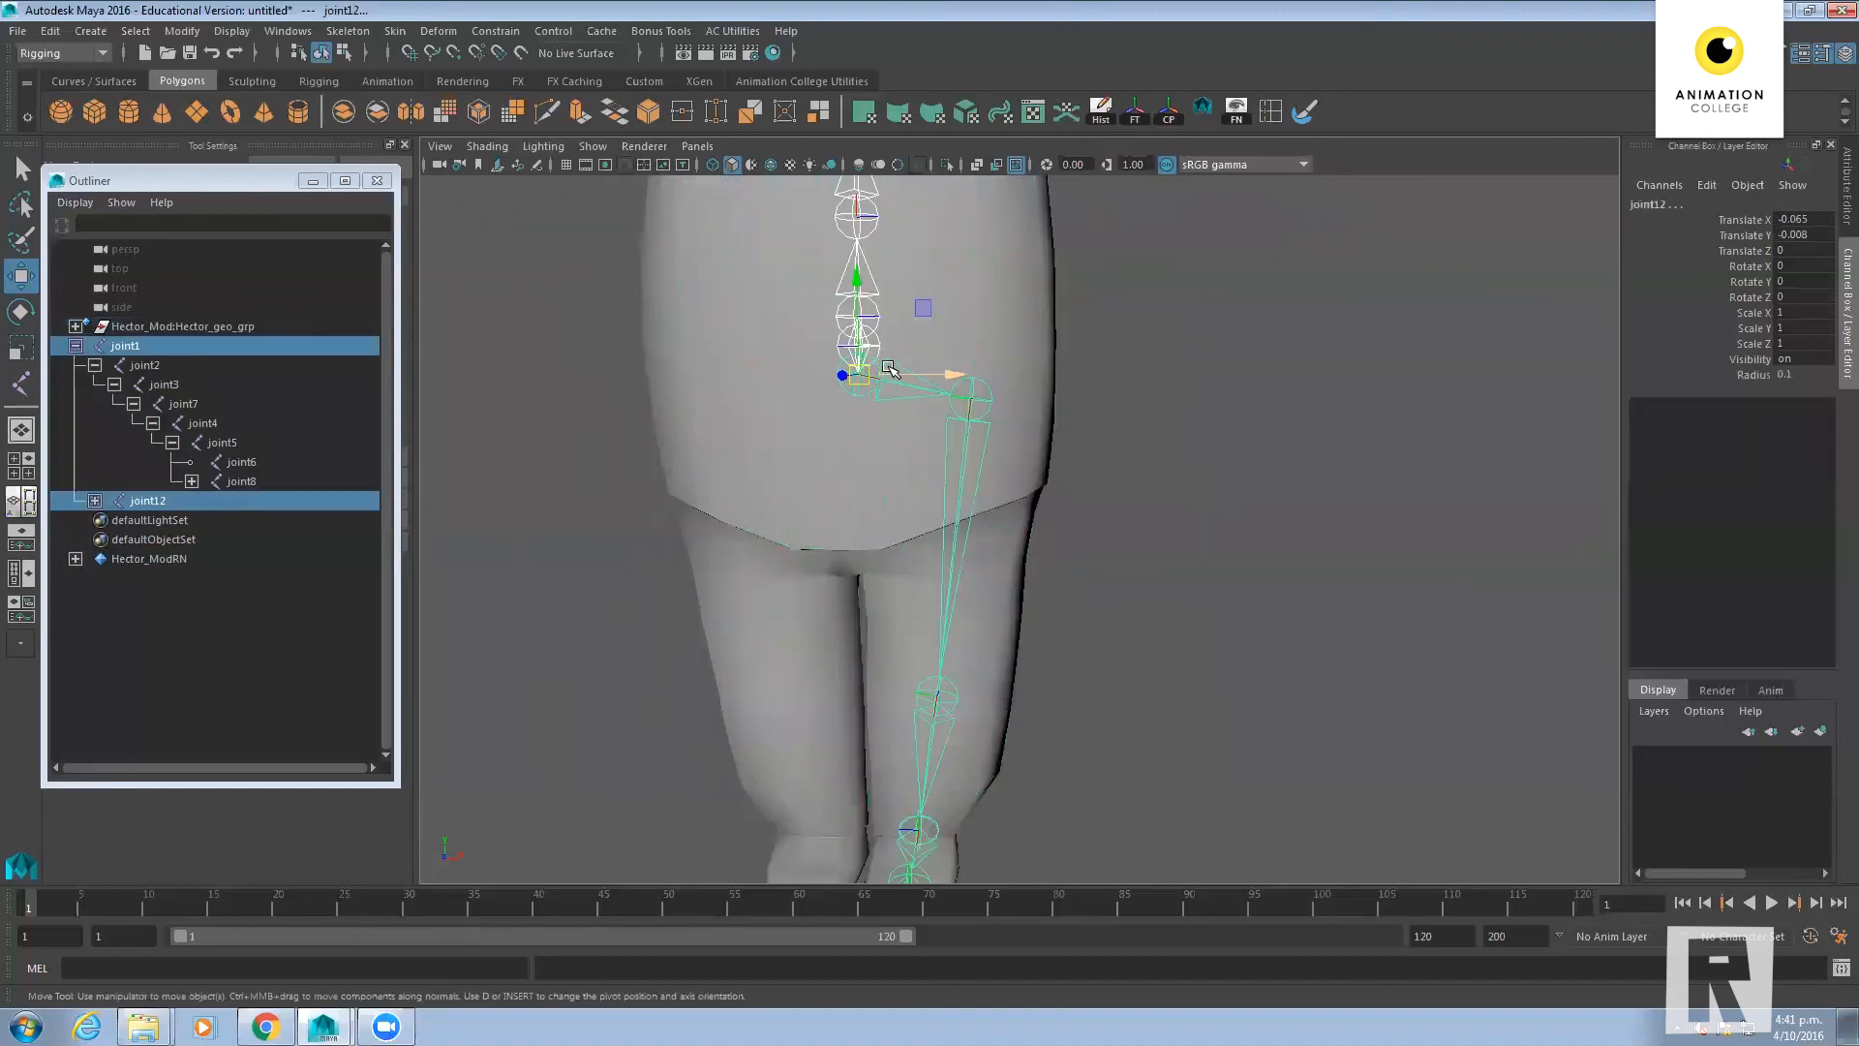
shift+click(871, 313)
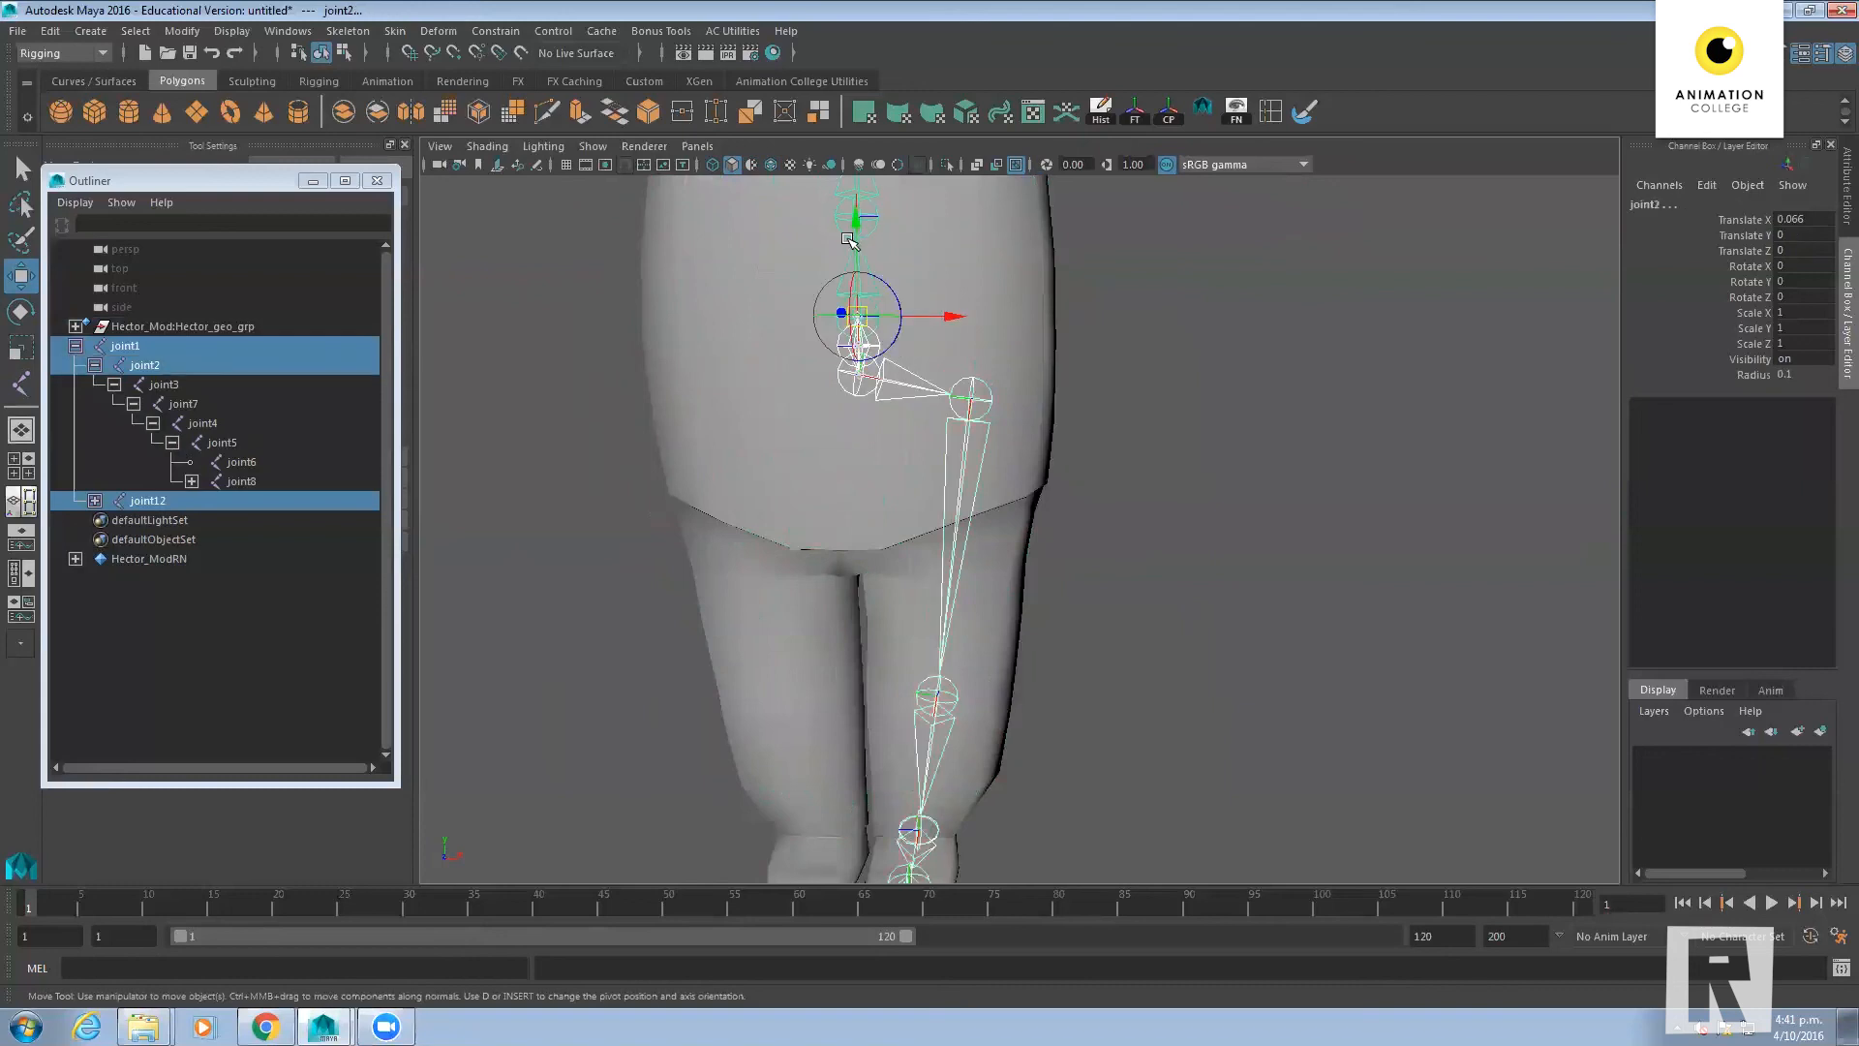
drag(857, 217, 858, 280)
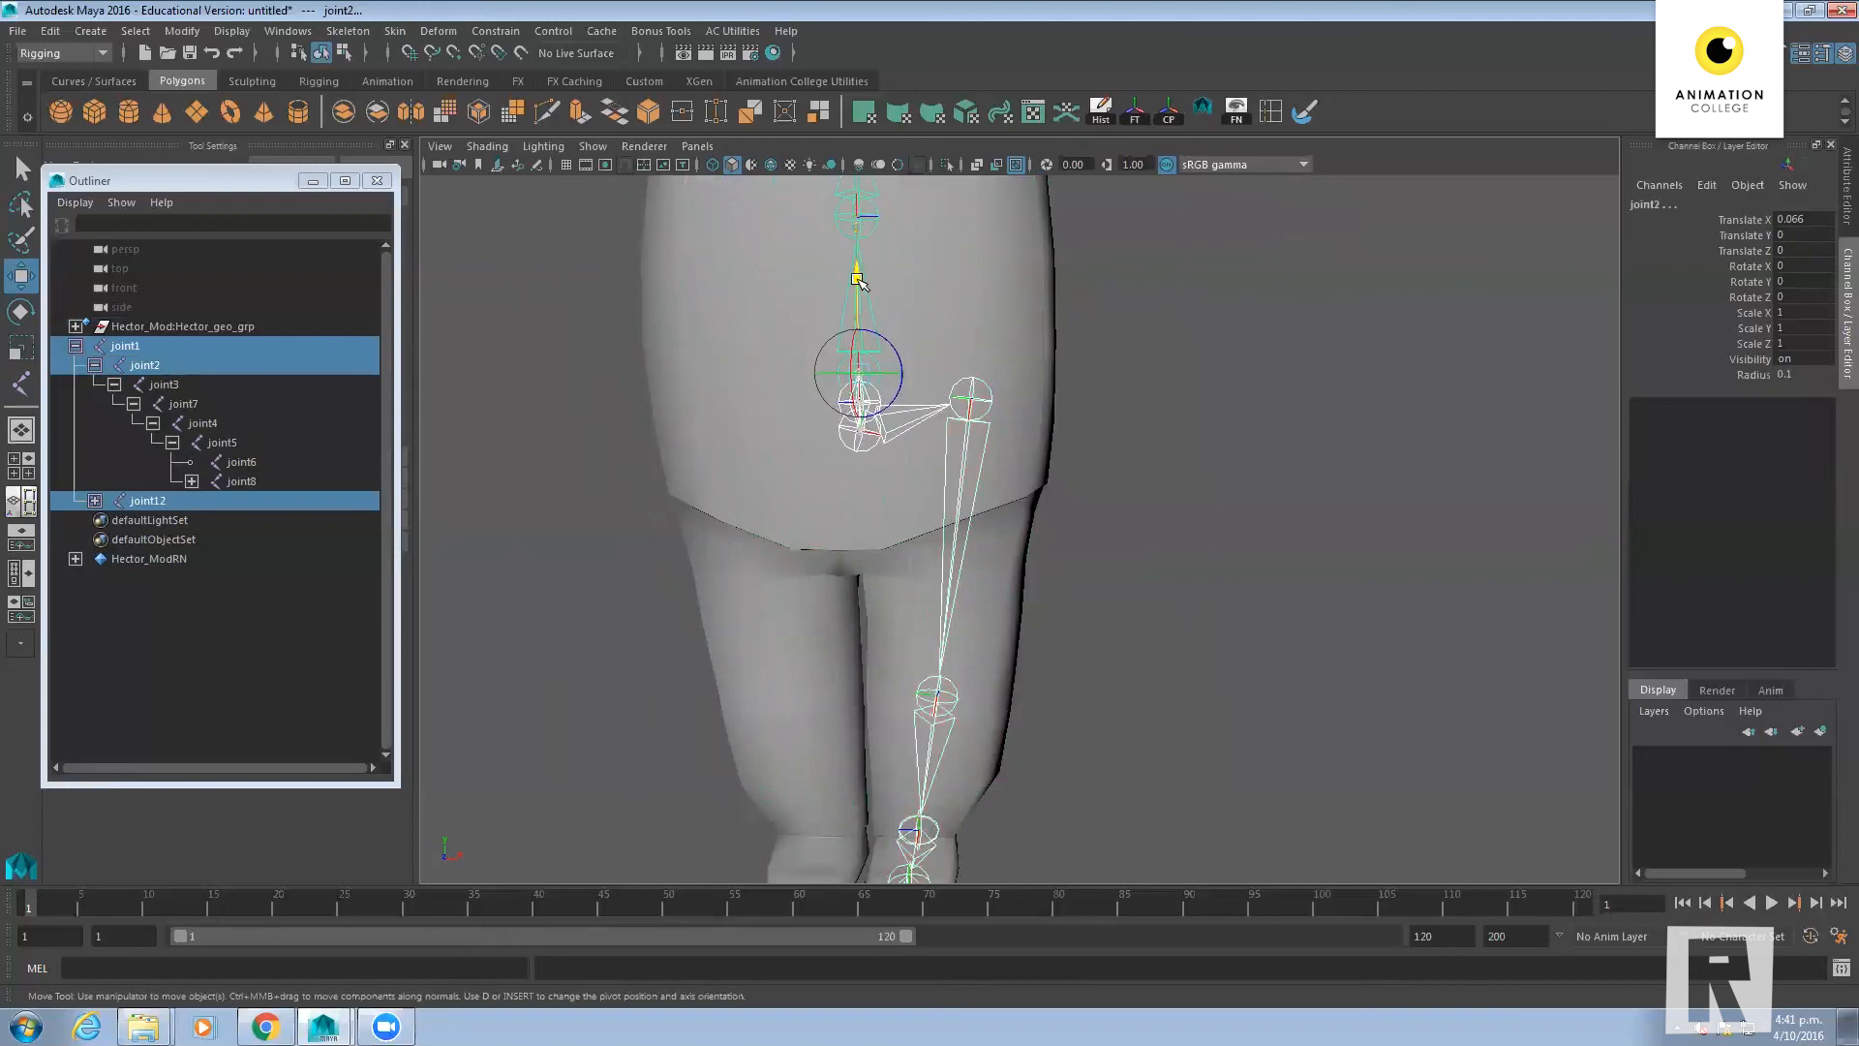
Lower the hip joint to Translate X about 0.27 and Translate Y about -0.024
click(970, 398)
drag(973, 308, 972, 371)
mouse_move(1187, 502)
alt+mouse_down()
mouse_move(1013, 510)
mouse_move(996, 493)
mouse_move(1149, 510)
mouse_move(1149, 411)
alt+mouse_up()
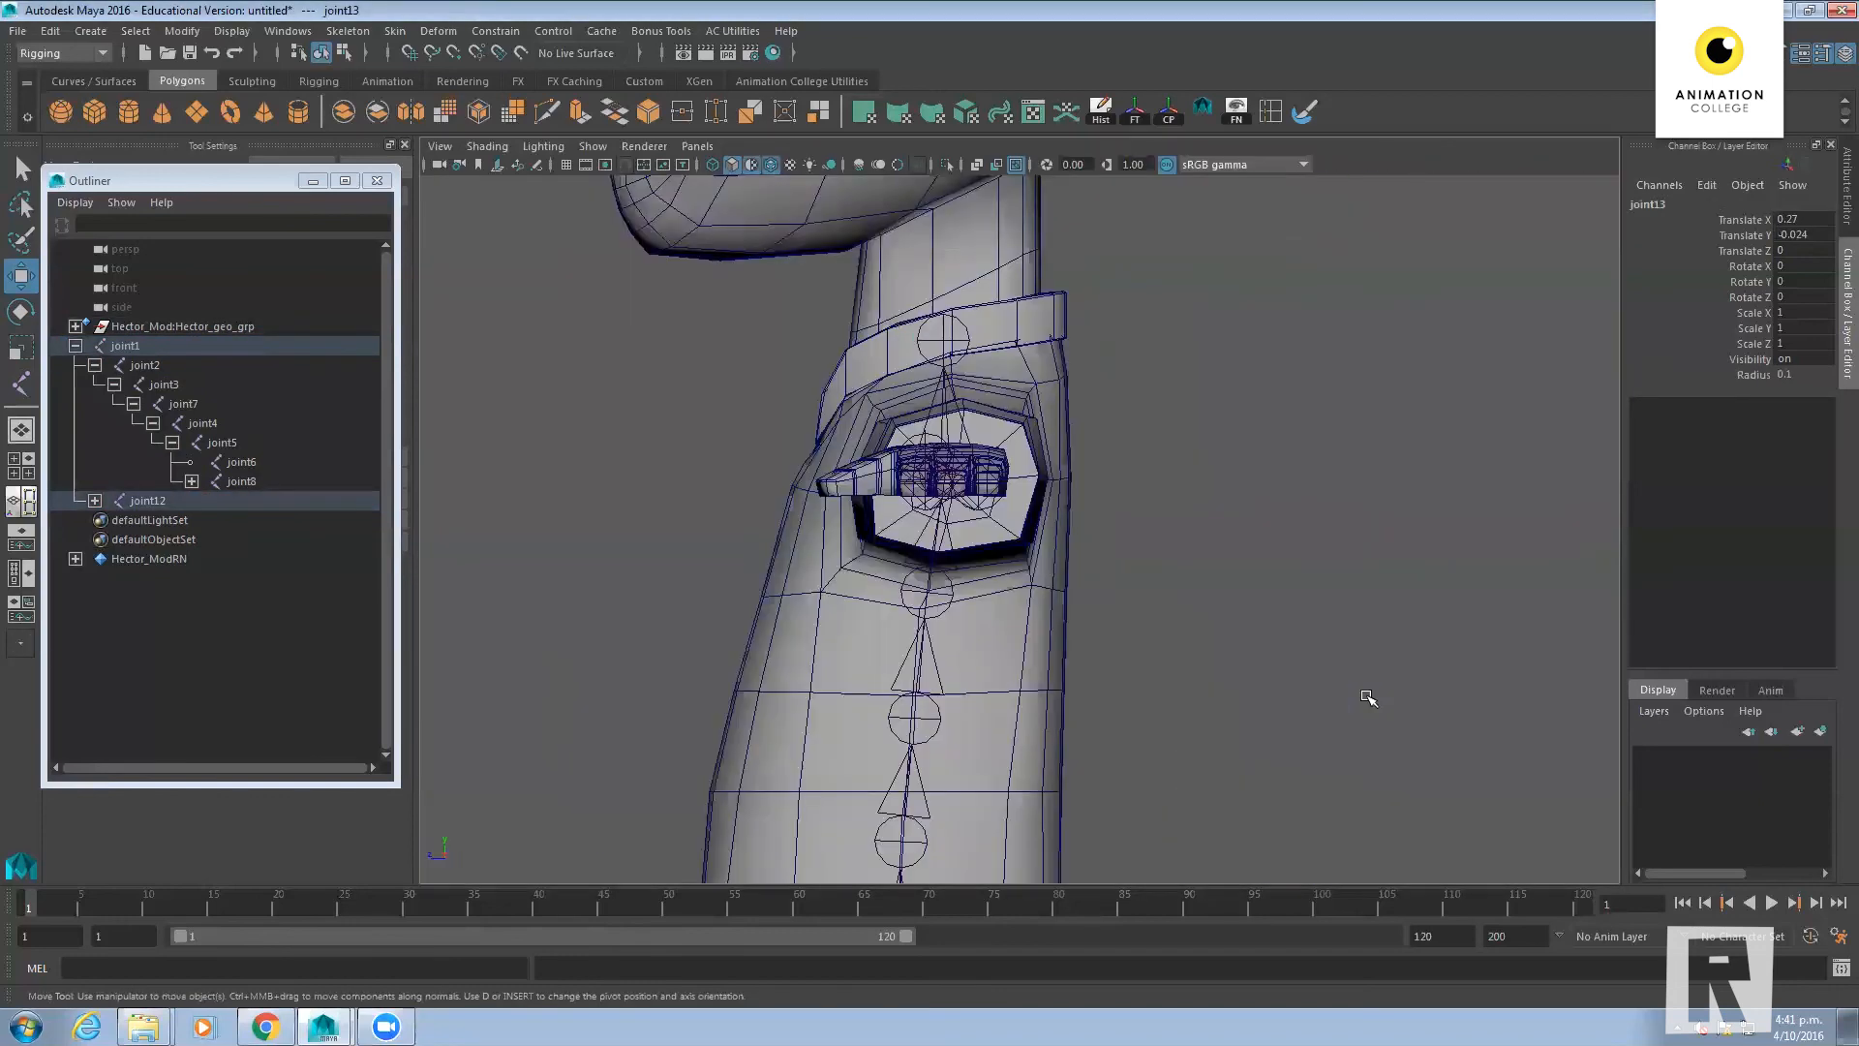
In the side view, lower spine joint3 to Translate X about 0.367 and Translate Y about 0.002
alt+middle_drag(1327, 755, 1362, 457)
click(953, 542)
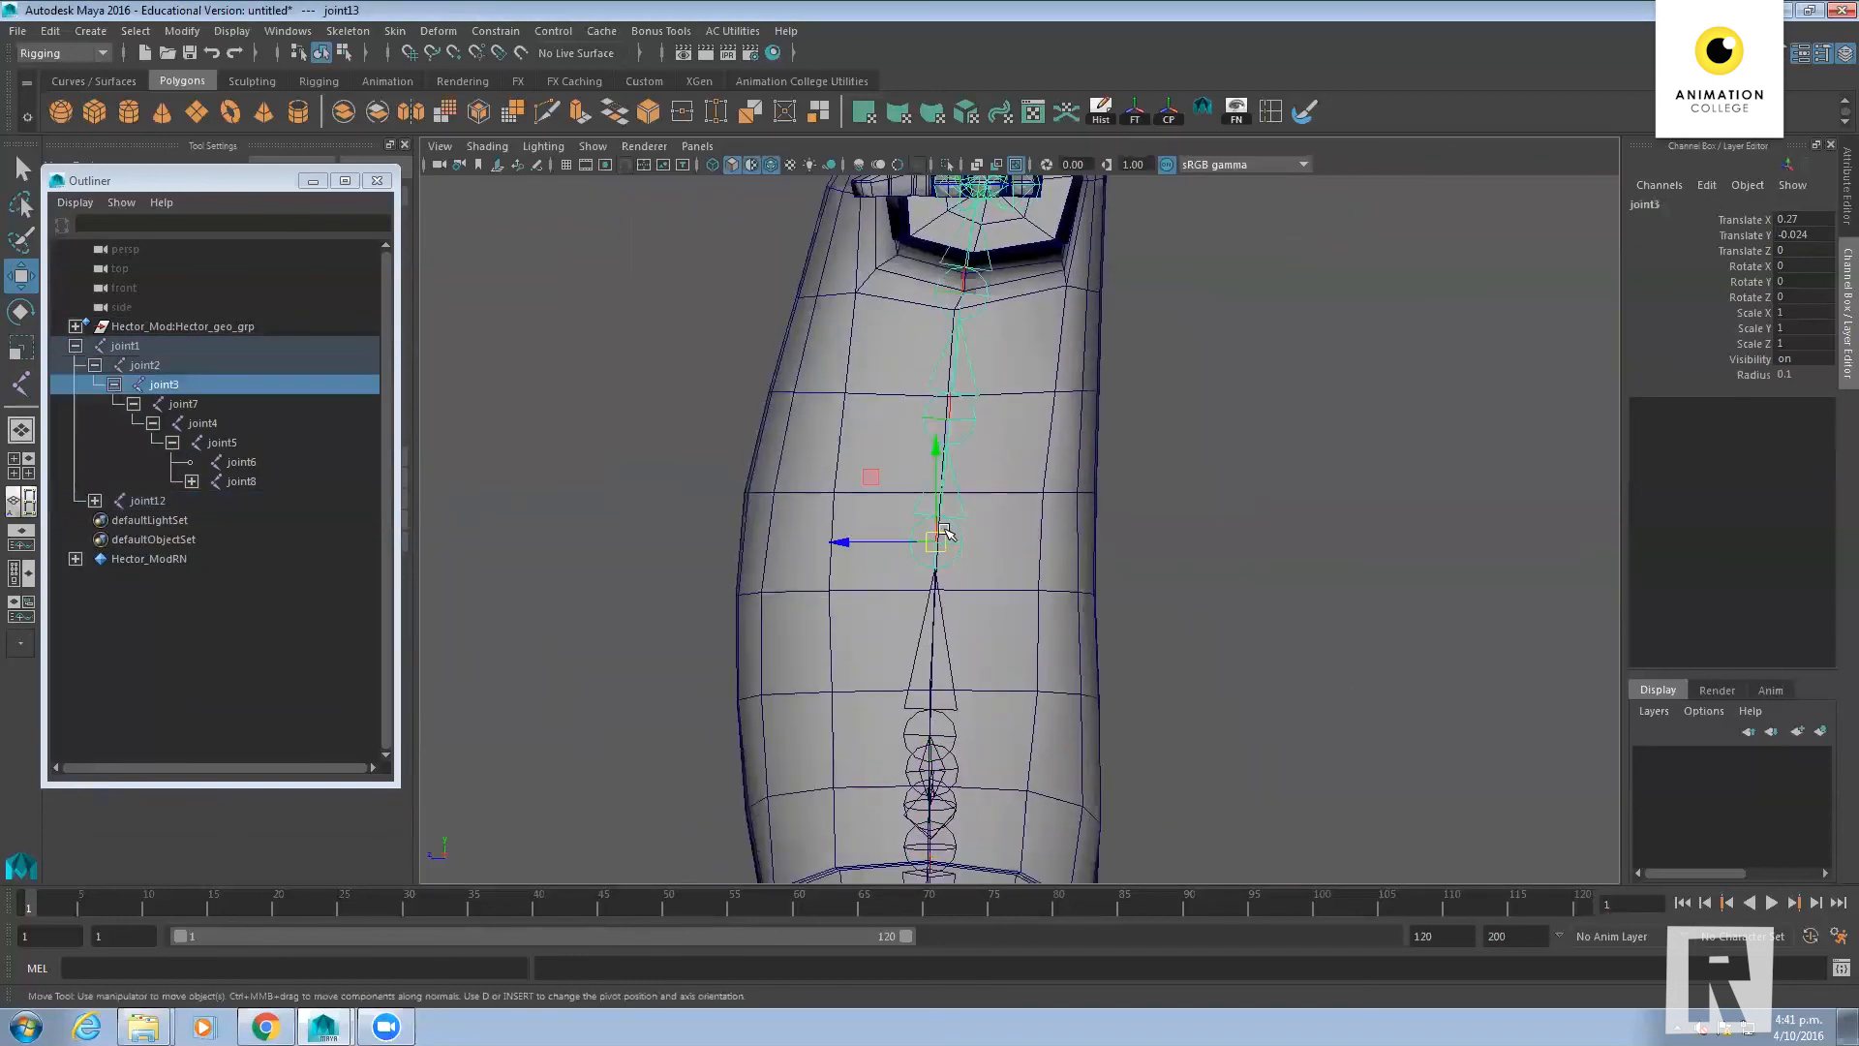
drag(936, 446, 937, 492)
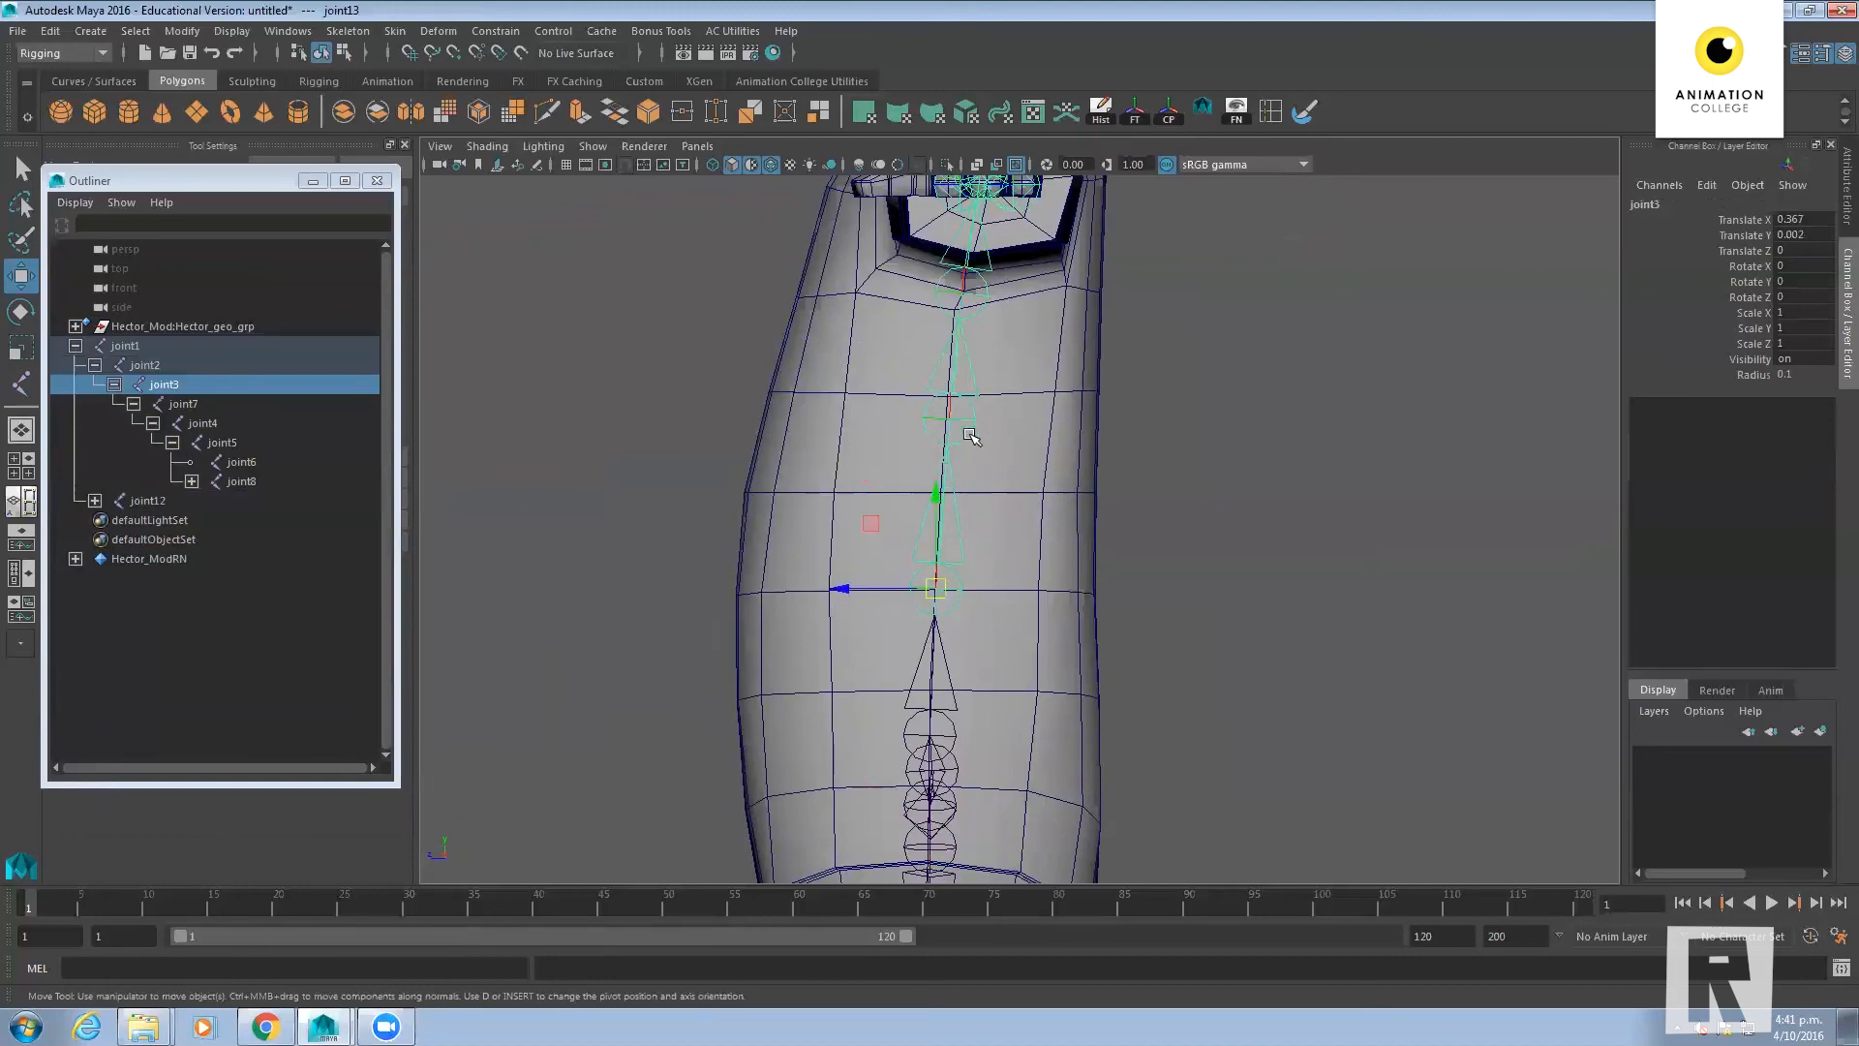
Move spine joint7 down and slightly forward to Translate X about 0.28 and Translate Y about -0.003
click(969, 434)
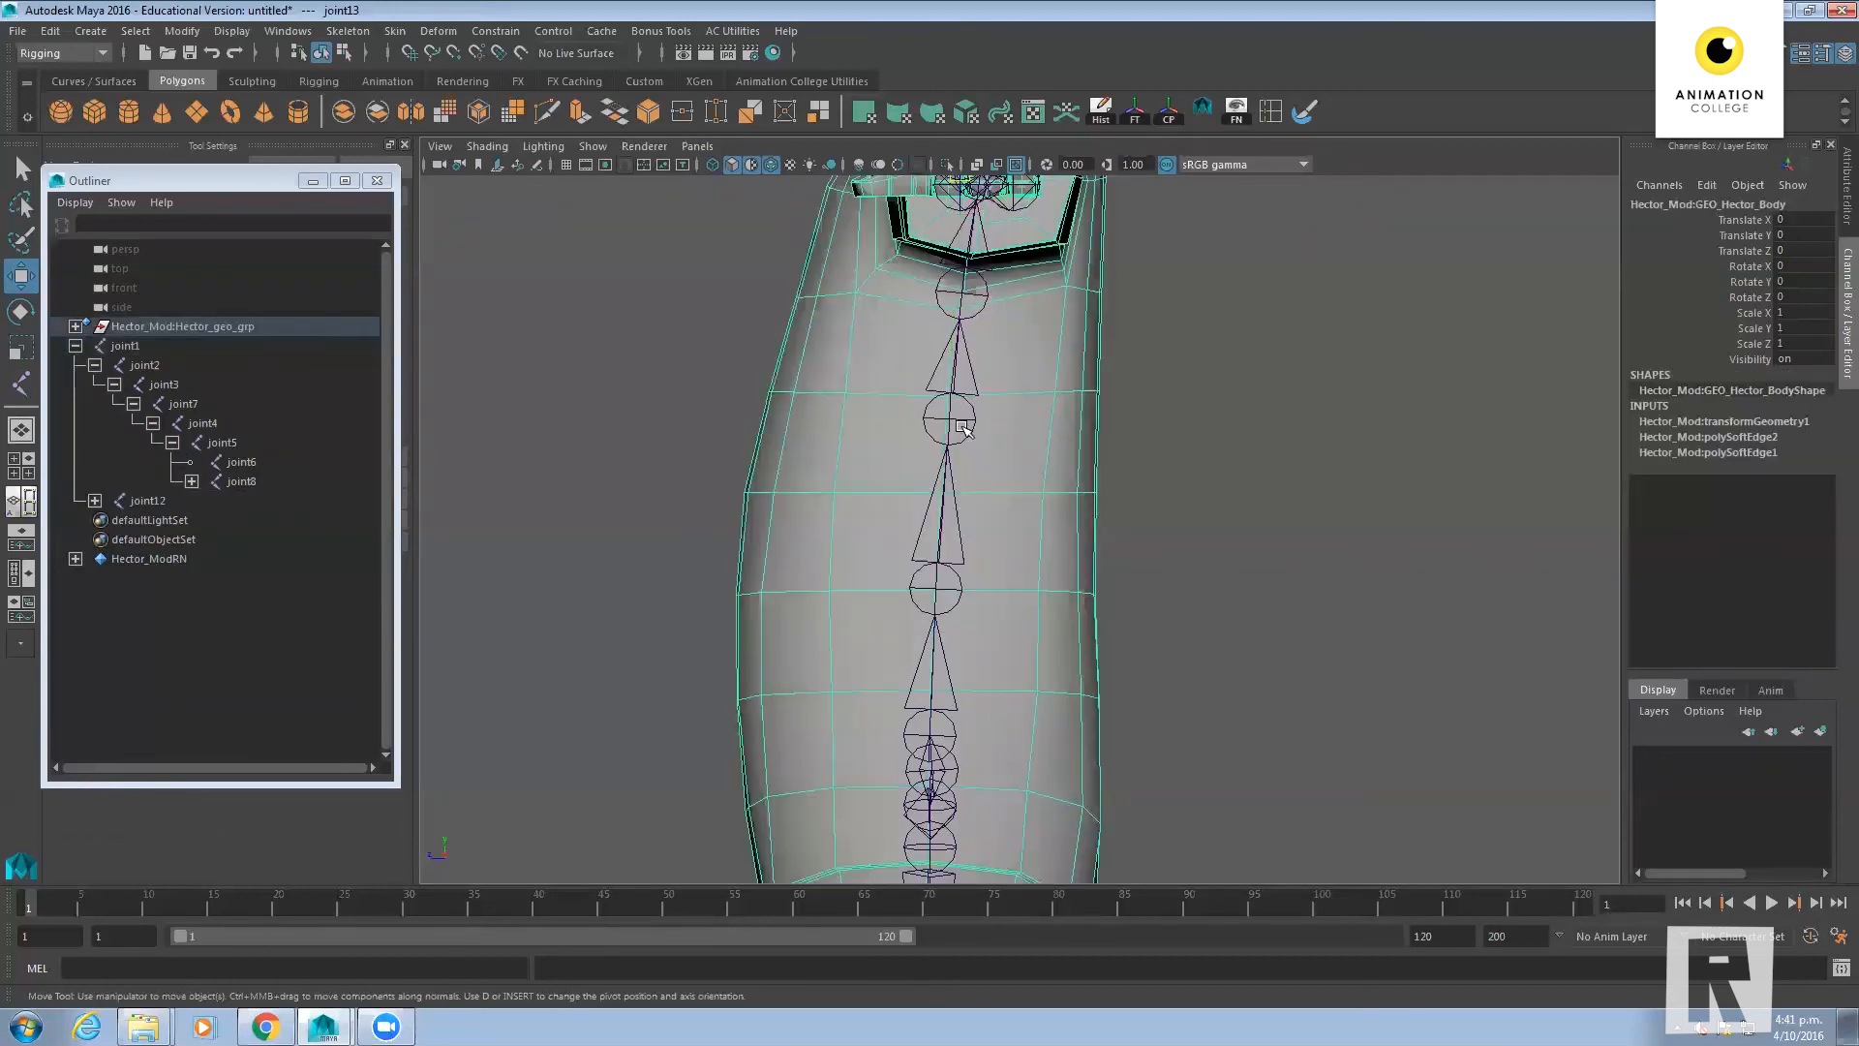
click(960, 426)
drag(951, 334, 947, 344)
drag(864, 441, 857, 441)
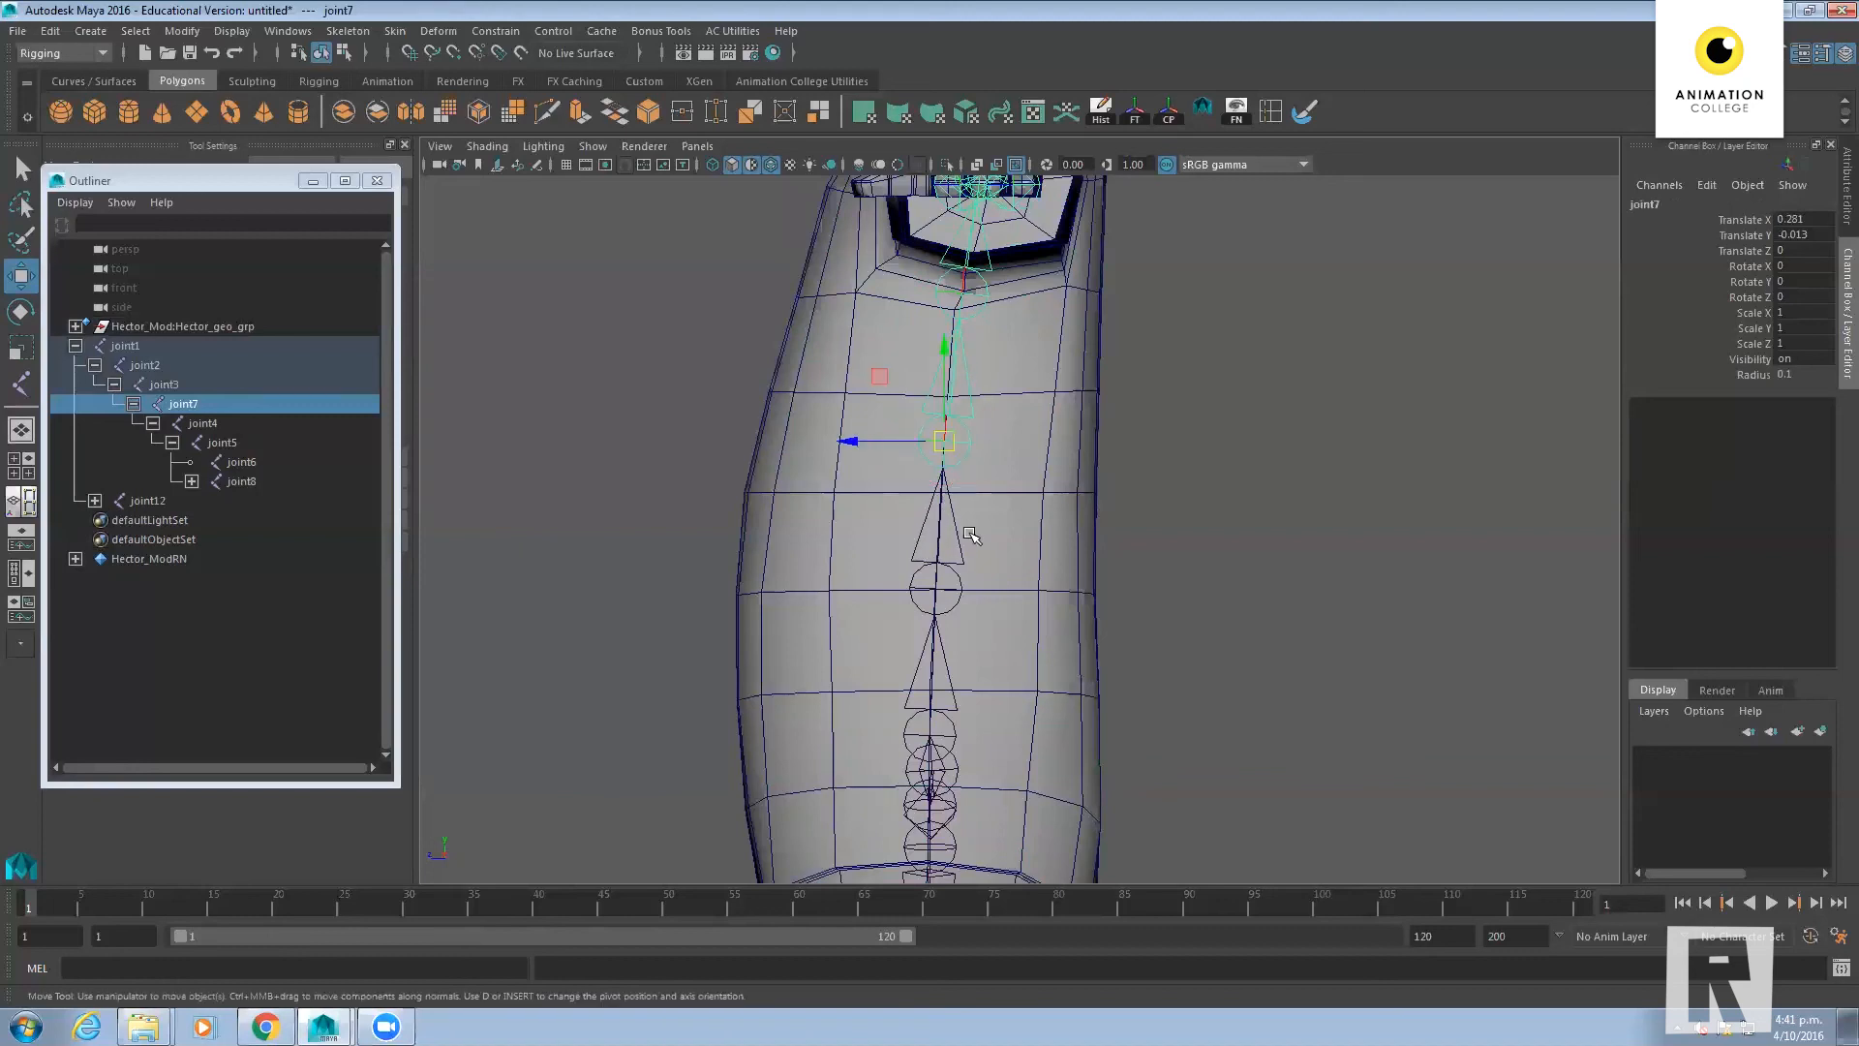
scroll(1016, 552, down, 3)
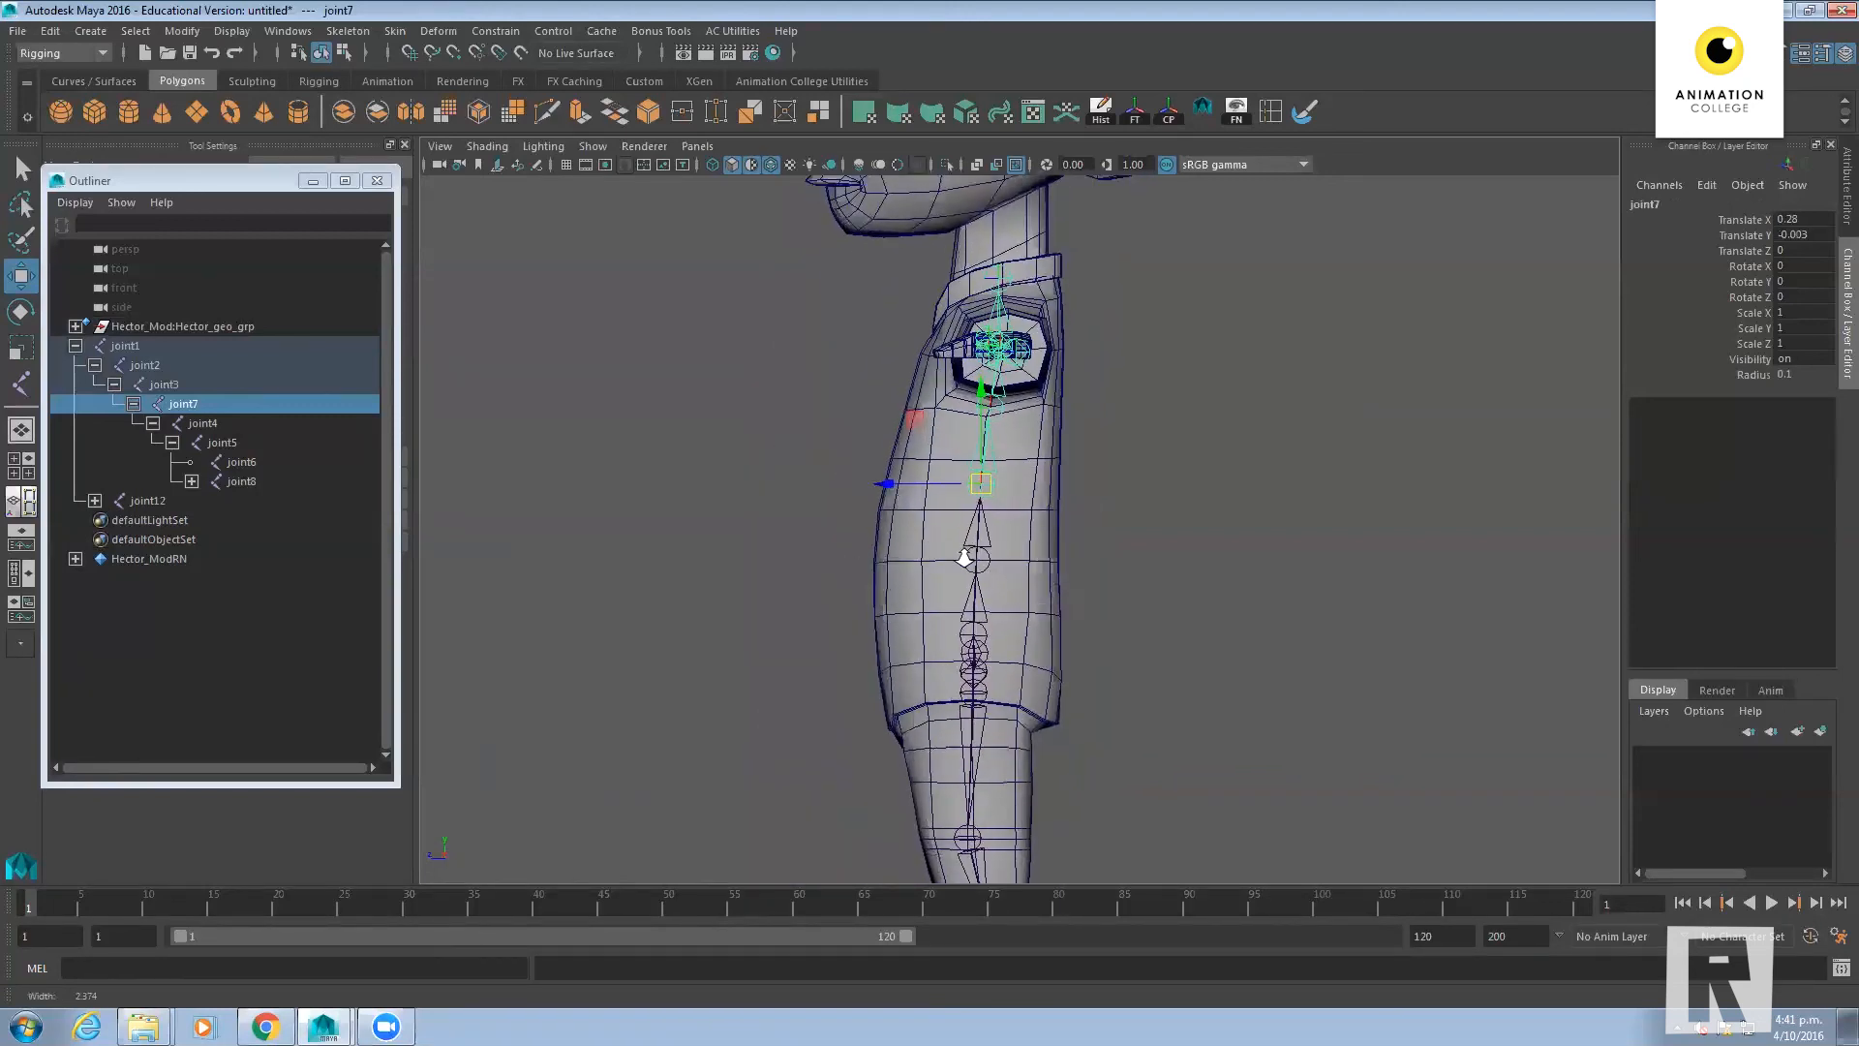
alt+right_drag(964, 558, 1054, 552)
Select Hector's body mesh and create a display layer from it
click(891, 582)
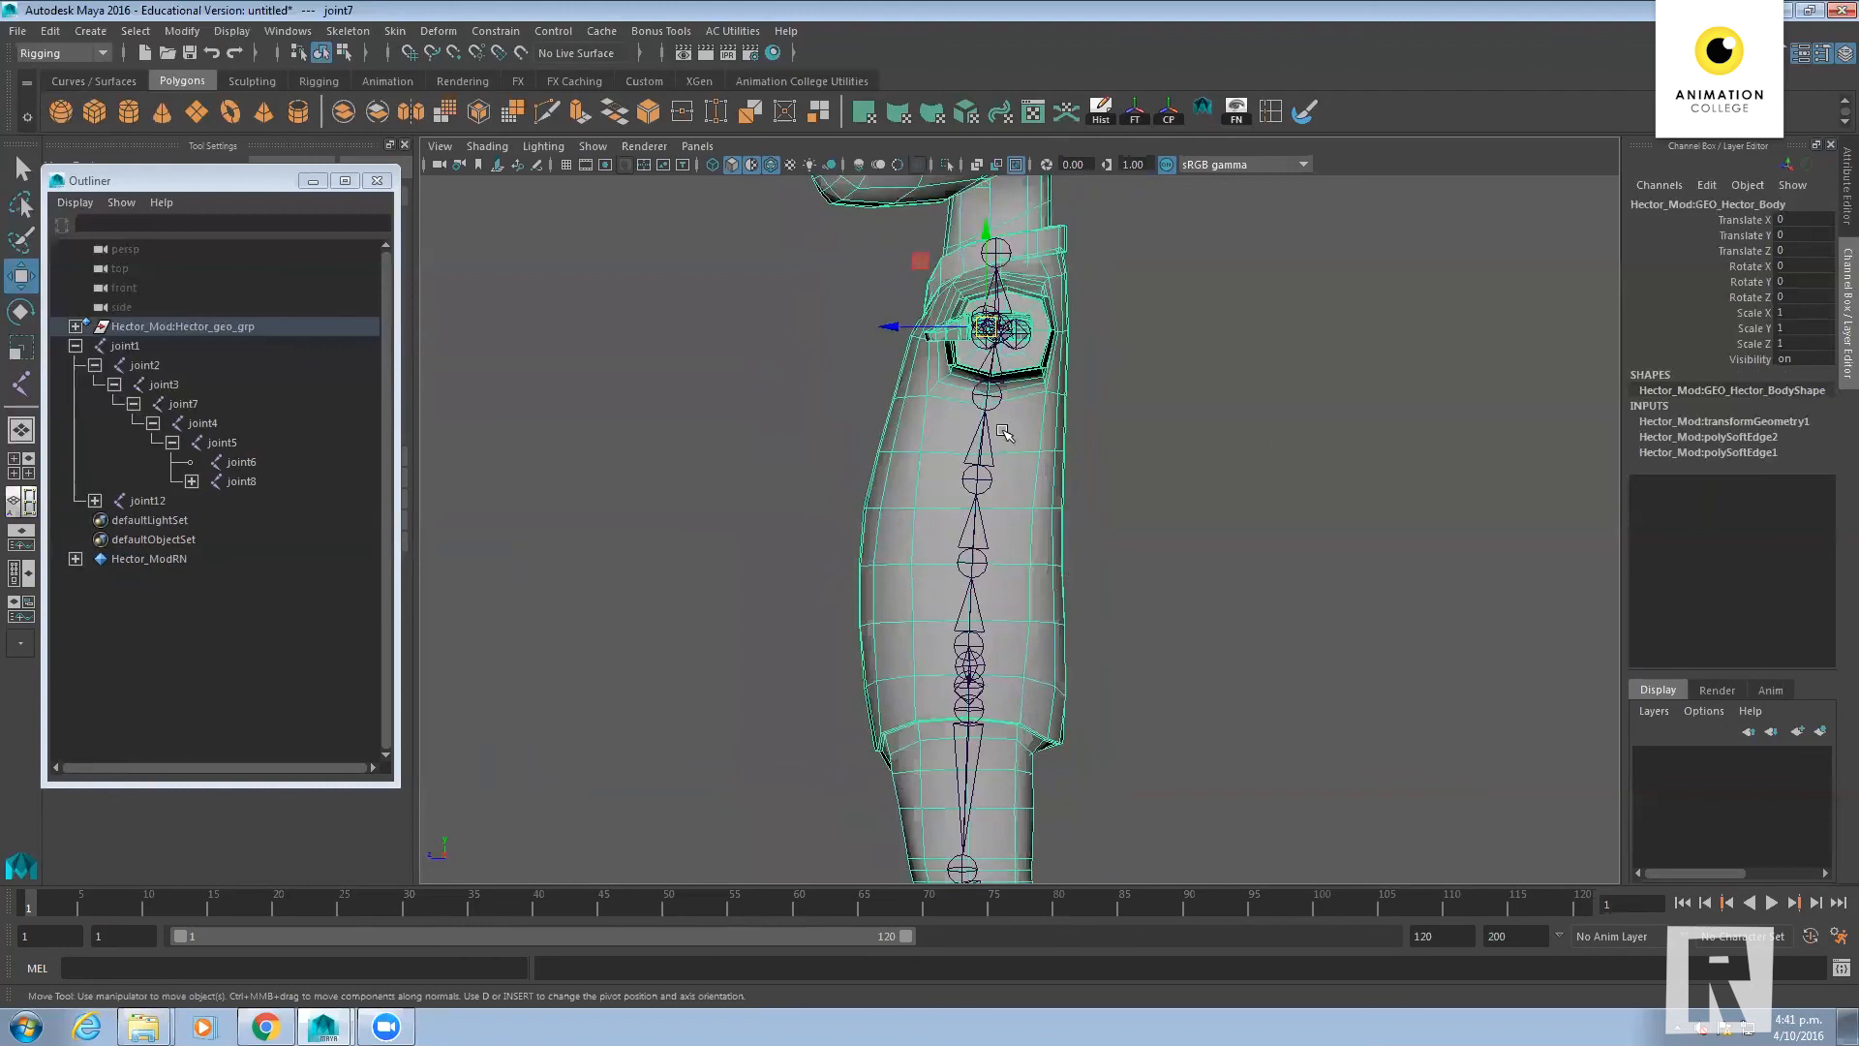
scroll(1369, 552, down, 4)
alt+click(1245, 590)
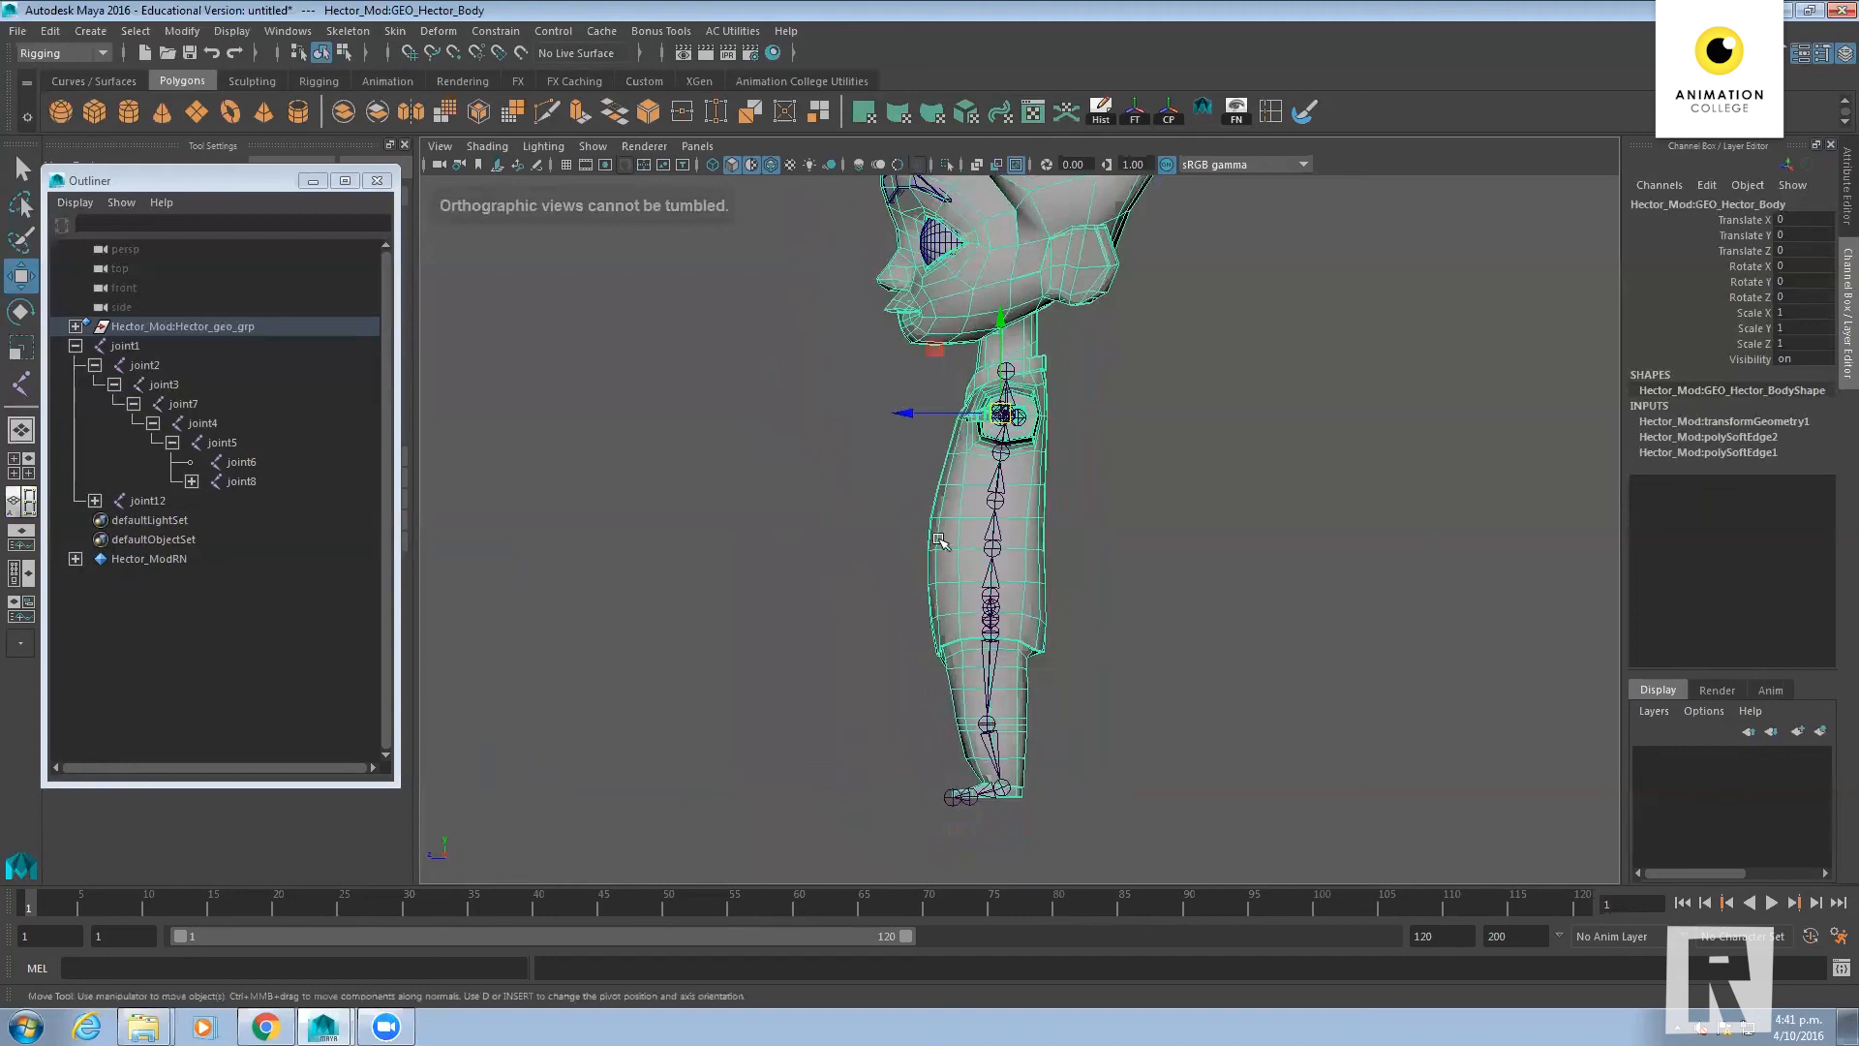
click(1821, 733)
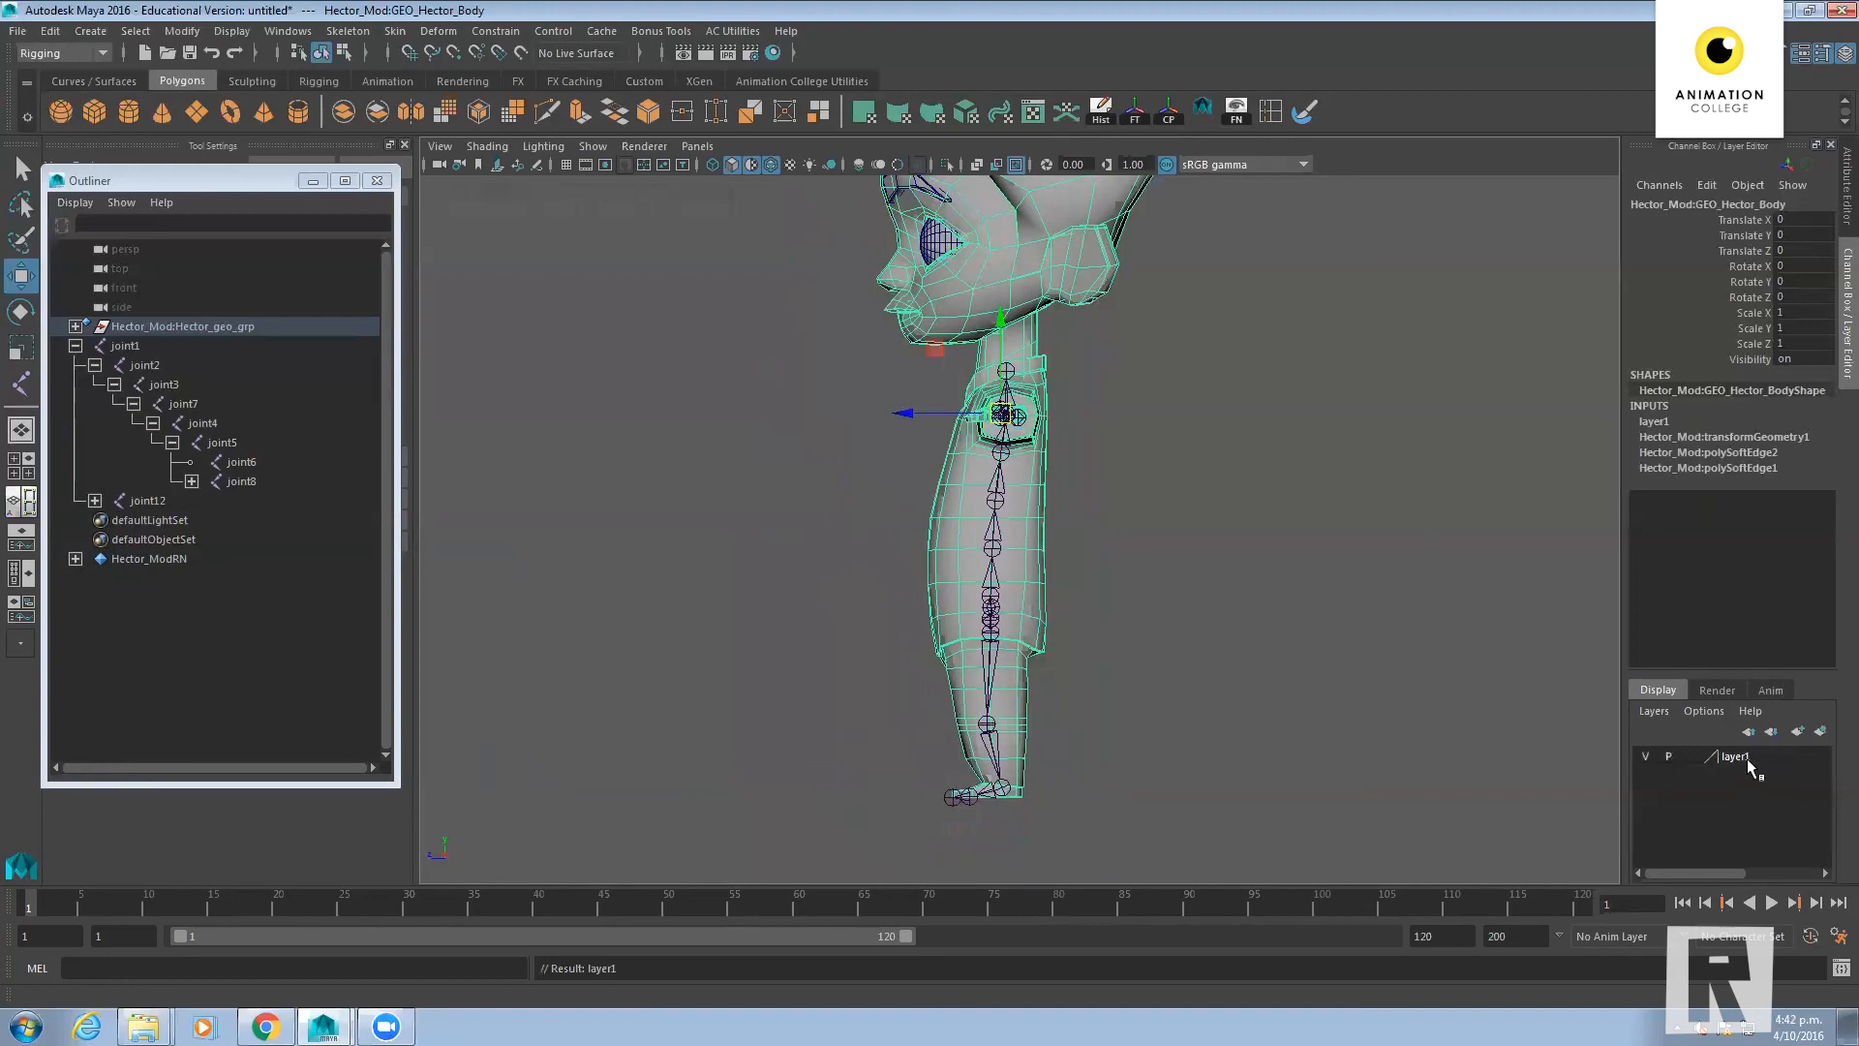
Rename the new display layer Hector_GEO, set it to Reference display, and clear the selection
double_click(1747, 758)
double_click(604, 321)
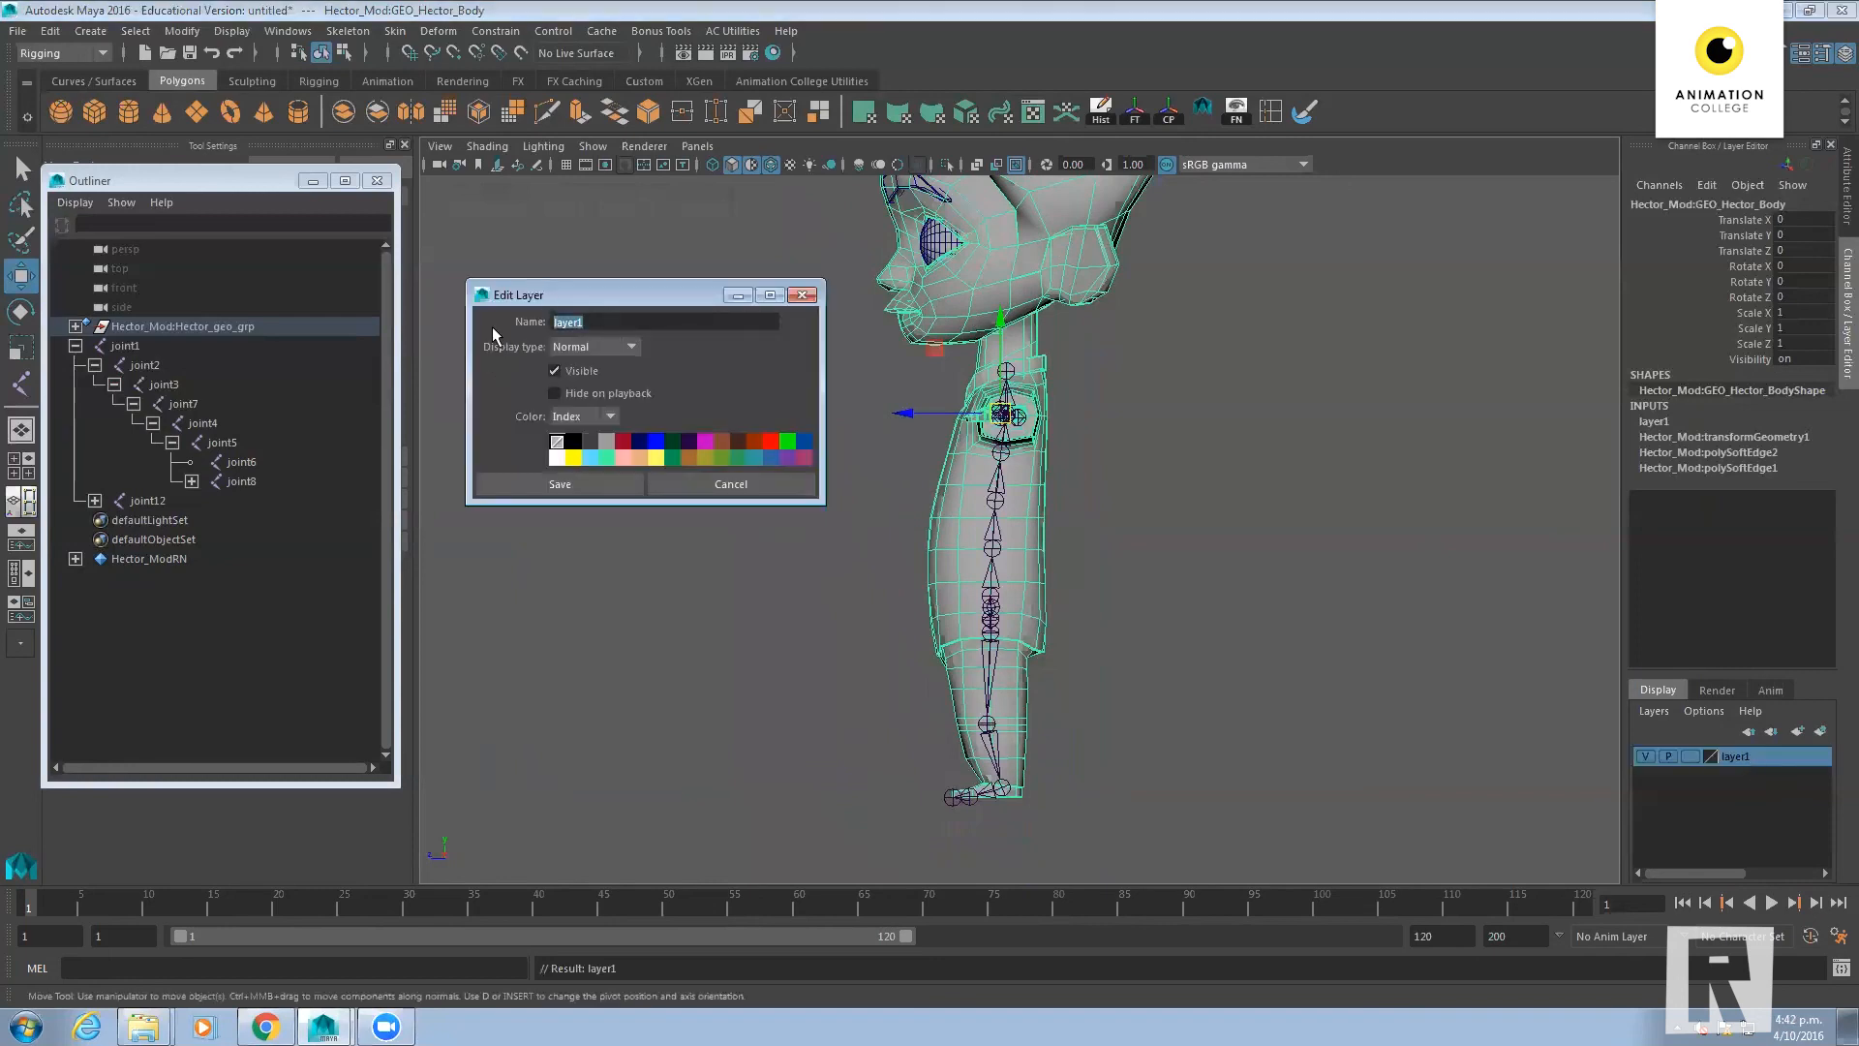
text(Hector_GEO)
click(564, 484)
double_click(1689, 754)
click(1134, 541)
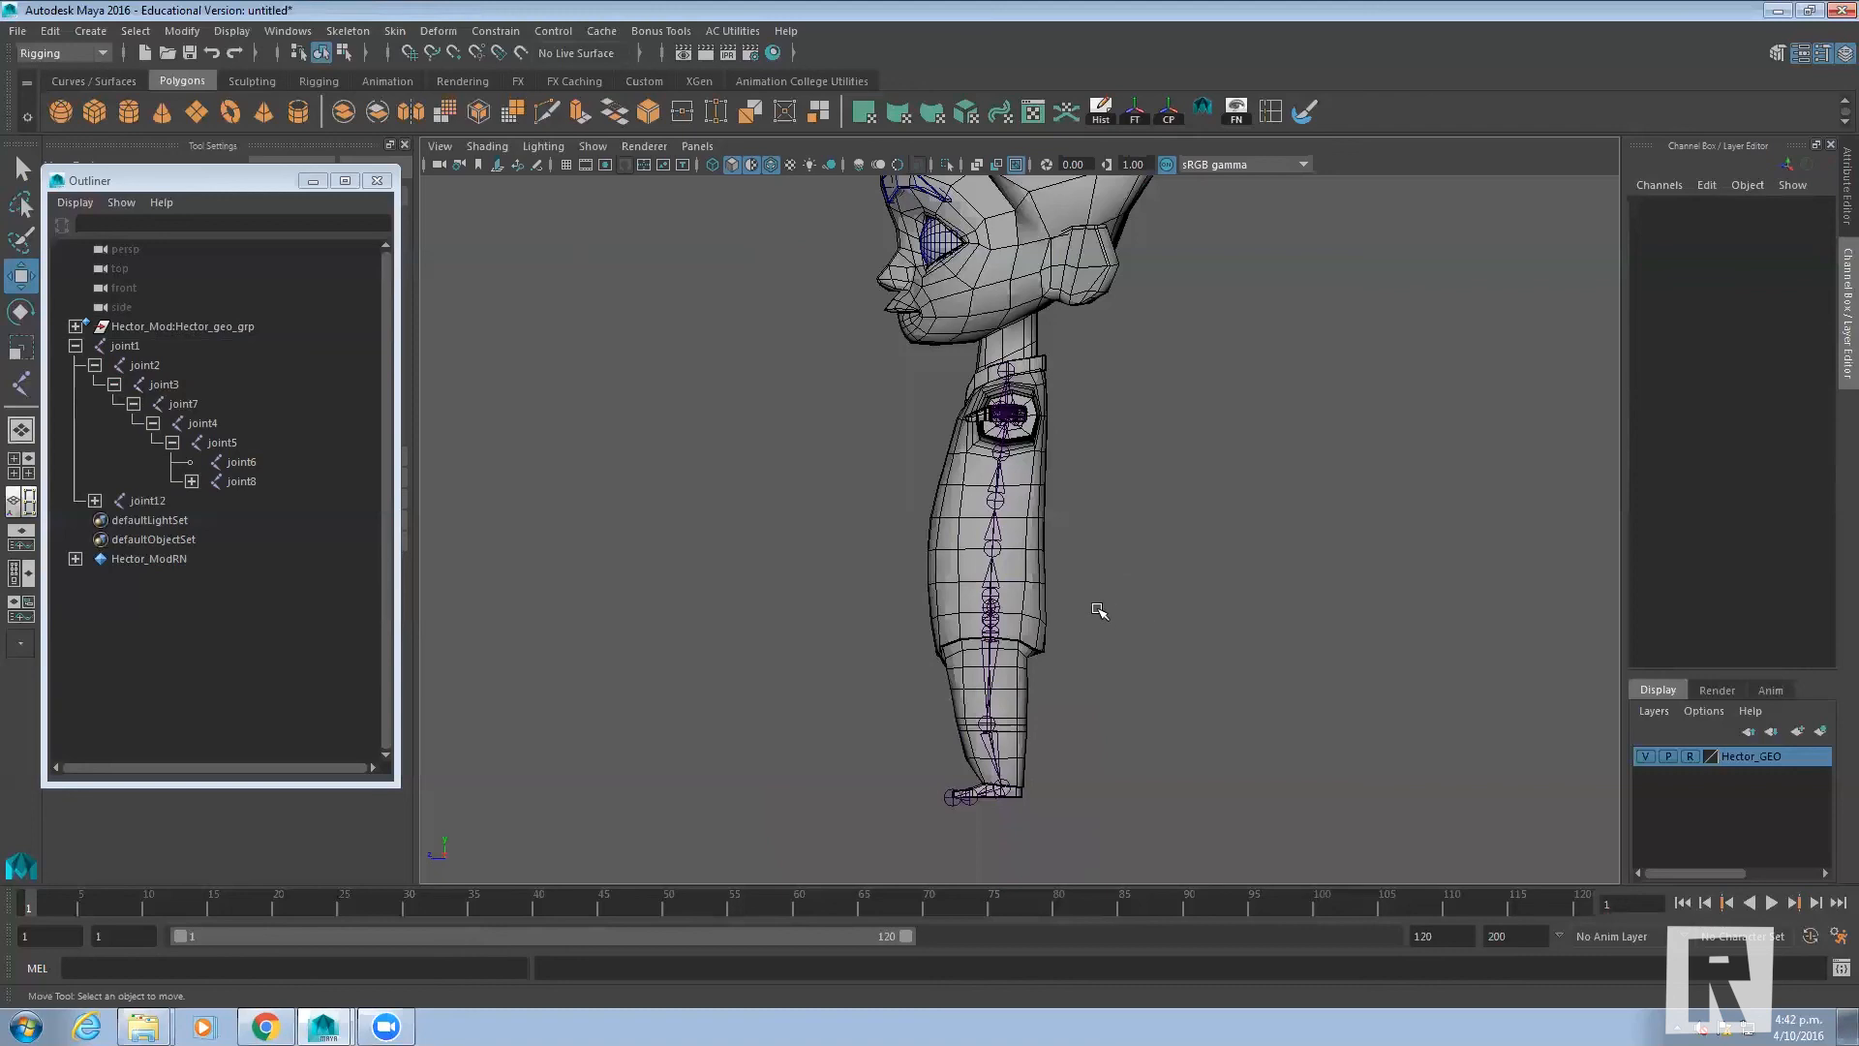
Expand the entire joint1 hierarchy in the Outliner and widen its window
alt+drag(1100, 606, 1280, 606)
key(space)
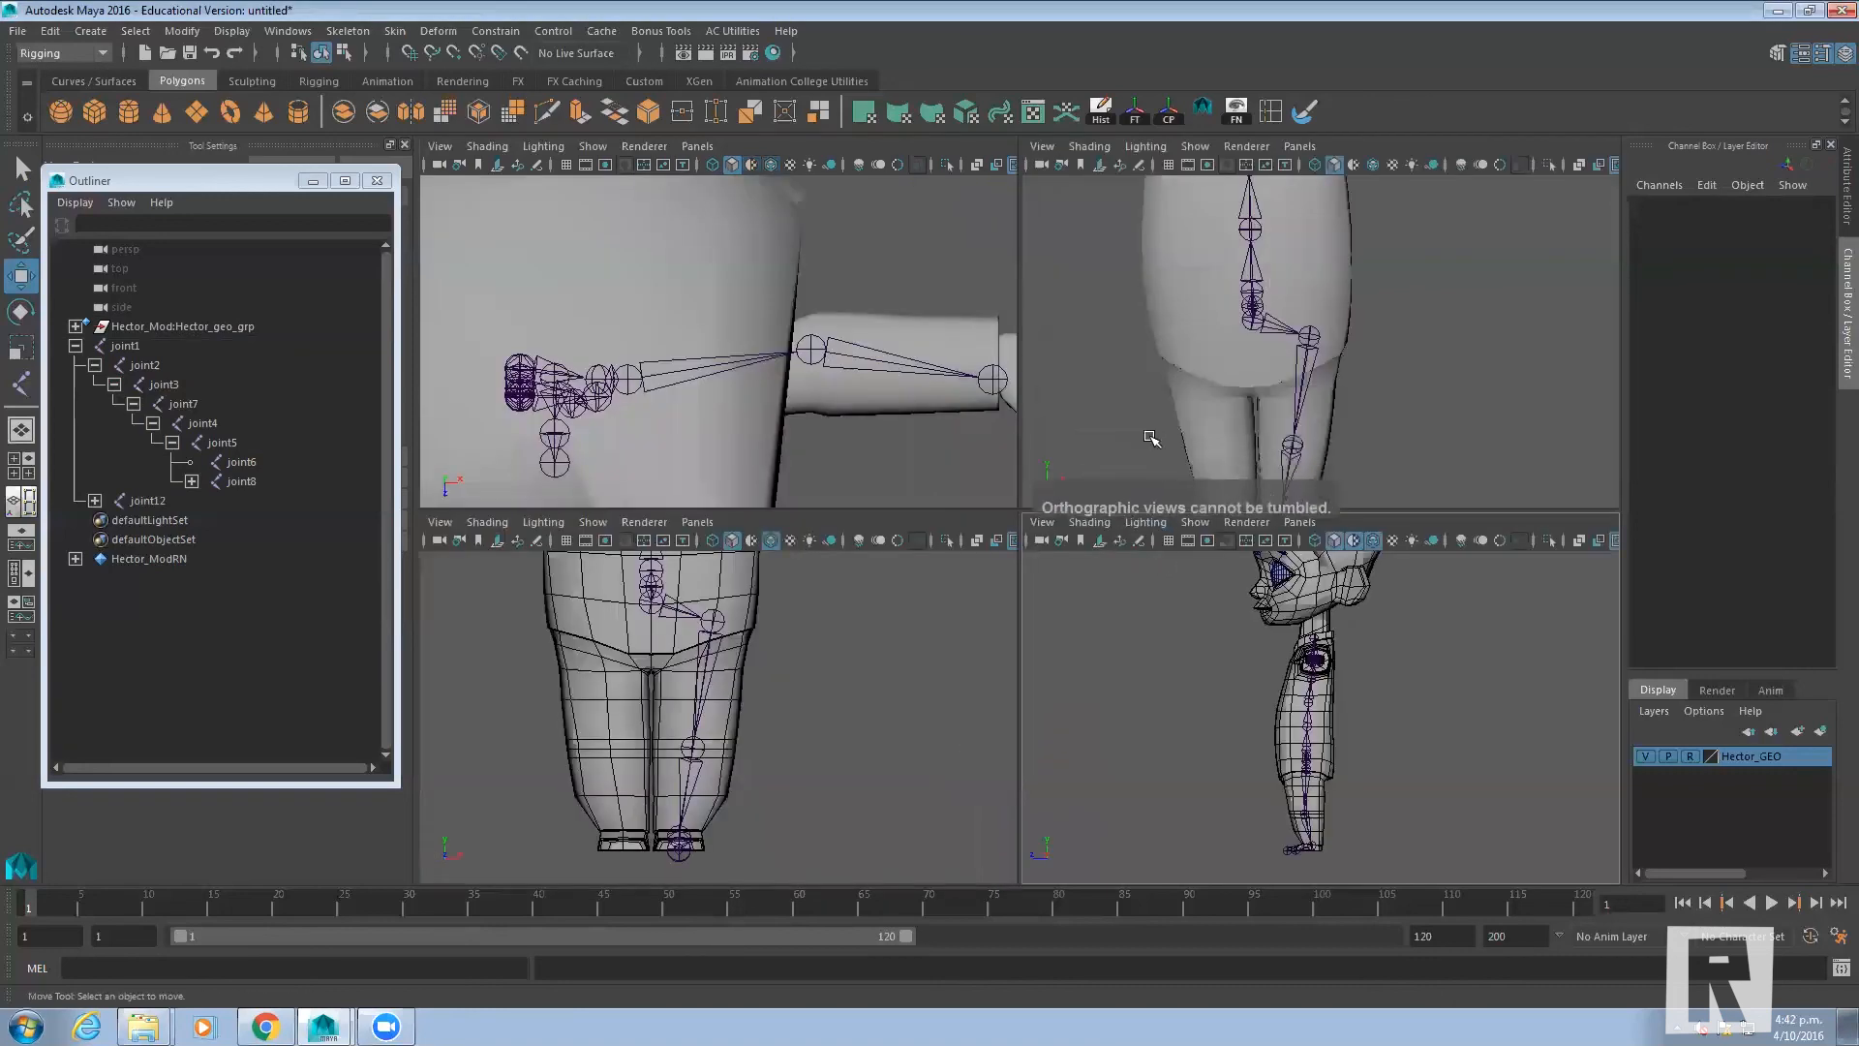
key(space)
alt+drag(1131, 573, 1037, 543)
alt+middle_drag(1037, 543, 1101, 677)
click(925, 653)
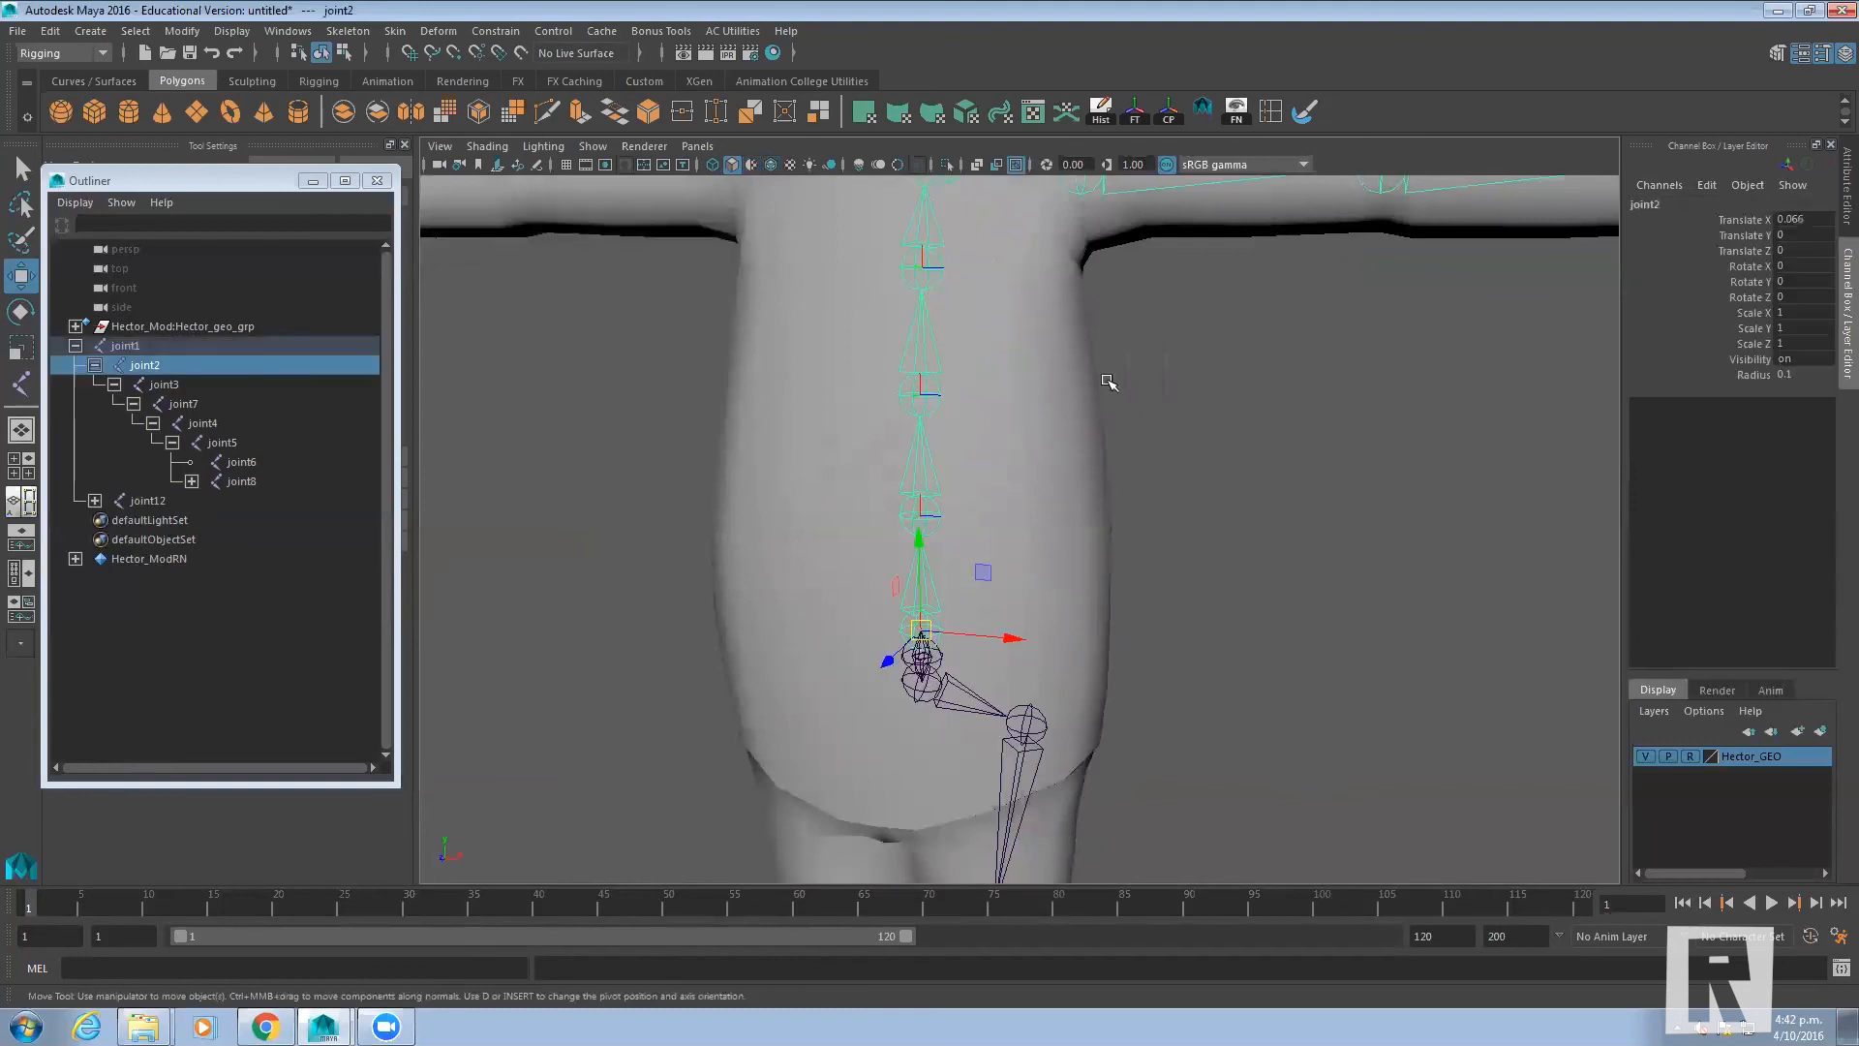
click(76, 346)
shift+click(75, 345)
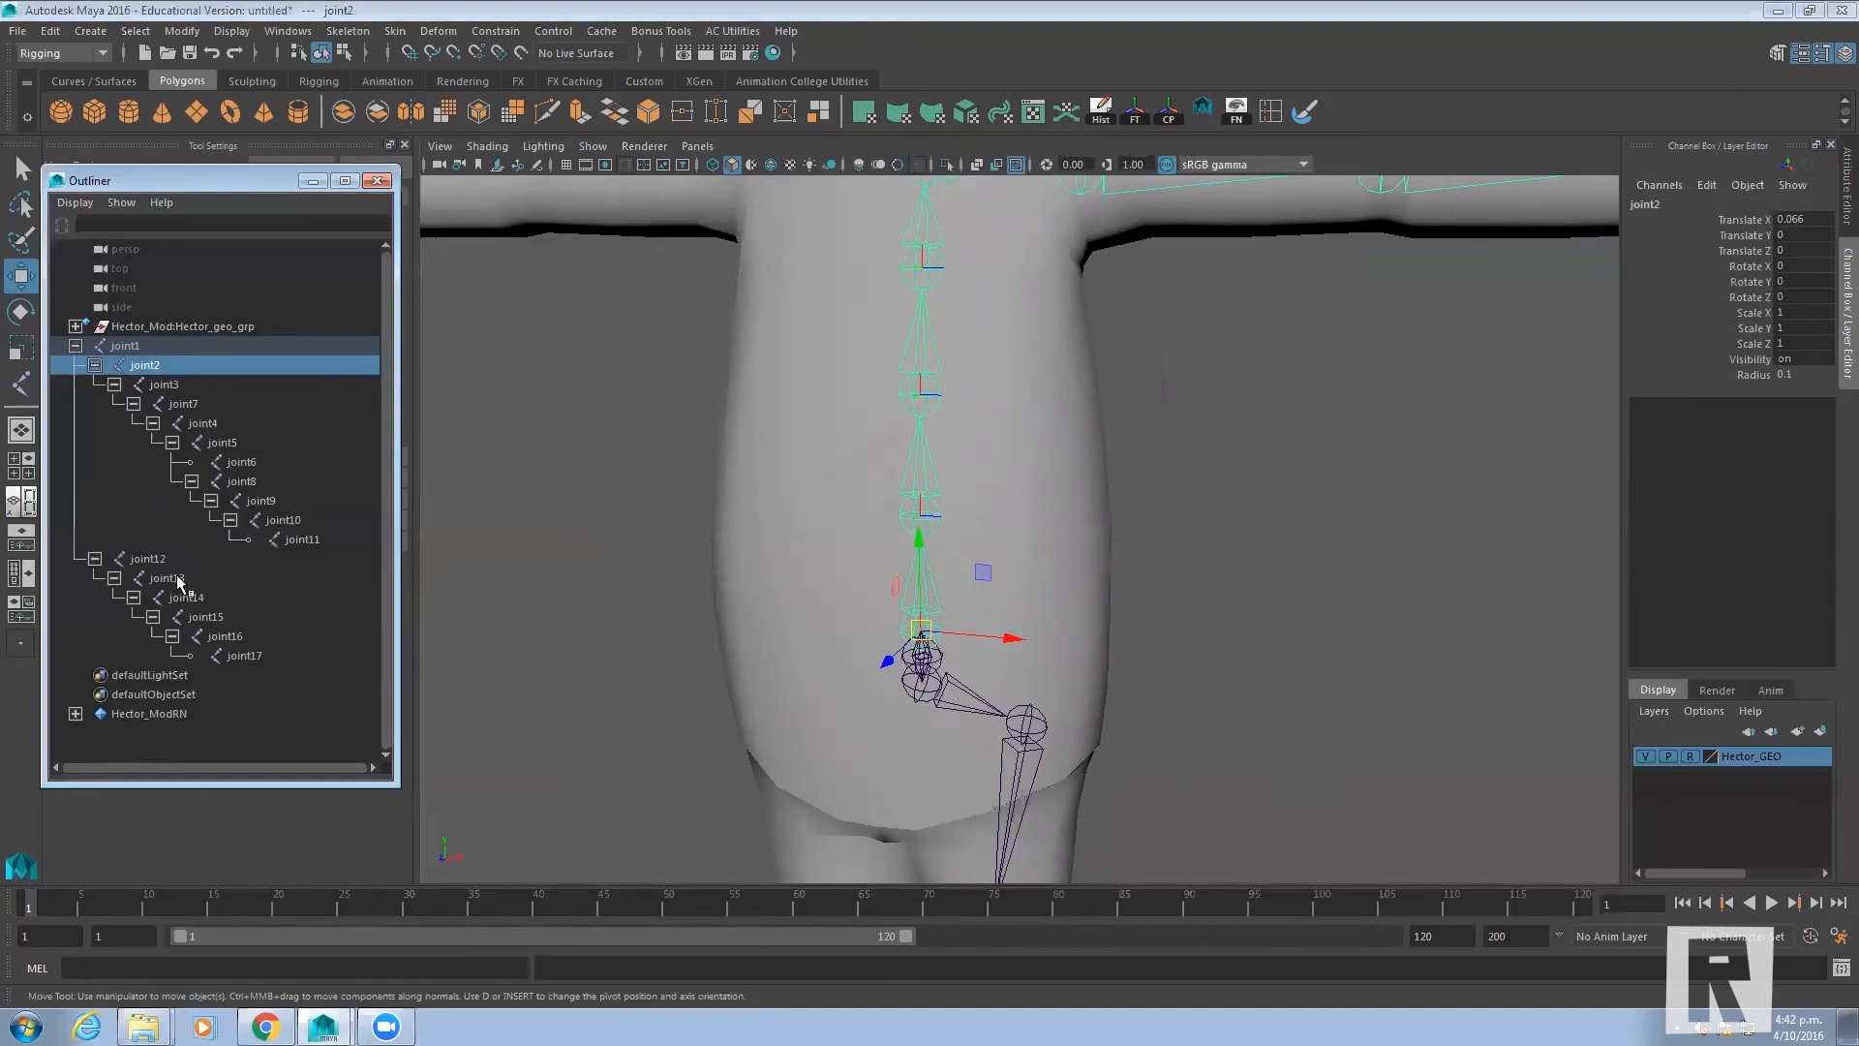
drag(397, 463, 603, 463)
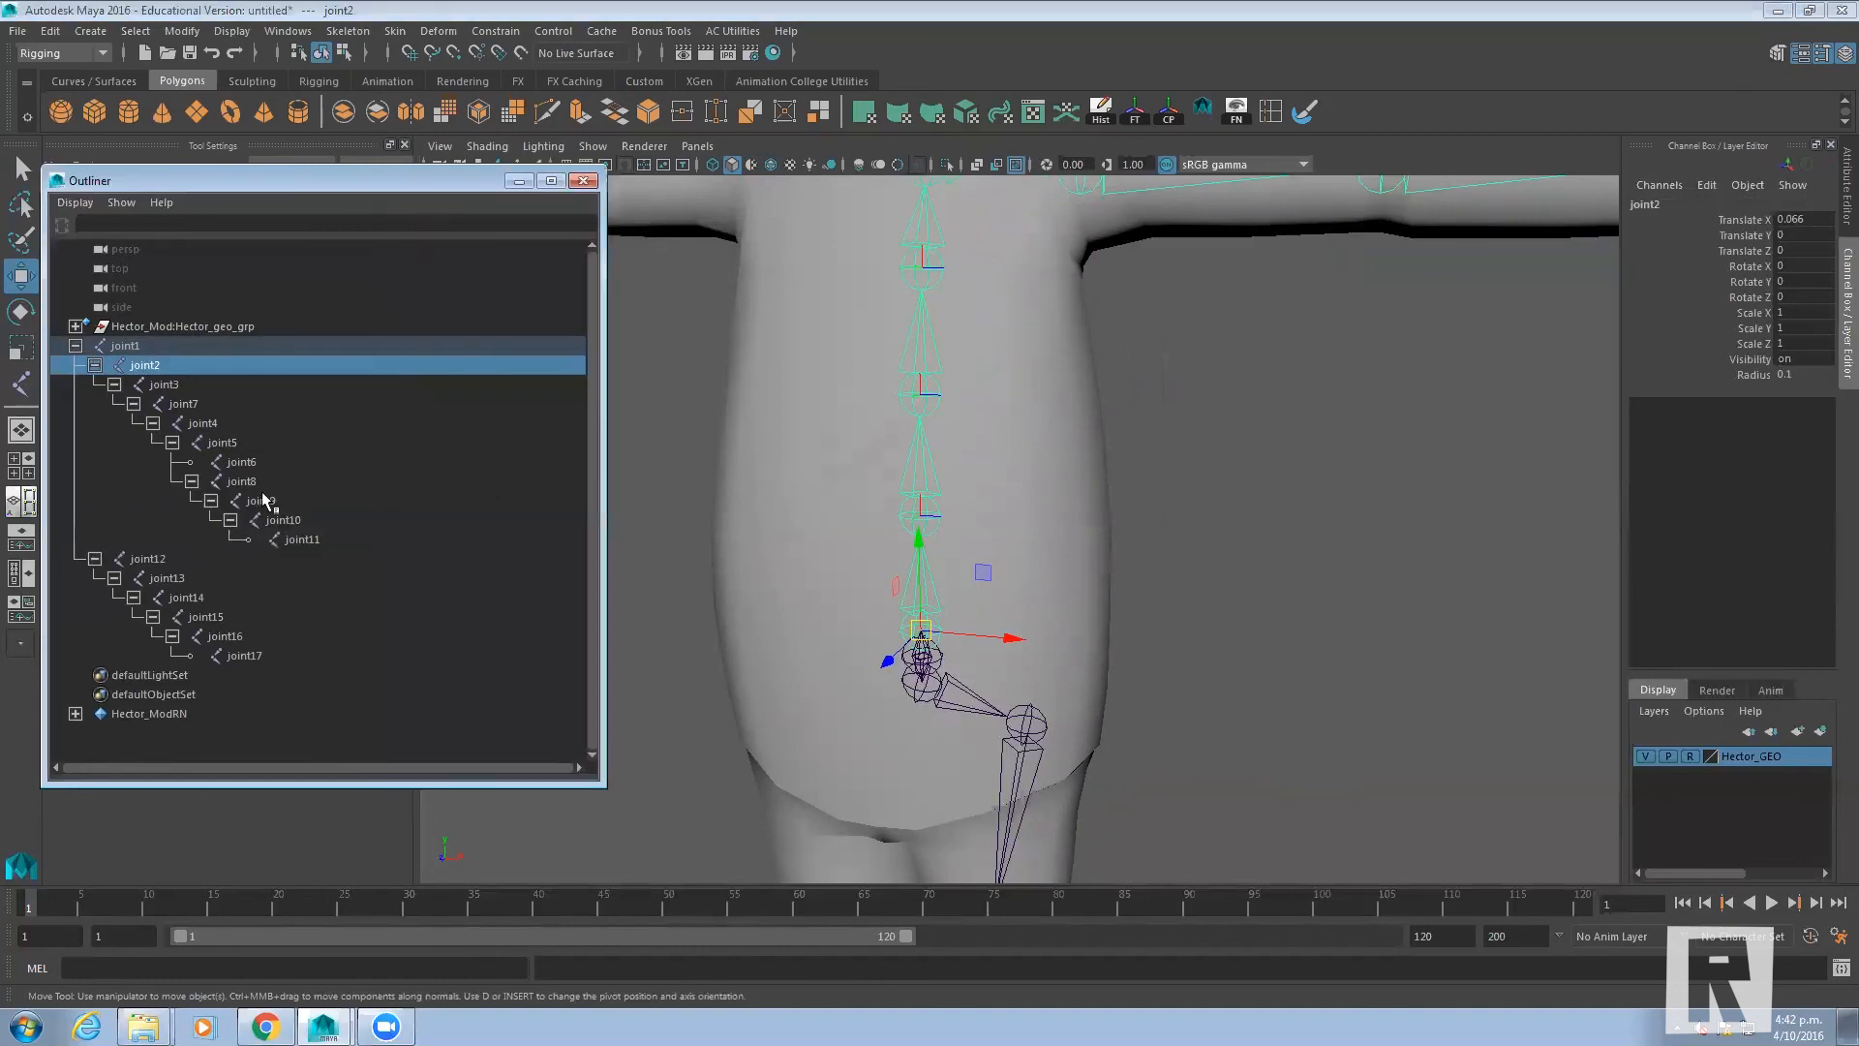
Select joint1 and joint2 in turn to check their chains, try moving the joint12 leg chain sideways, and undo the move
click(125, 346)
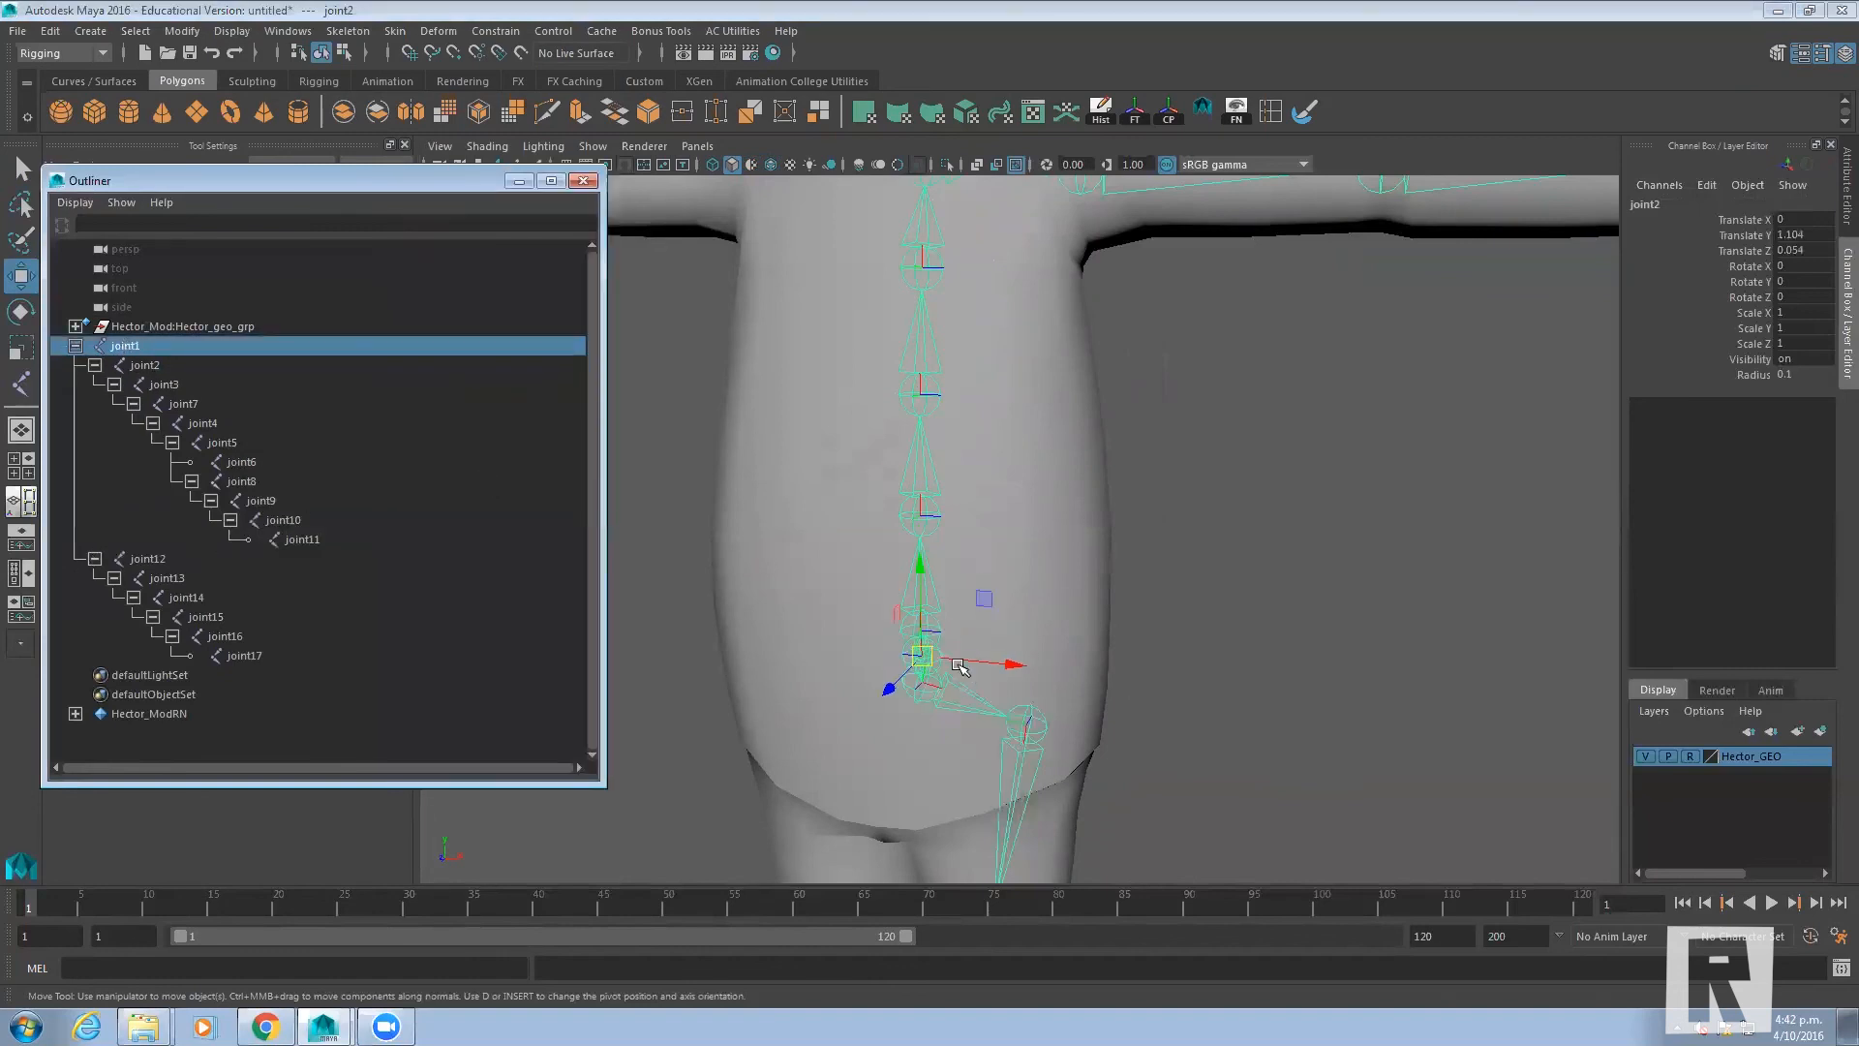
scroll(1070, 714, down, 5)
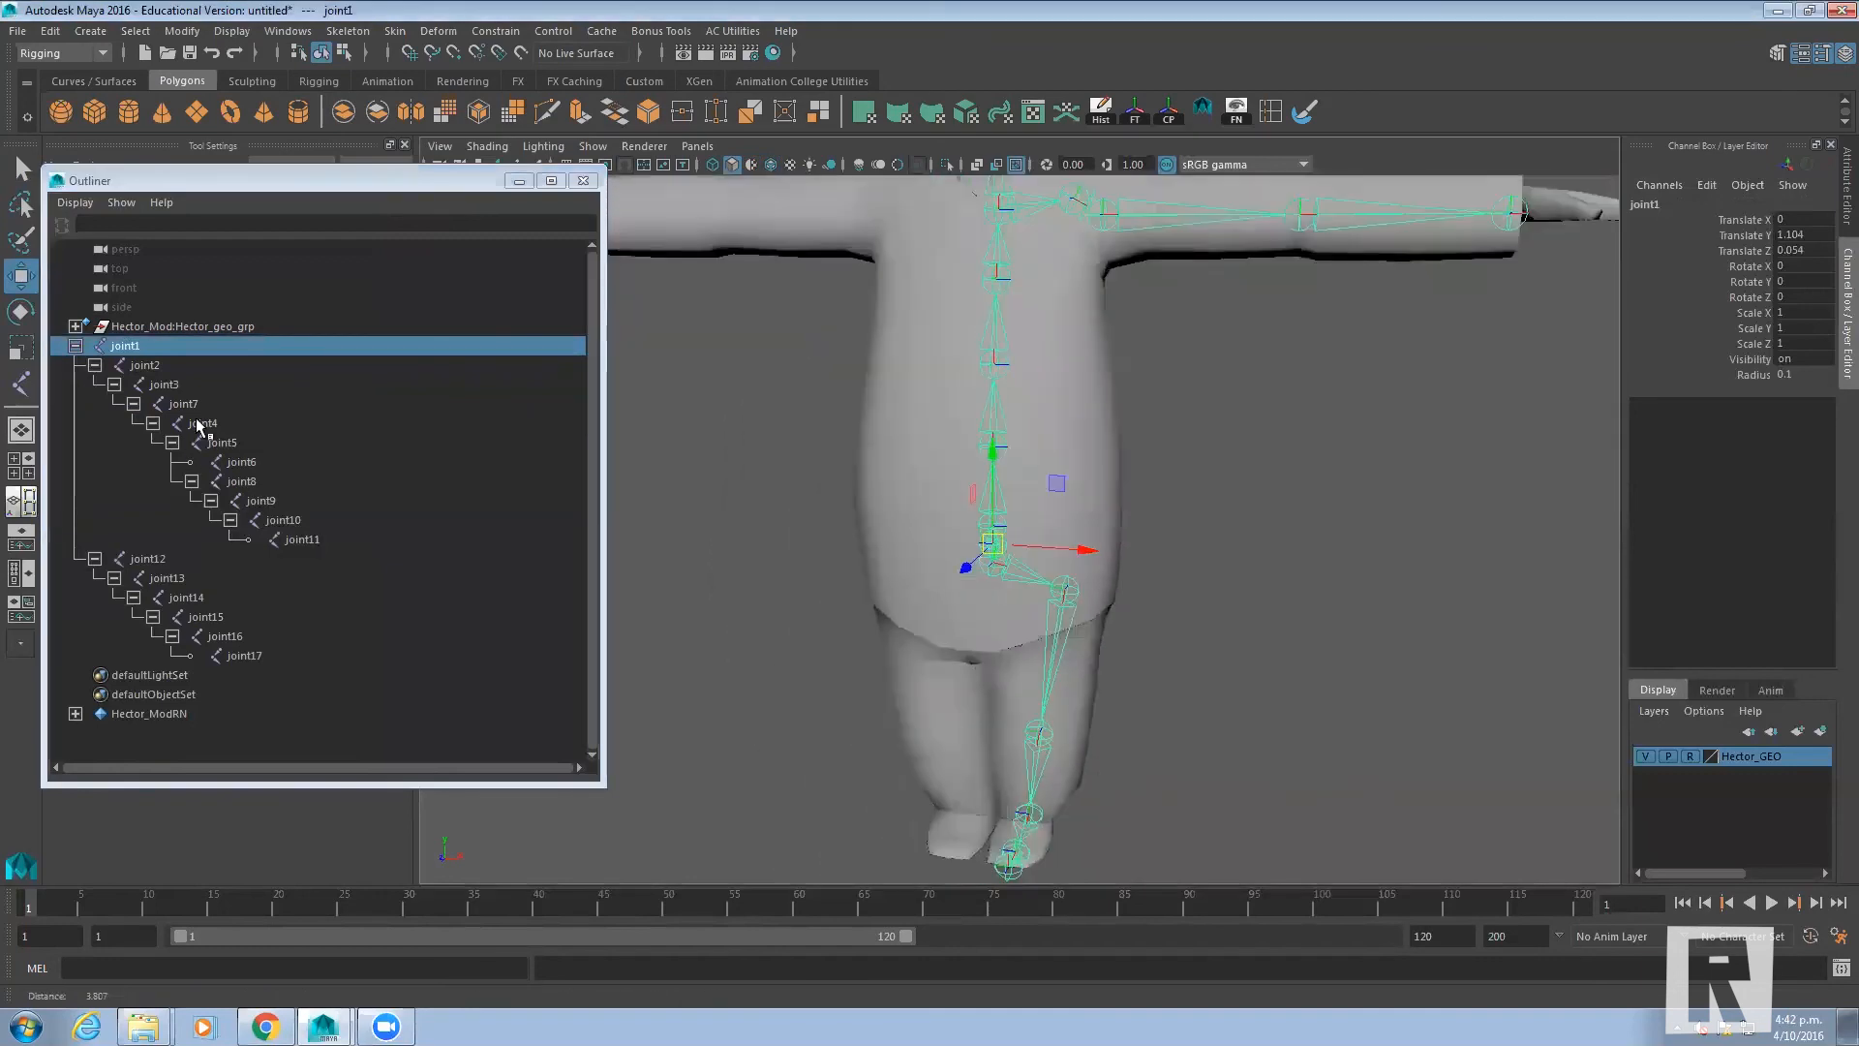
click(145, 365)
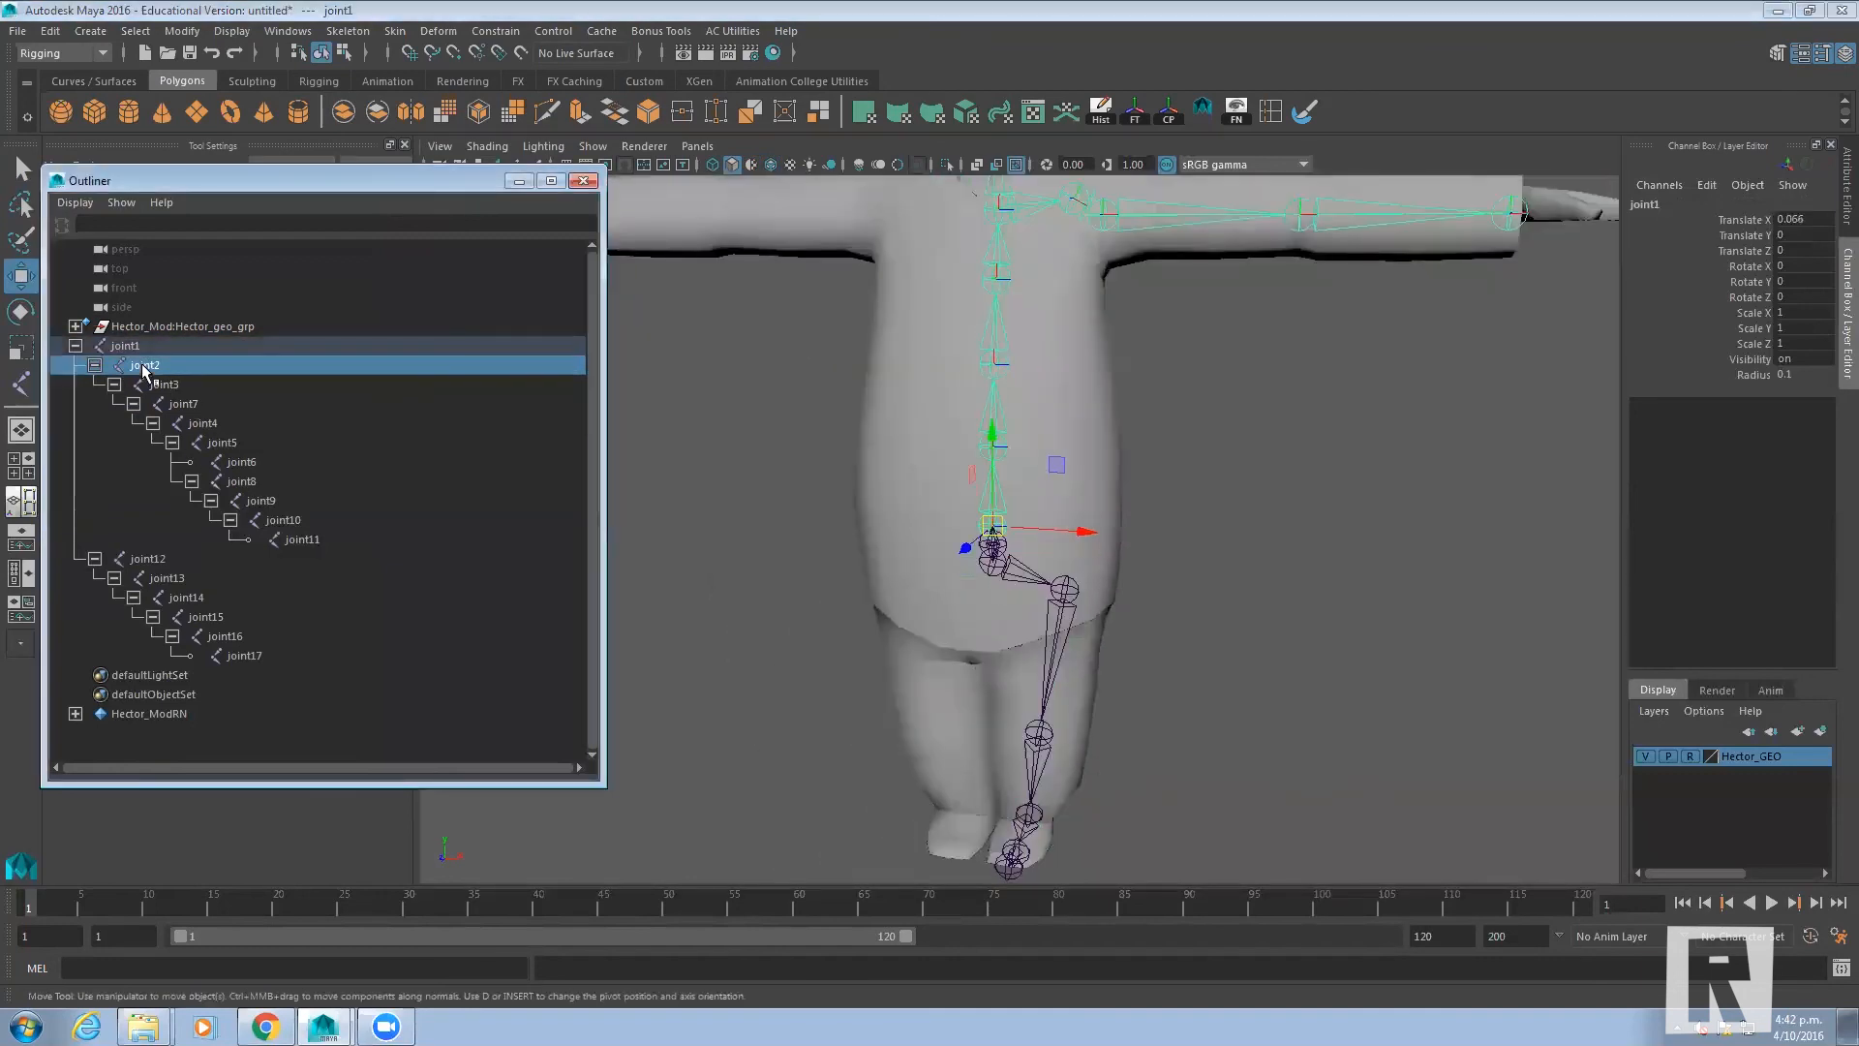
click(147, 558)
drag(991, 562, 1237, 564)
key(ctrl+z)
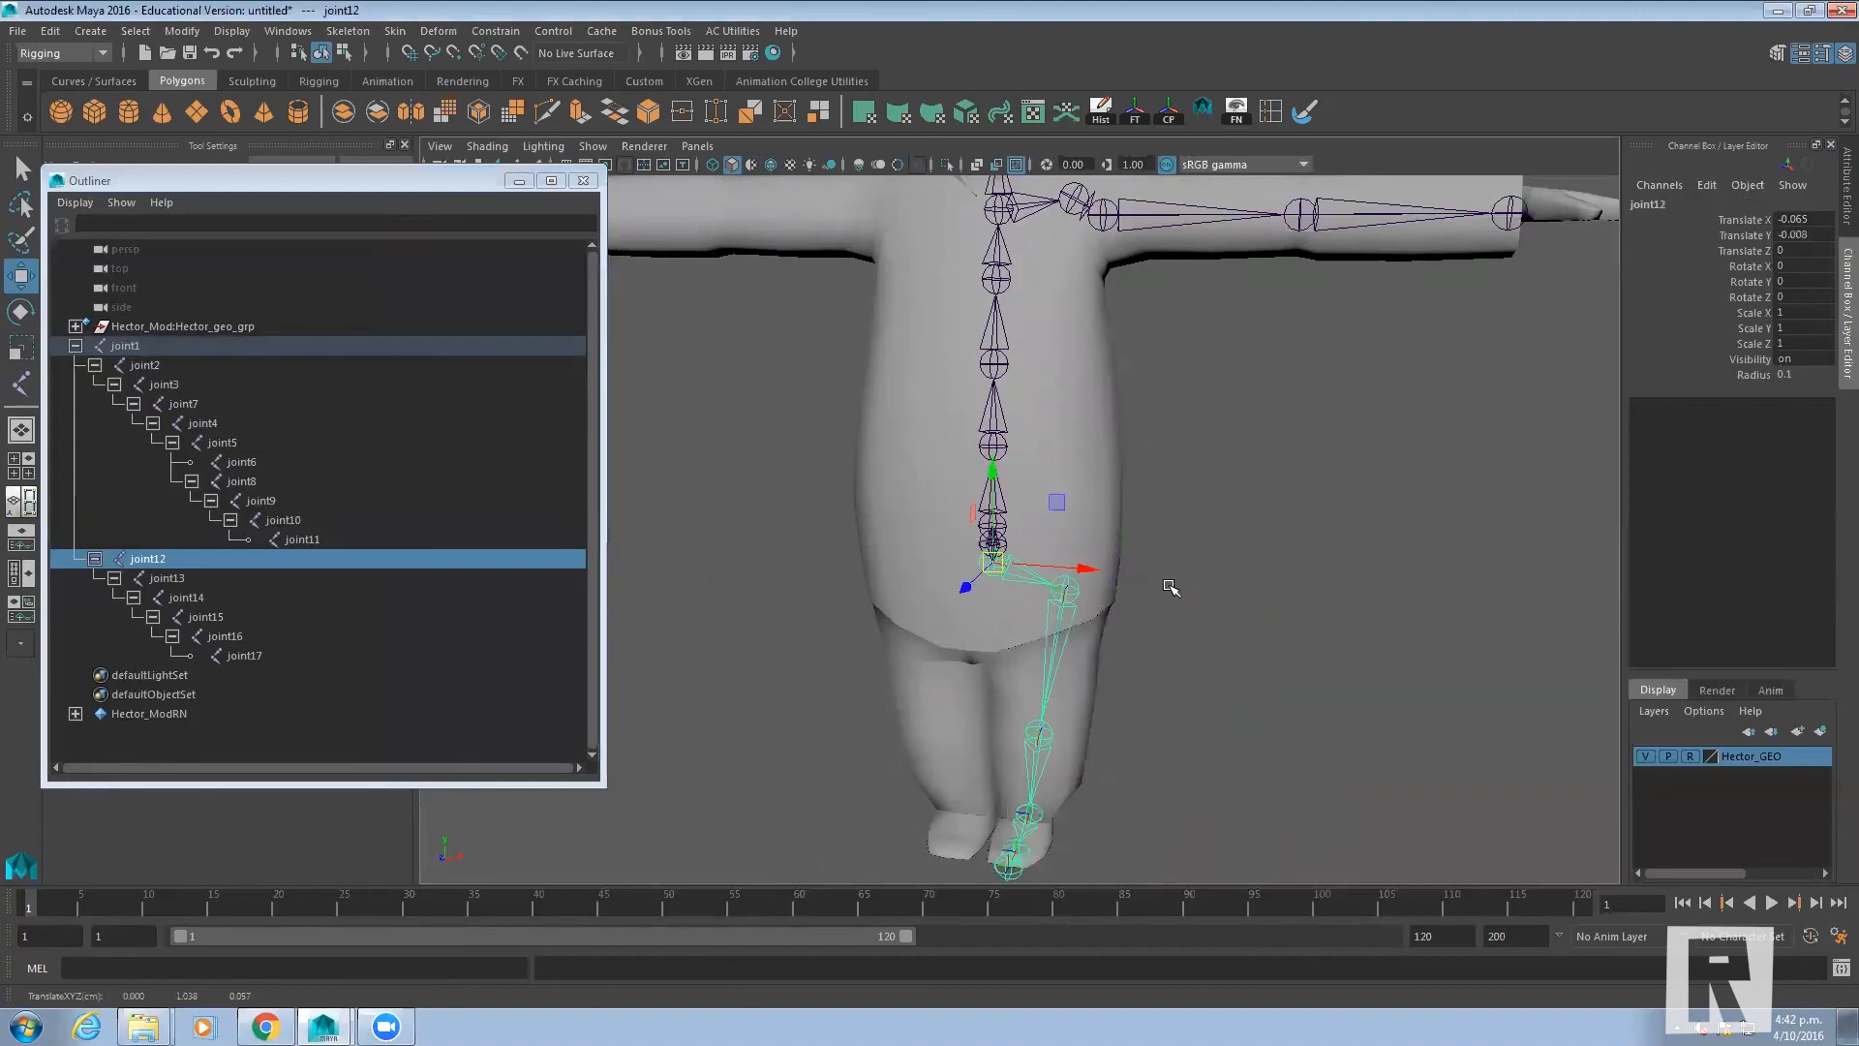
Try moving the joint2 spine chain and the whole joint1 skeleton in turn, undoing each move
key(ctrl+z)
key(ctrl+z)
drag(992, 527, 1101, 488)
key(ctrl+z)
click(143, 346)
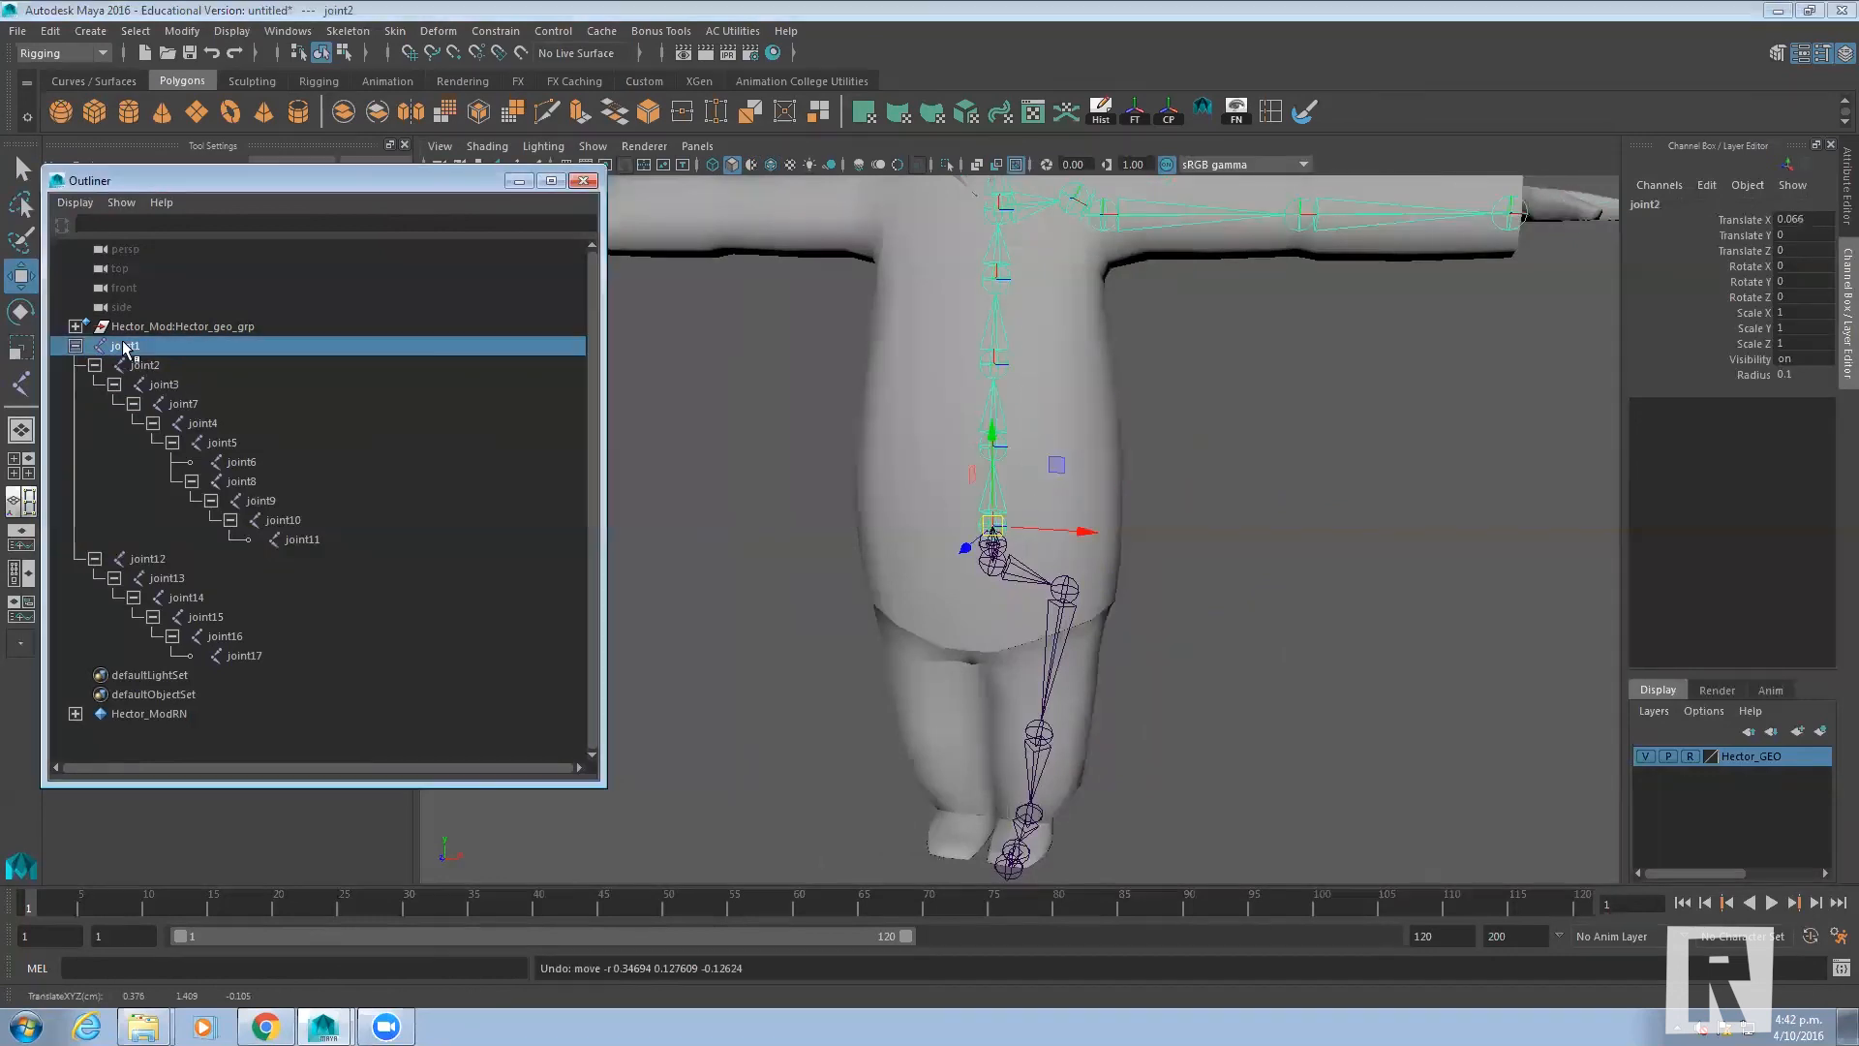
drag(997, 550, 1047, 499)
key(ctrl+z)
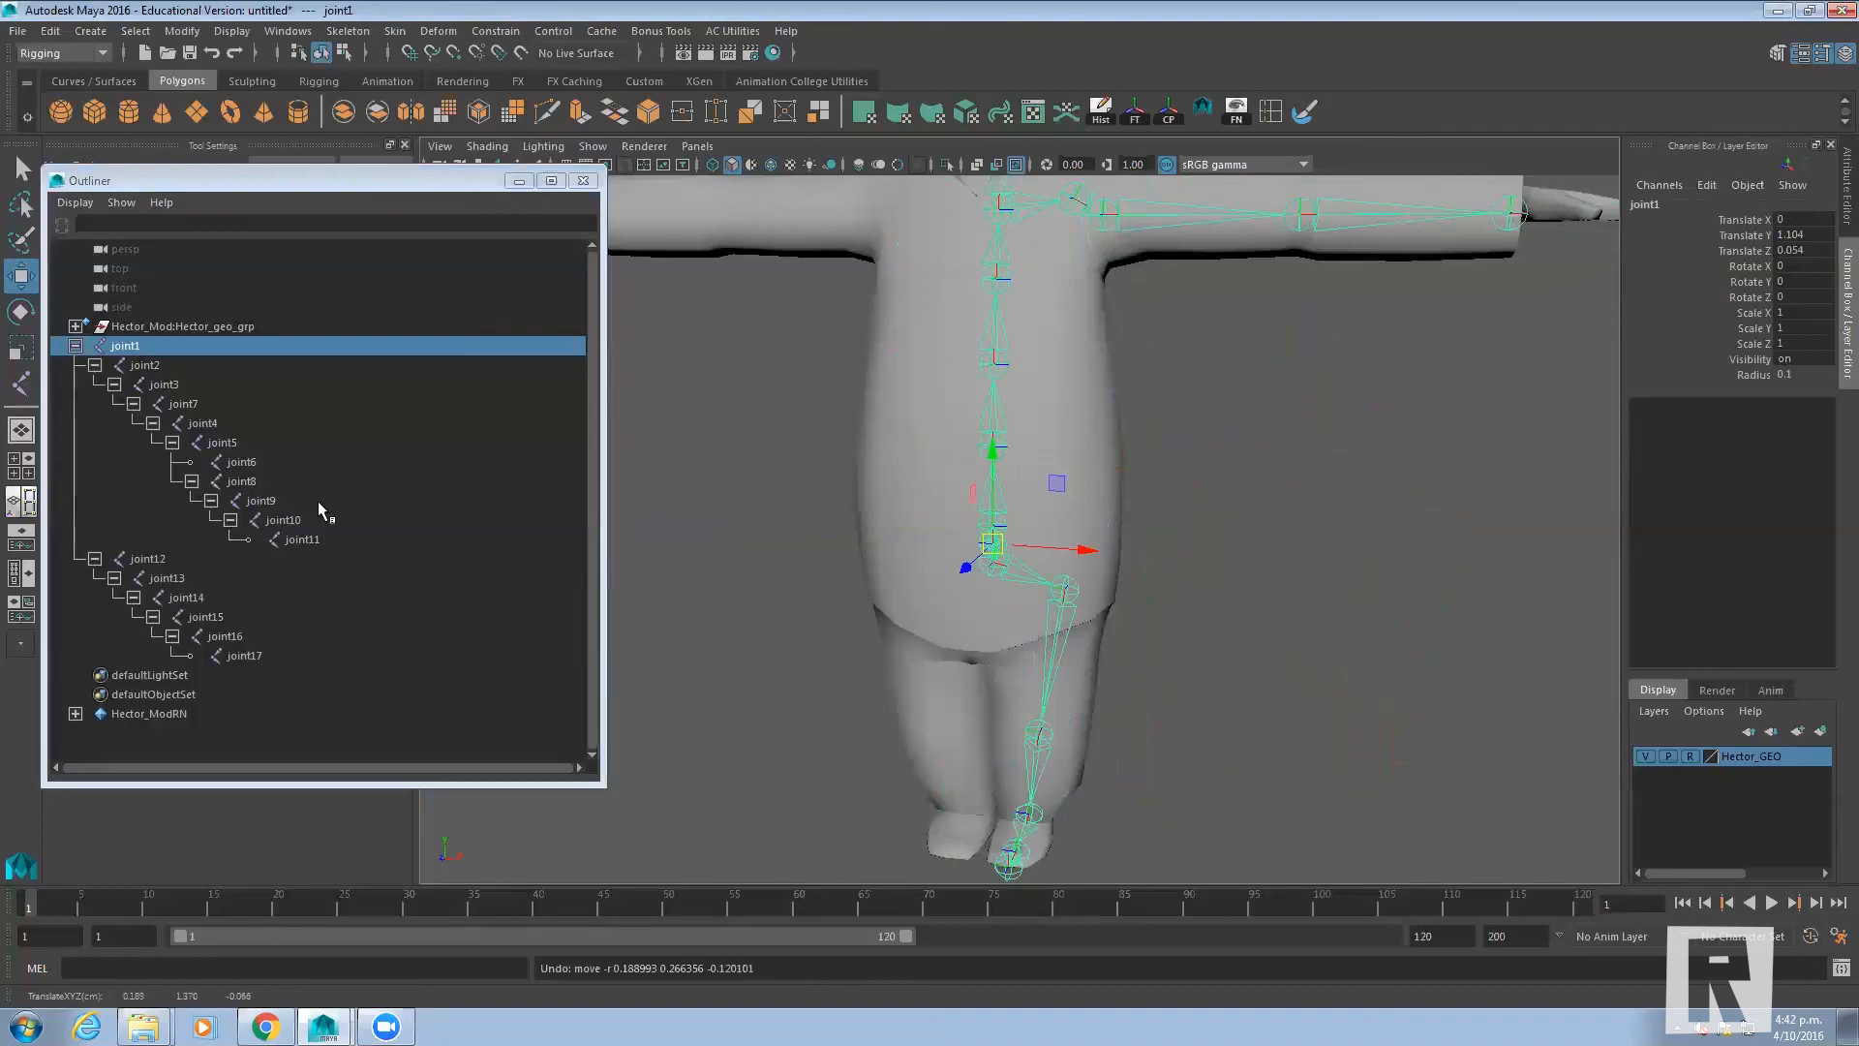
Rename the skeleton's top joint, joint1, as jnt_root
alt+drag(897, 531, 951, 555)
alt+middle_drag(951, 555, 921, 584)
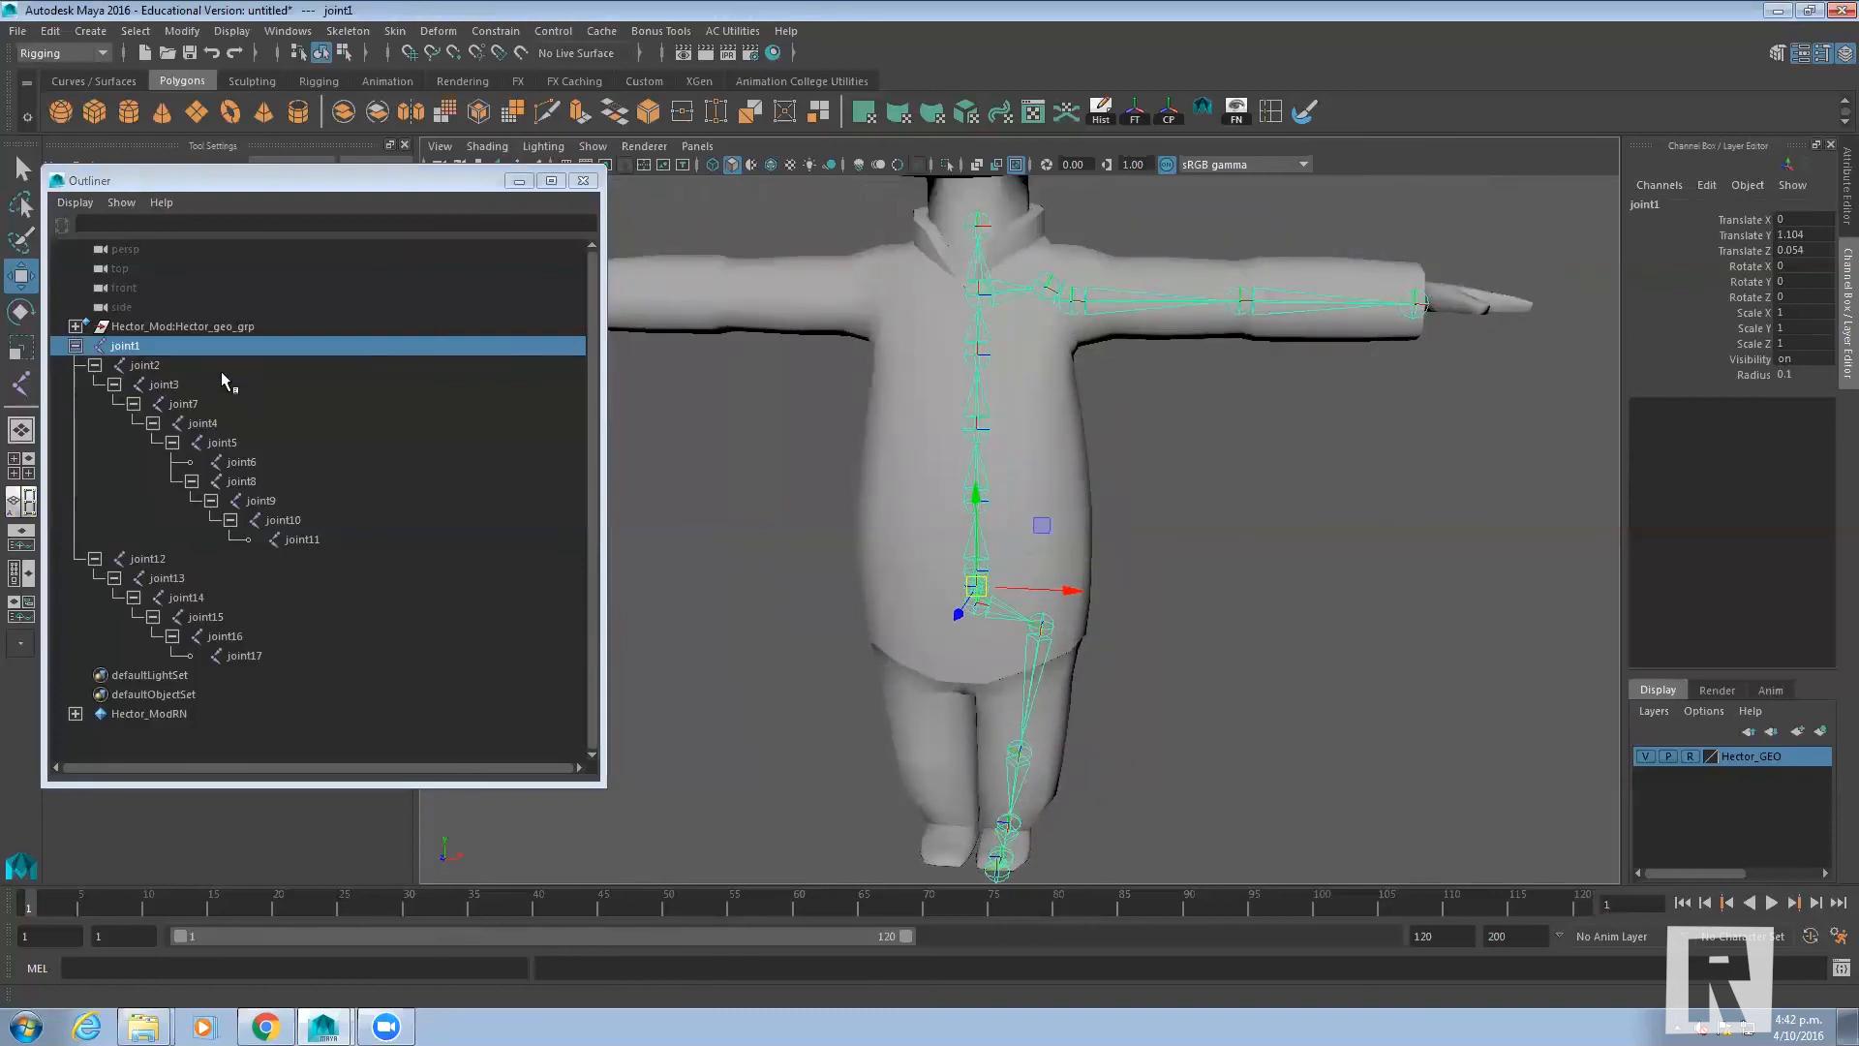
double_click(124, 347)
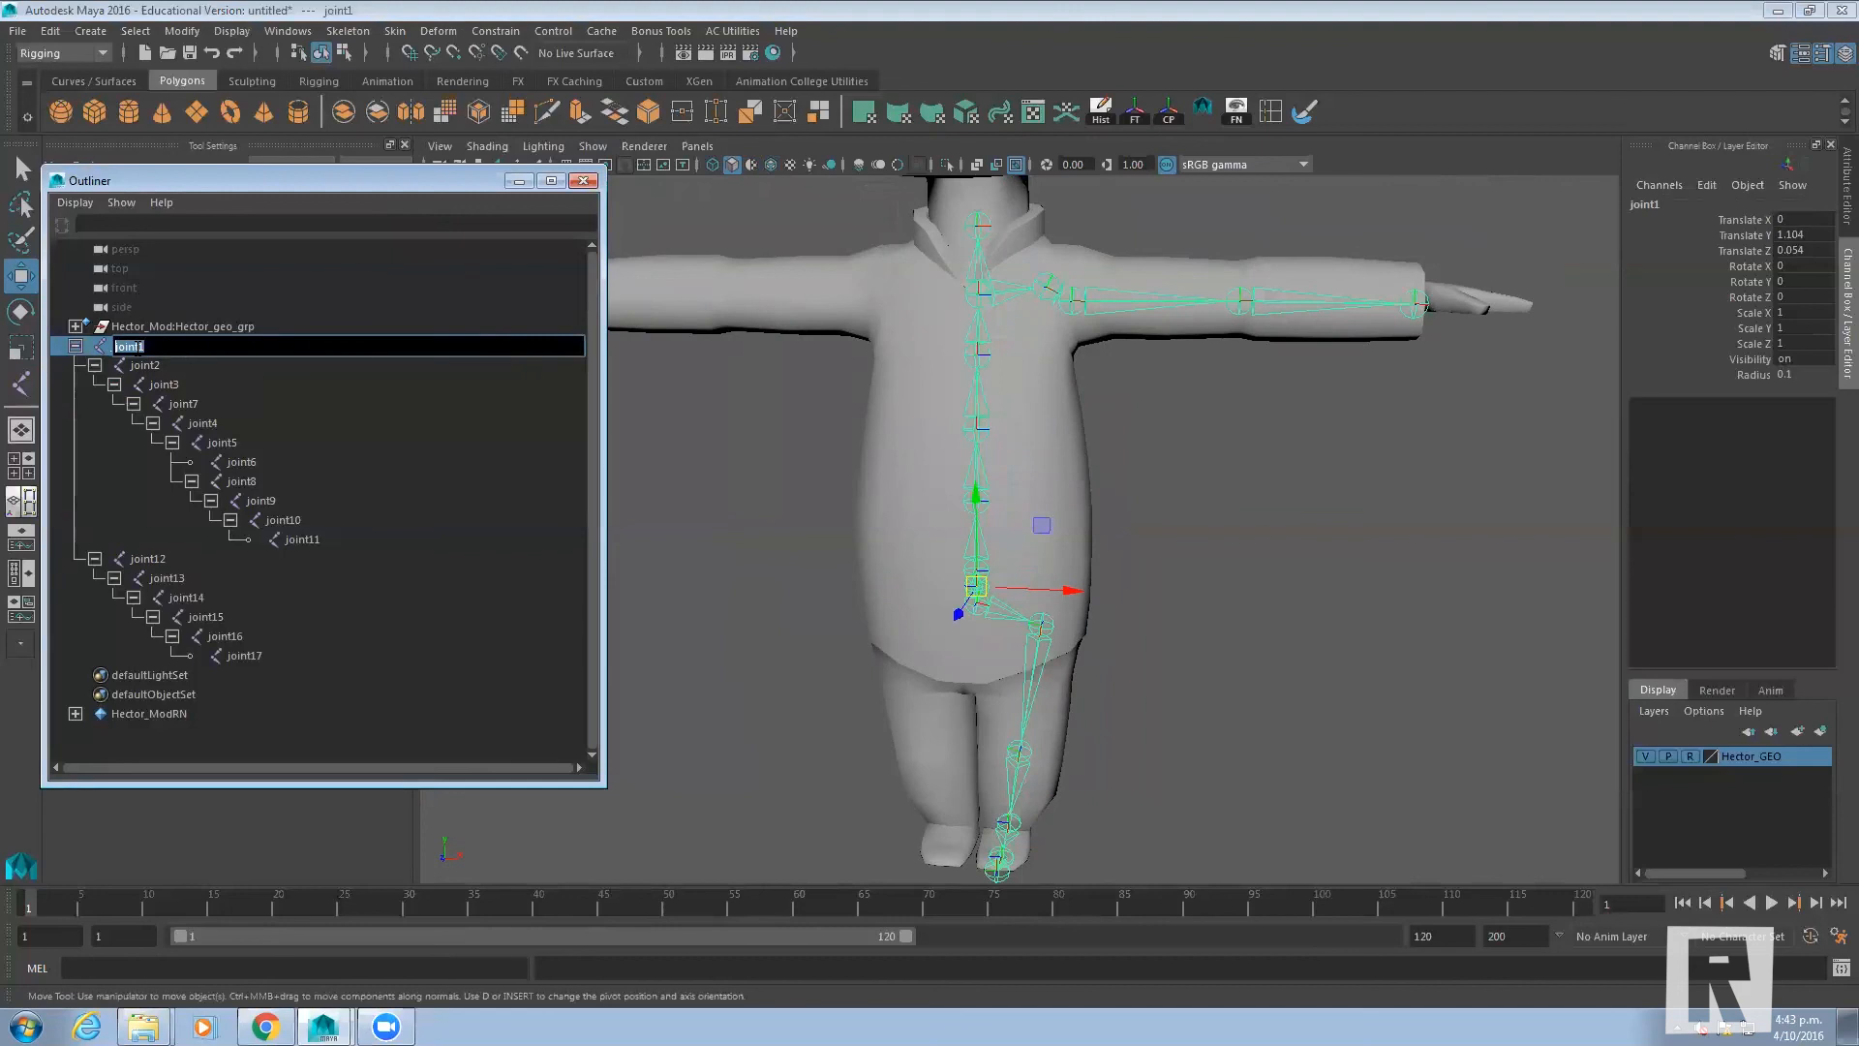
text(jnt)
text(_root)
key(Return)
Rename joint2, the first spine joint under the root, as jnt_spine_1
click(150, 368)
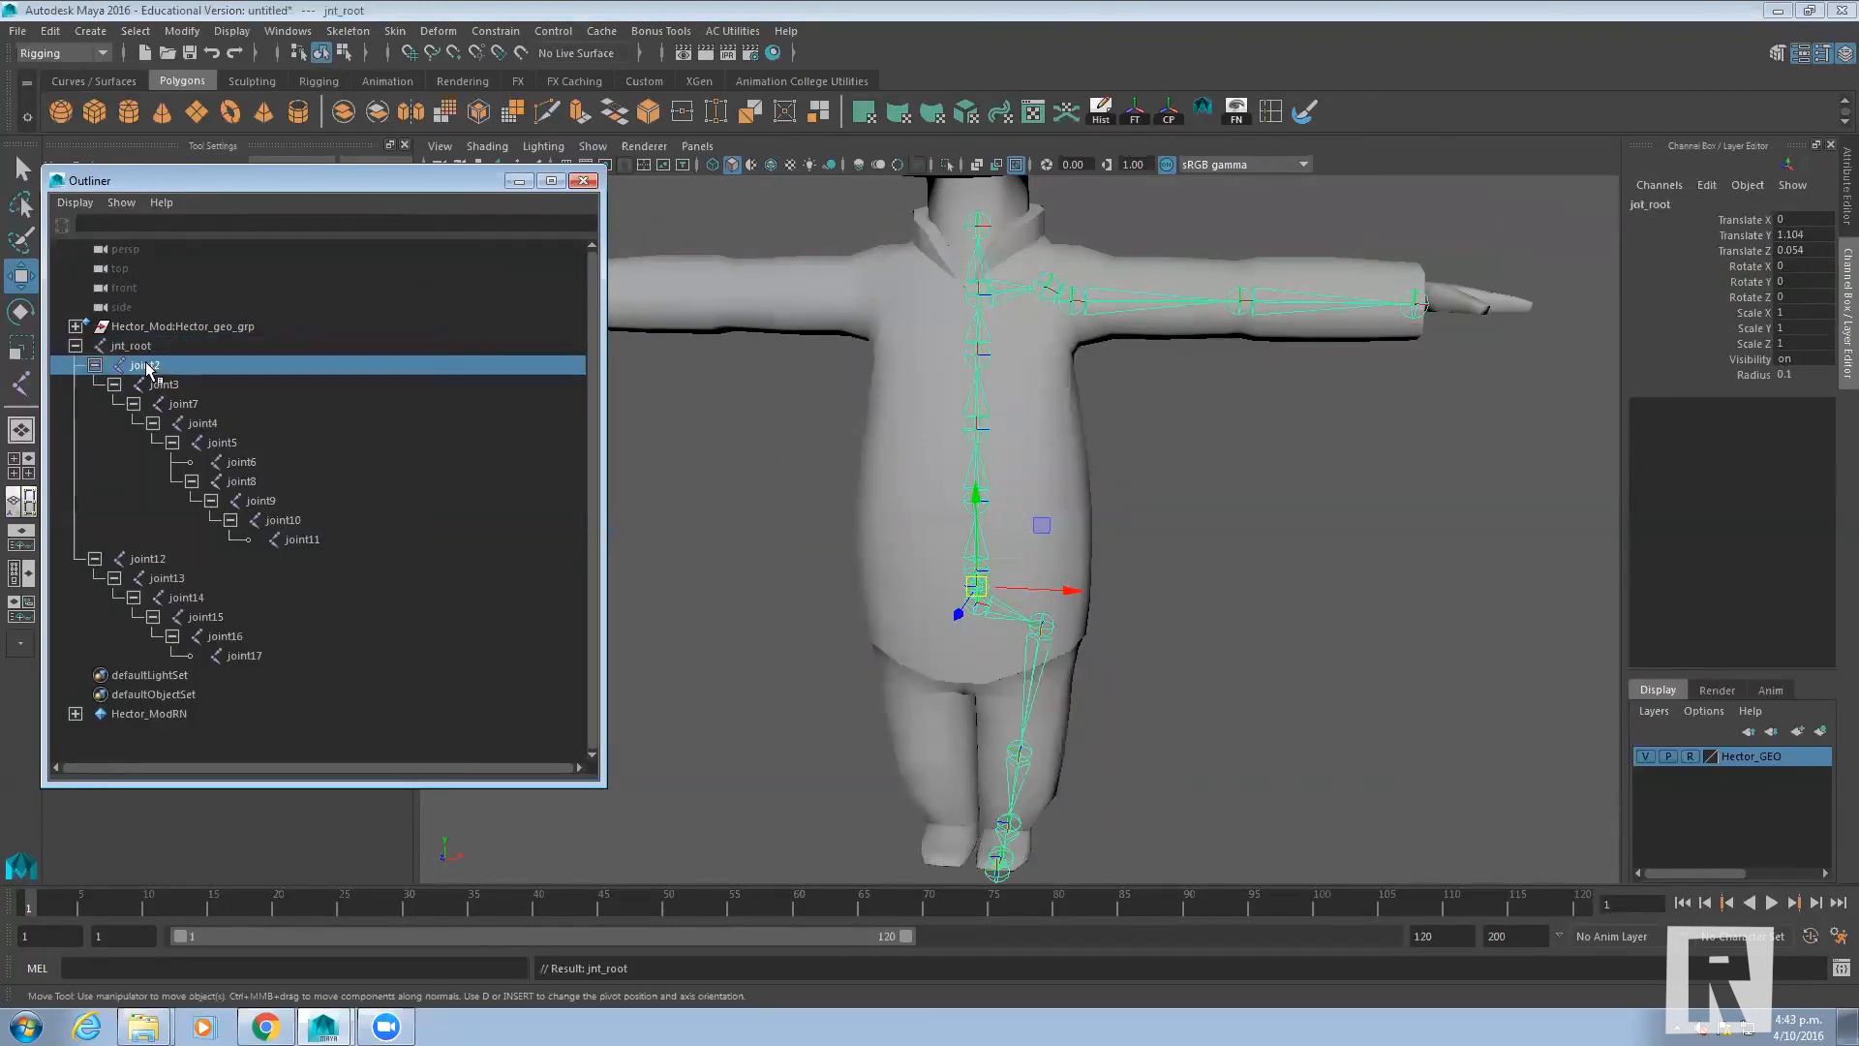
double_click(155, 365)
text(jnt_)
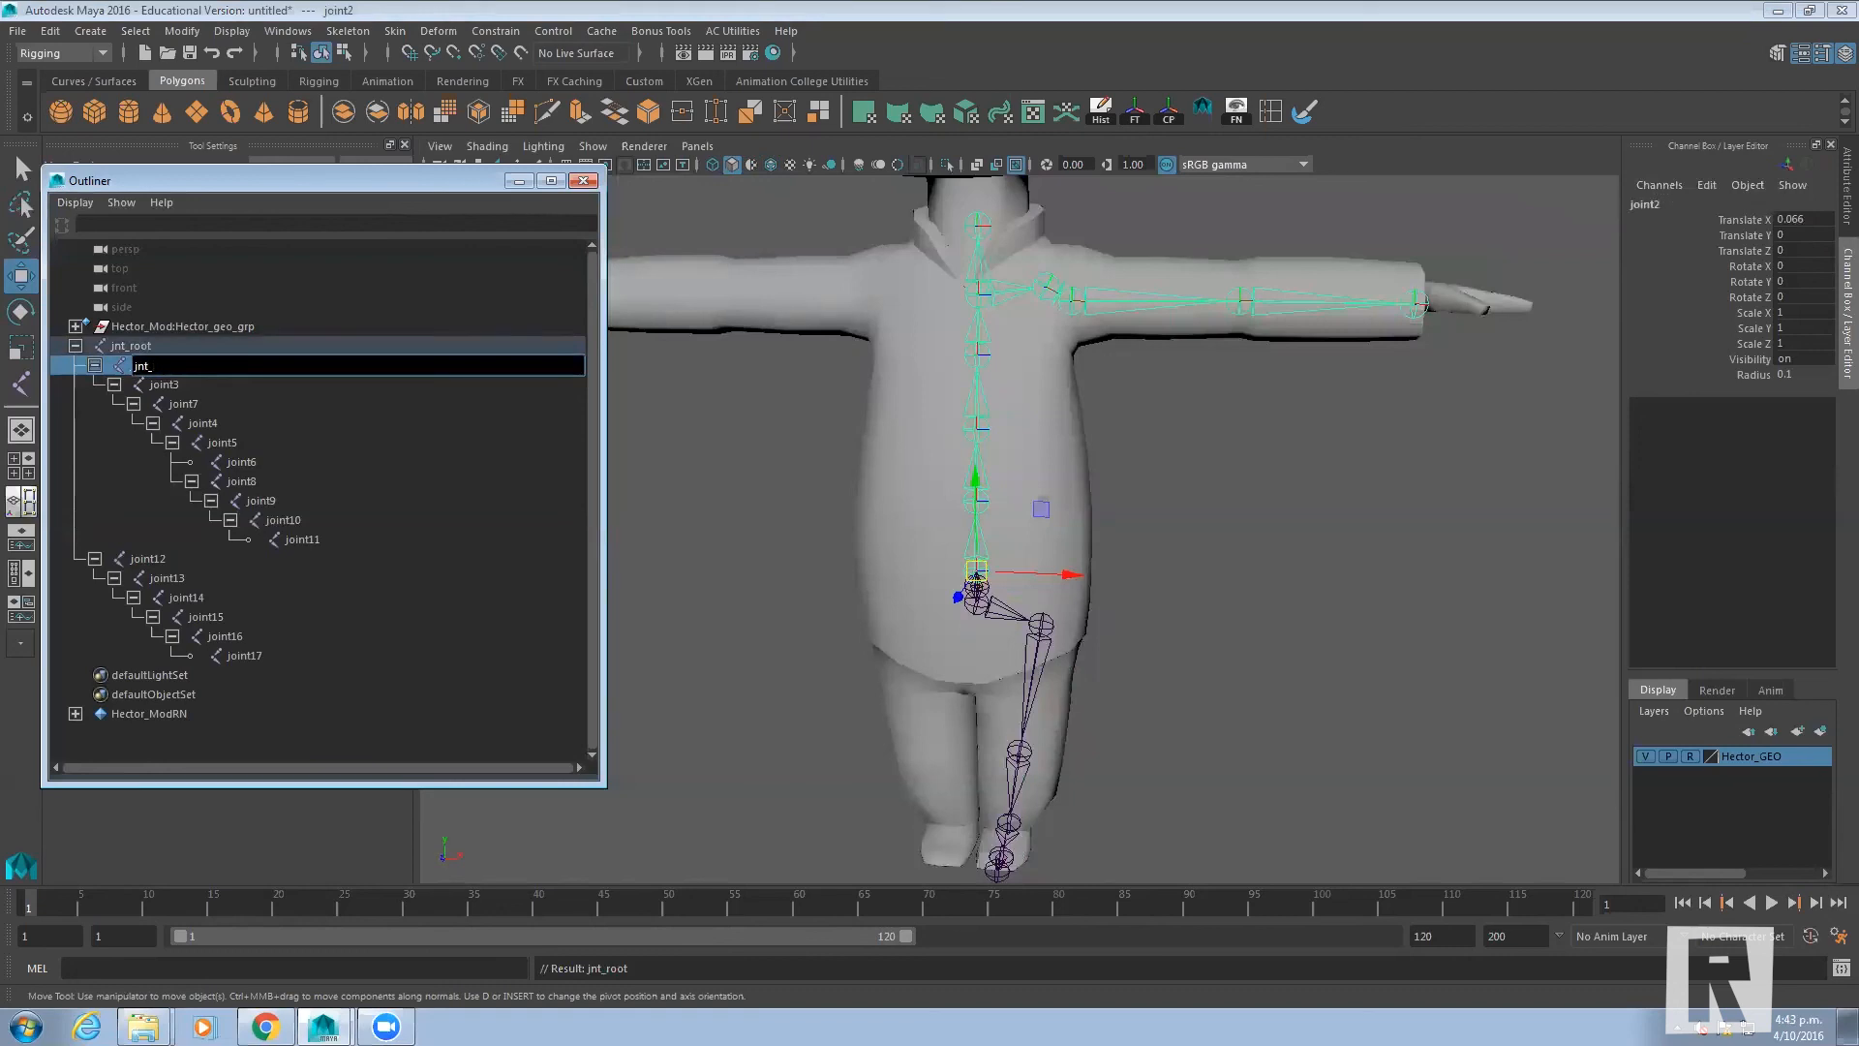
text(spine)
text(_01)
key(BackSpace)
key(BackSpace)
text(1)
Rename joint3, the next joint up the spine chain, as jnt_spine_2
click(174, 388)
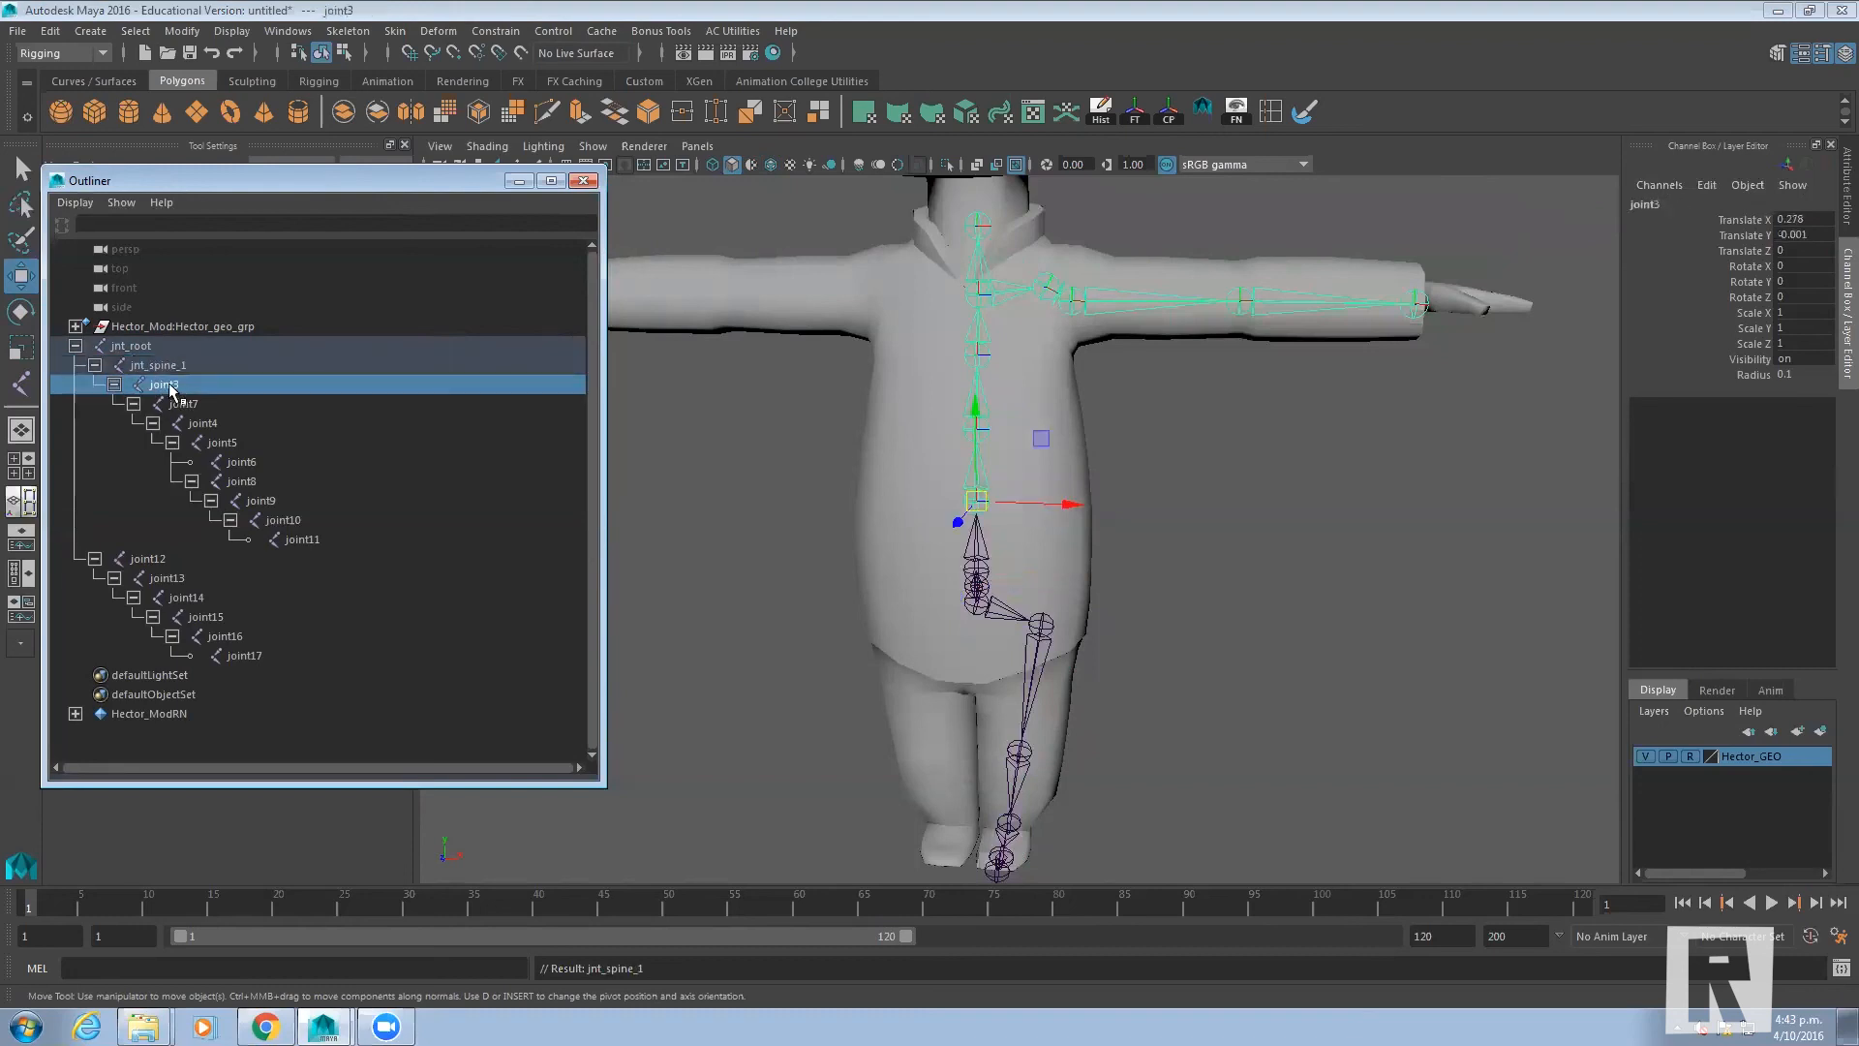
double_click(173, 391)
text(jnt)
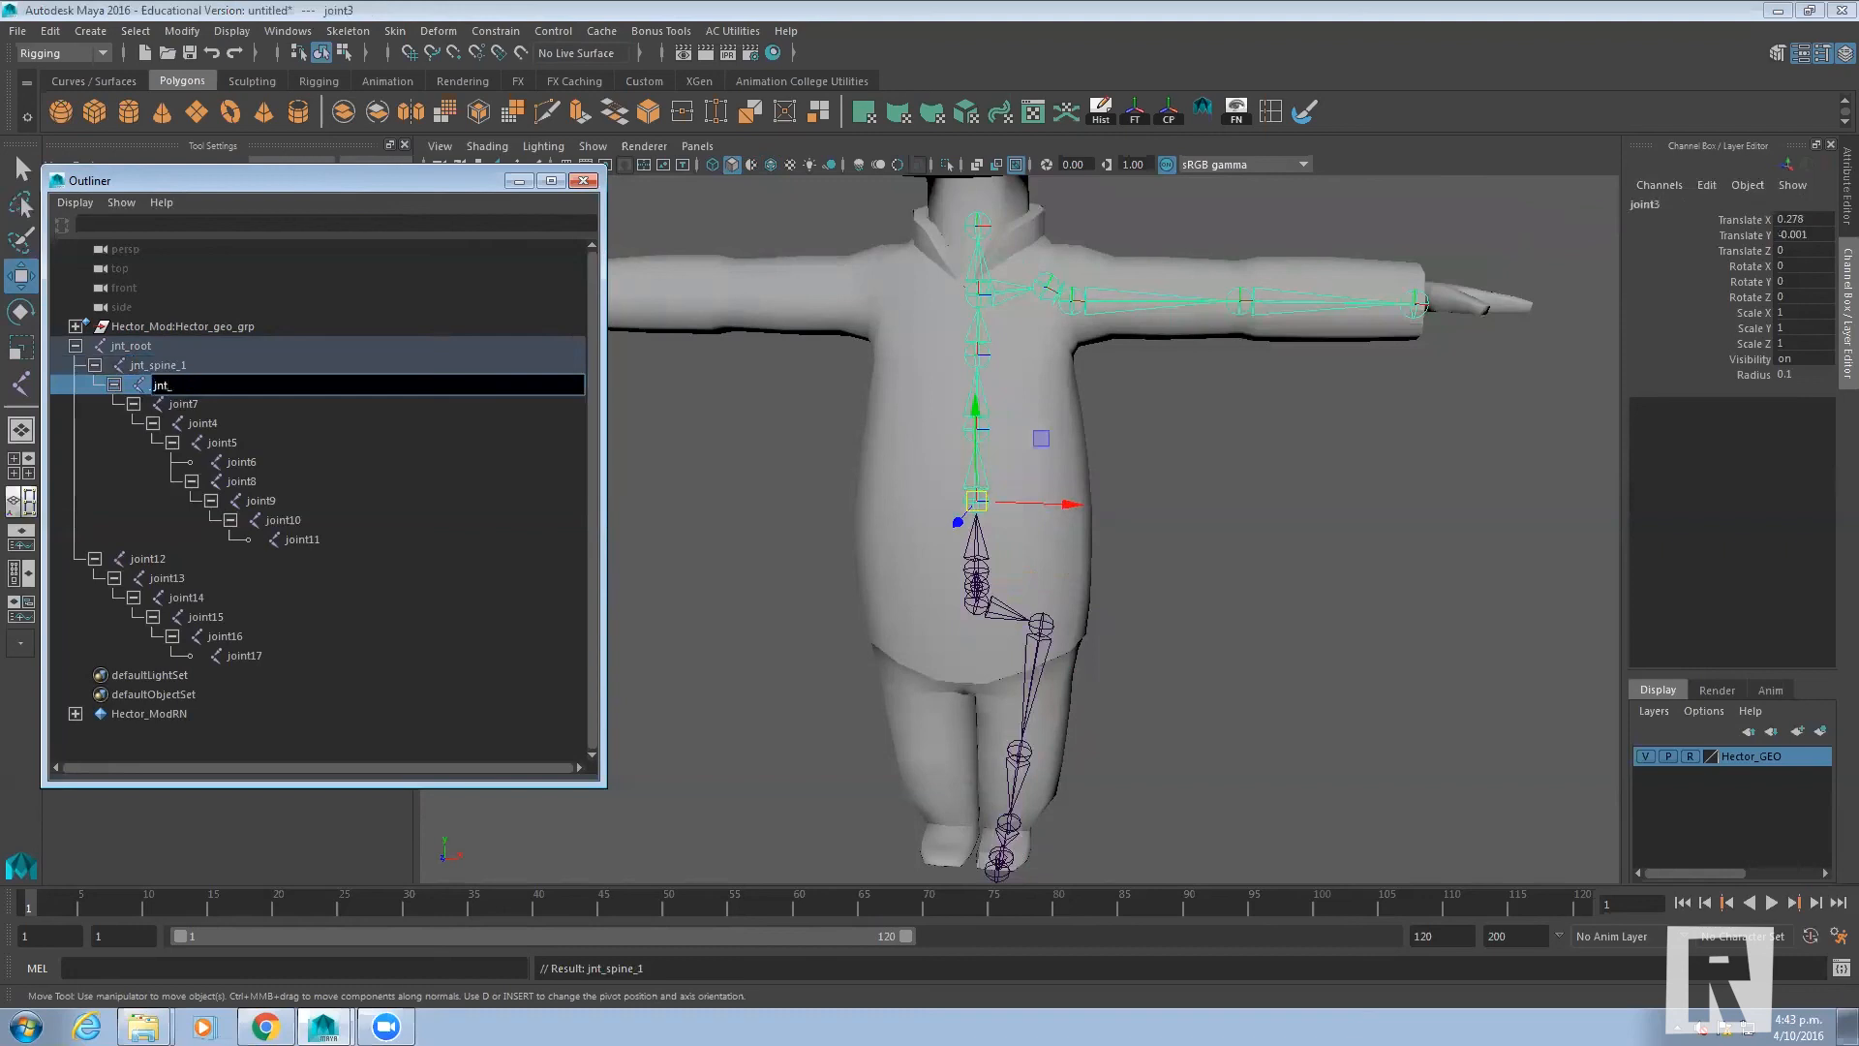
text(_spinje_2)
key(Return)
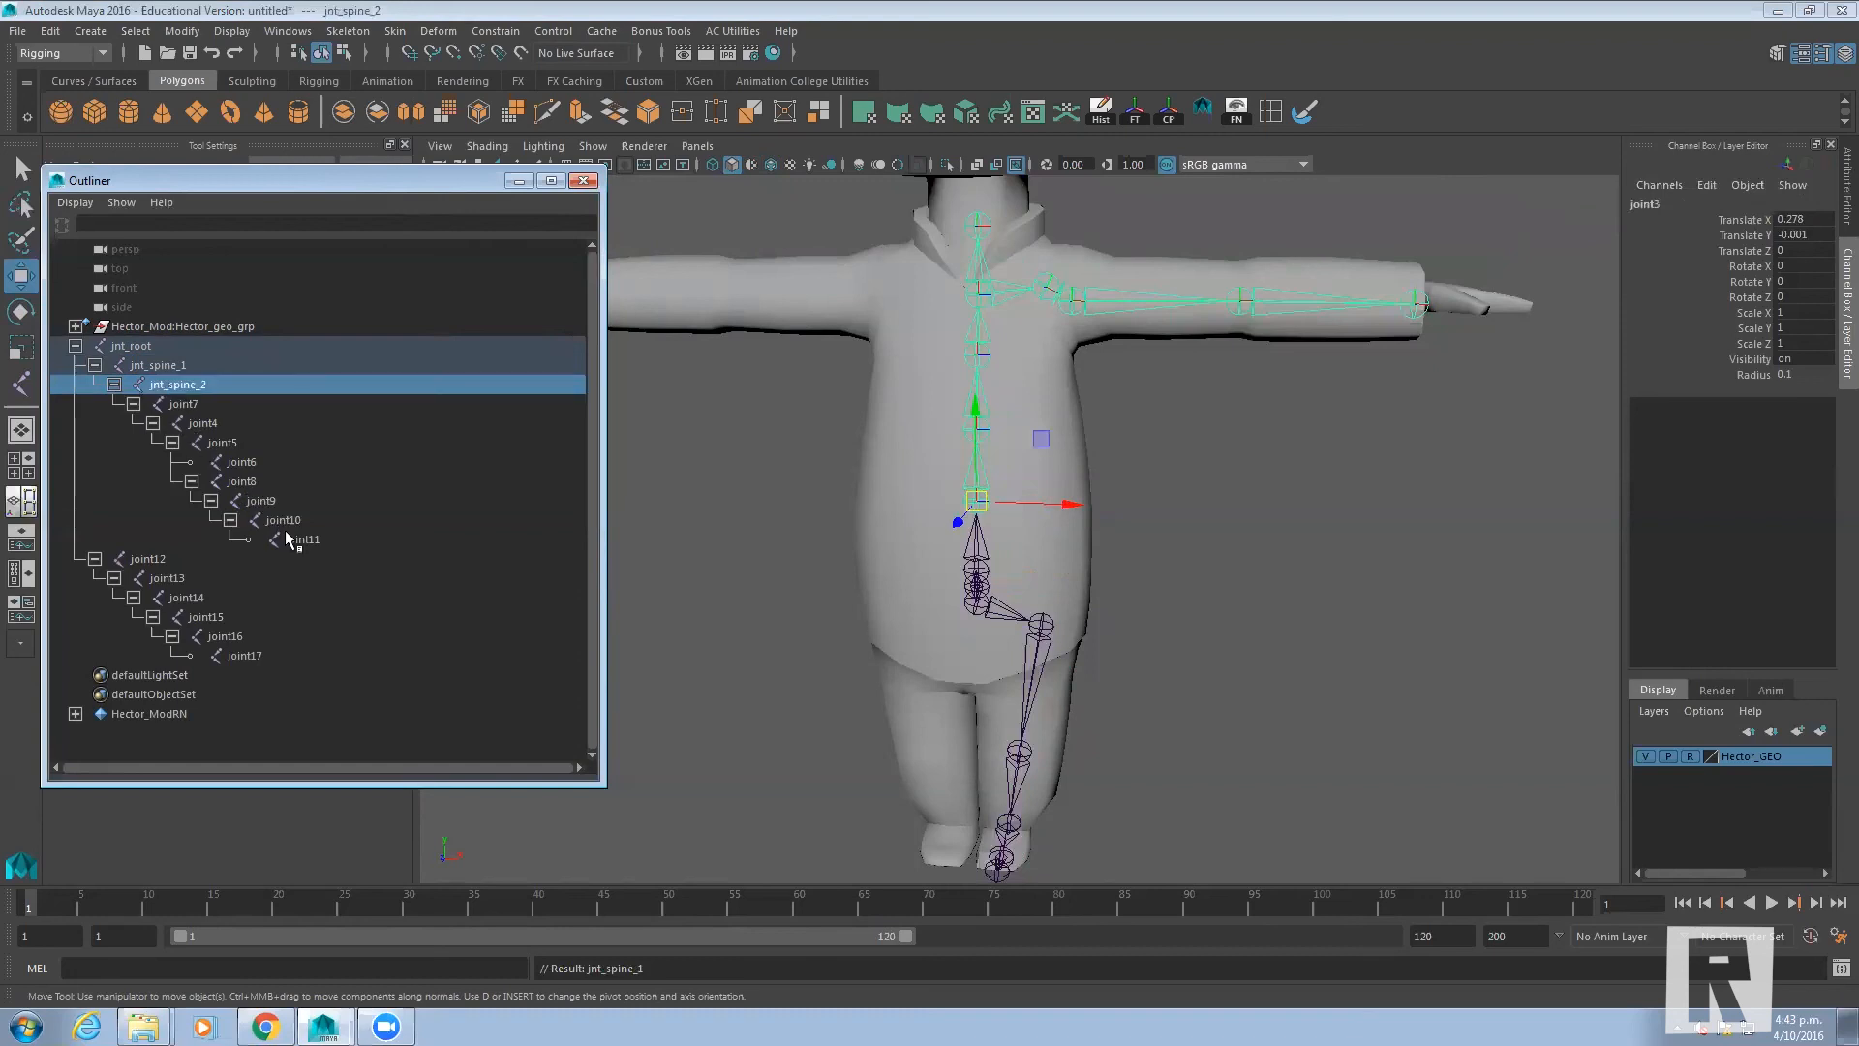
Rename joint12, the joint under the root that starts the leg chain, as jnt_pelvis
click(150, 560)
double_click(150, 560)
text(jnt_pelvis)
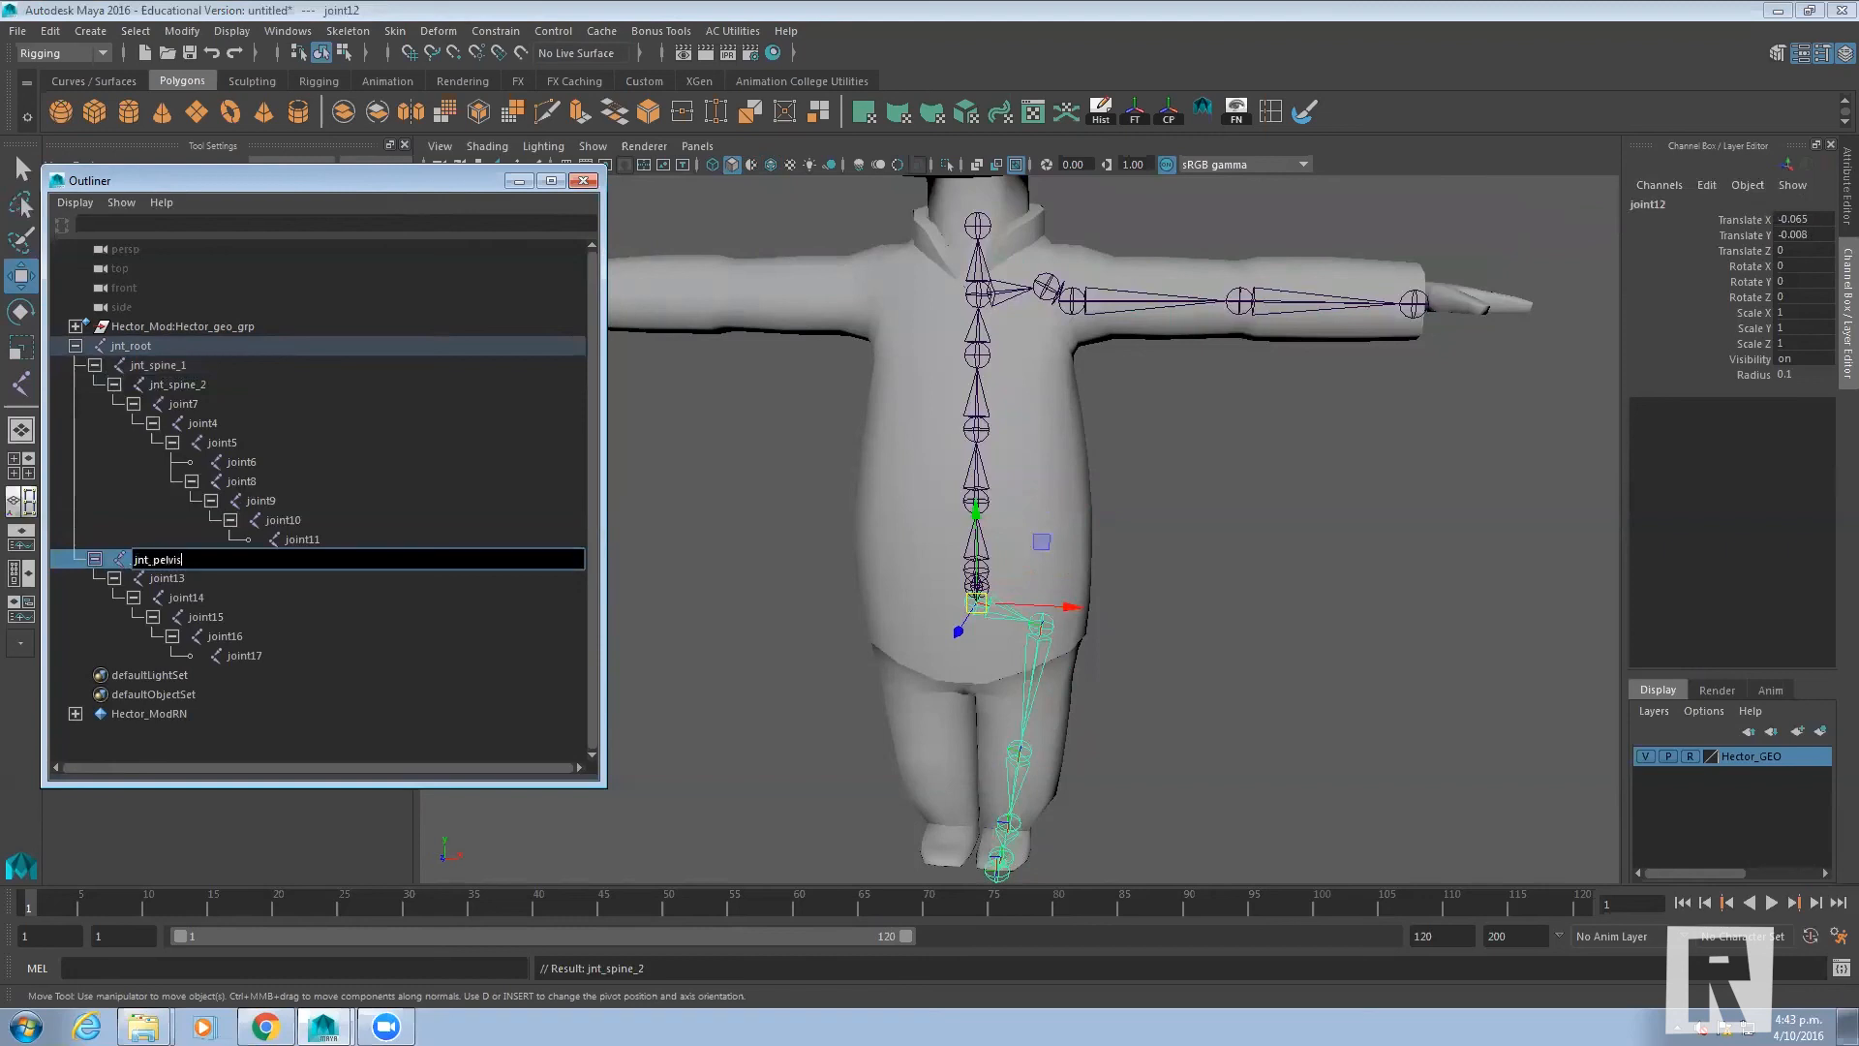
key(Return)
Rename joint13, the leg chain joint directly below the pelvis, as jnt_hips
double_click(169, 578)
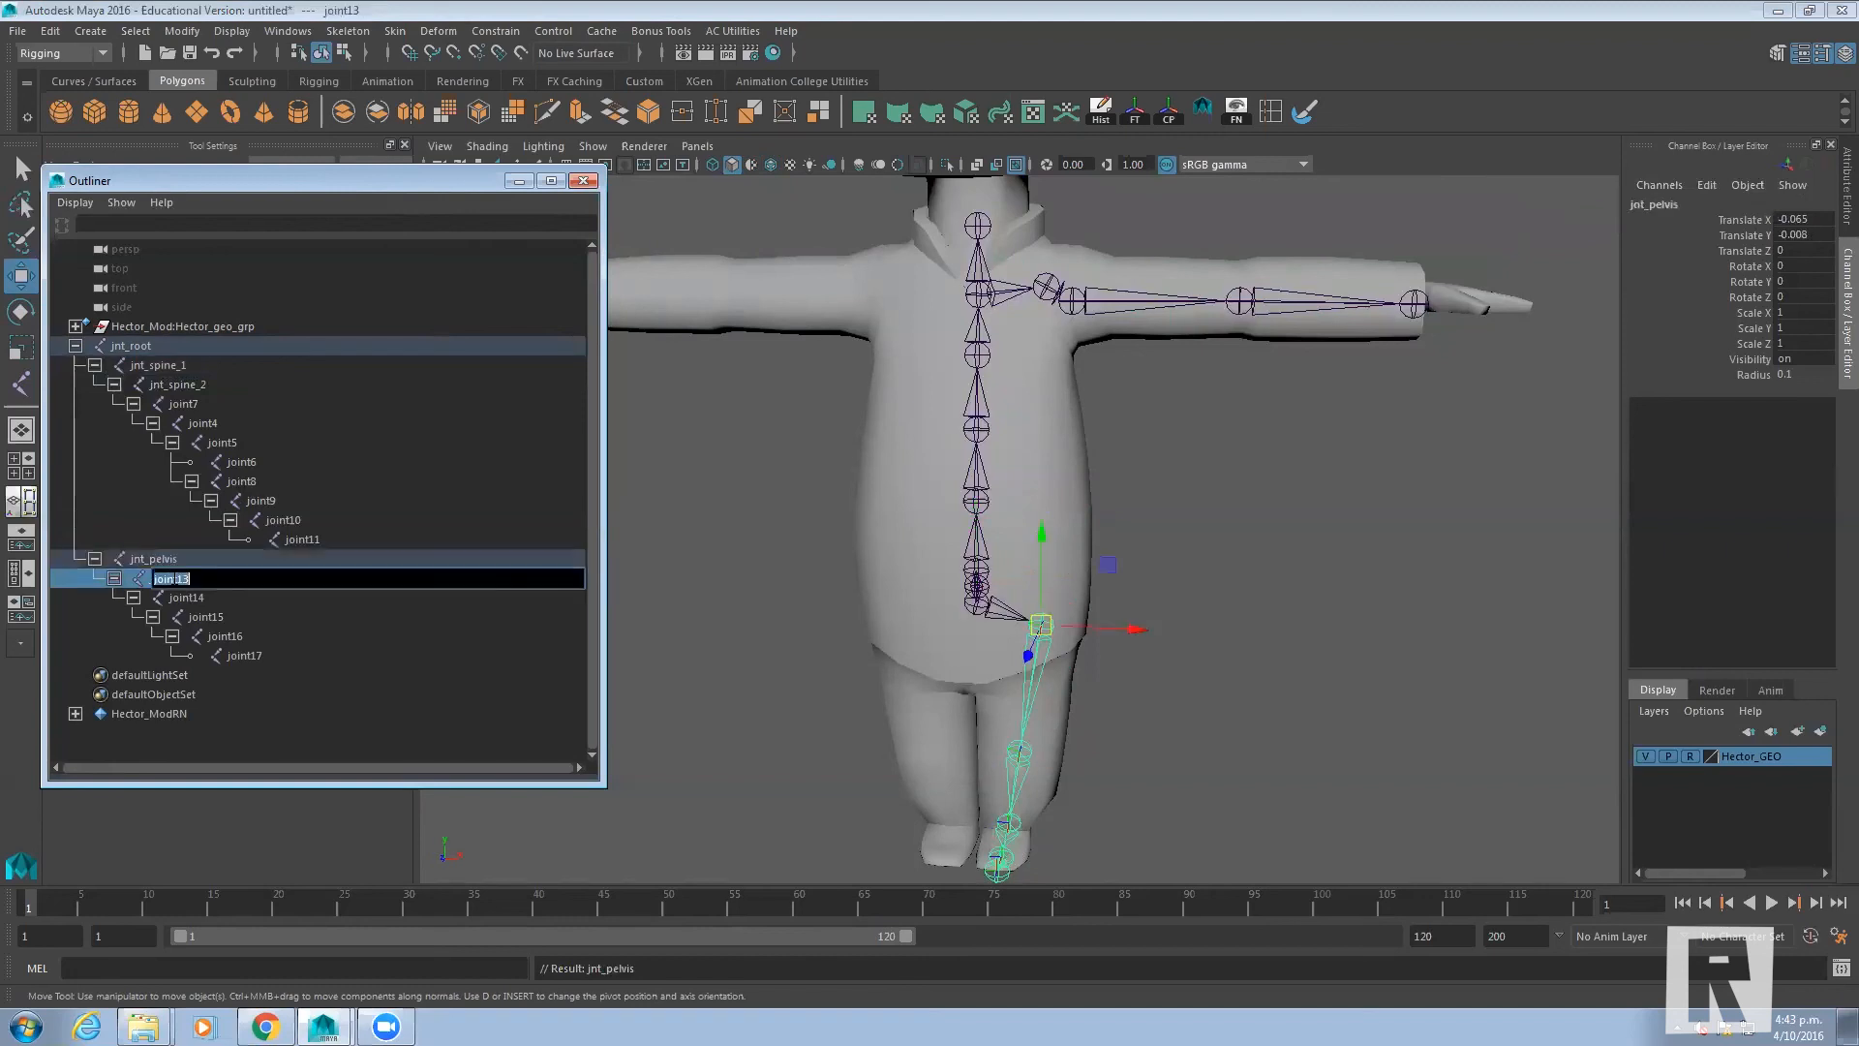
text(jnt_hips)
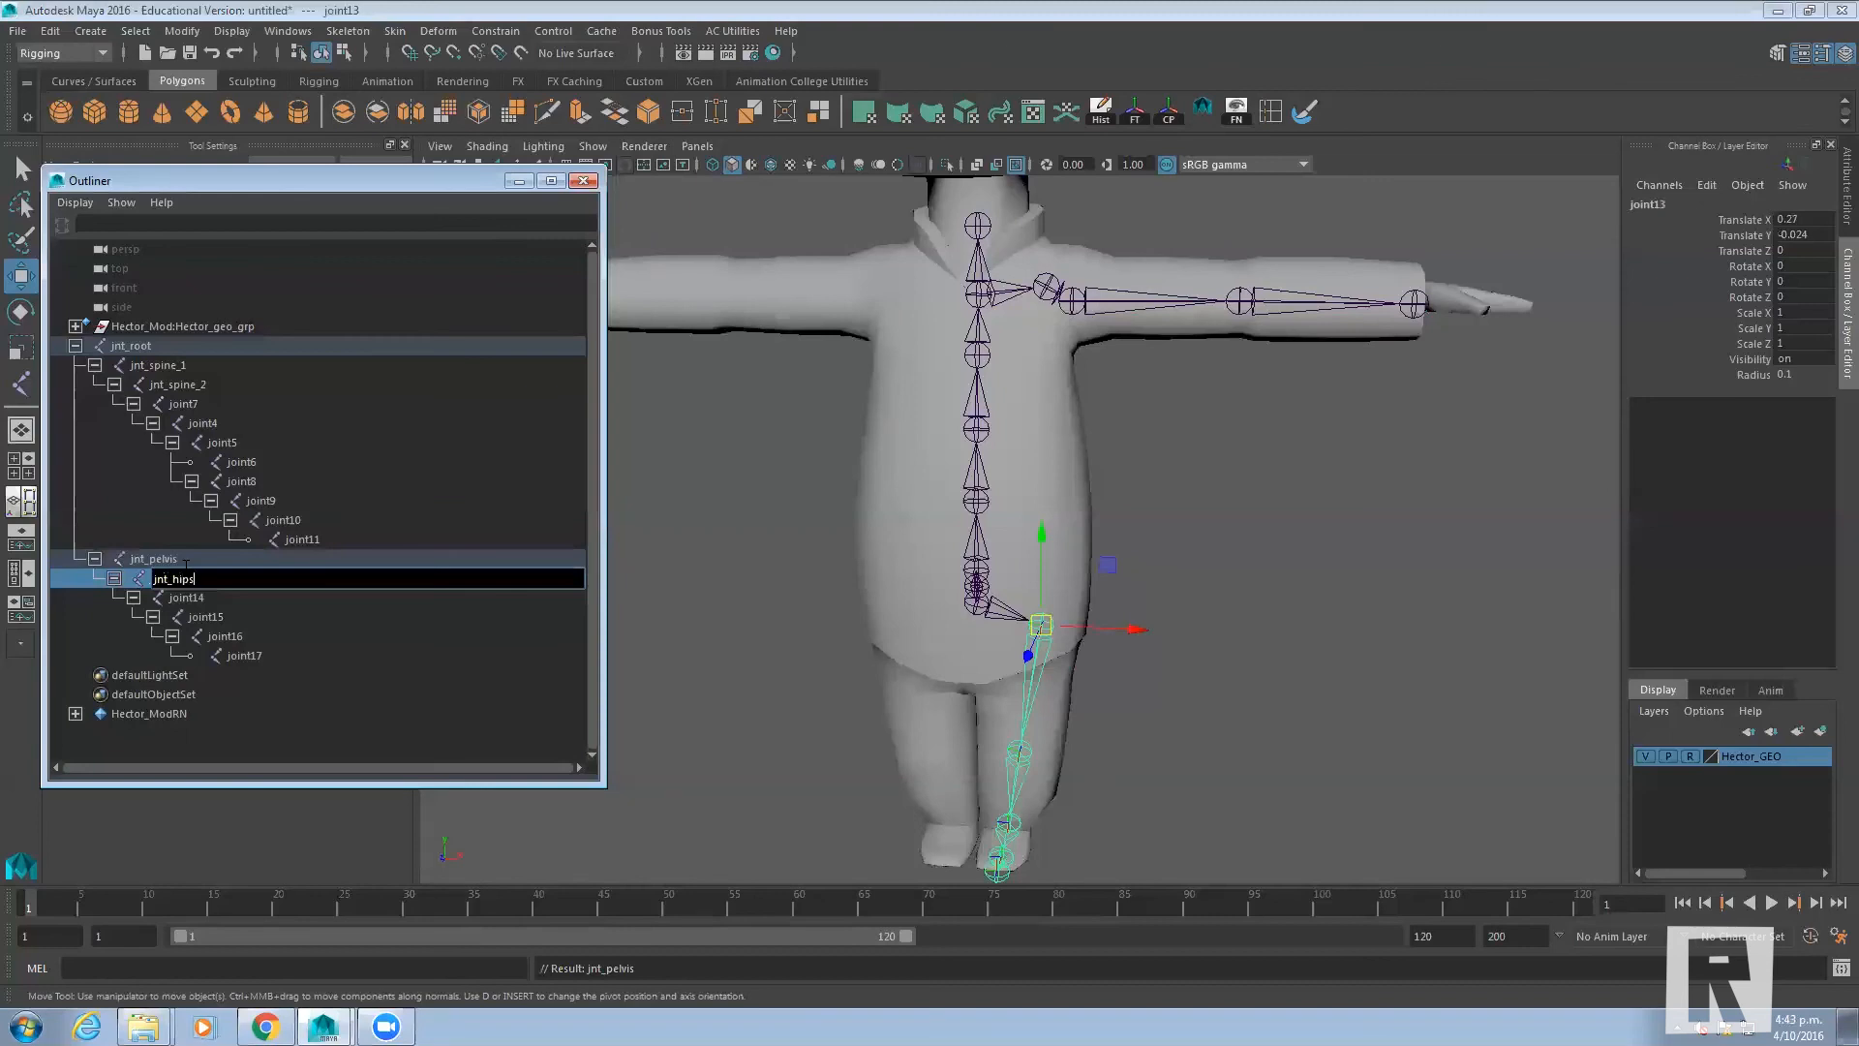